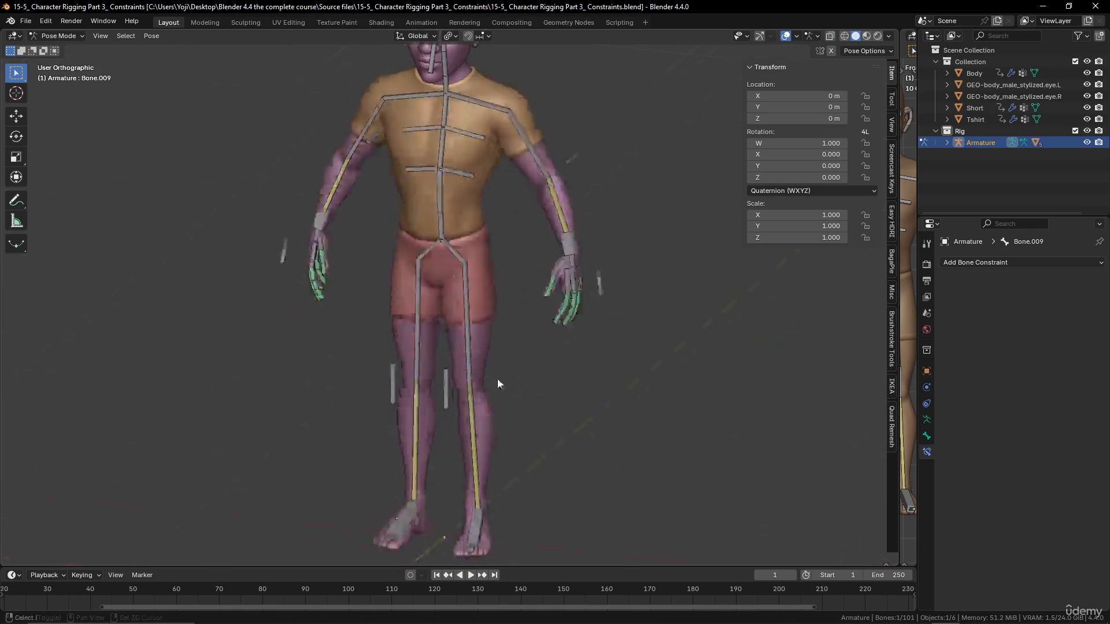
Try moving the separate control bone beside the right hand and the right wrist control bone, cancelling both moves.
{"action": "scroll", "coordinate": [497, 372], "scroll_direction": "down", "scroll_amount": 2}
{"action": "scroll", "coordinate": [478, 422], "scroll_direction": "up", "scroll_amount": 2}
{"action": "middle_click_drag", "start_coordinate": [504, 404], "coordinate": [538, 398]}
{"action": "left_click", "coordinate": [262, 266]}
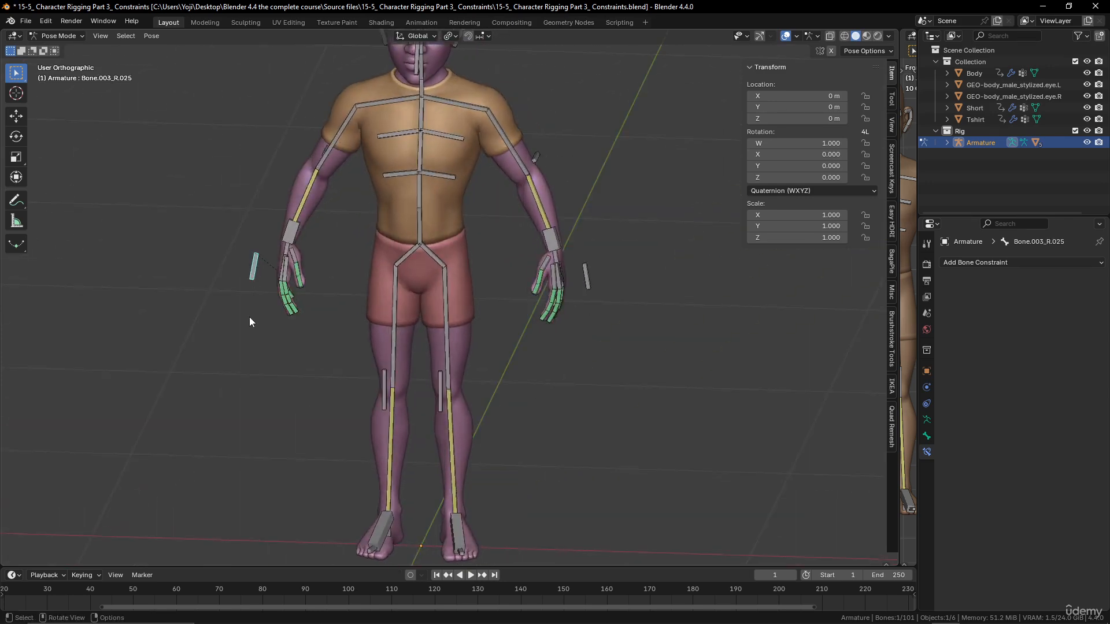
{"action": "key", "text": "g"}
{"action": "right_click", "coordinate": [265, 316]}
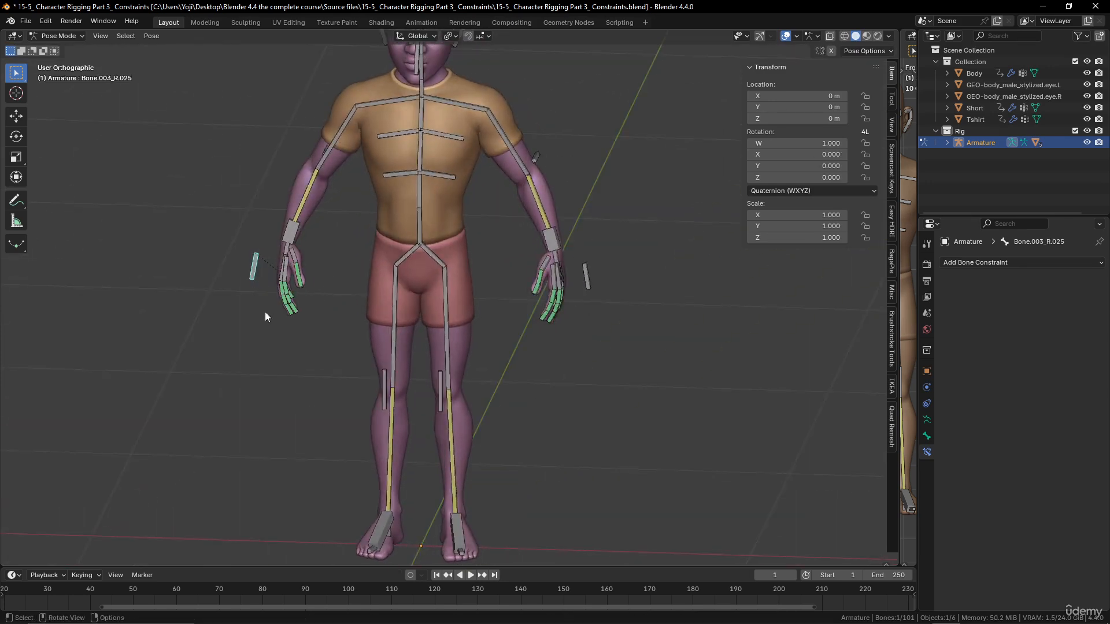
{"action": "left_click", "coordinate": [298, 227]}
{"action": "key", "text": "g"}
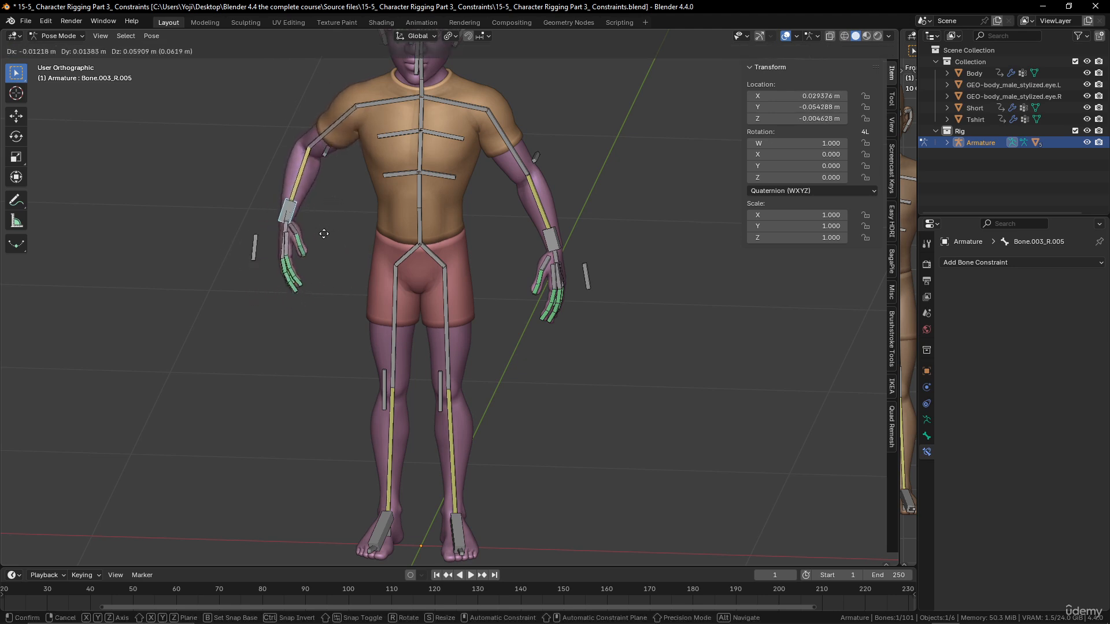
{"action": "right_click", "coordinate": [350, 246]}
Open the armature's data properties with its bone collections and view the character from the front.
{"action": "scroll", "coordinate": [507, 285], "scroll_direction": "down", "scroll_amount": 3}
{"action": "scroll", "coordinate": [497, 318], "scroll_direction": "up", "scroll_amount": 2}
{"action": "middle_click_drag", "start_coordinate": [496, 325], "coordinate": [490, 338], "text": "shift"}
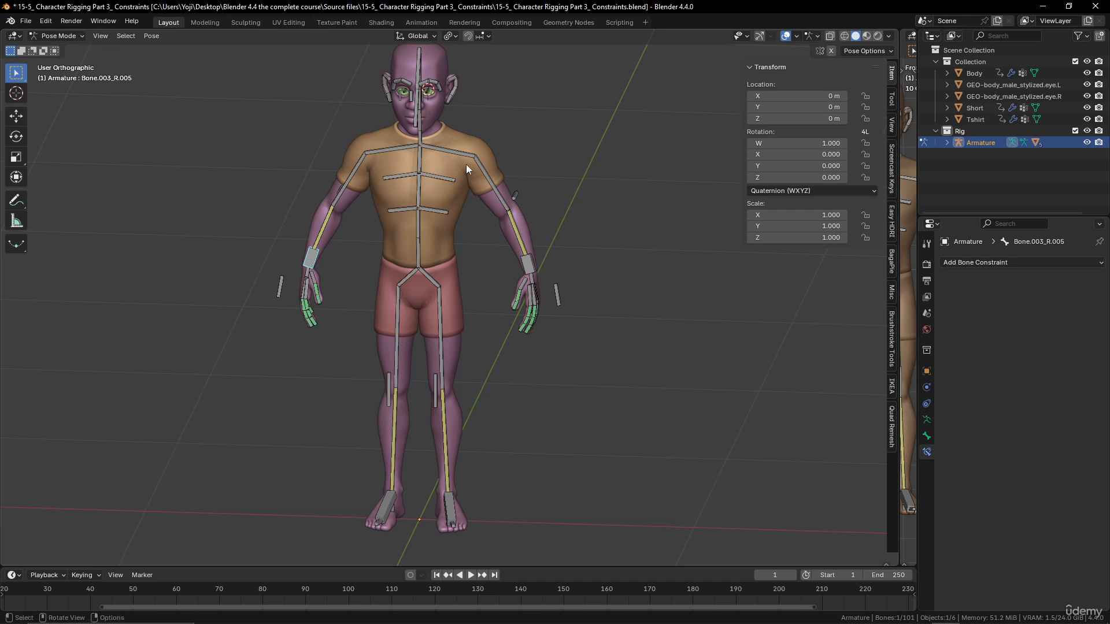
{"action": "scroll", "coordinate": [466, 164], "scroll_direction": "up", "scroll_amount": 2}
{"action": "middle_click_drag", "start_coordinate": [480, 178], "coordinate": [484, 256], "text": "shift"}
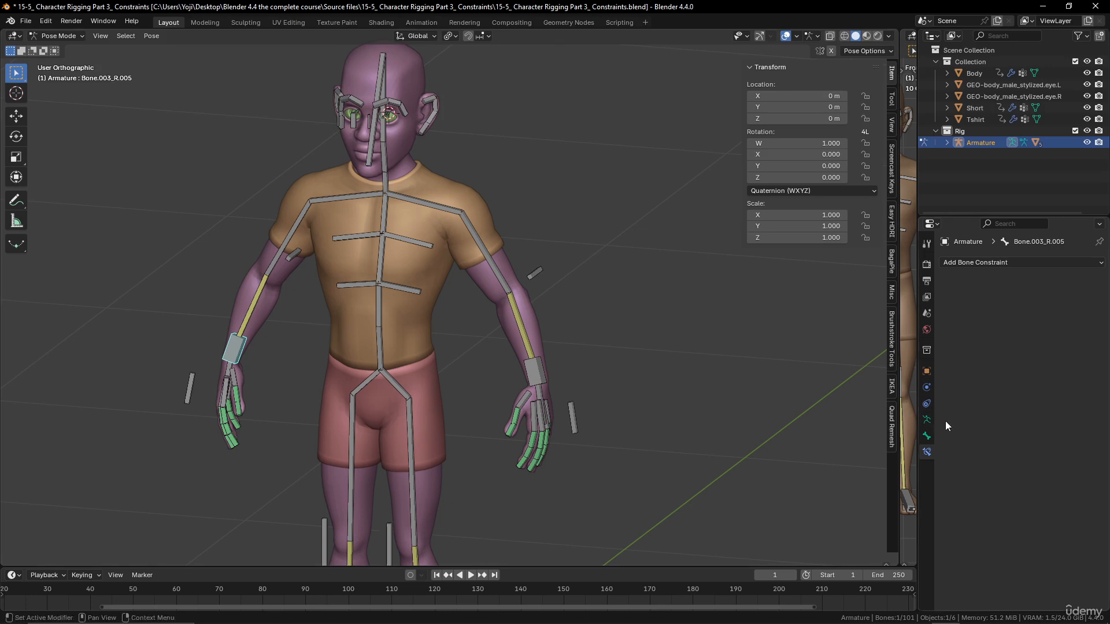
{"action": "left_click", "coordinate": [927, 420]}
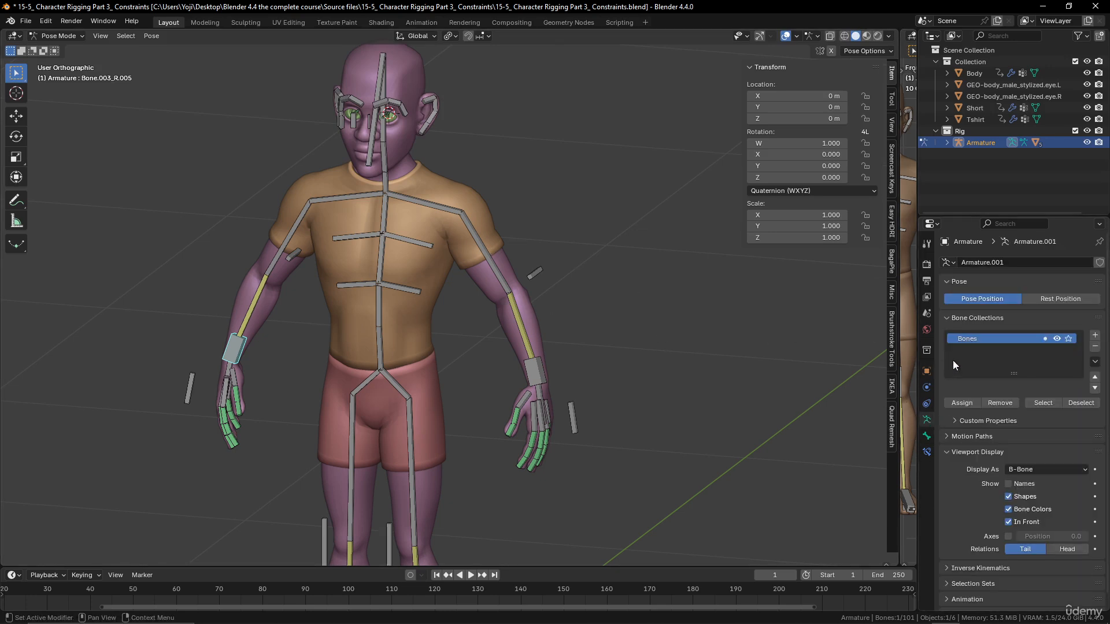
{"action": "scroll", "coordinate": [525, 304], "scroll_direction": "down", "scroll_amount": 1}
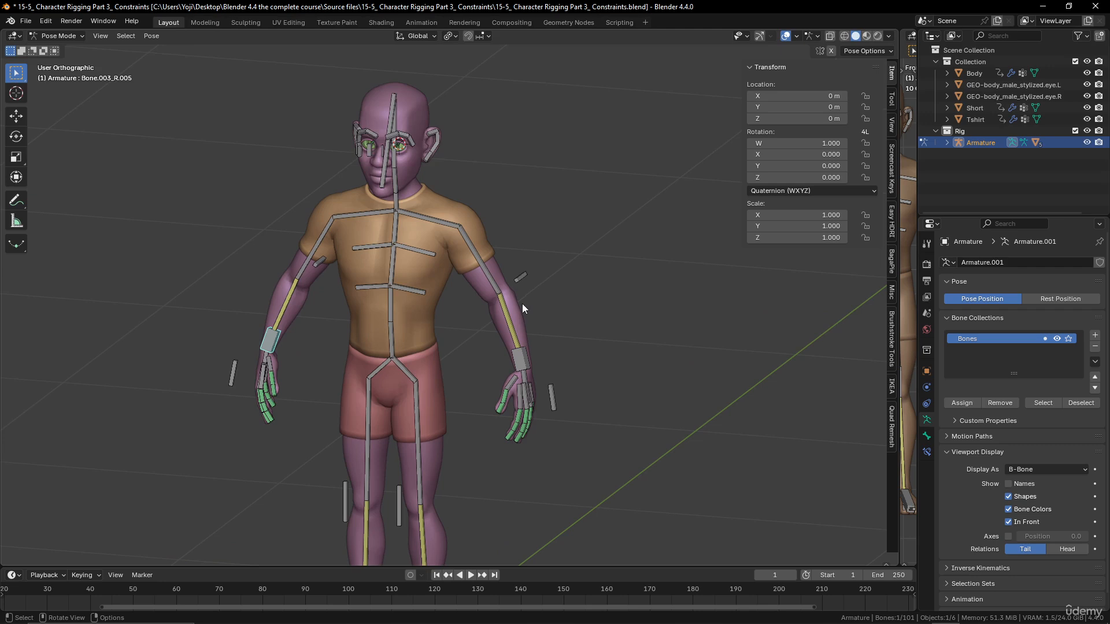
{"action": "middle_click_drag", "start_coordinate": [522, 304], "coordinate": [550, 301]}
{"action": "key", "text": "KP_1"}
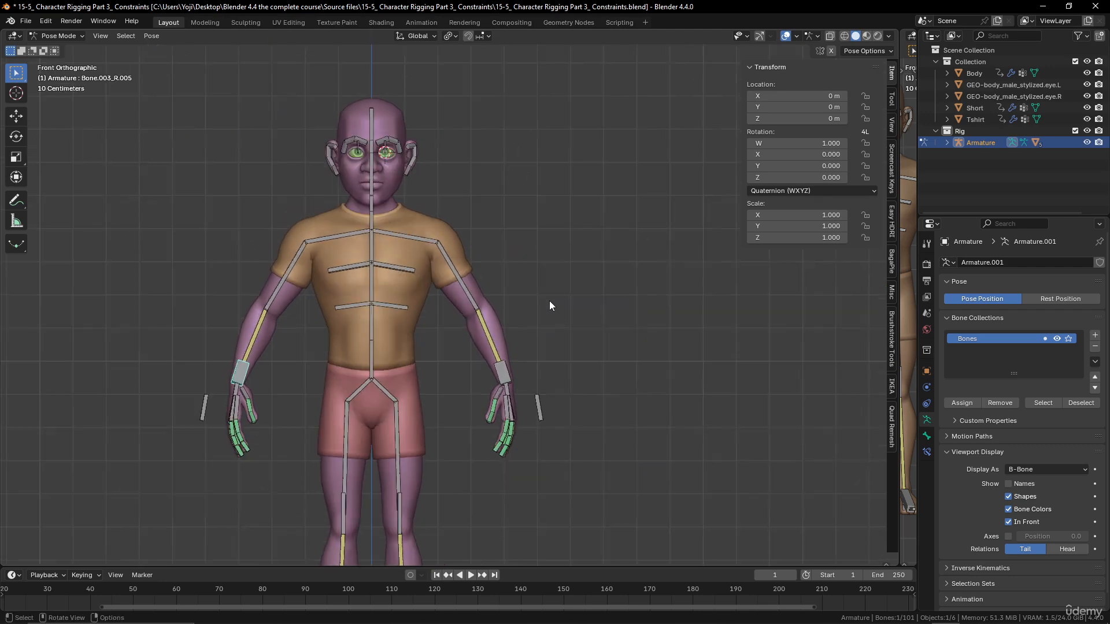
{"action": "left_click", "coordinate": [450, 256]}
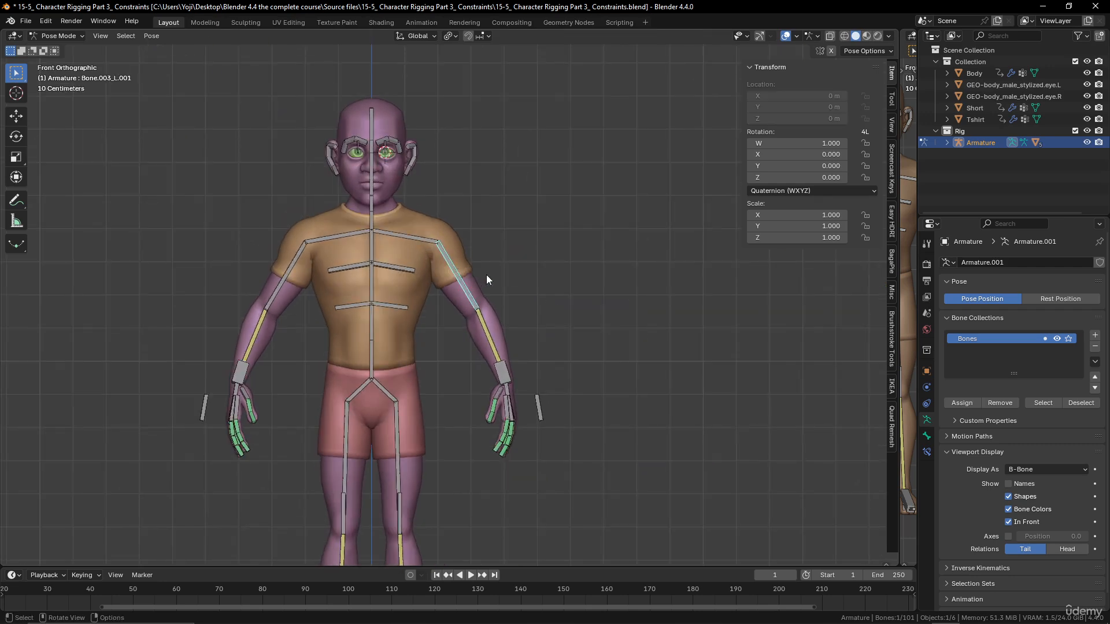
{"action": "key", "text": "c"}
{"action": "left_click_drag", "start_coordinate": [487, 283], "coordinate": [518, 438]}
{"action": "right_click", "coordinate": [537, 417]}
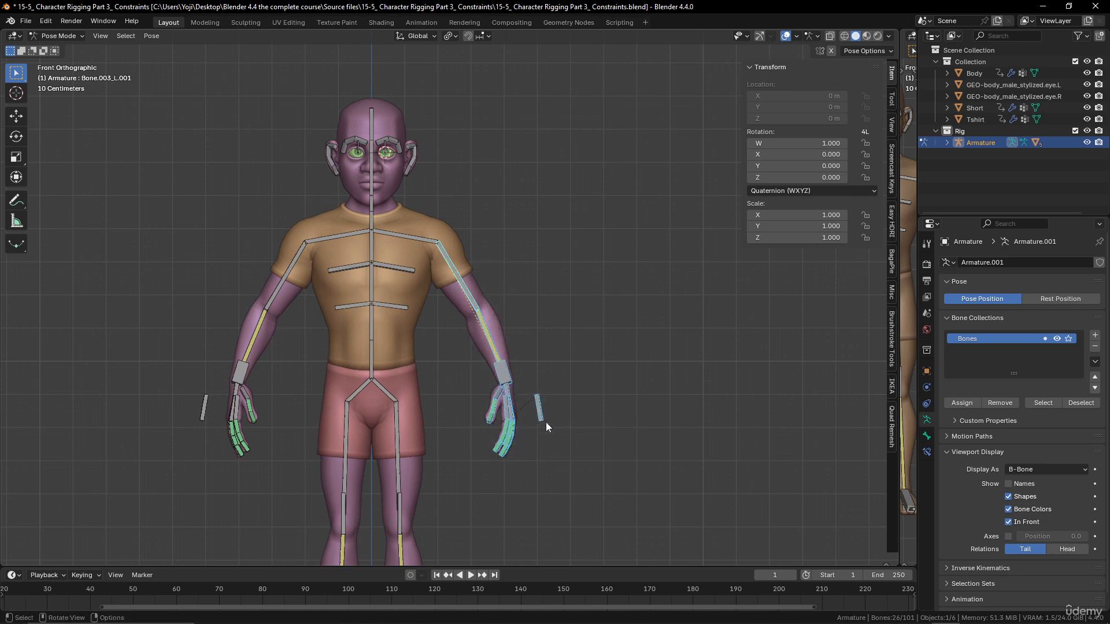
Select the left hand's thumb and finger bones together with the separate control bone beside the hand.
{"action": "scroll", "coordinate": [546, 422], "scroll_direction": "up", "scroll_amount": 5}
{"action": "middle_click_drag", "start_coordinate": [578, 408], "coordinate": [525, 233]}
{"action": "left_click", "coordinate": [522, 228]}
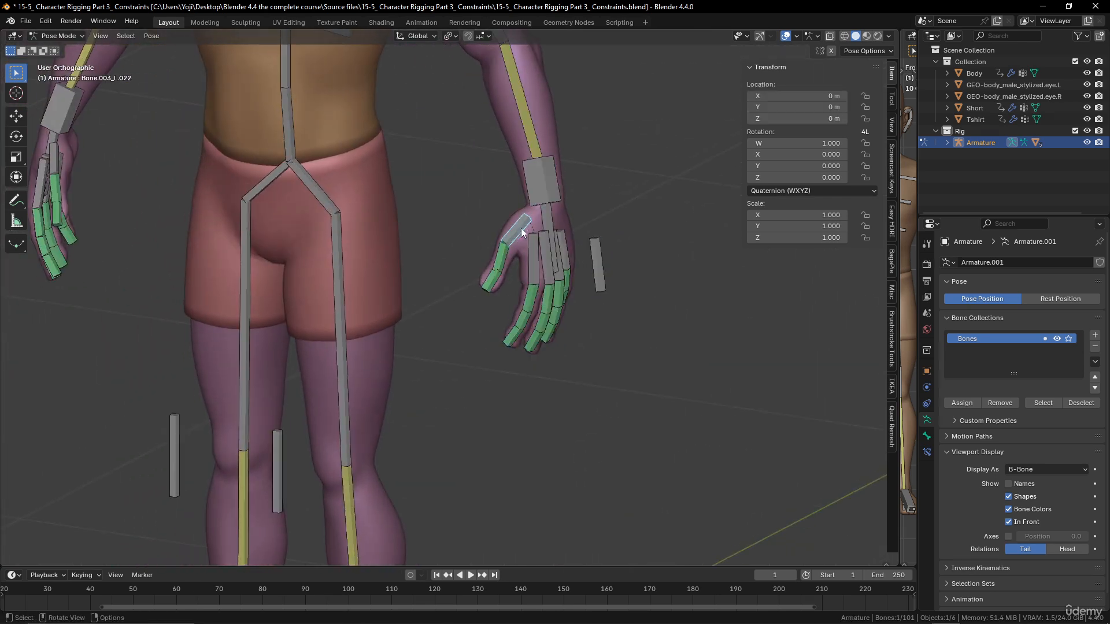
{"action": "left_click", "coordinate": [501, 255], "text": "shift"}
{"action": "left_click", "coordinate": [492, 279], "text": "shift"}
{"action": "left_click", "coordinate": [535, 263], "text": "shift"}
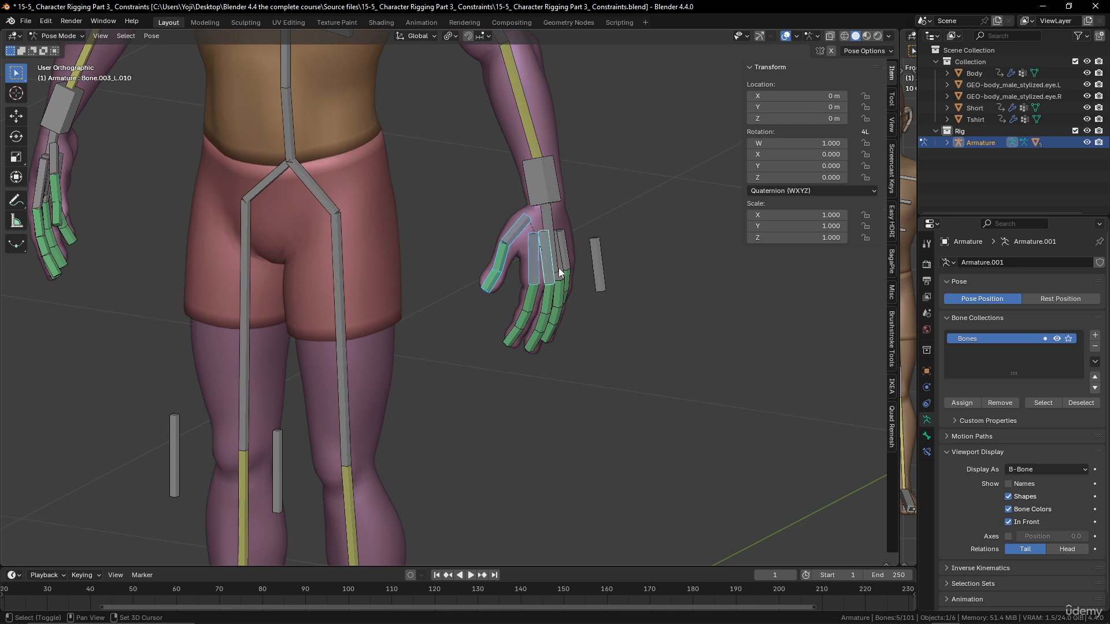
{"action": "left_click", "coordinate": [559, 270], "text": "shift"}
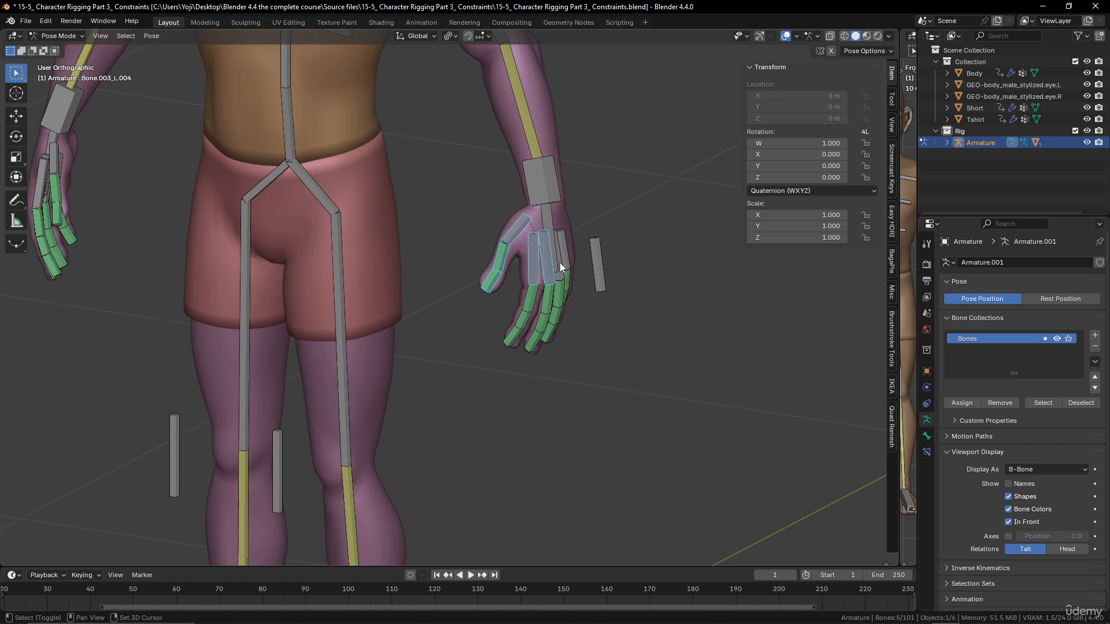
{"action": "left_click", "coordinate": [564, 260], "text": "shift"}
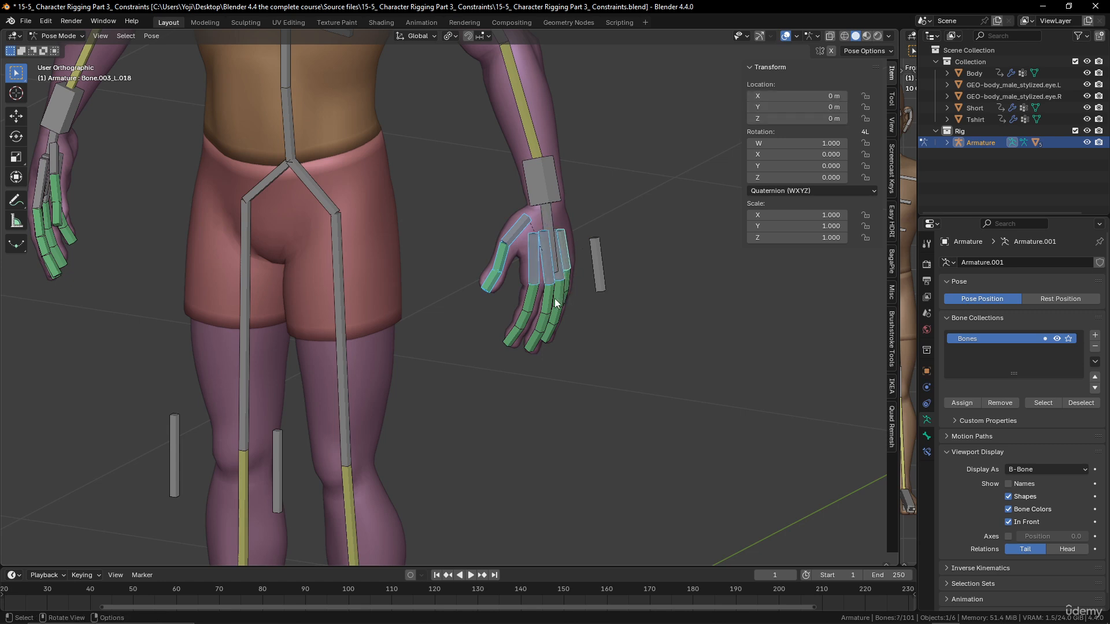
{"action": "key", "text": "c"}
{"action": "left_click_drag", "start_coordinate": [564, 309], "coordinate": [526, 332]}
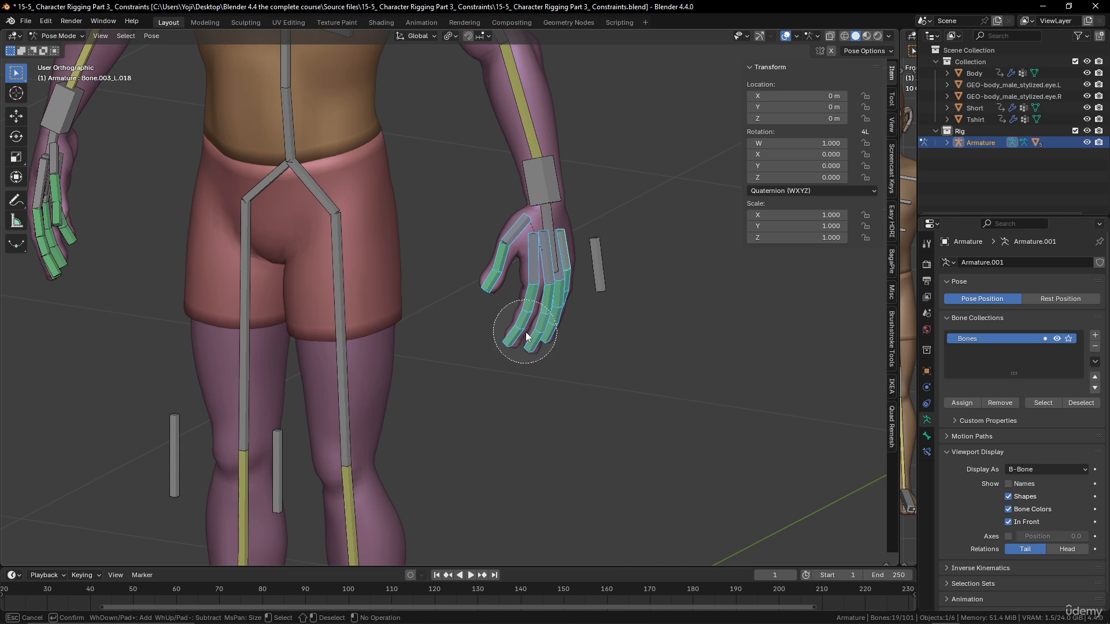
{"action": "left_click", "coordinate": [600, 298]}
{"action": "key", "text": "Escape"}
Add a bone collection named "left hand" to the armature.
{"action": "scroll", "coordinate": [404, 274], "scroll_direction": "down", "scroll_amount": 3}
{"action": "middle_click_drag", "start_coordinate": [405, 274], "coordinate": [575, 298], "text": "shift"}
{"action": "scroll", "coordinate": [399, 280], "scroll_direction": "up", "scroll_amount": 3}
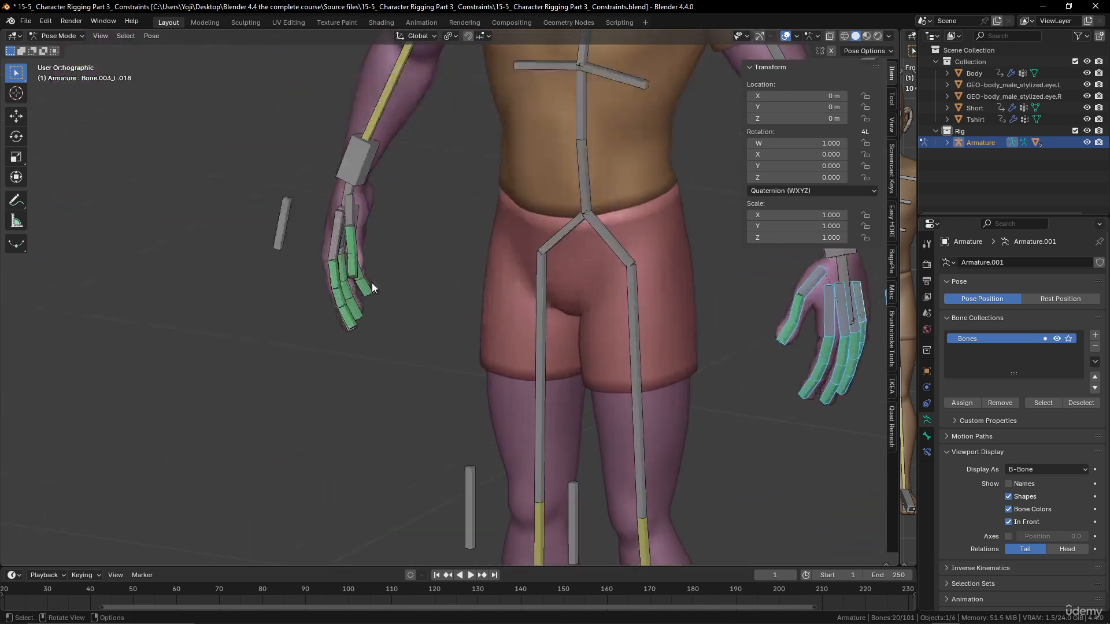
{"action": "mouse_move", "coordinate": [371, 283]}
{"action": "middle_mouse_down"}
{"action": "mouse_move", "coordinate": [425, 280]}
{"action": "mouse_move", "coordinate": [390, 276]}
{"action": "middle_mouse_up"}
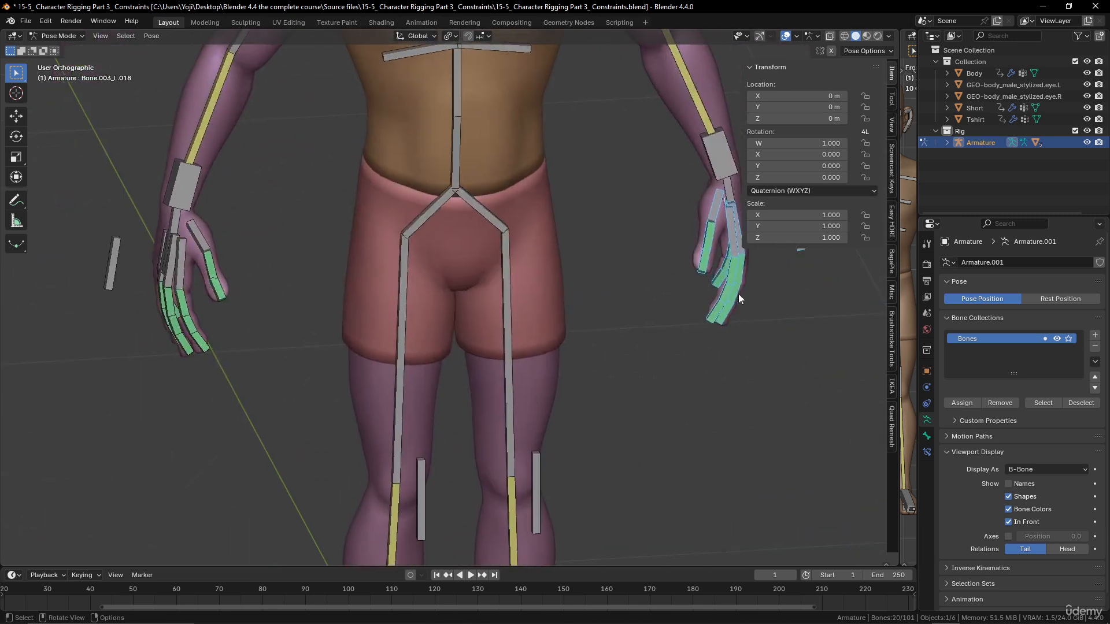
{"action": "left_click", "coordinate": [1095, 335]}
{"action": "double_click", "coordinate": [1027, 351]}
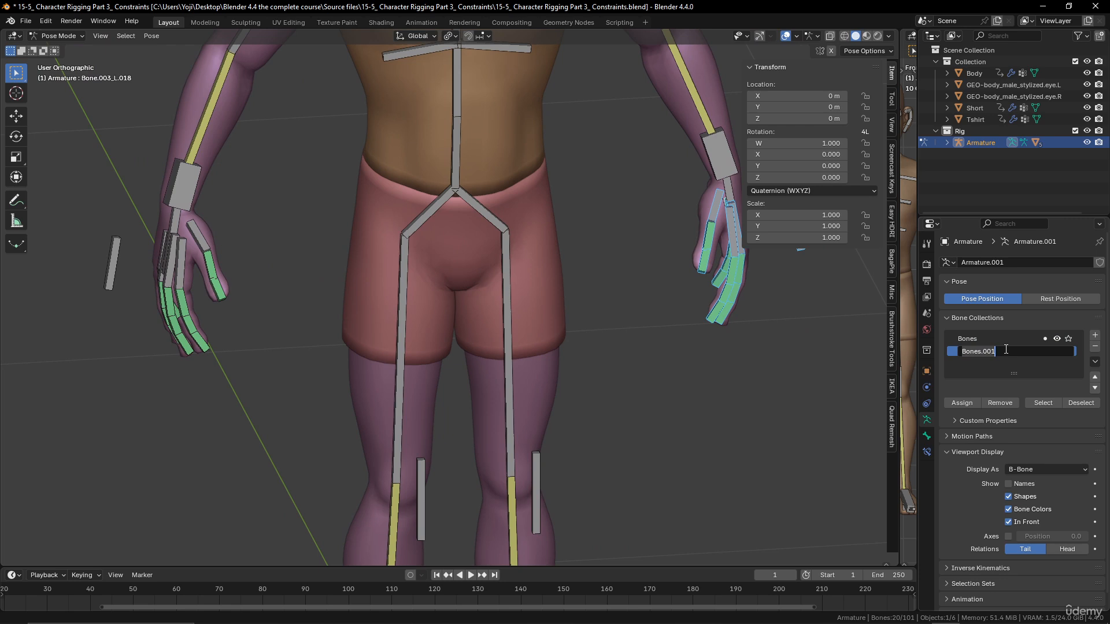
{"action": "type", "text": "left hand"}
{"action": "key", "text": "Return"}
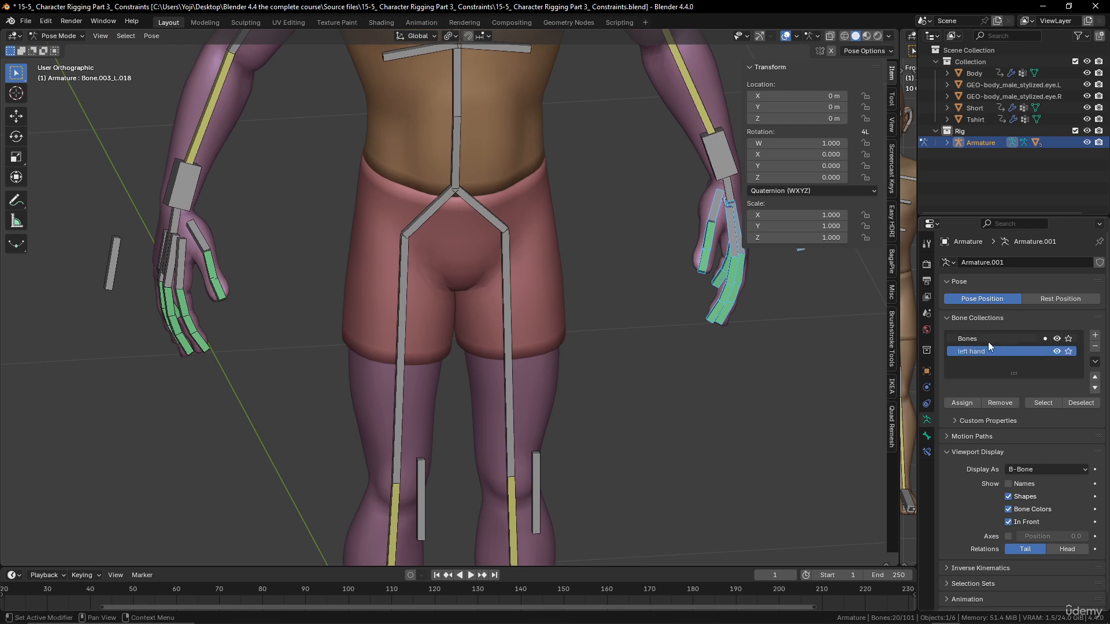
Select the right hand's thumb and four finger chains together with the separate control bone beside the hand.
{"action": "scroll", "coordinate": [501, 289], "scroll_direction": "down", "scroll_amount": 3}
{"action": "middle_click_drag", "start_coordinate": [372, 334], "coordinate": [477, 338], "text": "shift"}
{"action": "scroll", "coordinate": [478, 372], "scroll_direction": "up", "scroll_amount": 3}
{"action": "left_click", "coordinate": [275, 350]}
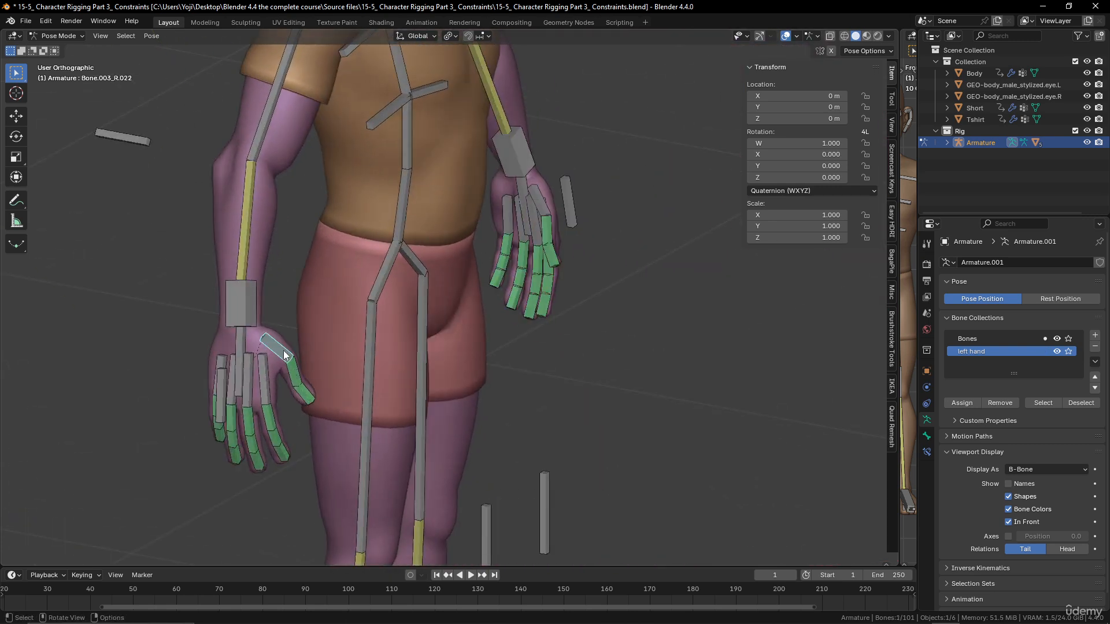
{"action": "key", "text": "l"}
{"action": "key", "text": "l"}
{"action": "key", "text": "l"}
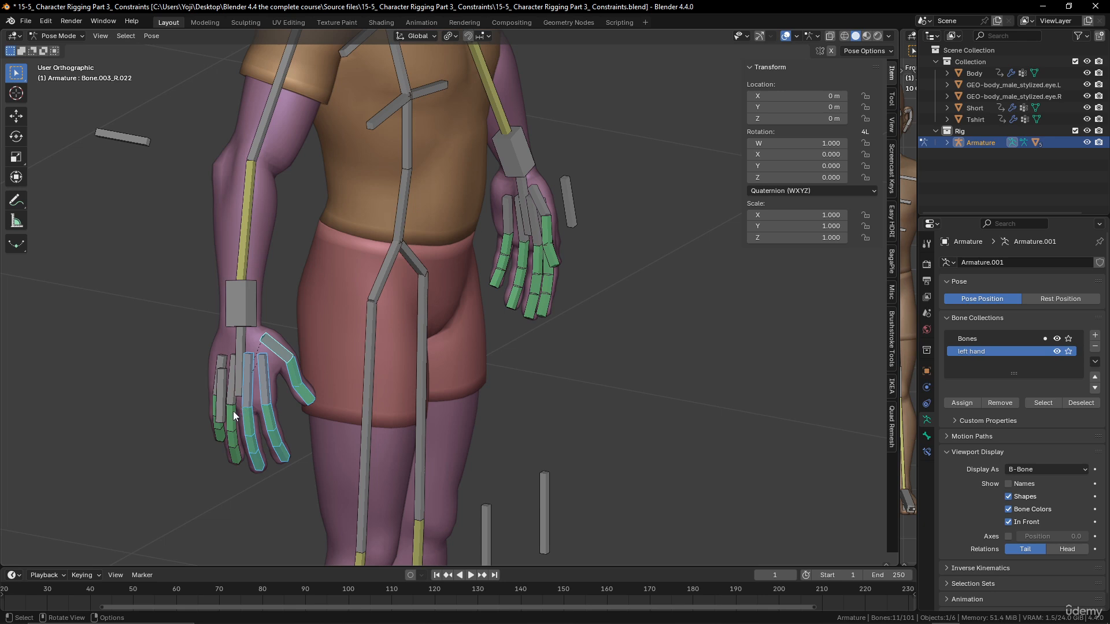
{"action": "key", "text": "l"}
{"action": "left_click", "coordinate": [231, 400]}
{"action": "middle_click_drag", "start_coordinate": [214, 390], "coordinate": [214, 422]}
{"action": "key", "text": "l"}
{"action": "key", "text": "l"}
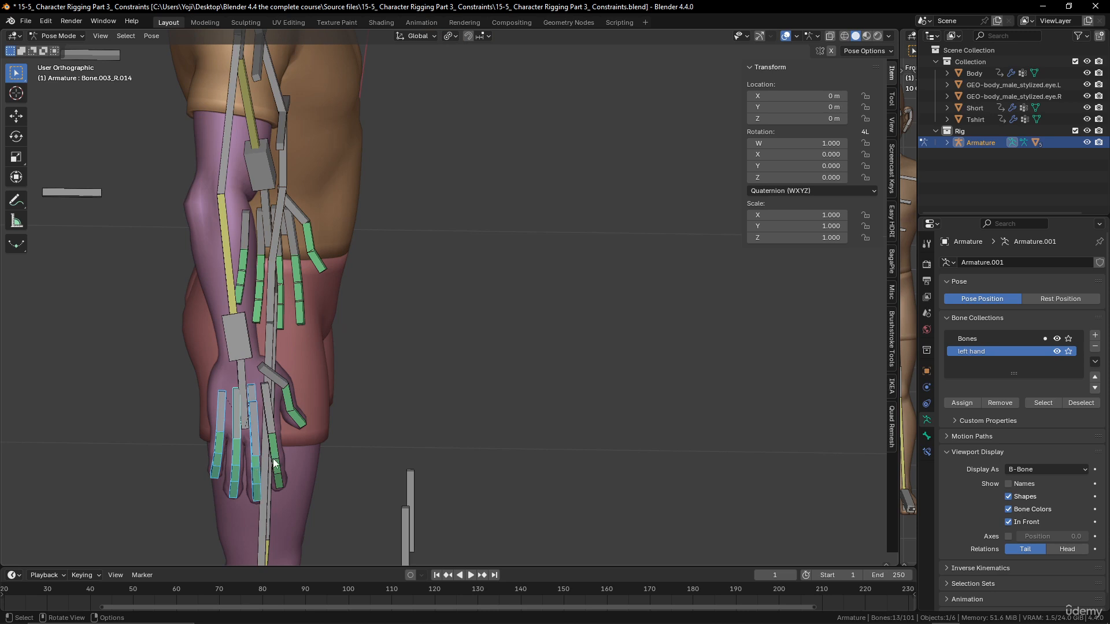
{"action": "key", "text": "l"}
{"action": "key", "text": "l"}
Add a bone collection named "right hand" and assign the selected right hand bones to it.
{"action": "scroll", "coordinate": [448, 376], "scroll_direction": "down", "scroll_amount": 4}
{"action": "middle_click_drag", "start_coordinate": [450, 377], "coordinate": [434, 356]}
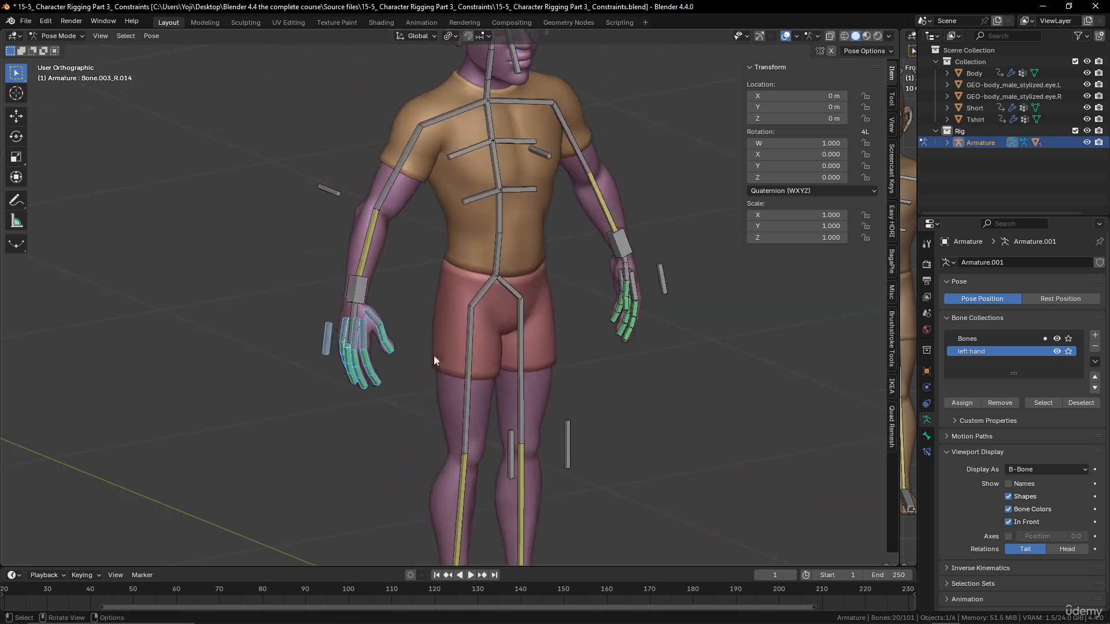
{"action": "left_click", "coordinate": [1094, 336]}
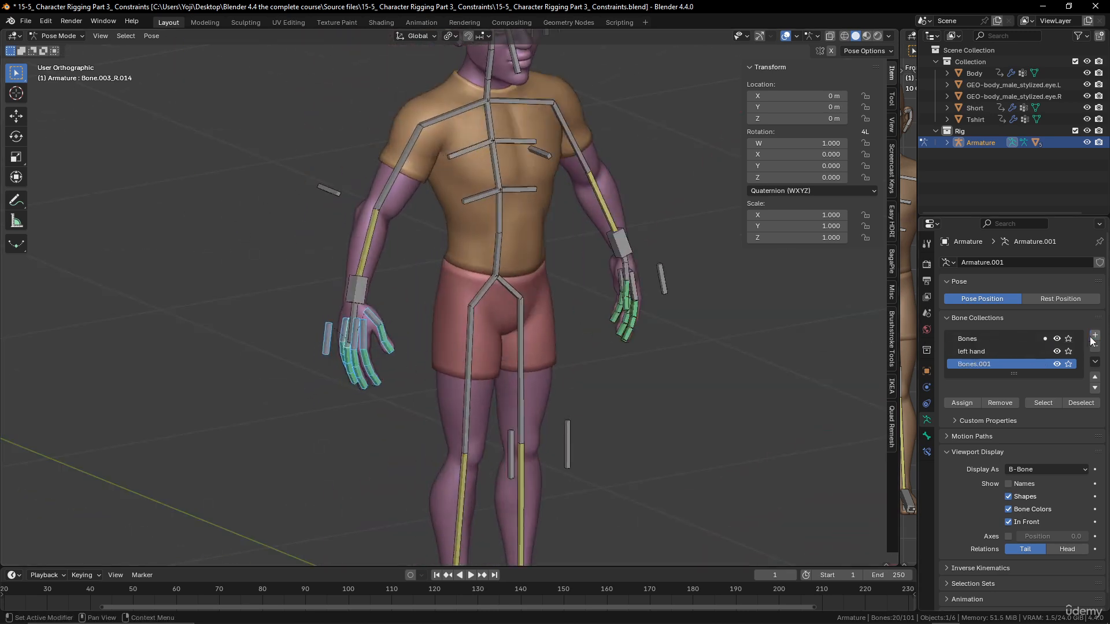
{"action": "double_click", "coordinate": [986, 365]}
{"action": "key", "text": "BackSpace"}
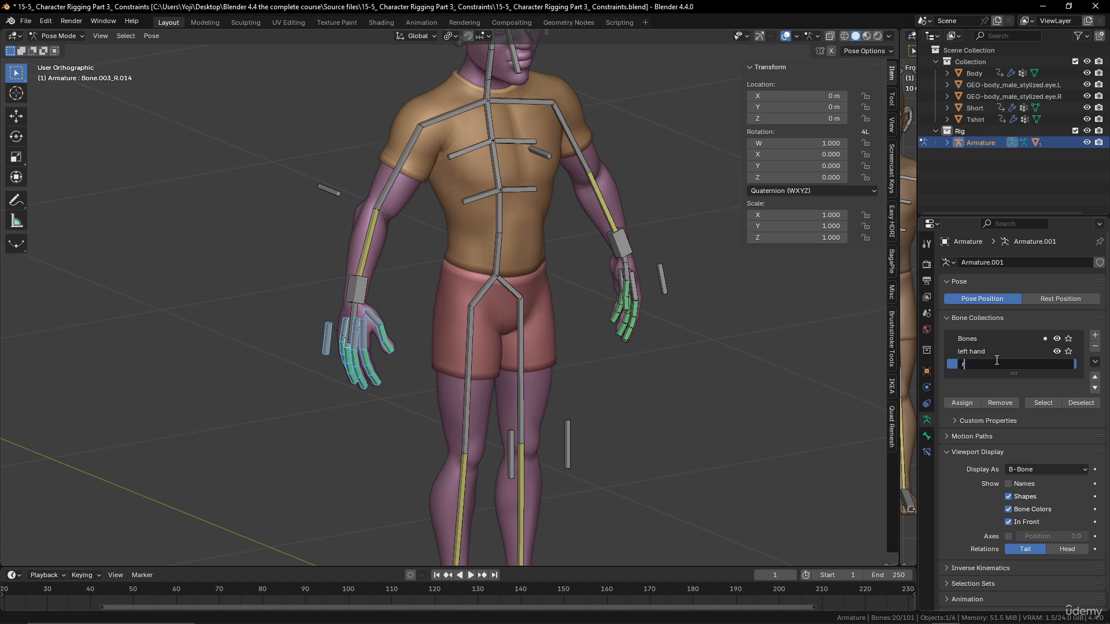
{"action": "type", "text": "right hand"}
{"action": "key", "text": "Return"}
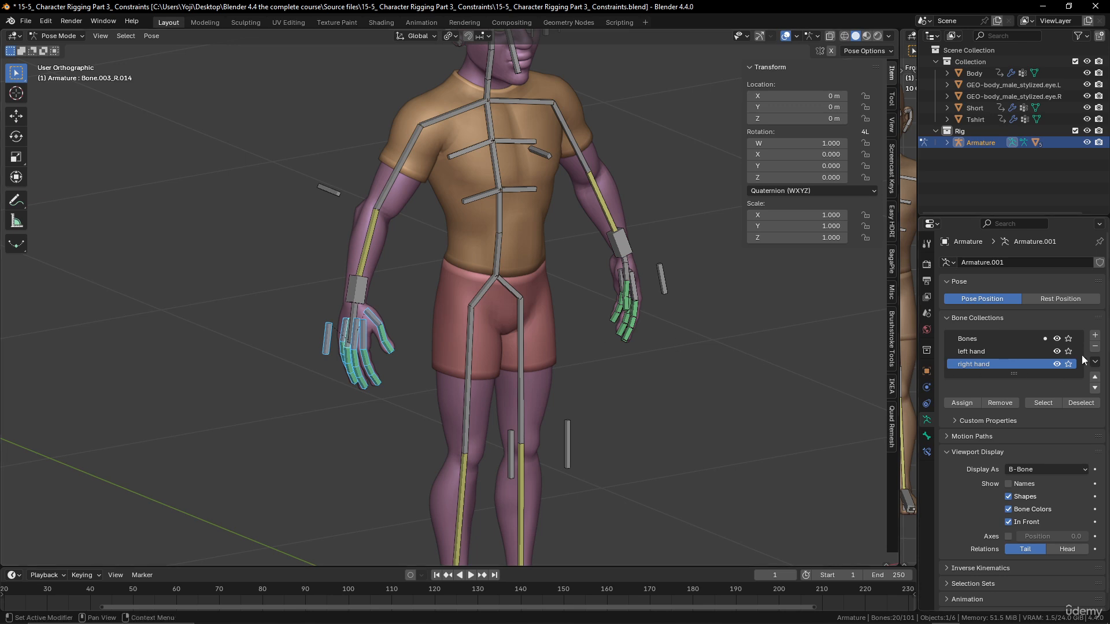
{"action": "left_click", "coordinate": [966, 401]}
Hide the "left hand" and "right hand" bone collections while leaving the "Bones" collection shown.
{"action": "middle_click_drag", "start_coordinate": [674, 348], "coordinate": [634, 293]}
{"action": "scroll", "coordinate": [636, 345], "scroll_direction": "up", "scroll_amount": 4}
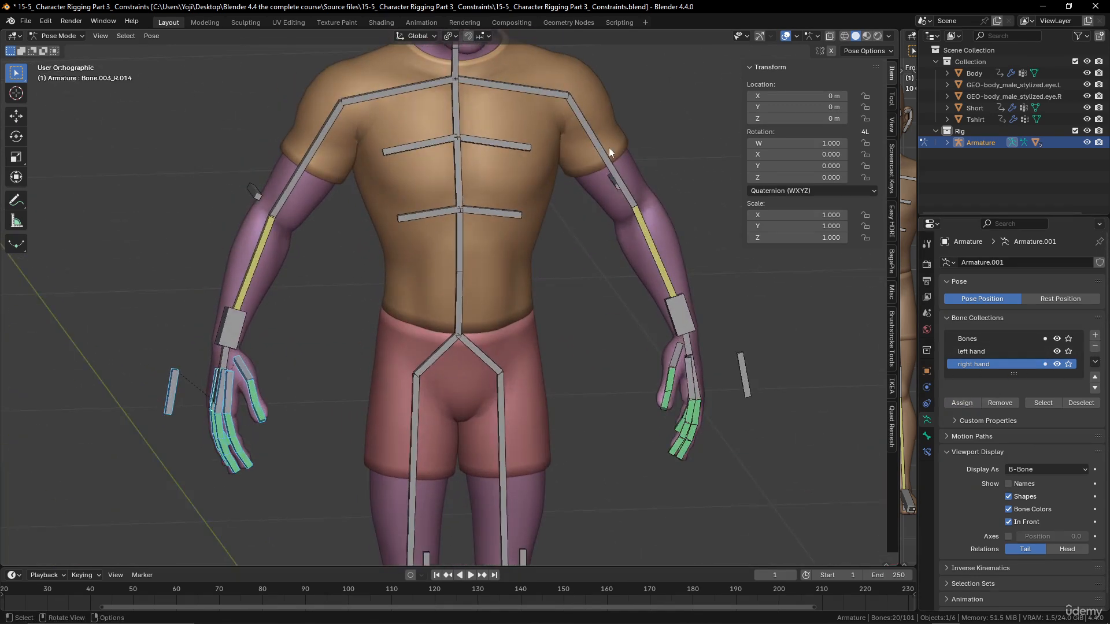
{"action": "left_click", "coordinate": [597, 148]}
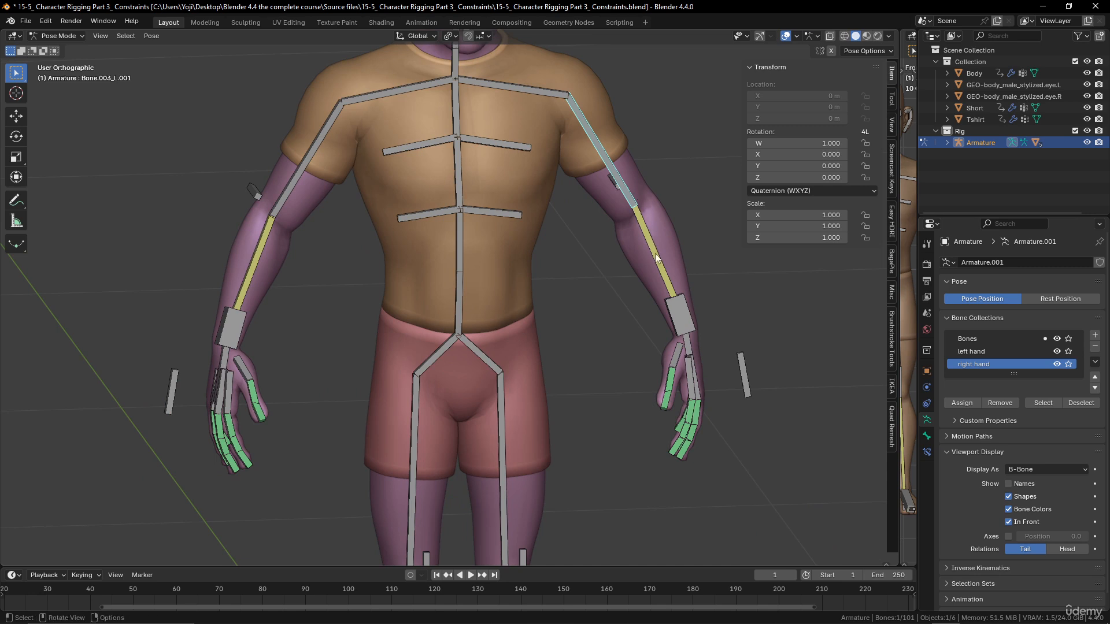
{"action": "left_click", "coordinate": [1057, 339]}
{"action": "left_click", "coordinate": [1057, 339]}
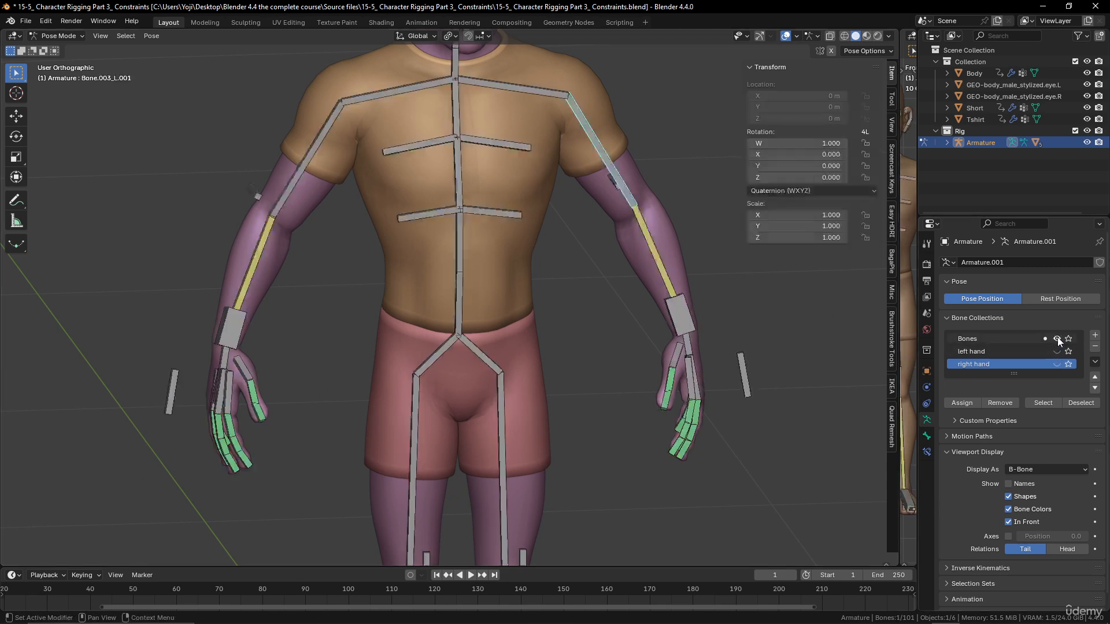
Select the left arm's upper arm, forearm, wrist control and hand bones together with the control bone behind the elbow.
{"action": "middle_click_drag", "start_coordinate": [671, 206], "coordinate": [600, 216]}
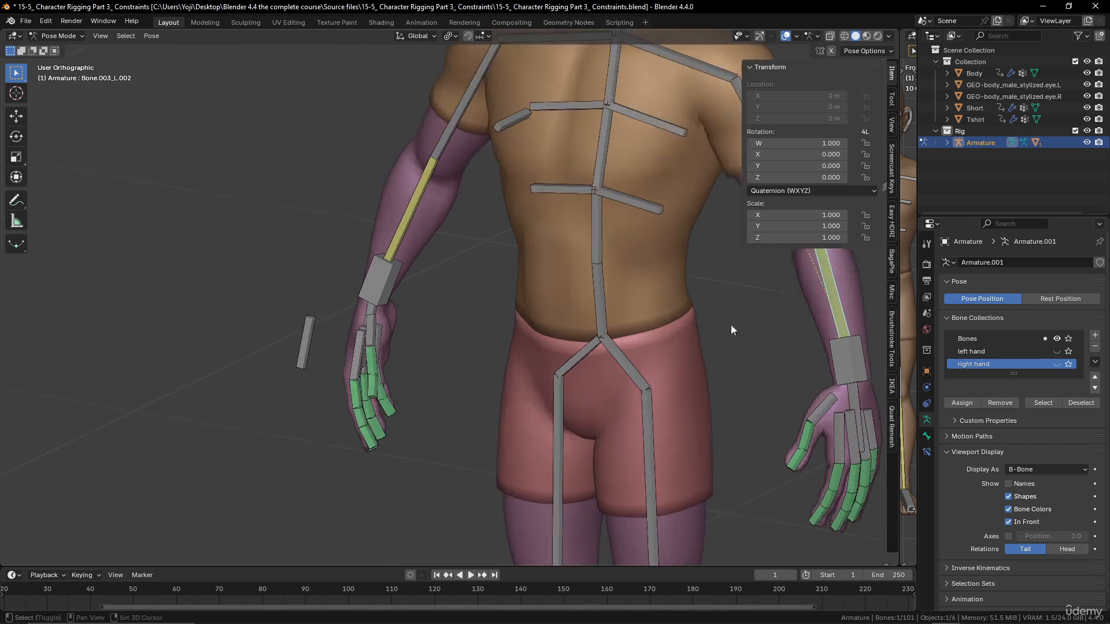
{"action": "middle_click_drag", "start_coordinate": [731, 325], "coordinate": [537, 276], "text": "shift"}
{"action": "left_click", "coordinate": [649, 318], "text": "shift"}
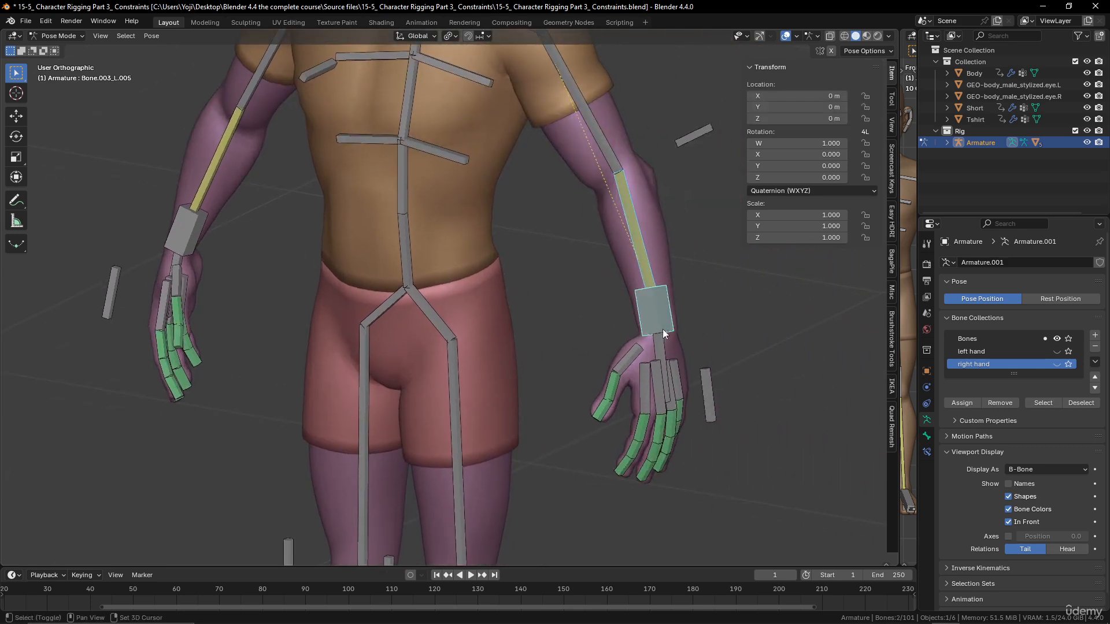
{"action": "left_click", "coordinate": [662, 344], "text": "shift"}
{"action": "middle_click_drag", "start_coordinate": [668, 334], "coordinate": [620, 300]}
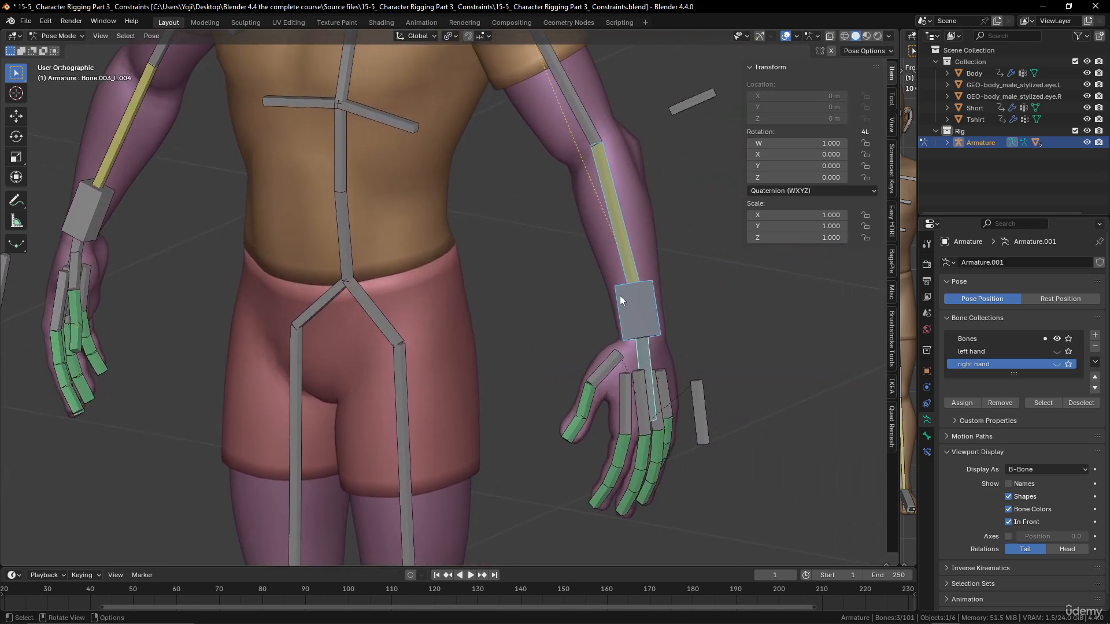
{"action": "key", "text": "c"}
{"action": "left_click", "coordinate": [647, 304]}
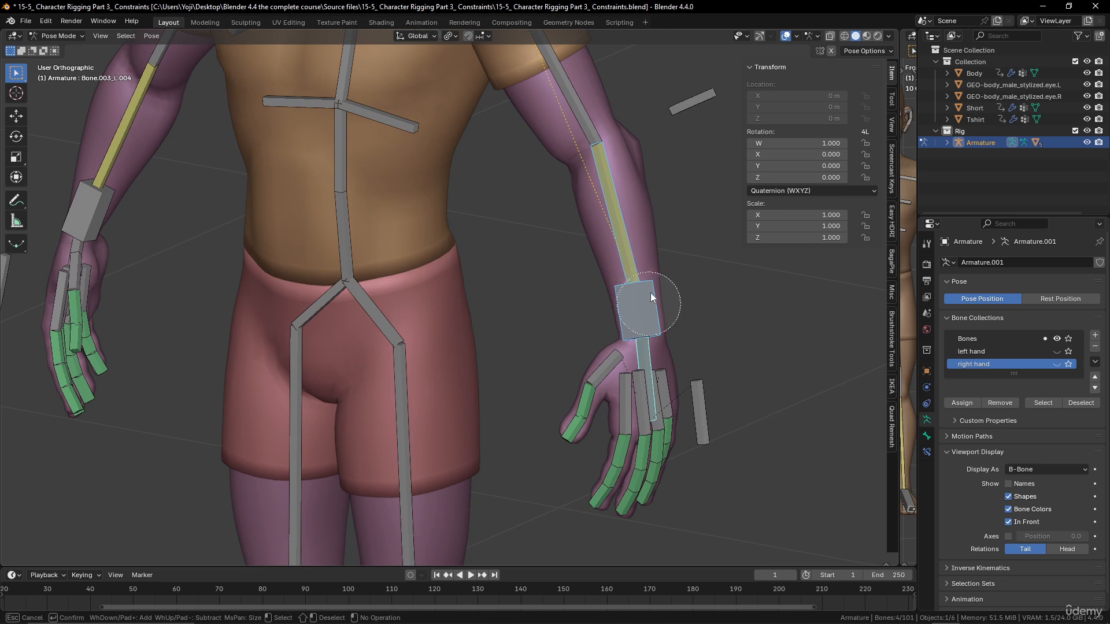
{"action": "key", "text": "Escape"}
{"action": "scroll", "coordinate": [630, 203], "scroll_direction": "down", "scroll_amount": 2}
{"action": "left_click", "coordinate": [535, 158], "text": "shift"}
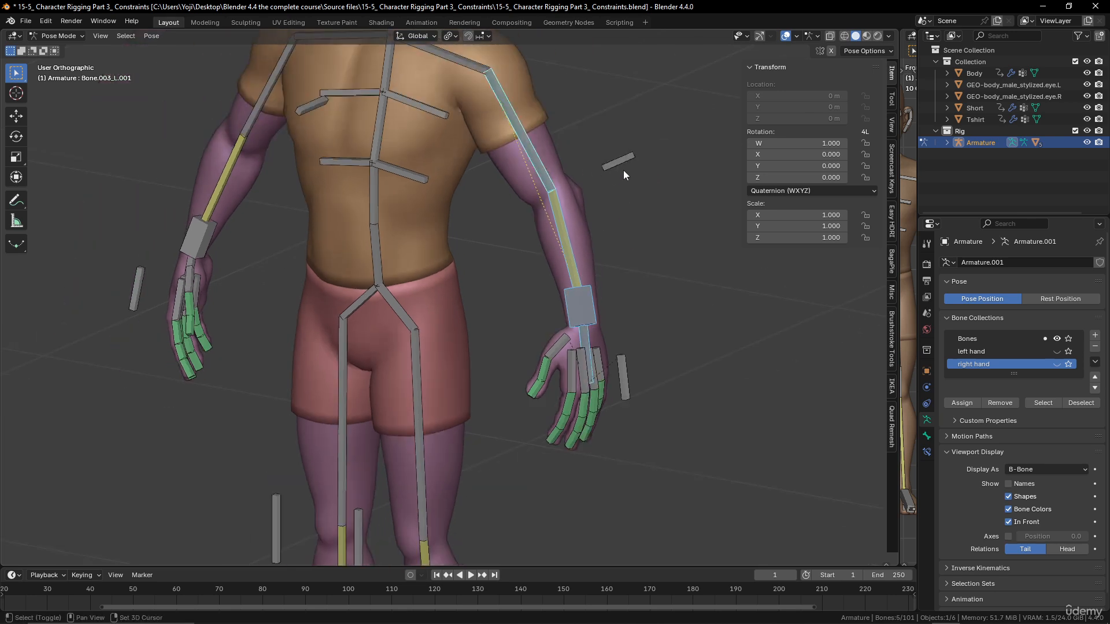
{"action": "left_click", "coordinate": [622, 163], "text": "shift"}
{"action": "middle_click_drag", "start_coordinate": [441, 211], "coordinate": [726, 338]}
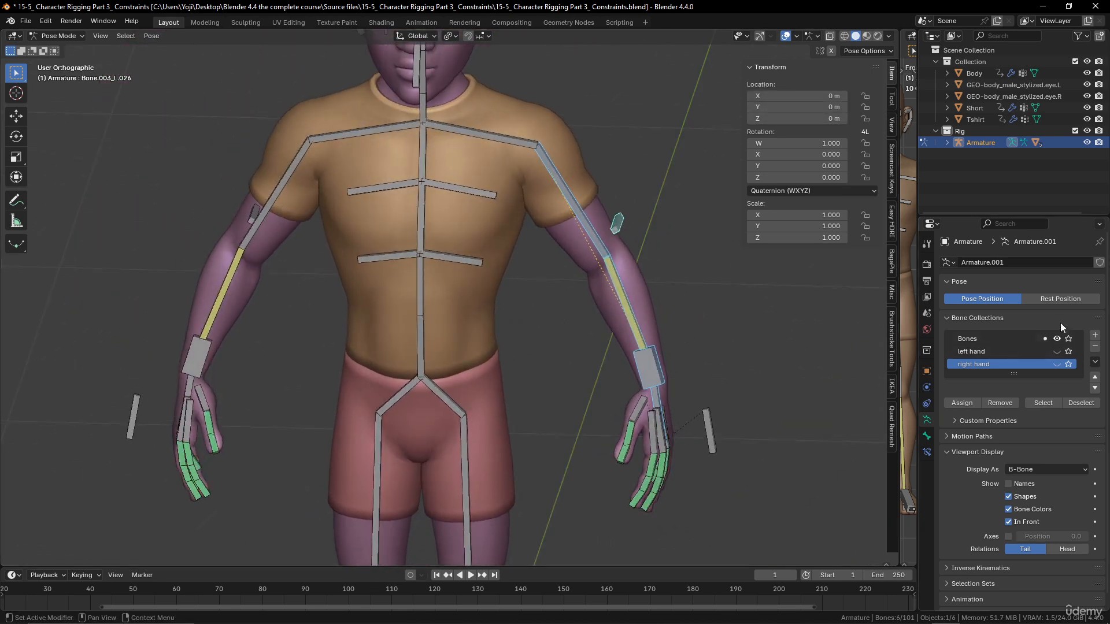
{"action": "scroll", "coordinate": [536, 276], "scroll_direction": "down", "scroll_amount": 4}
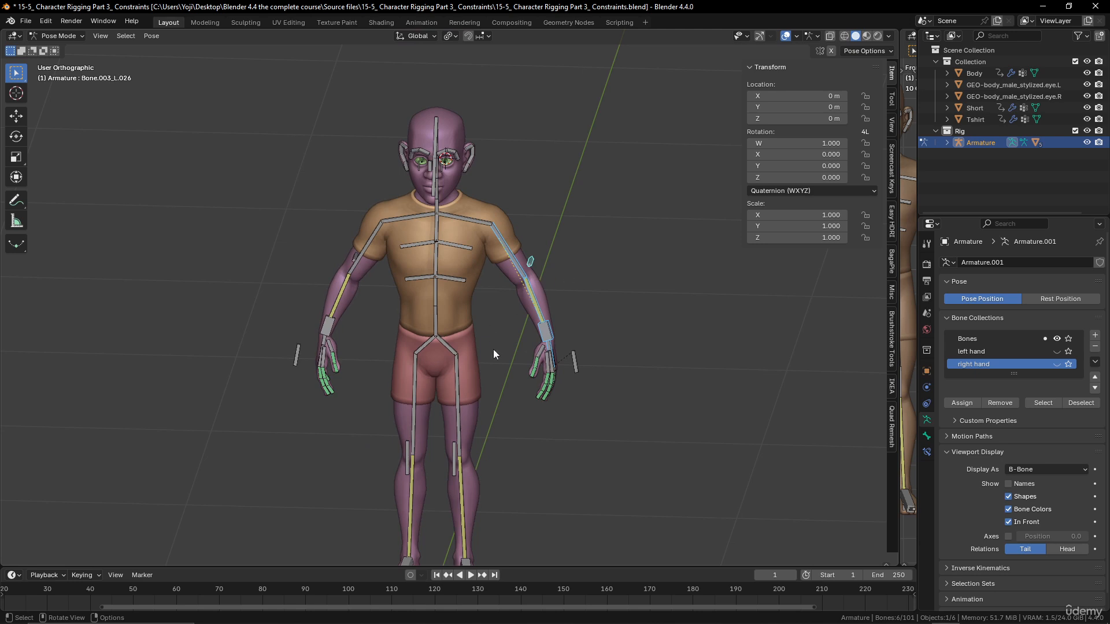
{"action": "scroll", "coordinate": [460, 363], "scroll_direction": "down", "scroll_amount": 4}
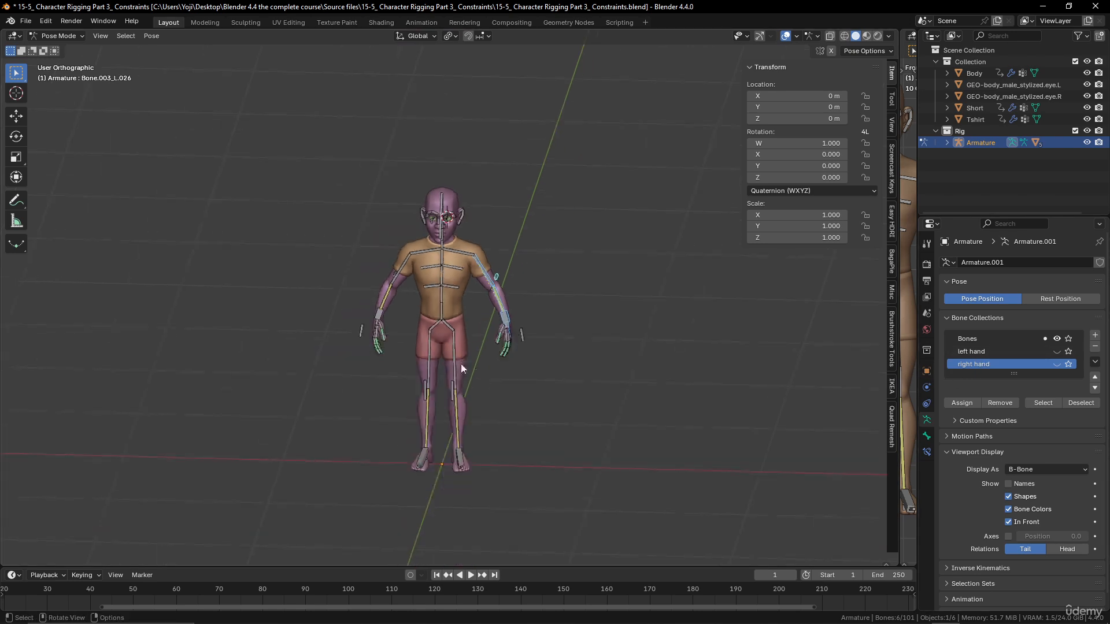
{"action": "scroll", "coordinate": [474, 374], "scroll_direction": "up", "scroll_amount": 4}
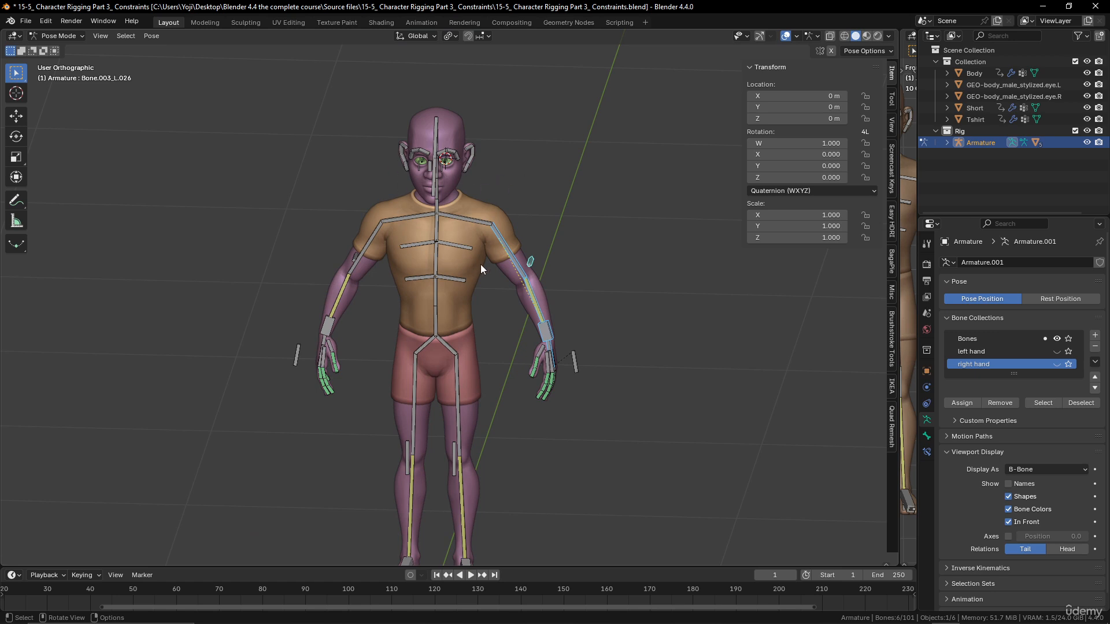
{"action": "scroll", "coordinate": [504, 257], "scroll_direction": "up", "scroll_amount": 3}
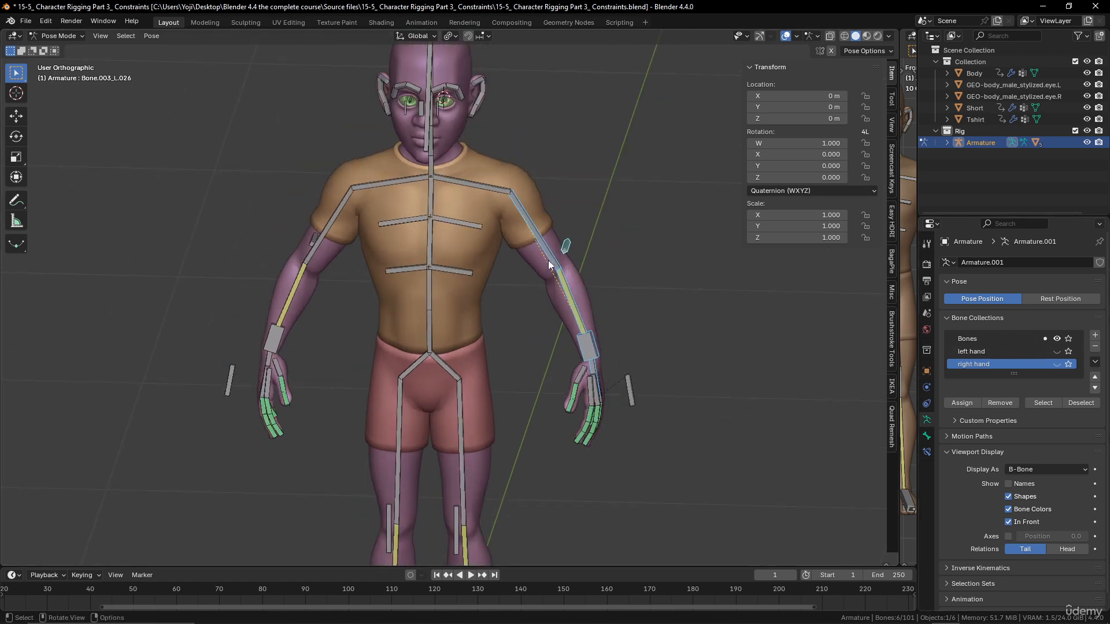
{"action": "scroll", "coordinate": [555, 263], "scroll_direction": "up", "scroll_amount": 2}
{"action": "middle_click_drag", "start_coordinate": [564, 269], "coordinate": [665, 327]}
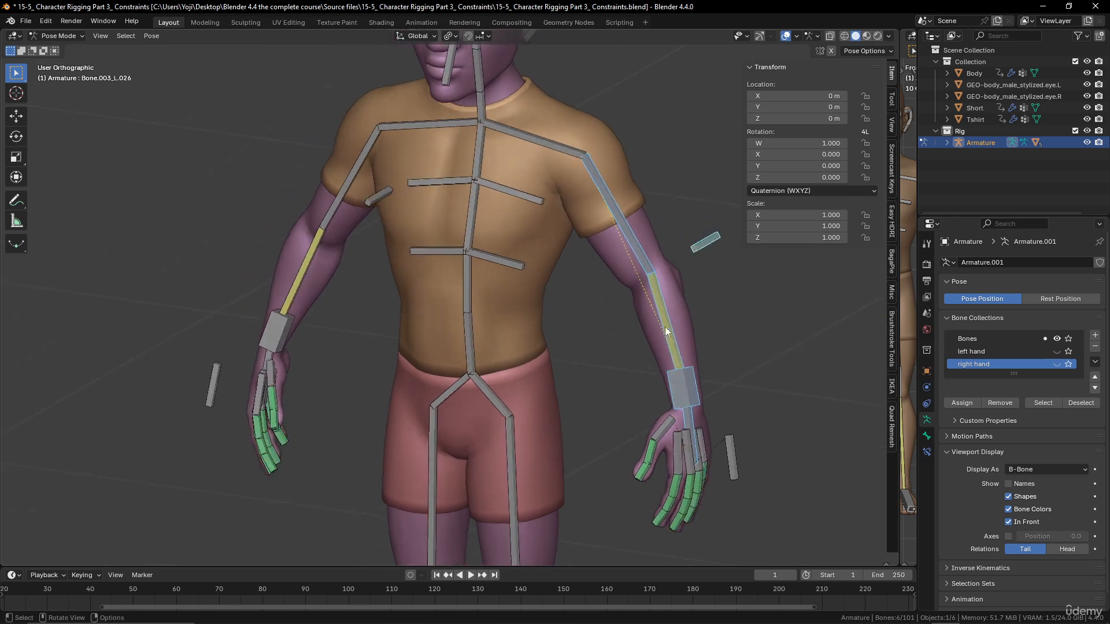
{"action": "left_click", "coordinate": [671, 314]}
{"action": "left_click", "coordinate": [635, 242], "text": "shift"}
{"action": "left_click", "coordinate": [526, 132], "text": "shift"}
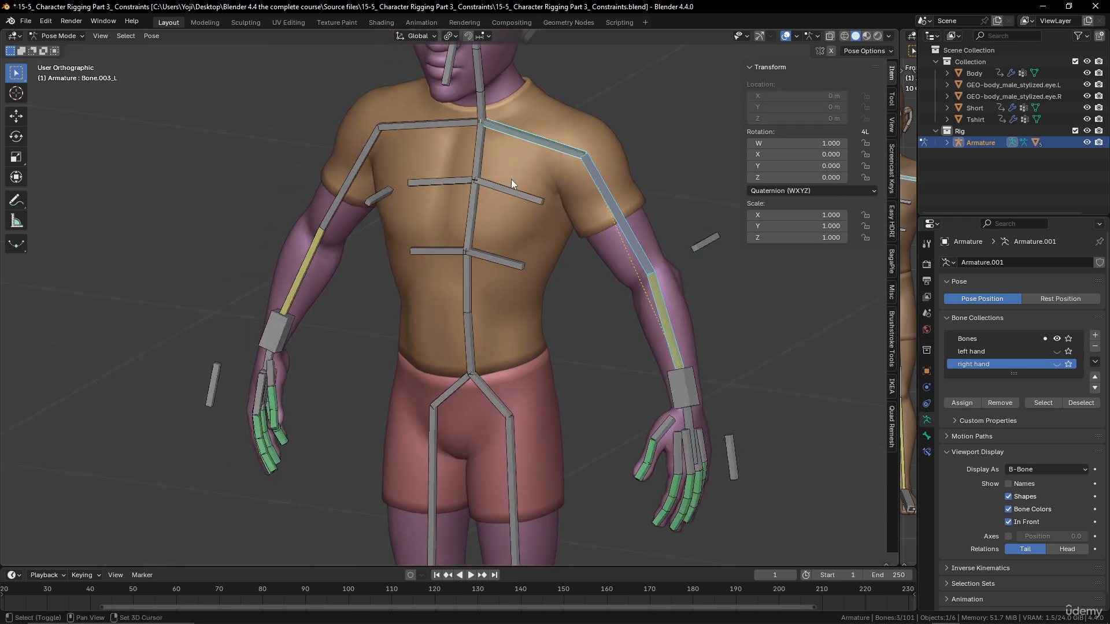
{"action": "left_click", "coordinate": [508, 196], "text": "shift"}
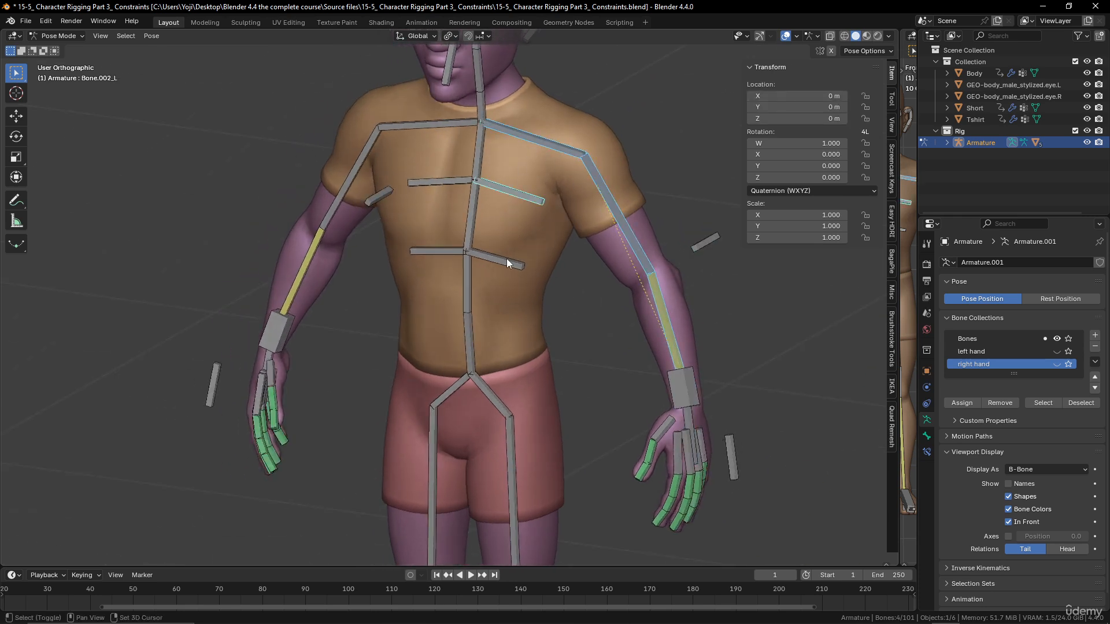
Select the upper arm and forearm bones of both arms together with the four side bones across the chest.
{"action": "left_click", "coordinate": [564, 150]}
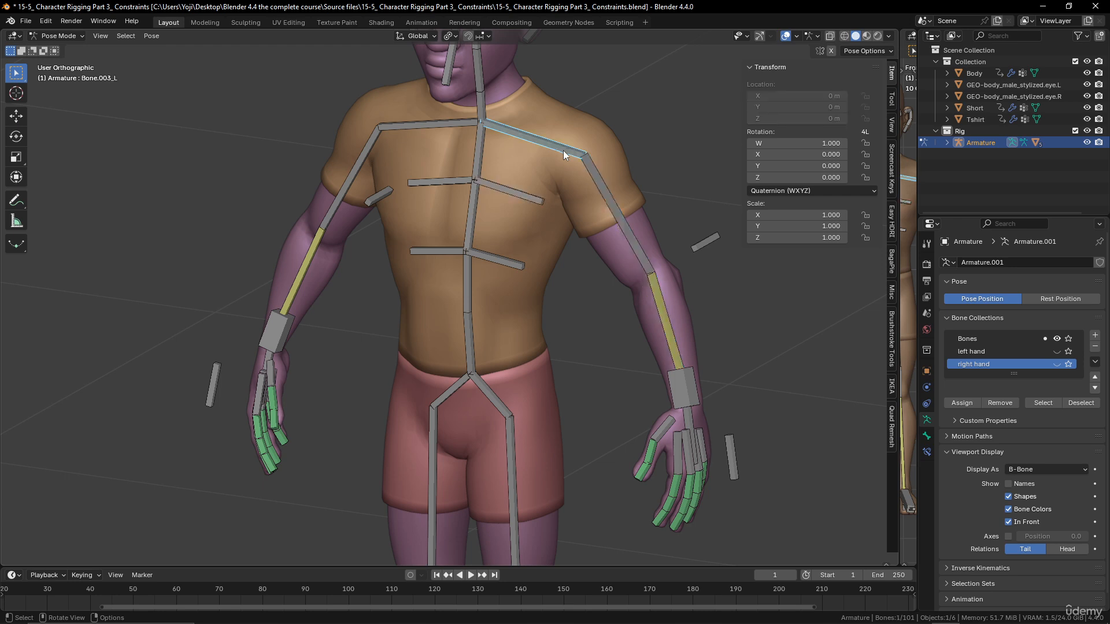
{"action": "left_click", "coordinate": [616, 196], "text": "shift"}
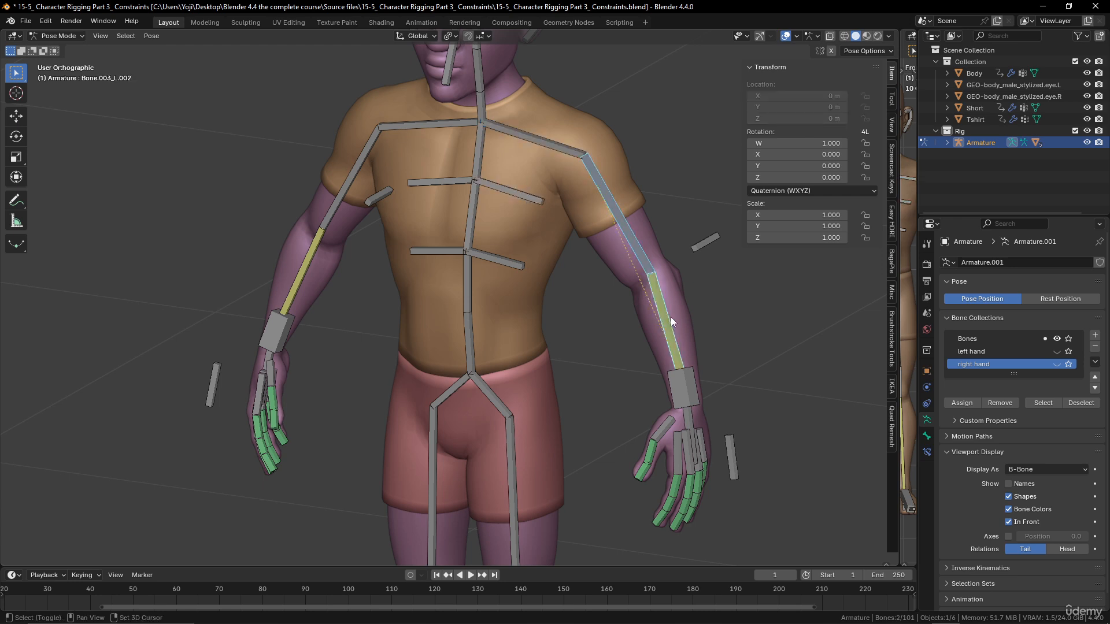
{"action": "left_click", "coordinate": [520, 267], "text": "shift"}
{"action": "left_click", "coordinate": [519, 195], "text": "shift"}
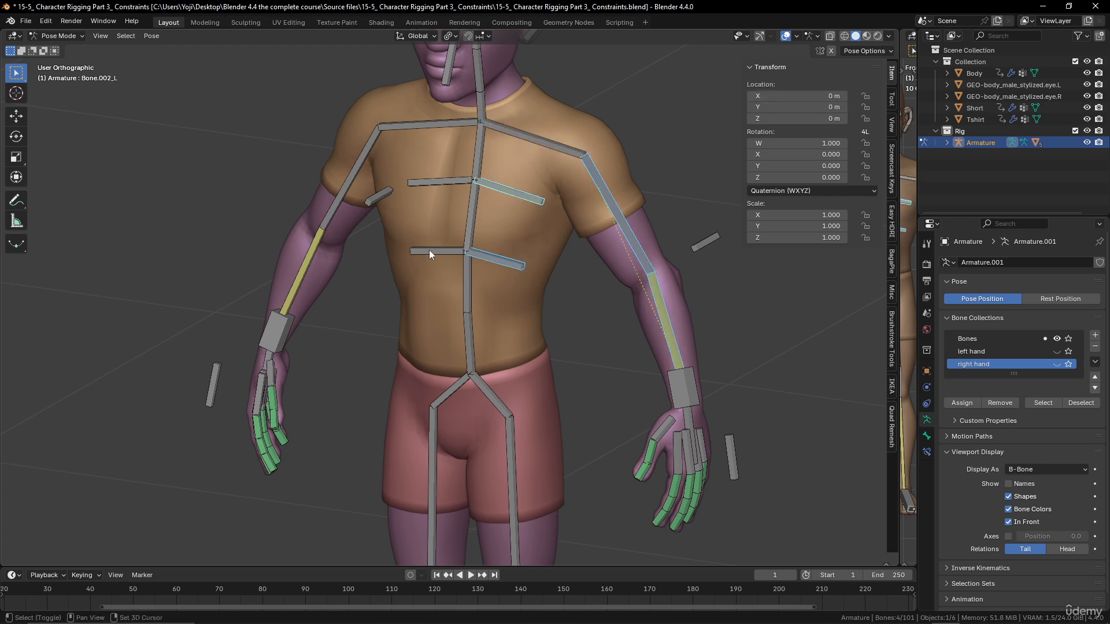
{"action": "left_click", "coordinate": [431, 250], "text": "shift"}
{"action": "left_click", "coordinate": [439, 184], "text": "shift"}
{"action": "middle_click_drag", "start_coordinate": [401, 213], "coordinate": [405, 223], "text": "shift"}
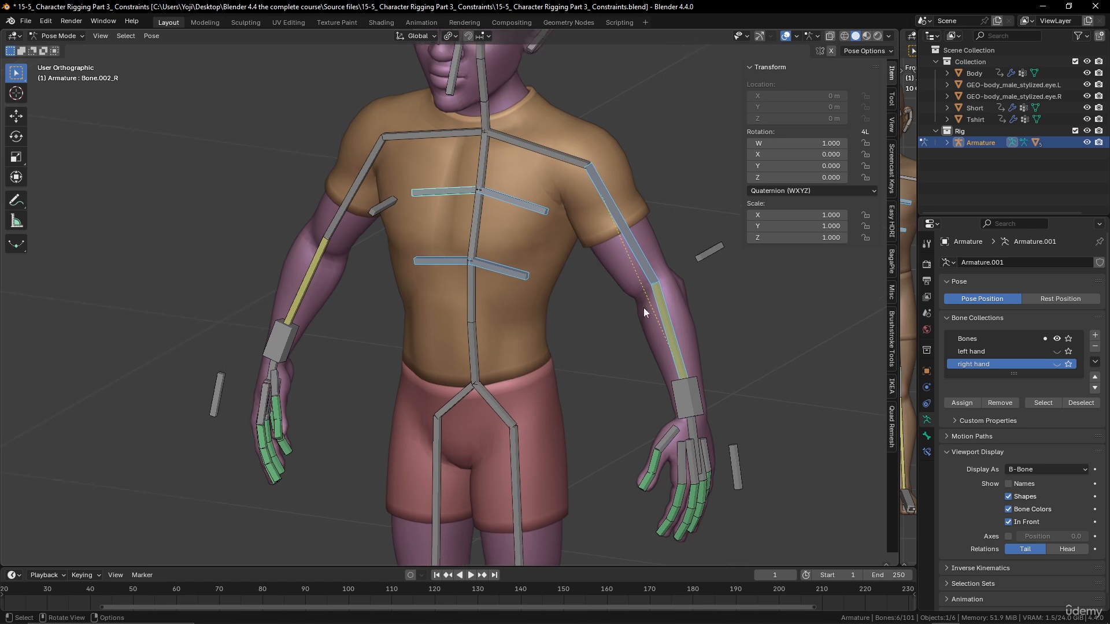
{"action": "left_click", "coordinate": [345, 203], "text": "shift"}
{"action": "left_click", "coordinate": [303, 286], "text": "shift"}
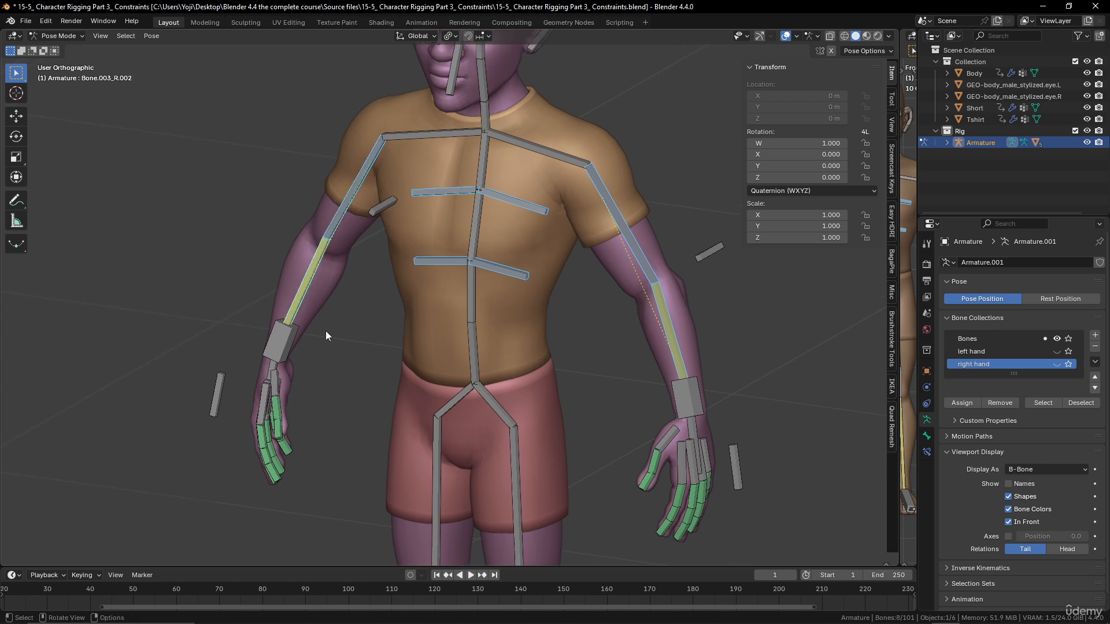
{"action": "middle_click_drag", "start_coordinate": [324, 330], "coordinate": [326, 331]}
{"action": "middle_click_drag", "start_coordinate": [642, 425], "coordinate": [540, 330], "text": "shift"}
{"action": "scroll", "coordinate": [550, 334], "scroll_direction": "up", "scroll_amount": 2}
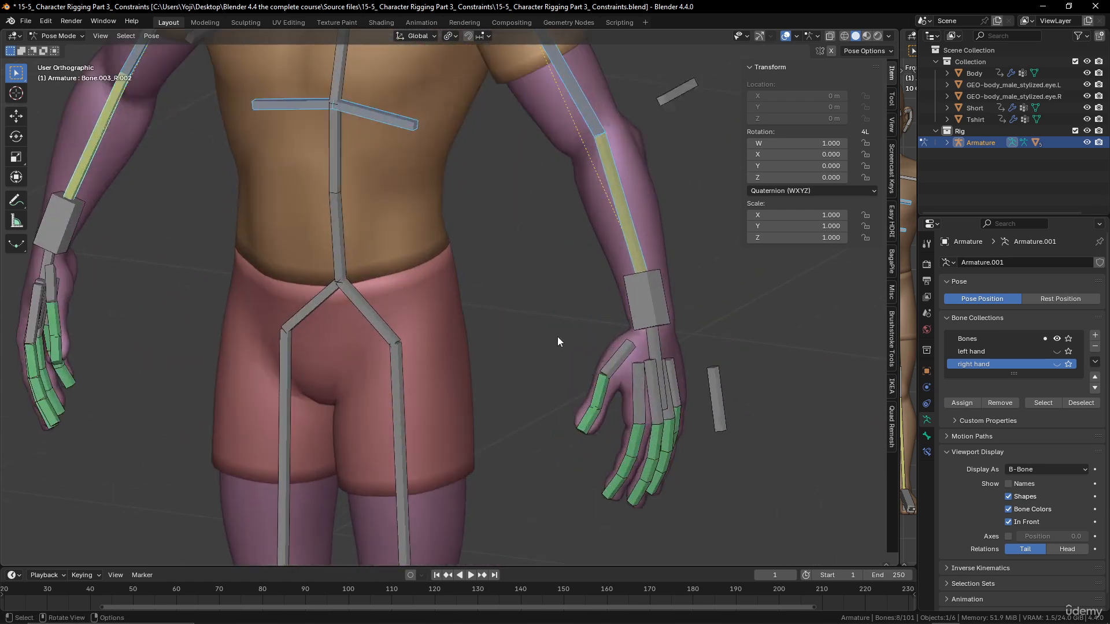
{"action": "left_click", "coordinate": [640, 390], "text": "shift"}
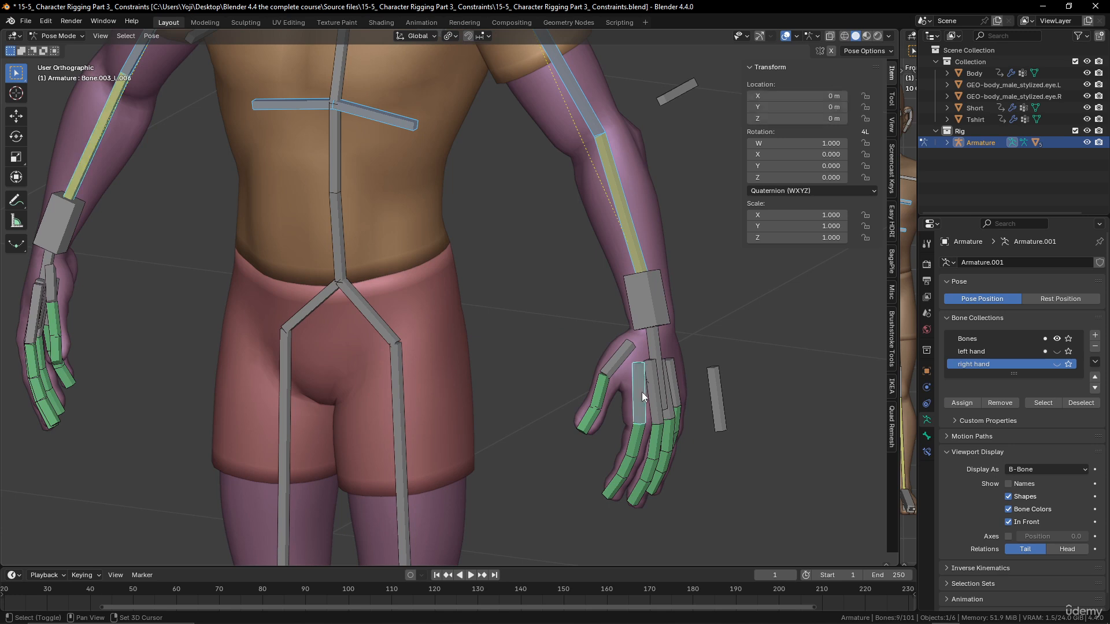
{"action": "left_click", "coordinate": [642, 390], "text": "shift"}
Add the thigh and shin bones of both legs to the selection.
{"action": "scroll", "coordinate": [445, 271], "scroll_direction": "down", "scroll_amount": 4}
{"action": "middle_click_drag", "start_coordinate": [444, 281], "coordinate": [456, 228], "text": "shift"}
{"action": "scroll", "coordinate": [478, 279], "scroll_direction": "up", "scroll_amount": 2}
{"action": "middle_click_drag", "start_coordinate": [478, 279], "coordinate": [476, 219], "text": "shift"}
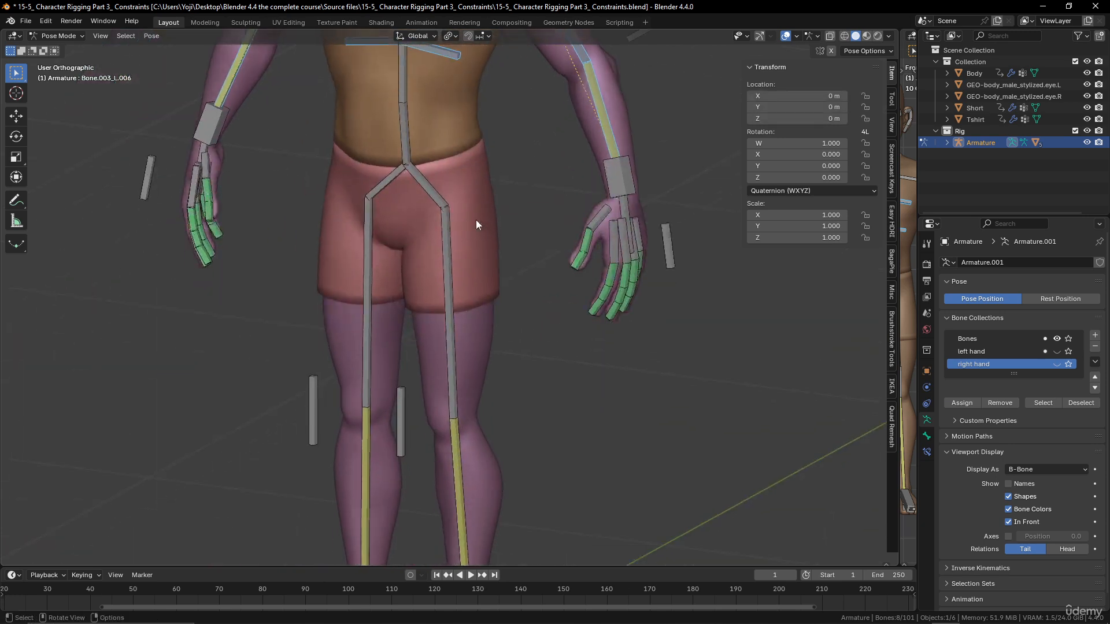
{"action": "scroll", "coordinate": [476, 220], "scroll_direction": "down", "scroll_amount": 1}
{"action": "middle_click_drag", "start_coordinate": [444, 257], "coordinate": [450, 217], "text": "shift"}
{"action": "left_click", "coordinate": [453, 220], "text": "shift"}
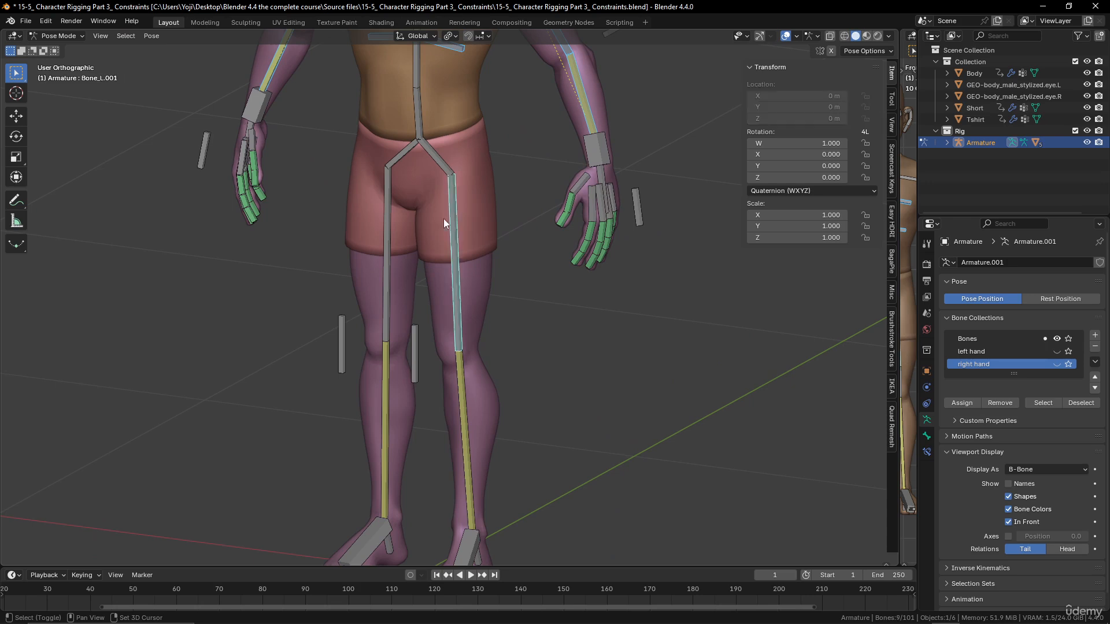
{"action": "left_click", "coordinate": [386, 210], "text": "shift"}
{"action": "left_click", "coordinate": [461, 386], "text": "shift"}
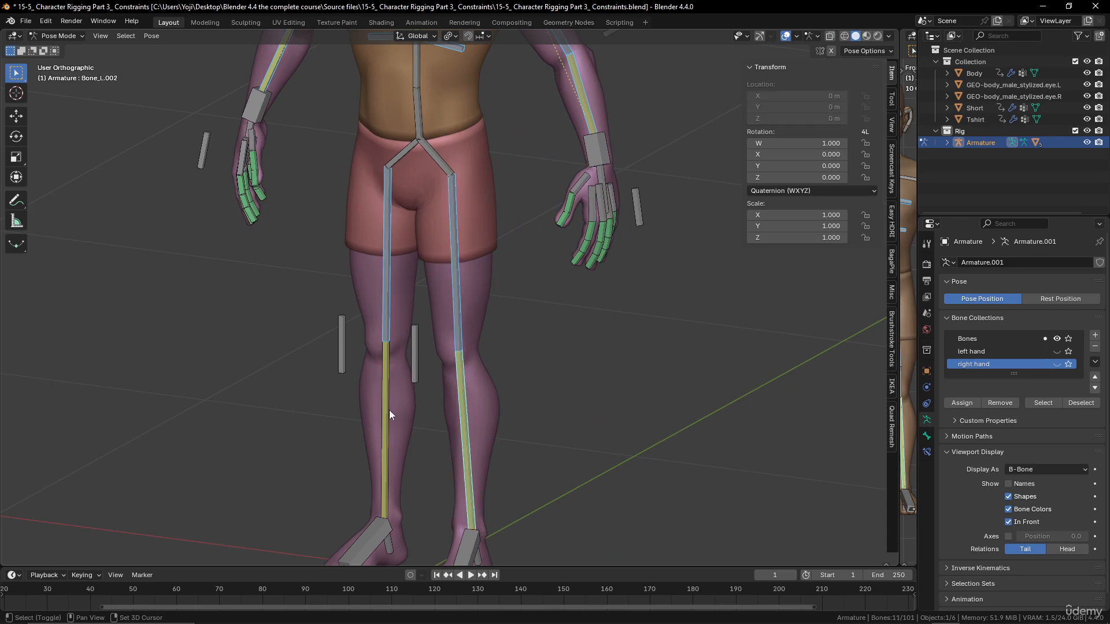
{"action": "left_click", "coordinate": [381, 404], "text": "shift"}
Add the diagonal bone running from the top of the head to the chin to the selection.
{"action": "scroll", "coordinate": [477, 356], "scroll_direction": "down", "scroll_amount": 3}
{"action": "scroll", "coordinate": [484, 365], "scroll_direction": "up", "scroll_amount": 2}
{"action": "middle_click_drag", "start_coordinate": [484, 366], "coordinate": [491, 375], "text": "shift"}
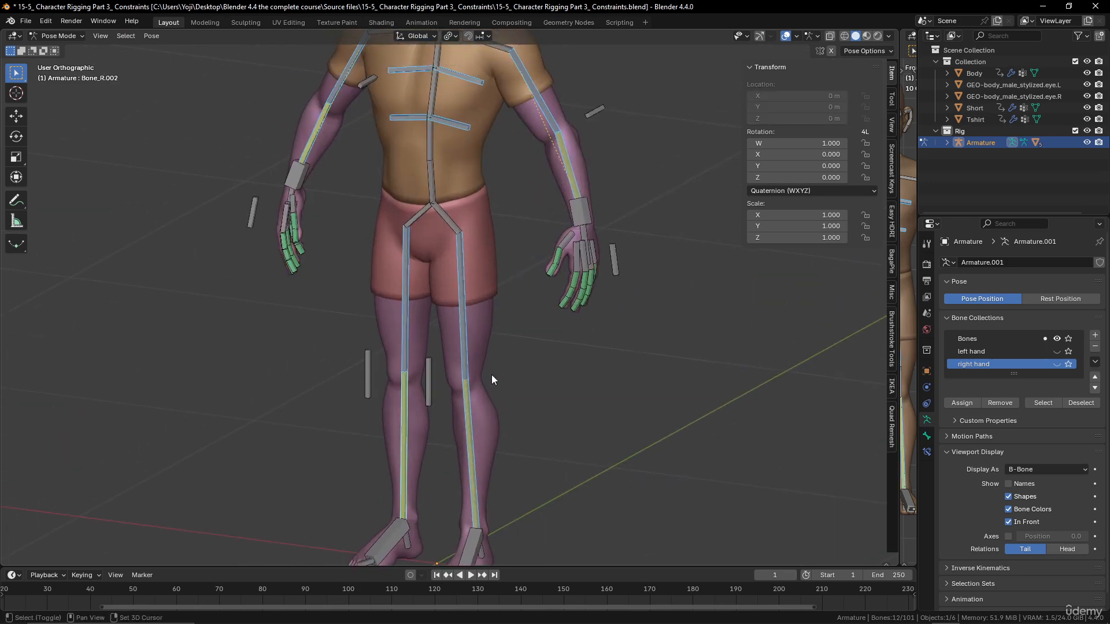
{"action": "middle_click_drag", "start_coordinate": [477, 311], "coordinate": [484, 375], "text": "shift"}
{"action": "middle_click_drag", "start_coordinate": [488, 206], "coordinate": [497, 400], "text": "shift"}
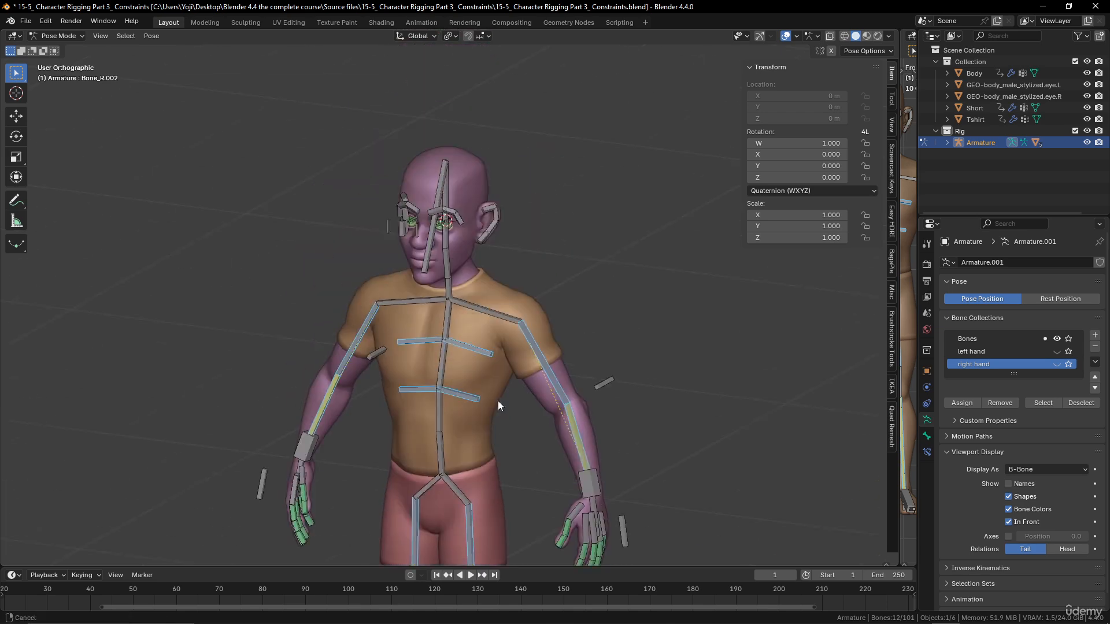
{"action": "scroll", "coordinate": [488, 347], "scroll_direction": "up", "scroll_amount": 2}
{"action": "middle_click_drag", "start_coordinate": [463, 293], "coordinate": [404, 298]}
{"action": "scroll", "coordinate": [466, 283], "scroll_direction": "up", "scroll_amount": 2}
{"action": "left_click", "coordinate": [455, 200], "text": "shift"}
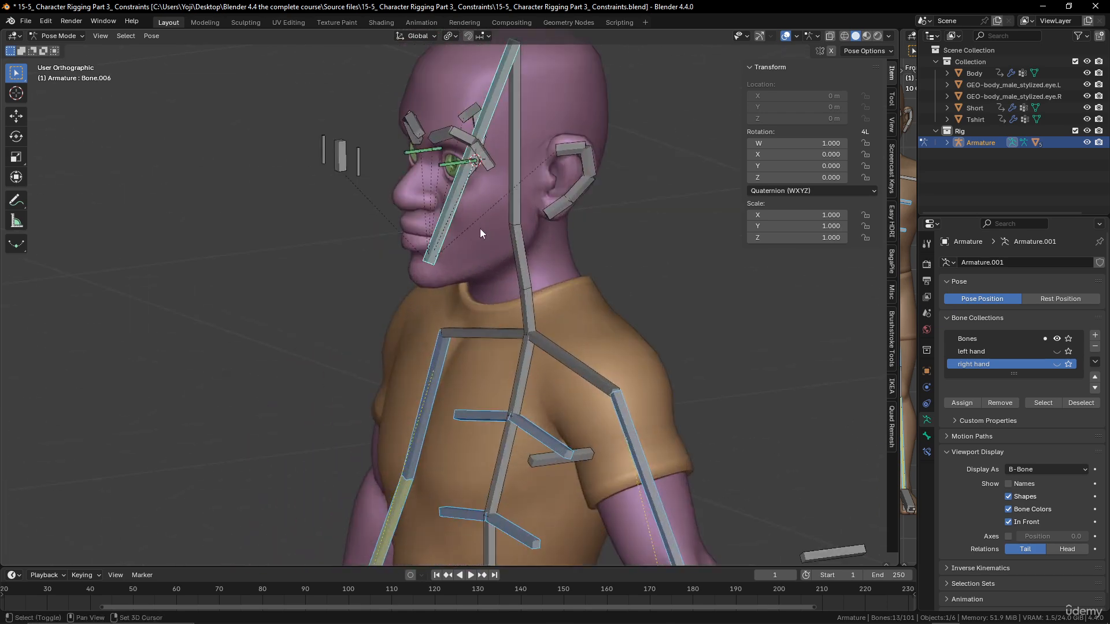
{"action": "middle_click_drag", "start_coordinate": [480, 228], "coordinate": [556, 287]}
{"action": "scroll", "coordinate": [529, 296], "scroll_direction": "up", "scroll_amount": 2}
{"action": "left_click", "coordinate": [420, 182], "text": "shift"}
{"action": "left_click", "coordinate": [448, 180], "text": "shift"}
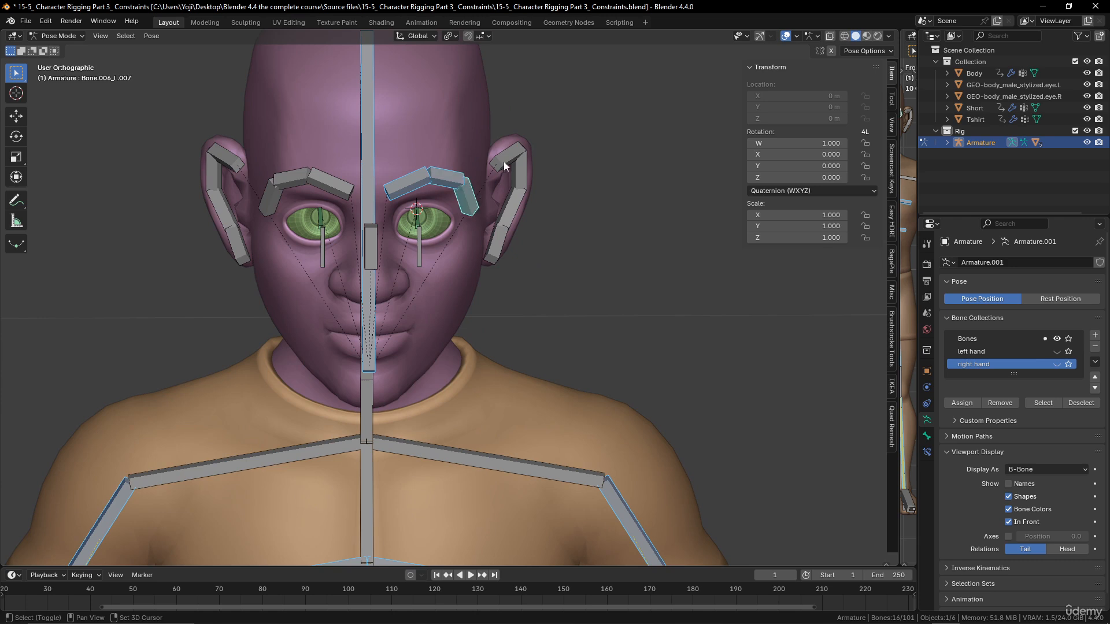
{"action": "key", "text": "b"}
{"action": "left_click_drag", "start_coordinate": [481, 137], "coordinate": [512, 136]}
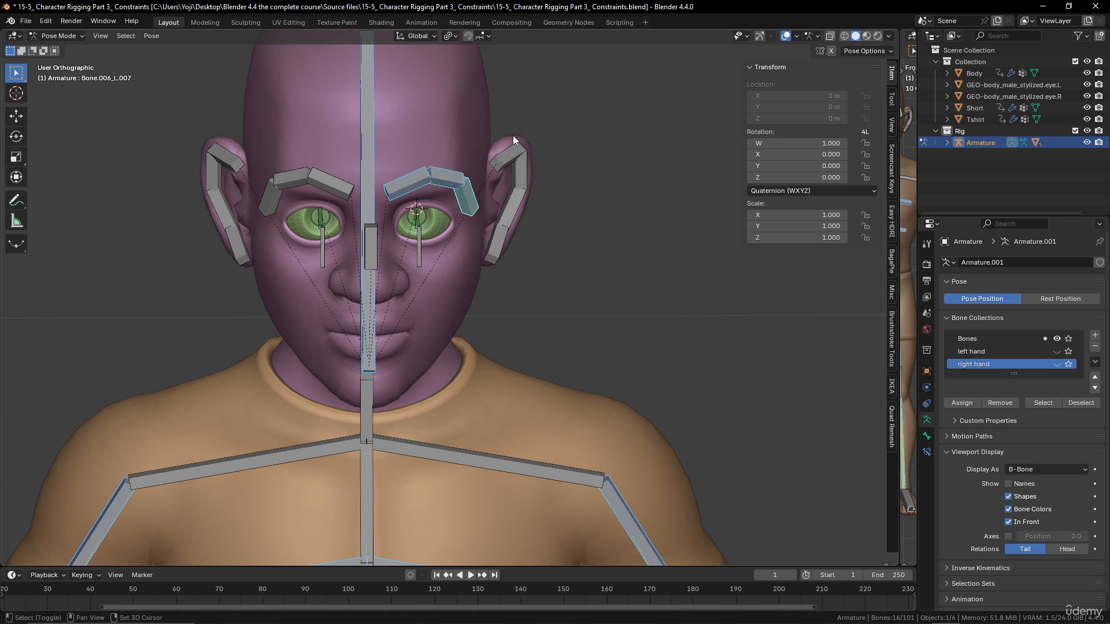
{"action": "left_click", "coordinate": [465, 200], "text": "shift"}
{"action": "left_click", "coordinate": [444, 180], "text": "shift"}
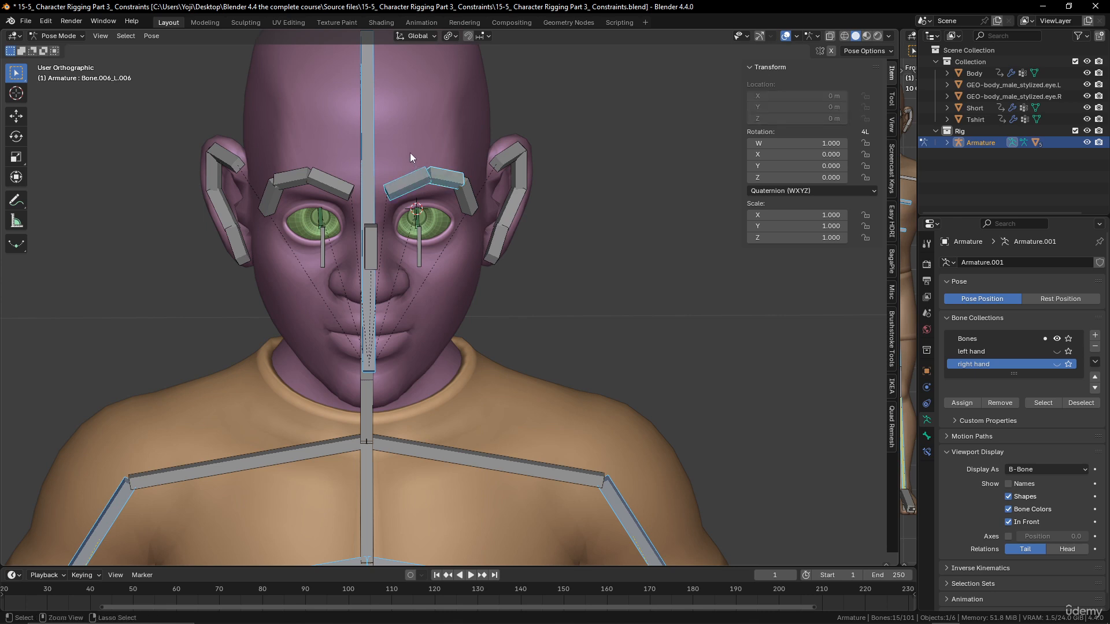
{"action": "scroll", "coordinate": [411, 152], "scroll_direction": "down", "scroll_amount": 4}
{"action": "scroll", "coordinate": [446, 189], "scroll_direction": "up", "scroll_amount": 3}
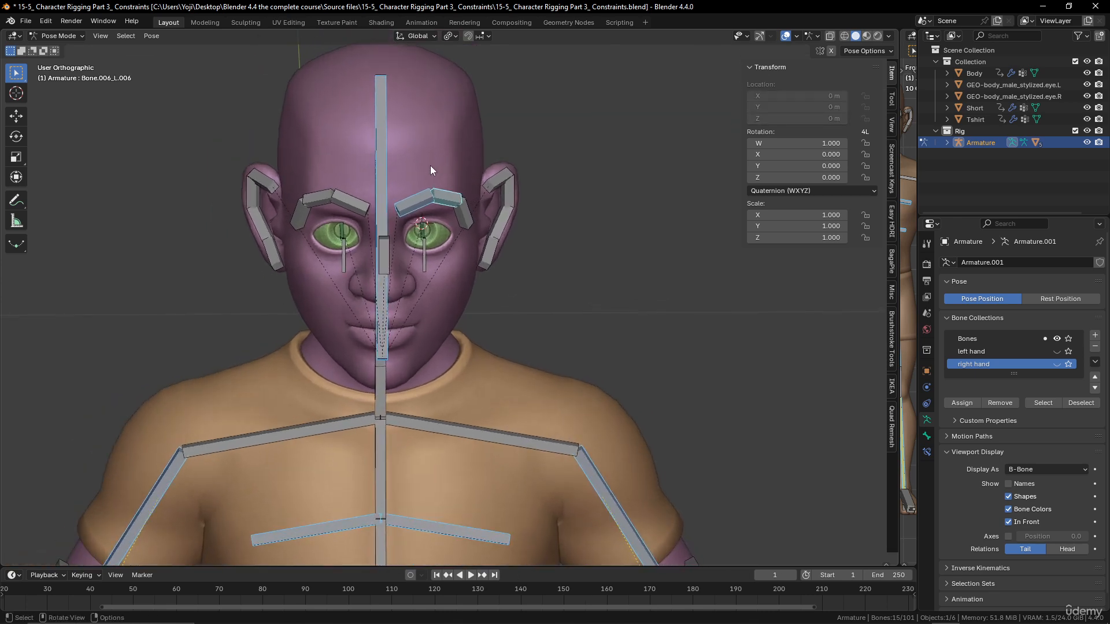
{"action": "left_click", "coordinate": [445, 210]}
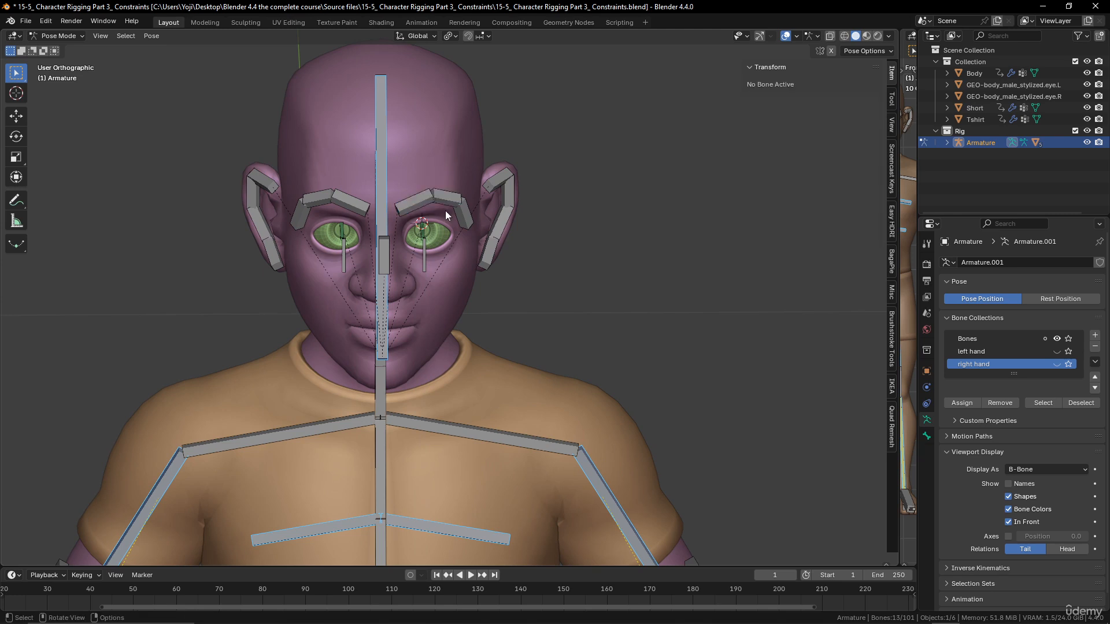
Add a bone collection named "deformed hide" and assign the selected arm, chest, leg and jaw bones to it.
{"action": "scroll", "coordinate": [445, 210], "scroll_direction": "down", "scroll_amount": 4}
{"action": "middle_click_drag", "start_coordinate": [470, 245], "coordinate": [496, 254]}
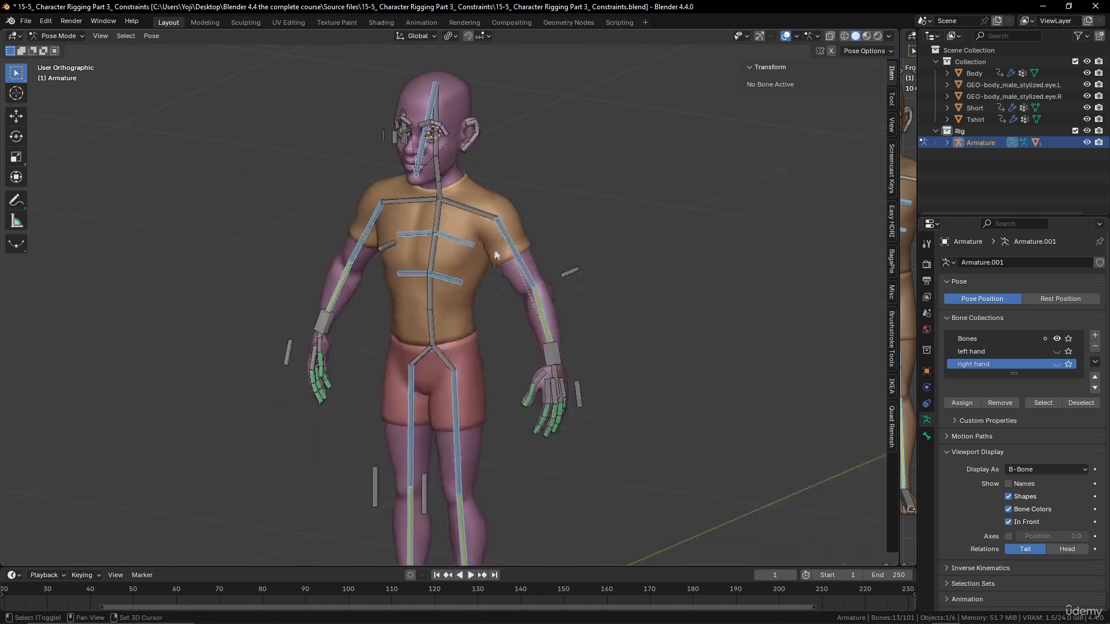
{"action": "left_click", "coordinate": [1094, 336]}
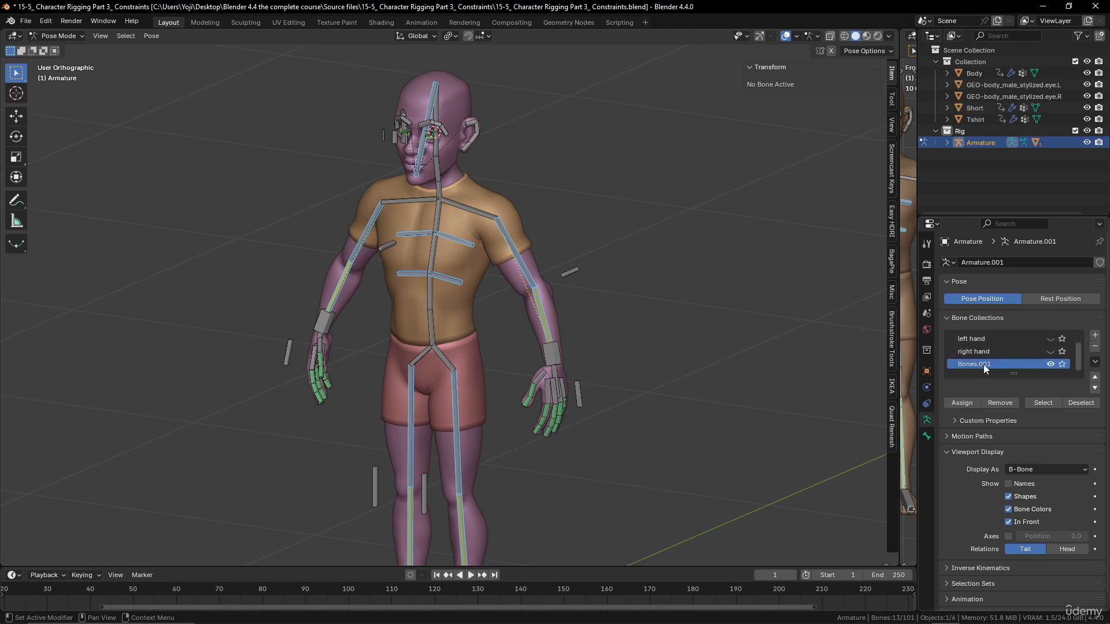
{"action": "double_click", "coordinate": [976, 363]}
{"action": "type", "text": "d"}
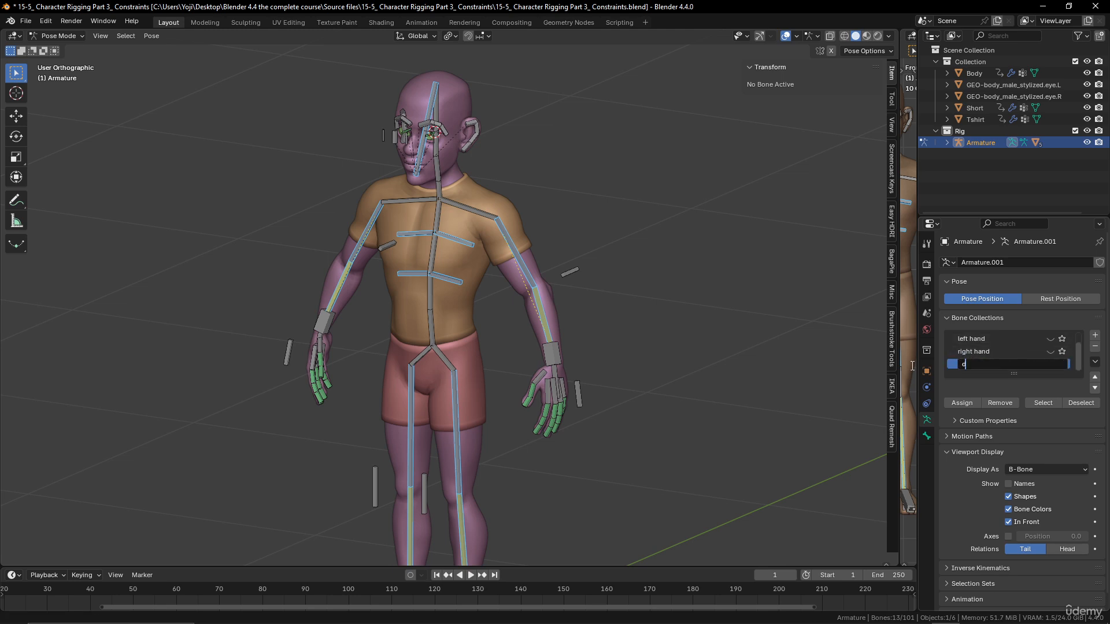
{"action": "type", "text": "eformed hide"}
{"action": "key", "text": "Return"}
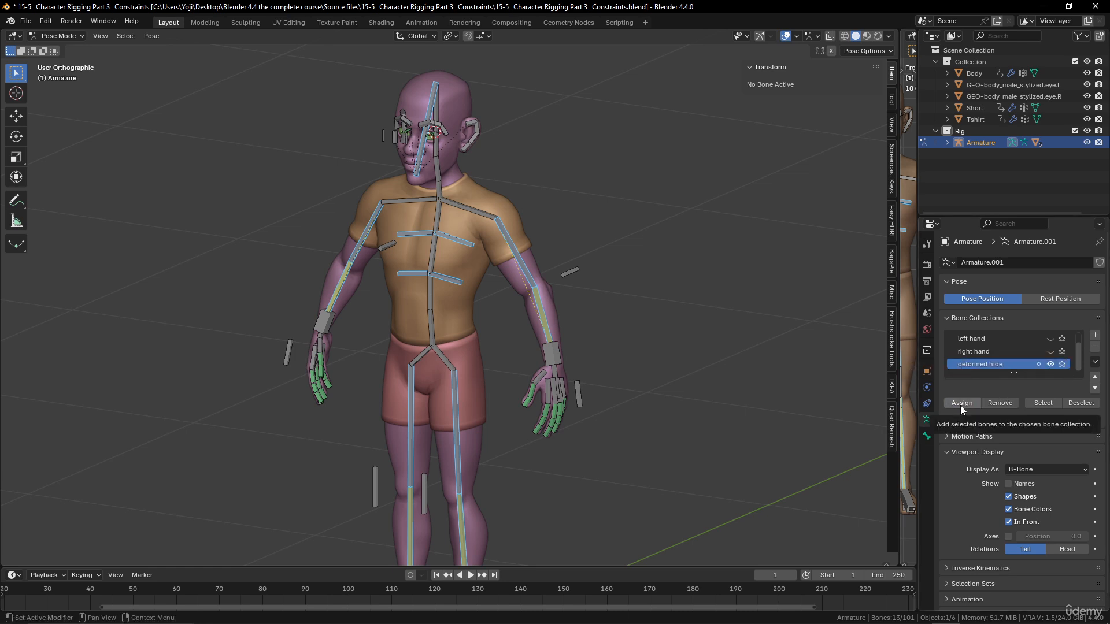
Remove the selected bones from the "Bones" collection and hide the "deformed hide" collection.
{"action": "scroll", "coordinate": [1008, 349], "scroll_direction": "up", "scroll_amount": 1}
{"action": "left_click", "coordinate": [986, 337]}
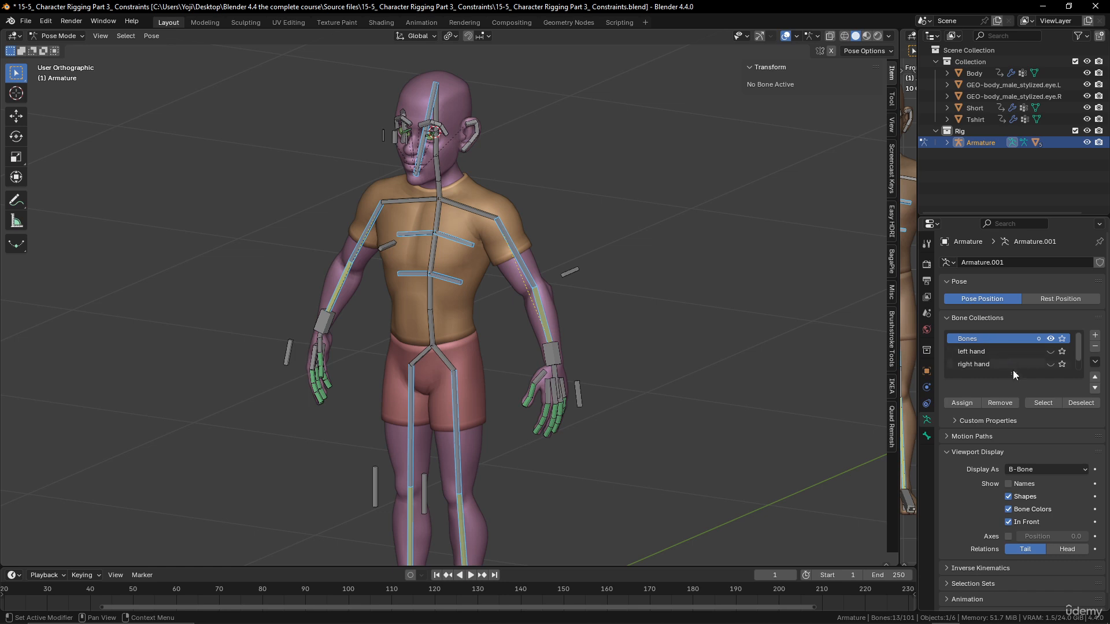
{"action": "scroll", "coordinate": [1022, 339], "scroll_direction": "down", "scroll_amount": 1}
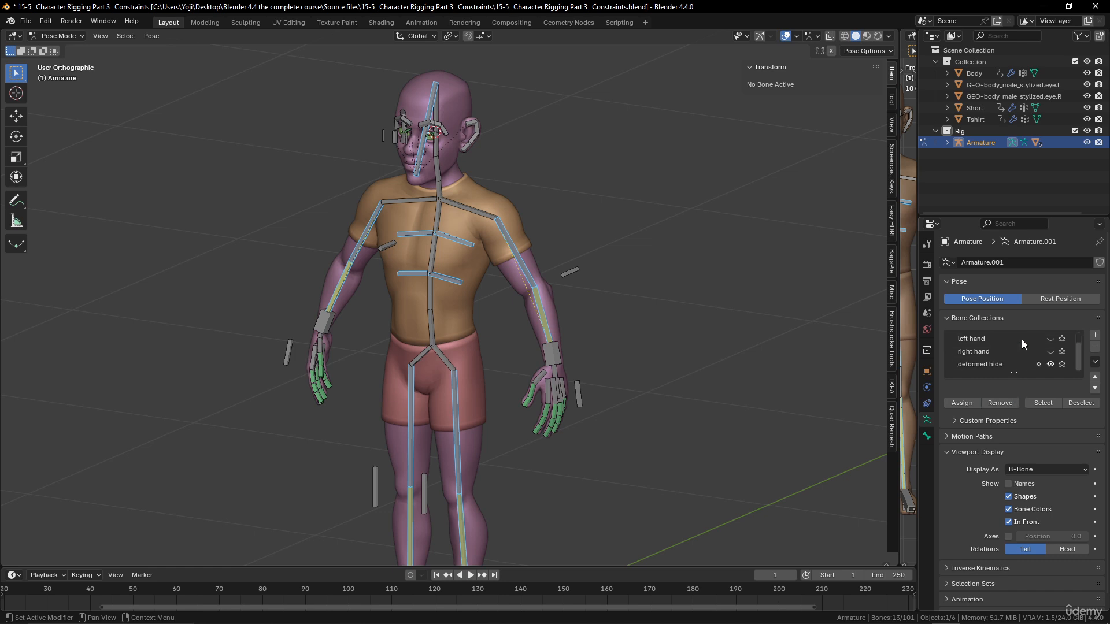
{"action": "left_click", "coordinate": [1051, 364]}
{"action": "left_click", "coordinate": [1051, 365]}
{"action": "left_click", "coordinate": [1051, 365]}
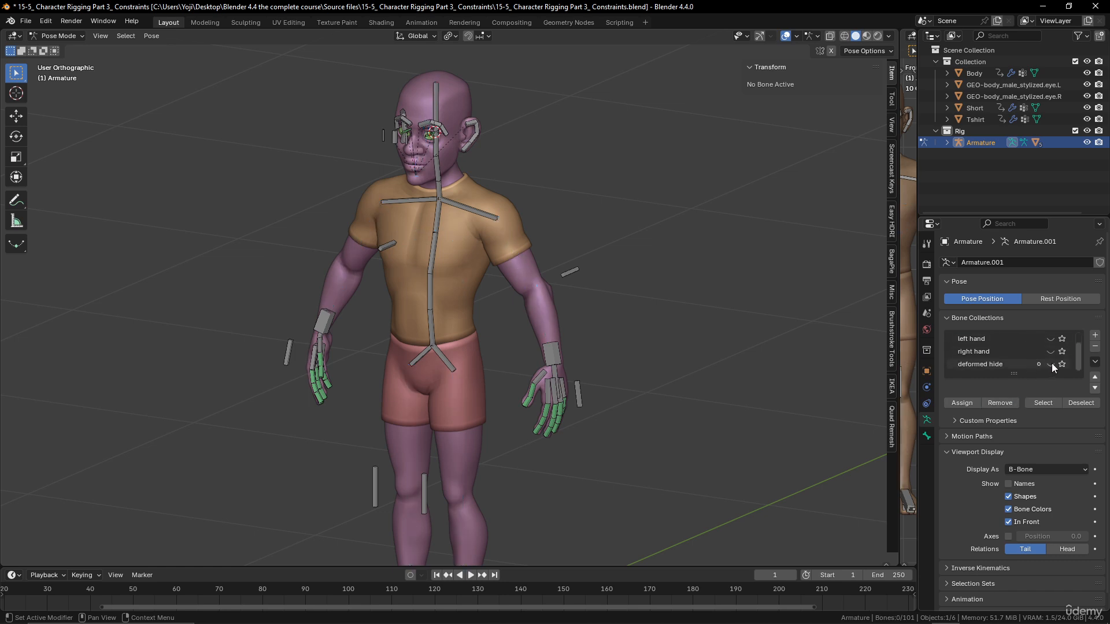
{"action": "scroll", "coordinate": [569, 355], "scroll_direction": "down", "scroll_amount": 3}
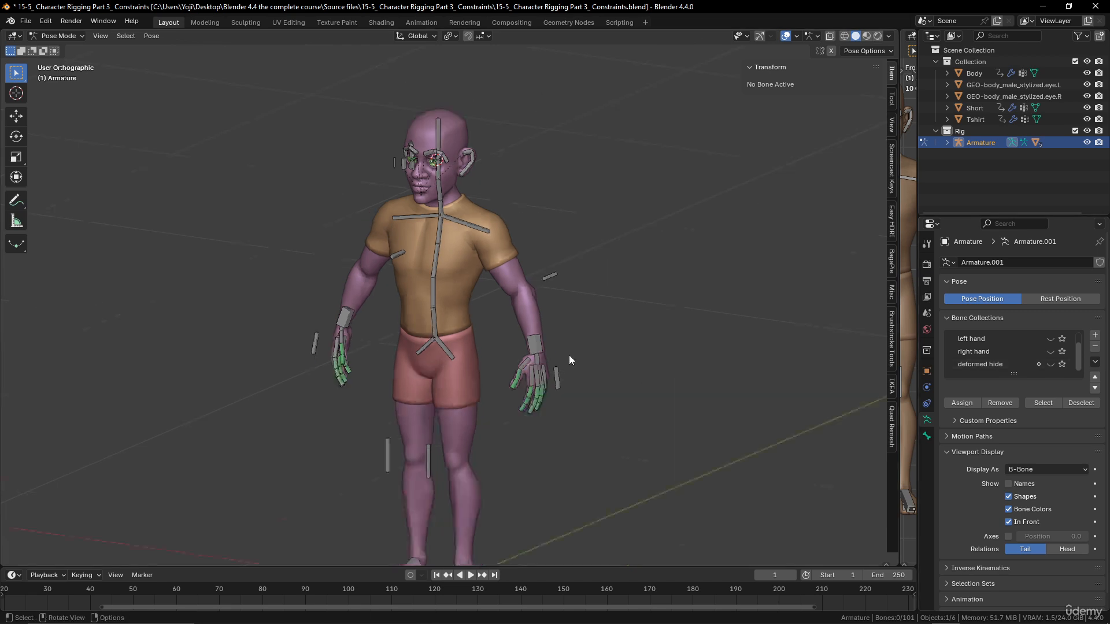
{"action": "middle_click_drag", "start_coordinate": [538, 354], "coordinate": [619, 362]}
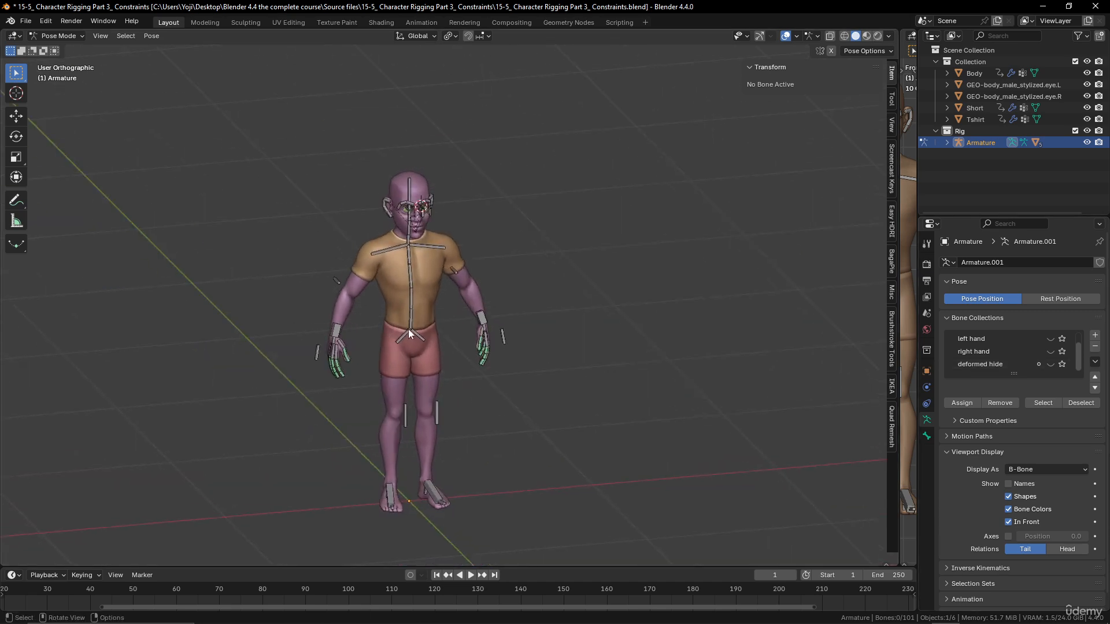
{"action": "scroll", "coordinate": [428, 335], "scroll_direction": "up", "scroll_amount": 3}
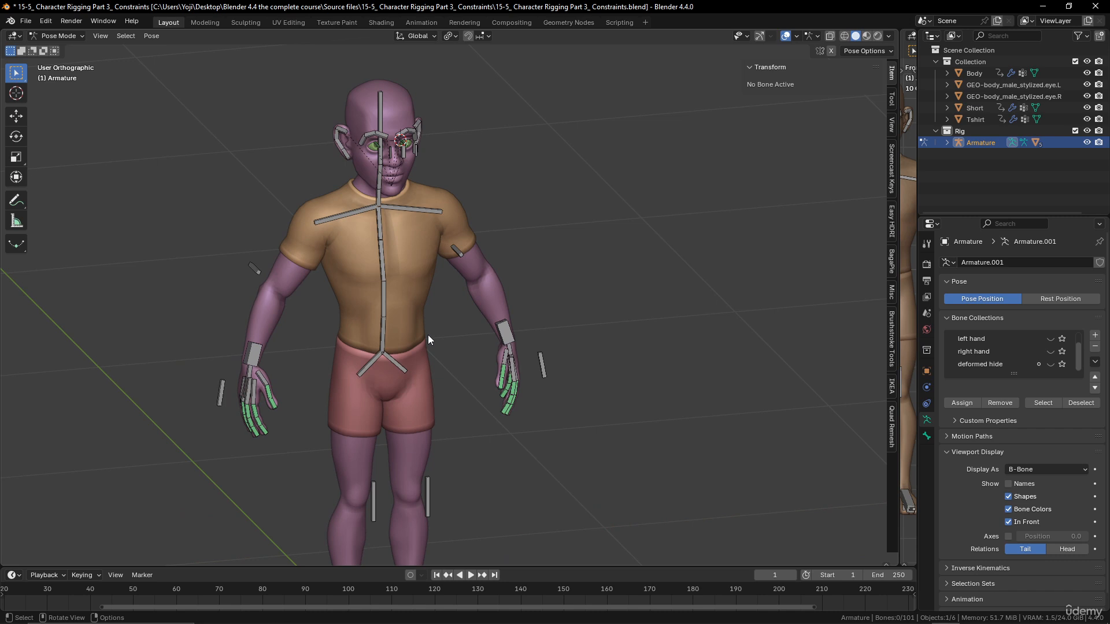
Switch the armature from Pose Mode to Object Mode.
{"action": "key", "text": "ctrl+Tab"}
{"action": "scroll", "coordinate": [429, 331], "scroll_direction": "down", "scroll_amount": 5}
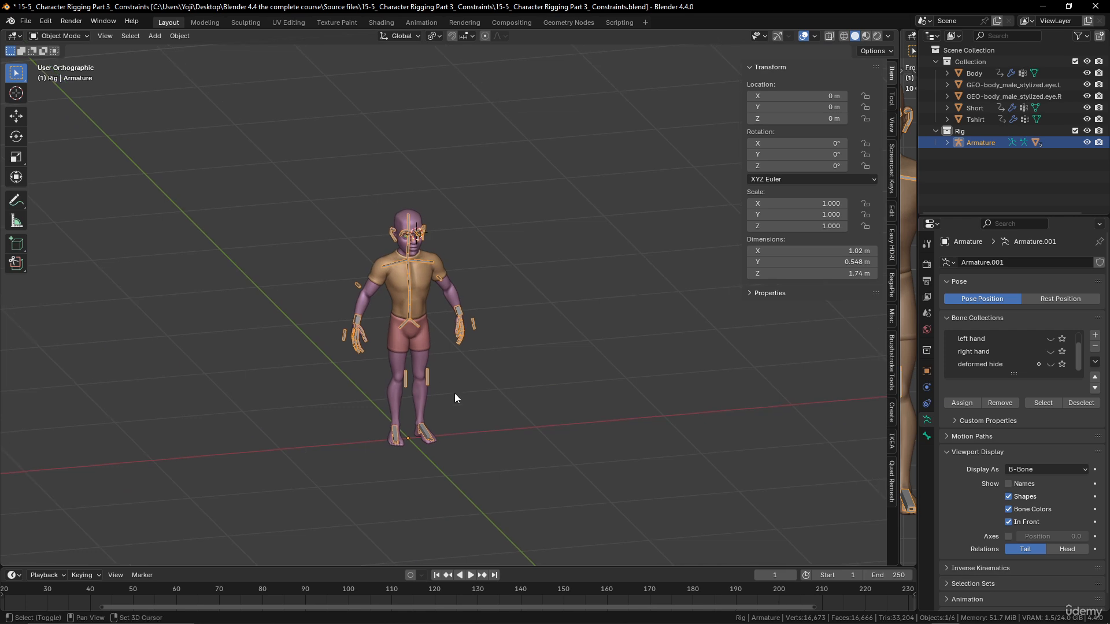
{"action": "middle_click_drag", "start_coordinate": [454, 393], "coordinate": [437, 411]}
{"action": "scroll", "coordinate": [496, 339], "scroll_direction": "up", "scroll_amount": 4}
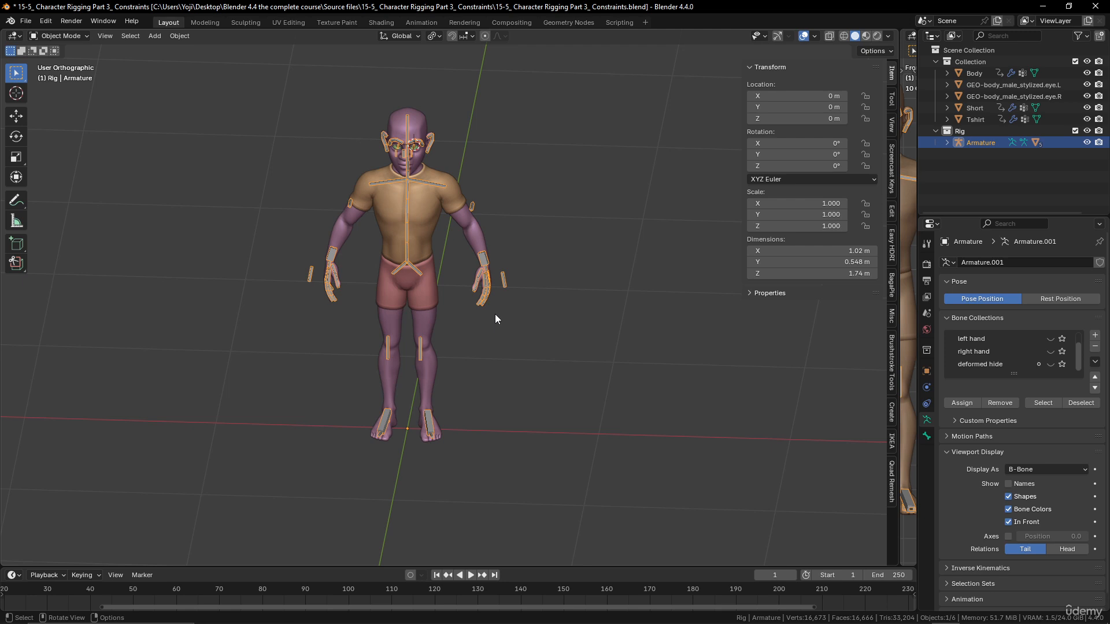
{"action": "scroll", "coordinate": [463, 412], "scroll_direction": "up", "scroll_amount": 3}
{"action": "scroll", "coordinate": [464, 409], "scroll_direction": "down", "scroll_amount": 2}
{"action": "middle_click_drag", "start_coordinate": [472, 397], "coordinate": [481, 345], "text": "shift"}
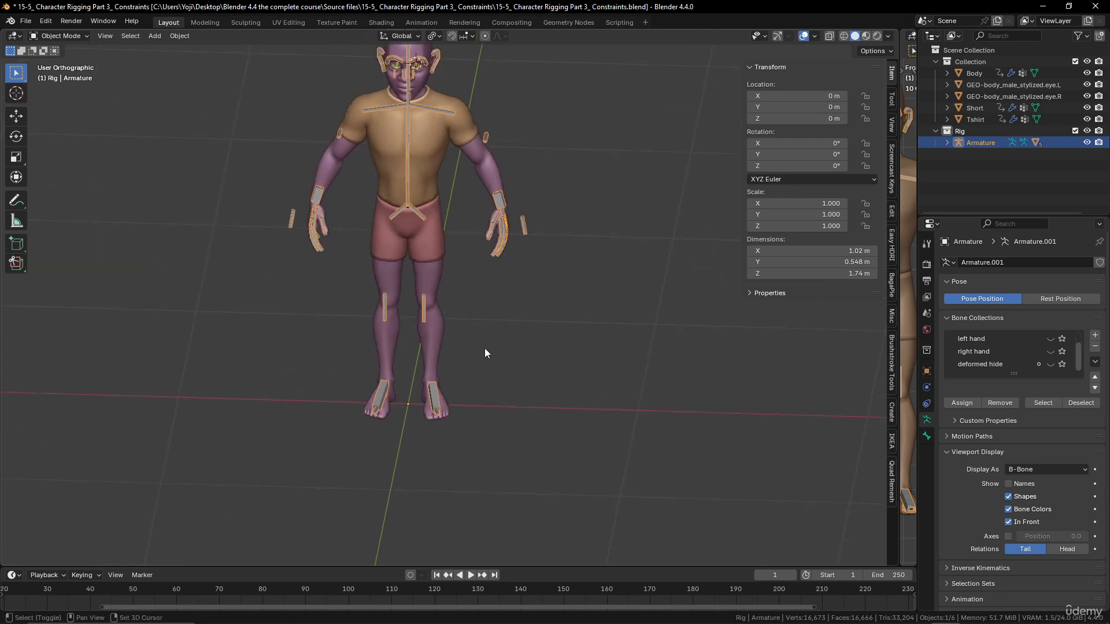
{"action": "key", "text": "shift+a"}
{"action": "mouse_move", "coordinate": [454, 263]}
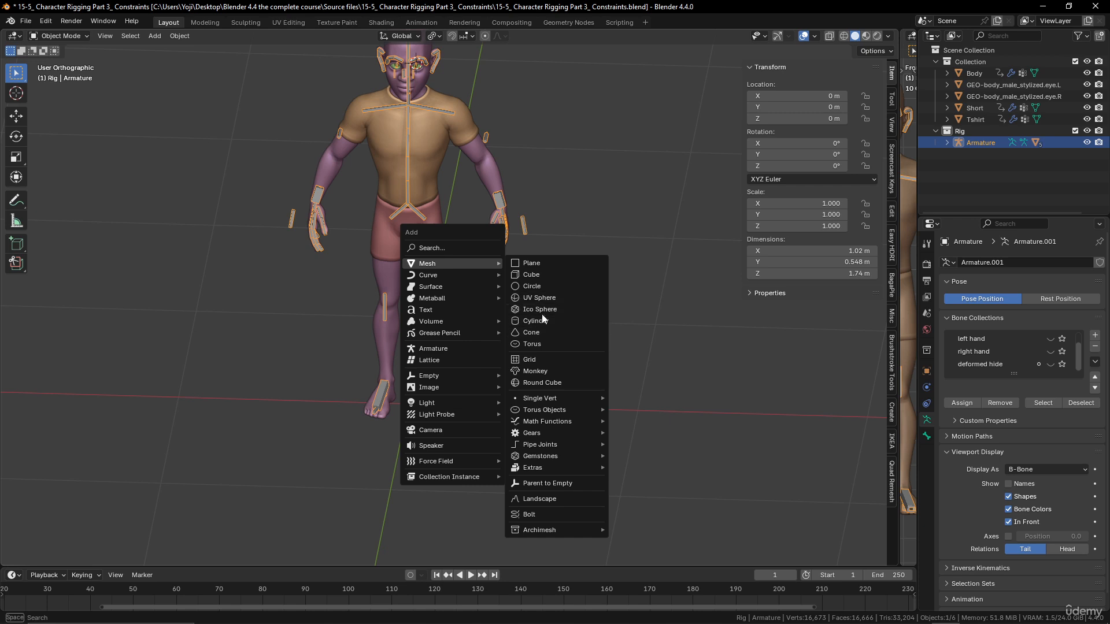
{"action": "left_click", "coordinate": [535, 285]}
{"action": "scroll", "coordinate": [428, 379], "scroll_direction": "down", "scroll_amount": 3}
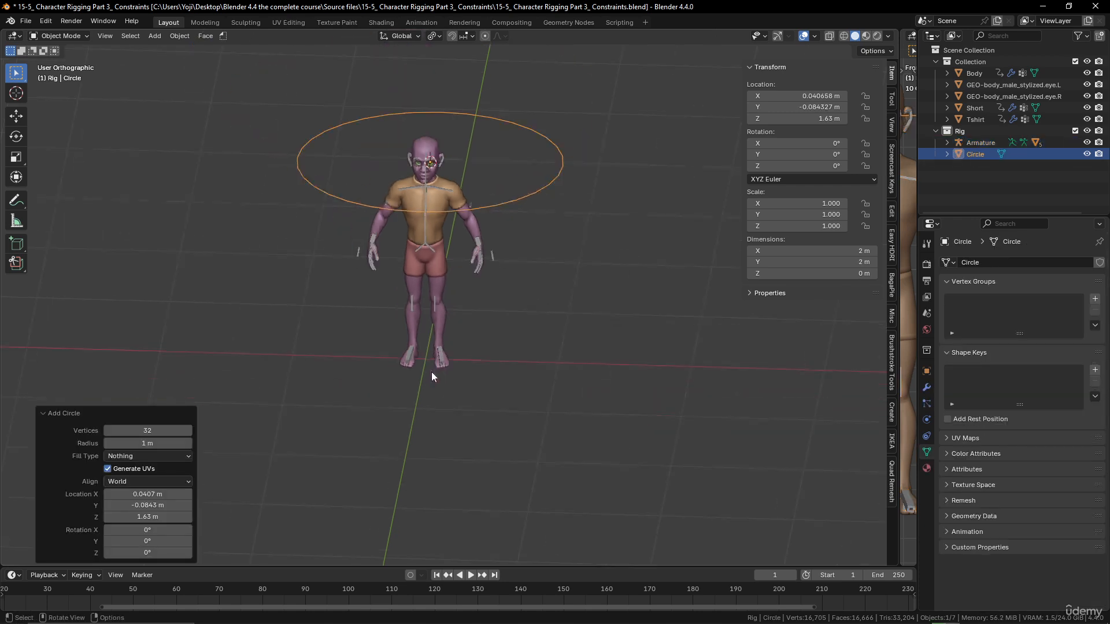
{"action": "scroll", "coordinate": [431, 370], "scroll_direction": "up", "scroll_amount": 3}
{"action": "key", "text": "alt+g"}
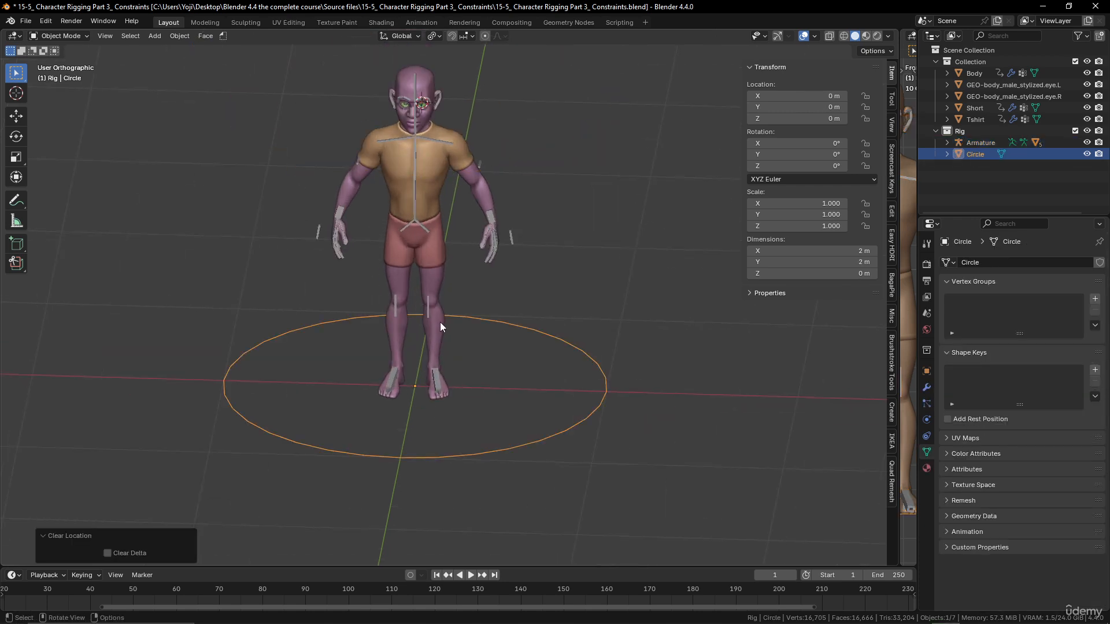
{"action": "middle_click_drag", "start_coordinate": [458, 306], "coordinate": [504, 242], "text": "shift"}
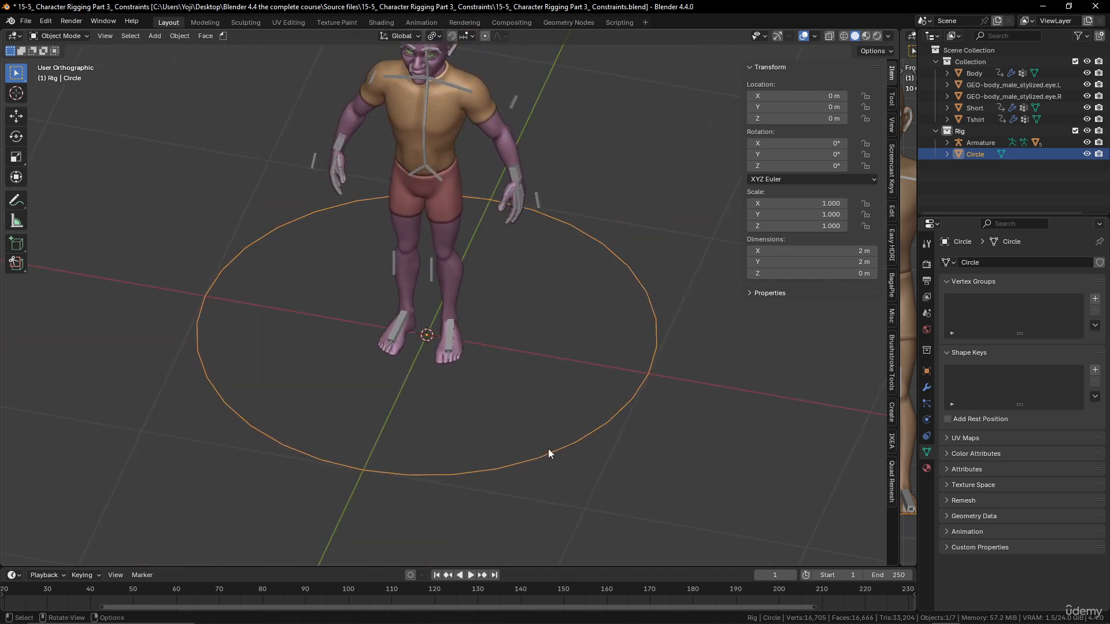
{"action": "key", "text": "Delete"}
Add a mesh circle with 24 vertices at the world origin.
{"action": "key", "text": "shift+a"}
{"action": "mouse_move", "coordinate": [531, 384]}
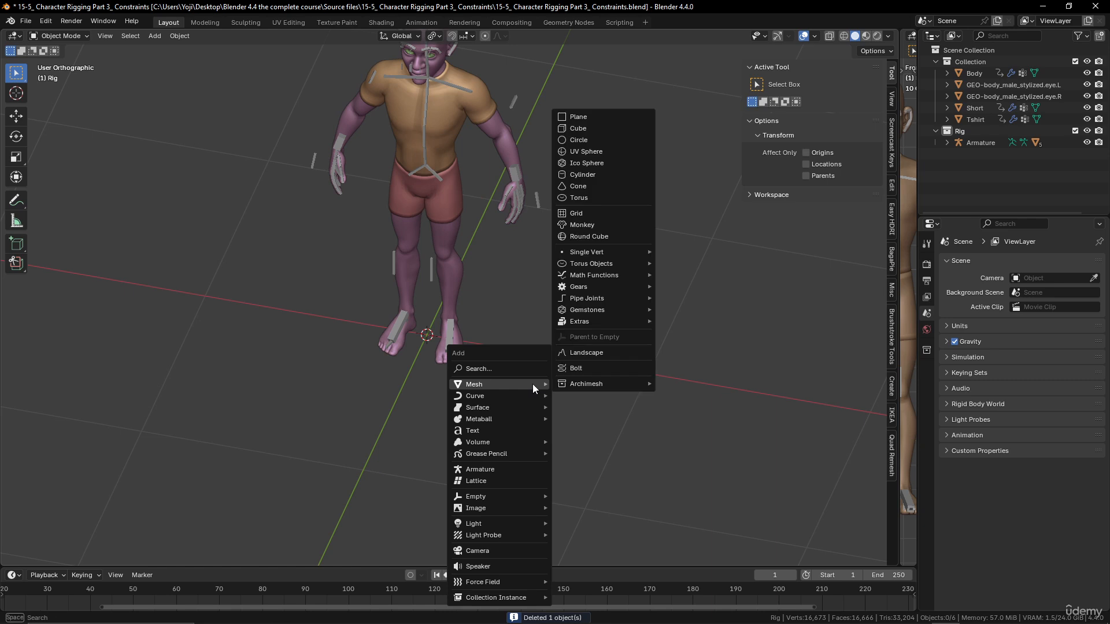
{"action": "left_click", "coordinate": [602, 139]}
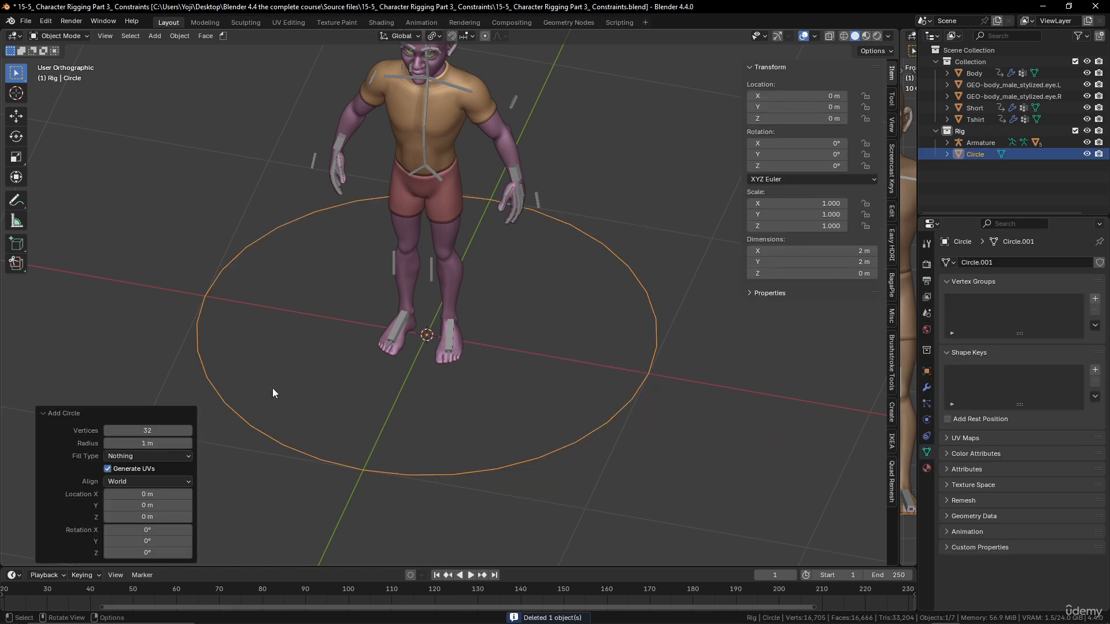
{"action": "left_click", "coordinate": [147, 430]}
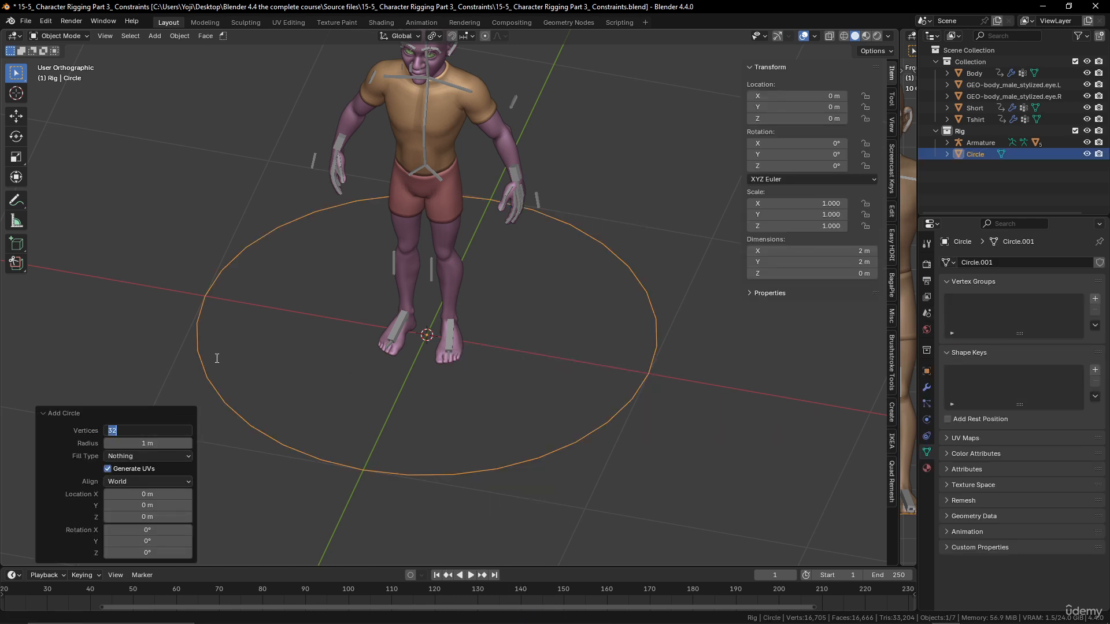
{"action": "type", "text": "24"}
{"action": "key", "text": "Return"}
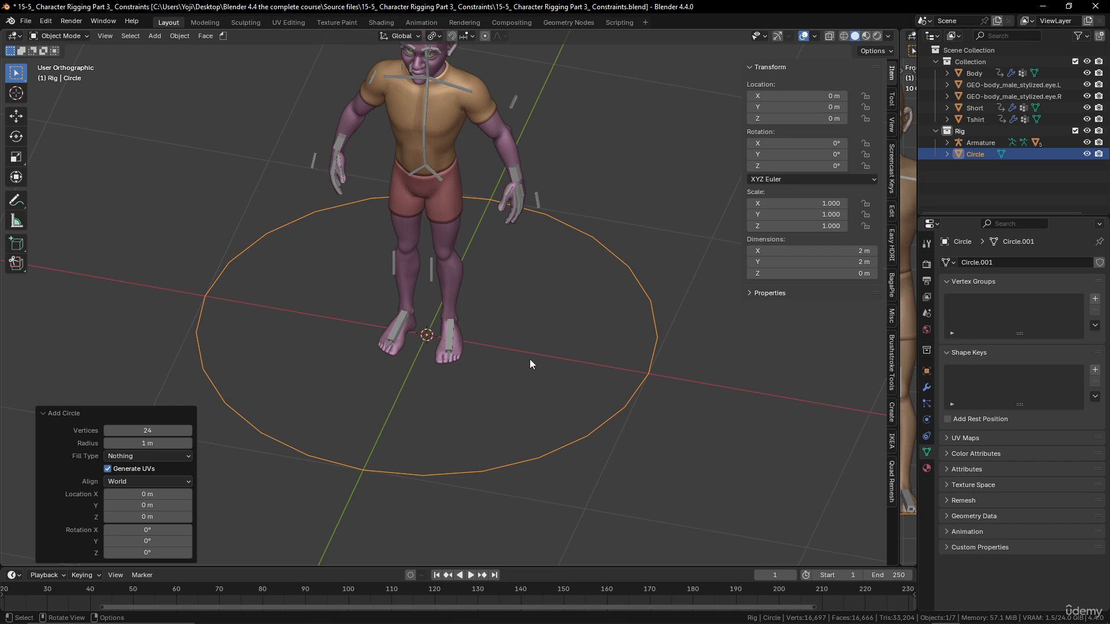
{"action": "scroll", "coordinate": [592, 352], "scroll_direction": "down", "scroll_amount": 2}
{"action": "scroll", "coordinate": [593, 353], "scroll_direction": "up", "scroll_amount": 3}
{"action": "key", "text": "Tab"}
{"action": "key", "text": "Tab"}
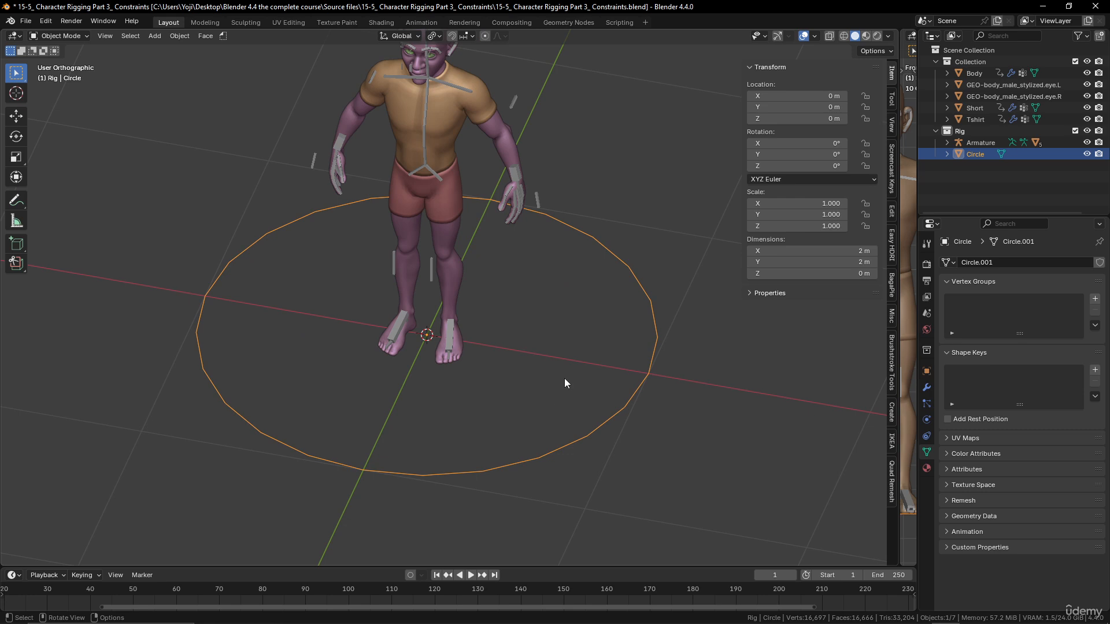
Add a second 24-vertex mesh circle at the world origin and rename it "sphere".
{"action": "key", "text": "shift+a"}
{"action": "mouse_move", "coordinate": [564, 377]}
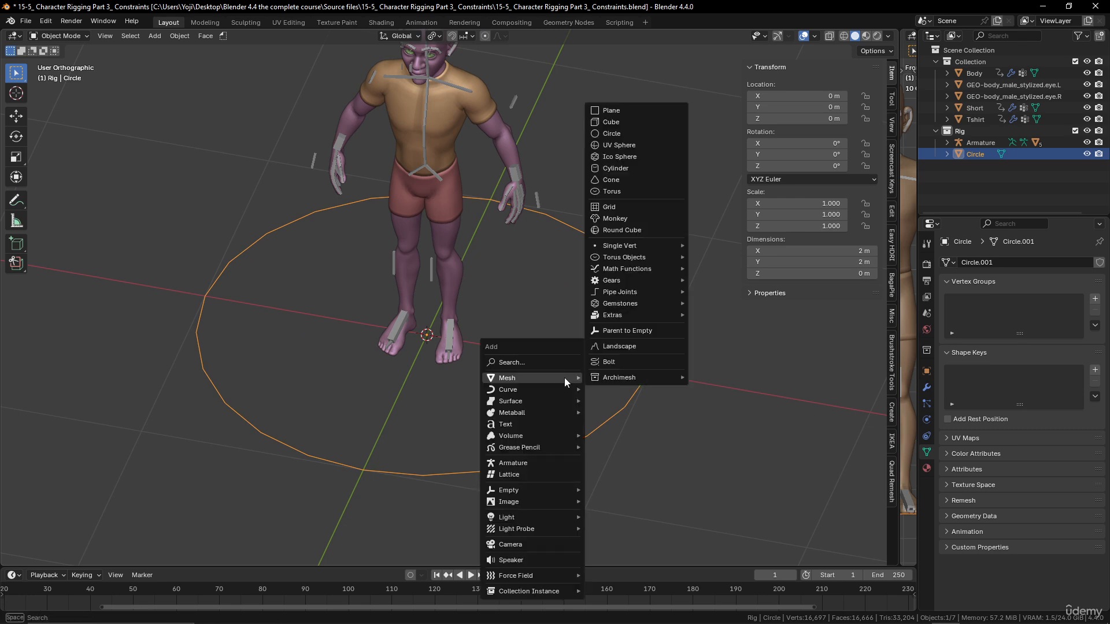
{"action": "left_click", "coordinate": [630, 133]}
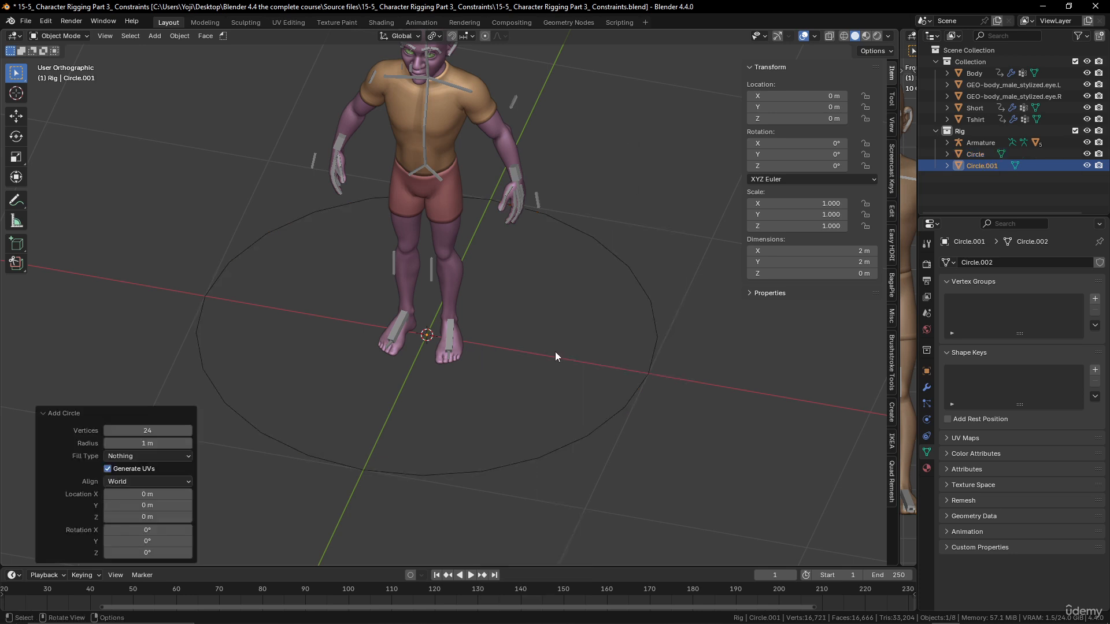
{"action": "double_click", "coordinate": [975, 165]}
{"action": "type", "text": "sphere"}
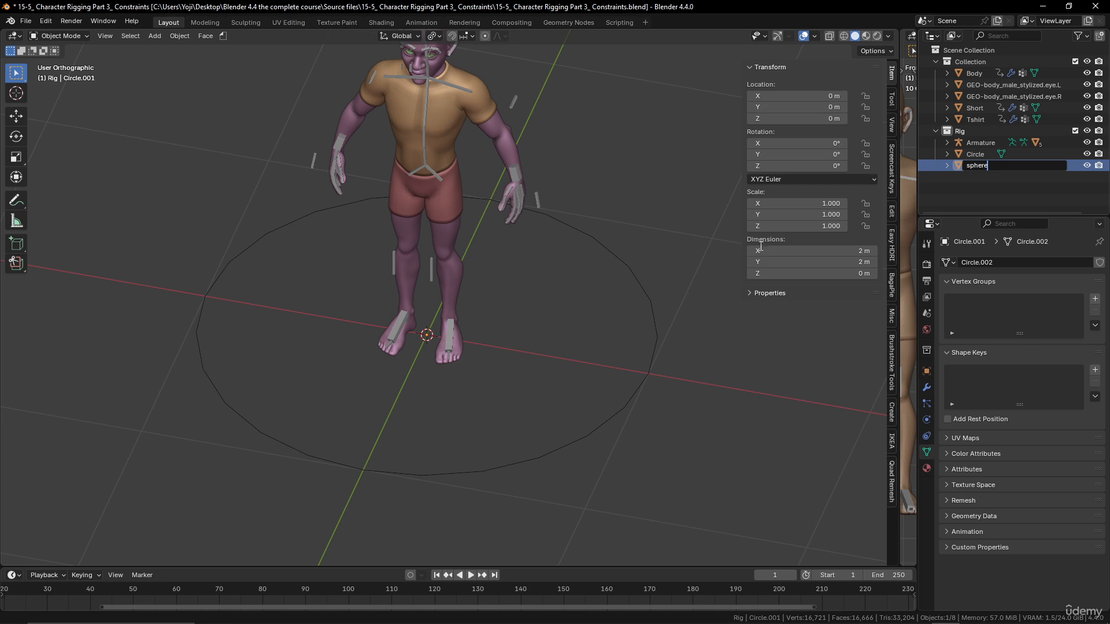
{"action": "key", "text": "Return"}
In Edit Mode, duplicate the circle of the "sphere" object and rotate the copy 90° about the global X axis.
{"action": "key", "text": "Tab"}
{"action": "middle_click_drag", "start_coordinate": [666, 338], "coordinate": [651, 344]}
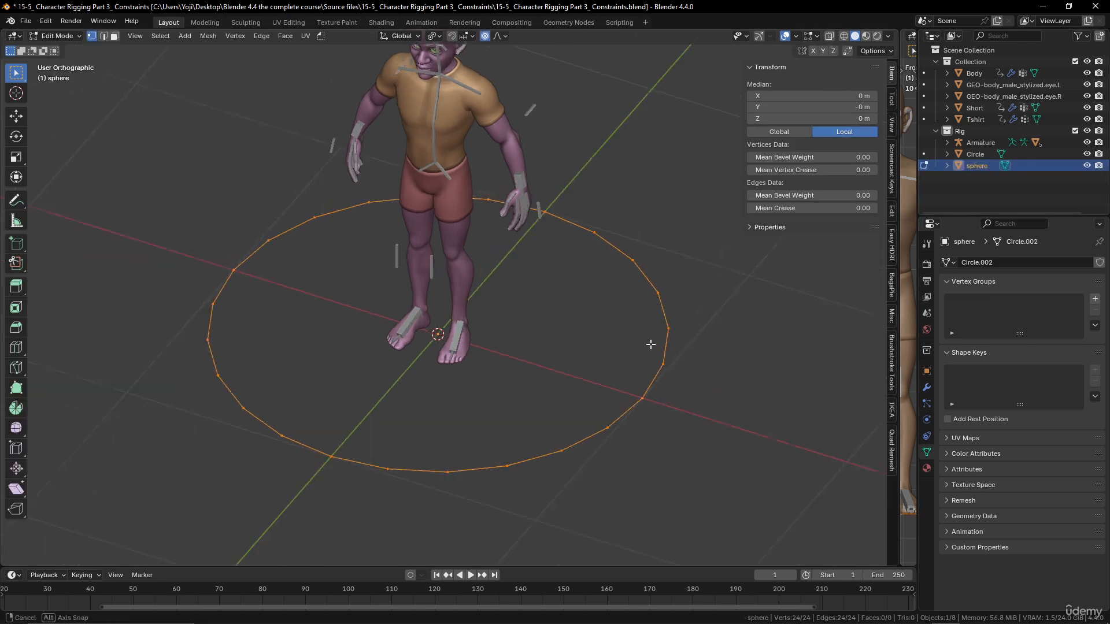
{"action": "type", "text": "rx9"}
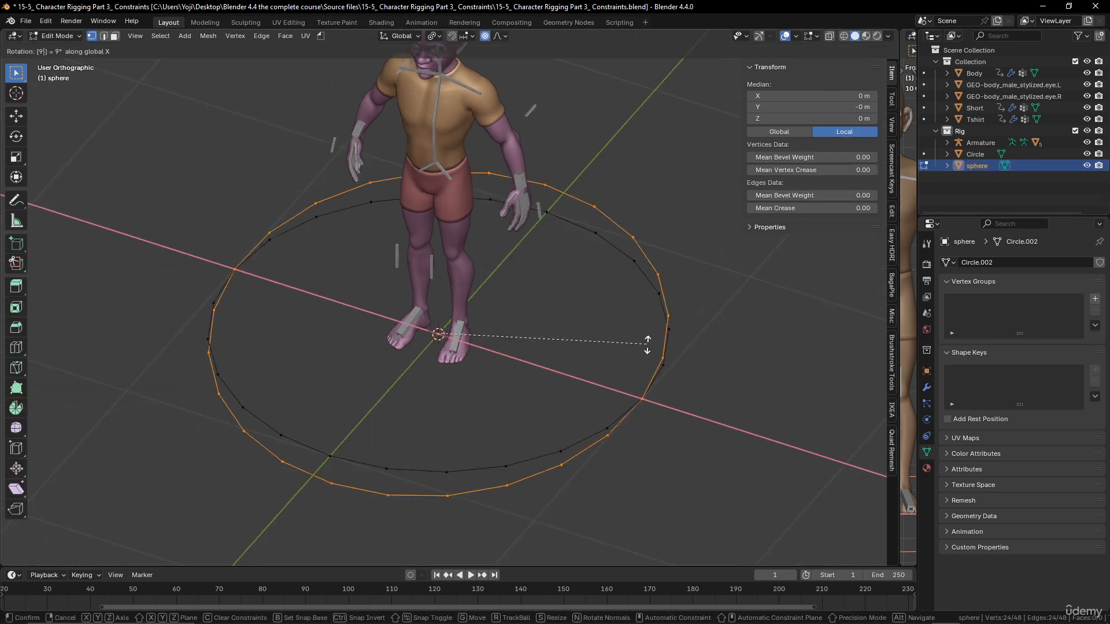
{"action": "type", "text": "0"}
{"action": "key", "text": "Return"}
Duplicate the upright ring, rotate the copy 90° about the global Z axis, and return to Object Mode.
{"action": "key", "text": "shift+d"}
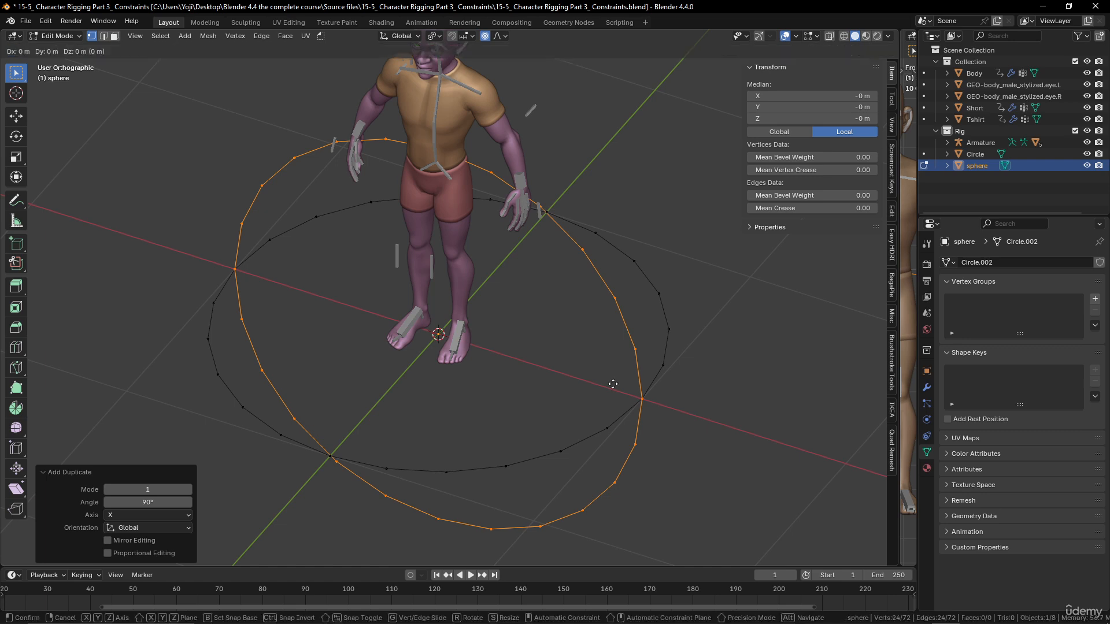
{"action": "key", "text": "r"}
{"action": "key", "text": "z"}
{"action": "key", "text": "9"}
{"action": "key", "text": "0"}
{"action": "key", "text": "Return"}
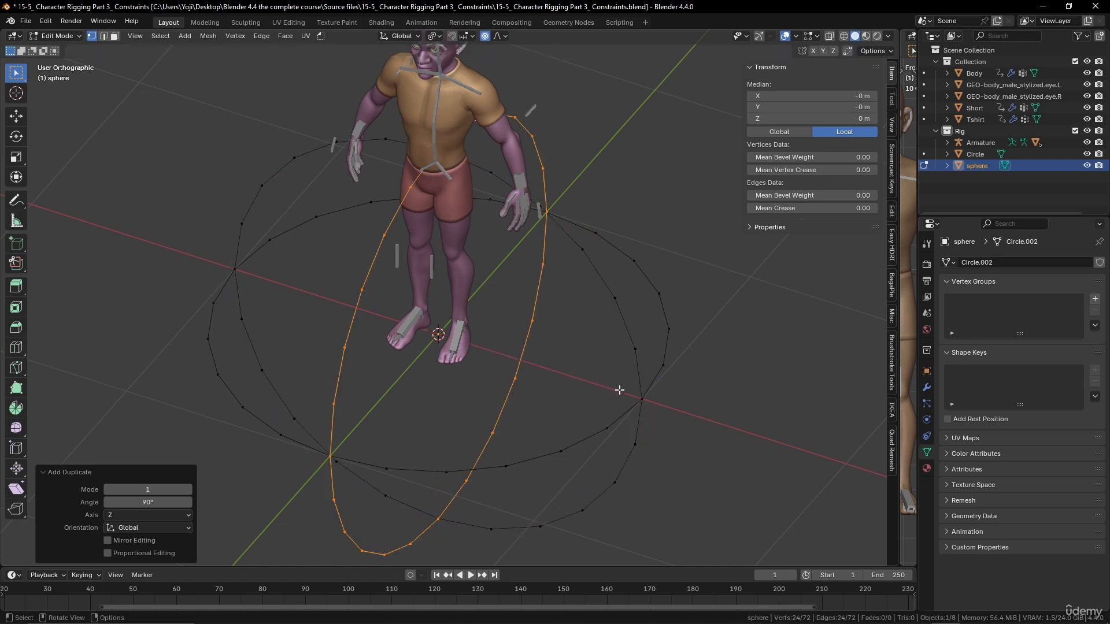
{"action": "key", "text": "Tab"}
Move the "sphere" object about 2.06 m along the X axis, away from the character.
{"action": "mouse_move", "coordinate": [619, 390]}
{"action": "middle_mouse_down"}
{"action": "mouse_move", "coordinate": [580, 390]}
{"action": "mouse_move", "coordinate": [624, 358]}
{"action": "mouse_move", "coordinate": [600, 379]}
{"action": "middle_mouse_up"}
{"action": "scroll", "coordinate": [600, 380], "scroll_direction": "down", "scroll_amount": 5}
{"action": "scroll", "coordinate": [559, 362], "scroll_direction": "up", "scroll_amount": 2}
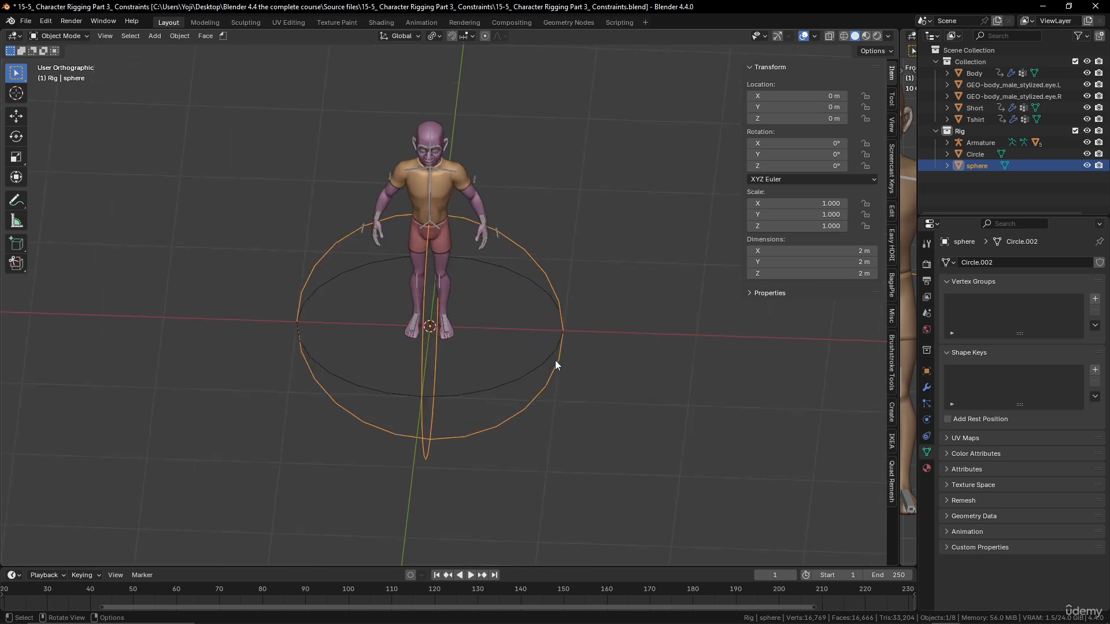
{"action": "key", "text": "g"}
{"action": "key", "text": "x"}
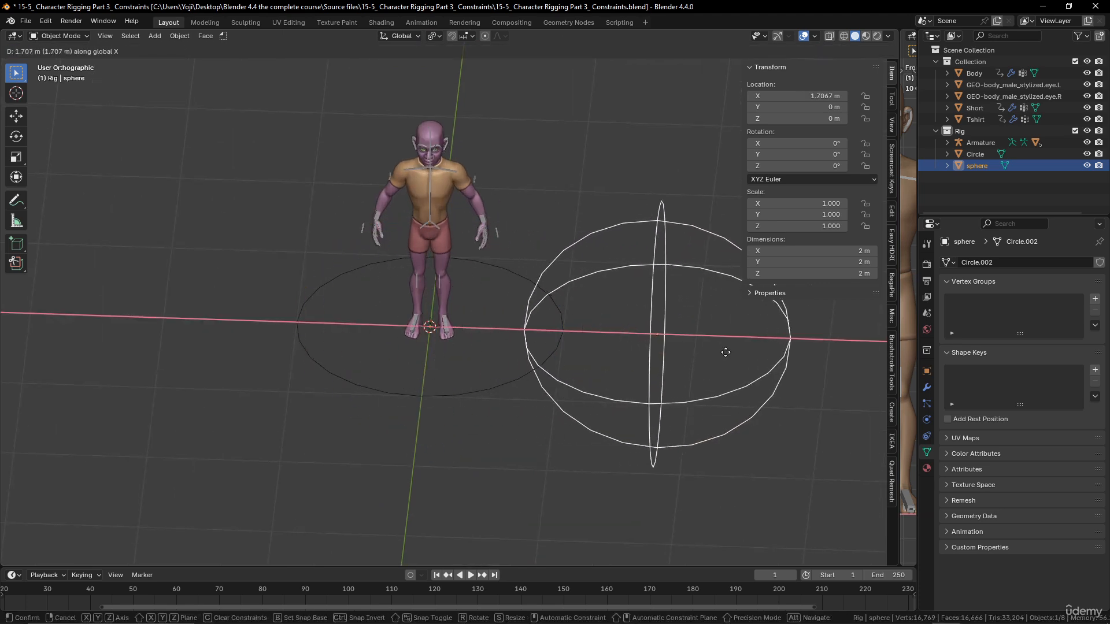
{"action": "left_click", "coordinate": [771, 360]}
Scale the flat circle down to about 0.288 and the "sphere" object down to about 0.227.
{"action": "left_click", "coordinate": [535, 365]}
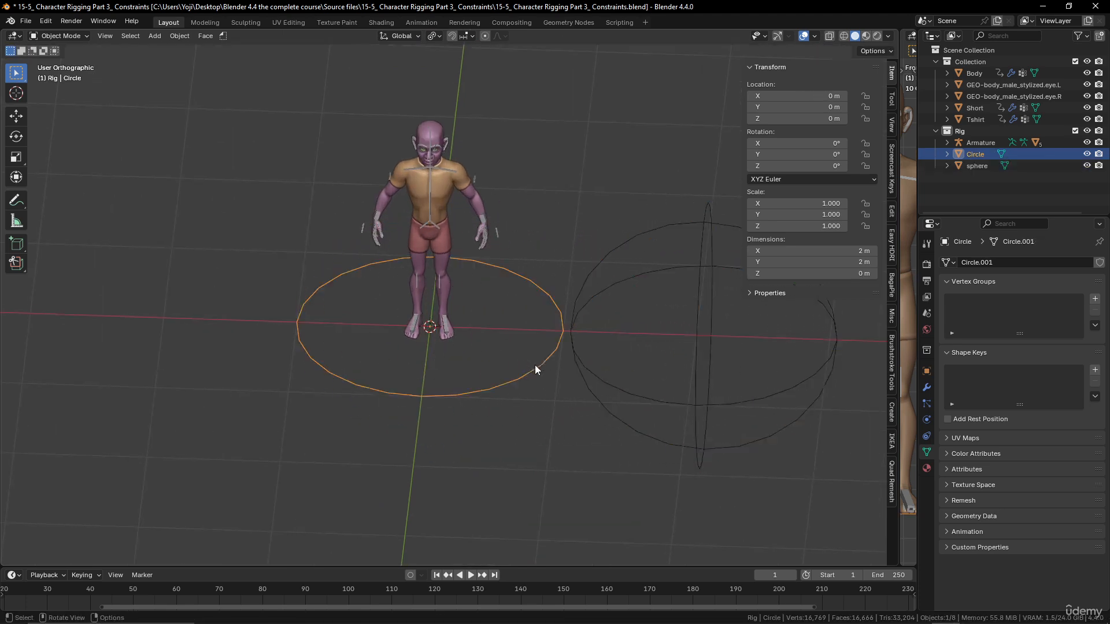
{"action": "scroll", "coordinate": [553, 371], "scroll_direction": "down", "scroll_amount": 2}
{"action": "key", "text": "s"}
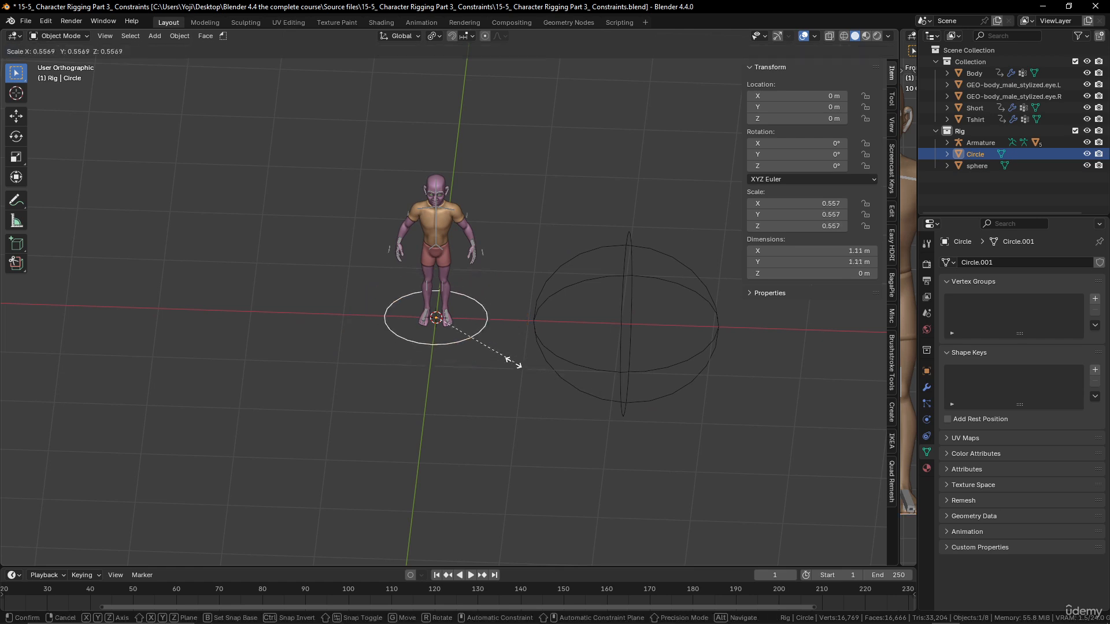
{"action": "left_click", "coordinate": [475, 345]}
{"action": "left_click", "coordinate": [638, 383]}
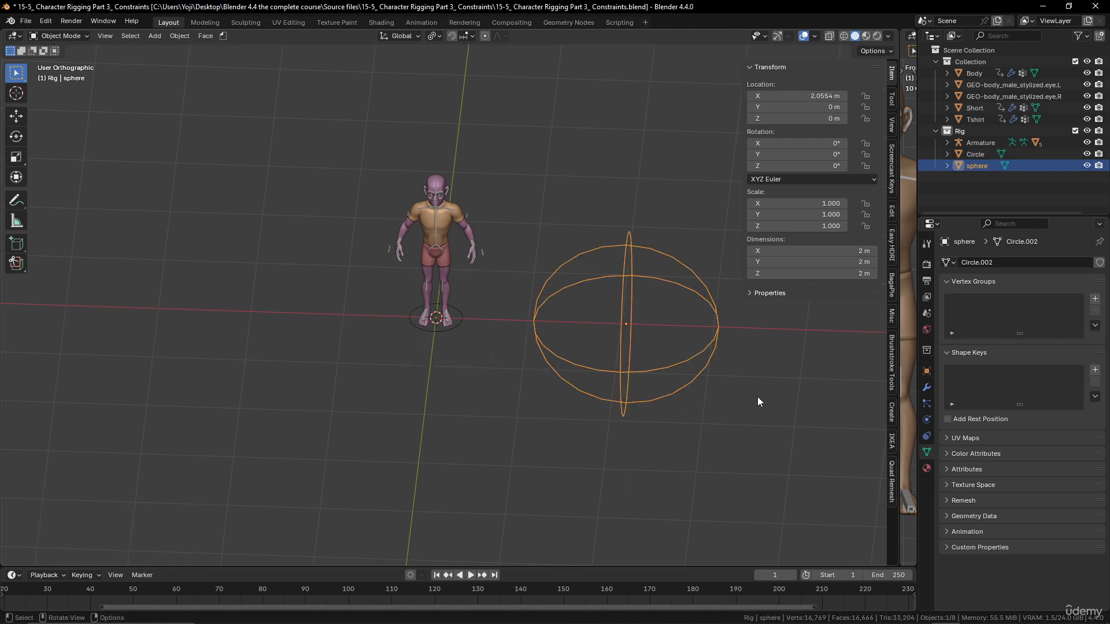
{"action": "key", "text": "s"}
{"action": "left_click", "coordinate": [644, 342]}
Move the circle beside the character at X about 0.7 m and the "sphere" object to X about 1.42 m.
{"action": "left_click", "coordinate": [462, 318]}
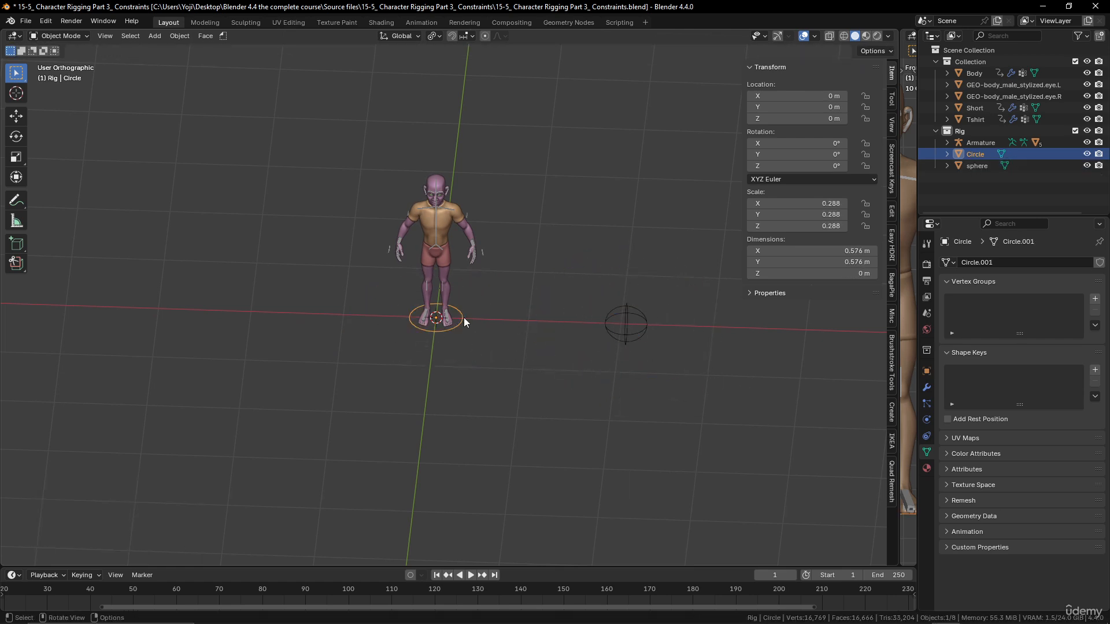
{"action": "key", "text": "g"}
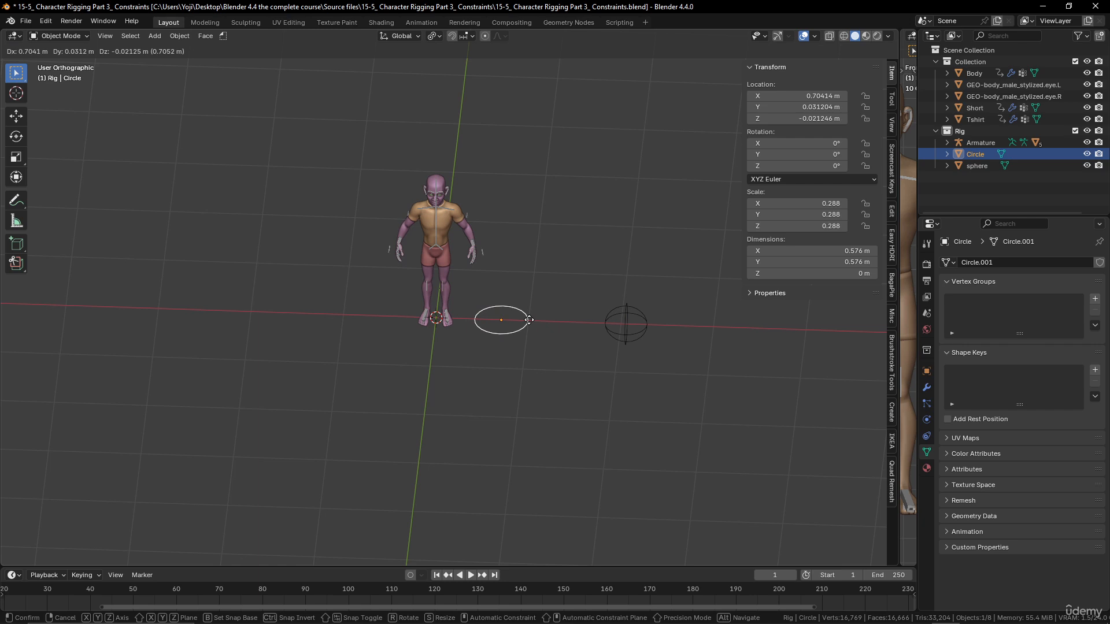
{"action": "left_click", "coordinate": [529, 320]}
{"action": "left_click", "coordinate": [632, 329]}
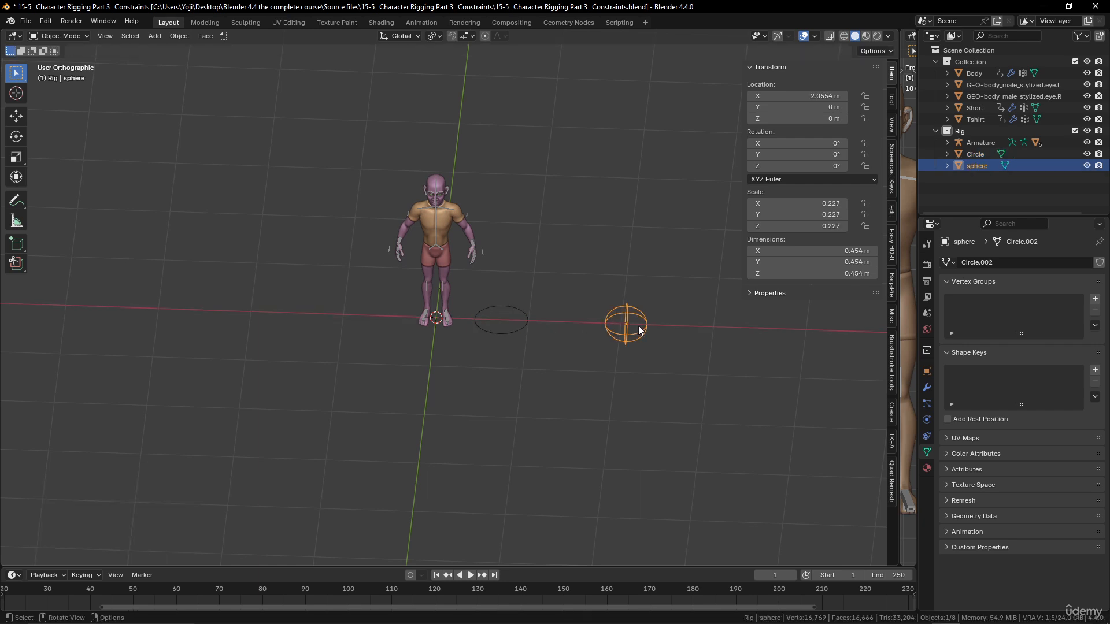
{"action": "key", "text": "g"}
{"action": "left_click", "coordinate": [579, 329]}
{"action": "scroll", "coordinate": [579, 341], "scroll_direction": "up", "scroll_amount": 4}
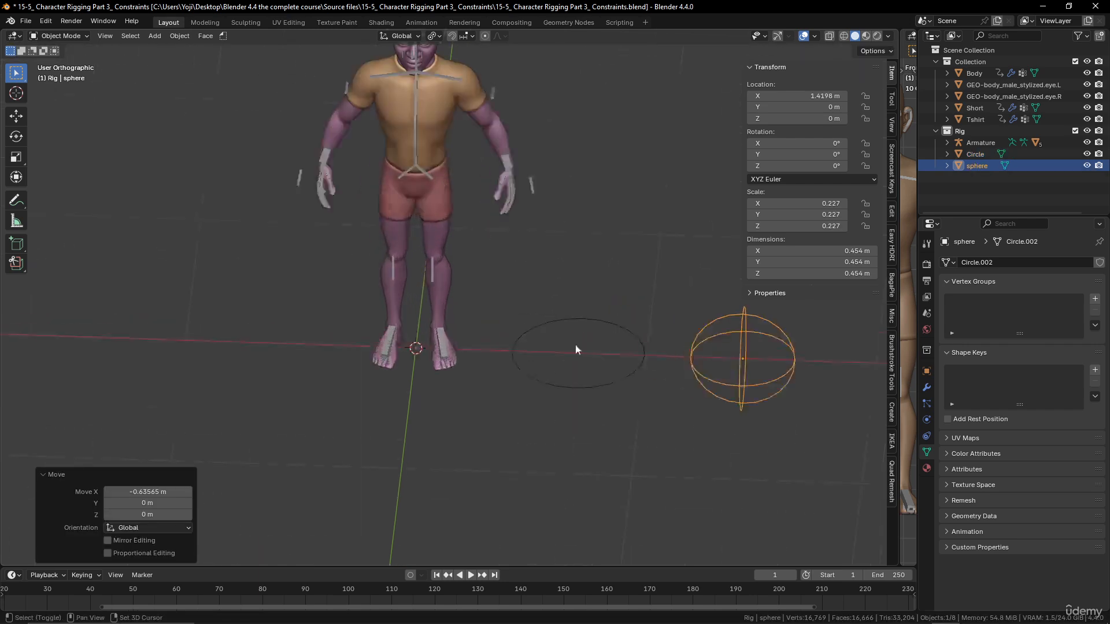
{"action": "middle_click_drag", "start_coordinate": [575, 350], "coordinate": [496, 354], "text": "shift"}
{"action": "middle_click_drag", "start_coordinate": [353, 335], "coordinate": [409, 343], "text": "shift"}
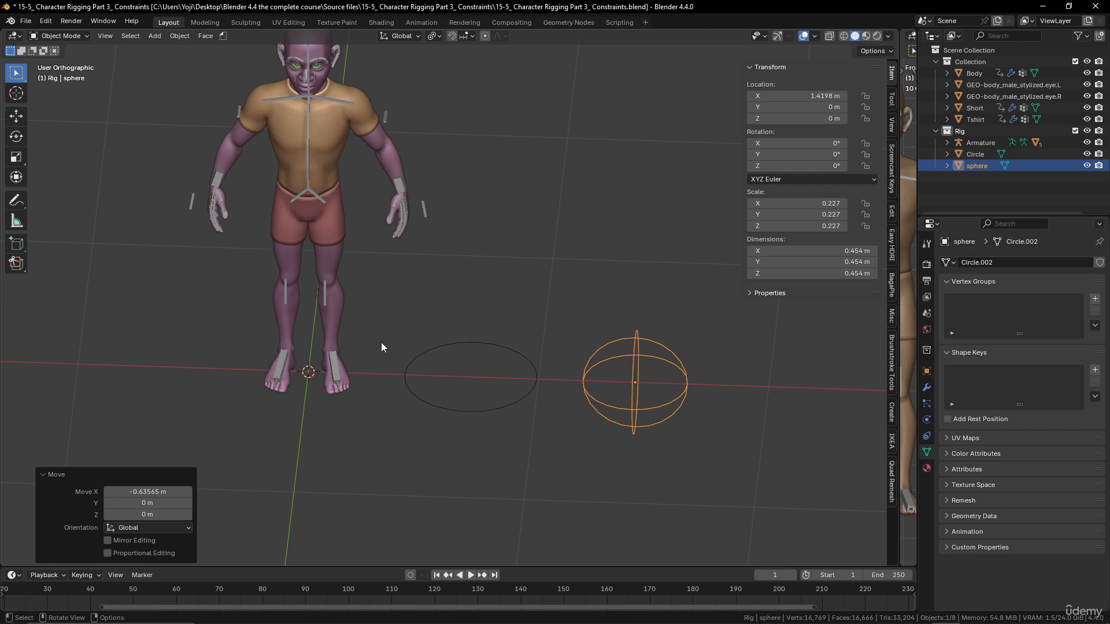
Add another 24-vertex mesh circle at the world origin and open it in Edit Mode.
{"action": "key", "text": "shift+a"}
{"action": "mouse_move", "coordinate": [385, 337]}
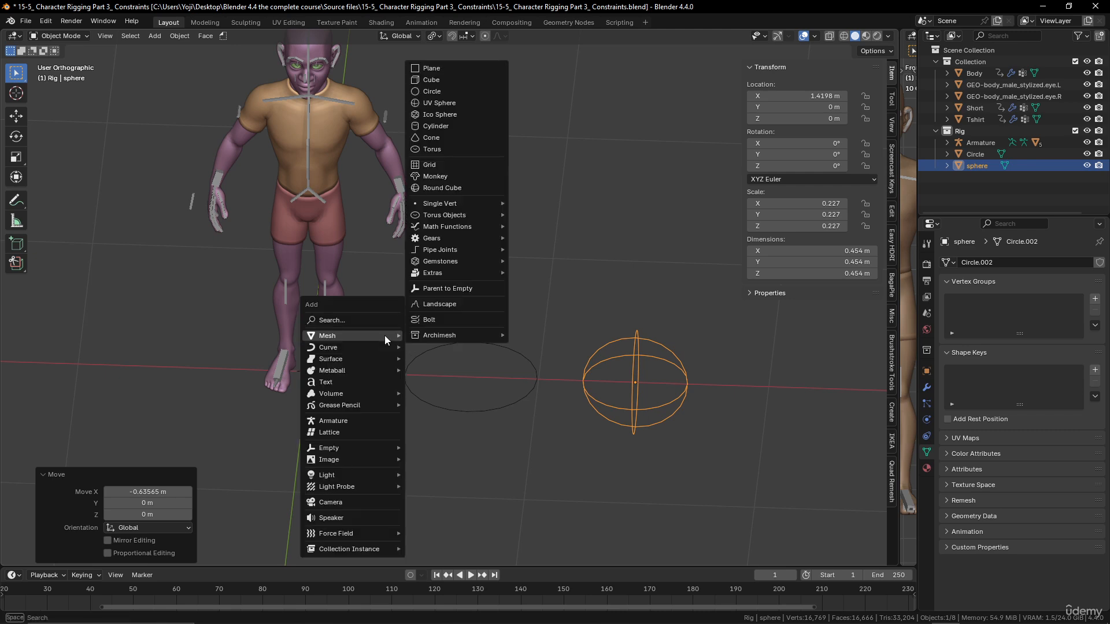
{"action": "left_click", "coordinate": [456, 89]}
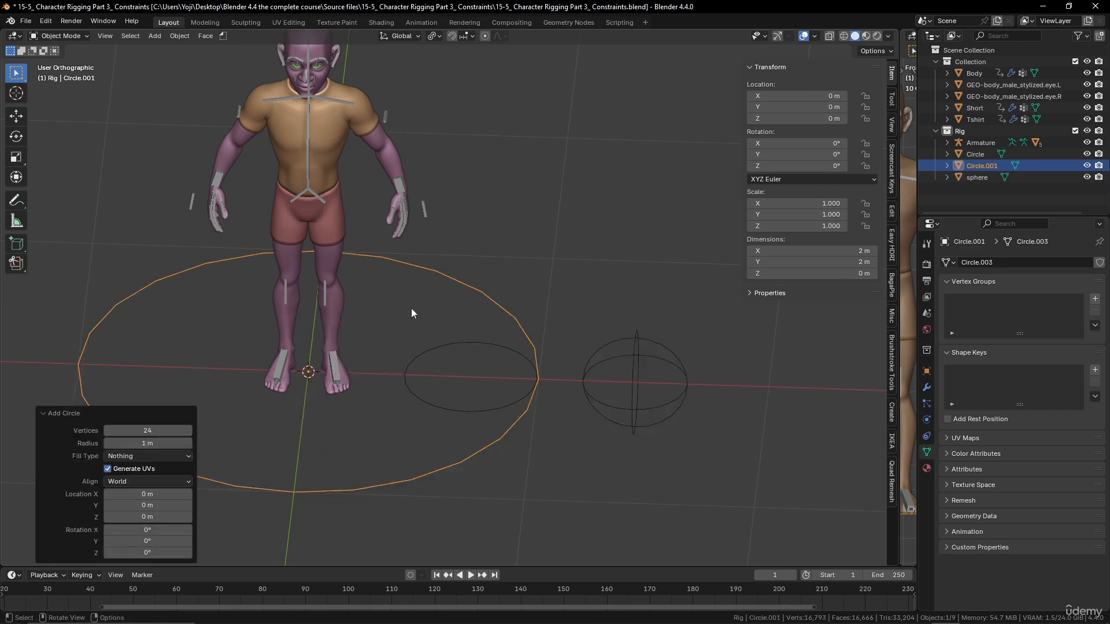
{"action": "key", "text": "Tab"}
{"action": "middle_click_drag", "start_coordinate": [508, 324], "coordinate": [540, 359]}
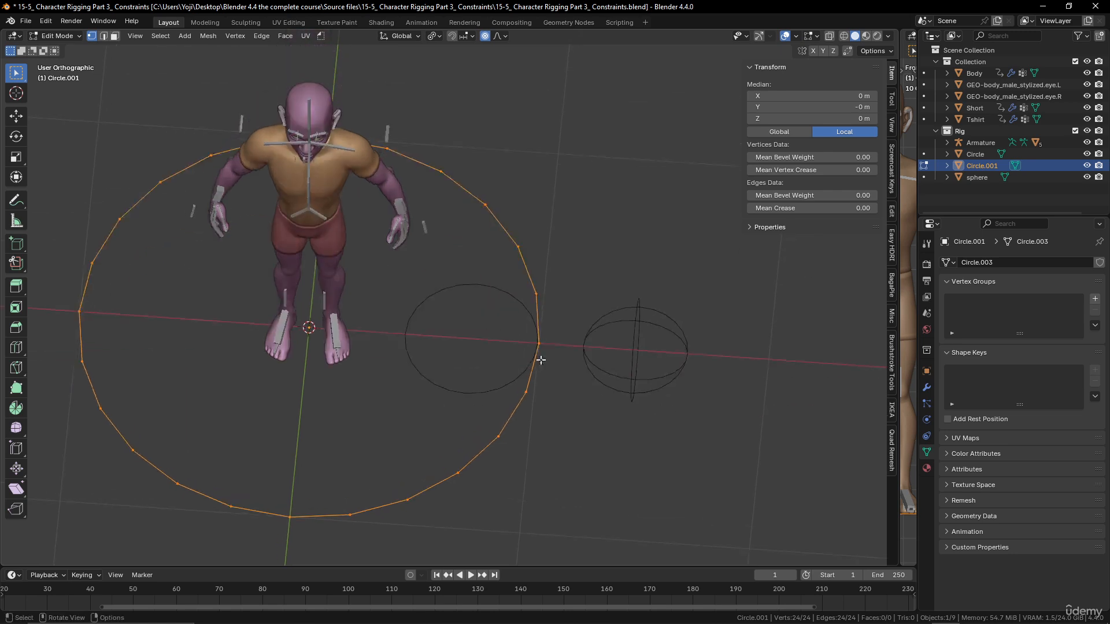
{"action": "left_click", "coordinate": [540, 344]}
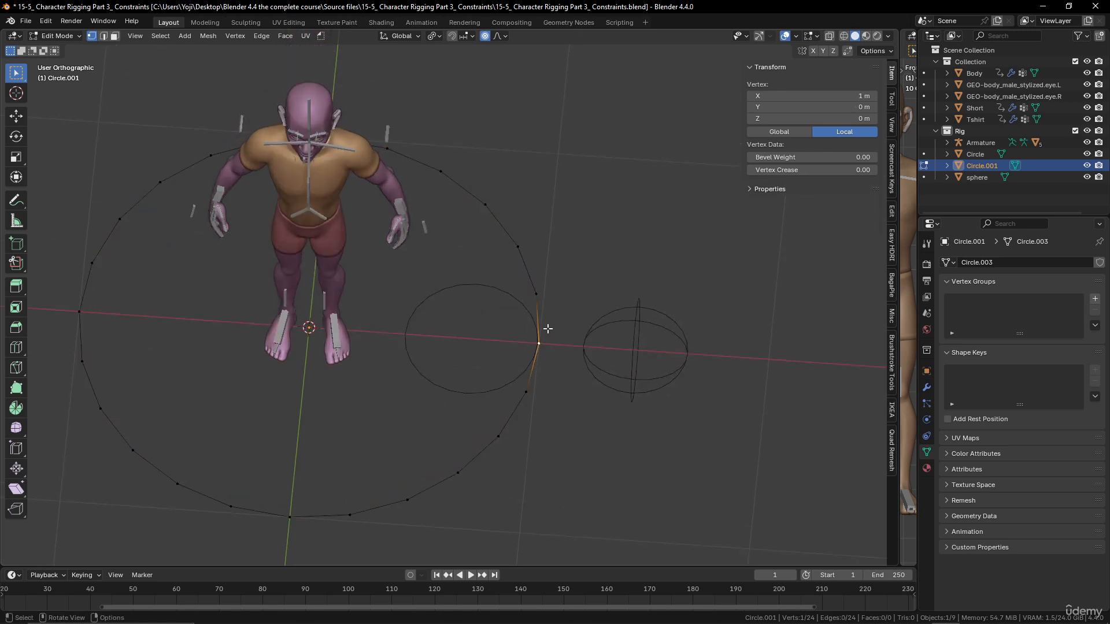
Duplicate the new circle's vertices in place and scale the copy down slightly to form a concentric inner ring.
{"action": "key", "text": "a"}
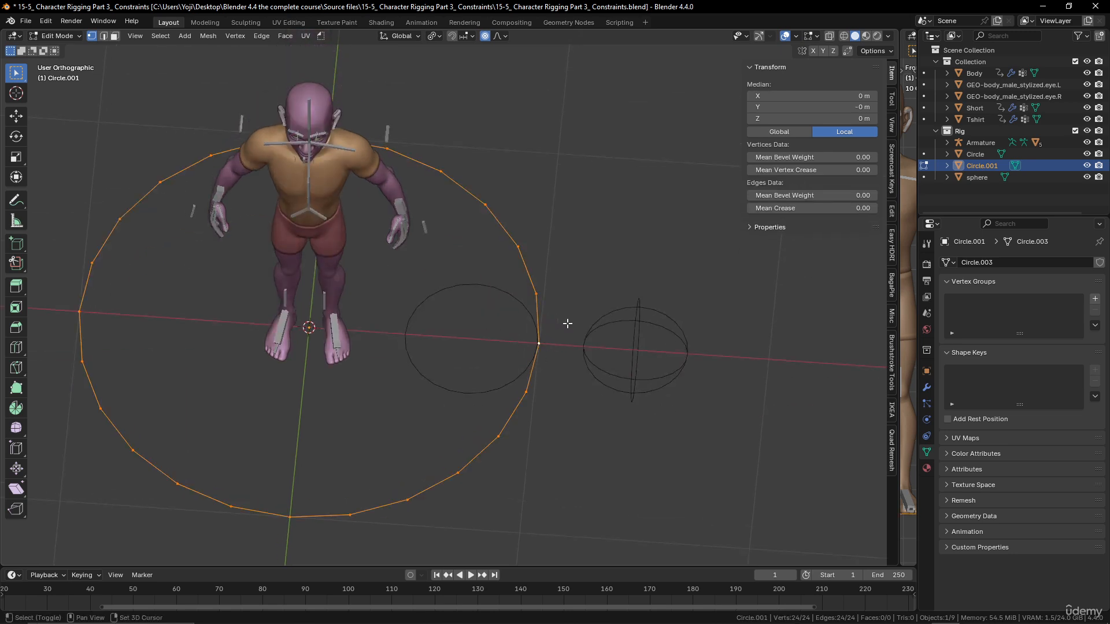
{"action": "key", "text": "shift+d"}
{"action": "right_click", "coordinate": [567, 324]}
{"action": "key", "text": "s"}
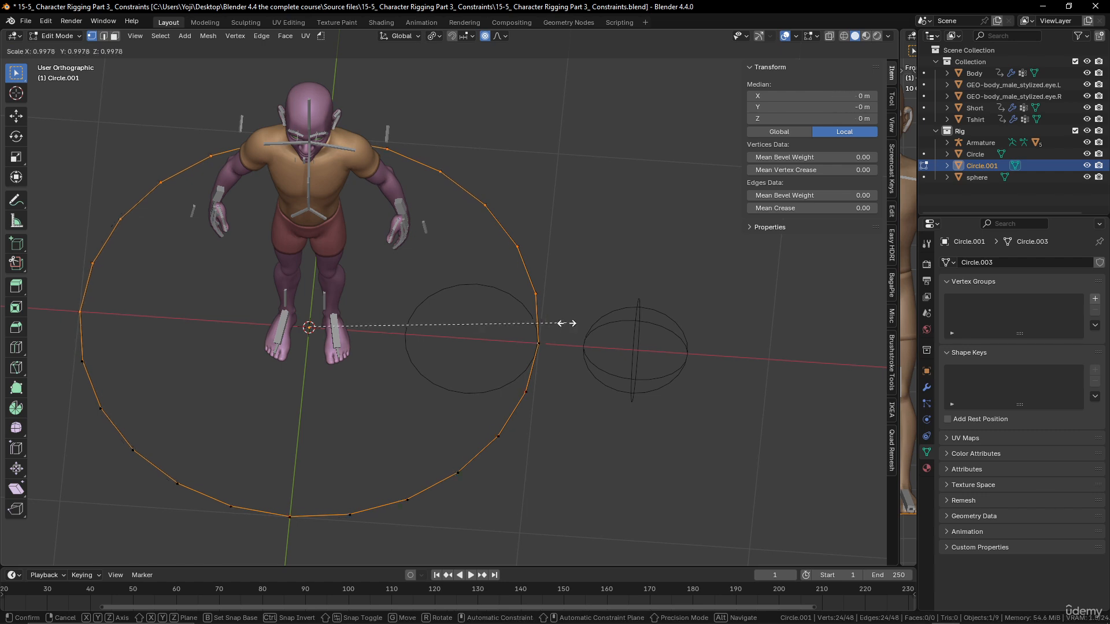
{"action": "left_click", "coordinate": [520, 319]}
Select the outer ring's four vertices on the X and Y axes and set the transform pivot to Median Point.
{"action": "left_click", "coordinate": [539, 344]}
{"action": "middle_click_drag", "start_coordinate": [520, 195], "coordinate": [519, 71]}
{"action": "left_click", "coordinate": [518, 57], "text": "shift"}
{"action": "left_click", "coordinate": [207, 382], "text": "shift"}
{"action": "scroll", "coordinate": [331, 406], "scroll_direction": "down", "scroll_amount": 2}
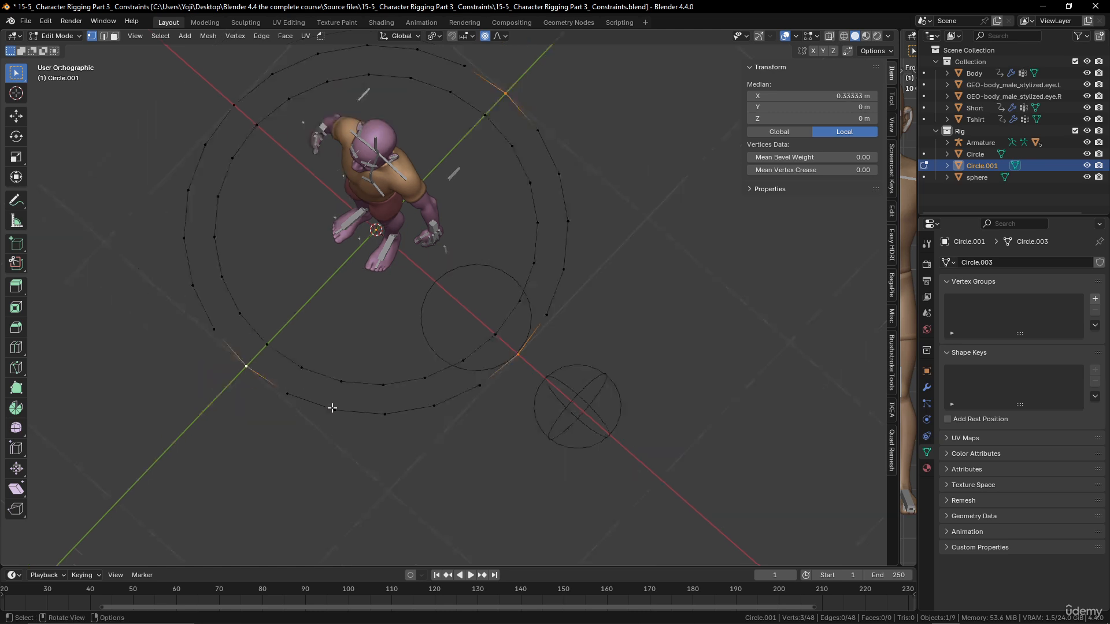
{"action": "middle_click_drag", "start_coordinate": [296, 173], "coordinate": [321, 213], "text": "shift"}
{"action": "left_click", "coordinate": [282, 176], "text": "shift"}
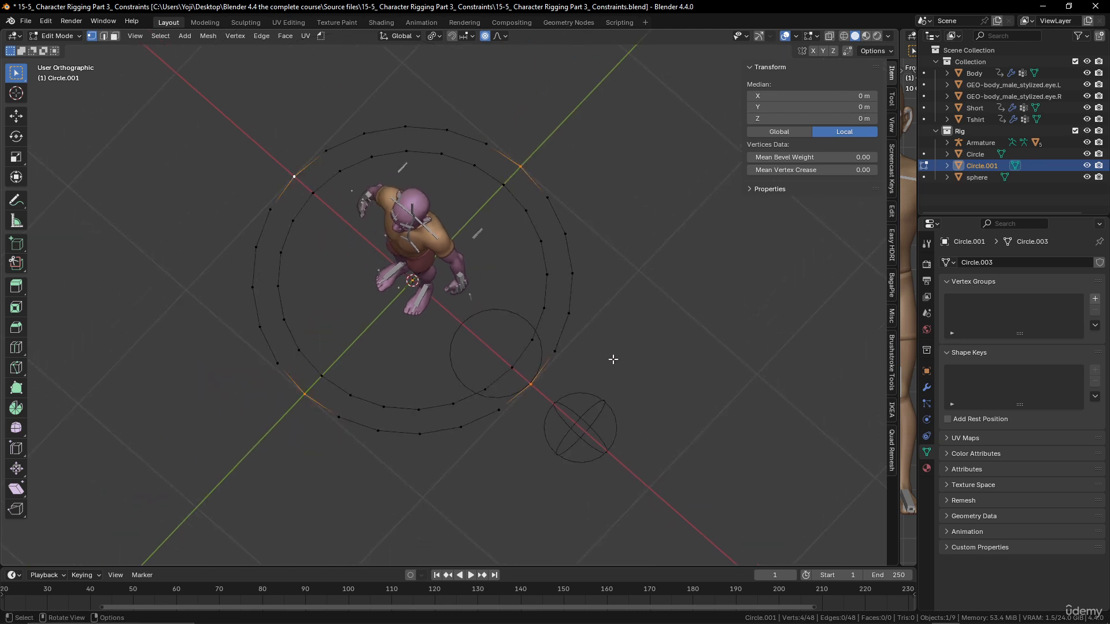
{"action": "key", "text": "s"}
{"action": "right_click", "coordinate": [663, 362]}
{"action": "left_click", "coordinate": [438, 36]}
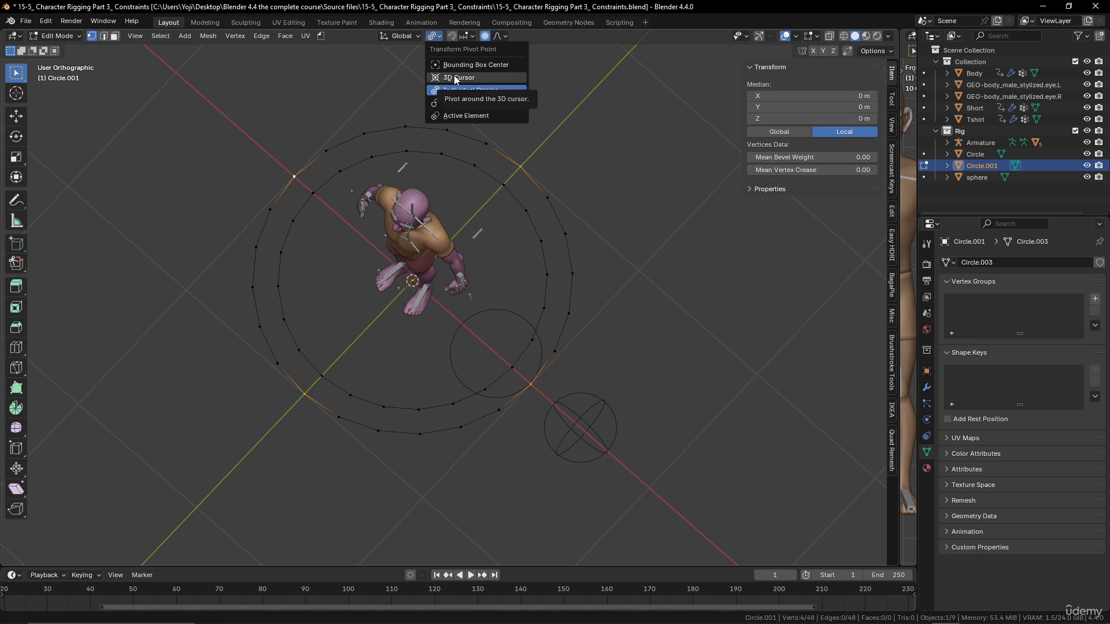
{"action": "left_click", "coordinate": [456, 103]}
Disable proportional editing, scale the four selected vertices outward by about 1.374 into points, and return to Object Mode.
{"action": "key", "text": "s"}
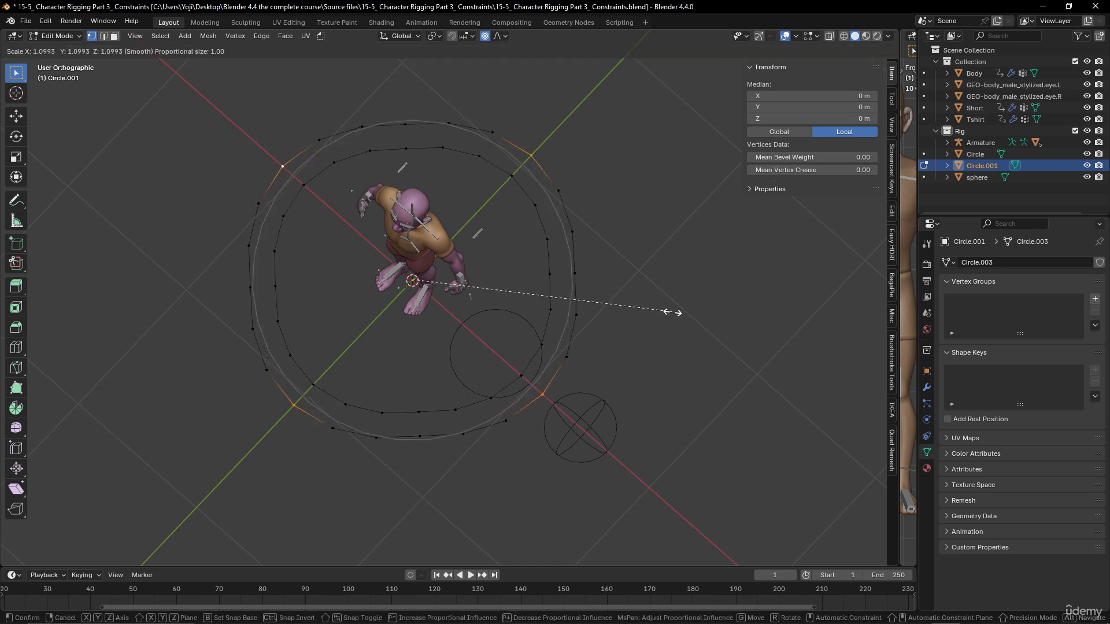
{"action": "right_click", "coordinate": [674, 312]}
{"action": "left_click", "coordinate": [485, 36]}
{"action": "key", "text": "s"}
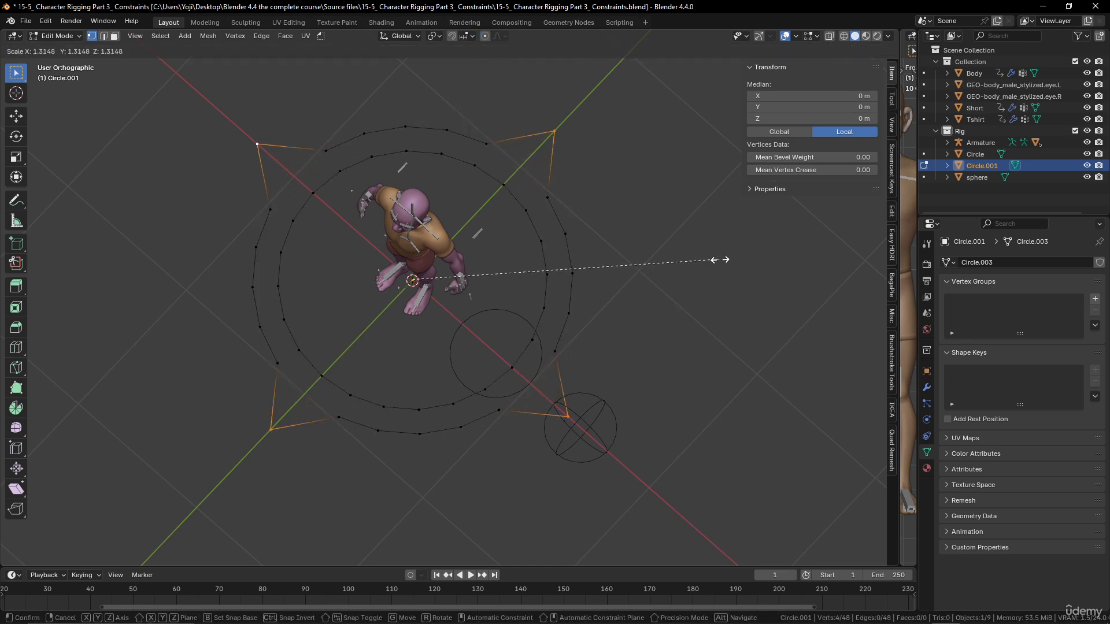
{"action": "left_click", "coordinate": [733, 252]}
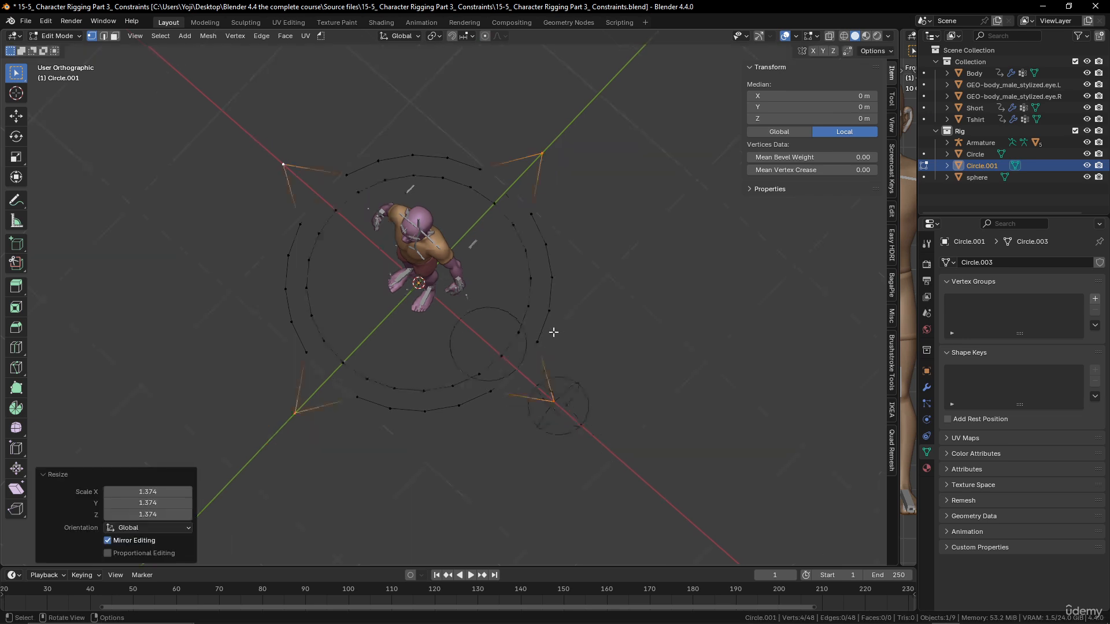
{"action": "key", "text": "Tab"}
Scale the four-pointed ring object down to about 0.242 and move it along X to about 2.01 m, beyond the wire sphere.
{"action": "middle_click_drag", "start_coordinate": [550, 329], "coordinate": [516, 358]}
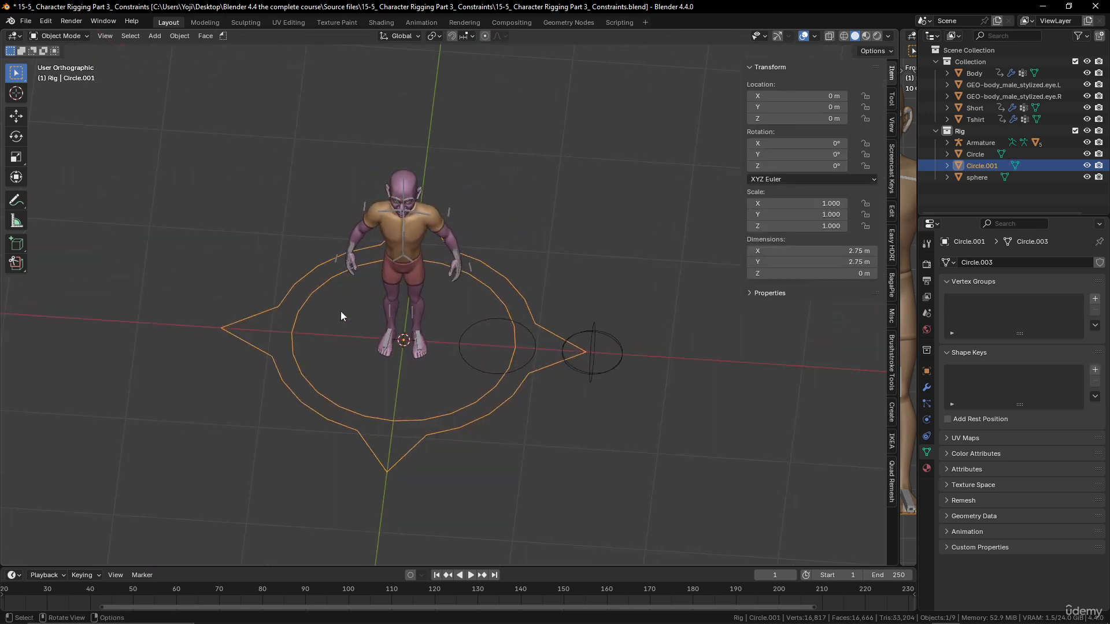
{"action": "scroll", "coordinate": [421, 368], "scroll_direction": "up", "scroll_amount": 3}
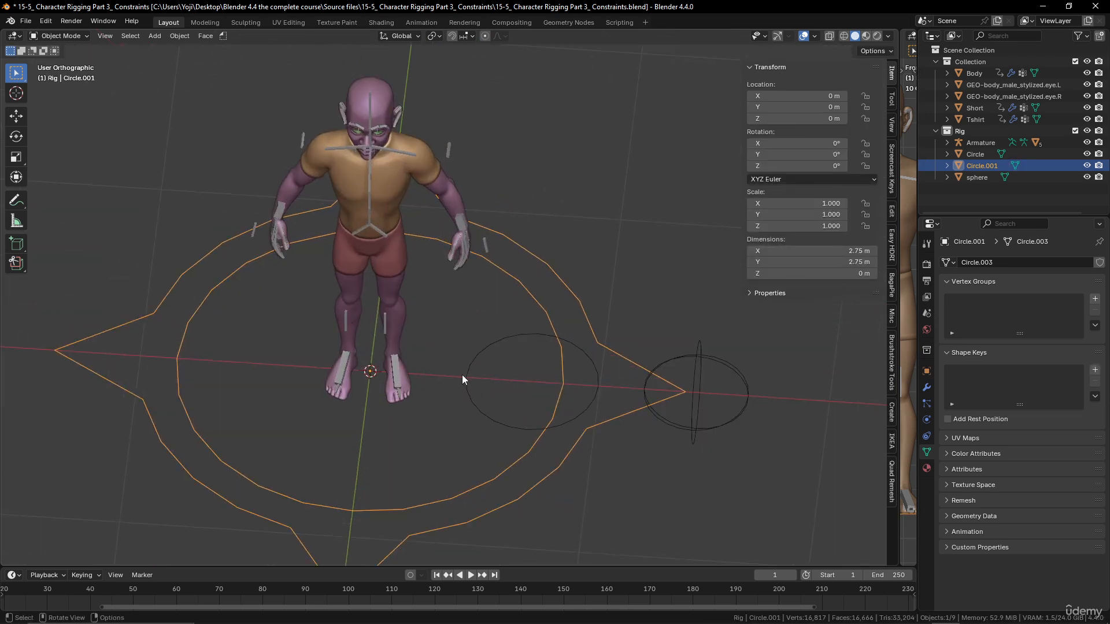
{"action": "scroll", "coordinate": [540, 391], "scroll_direction": "down", "scroll_amount": 4}
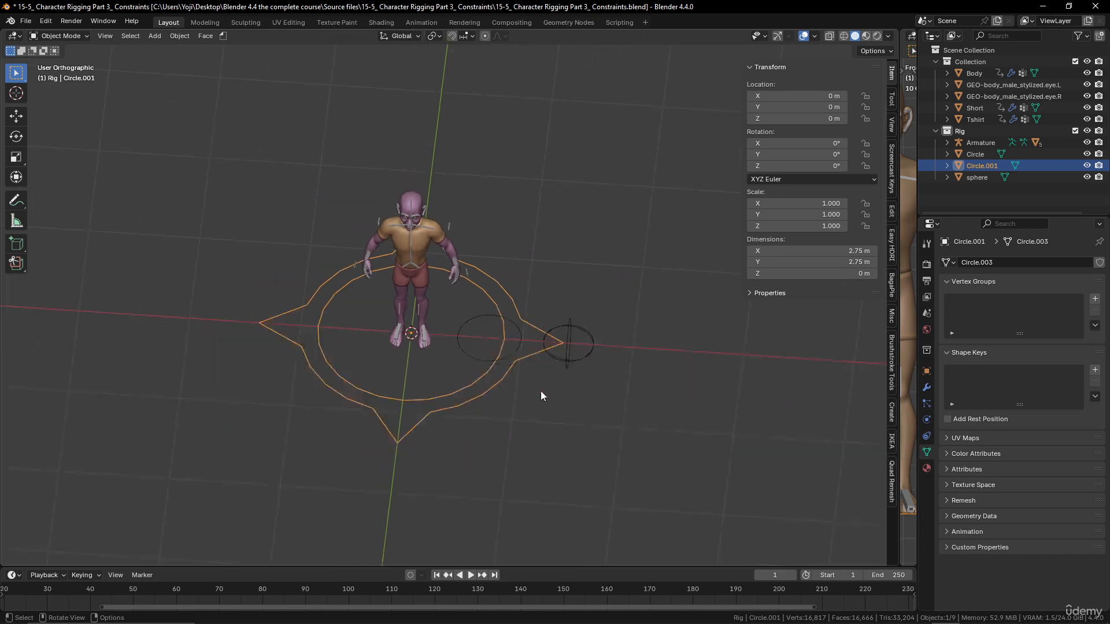
{"action": "middle_click_drag", "start_coordinate": [540, 390], "coordinate": [495, 380]}
{"action": "scroll", "coordinate": [477, 358], "scroll_direction": "up", "scroll_amount": 5}
{"action": "scroll", "coordinate": [478, 359], "scroll_direction": "down", "scroll_amount": 4}
{"action": "key", "text": "s"}
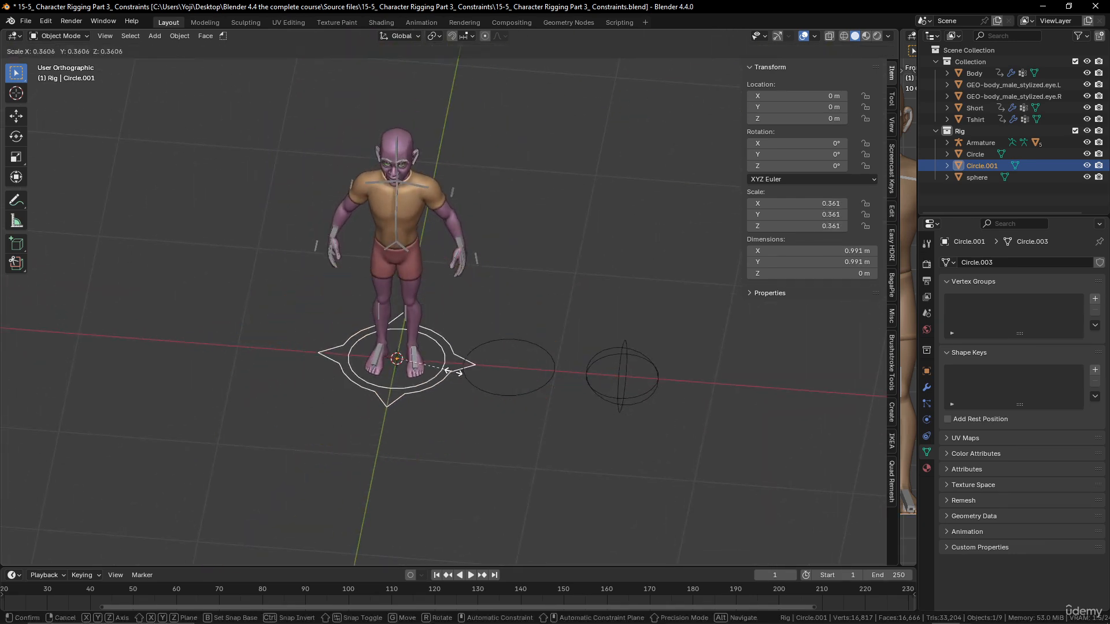
{"action": "left_click", "coordinate": [439, 366]}
{"action": "key", "text": "g"}
{"action": "key", "text": "x"}
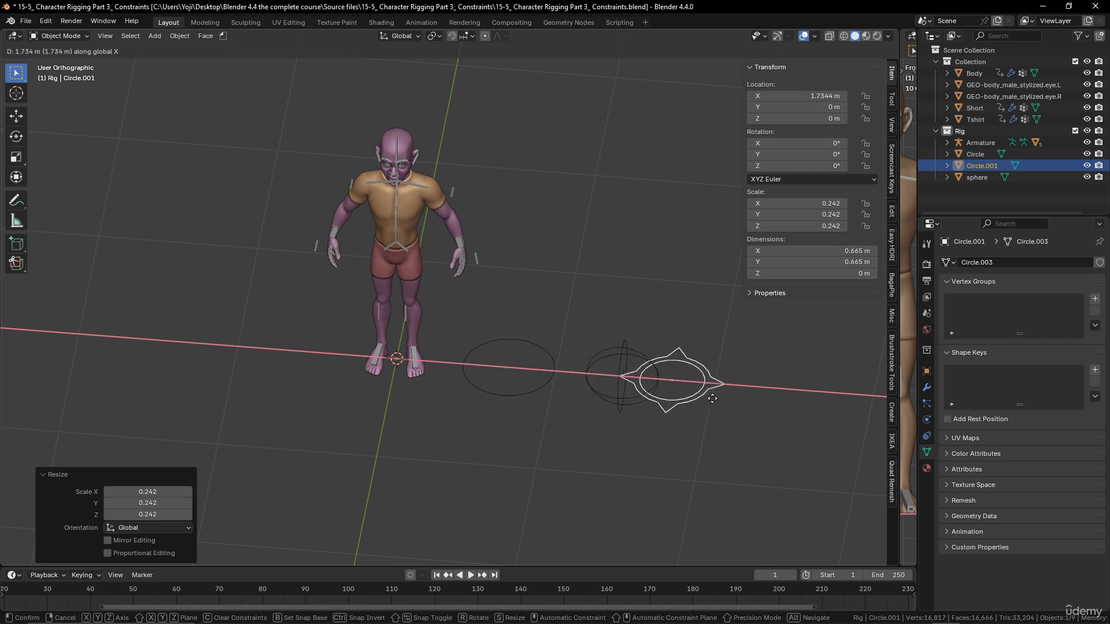
{"action": "left_click", "coordinate": [751, 405]}
Add a 24-vertex mesh circle with a 1 m radius at the world origin and enter Edit Mode on it.
{"action": "scroll", "coordinate": [581, 405], "scroll_direction": "up", "scroll_amount": 3}
{"action": "scroll", "coordinate": [582, 405], "scroll_direction": "down", "scroll_amount": 2}
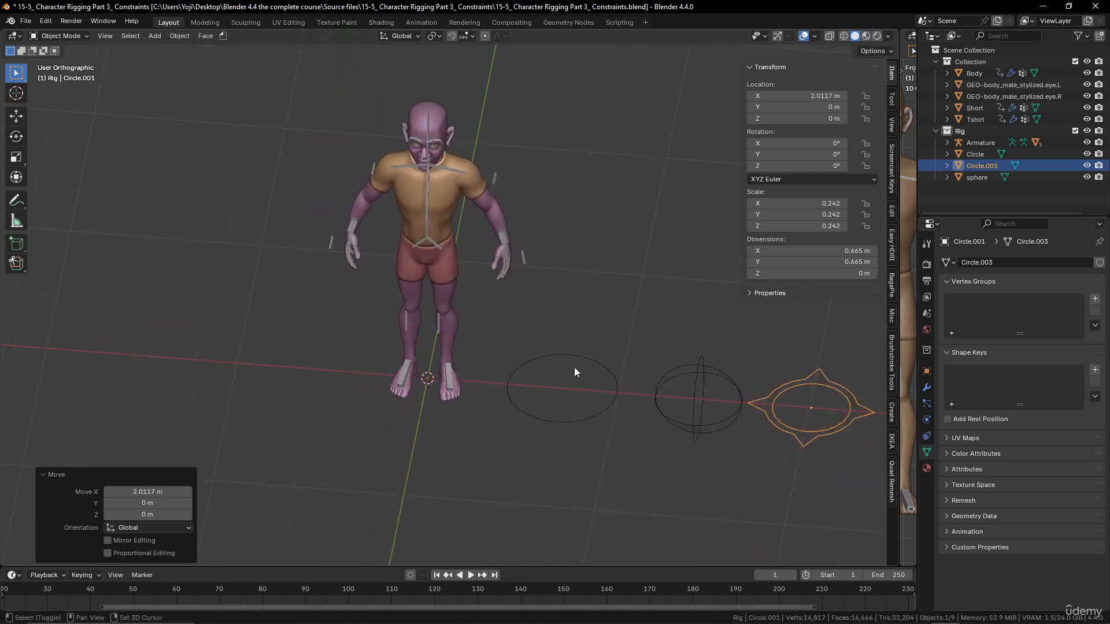
{"action": "scroll", "coordinate": [574, 367], "scroll_direction": "up", "scroll_amount": 3}
{"action": "scroll", "coordinate": [555, 367], "scroll_direction": "down", "scroll_amount": 3}
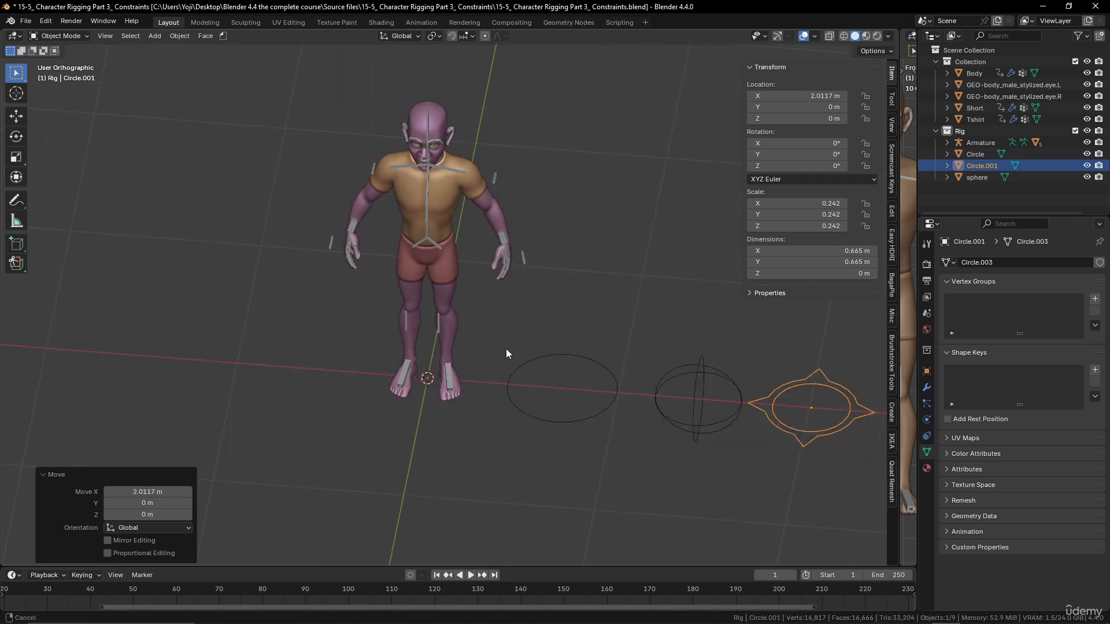
{"action": "scroll", "coordinate": [505, 349], "scroll_direction": "up", "scroll_amount": 2}
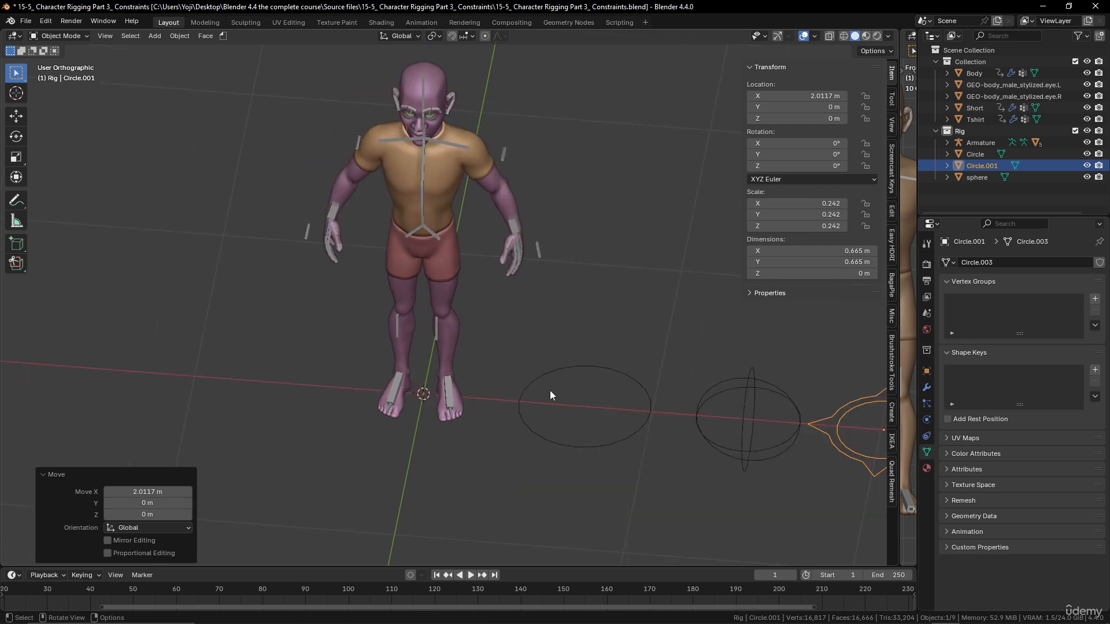
{"action": "middle_click_drag", "start_coordinate": [550, 390], "coordinate": [582, 401]}
{"action": "key", "text": "shift+a"}
{"action": "mouse_move", "coordinate": [560, 379]}
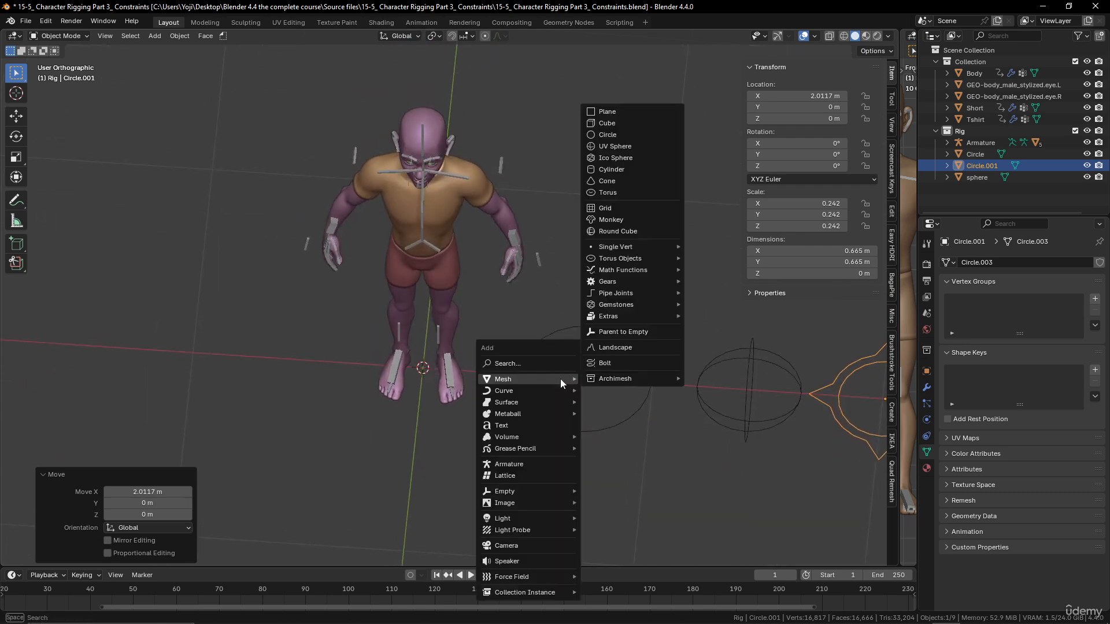
{"action": "left_click", "coordinate": [607, 134]}
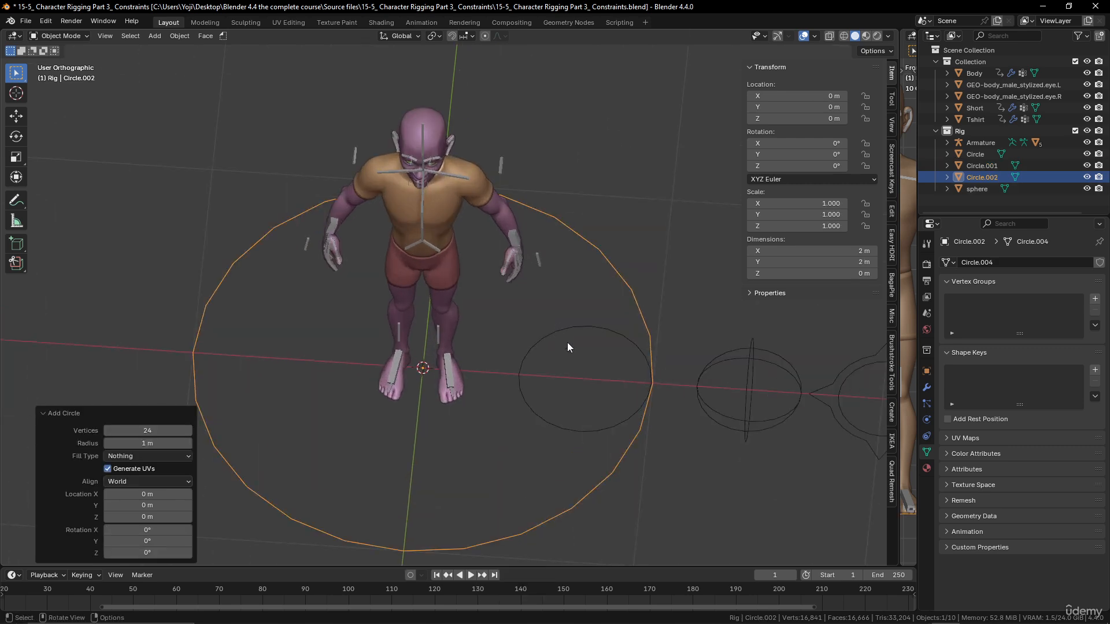
{"action": "key", "text": "Tab"}
{"action": "key", "text": "e"}
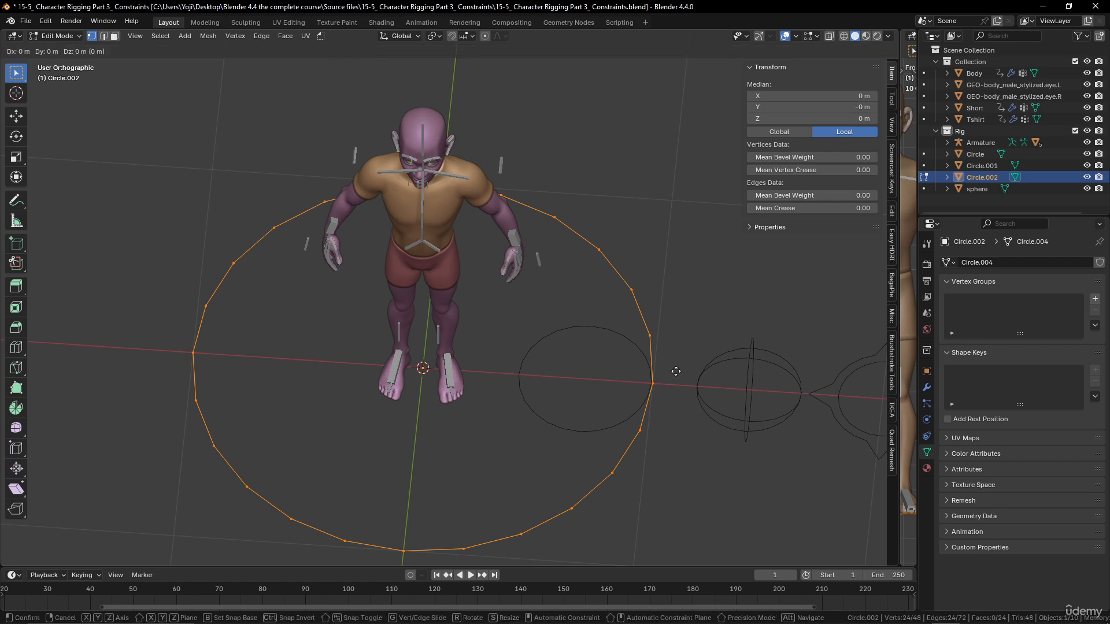
{"action": "key", "text": "s"}
{"action": "key", "text": "Escape"}
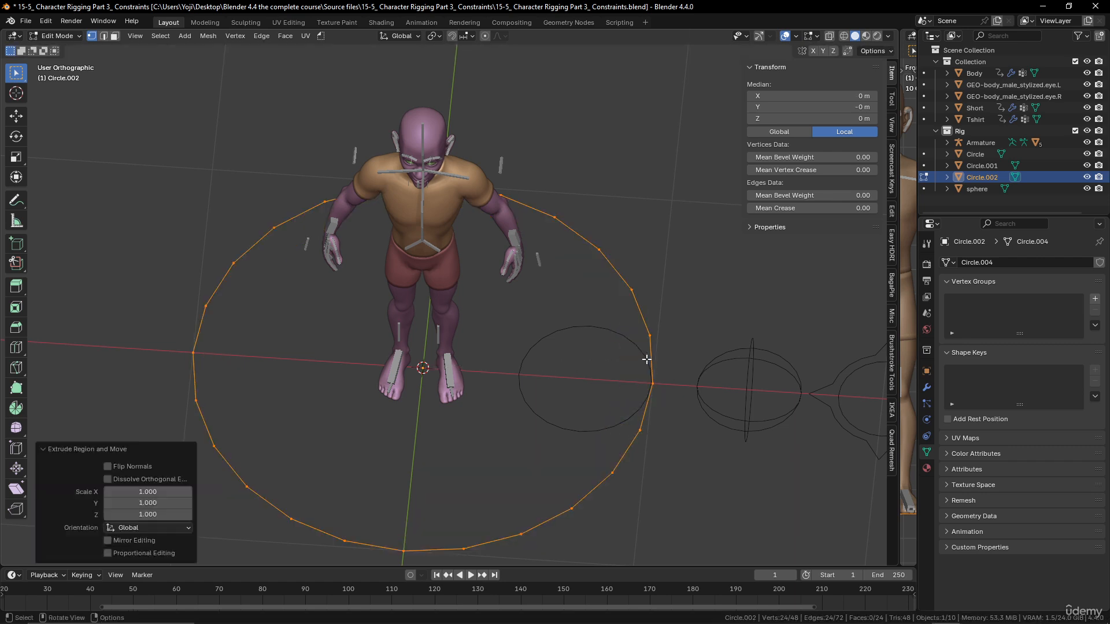
{"action": "key", "text": "ctrl+z"}
Duplicate the circle's vertices in place and scale the copy to about 0.848 as an inner ring.
{"action": "key", "text": "shift+d"}
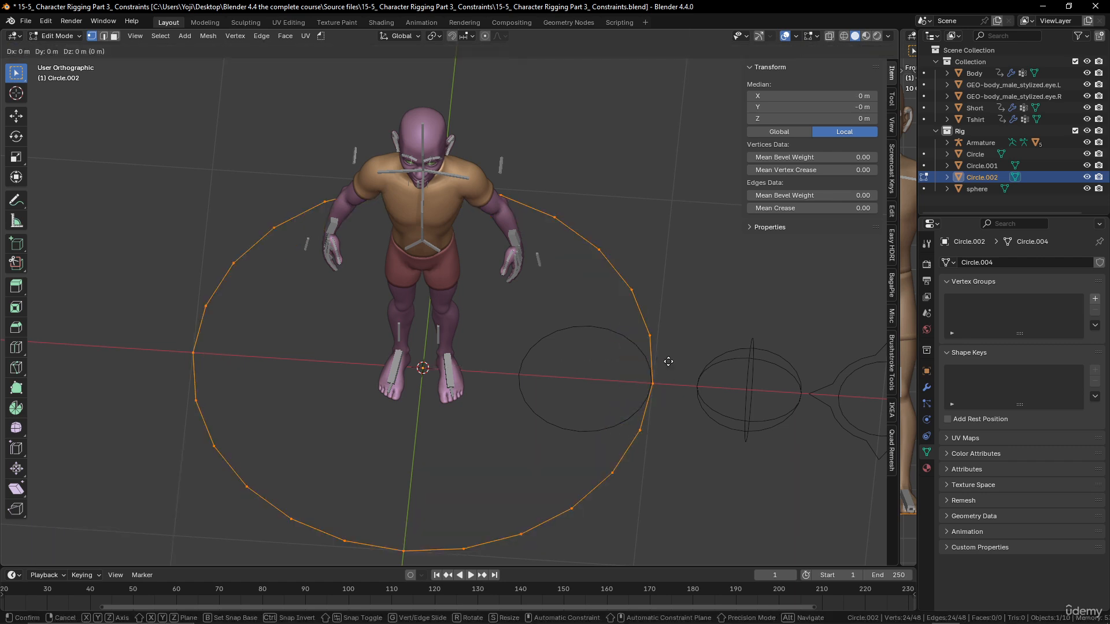
{"action": "key", "text": "Escape"}
{"action": "key", "text": "s"}
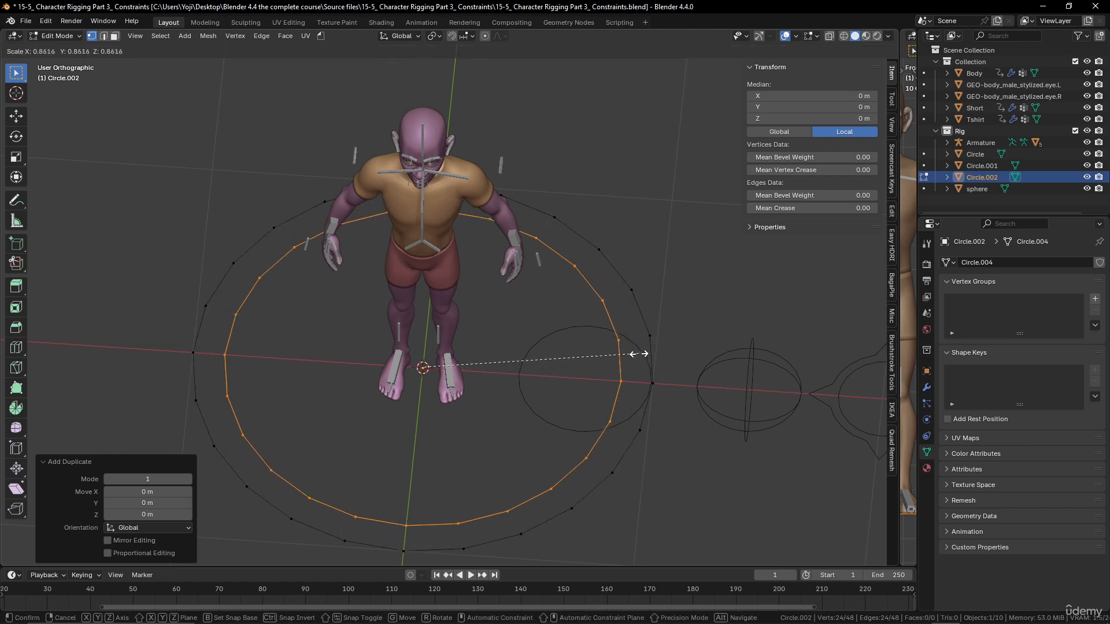
{"action": "left_click", "coordinate": [632, 363]}
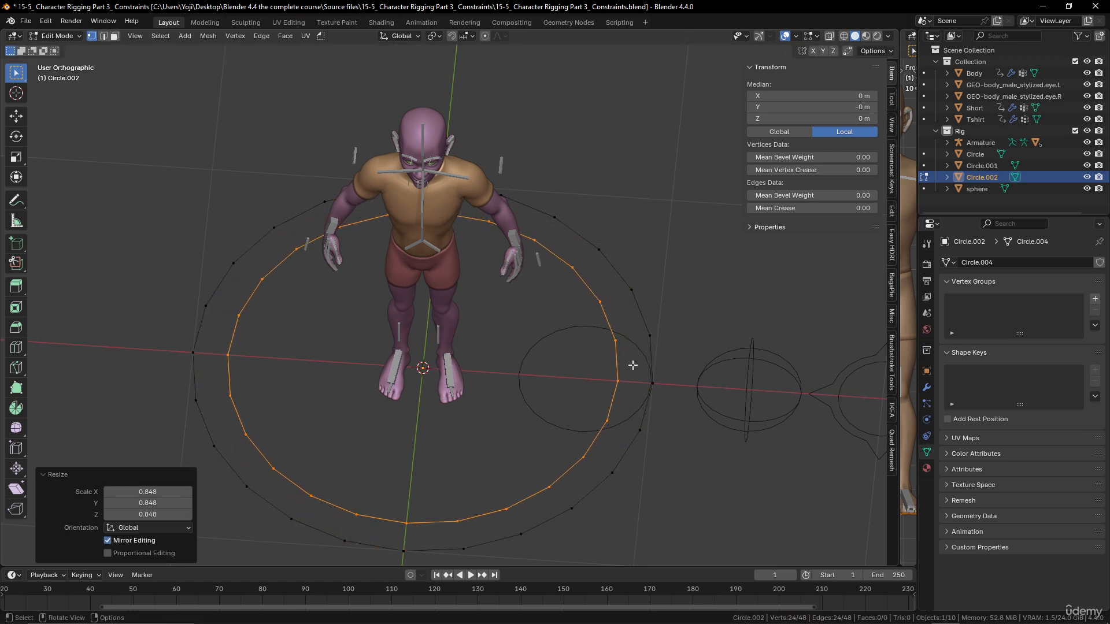
Delete the vertices of both rings in front of the X axis, leaving two concentric half-circle arcs.
{"action": "left_click", "coordinate": [602, 420]}
{"action": "middle_click_drag", "start_coordinate": [602, 420], "coordinate": [600, 453]}
{"action": "key", "text": "c"}
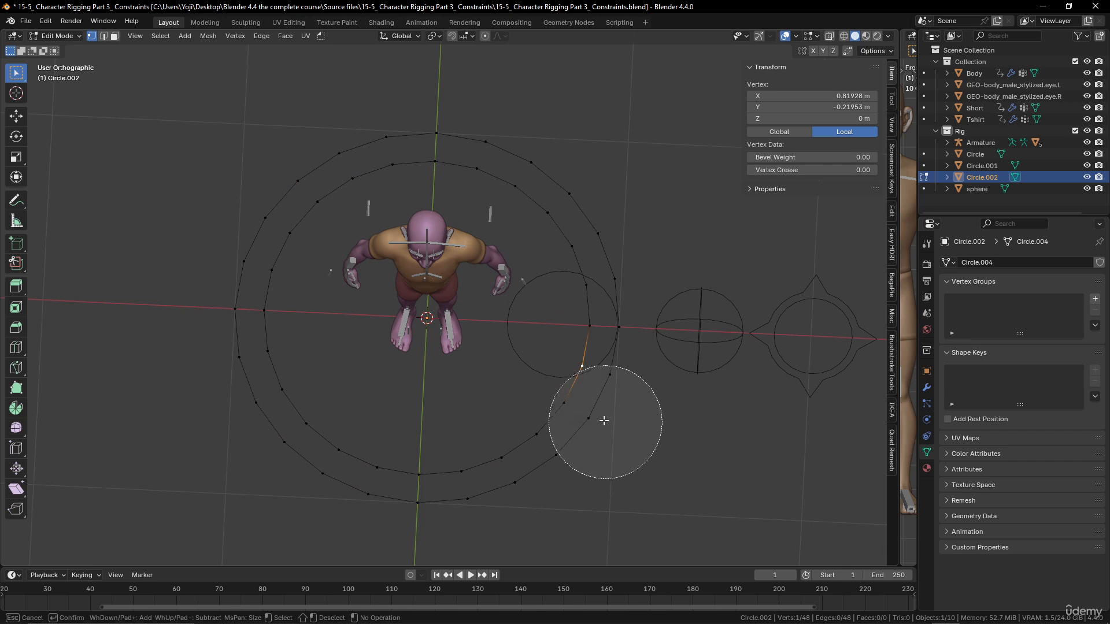
{"action": "mouse_move", "coordinate": [602, 416]}
{"action": "left_mouse_down"}
{"action": "mouse_move", "coordinate": [555, 426]}
{"action": "mouse_move", "coordinate": [293, 401]}
{"action": "mouse_move", "coordinate": [468, 495]}
{"action": "left_mouse_up"}
{"action": "key", "text": "Escape"}
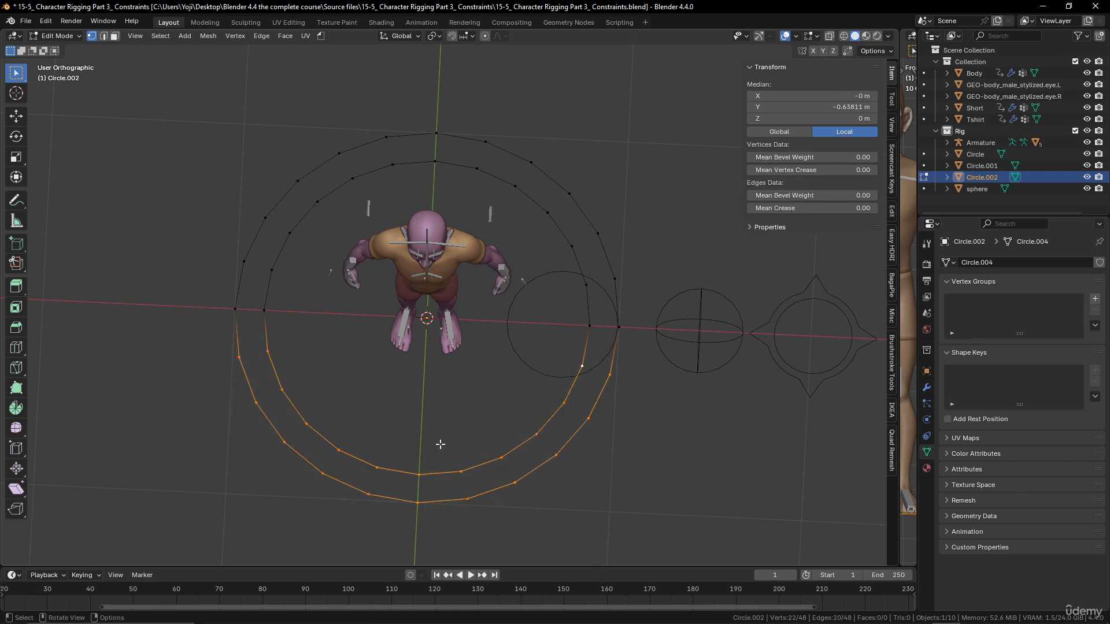
{"action": "key", "text": "x"}
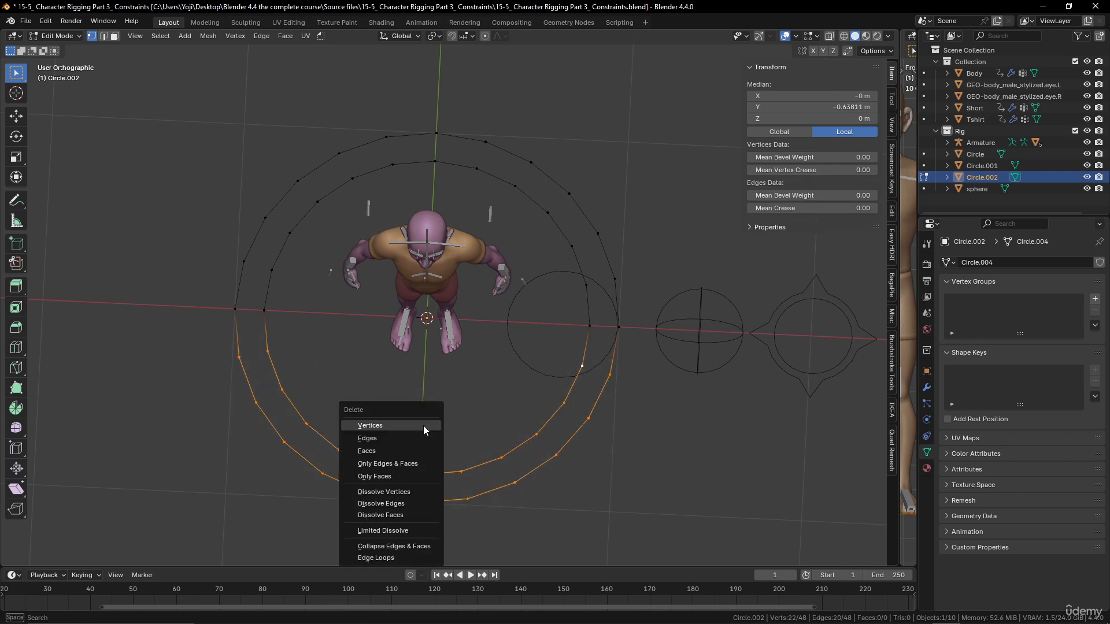
{"action": "left_click", "coordinate": [424, 425]}
Merge the outer and inner arcs' end vertices at center on both sides, closing the arcs into pointed ends.
{"action": "left_click", "coordinate": [241, 304]}
{"action": "left_click", "coordinate": [264, 311], "text": "shift"}
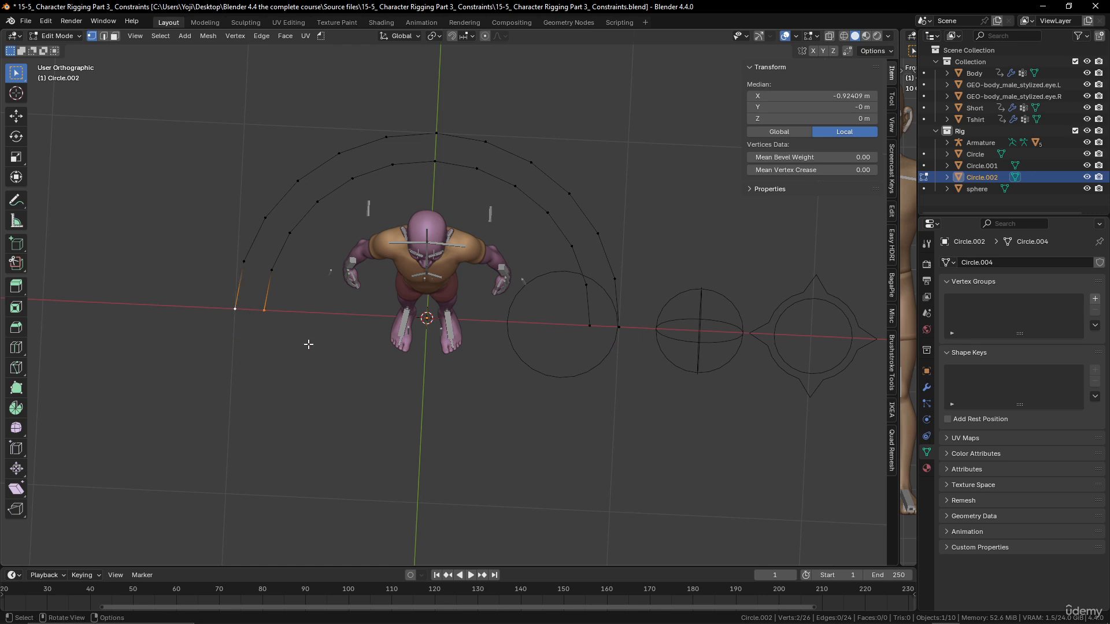
{"action": "scroll", "coordinate": [307, 344], "scroll_direction": "up", "scroll_amount": 3}
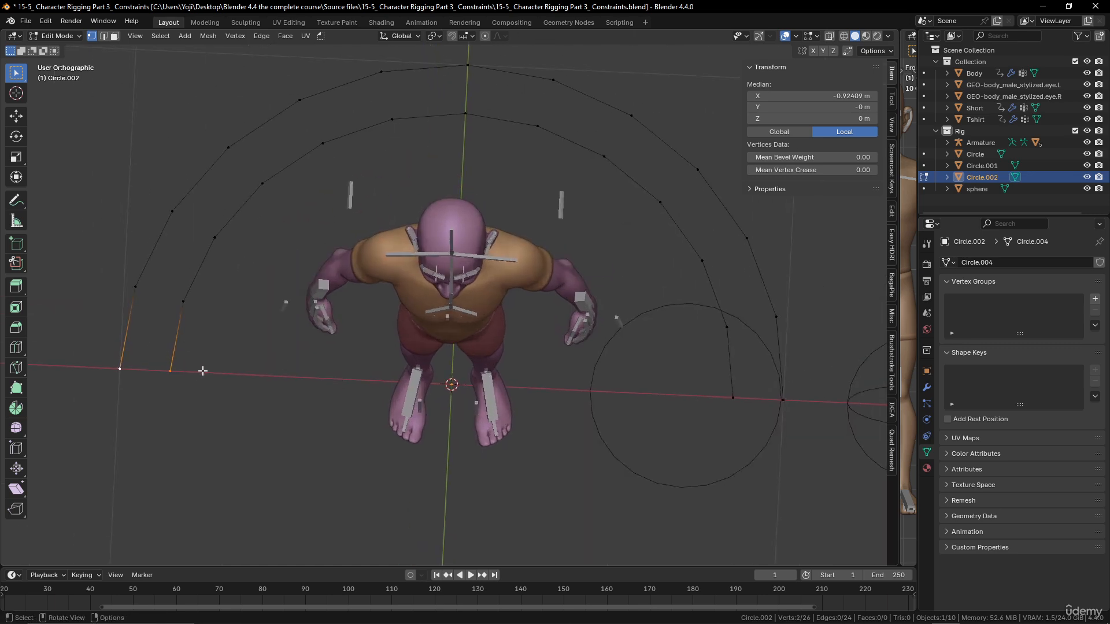
{"action": "key", "text": "m"}
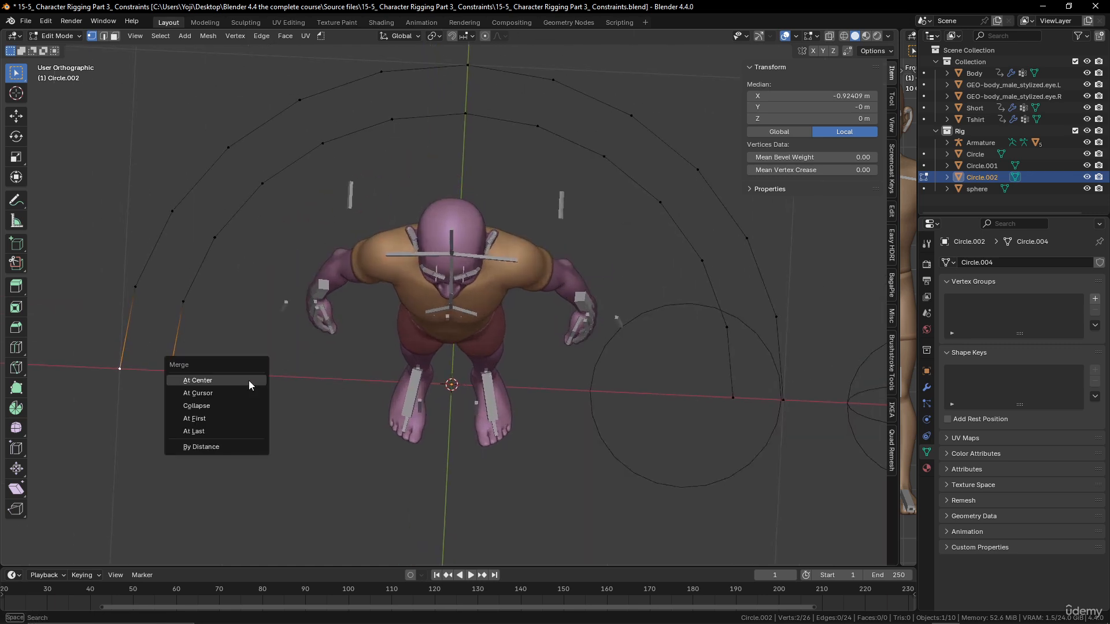
{"action": "left_click", "coordinate": [250, 381]}
{"action": "left_click", "coordinate": [733, 399]}
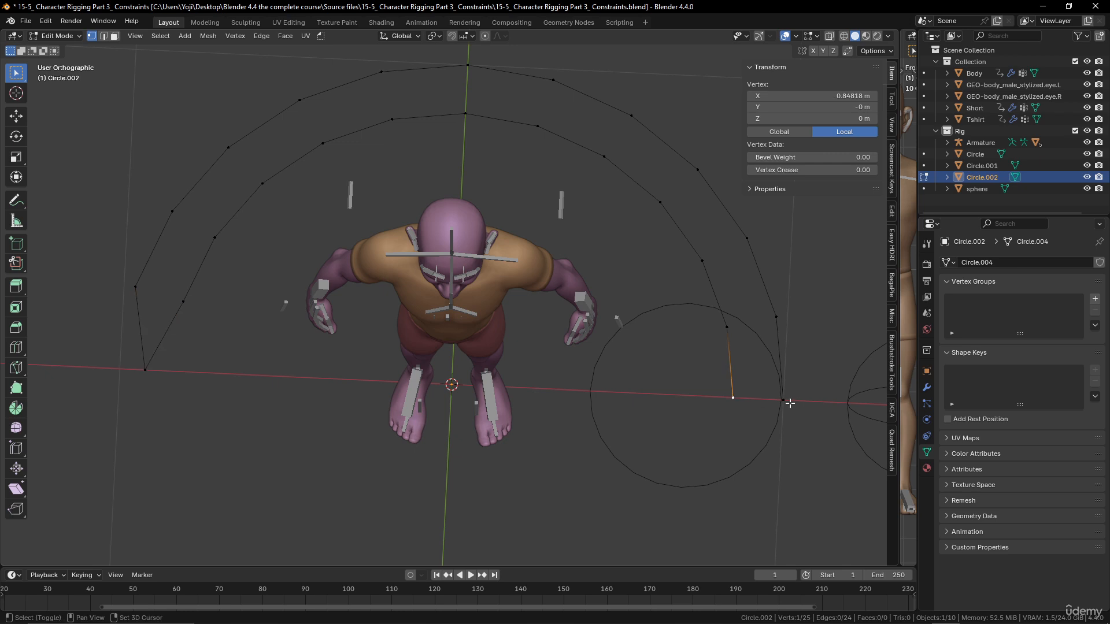
{"action": "left_click", "coordinate": [784, 400], "text": "shift"}
{"action": "key", "text": "m"}
{"action": "left_click", "coordinate": [793, 393]}
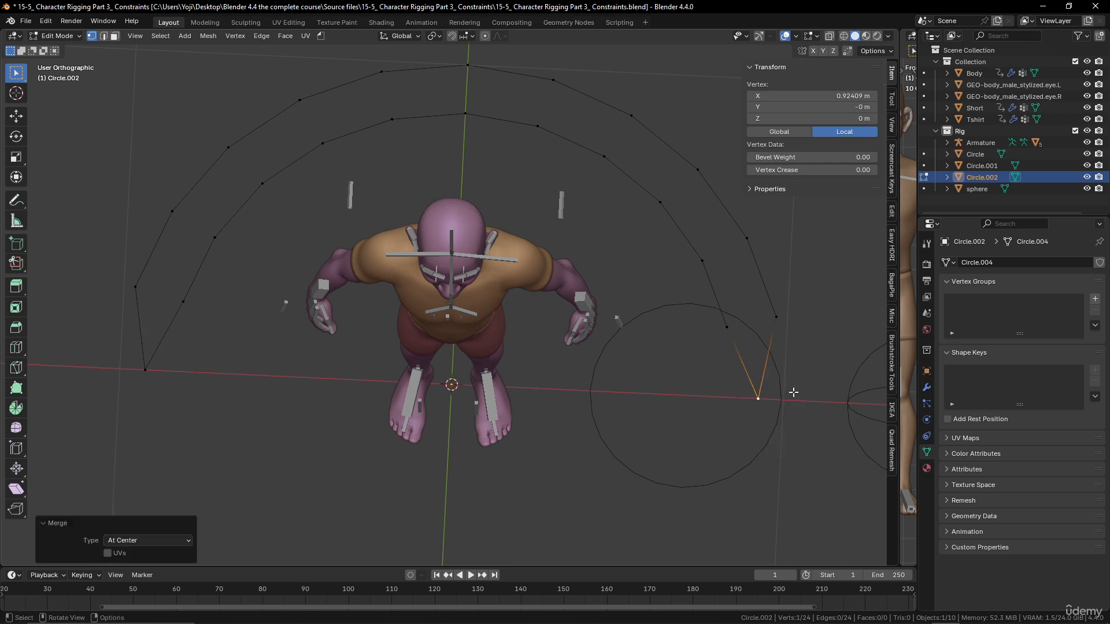
Subdivide with one cut the outer and inner arc edges just behind both pointed ends.
{"action": "left_click", "coordinate": [728, 327]}
{"action": "left_click", "coordinate": [775, 317], "text": "shift"}
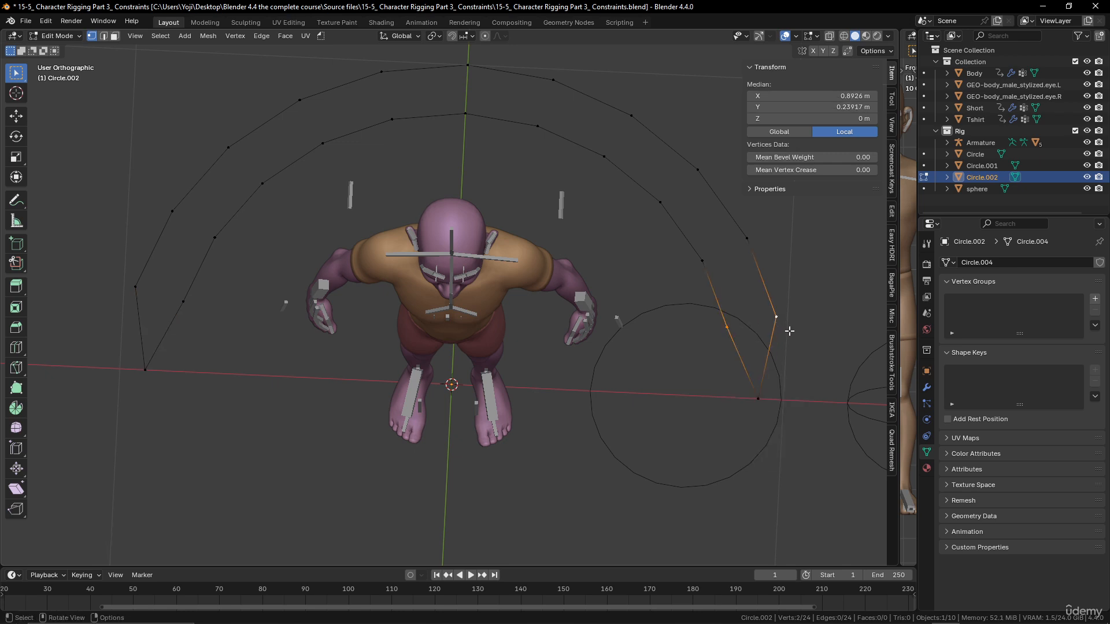
{"action": "left_click", "coordinate": [750, 242]}
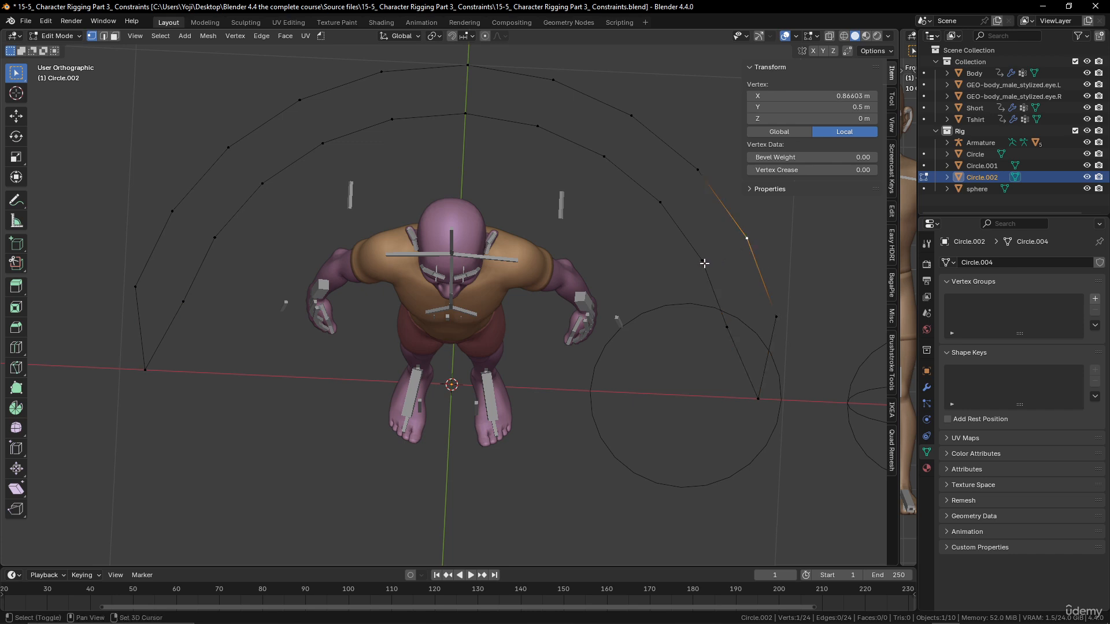
{"action": "left_click", "coordinate": [705, 263], "text": "shift"}
{"action": "left_click", "coordinate": [728, 324], "text": "shift"}
{"action": "left_click", "coordinate": [775, 318], "text": "shift"}
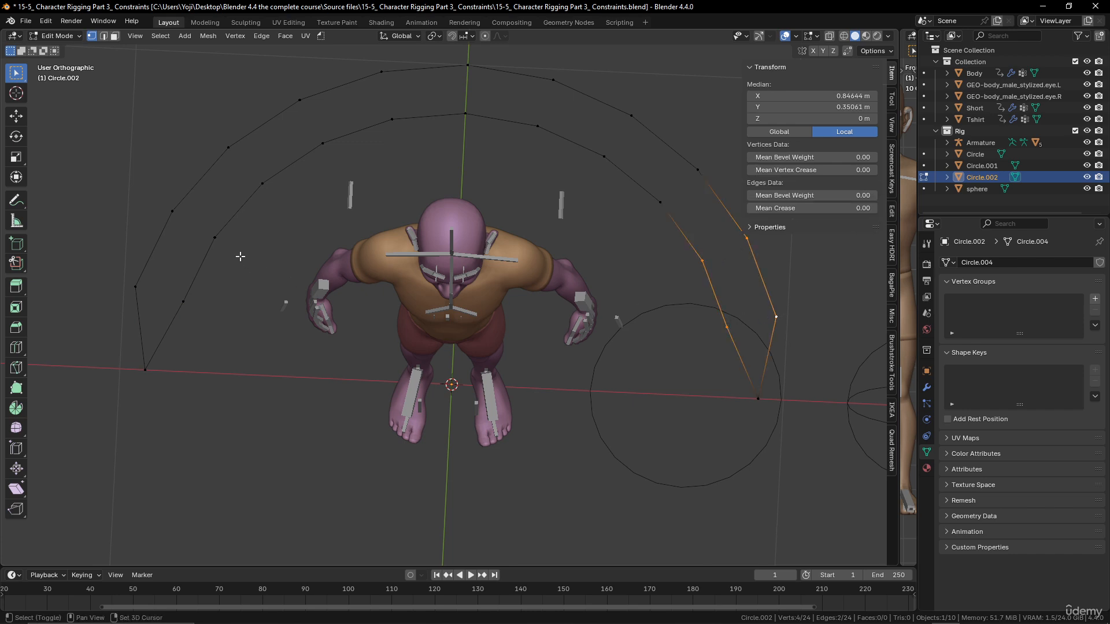
{"action": "left_click", "coordinate": [215, 239], "text": "shift"}
{"action": "left_click", "coordinate": [172, 212], "text": "shift"}
{"action": "left_click", "coordinate": [136, 286], "text": "shift"}
{"action": "left_click", "coordinate": [183, 302], "text": "shift"}
{"action": "right_click", "coordinate": [251, 272]}
{"action": "left_click", "coordinate": [240, 288]}
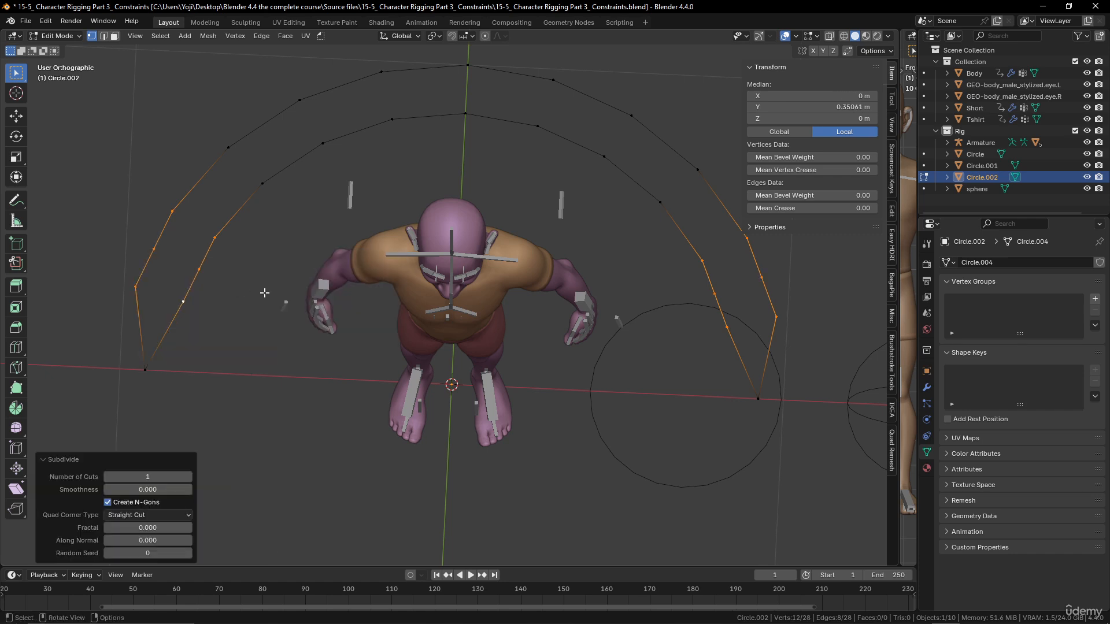
Widen both arrowheads of the arc by scaling the vertex pair nearest each pointed tip, using about 1.91 on the negative X side.
{"action": "left_click", "coordinate": [185, 302]}
{"action": "left_click", "coordinate": [144, 298], "text": "shift"}
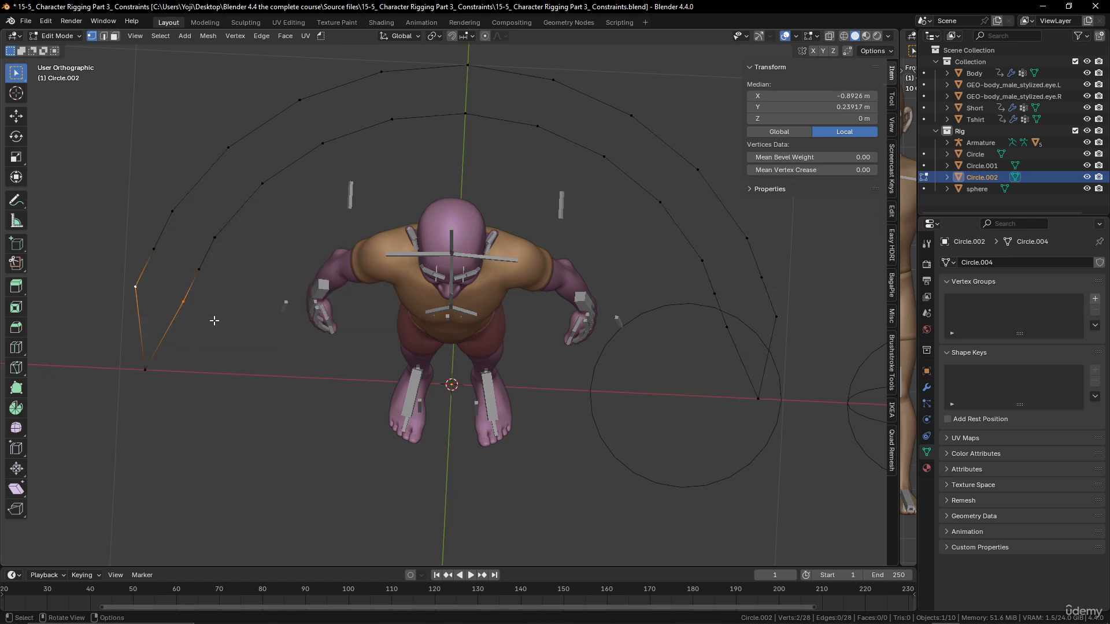
{"action": "key", "text": "s"}
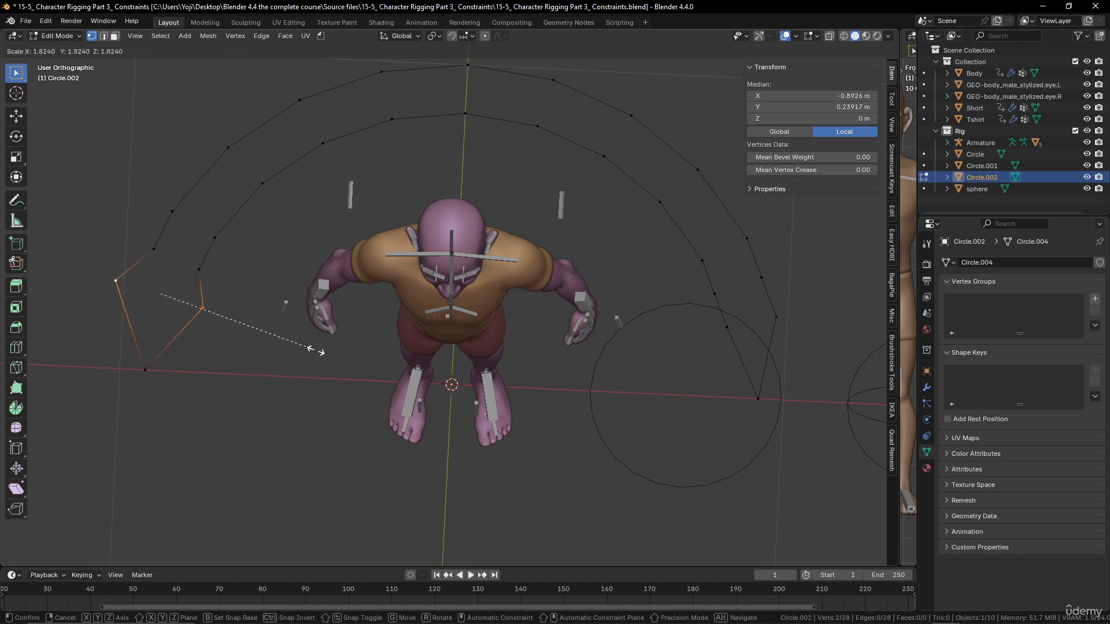
{"action": "left_click", "coordinate": [323, 351]}
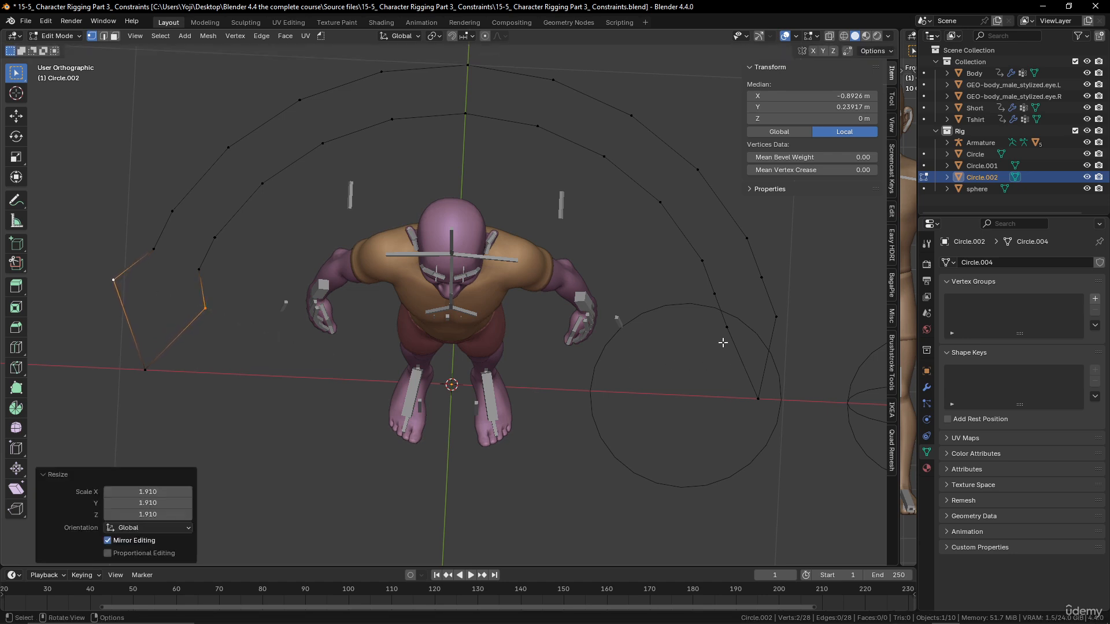
{"action": "key", "text": "ctrl+shift+m"}
{"action": "key", "text": "s"}
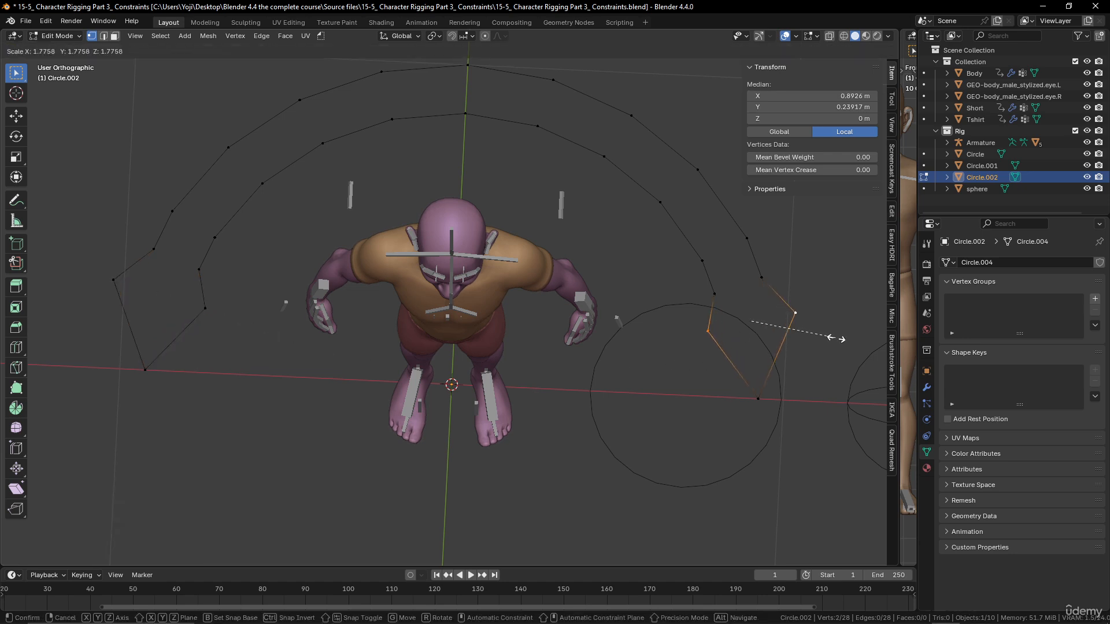
{"action": "left_click", "coordinate": [727, 300]}
Move the adjacent inner and outer vertex pair on each side about 0.1 m toward the tips to form the arrowhead bases.
{"action": "left_click", "coordinate": [717, 296]}
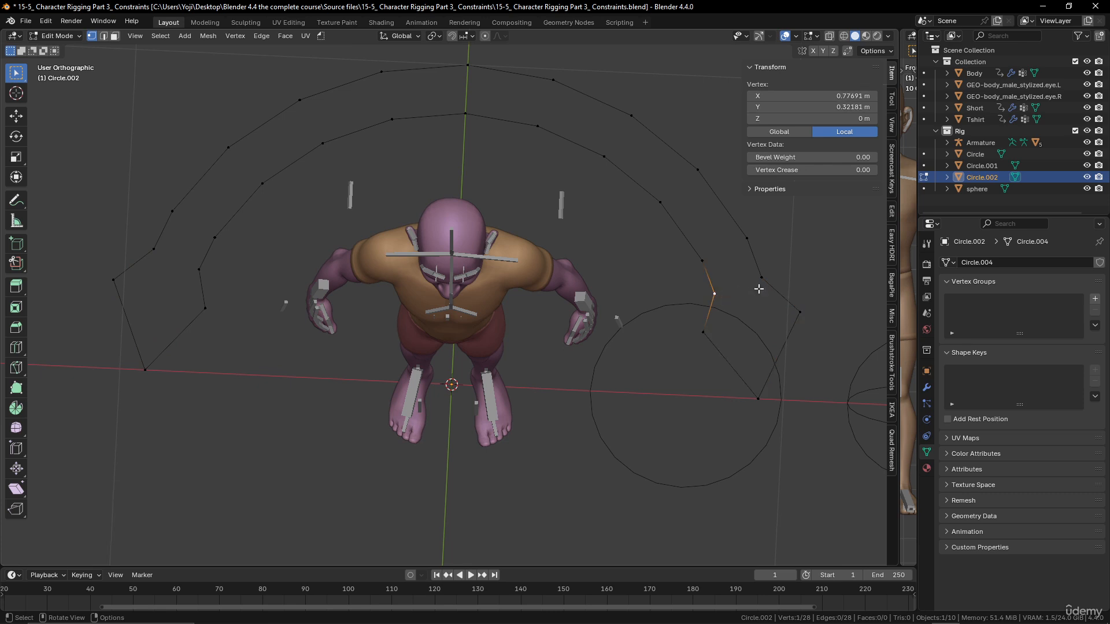
{"action": "left_click", "coordinate": [760, 288], "text": "shift"}
{"action": "key", "text": "g"}
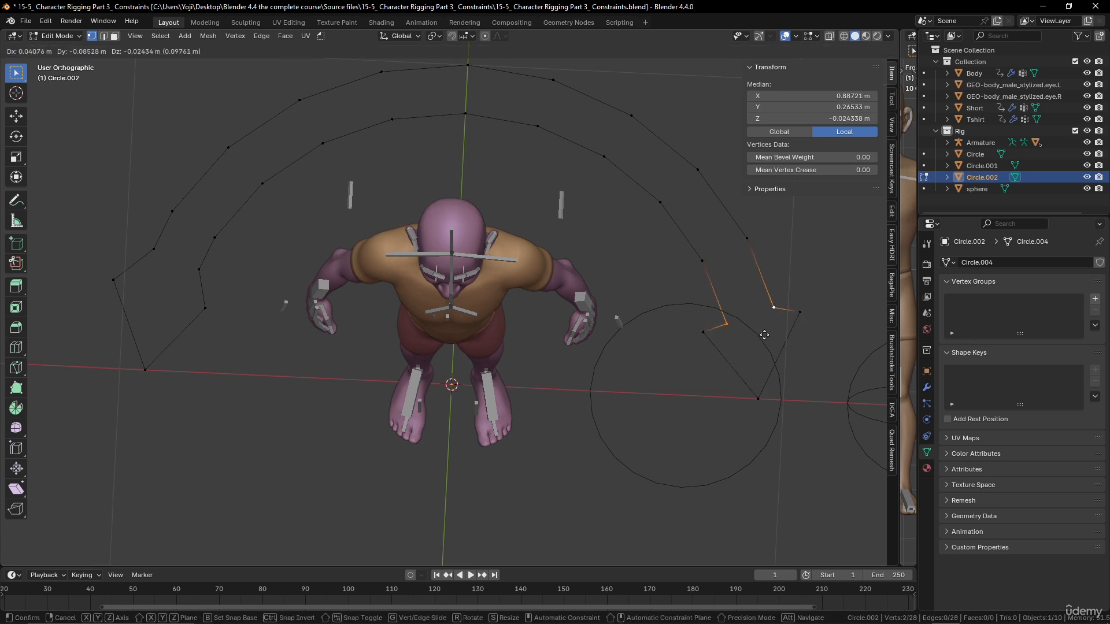
{"action": "left_click", "coordinate": [764, 335]}
{"action": "left_click", "coordinate": [198, 269]}
{"action": "left_click", "coordinate": [153, 249], "text": "shift"}
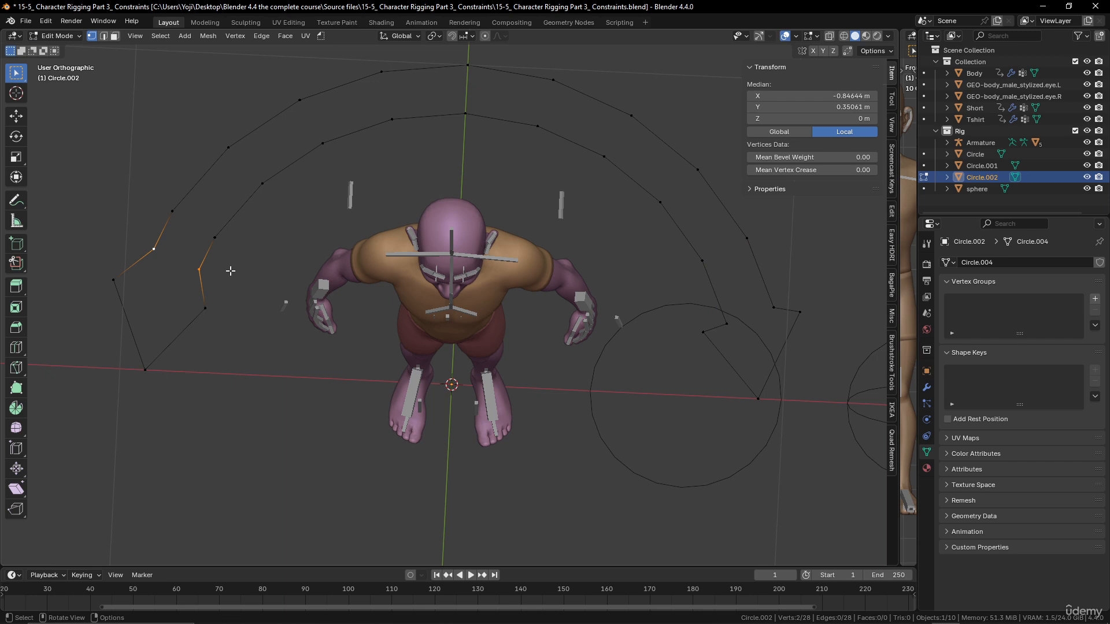
{"action": "key", "text": "g"}
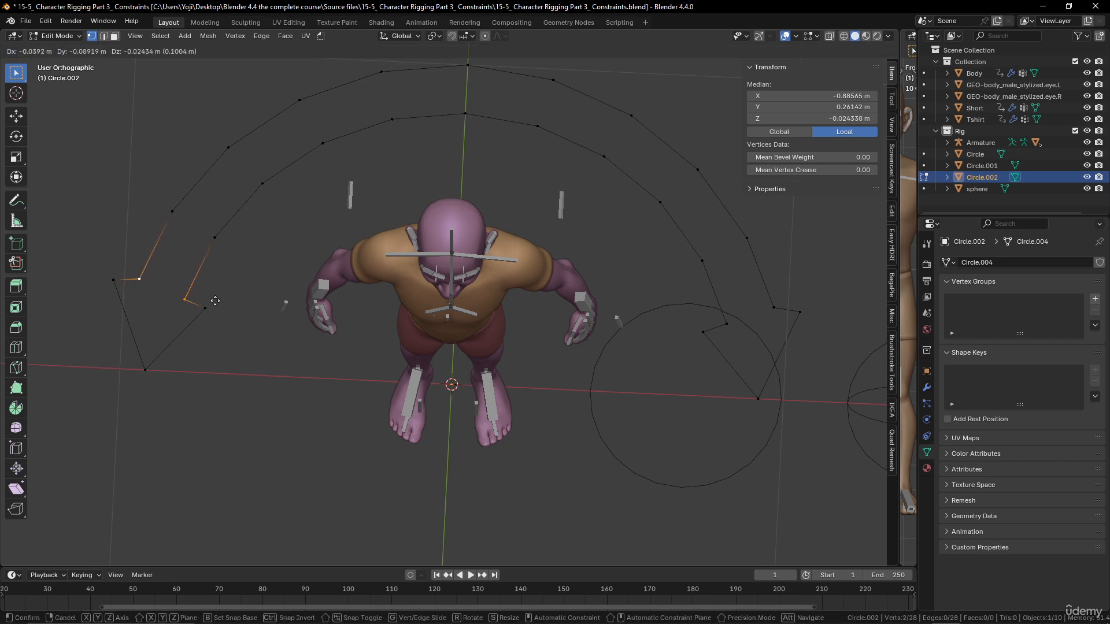
{"action": "left_click", "coordinate": [215, 301]}
{"action": "scroll", "coordinate": [215, 300], "scroll_direction": "down", "scroll_amount": 4}
{"action": "key", "text": "Tab"}
Scale the double-headed arrow arc to about 0.201 and move it about 2.6 m along X, past the four-pointed ring.
{"action": "scroll", "coordinate": [570, 388], "scroll_direction": "down", "scroll_amount": 4}
{"action": "scroll", "coordinate": [545, 371], "scroll_direction": "up", "scroll_amount": 3}
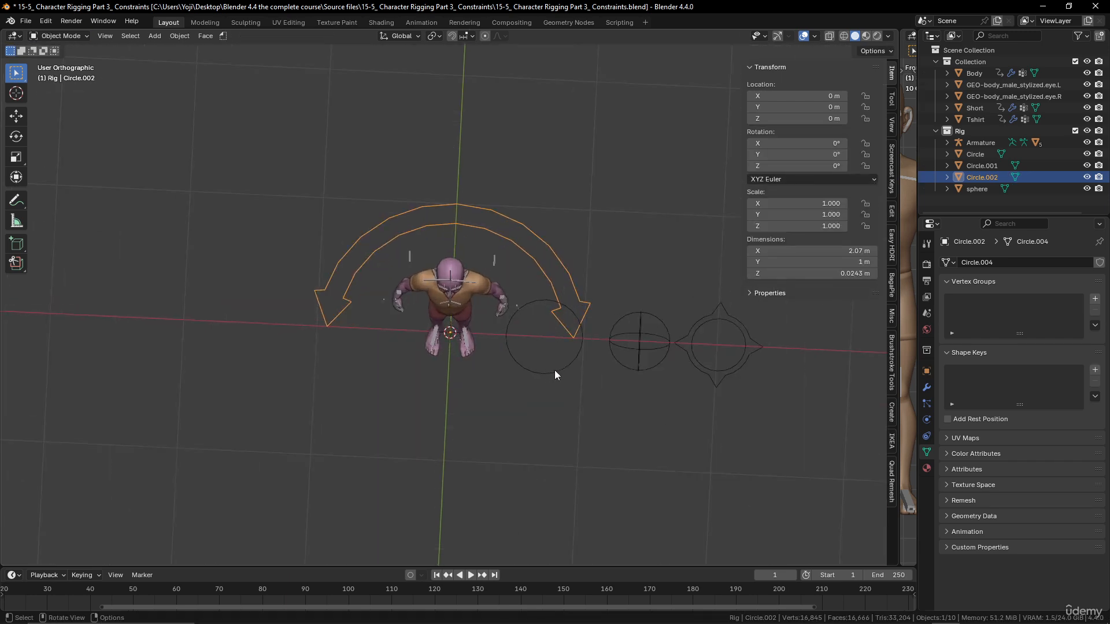
{"action": "key", "text": "s"}
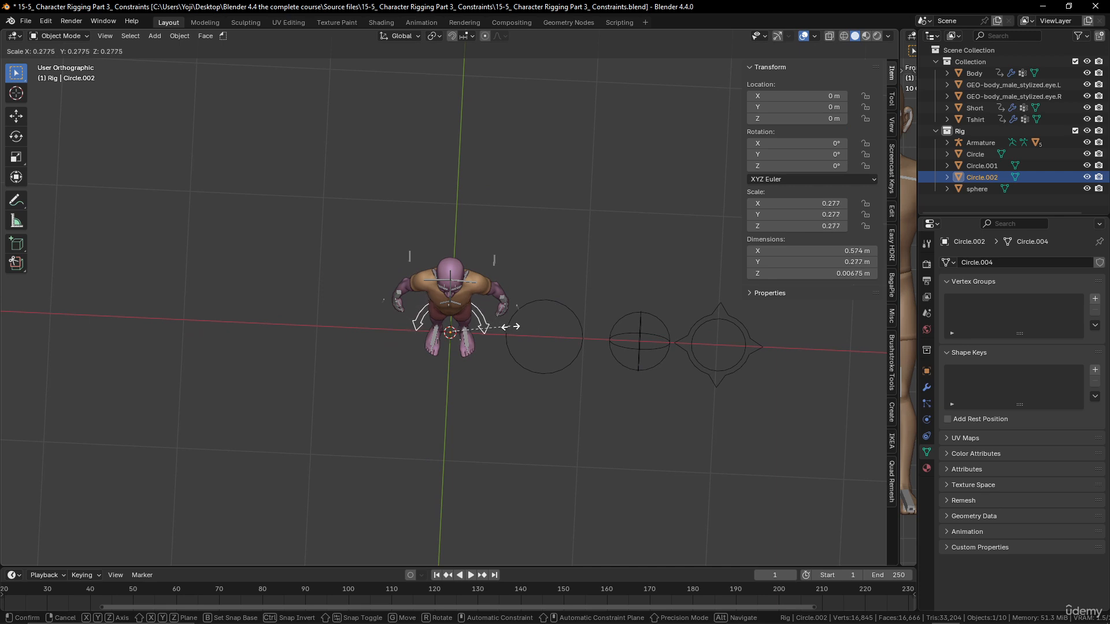
{"action": "left_click", "coordinate": [491, 327]}
{"action": "middle_click_drag", "start_coordinate": [492, 327], "coordinate": [408, 328], "text": "shift"}
{"action": "key", "text": "g"}
{"action": "key", "text": "x"}
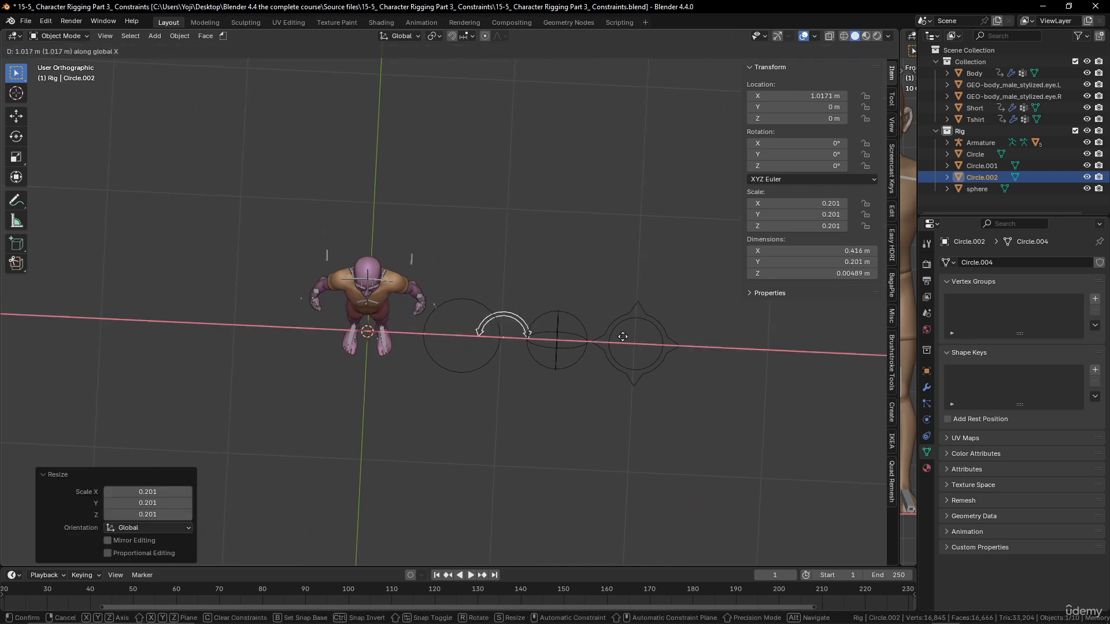
{"action": "left_click", "coordinate": [798, 349]}
Add a new mesh circle with 24 vertices and a 1 m radius at the world origin.
{"action": "scroll", "coordinate": [402, 318], "scroll_direction": "up", "scroll_amount": 3}
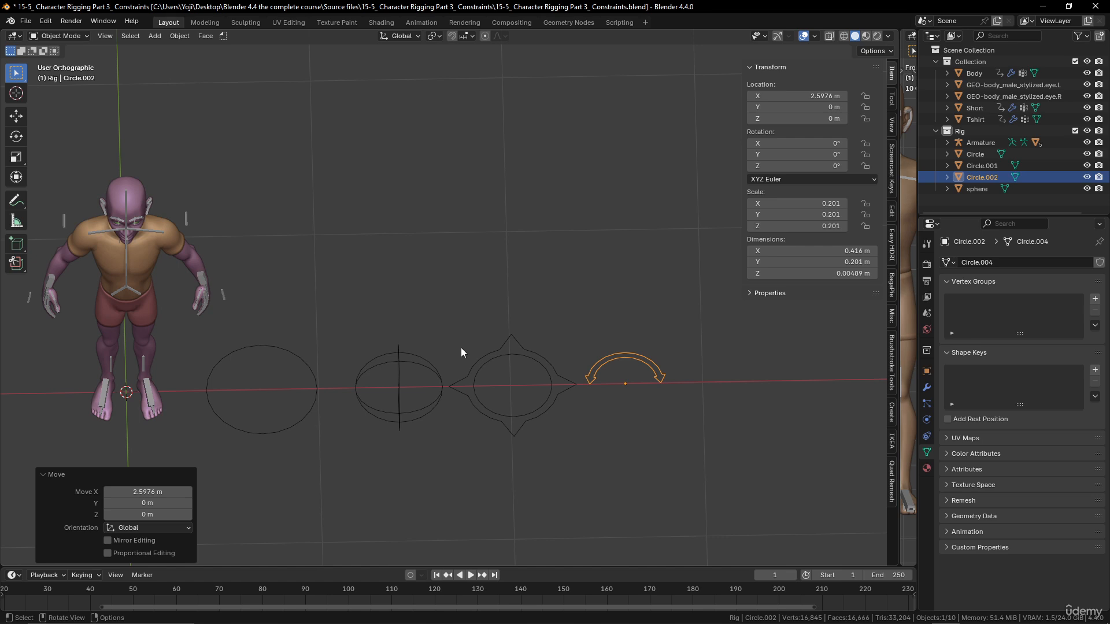
{"action": "middle_click_drag", "start_coordinate": [285, 391], "coordinate": [539, 312], "text": "shift"}
{"action": "scroll", "coordinate": [448, 370], "scroll_direction": "up", "scroll_amount": 2}
{"action": "mouse_move", "coordinate": [460, 319]}
{"action": "middle_mouse_down"}
{"action": "mouse_move", "coordinate": [445, 342]}
{"action": "mouse_move", "coordinate": [448, 313]}
{"action": "middle_mouse_up"}
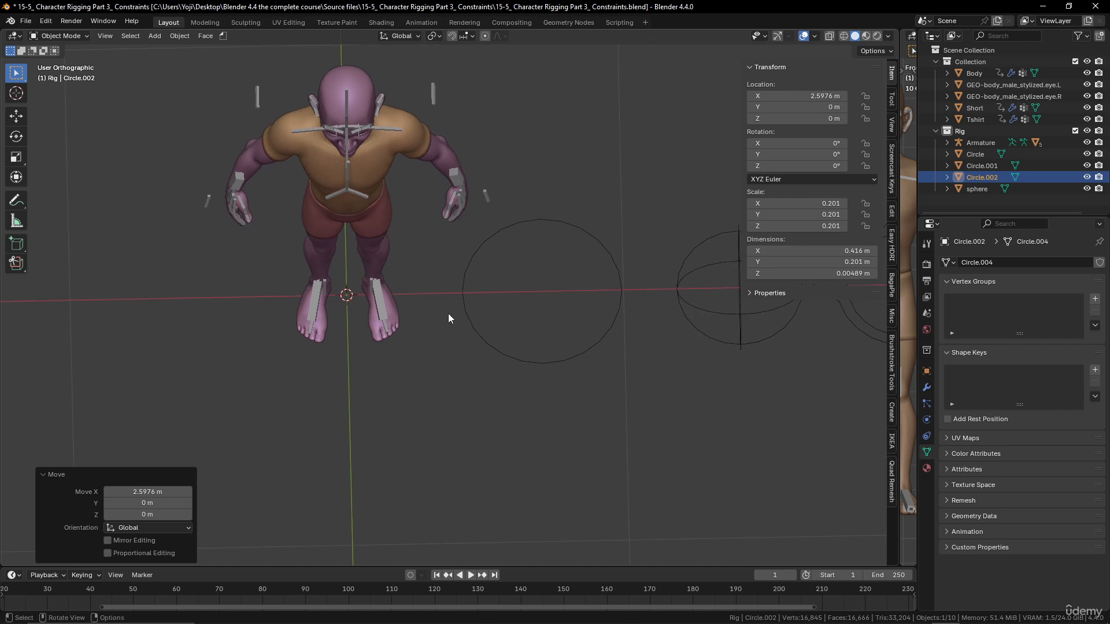
{"action": "key", "text": "shift+a"}
{"action": "mouse_move", "coordinate": [436, 296]}
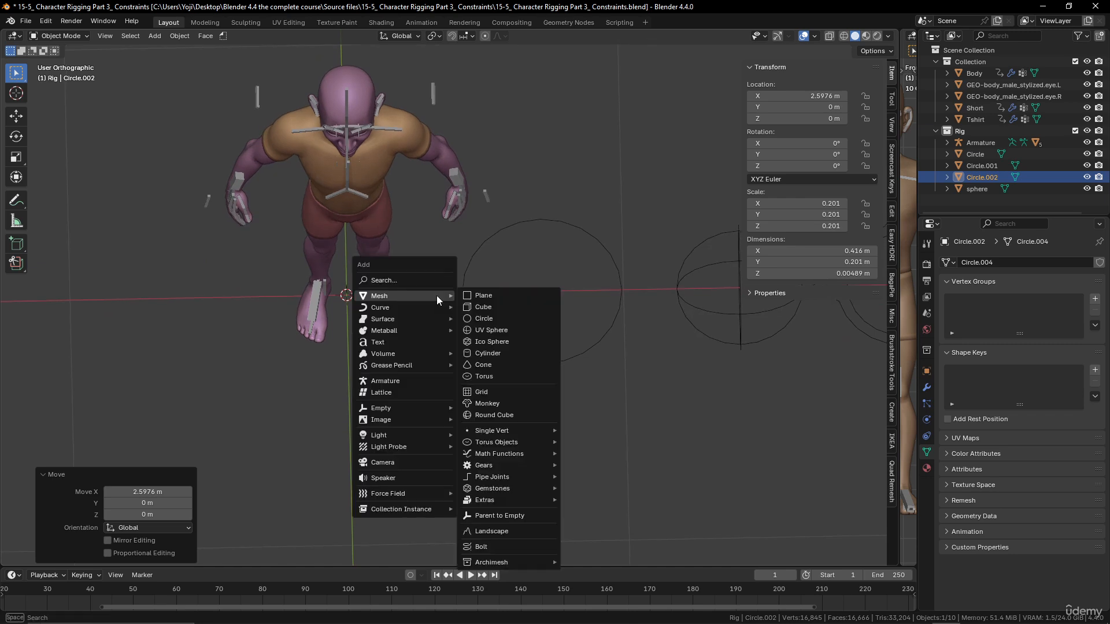
{"action": "left_click", "coordinate": [484, 318]}
{"action": "scroll", "coordinate": [427, 348], "scroll_direction": "down", "scroll_amount": 3}
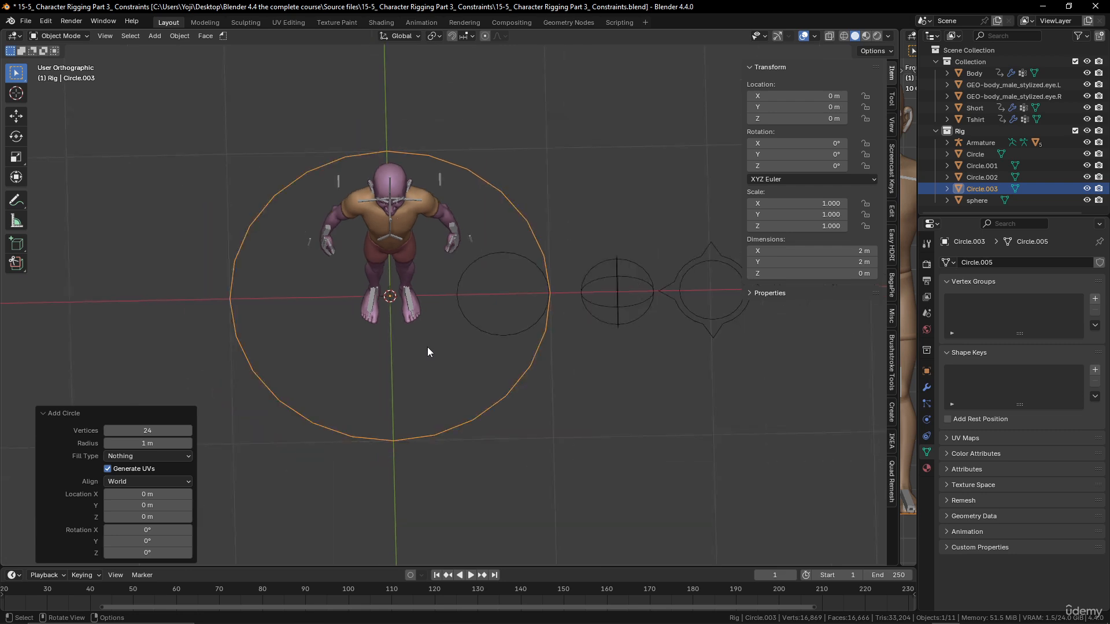
Extrude the rear half of the new circle about 1.25 m along Y.
{"action": "key", "text": "Tab"}
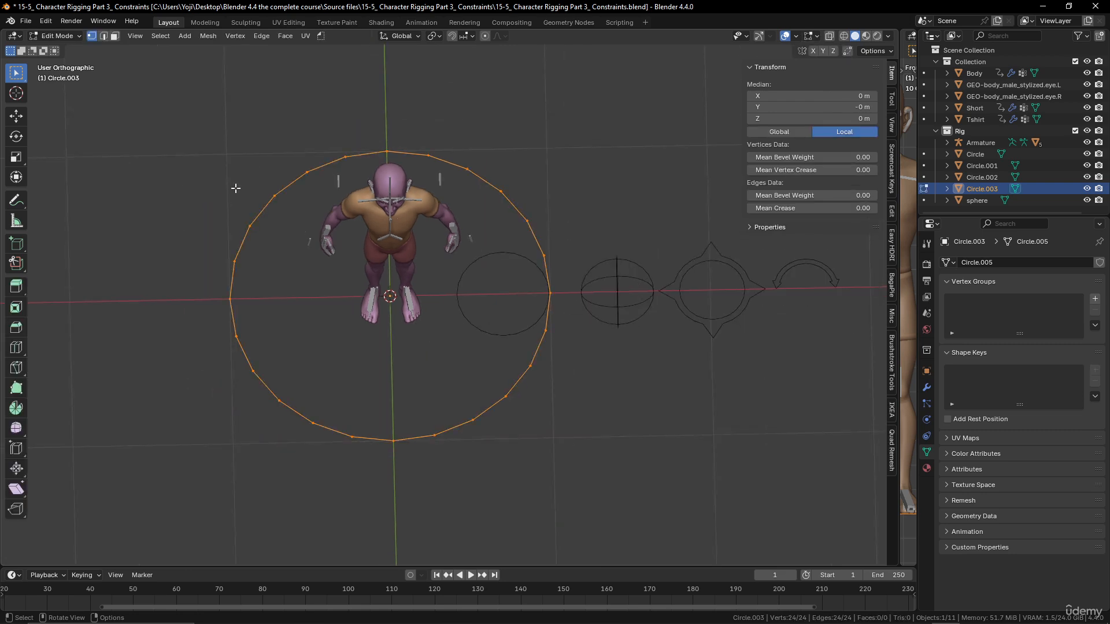
{"action": "left_click_drag", "start_coordinate": [163, 114], "coordinate": [573, 303]}
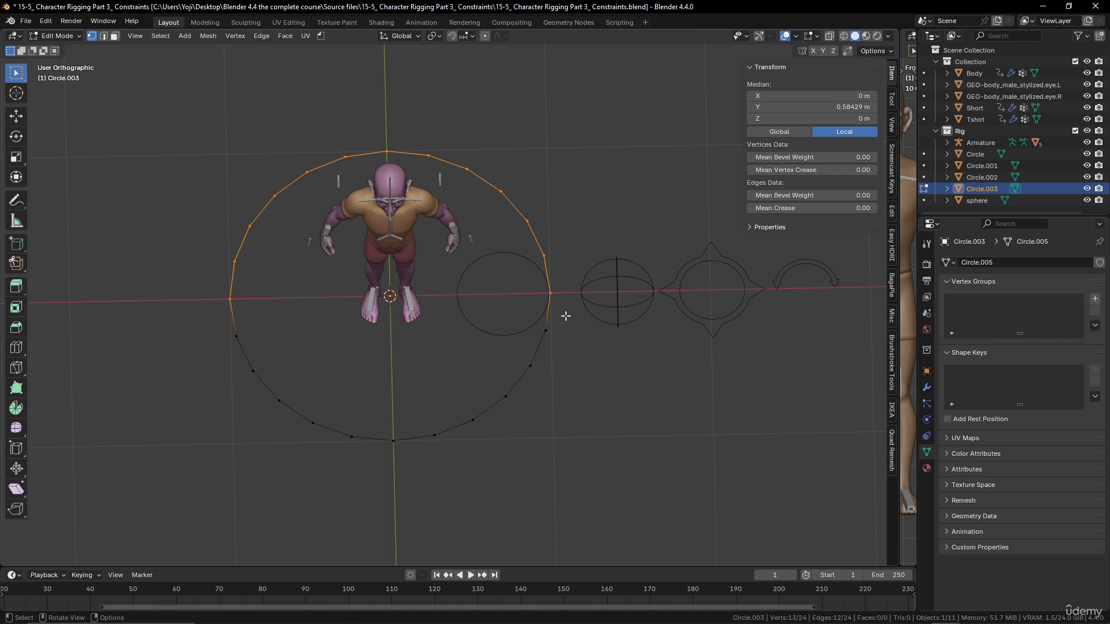
{"action": "key", "text": "e"}
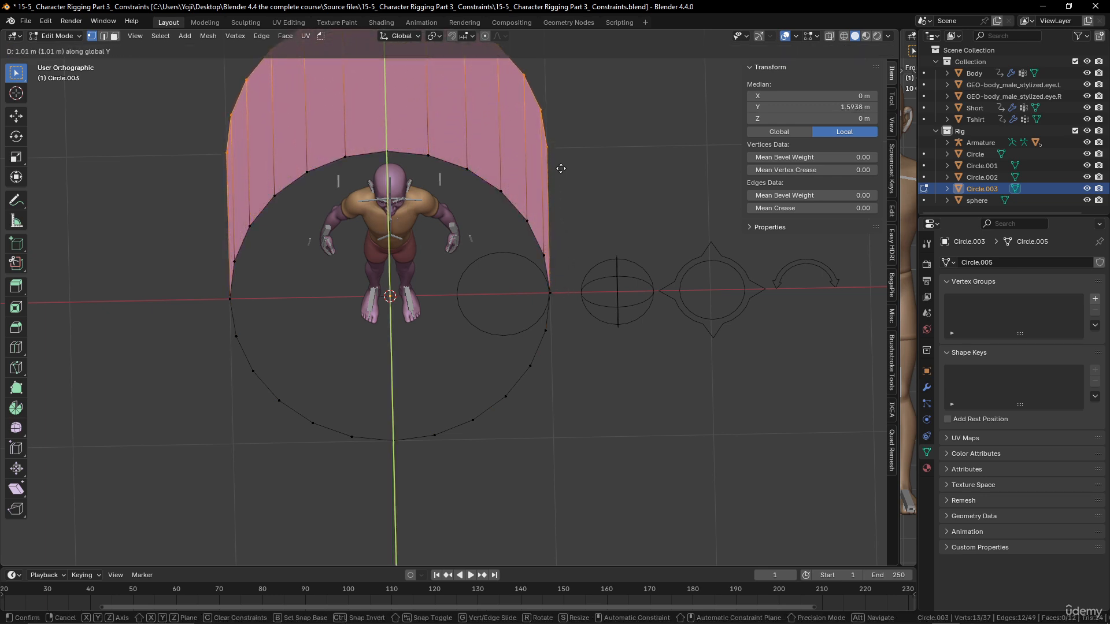
{"action": "left_click", "coordinate": [566, 135]}
{"action": "scroll", "coordinate": [520, 211], "scroll_direction": "down", "scroll_amount": 2}
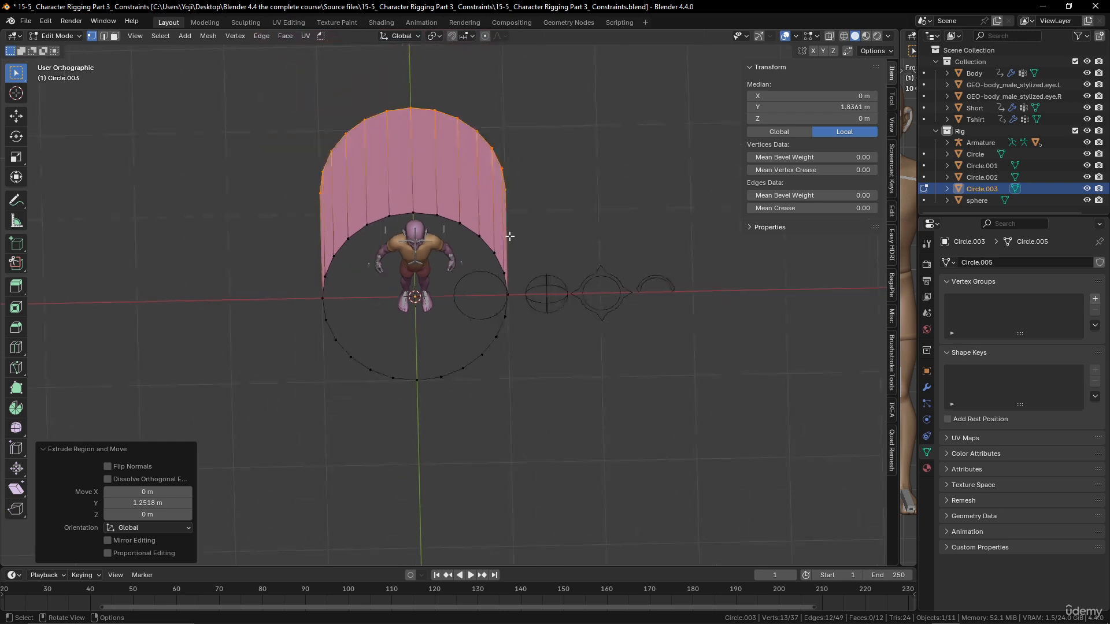
Scale the whole extruded circle mesh to about 0.844 along X.
{"action": "scroll", "coordinate": [503, 250], "scroll_direction": "up", "scroll_amount": 1}
{"action": "middle_click_drag", "start_coordinate": [503, 250], "coordinate": [512, 348]}
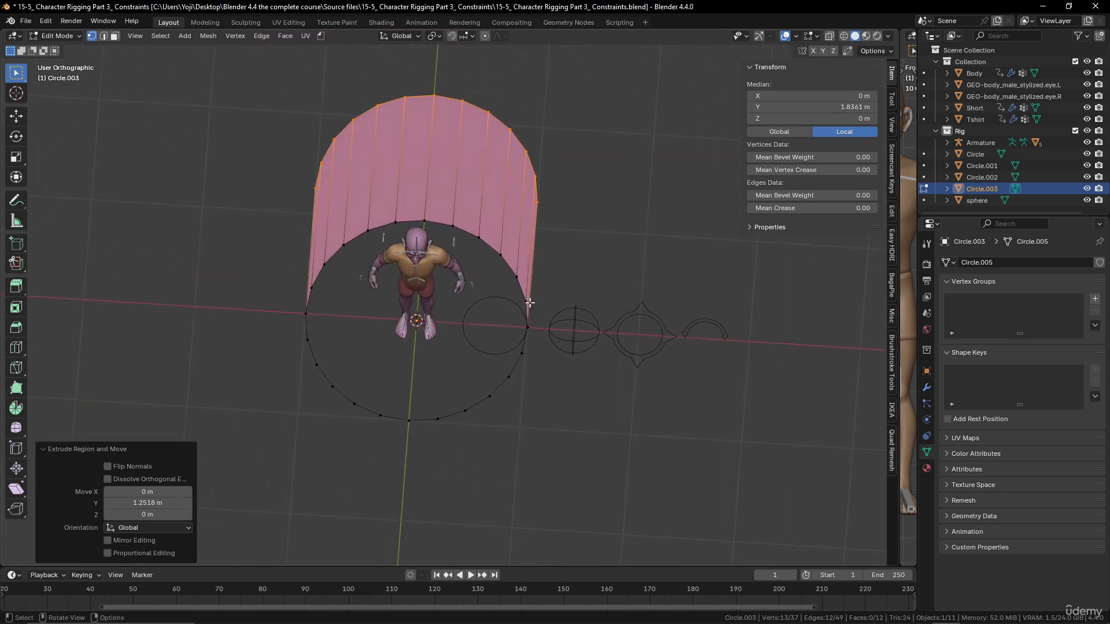
{"action": "key", "text": "a"}
{"action": "key", "text": "s"}
{"action": "key", "text": "y"}
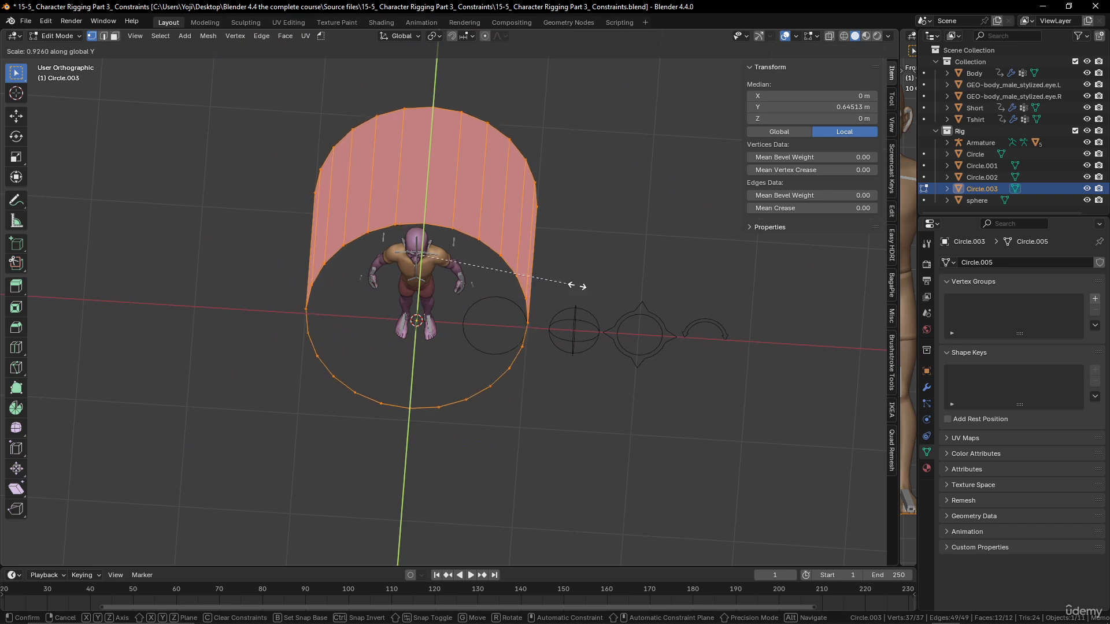
{"action": "key", "text": "x"}
{"action": "left_click", "coordinate": [518, 287]}
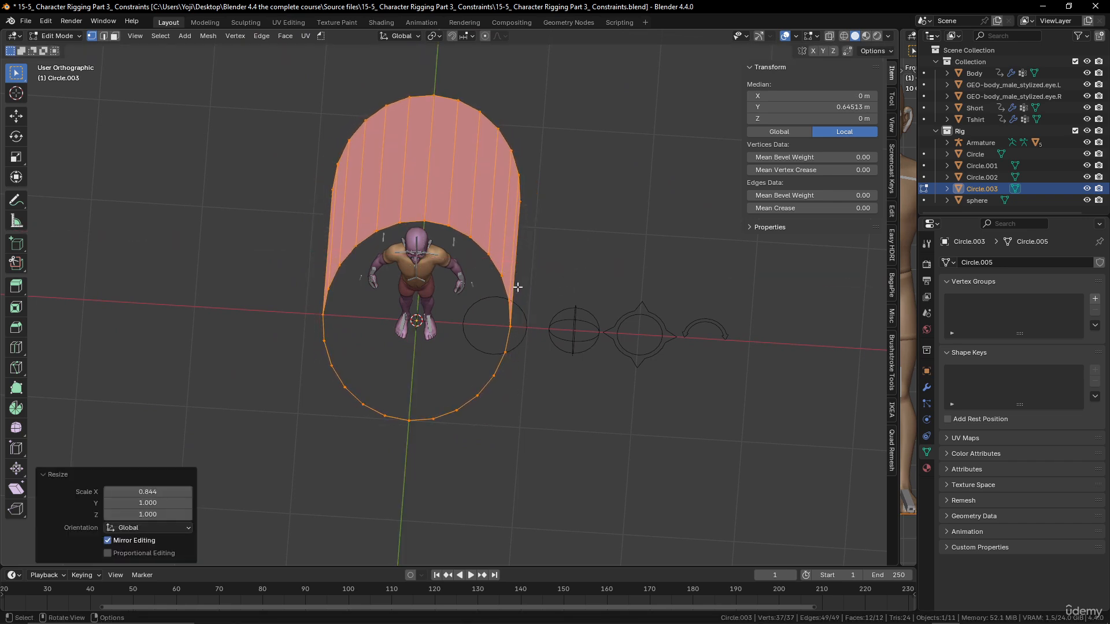
Delete the original rear arc's vertices between its two end points, leaving an open-centred capsule outline.
{"action": "left_click", "coordinate": [506, 300]}
{"action": "left_click", "coordinate": [426, 225], "text": "ctrl"}
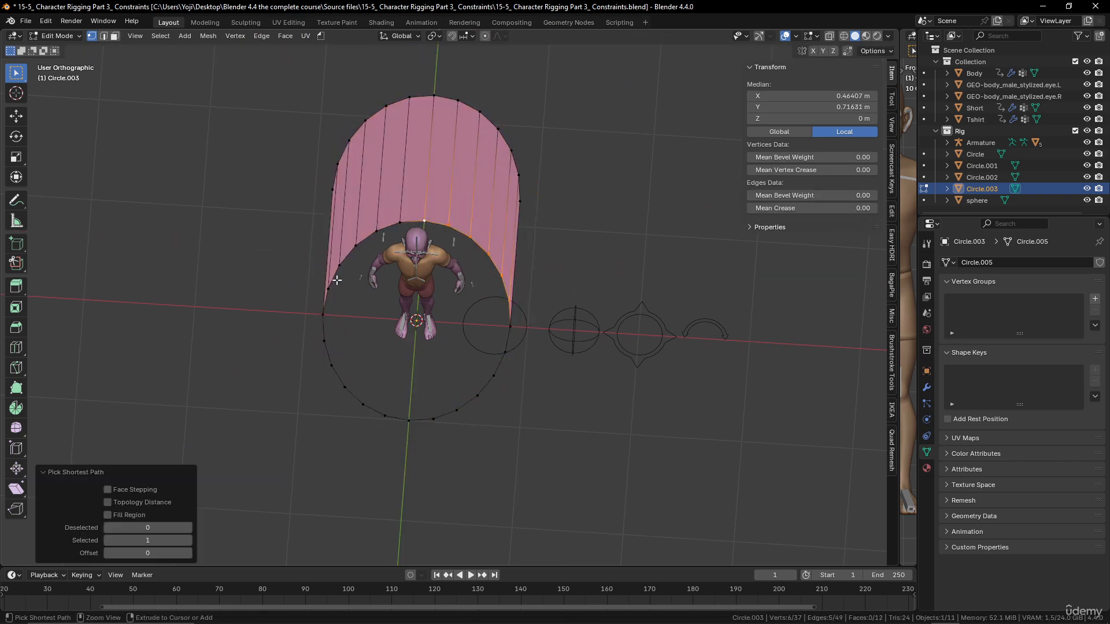
{"action": "left_click", "coordinate": [329, 286], "text": "ctrl"}
{"action": "key", "text": "x"}
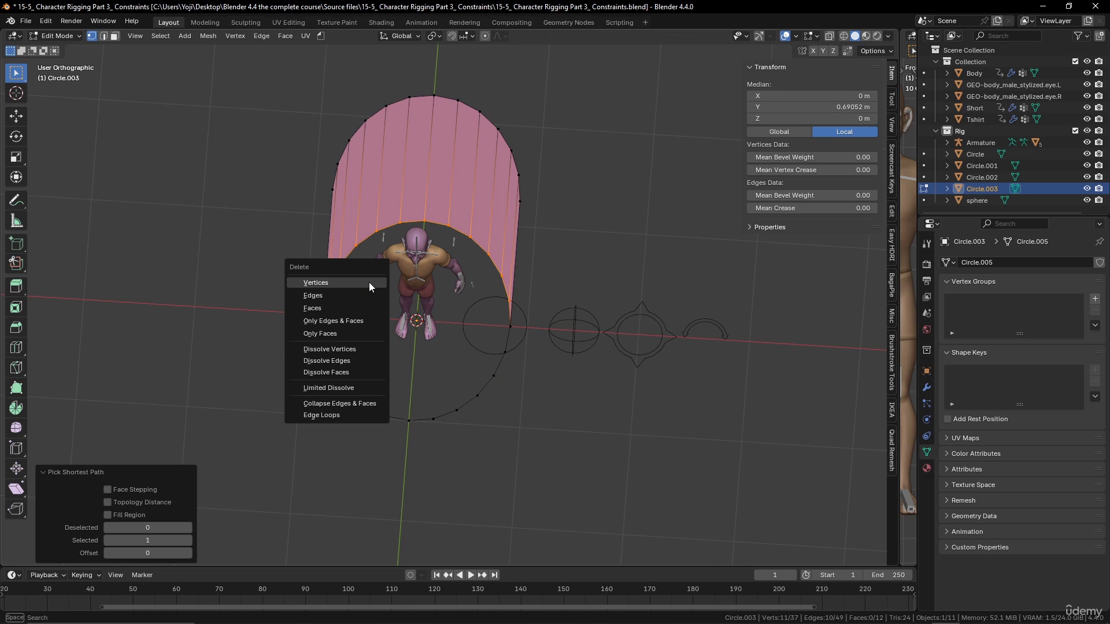
{"action": "left_click", "coordinate": [370, 283]}
{"action": "key", "text": "Tab"}
Move all of the capsule outline's vertices about -0.573 m along Y to roughly centre them on the object's origin.
{"action": "scroll", "coordinate": [471, 314], "scroll_direction": "down", "scroll_amount": 3}
{"action": "middle_click_drag", "start_coordinate": [486, 335], "coordinate": [535, 404]}
{"action": "key", "text": "Tab"}
{"action": "key", "text": "a"}
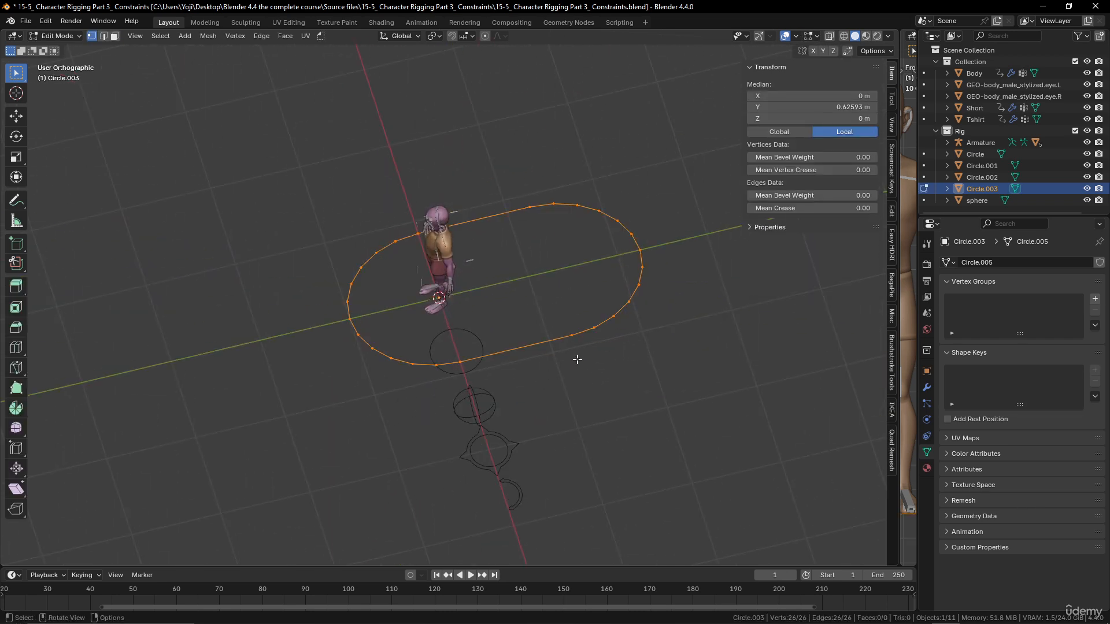
{"action": "key", "text": "g"}
{"action": "key", "text": "y"}
{"action": "left_click", "coordinate": [527, 375]}
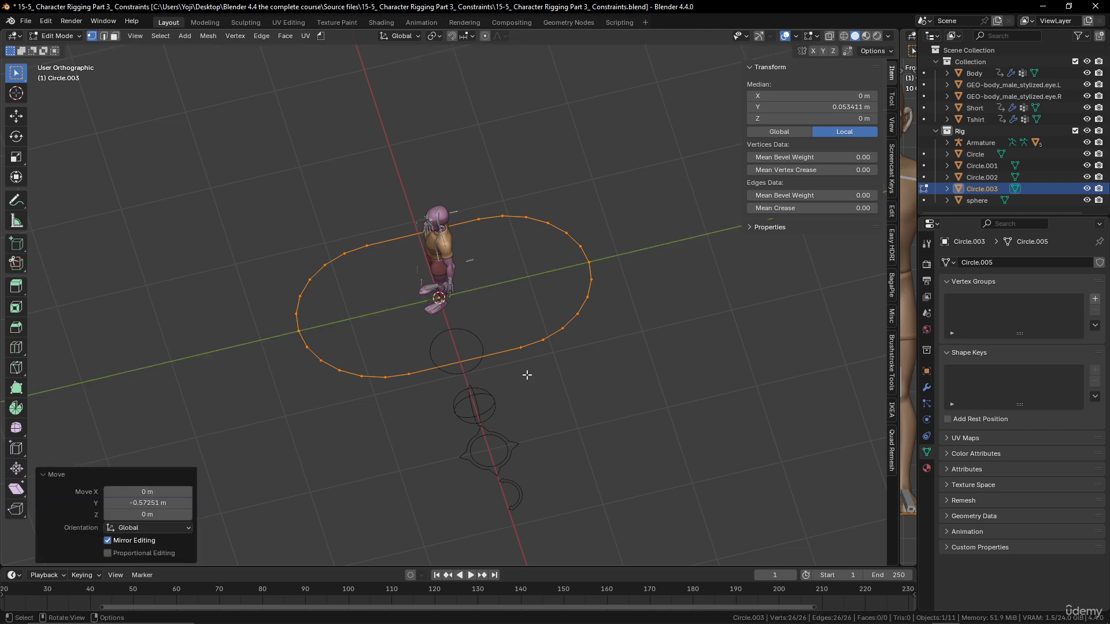
Scale the capsule object to about 0.204 and move it about 3.04 m along X, past the arrow arc.
{"action": "key", "text": "Tab"}
{"action": "key", "text": "s"}
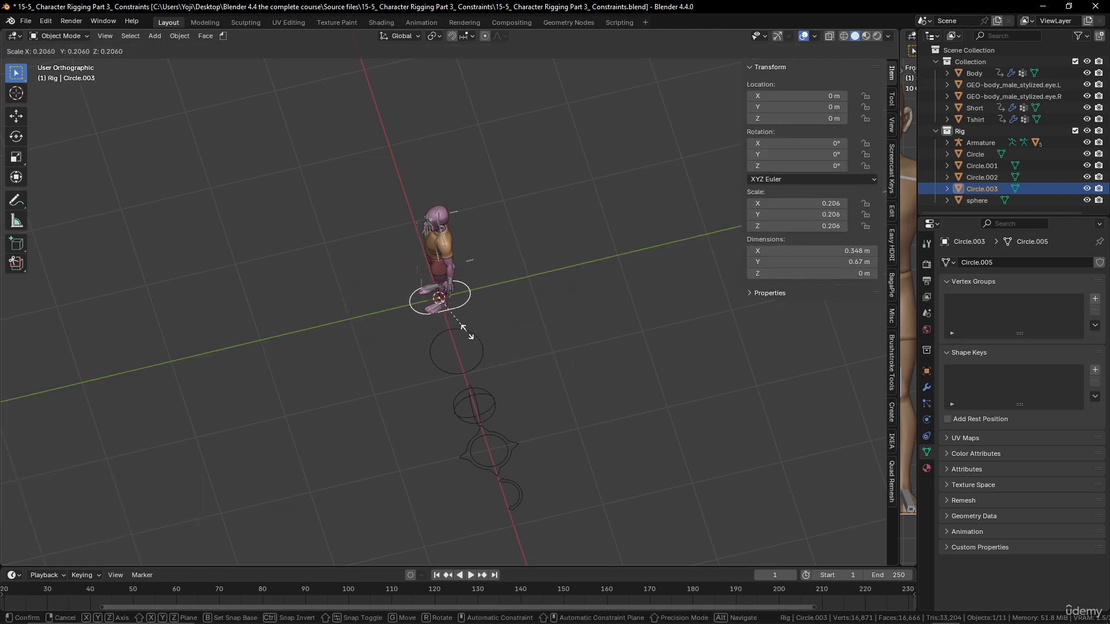
{"action": "left_click", "coordinate": [467, 331]}
{"action": "middle_click_drag", "start_coordinate": [422, 362], "coordinate": [314, 374]}
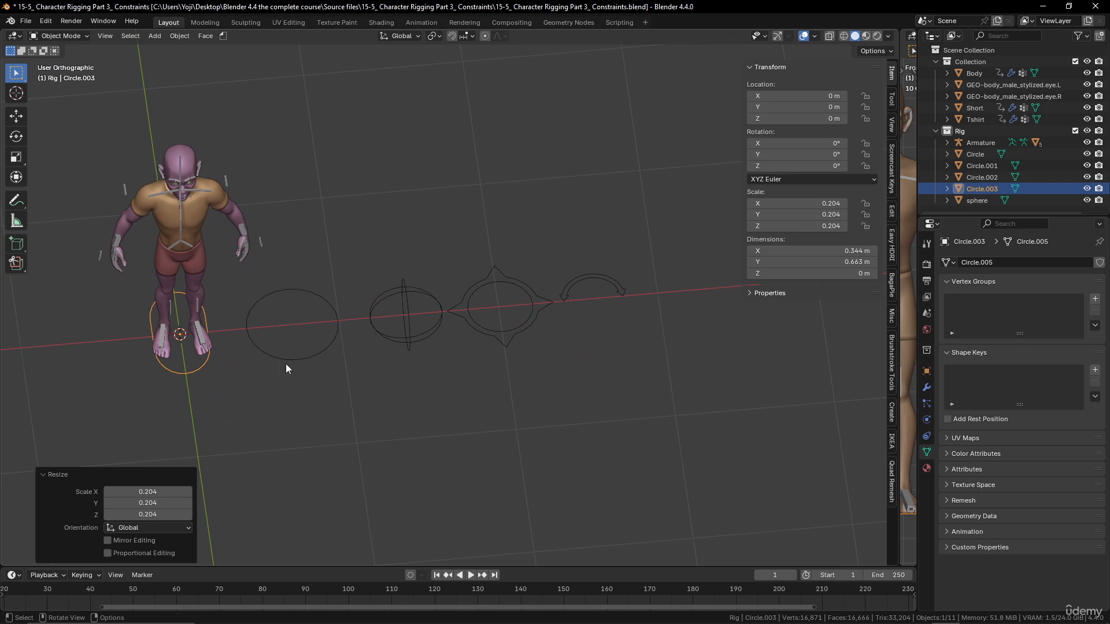
{"action": "key", "text": "g"}
{"action": "key", "text": "x"}
{"action": "left_click", "coordinate": [507, 384]}
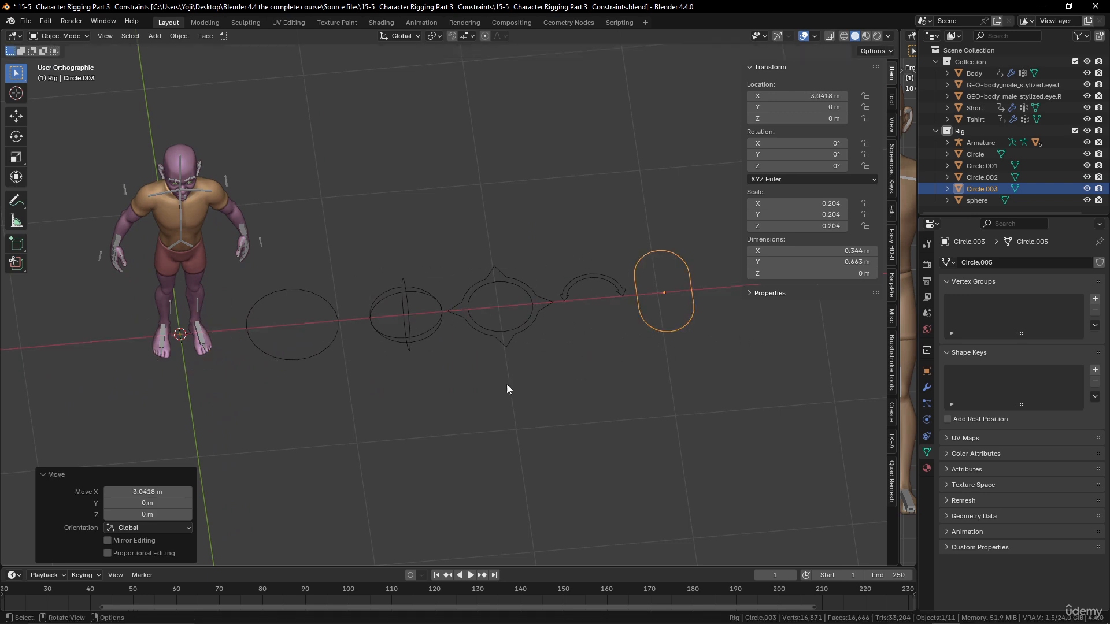
Put the armature in Edit Mode and select the left foot bone.
{"action": "middle_click_drag", "start_coordinate": [506, 384], "coordinate": [440, 378]}
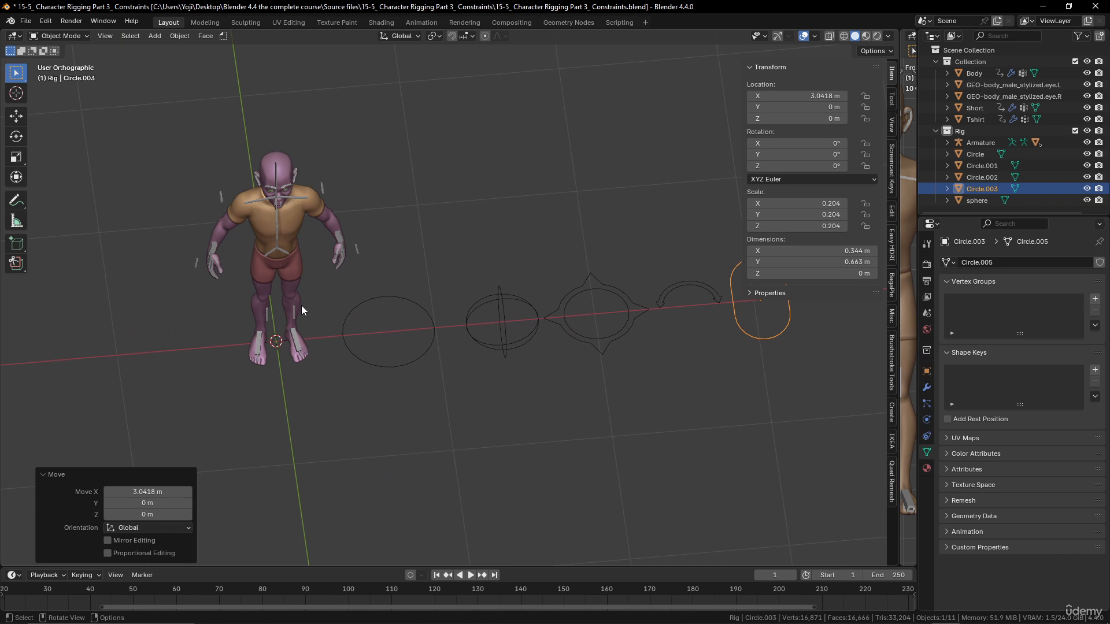
{"action": "scroll", "coordinate": [354, 309], "scroll_direction": "up", "scroll_amount": 3}
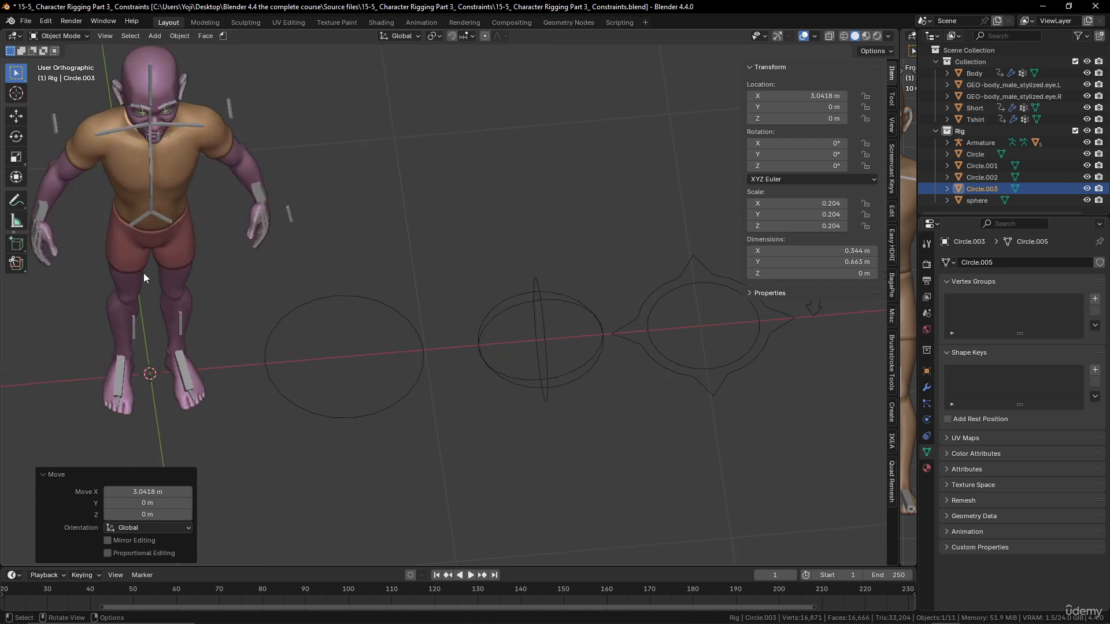
{"action": "middle_click_drag", "start_coordinate": [250, 210], "coordinate": [222, 160]}
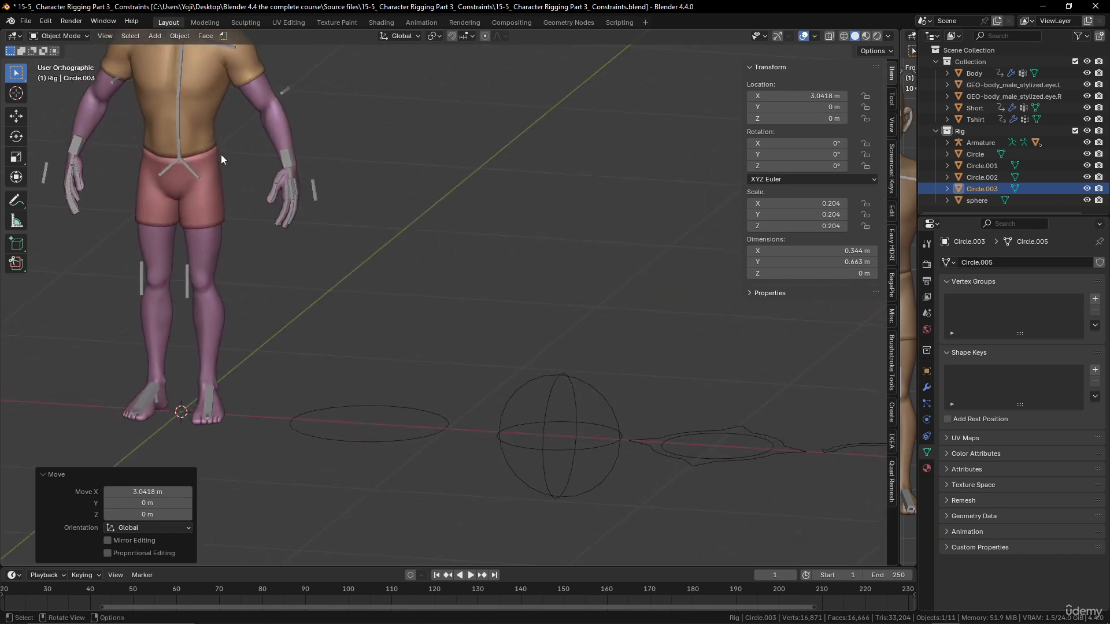
{"action": "middle_click_drag", "start_coordinate": [287, 238], "coordinate": [454, 278], "text": "shift"}
{"action": "middle_click_drag", "start_coordinate": [454, 279], "coordinate": [506, 343]}
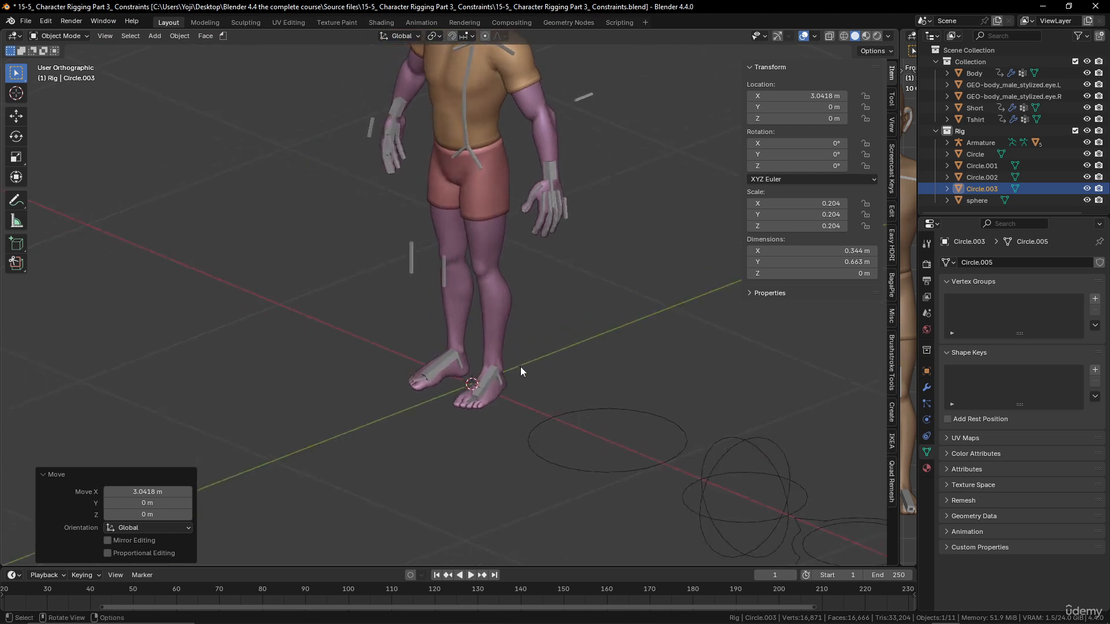
{"action": "scroll", "coordinate": [520, 373], "scroll_direction": "up", "scroll_amount": 2}
{"action": "left_click", "coordinate": [508, 415]}
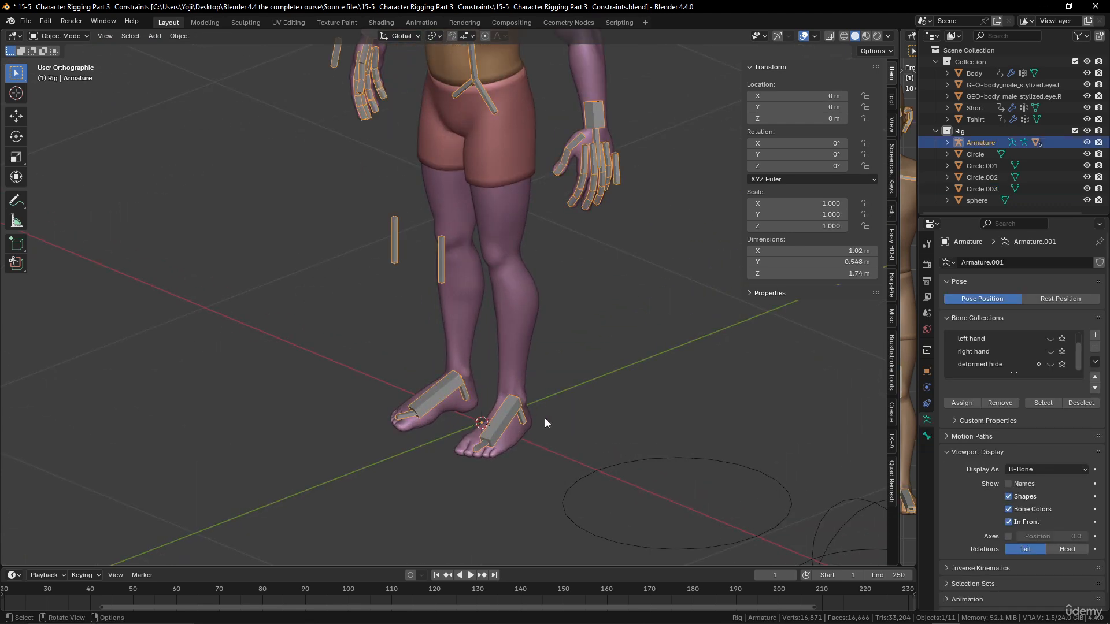
{"action": "key", "text": "Tab"}
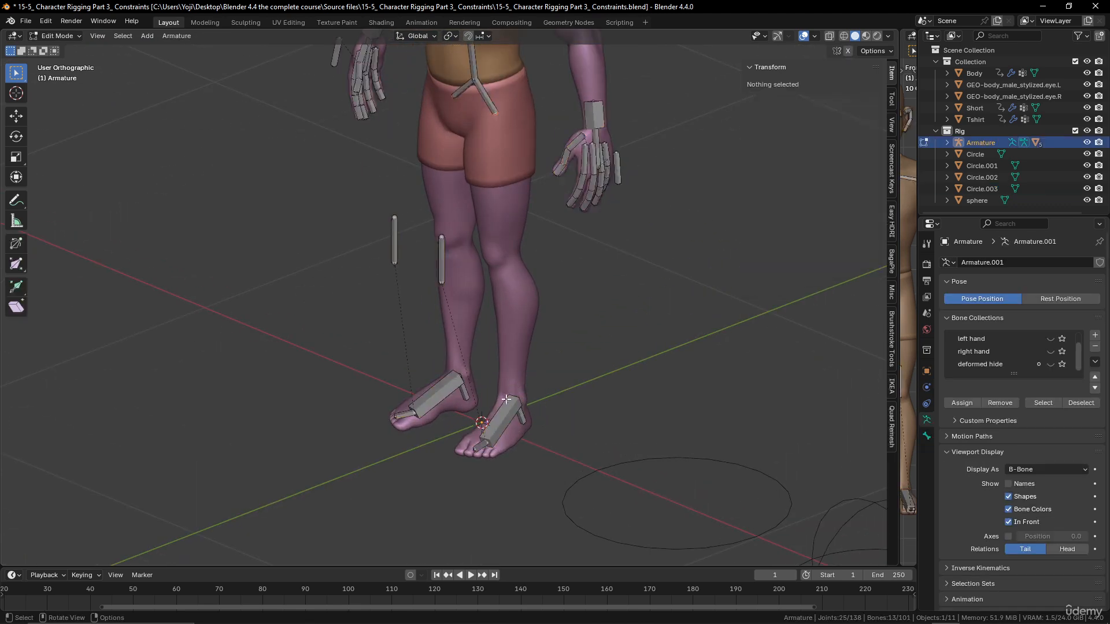
{"action": "left_click", "coordinate": [504, 411]}
{"action": "scroll", "coordinate": [520, 376], "scroll_direction": "down", "scroll_amount": 2}
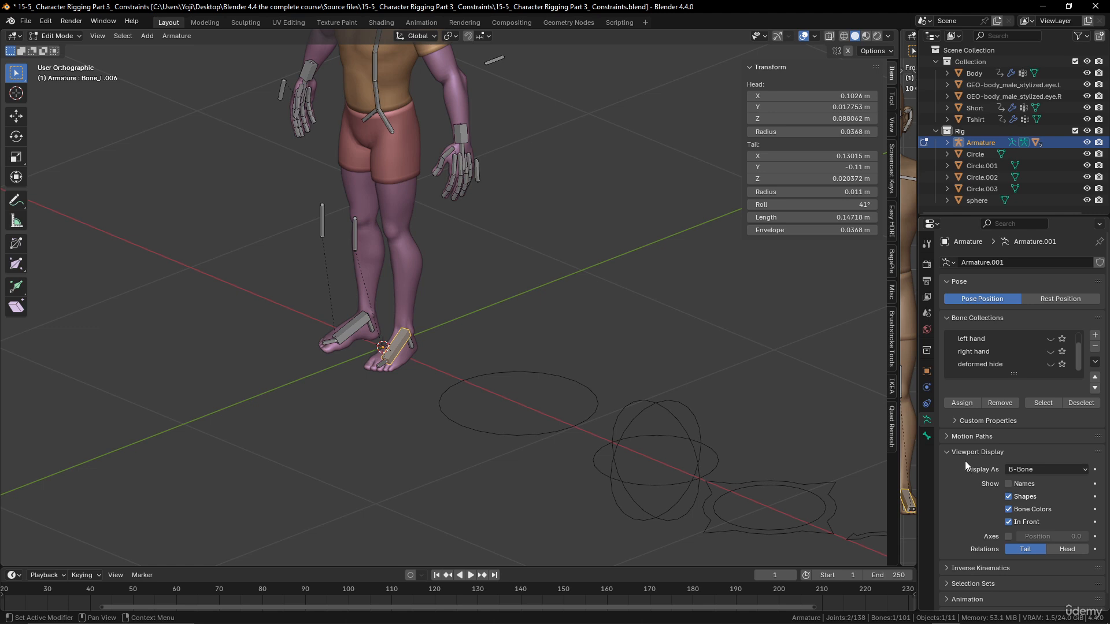
Switch the armature to Pose Mode and show the left foot bone's viewport display and custom shape settings.
{"action": "left_click", "coordinate": [927, 437]}
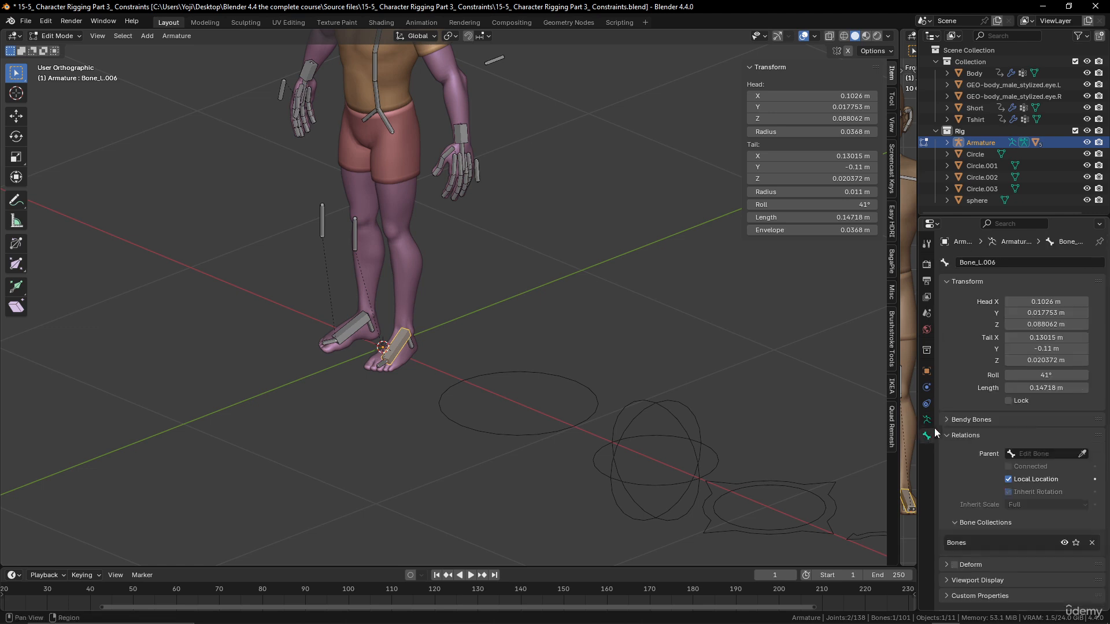
{"action": "left_click", "coordinate": [949, 580]}
{"action": "scroll", "coordinate": [996, 487], "scroll_direction": "down", "scroll_amount": 2}
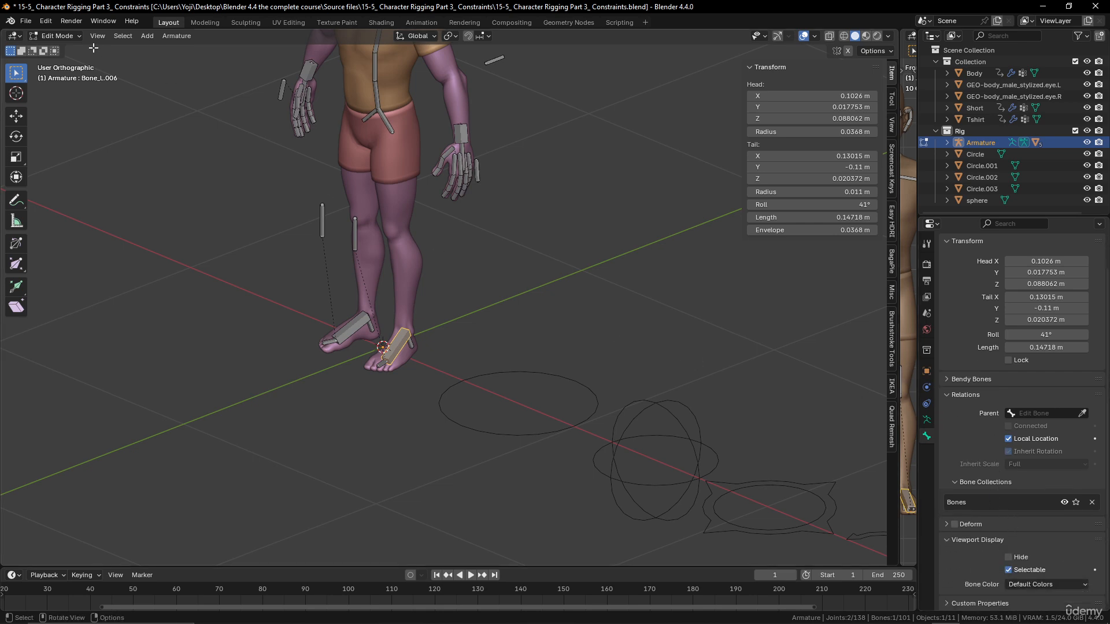
{"action": "left_click", "coordinate": [58, 36]}
{"action": "left_click", "coordinate": [64, 70]}
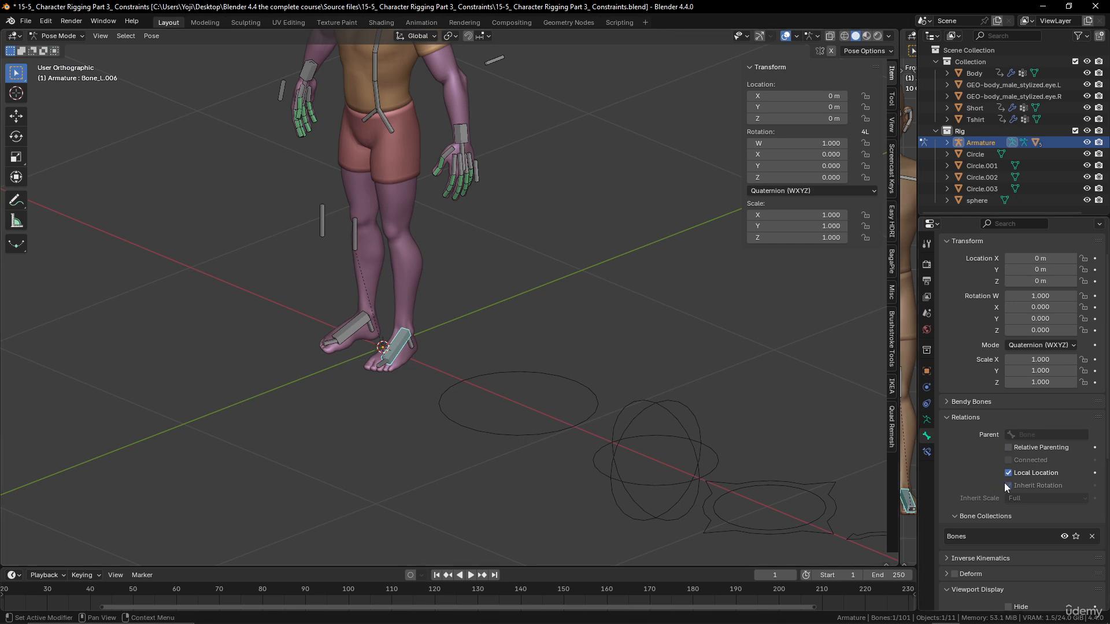
{"action": "scroll", "coordinate": [1005, 487], "scroll_direction": "down", "scroll_amount": 8}
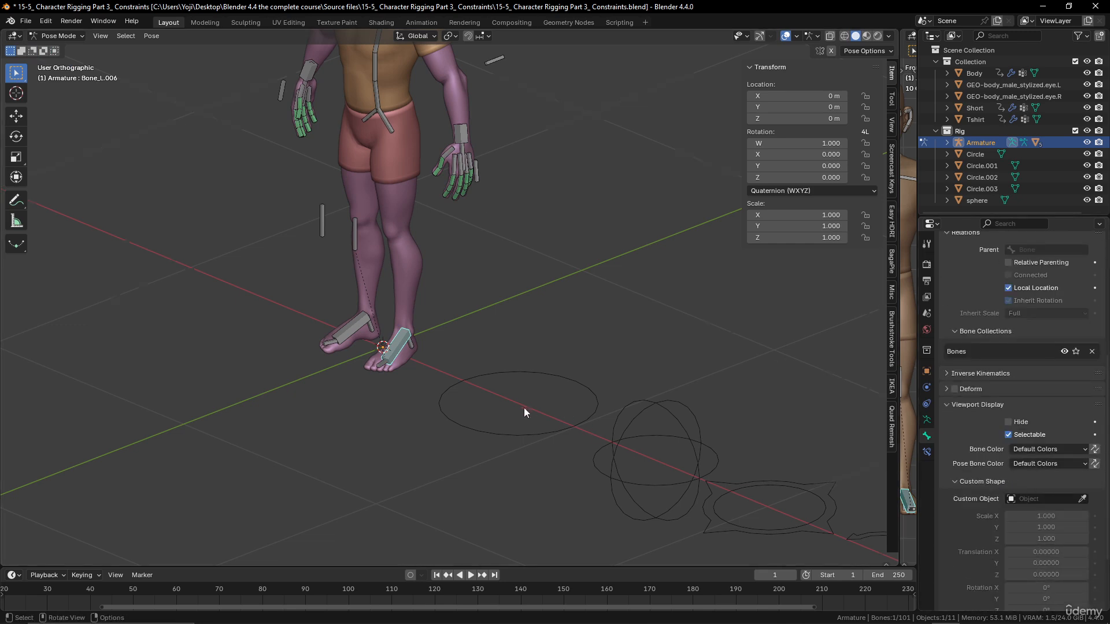
Assign the capsule outline Circle.003 as the left foot bone's custom shape object.
{"action": "scroll", "coordinate": [524, 408], "scroll_direction": "down", "scroll_amount": 2}
{"action": "scroll", "coordinate": [508, 404], "scroll_direction": "up", "scroll_amount": 5}
{"action": "scroll", "coordinate": [505, 416], "scroll_direction": "down", "scroll_amount": 6}
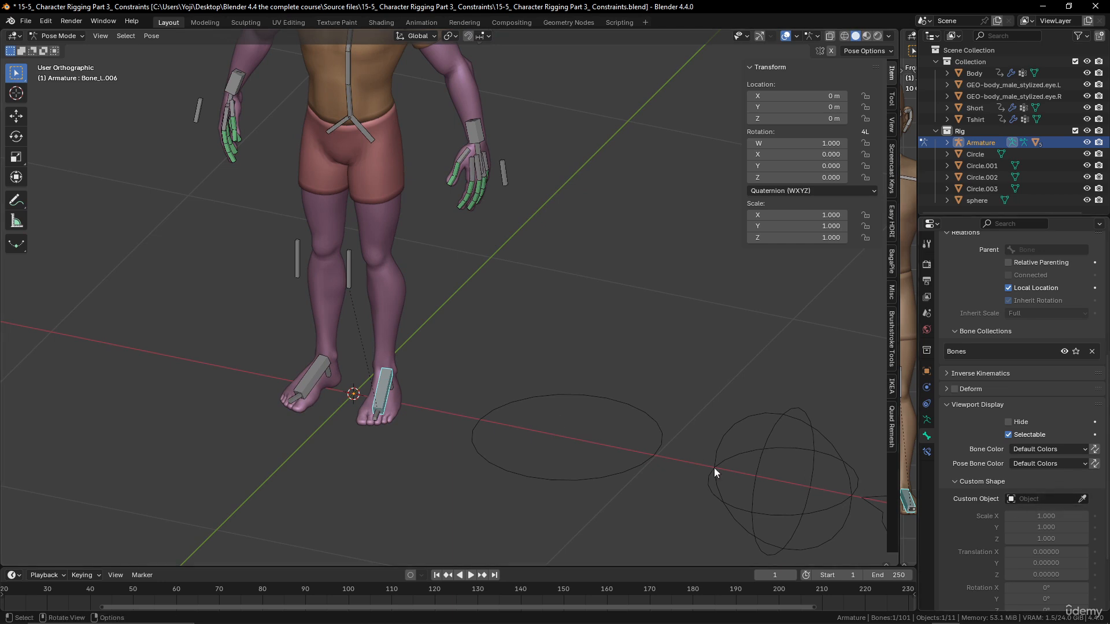
{"action": "scroll", "coordinate": [636, 451], "scroll_direction": "down", "scroll_amount": 4}
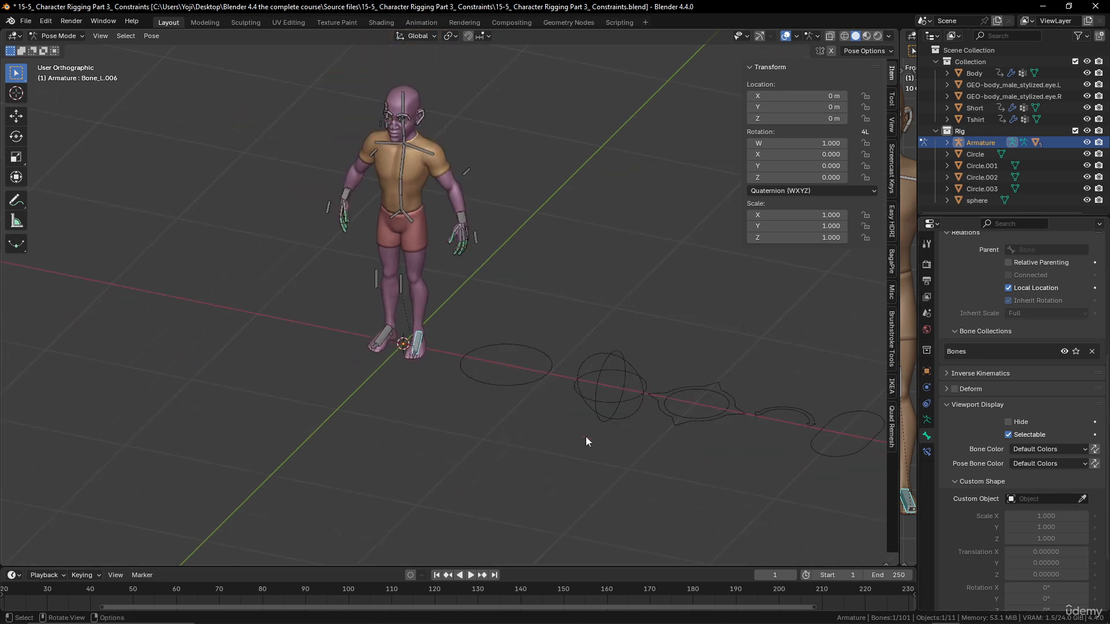
{"action": "left_click", "coordinate": [1082, 499]}
{"action": "left_click", "coordinate": [865, 444]}
{"action": "scroll", "coordinate": [525, 448], "scroll_direction": "up", "scroll_amount": 4}
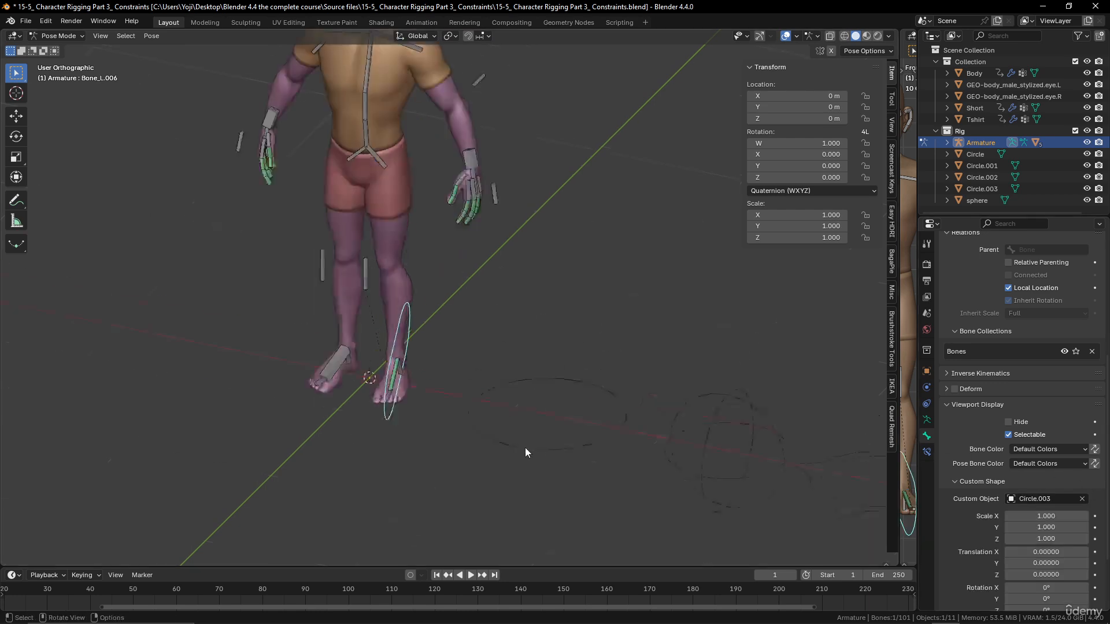
{"action": "middle_click_drag", "start_coordinate": [443, 408], "coordinate": [460, 412]}
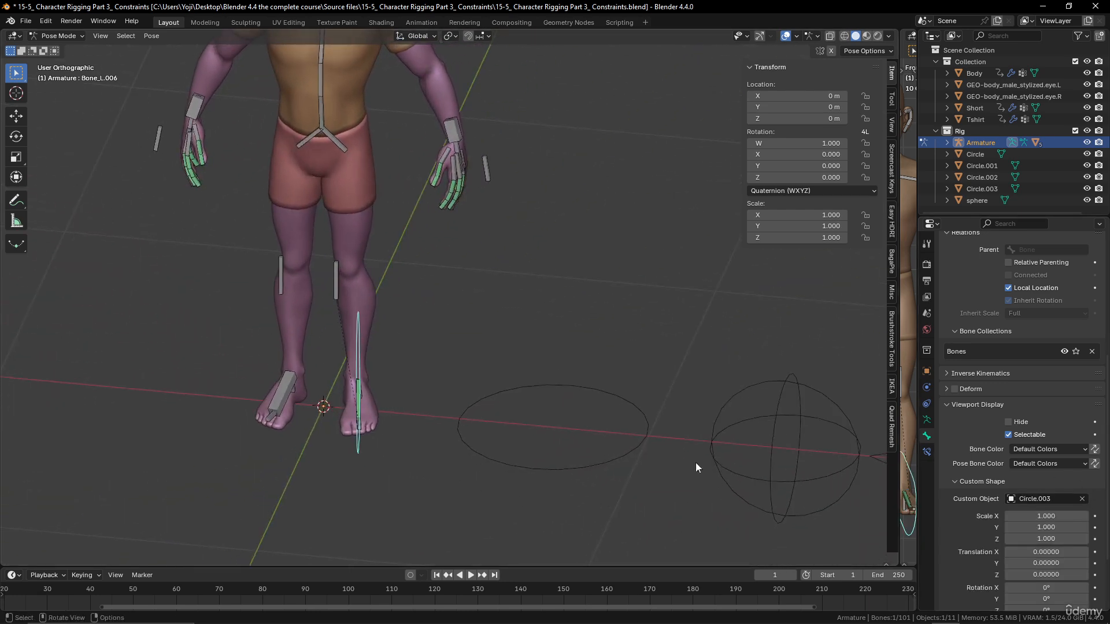
Select the right foot bone and assign the capsule outline Circle.003 as its custom shape object.
{"action": "left_click", "coordinate": [272, 388]}
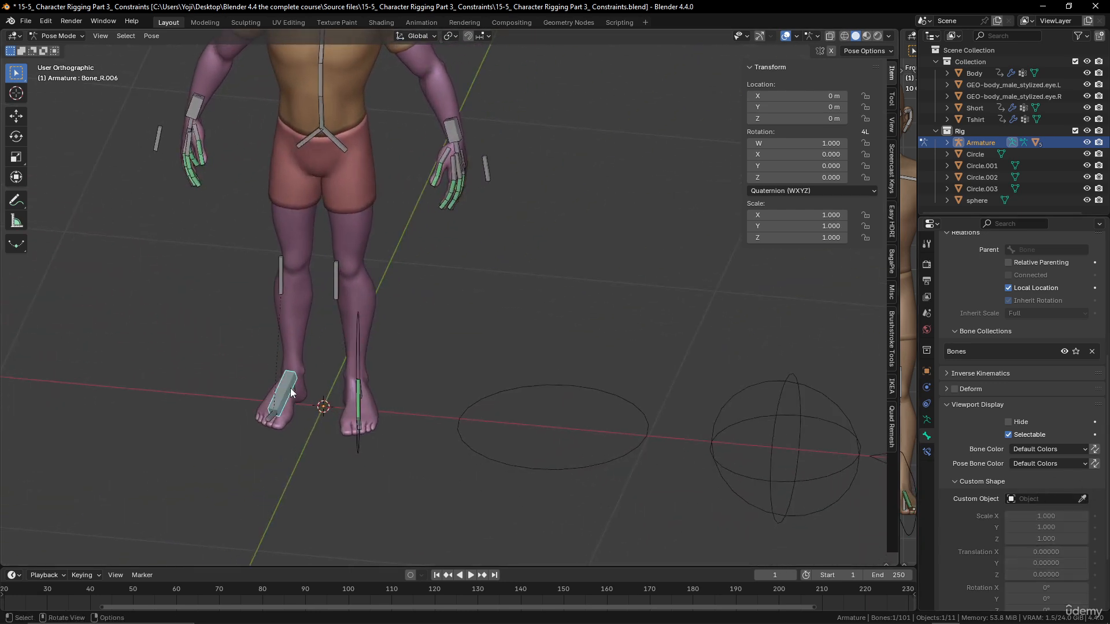
{"action": "left_click", "coordinate": [1082, 498]}
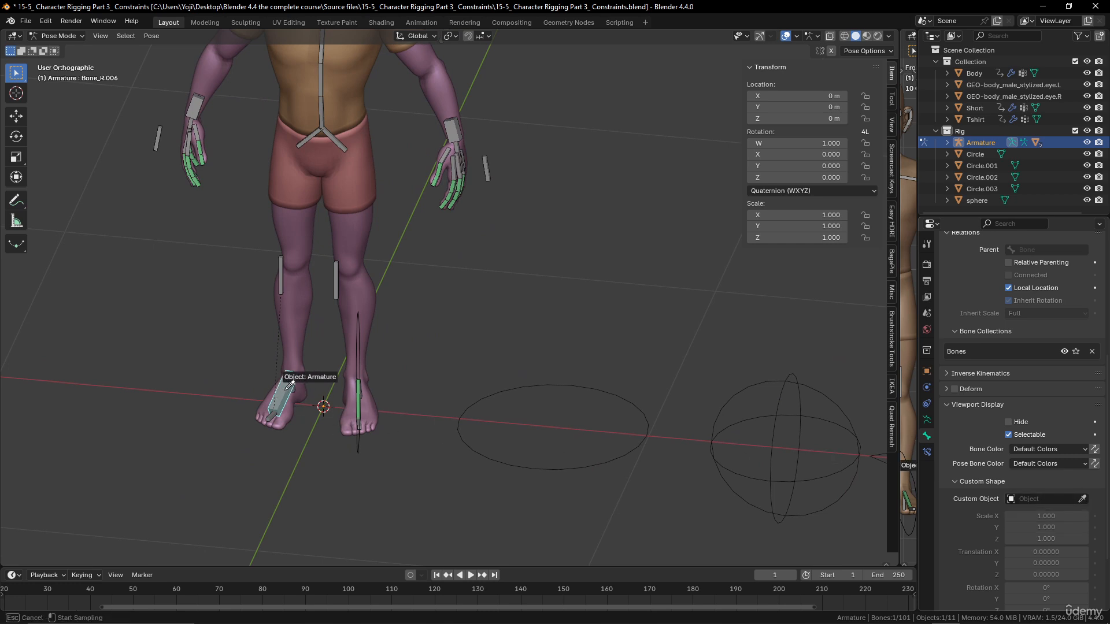
{"action": "key", "text": "Escape"}
{"action": "middle_click_drag", "start_coordinate": [705, 440], "coordinate": [671, 437]}
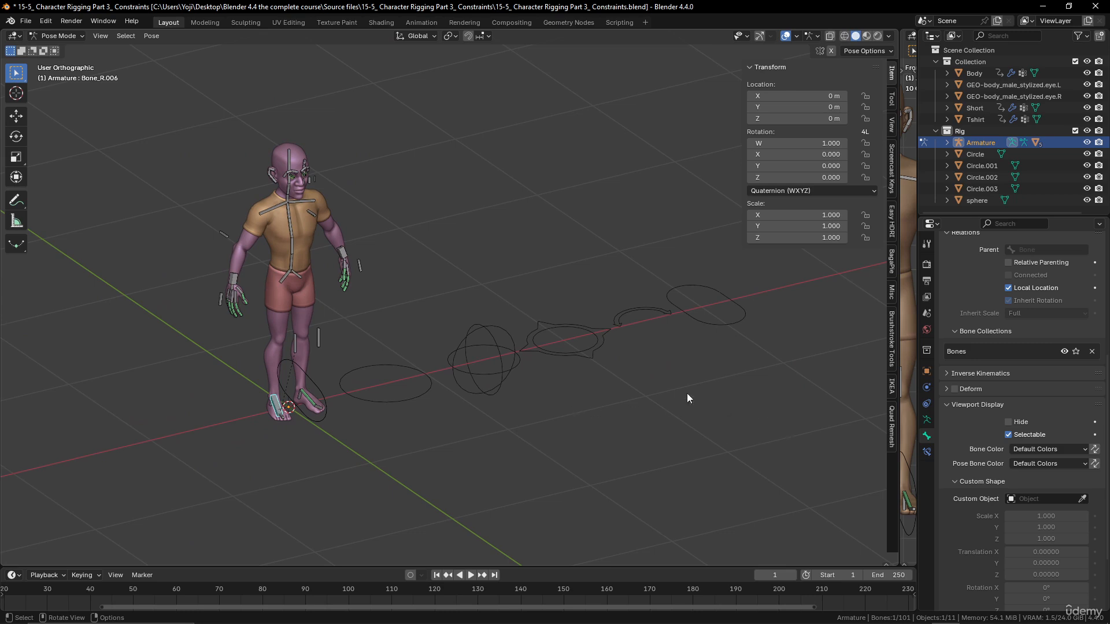
{"action": "left_click", "coordinate": [1077, 497]}
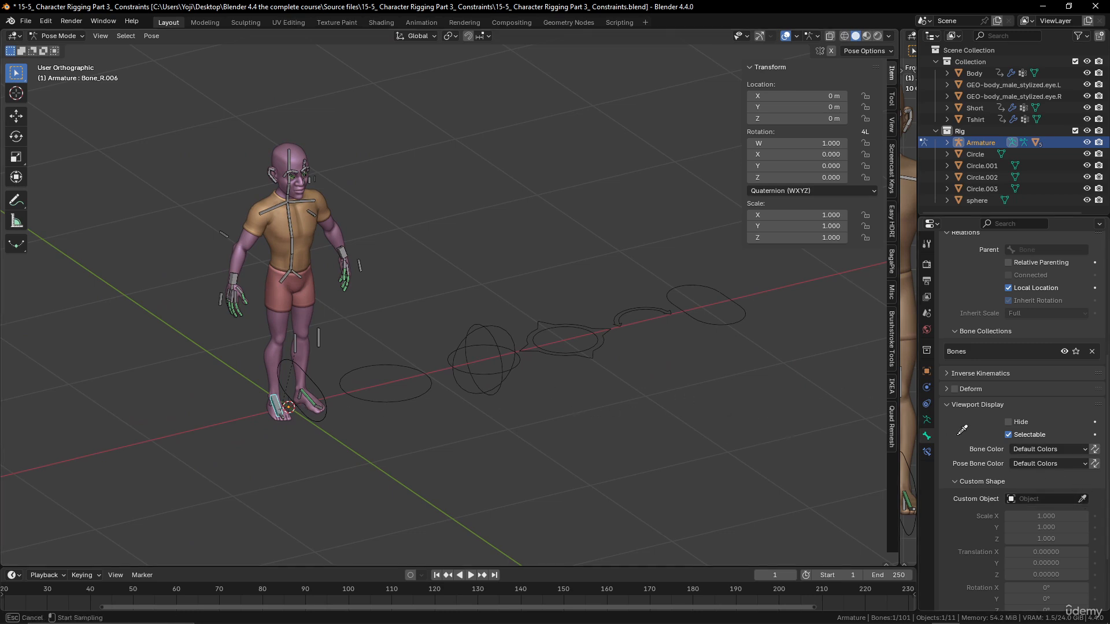
{"action": "left_click", "coordinate": [741, 316]}
{"action": "scroll", "coordinate": [425, 443], "scroll_direction": "up", "scroll_amount": 4}
{"action": "middle_click_drag", "start_coordinate": [253, 445], "coordinate": [424, 307], "text": "shift"}
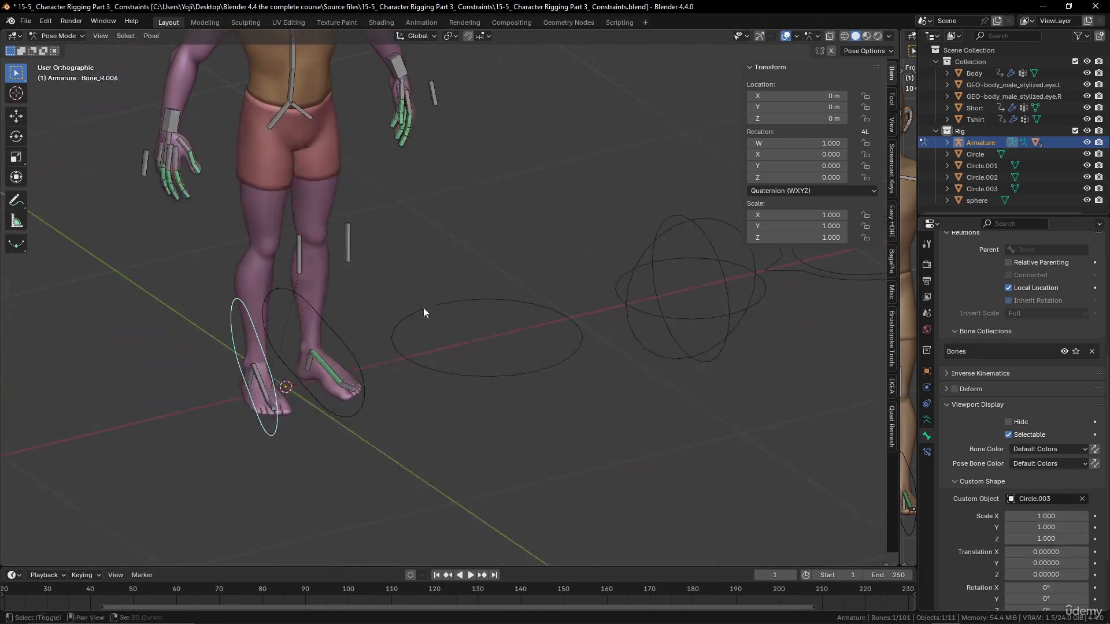
Set the left foot bone's custom shape scale to 0.5 on X, Y and Z.
{"action": "left_click", "coordinate": [342, 332]}
{"action": "middle_click_drag", "start_coordinate": [663, 428], "coordinate": [652, 425]}
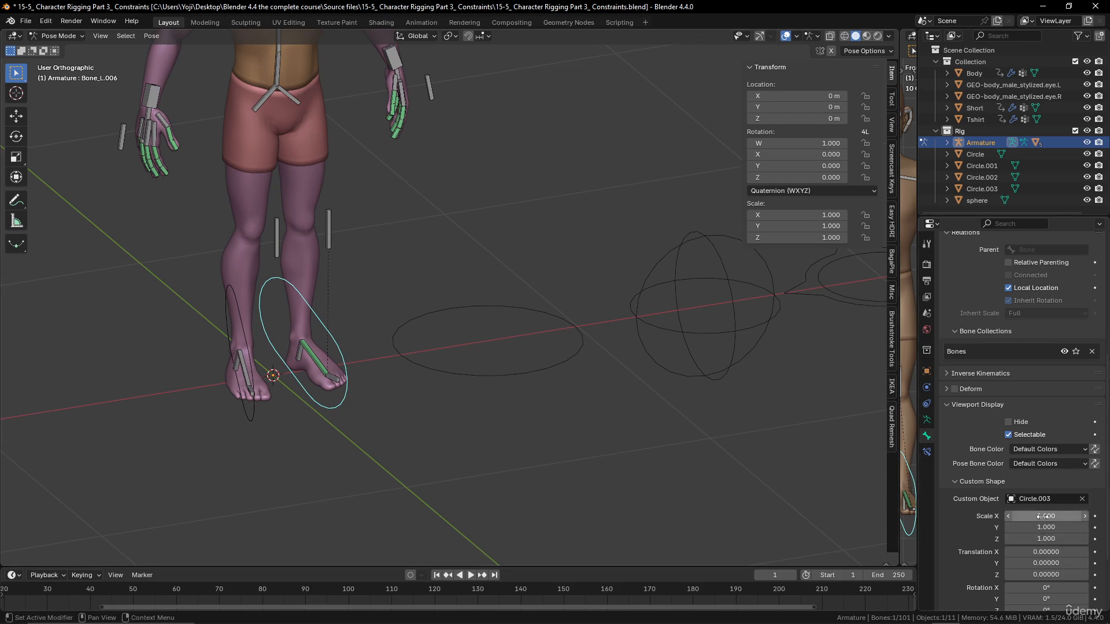
{"action": "left_click_drag", "start_coordinate": [1044, 516], "coordinate": [1044, 552]}
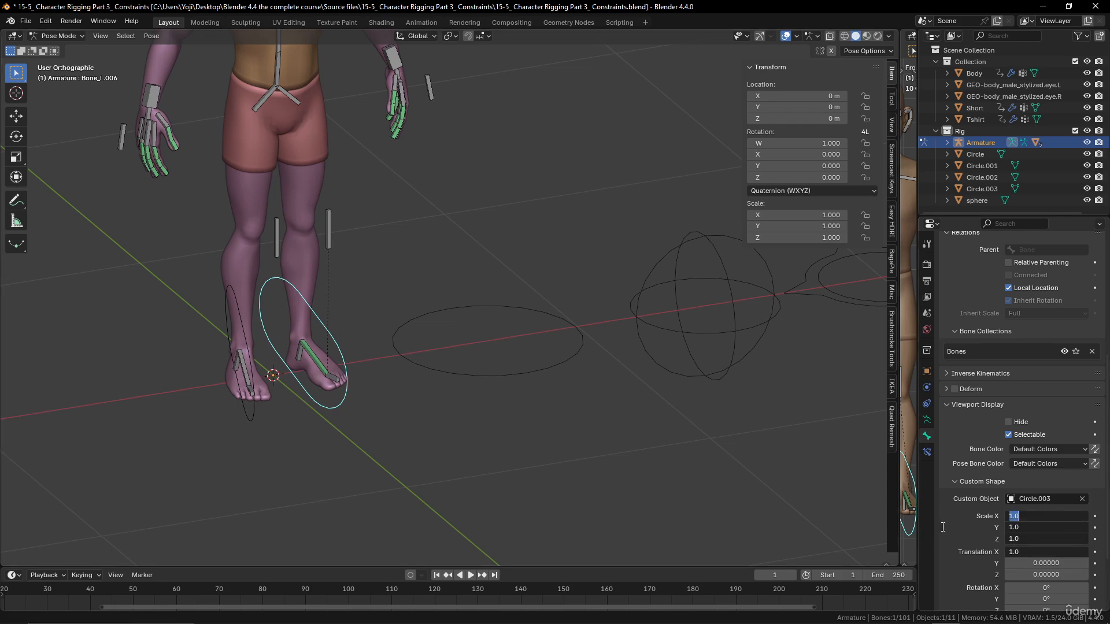
{"action": "key", "text": "Escape"}
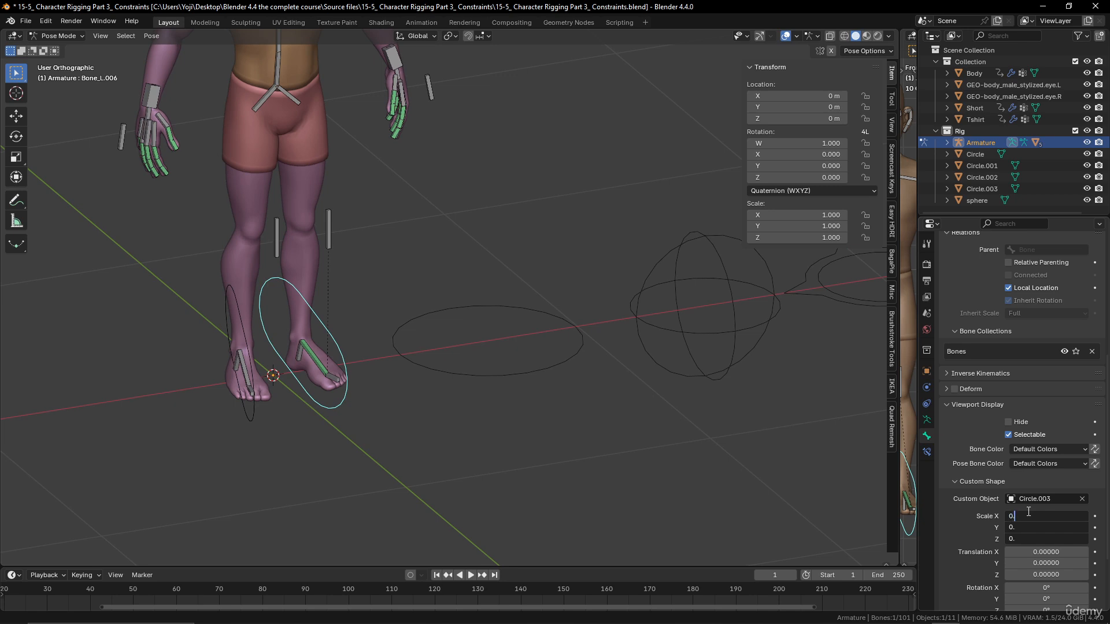
{"action": "key", "text": "Return"}
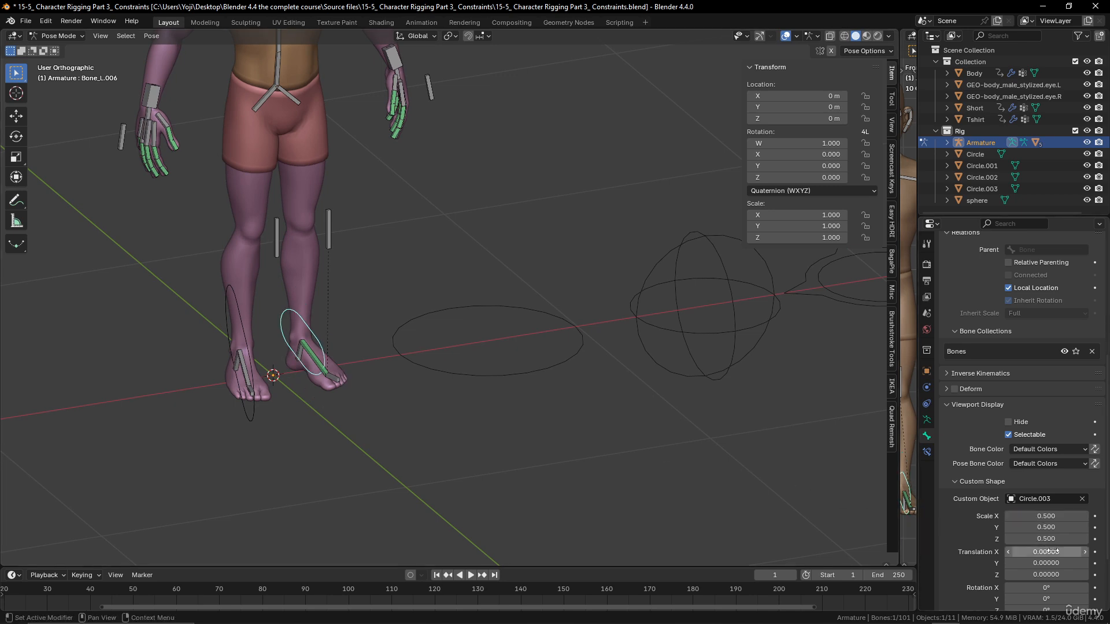
{"action": "middle_click_drag", "start_coordinate": [422, 383], "coordinate": [425, 295], "text": "shift"}
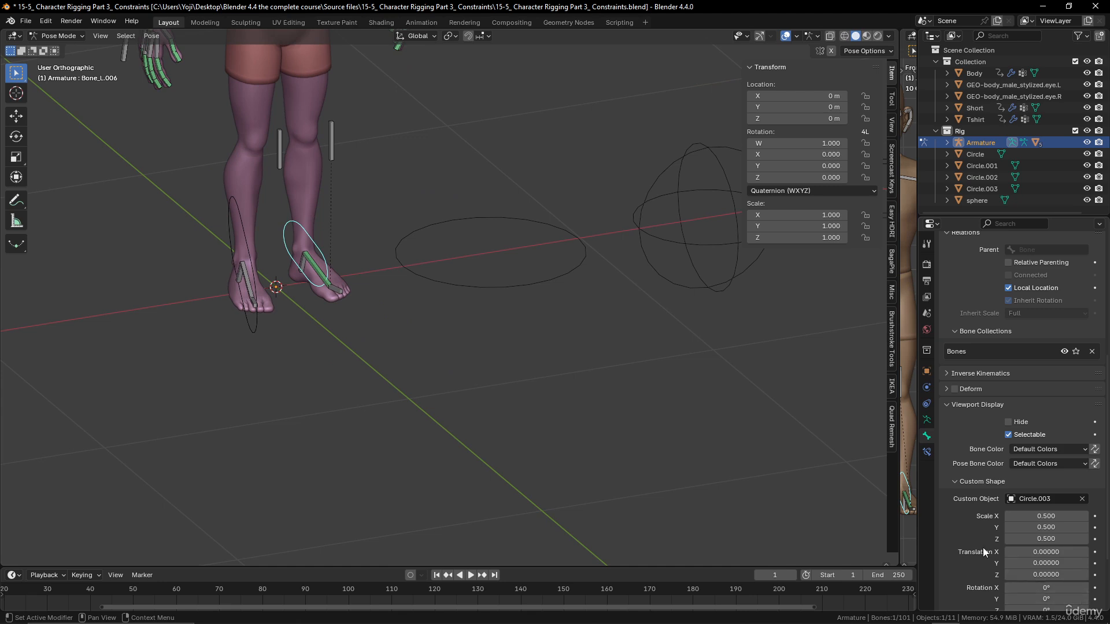
Set the left foot bone's custom shape rotation to 25° on X and 90° on Y.
{"action": "scroll", "coordinate": [980, 555], "scroll_direction": "down", "scroll_amount": 2}
{"action": "left_click_drag", "start_coordinate": [1035, 553], "coordinate": [1085, 553]}
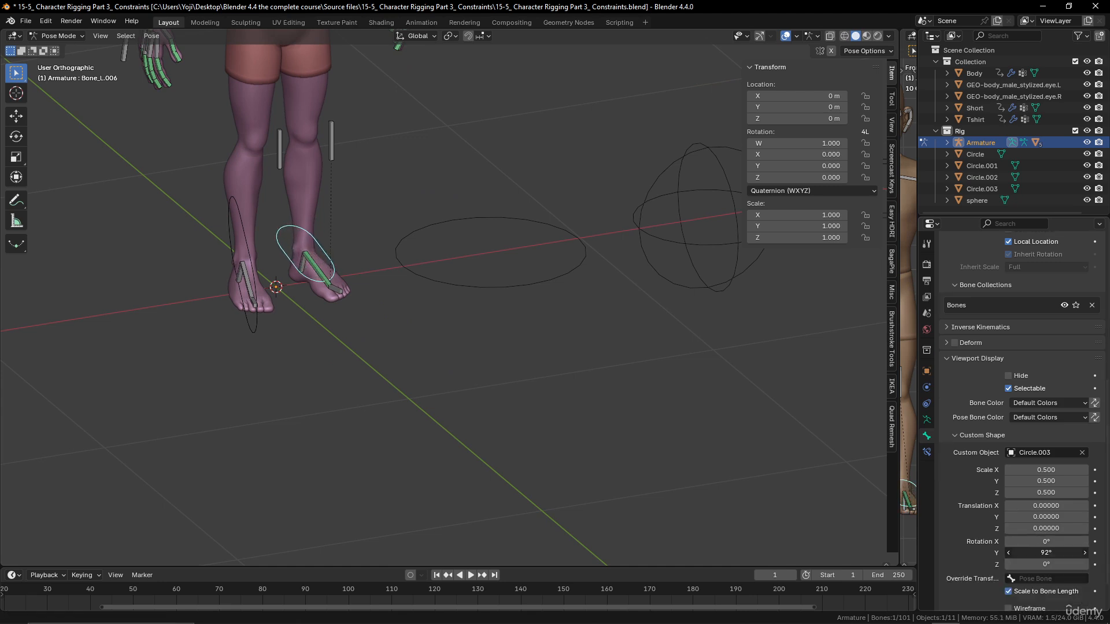
{"action": "key", "text": "Return"}
{"action": "middle_click_drag", "start_coordinate": [528, 441], "coordinate": [830, 538]}
{"action": "left_click_drag", "start_coordinate": [1044, 541], "coordinate": [1058, 541]}
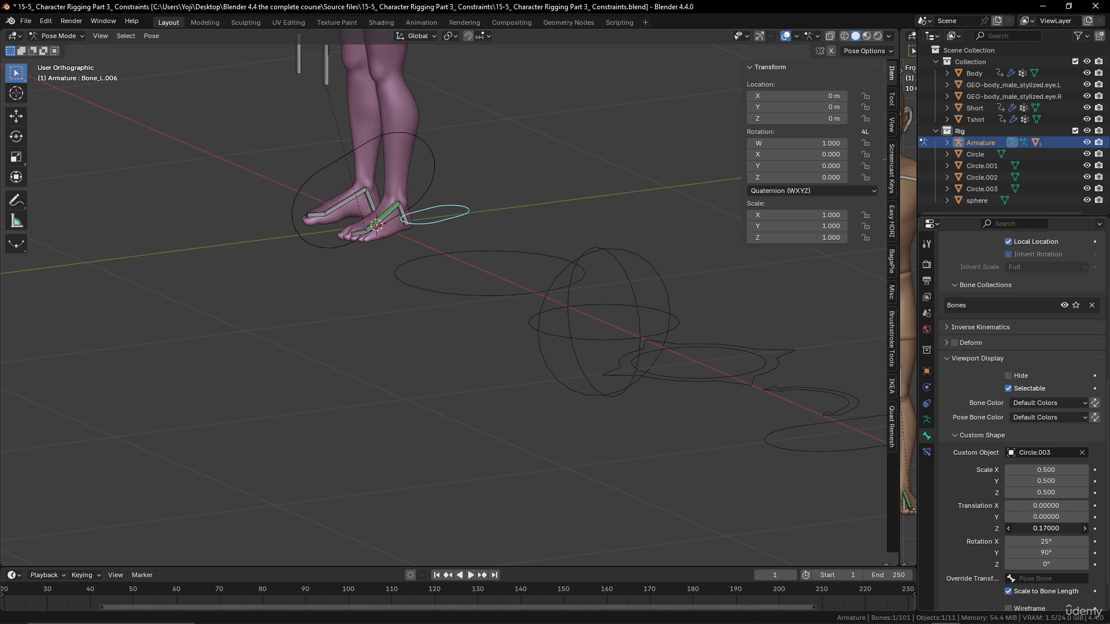
Set the left foot bone's custom shape translation to X 0.02, Y 0.12 and Z -0.02.
{"action": "mouse_move", "coordinate": [1046, 516]}
{"action": "left_mouse_down"}
{"action": "mouse_move", "coordinate": [1035, 517]}
{"action": "mouse_move", "coordinate": [1058, 517]}
{"action": "mouse_move", "coordinate": [1052, 505]}
{"action": "left_mouse_up"}
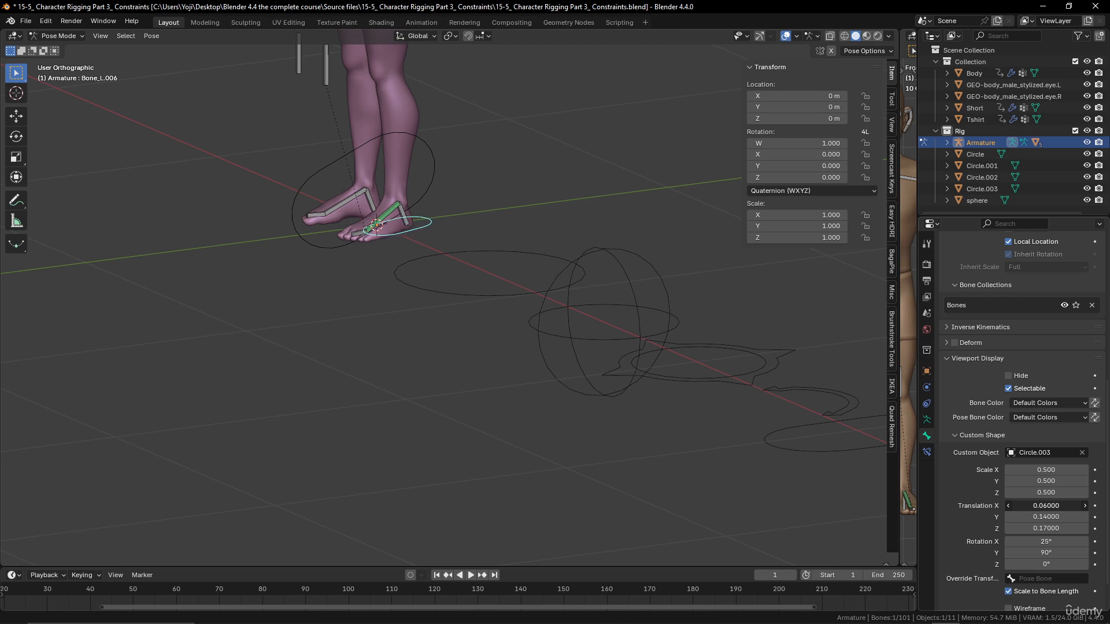
{"action": "middle_click_drag", "start_coordinate": [490, 414], "coordinate": [584, 420]}
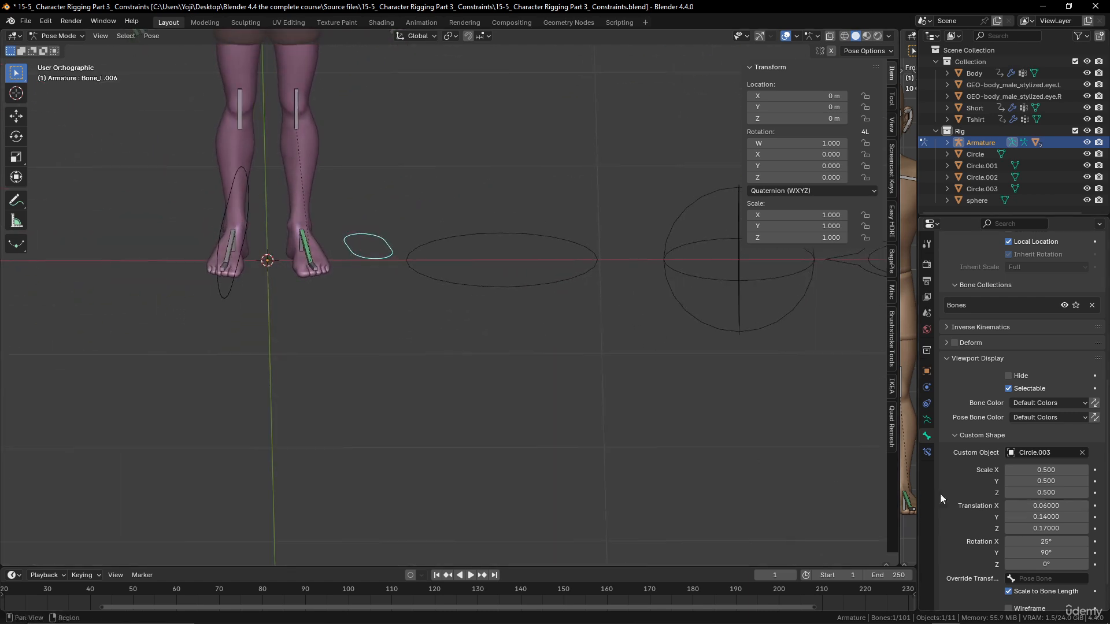
{"action": "mouse_move", "coordinate": [1046, 505]}
{"action": "left_mouse_down"}
{"action": "mouse_move", "coordinate": [1029, 505]}
{"action": "mouse_move", "coordinate": [1058, 506]}
{"action": "left_mouse_up"}
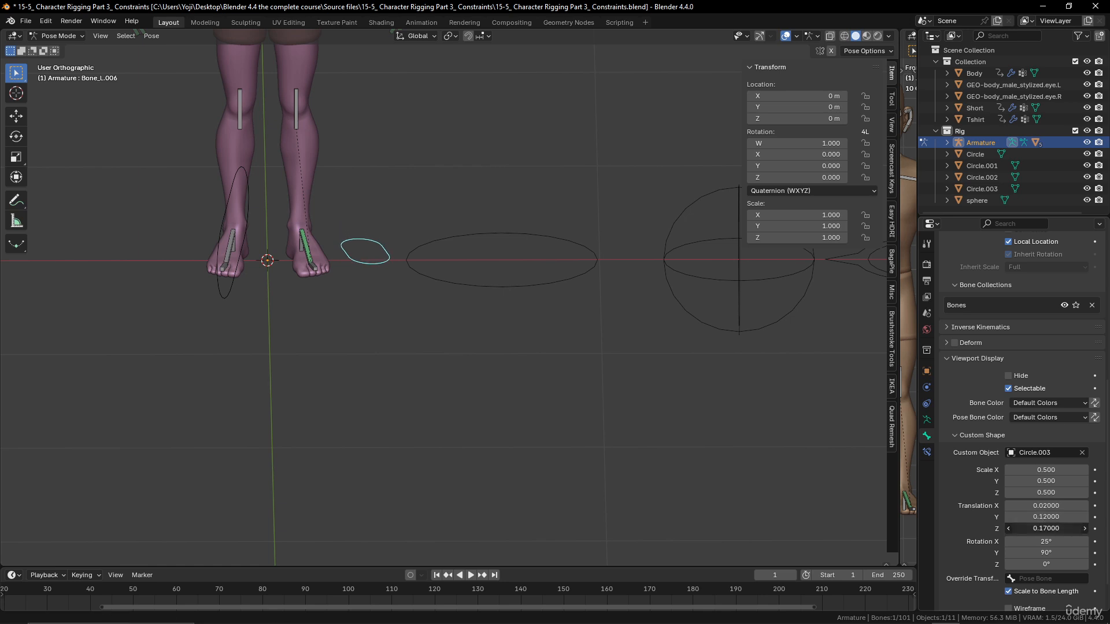
{"action": "left_click_drag", "start_coordinate": [1046, 528], "coordinate": [1032, 528]}
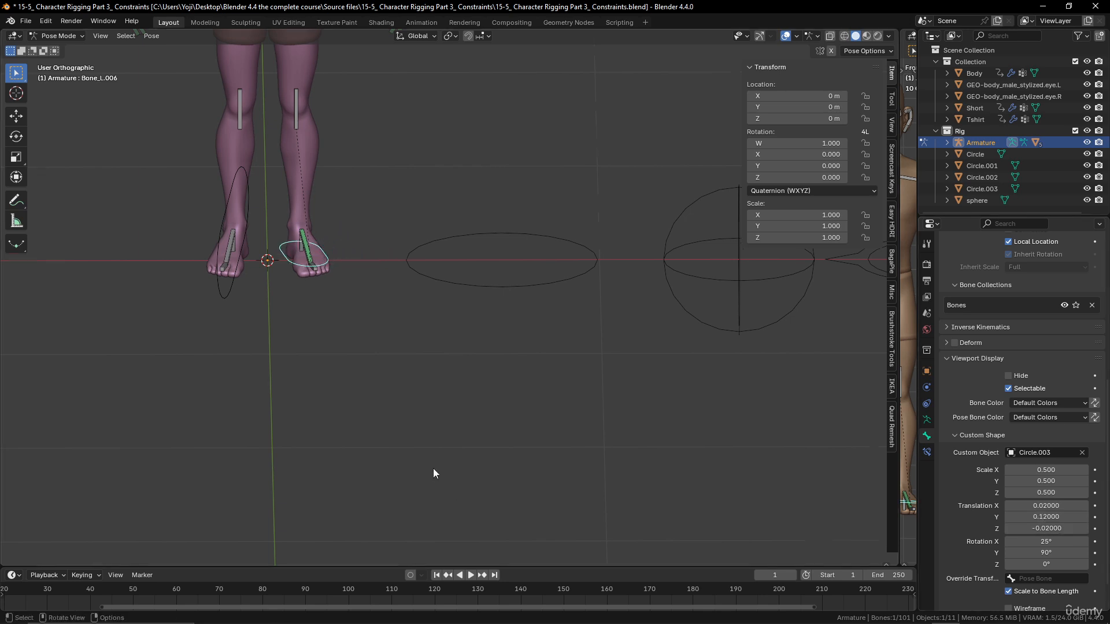
Adjust the left foot bone's custom shape translation to X -0.037 and Y 0.105, placing it around the foot.
{"action": "middle_click_drag", "start_coordinate": [433, 468], "coordinate": [472, 410]}
{"action": "key", "text": "KP_1"}
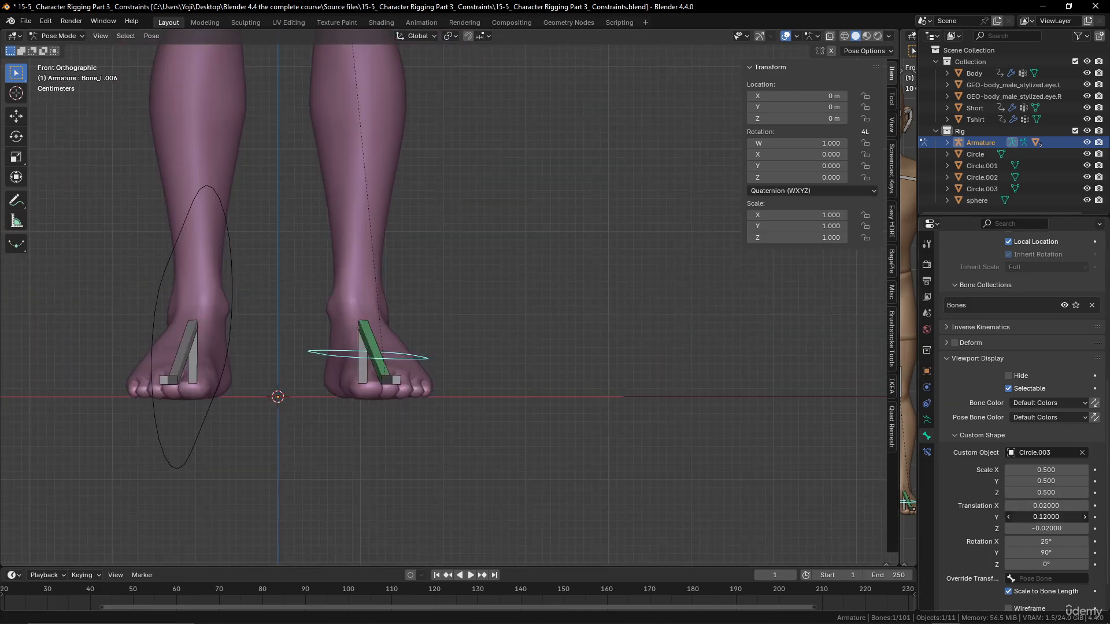
{"action": "left_click_drag", "start_coordinate": [1046, 516], "coordinate": [1099, 517]}
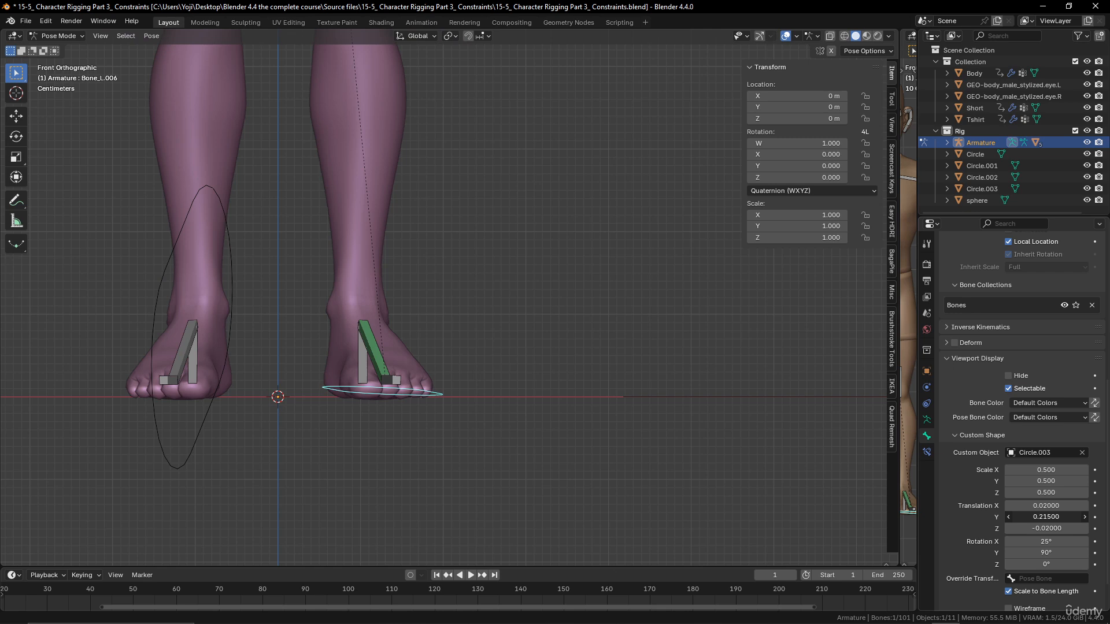
{"action": "middle_click_drag", "start_coordinate": [555, 379], "coordinate": [445, 415]}
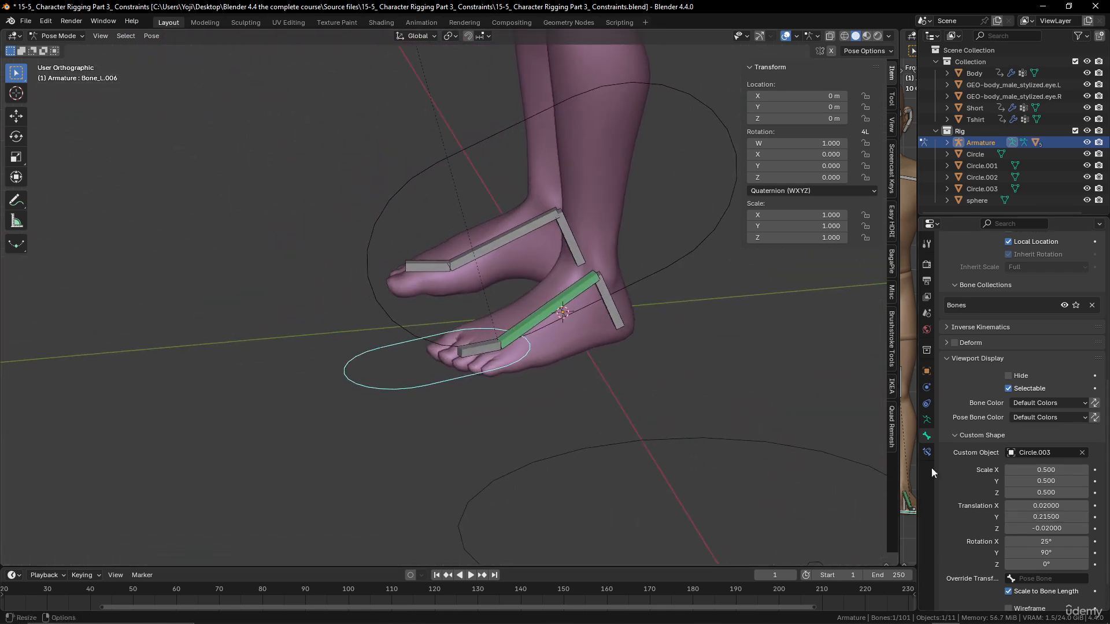
{"action": "left_click_drag", "start_coordinate": [1046, 516], "coordinate": [1023, 506]}
{"action": "middle_click_drag", "start_coordinate": [664, 405], "coordinate": [763, 404]}
{"action": "middle_click_drag", "start_coordinate": [504, 362], "coordinate": [491, 387]}
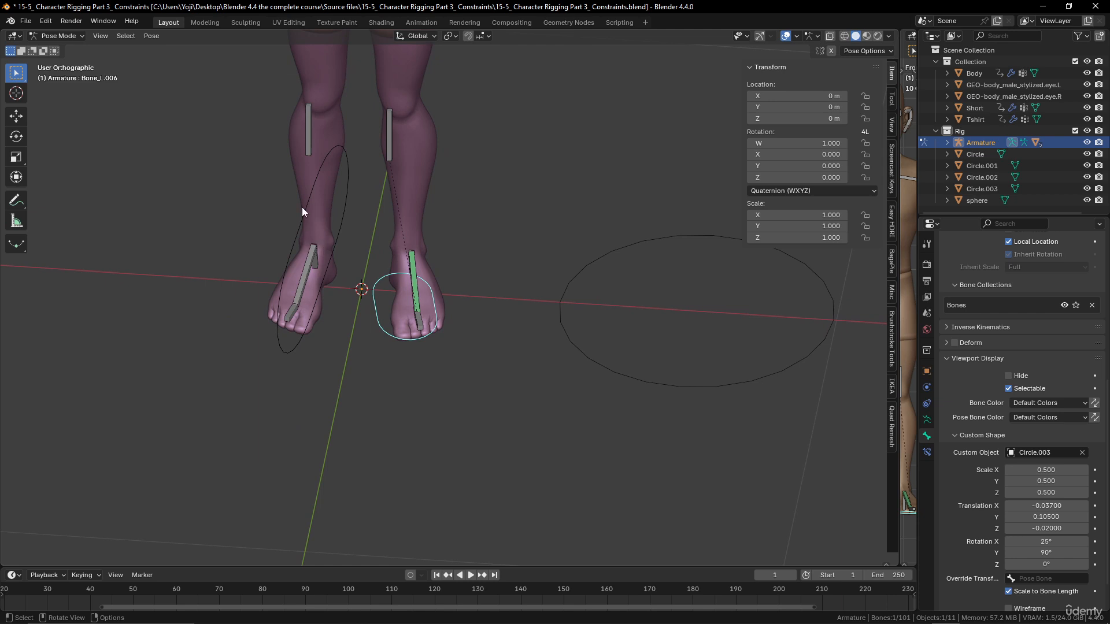
Assign the plain Circle object as the custom shape of the green bone in the left foot.
{"action": "middle_click_drag", "start_coordinate": [407, 294], "coordinate": [469, 332]}
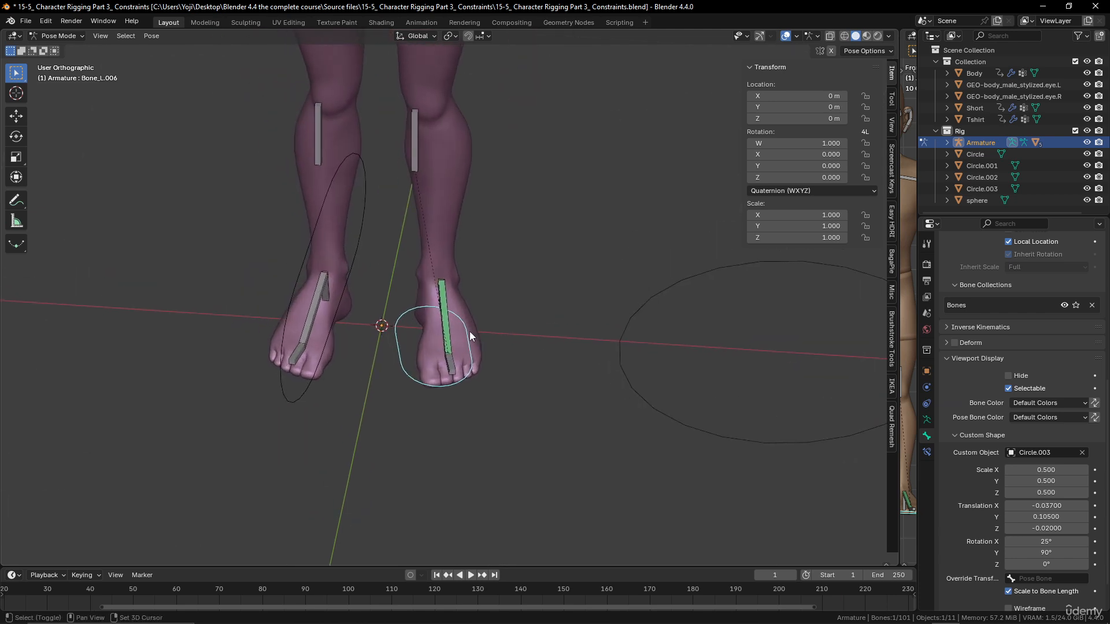
{"action": "middle_click_drag", "start_coordinate": [536, 313], "coordinate": [473, 363]}
{"action": "left_click", "coordinate": [461, 363]}
{"action": "scroll", "coordinate": [544, 382], "scroll_direction": "down", "scroll_amount": 5}
{"action": "middle_click_drag", "start_coordinate": [624, 383], "coordinate": [518, 325], "text": "shift"}
{"action": "left_click", "coordinate": [1084, 453]}
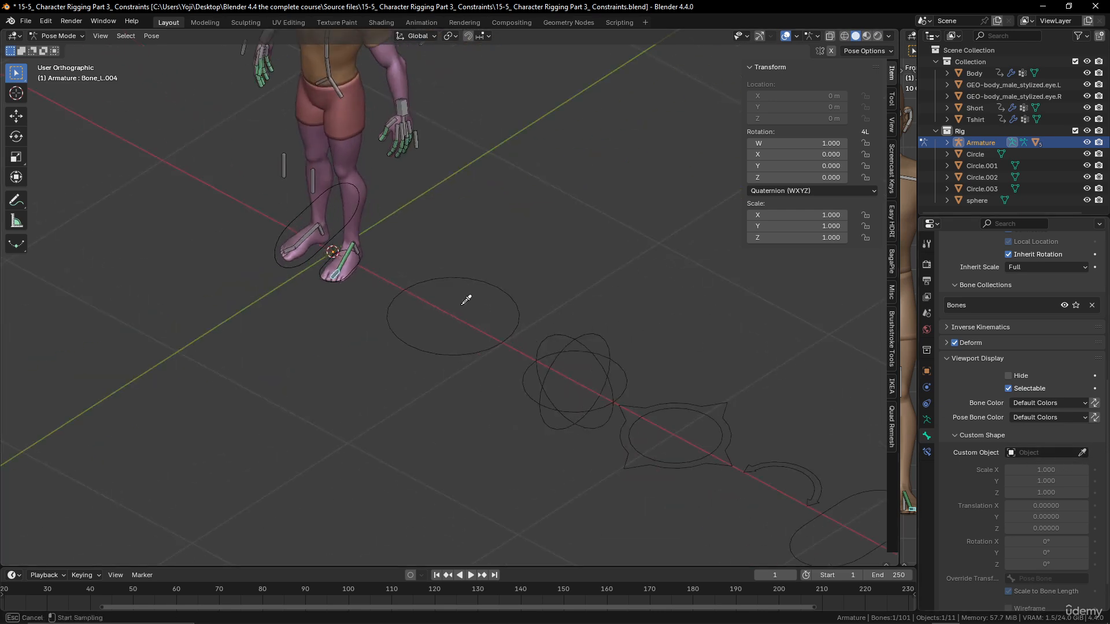
{"action": "left_click", "coordinate": [512, 299]}
{"action": "scroll", "coordinate": [387, 308], "scroll_direction": "up", "scroll_amount": 4}
{"action": "middle_click_drag", "start_coordinate": [386, 303], "coordinate": [357, 303]}
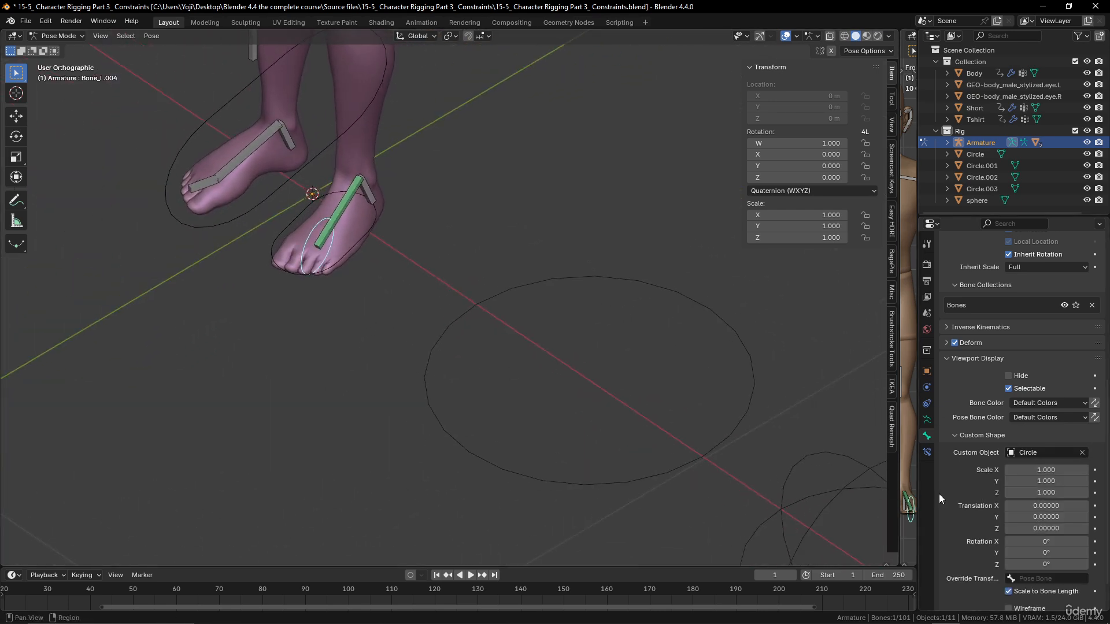
{"action": "left_click_drag", "start_coordinate": [1037, 507], "coordinate": [1066, 507]}
{"action": "left_click", "coordinate": [1036, 507]}
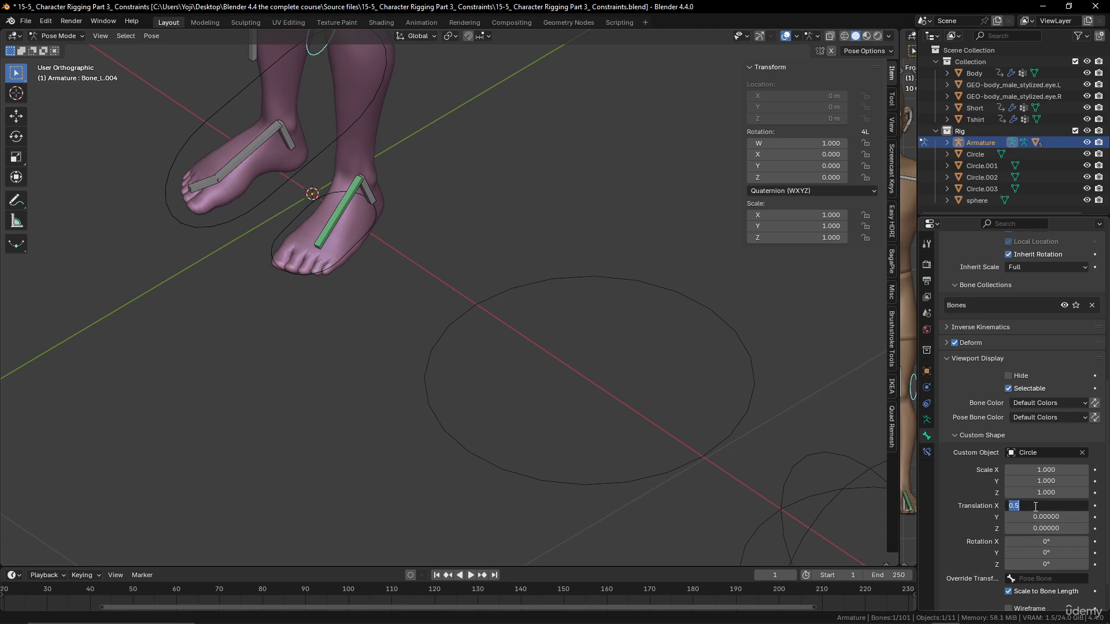
{"action": "key", "text": "Return"}
Set the custom shape rotation of the left foot's green bone to 100° on X.
{"action": "left_click_drag", "start_coordinate": [1041, 542], "coordinate": [1087, 542]}
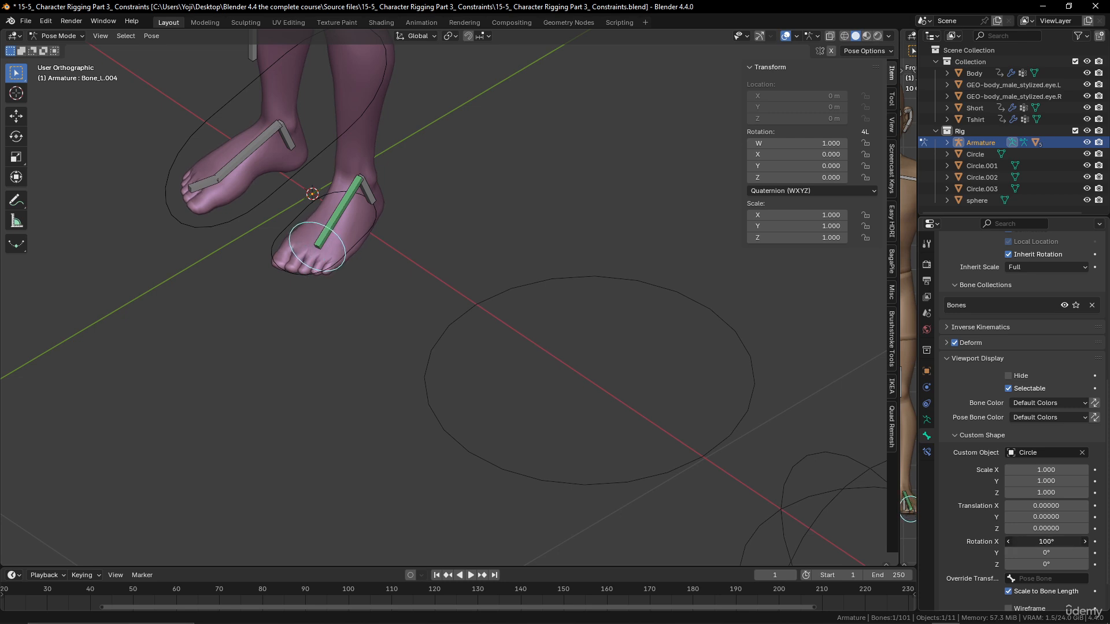
{"action": "middle_click_drag", "start_coordinate": [508, 347], "coordinate": [459, 390]}
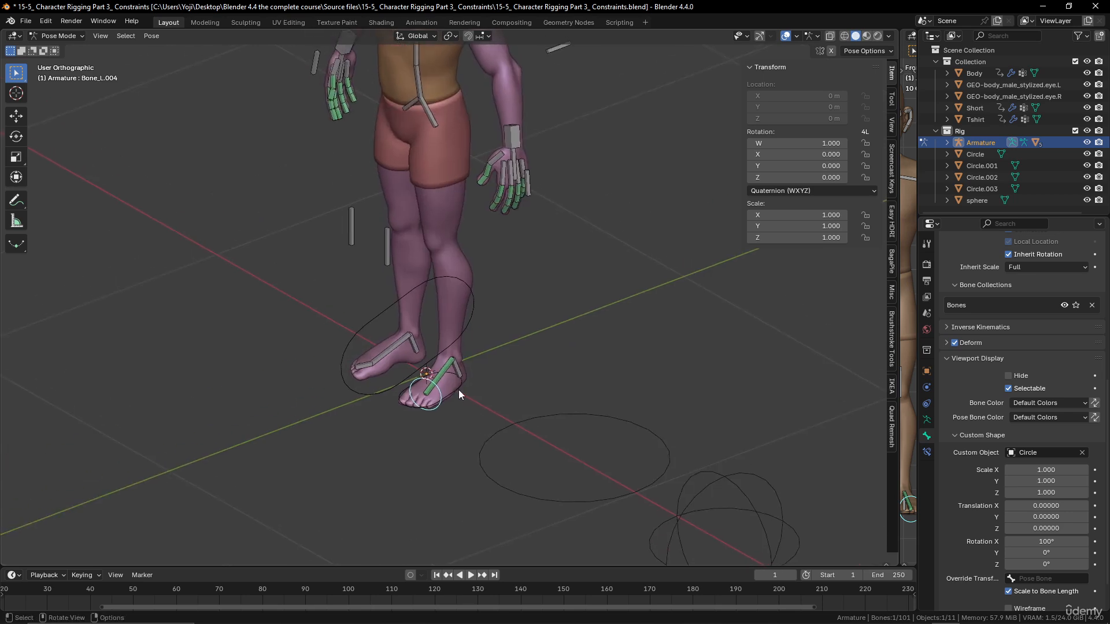
Assign the sphere object as the left knee control bone's custom shape and scale it to 0.2 on X, Y and Z.
{"action": "left_click", "coordinate": [389, 248]}
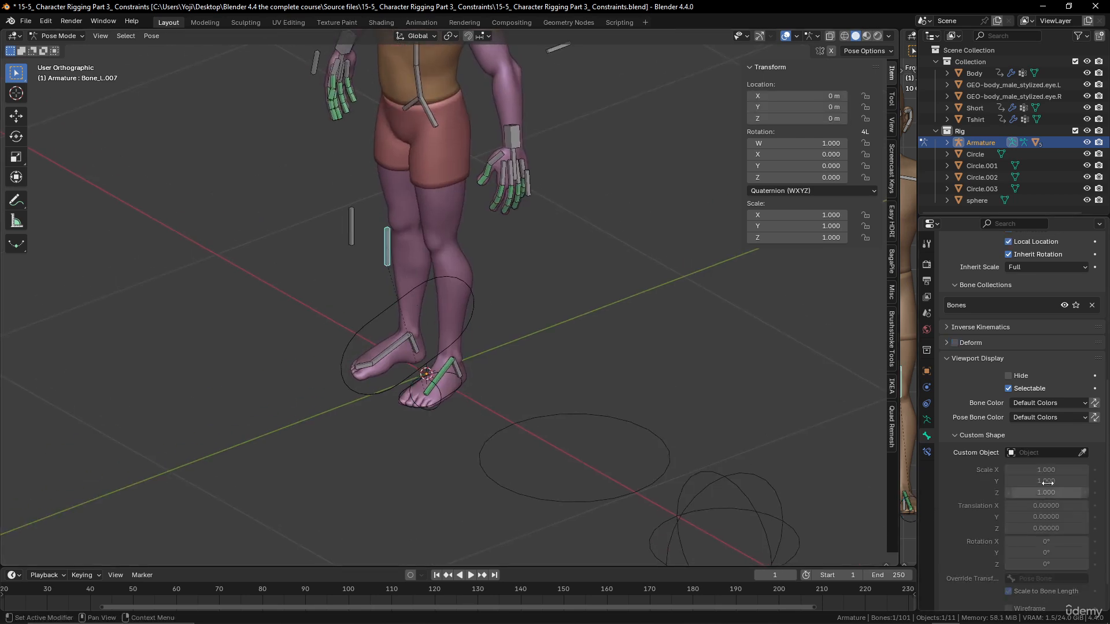
{"action": "left_click", "coordinate": [1082, 453]}
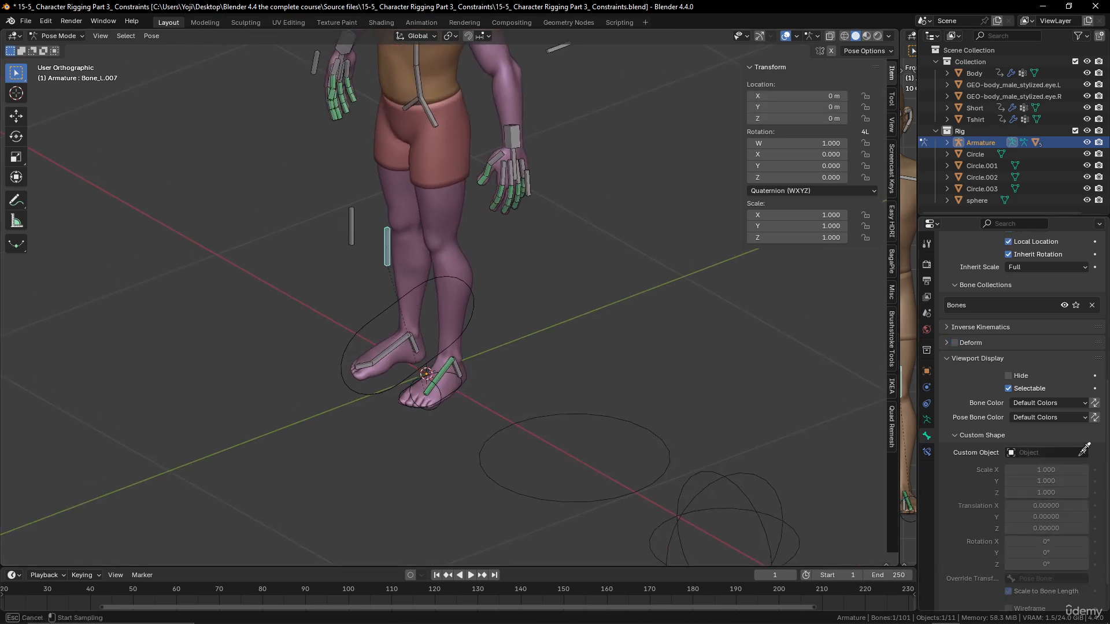
{"action": "left_click", "coordinate": [744, 498]}
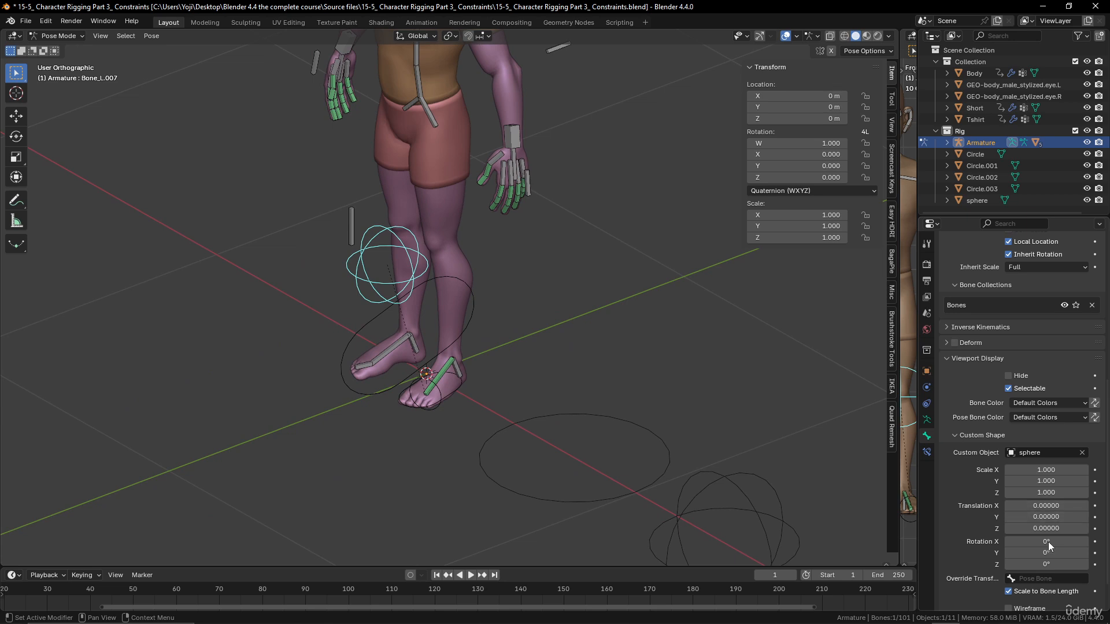
{"action": "left_click_drag", "start_coordinate": [1047, 469], "coordinate": [1036, 492]}
{"action": "key", "text": "Escape"}
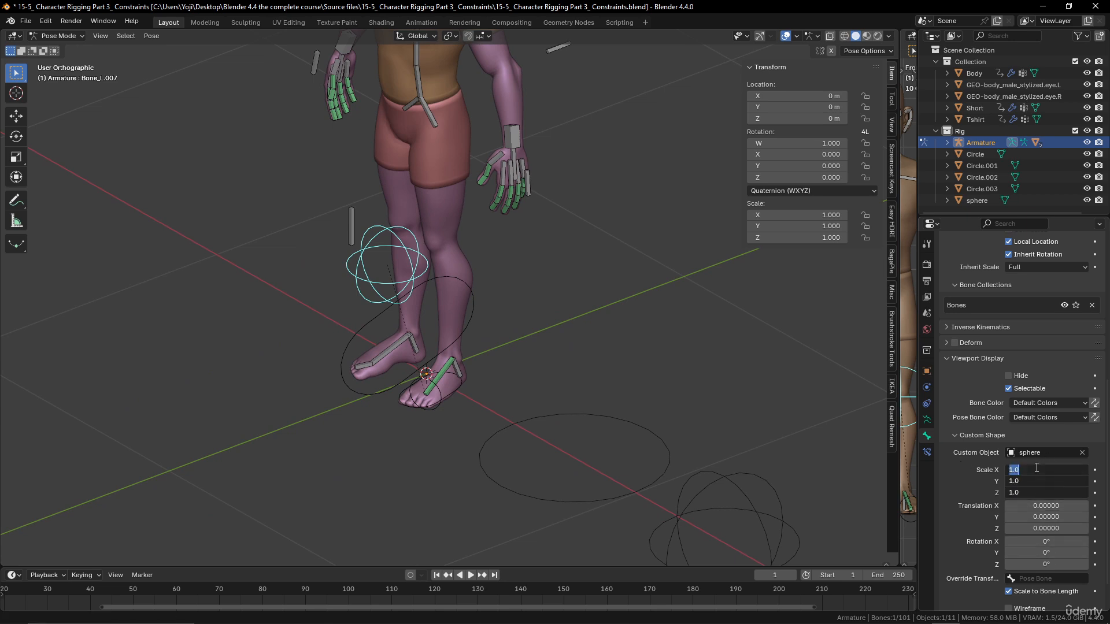
{"action": "key", "text": "Return"}
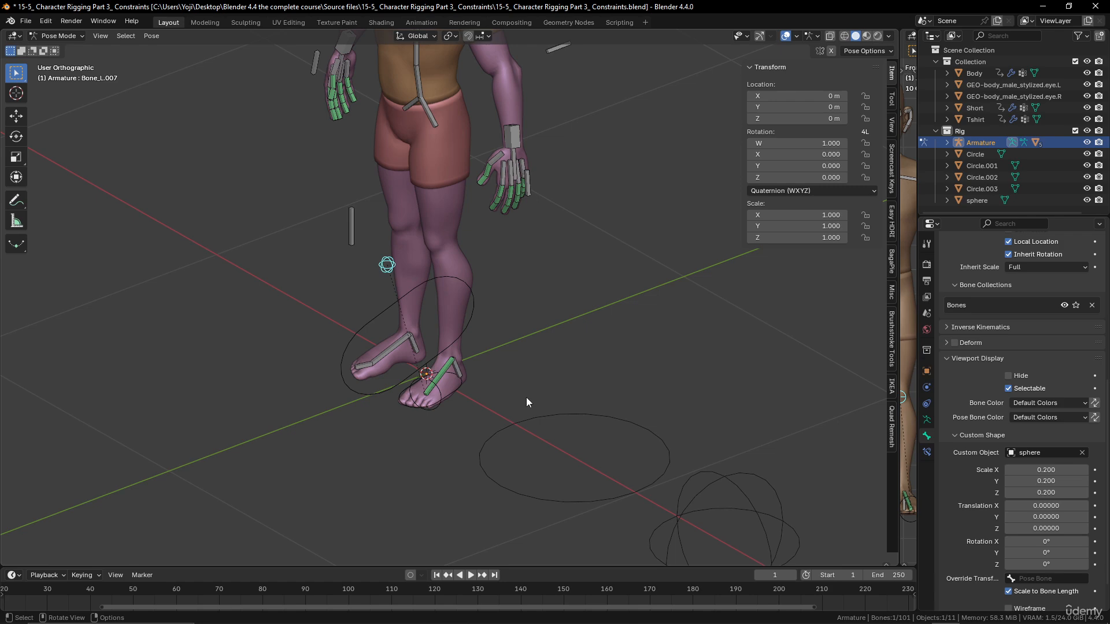
Assign the plain Circle object as the custom shape of the first green bone in a left-hand finger.
{"action": "middle_click_drag", "start_coordinate": [526, 397], "coordinate": [406, 271]}
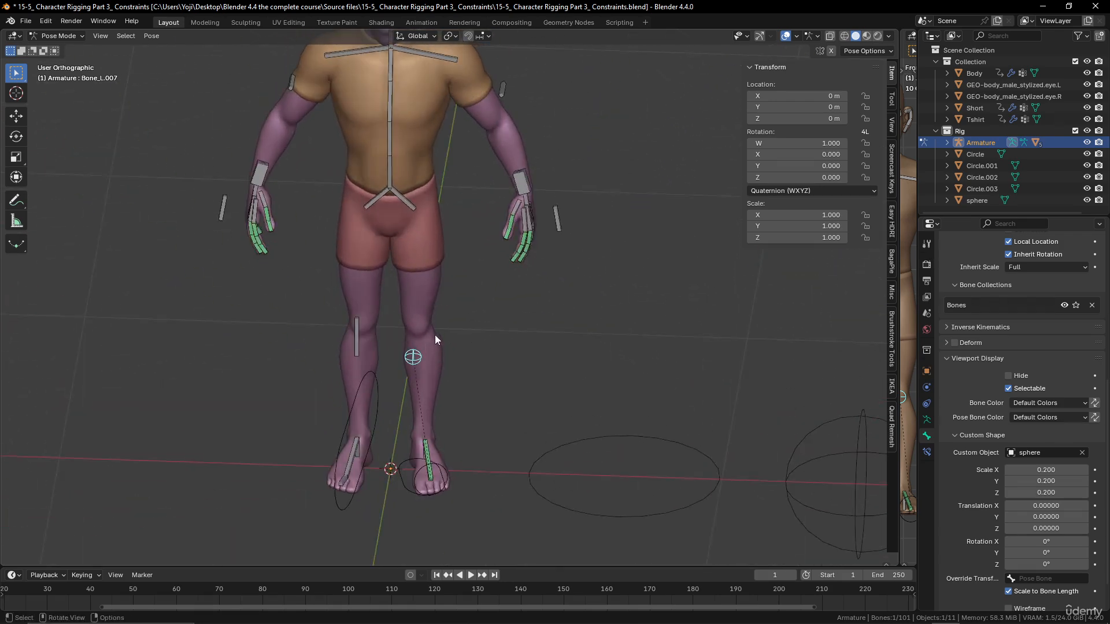
{"action": "middle_click_drag", "start_coordinate": [434, 334], "coordinate": [457, 317]}
{"action": "scroll", "coordinate": [490, 299], "scroll_direction": "up", "scroll_amount": 4}
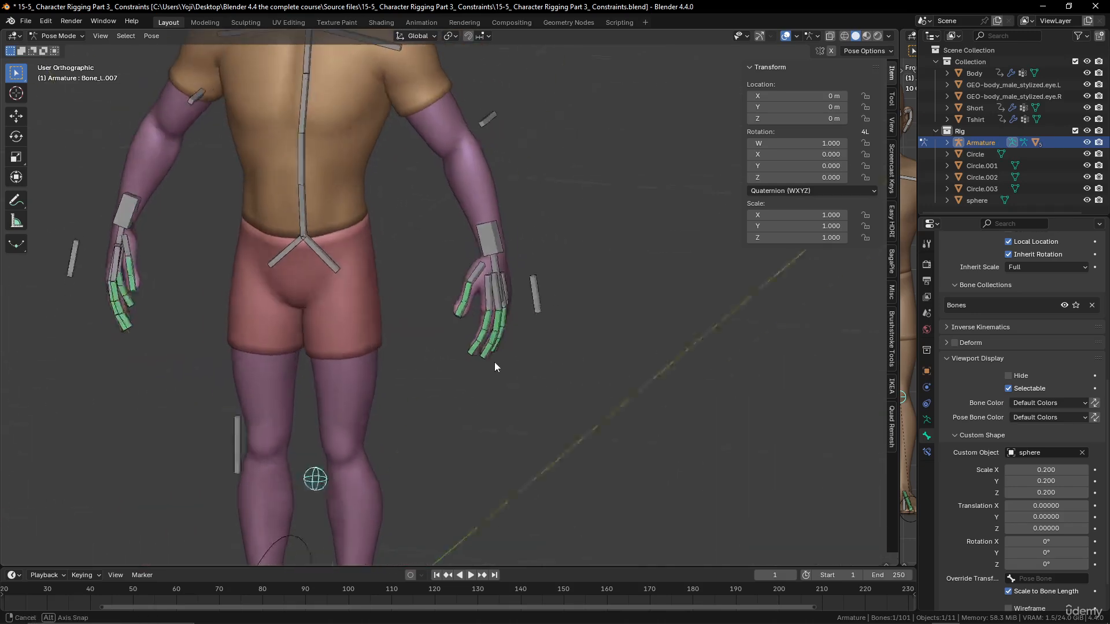
{"action": "scroll", "coordinate": [509, 376], "scroll_direction": "up", "scroll_amount": 3}
{"action": "left_click", "coordinate": [506, 345]}
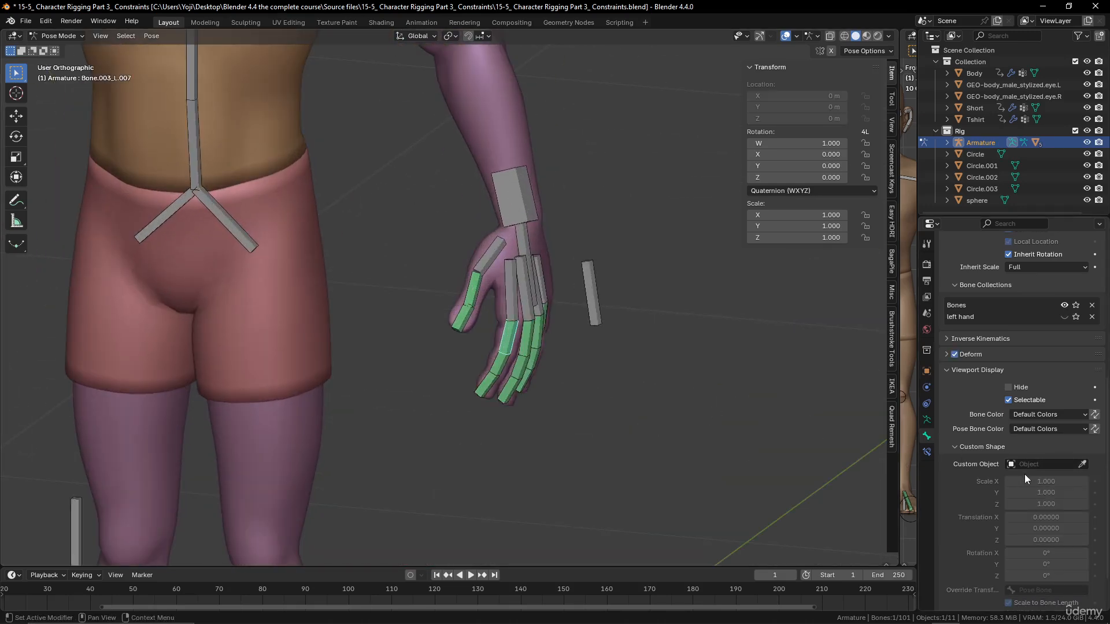
{"action": "scroll", "coordinate": [622, 453], "scroll_direction": "down", "scroll_amount": 7}
{"action": "middle_click_drag", "start_coordinate": [595, 442], "coordinate": [564, 408], "text": "shift"}
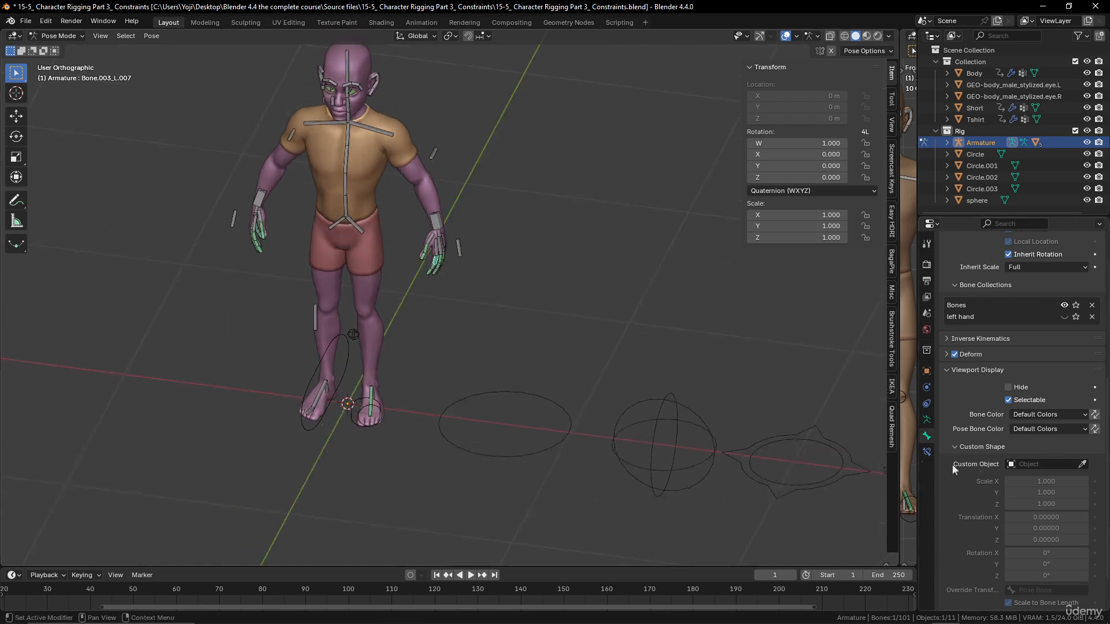
{"action": "left_click", "coordinate": [1083, 465]}
{"action": "left_click", "coordinate": [545, 415]}
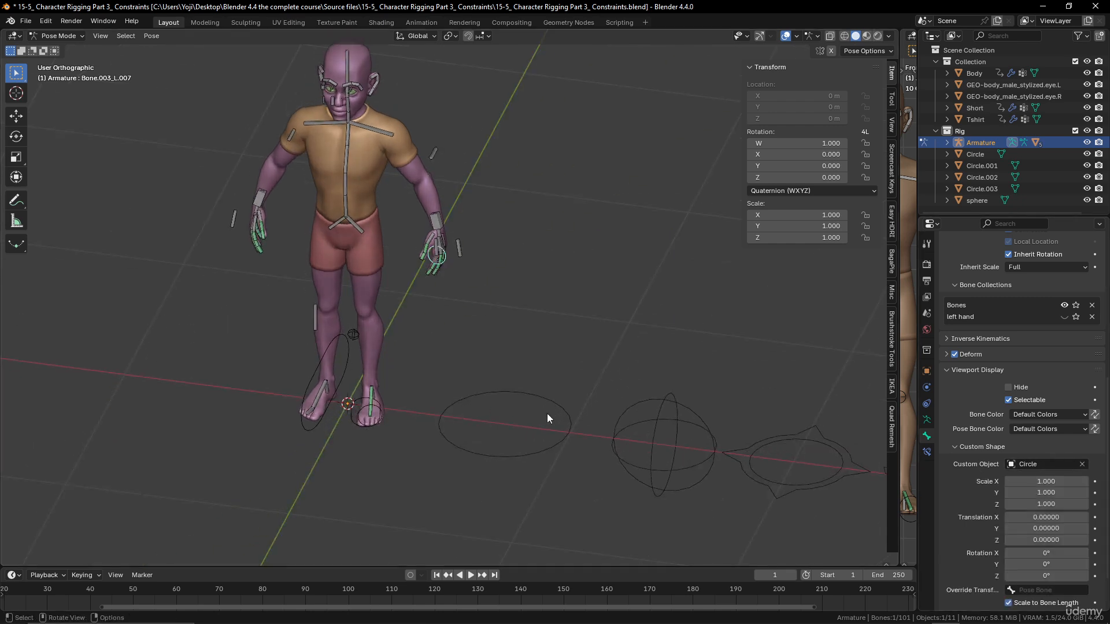
Set the left finger bone's custom shape rotation to 90° on X.
{"action": "scroll", "coordinate": [544, 417], "scroll_direction": "up", "scroll_amount": 4}
{"action": "middle_click_drag", "start_coordinate": [477, 346], "coordinate": [462, 392], "text": "shift"}
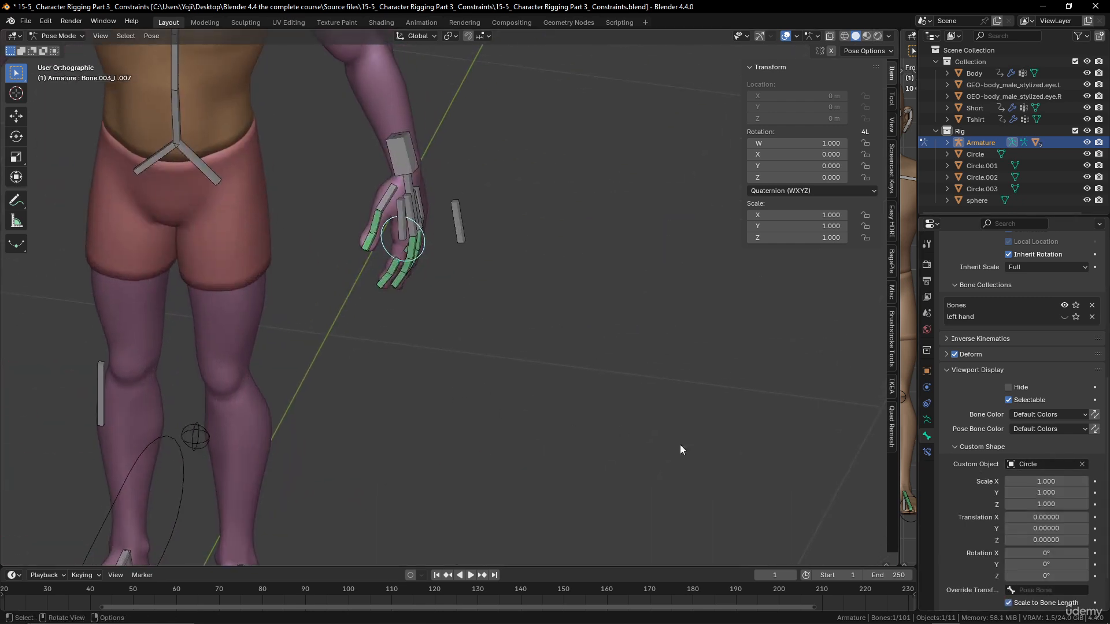
{"action": "double_click", "coordinate": [1040, 553]}
{"action": "type", "text": "90"}
{"action": "key", "text": "Return"}
{"action": "middle_click_drag", "start_coordinate": [436, 362], "coordinate": [428, 359]}
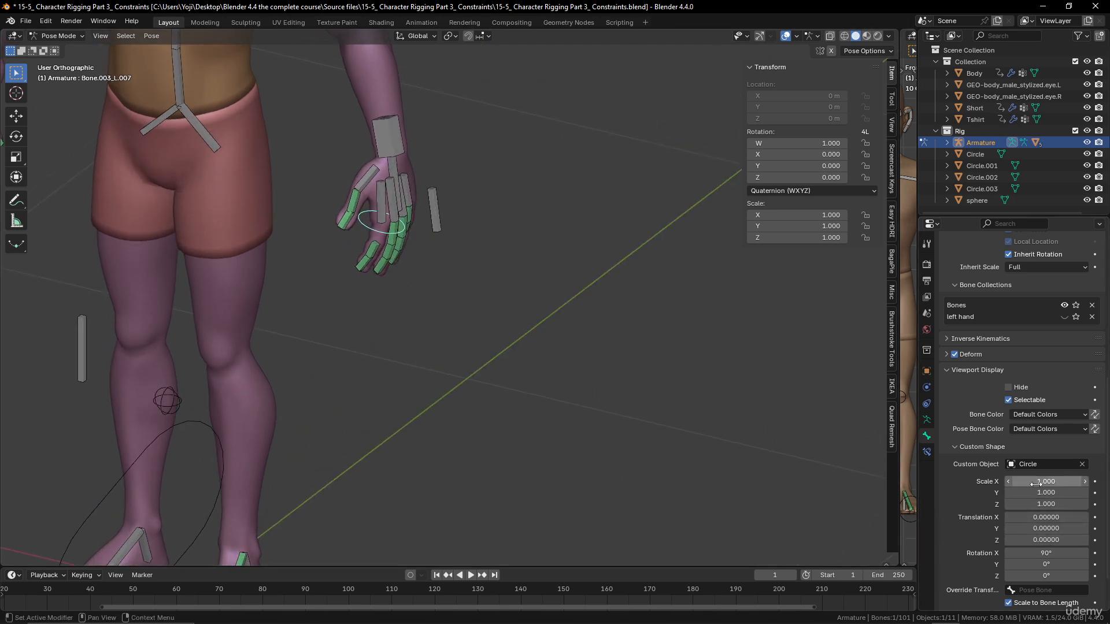
Set the left finger bone's custom shape scale to 0.5 on X, Y and Z.
{"action": "left_click_drag", "start_coordinate": [1047, 482], "coordinate": [1047, 504]}
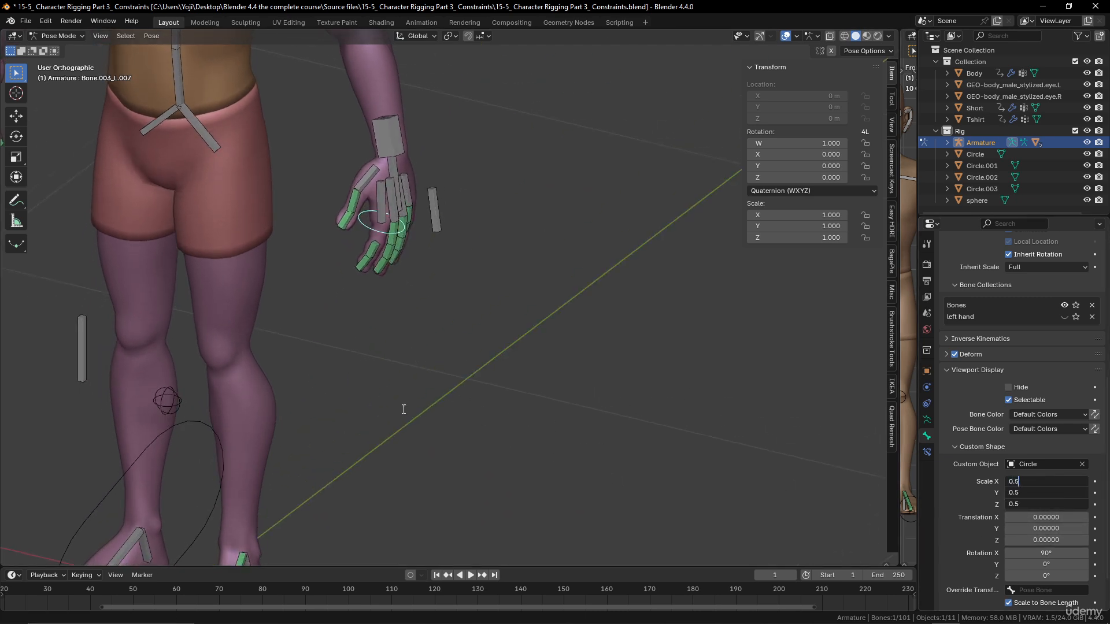
{"action": "type", "text": "0.5"}
{"action": "key", "text": "Return"}
{"action": "middle_click_drag", "start_coordinate": [403, 409], "coordinate": [435, 377]}
{"action": "scroll", "coordinate": [436, 377], "scroll_direction": "down", "scroll_amount": 6}
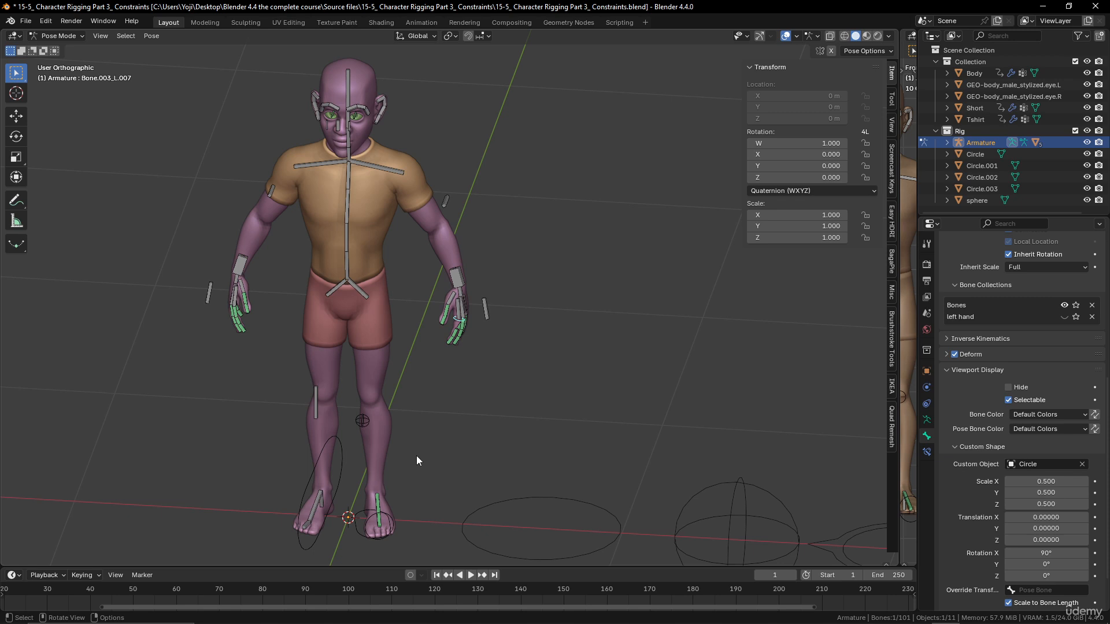
{"action": "key", "text": "ctrl+Tab"}
{"action": "middle_click_drag", "start_coordinate": [416, 455], "coordinate": [505, 334], "text": "shift"}
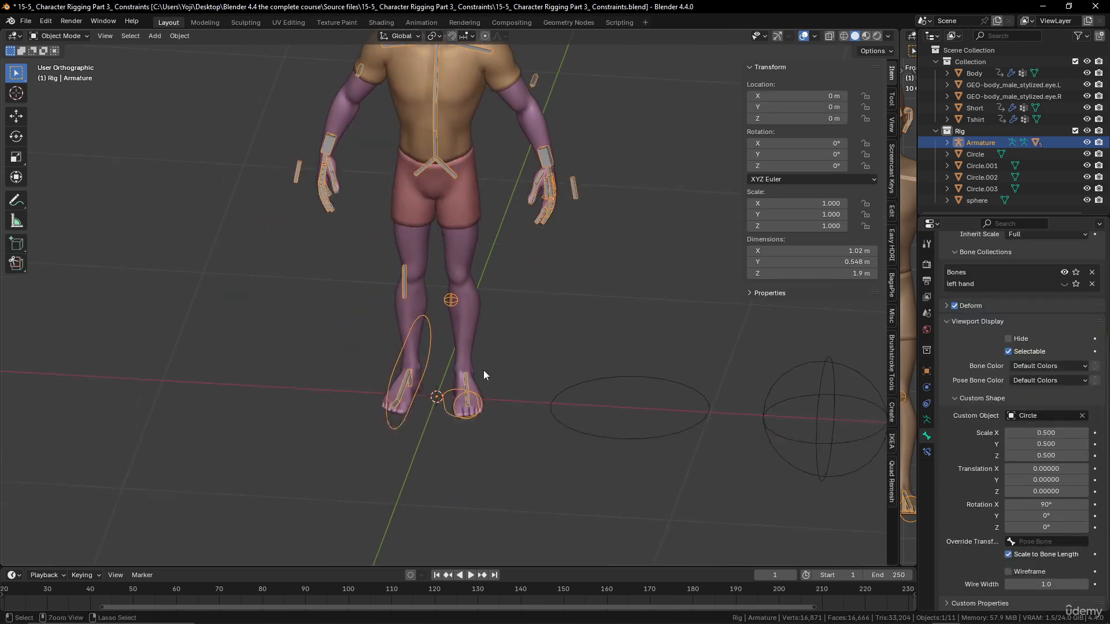
{"action": "key", "text": "ctrl+Tab"}
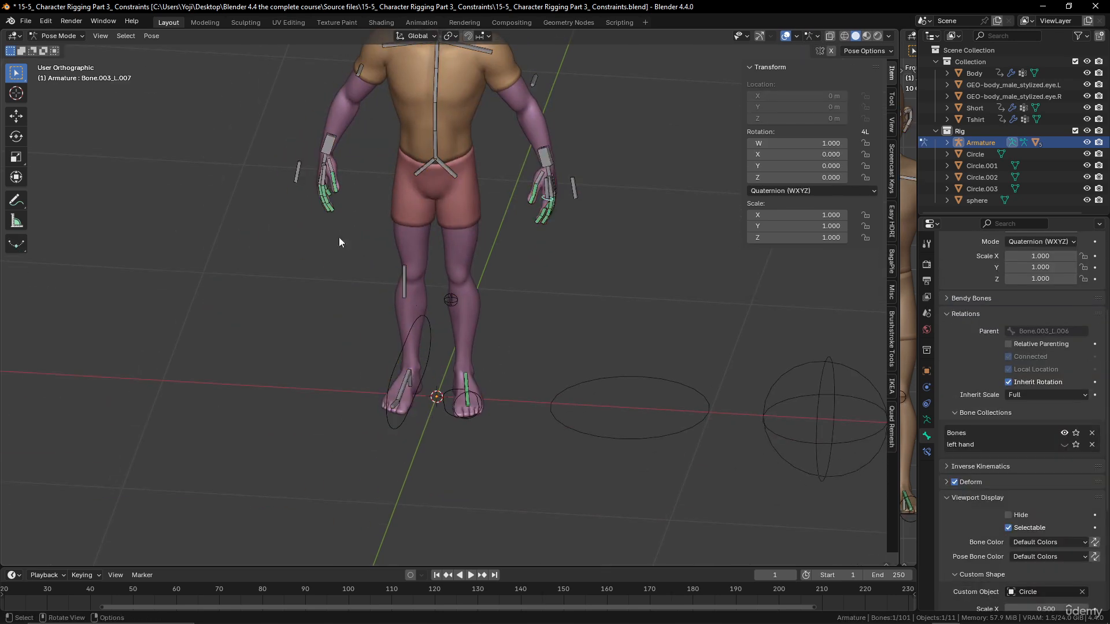
{"action": "left_click", "coordinate": [445, 397]}
{"action": "mouse_move", "coordinate": [483, 445]}
{"action": "middle_mouse_down"}
{"action": "mouse_move", "coordinate": [310, 424]}
{"action": "mouse_move", "coordinate": [523, 434]}
{"action": "mouse_move", "coordinate": [449, 427]}
{"action": "mouse_move", "coordinate": [459, 421]}
{"action": "mouse_move", "coordinate": [483, 466]}
{"action": "mouse_move", "coordinate": [418, 430]}
{"action": "mouse_move", "coordinate": [483, 426]}
{"action": "middle_mouse_up"}
{"action": "key", "text": "ctrl+Tab"}
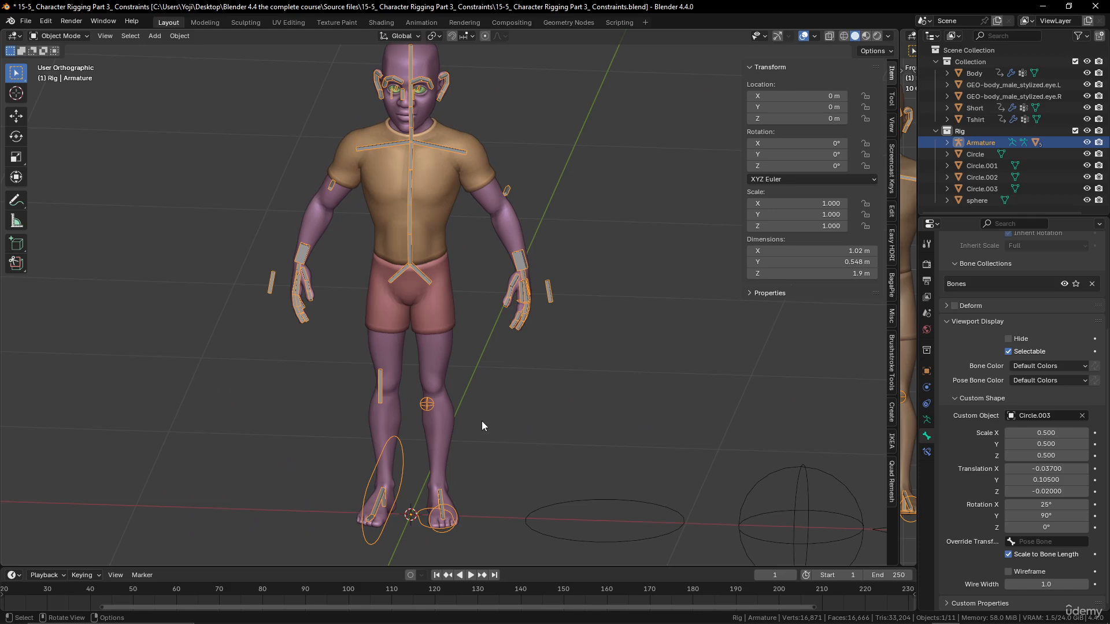
{"action": "key", "text": "ctrl+Tab"}
Remove the Circle.003 custom shape from the right foot bone.
{"action": "left_click", "coordinate": [378, 464]}
{"action": "scroll", "coordinate": [1074, 485], "scroll_direction": "down", "scroll_amount": 1}
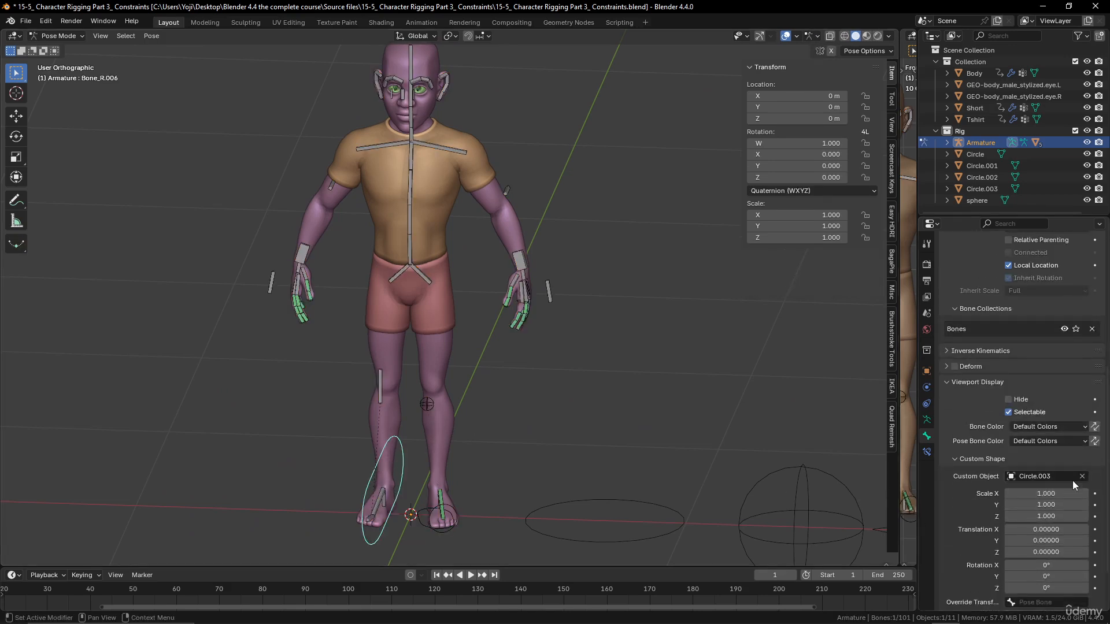
{"action": "left_click", "coordinate": [1083, 476]}
Assign the curved double-arrow object Circle.002 as the left hand bone's custom shape.
{"action": "middle_click_drag", "start_coordinate": [432, 467], "coordinate": [450, 422]}
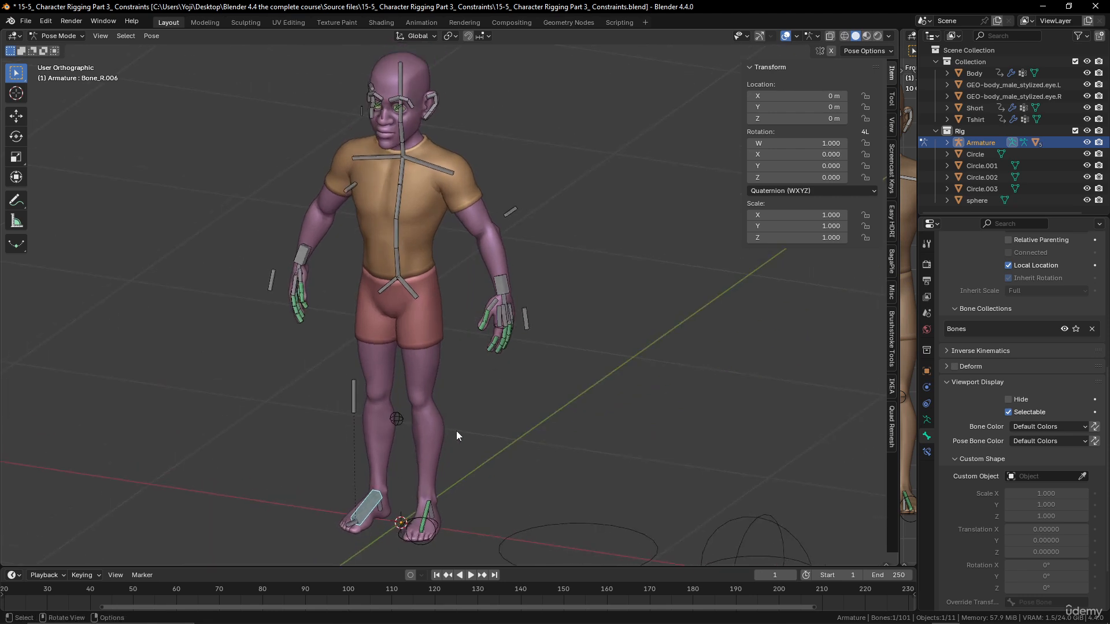
{"action": "scroll", "coordinate": [457, 431], "scroll_direction": "down", "scroll_amount": 4}
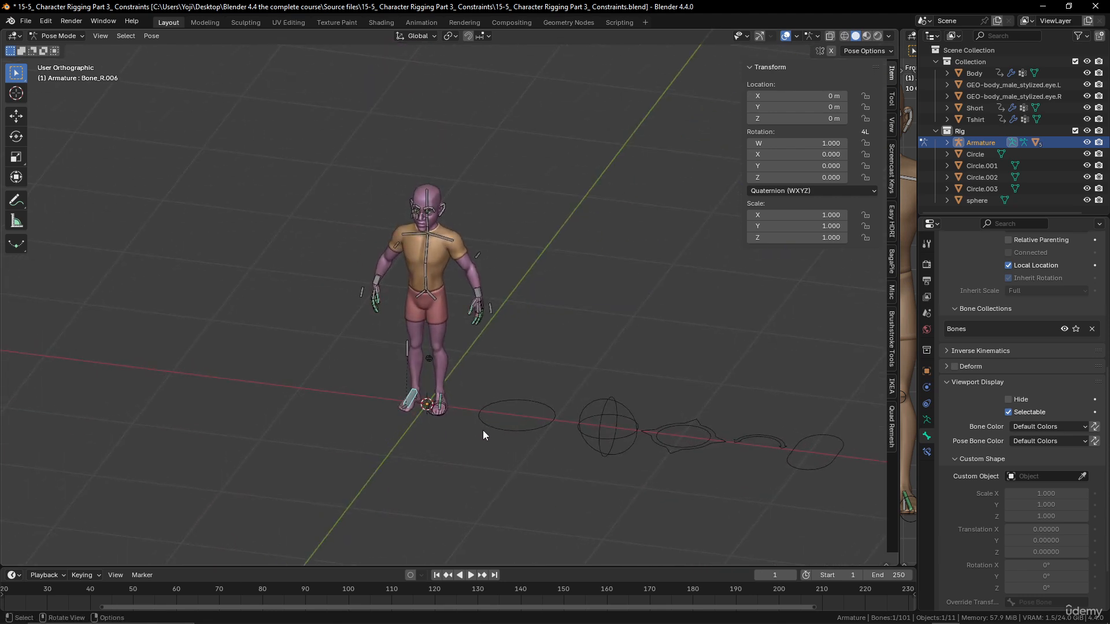
{"action": "scroll", "coordinate": [513, 427], "scroll_direction": "up", "scroll_amount": 8}
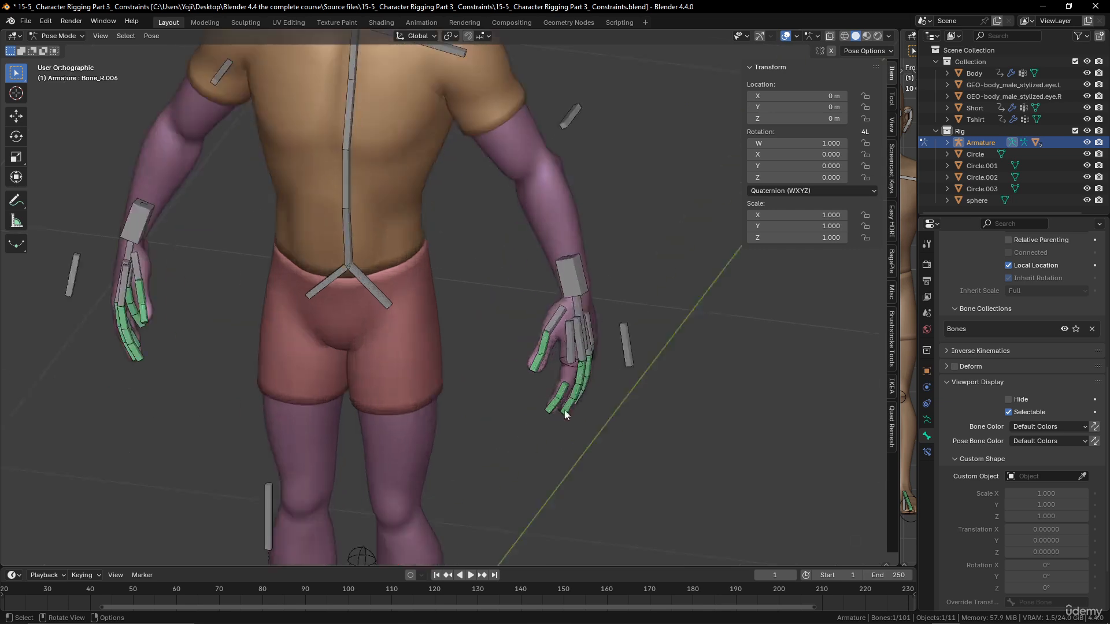
{"action": "left_click", "coordinate": [559, 350]}
{"action": "scroll", "coordinate": [558, 357], "scroll_direction": "down", "scroll_amount": 7}
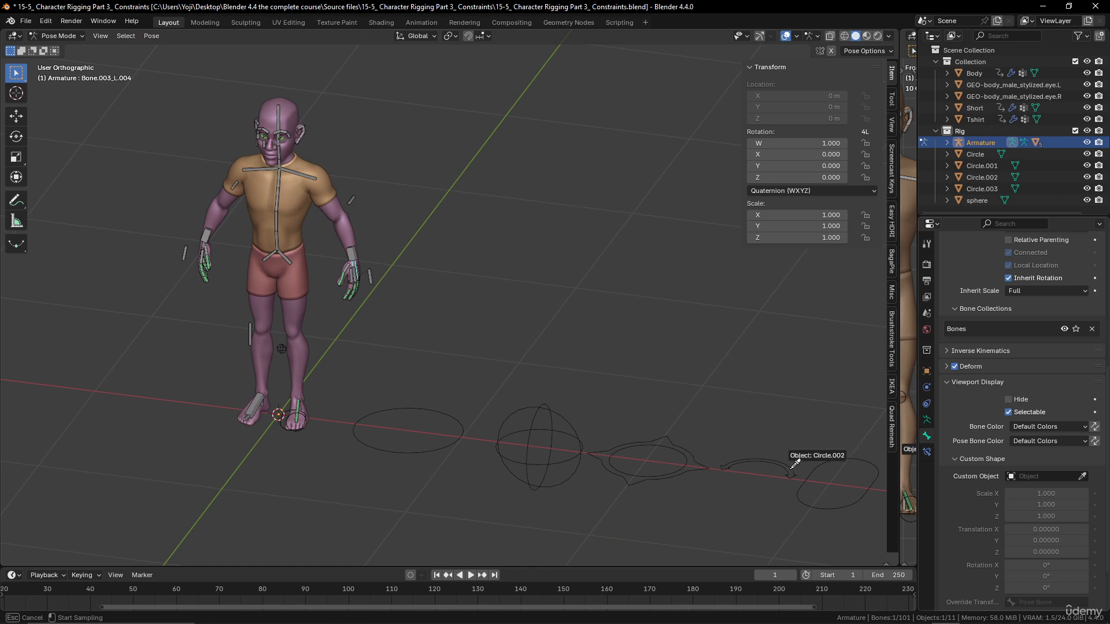
{"action": "left_click", "coordinate": [679, 481]}
{"action": "key", "text": "KP_Decimal"}
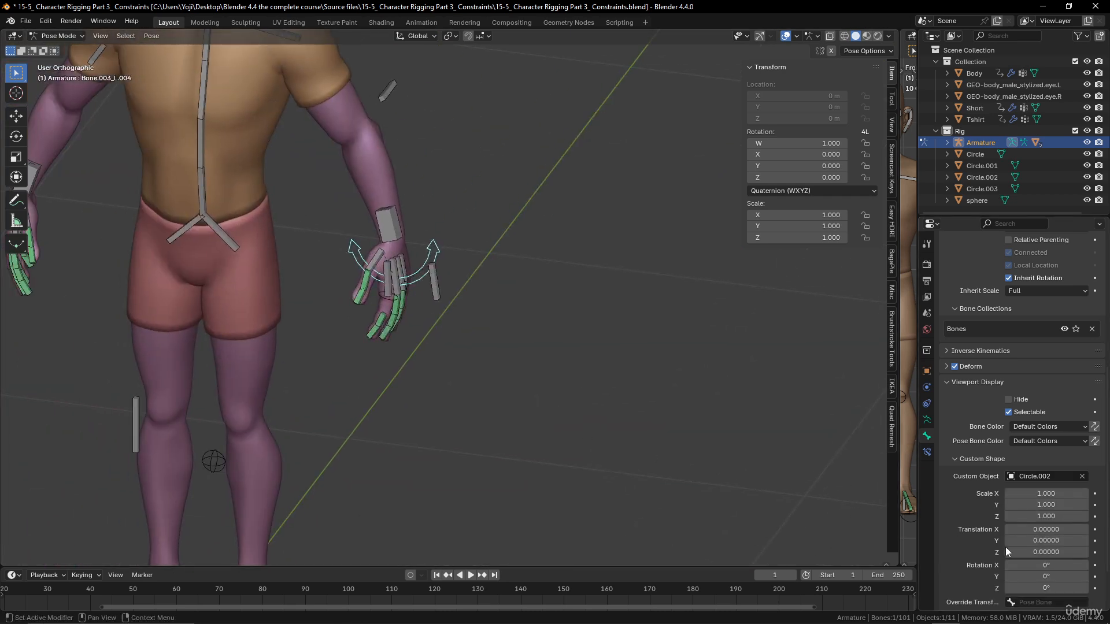
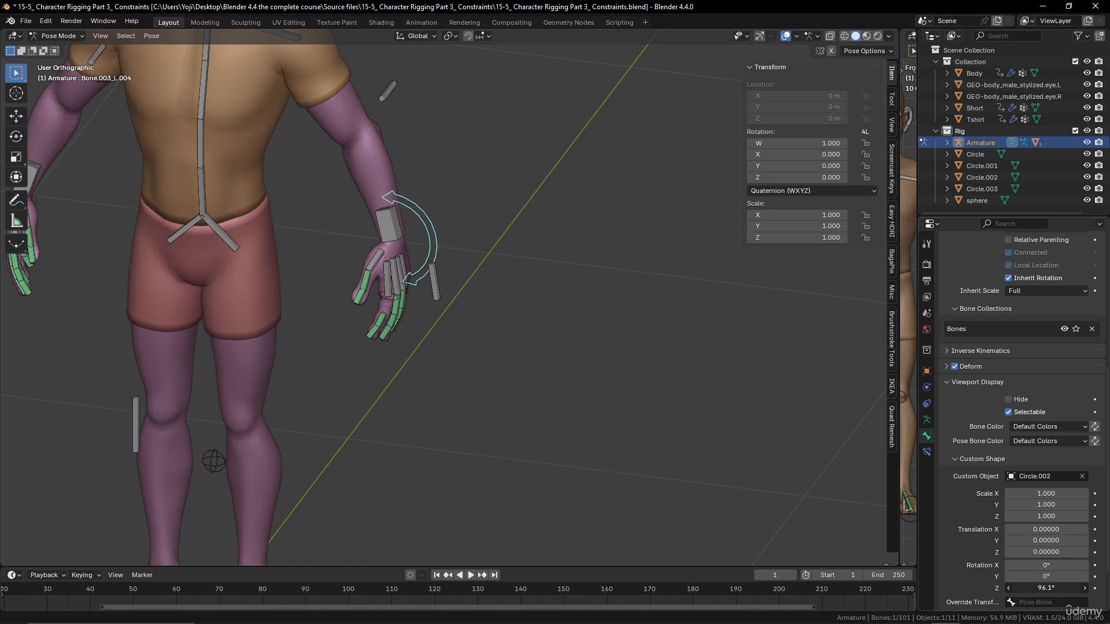
Set the left hand bone's custom shape to Z rotation 96.1°, Y translation 0.069 and scale 0.8 on all axes.
{"action": "mouse_move", "coordinate": [1044, 541]}
{"action": "left_mouse_down"}
{"action": "mouse_move", "coordinate": [1087, 541]}
{"action": "mouse_move", "coordinate": [1042, 543]}
{"action": "left_mouse_up"}
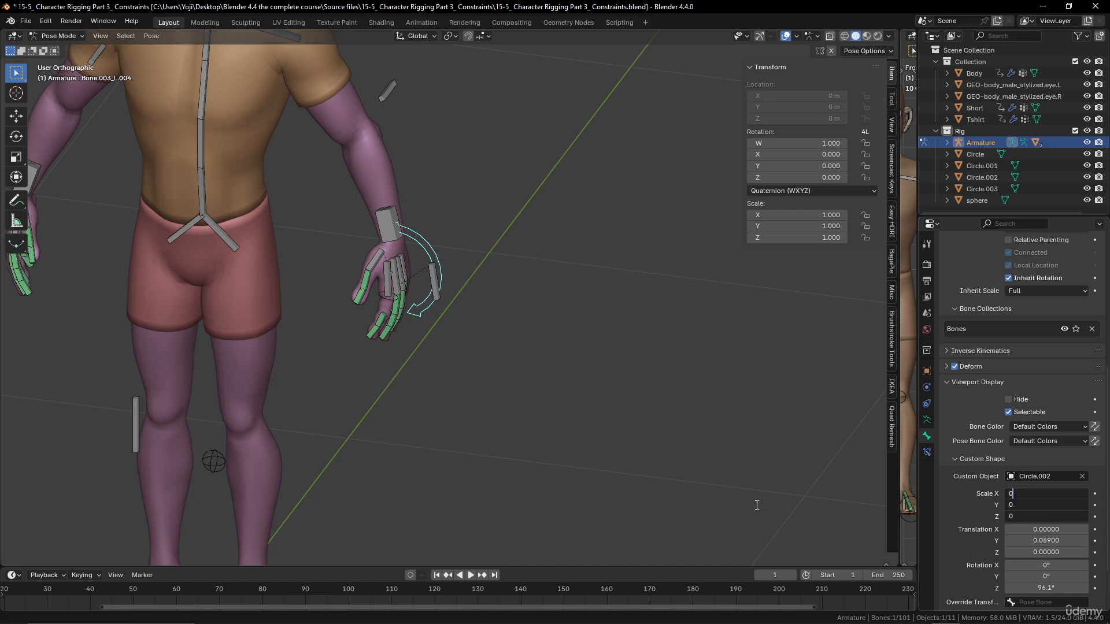
{"action": "type", "text": "0.8"}
{"action": "key", "text": "Return"}
Test-rotate the left hand bone with its arrow control, and cancel the rotation.
{"action": "middle_click_drag", "start_coordinate": [459, 391], "coordinate": [498, 376]}
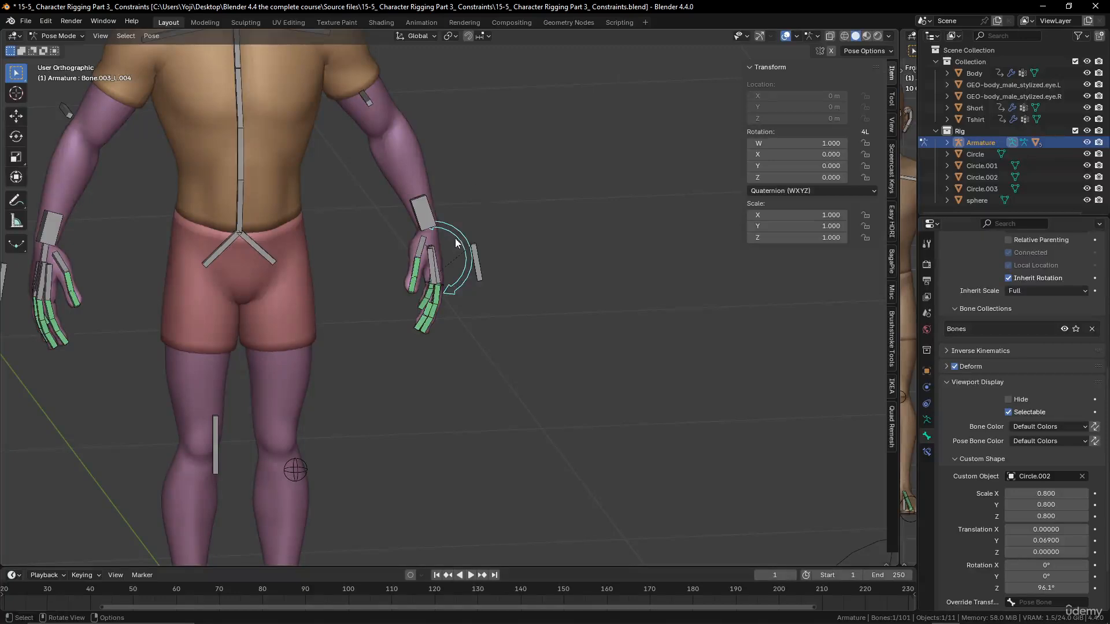
{"action": "key", "text": "r"}
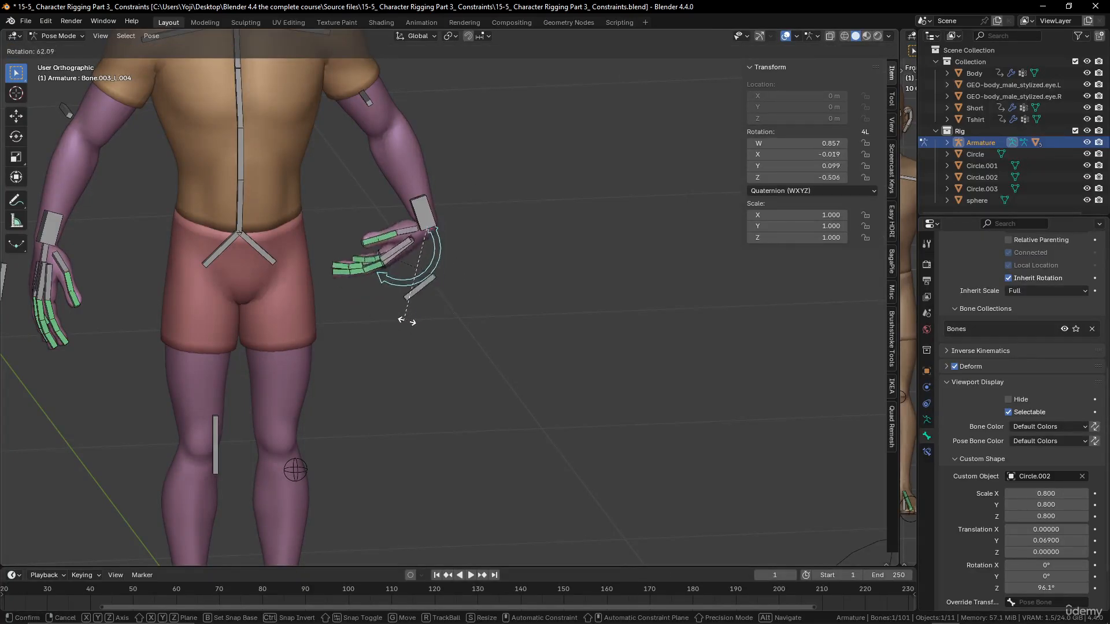
{"action": "key", "text": "Escape"}
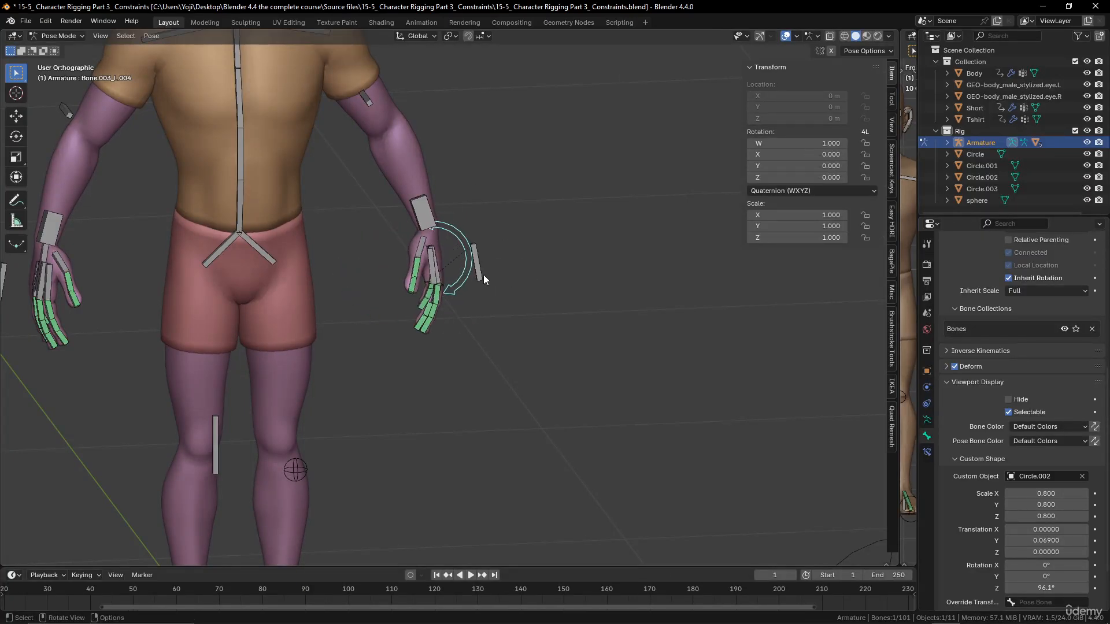
Assign the curved double-arrow object Circle.002 as the custom shape of the finger control bone beside the left hand.
{"action": "left_click", "coordinate": [482, 276]}
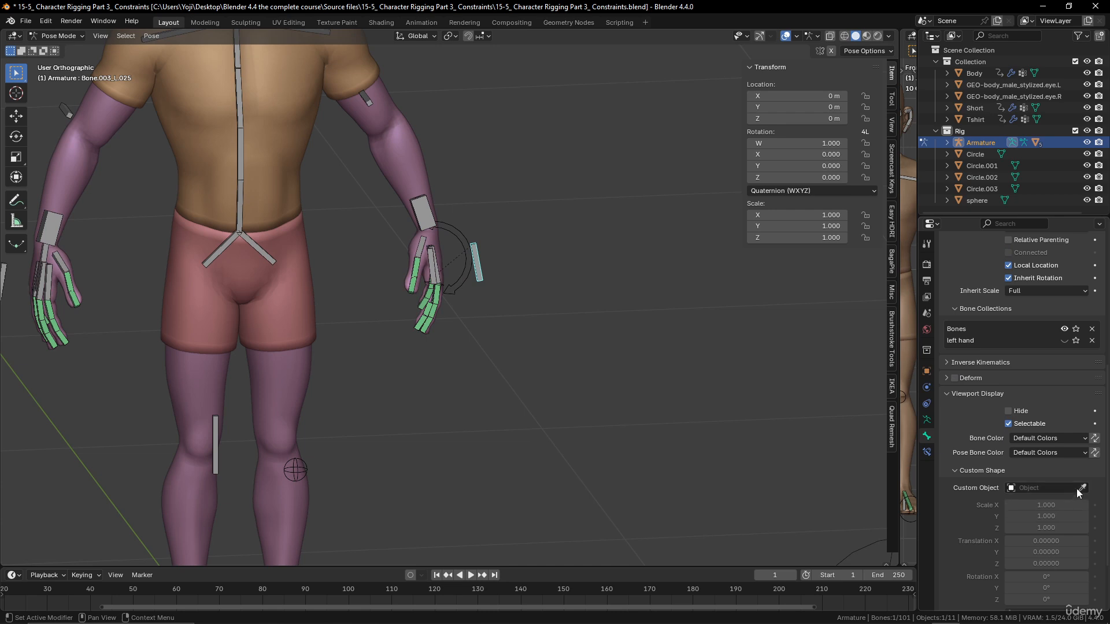
{"action": "scroll", "coordinate": [663, 467], "scroll_direction": "down", "scroll_amount": 6}
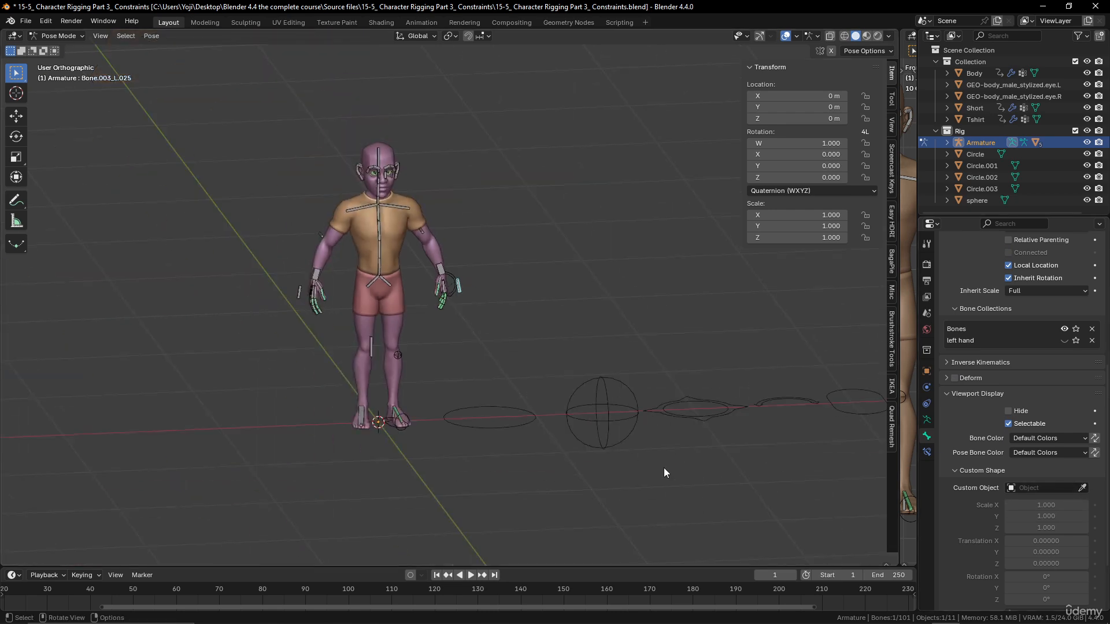
{"action": "left_click", "coordinate": [1083, 489]}
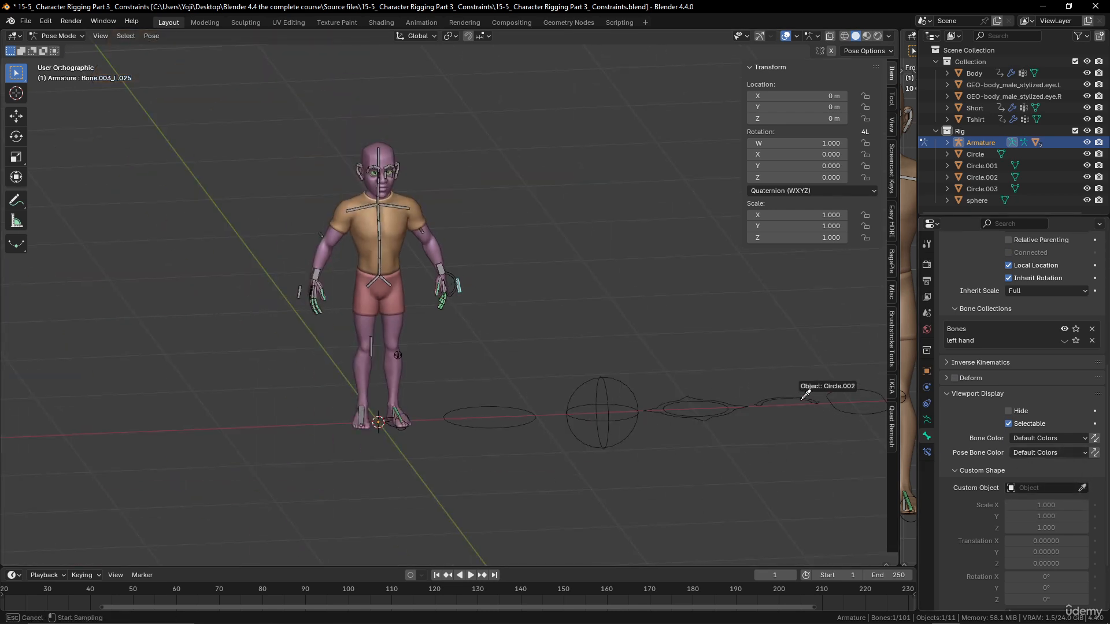
{"action": "left_click", "coordinate": [805, 395]}
{"action": "scroll", "coordinate": [574, 384], "scroll_direction": "up", "scroll_amount": 7}
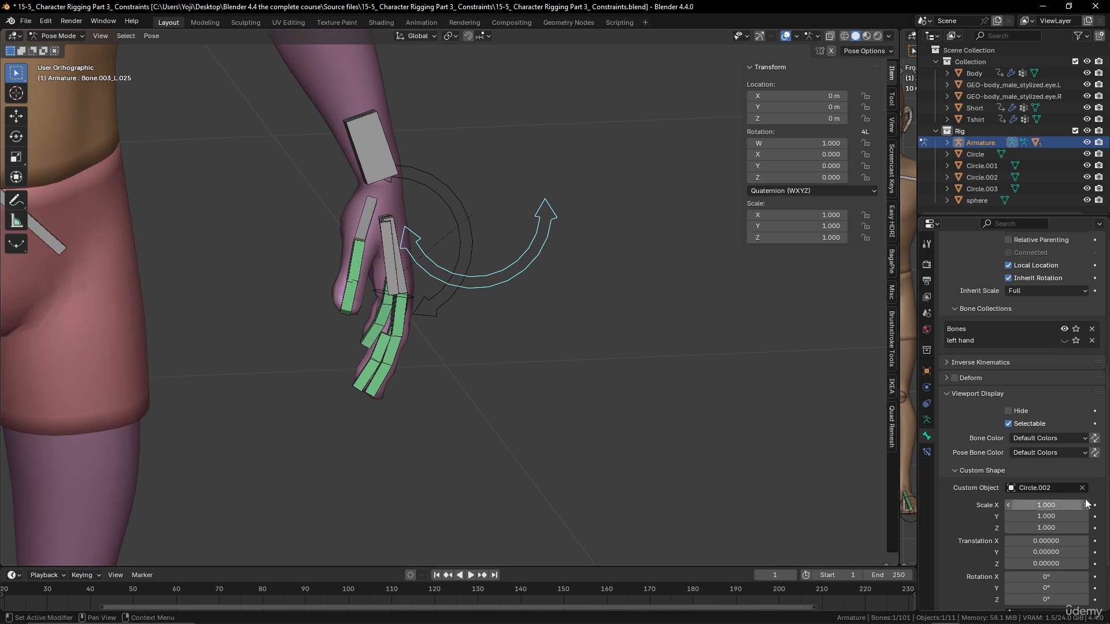
Try a scale of 0.3 on all axes for the left finger control's custom shape.
{"action": "scroll", "coordinate": [1051, 490], "scroll_direction": "down", "scroll_amount": 3}
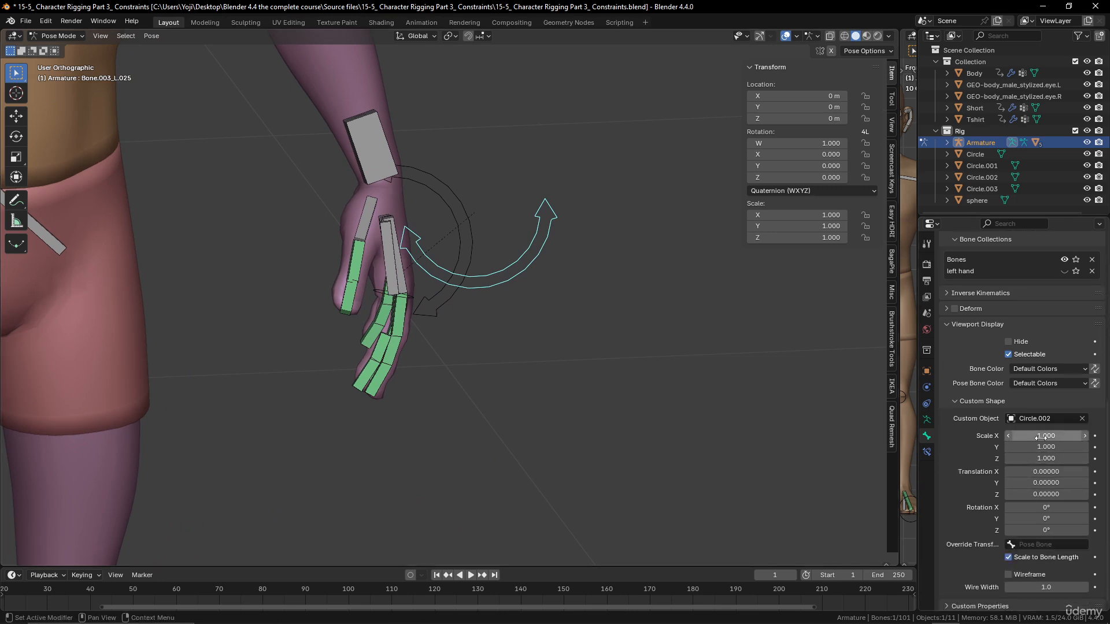
{"action": "left_click_drag", "start_coordinate": [1040, 438], "coordinate": [1044, 459]}
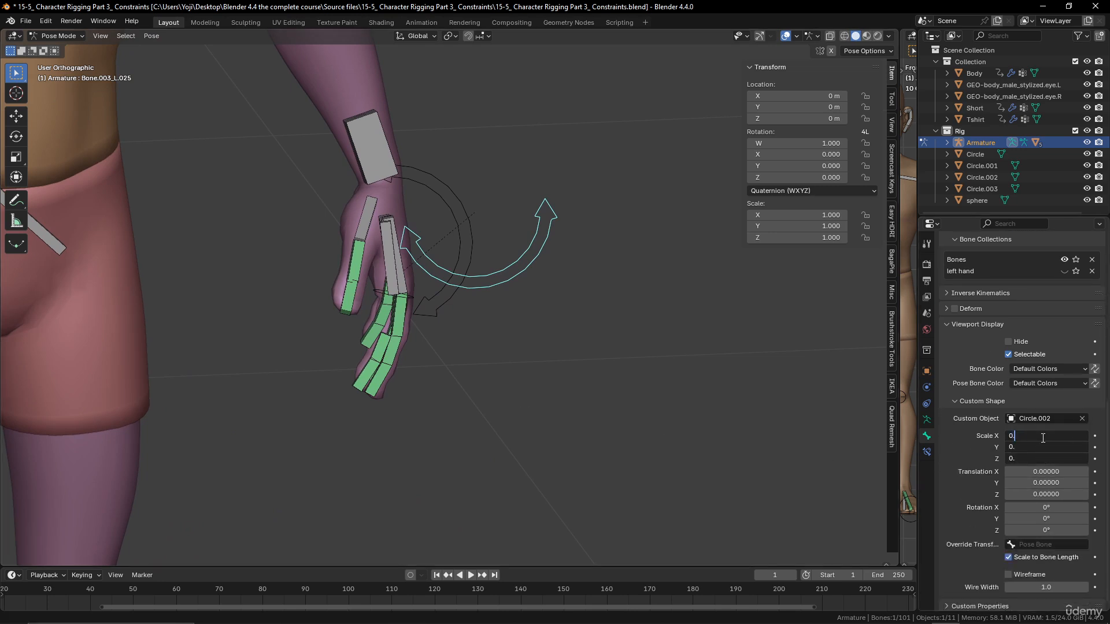
{"action": "type", "text": "0.3"}
{"action": "key", "text": "Return"}
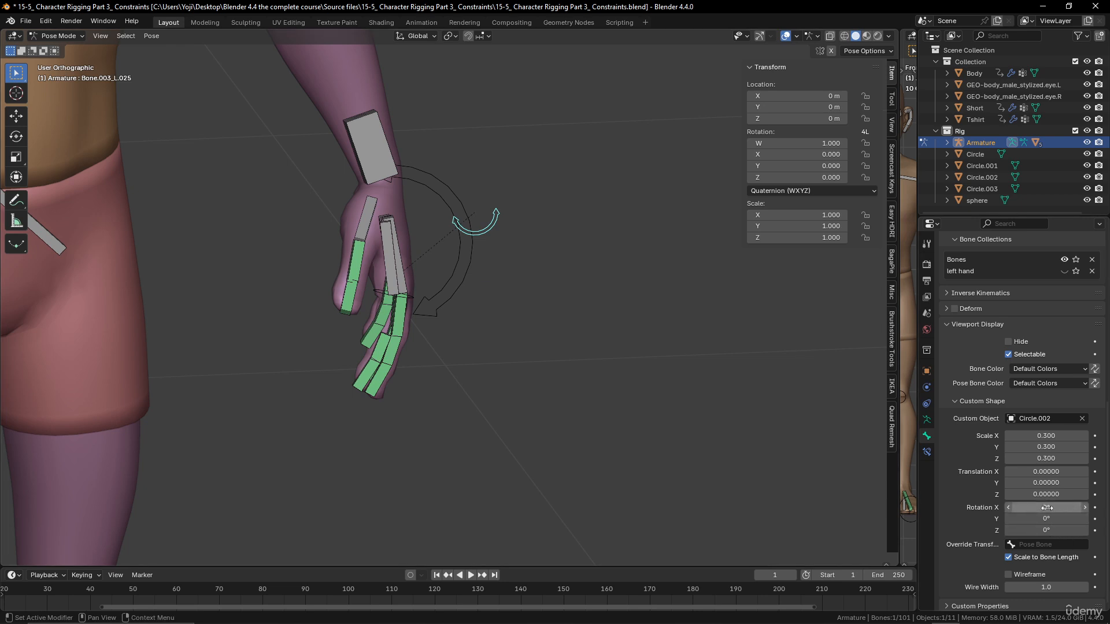
{"action": "left_click_drag", "start_coordinate": [1049, 436], "coordinate": [1049, 482]}
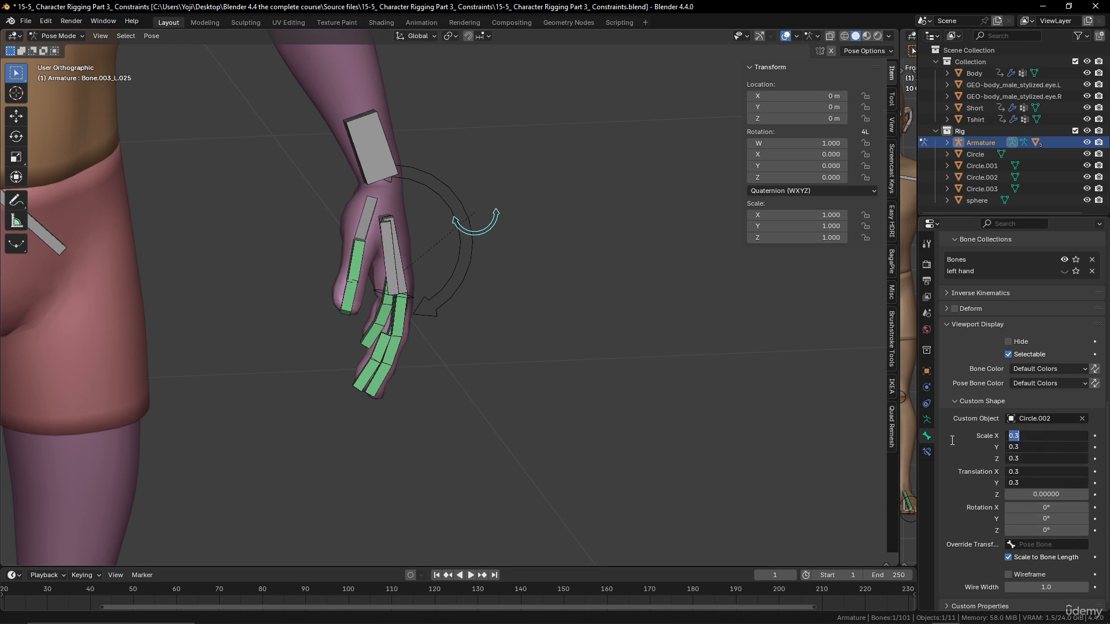
{"action": "key", "text": "Escape"}
Set the left finger control's custom shape scale to 0.4 on all axes.
{"action": "left_click_drag", "start_coordinate": [1056, 437], "coordinate": [1055, 460]}
{"action": "type", "text": "0"}
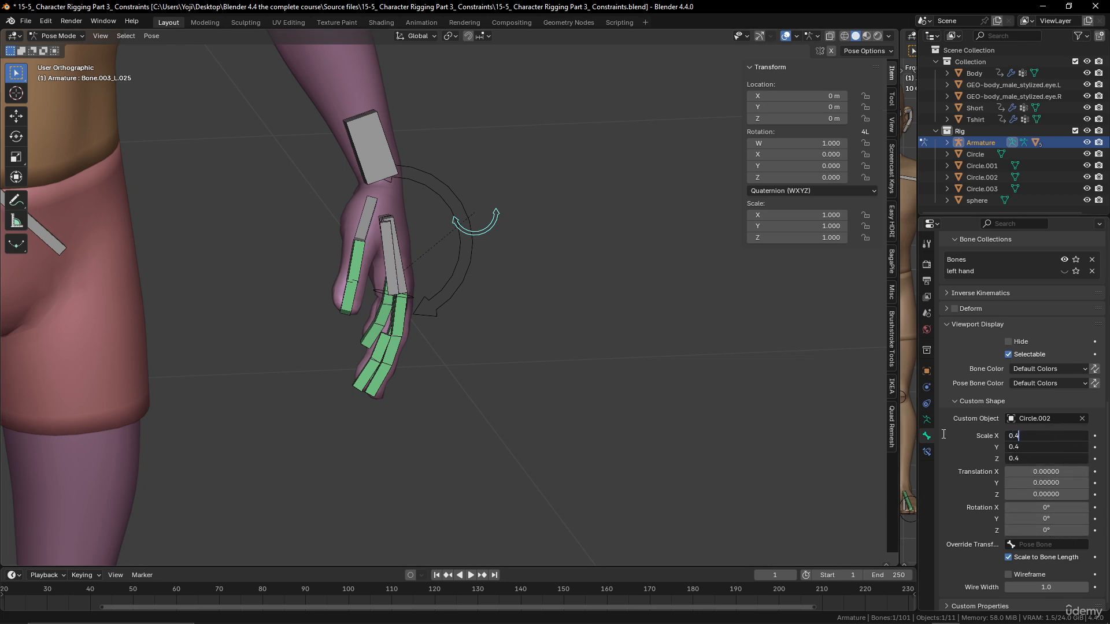
{"action": "type", "text": ".4"}
{"action": "key", "text": "Return"}
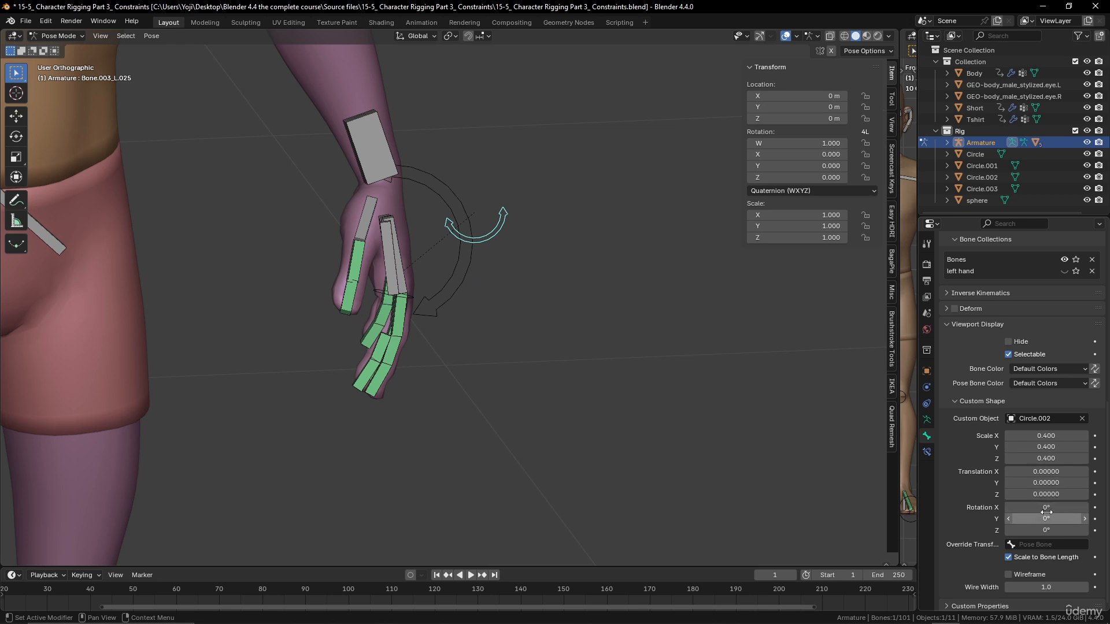
Try a 90° X rotation on the left finger control's custom shape, and reset it to 0°.
{"action": "left_click_drag", "start_coordinate": [1046, 508], "coordinate": [1046, 509]}
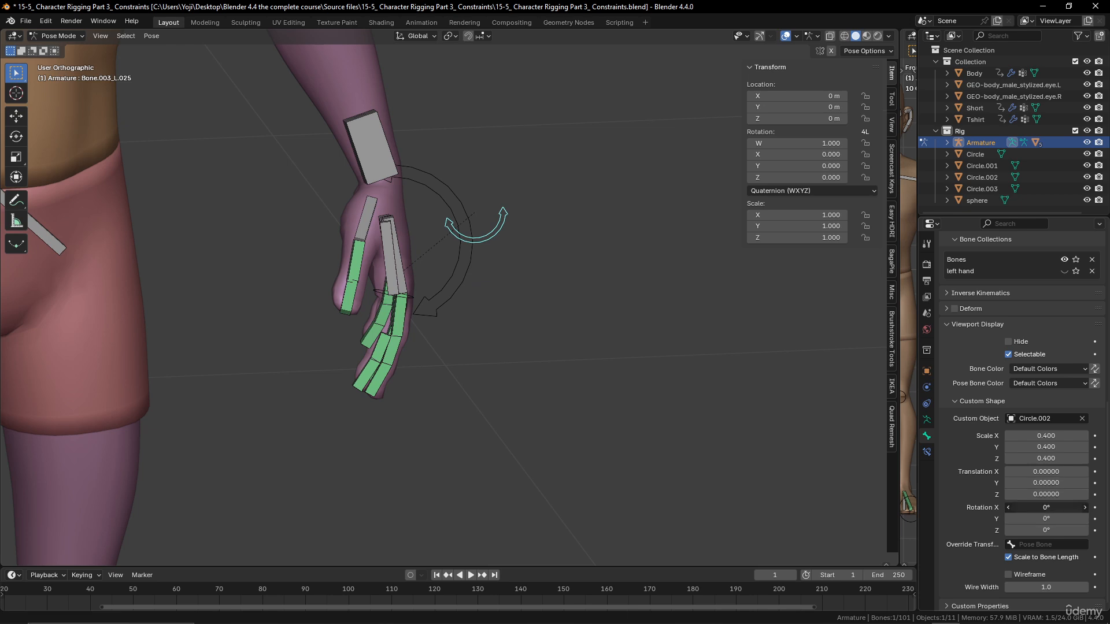
{"action": "type", "text": "90"}
{"action": "key", "text": "Return"}
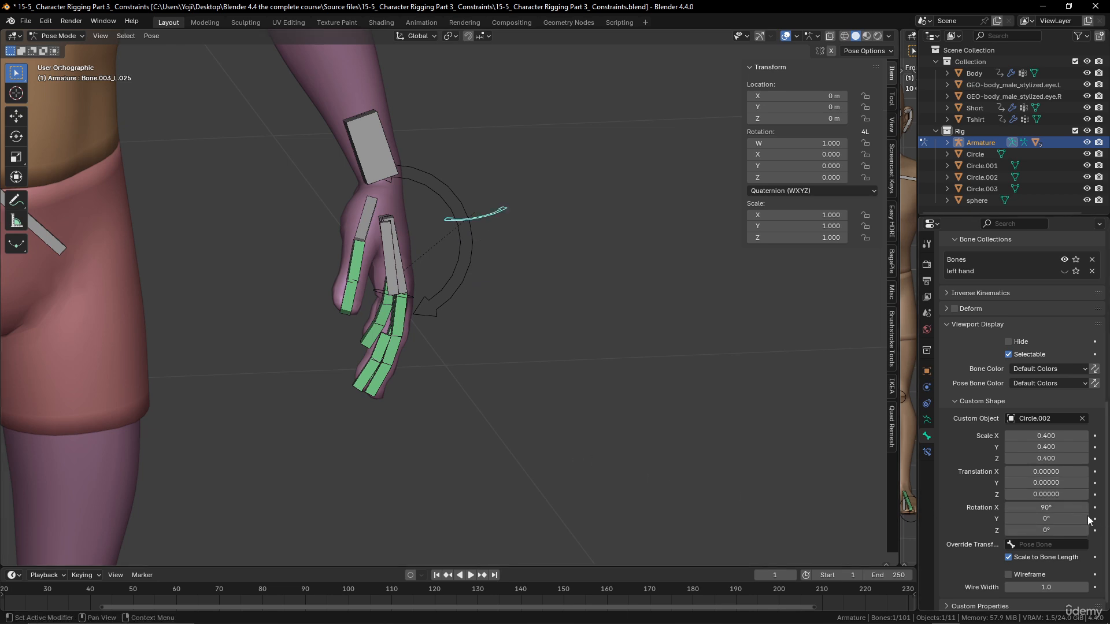
{"action": "left_click", "coordinate": [1051, 506]}
{"action": "type", "text": "0"}
{"action": "key", "text": "Return"}
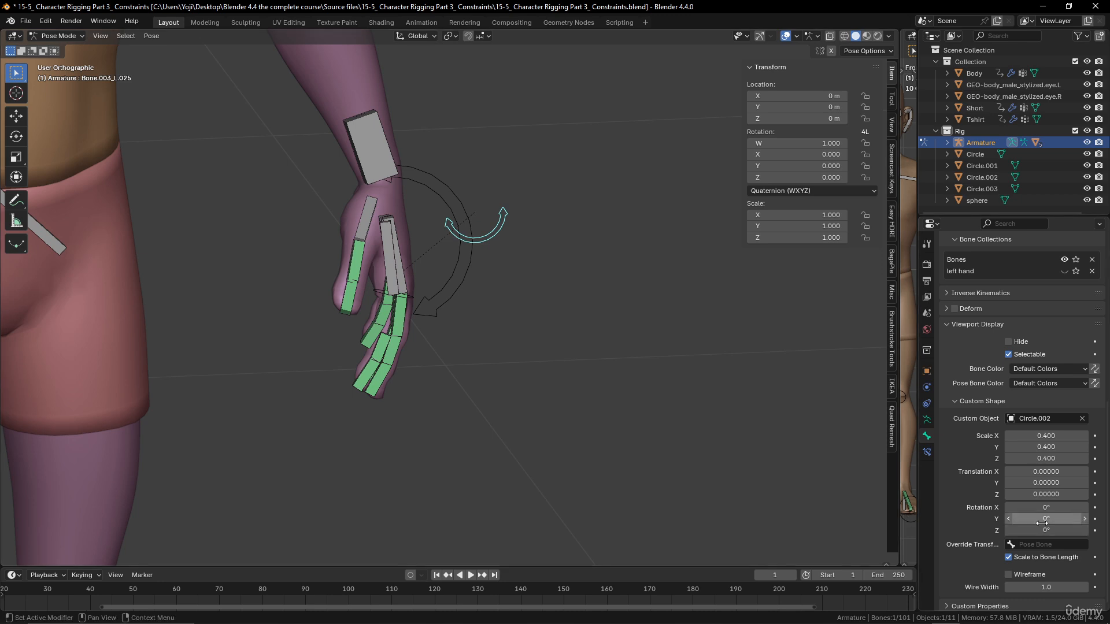
Set the left finger control's custom shape rotation to 0° on Y and 90° on Z.
{"action": "left_click_drag", "start_coordinate": [1046, 518], "coordinate": [1064, 519]}
{"action": "left_click", "coordinate": [1036, 520]}
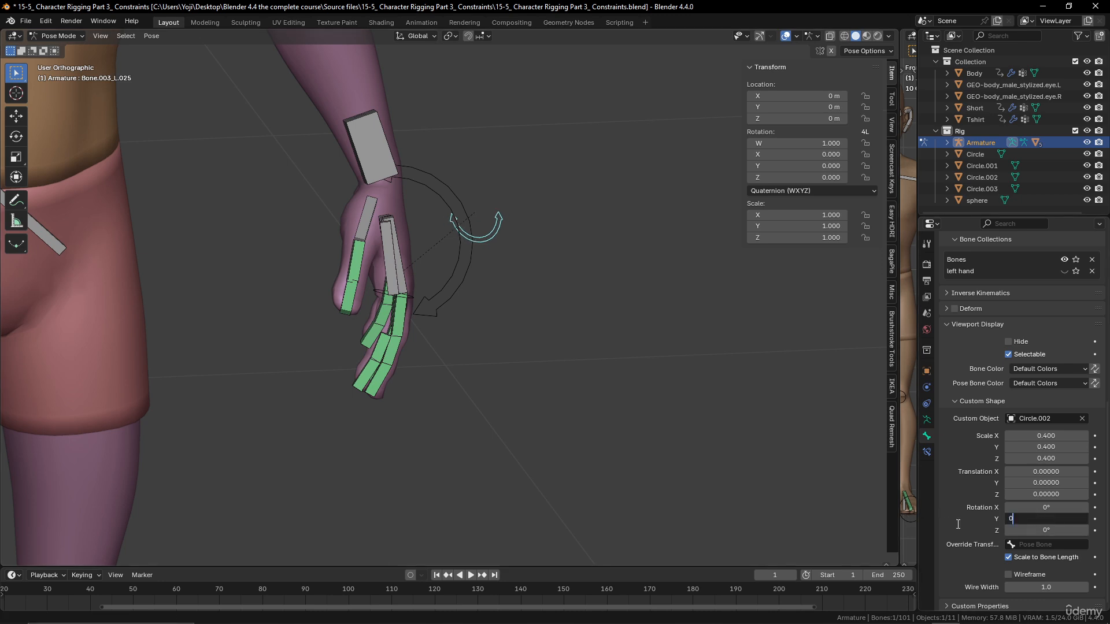
{"action": "type", "text": "0"}
{"action": "key", "text": "Return"}
{"action": "left_click", "coordinate": [1048, 531]}
{"action": "key", "text": "Return"}
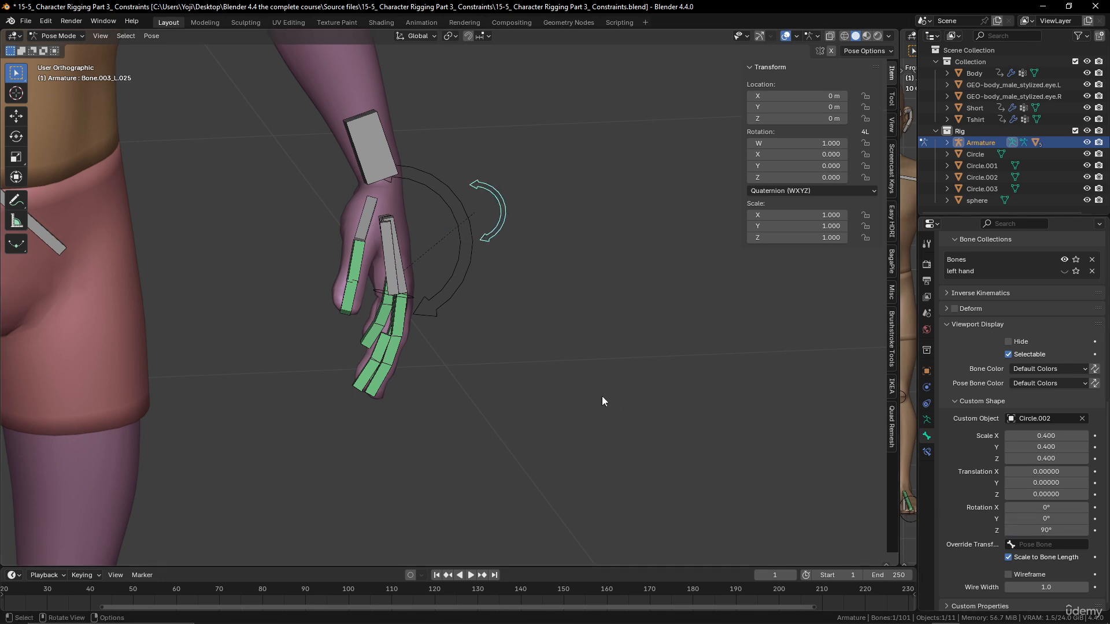
Test-rotate the left hand bone and the finger control bone with their arrow controls, cancelling both rotations.
{"action": "scroll", "coordinate": [492, 349], "scroll_direction": "down", "scroll_amount": 2}
{"action": "mouse_move", "coordinate": [487, 346]}
{"action": "middle_mouse_down"}
{"action": "mouse_move", "coordinate": [455, 342]}
{"action": "mouse_move", "coordinate": [474, 341]}
{"action": "middle_mouse_up"}
{"action": "scroll", "coordinate": [474, 341], "scroll_direction": "down", "scroll_amount": 2}
{"action": "left_click", "coordinate": [445, 273]}
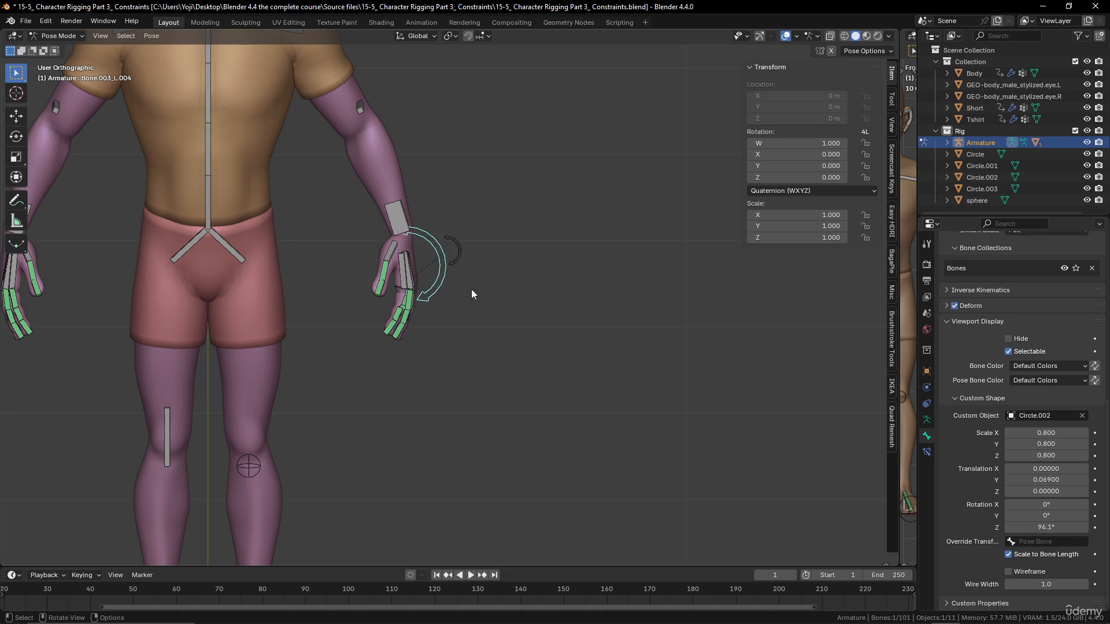
{"action": "key", "text": "r"}
{"action": "right_click", "coordinate": [475, 270]}
{"action": "left_click", "coordinate": [466, 256]}
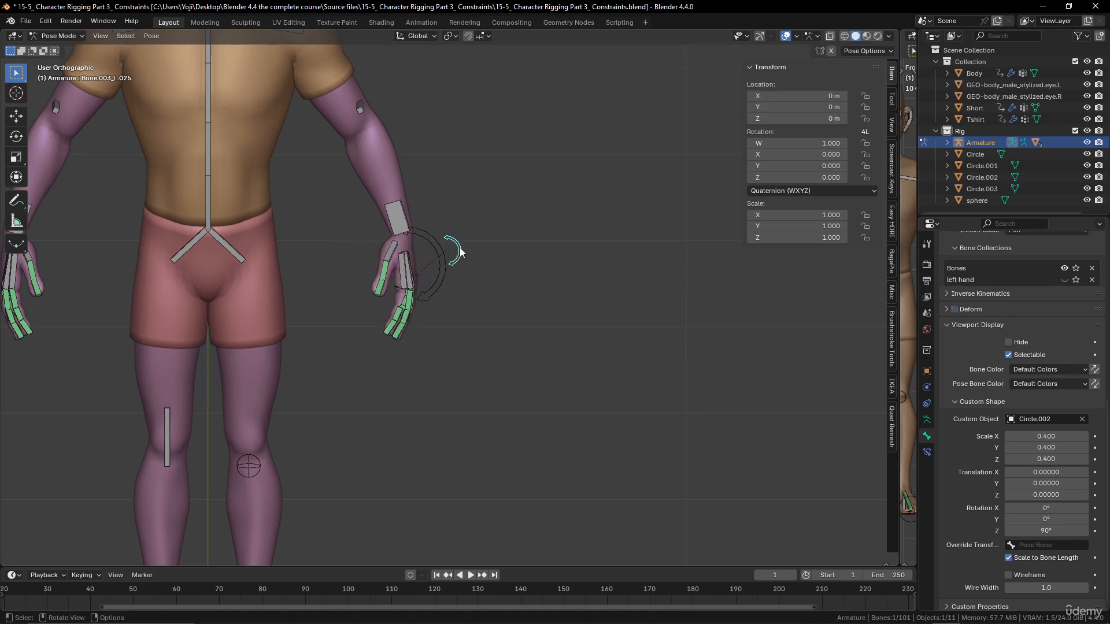
{"action": "key", "text": "r"}
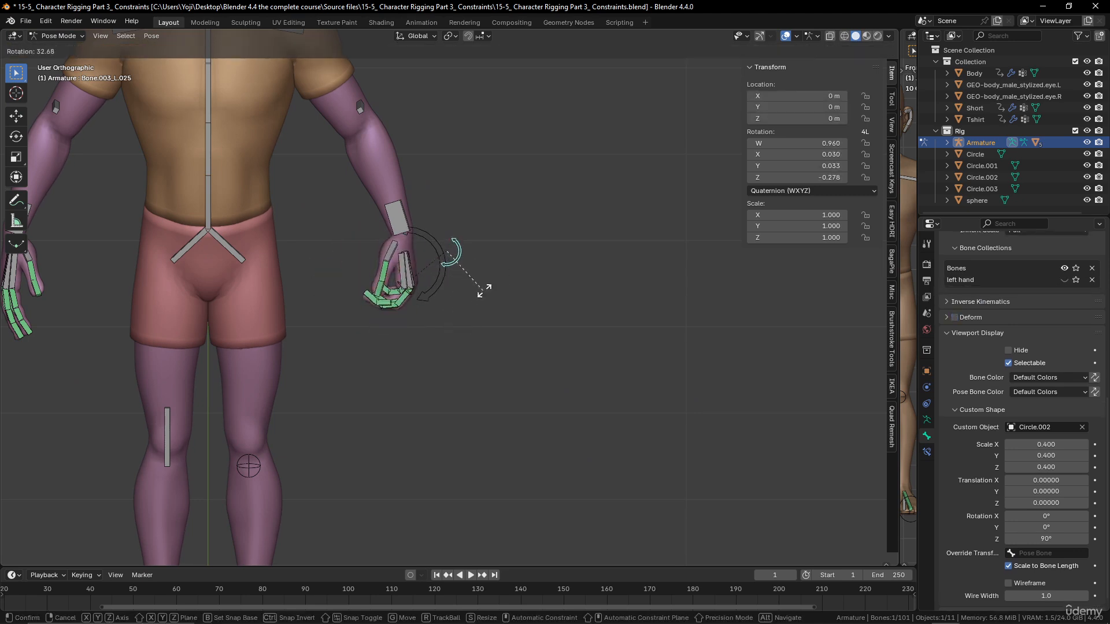
{"action": "right_click", "coordinate": [451, 334]}
Assign the sphere object as the left elbow control bone's custom shape.
{"action": "scroll", "coordinate": [434, 356], "scroll_direction": "down", "scroll_amount": 4}
{"action": "scroll", "coordinate": [439, 364], "scroll_direction": "up", "scroll_amount": 2}
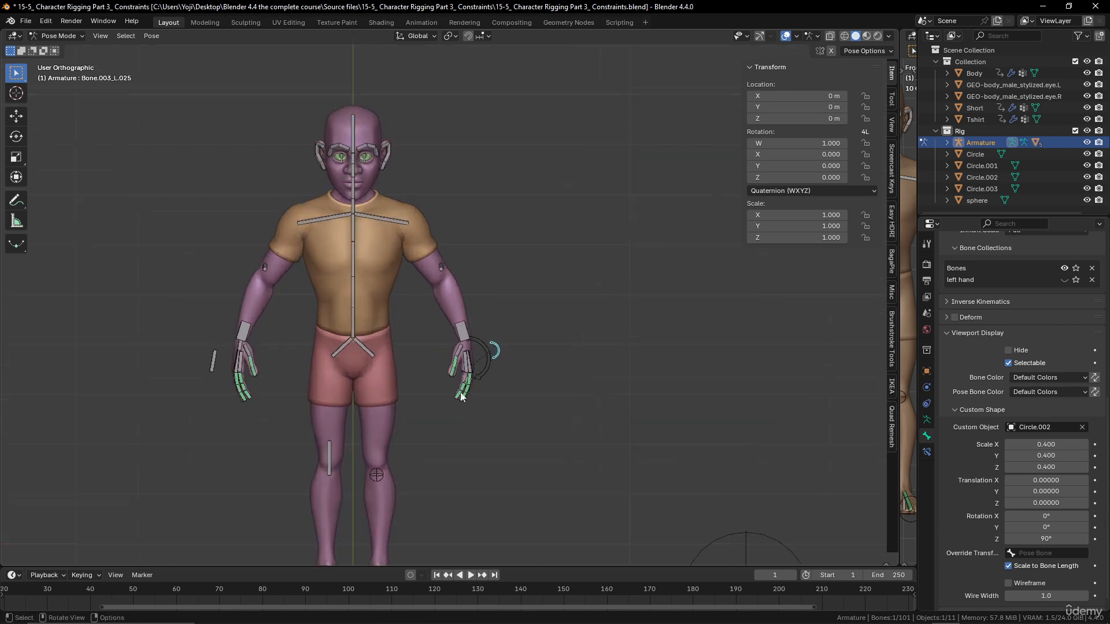
{"action": "left_click", "coordinate": [442, 267]}
{"action": "scroll", "coordinate": [600, 349], "scroll_direction": "down", "scroll_amount": 4}
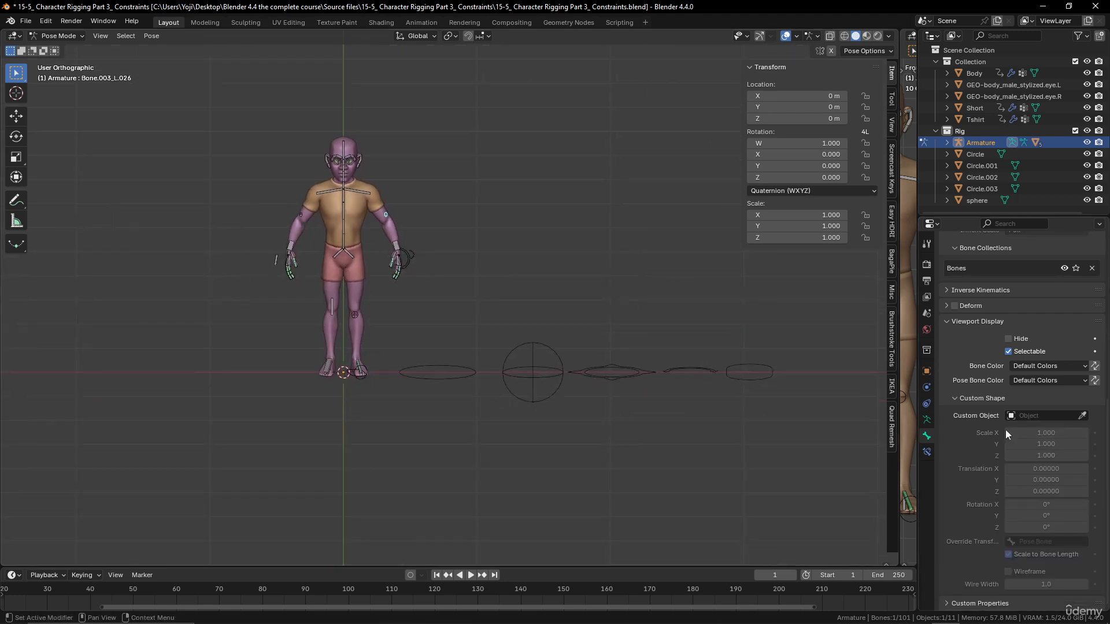
{"action": "left_click", "coordinate": [1082, 416]}
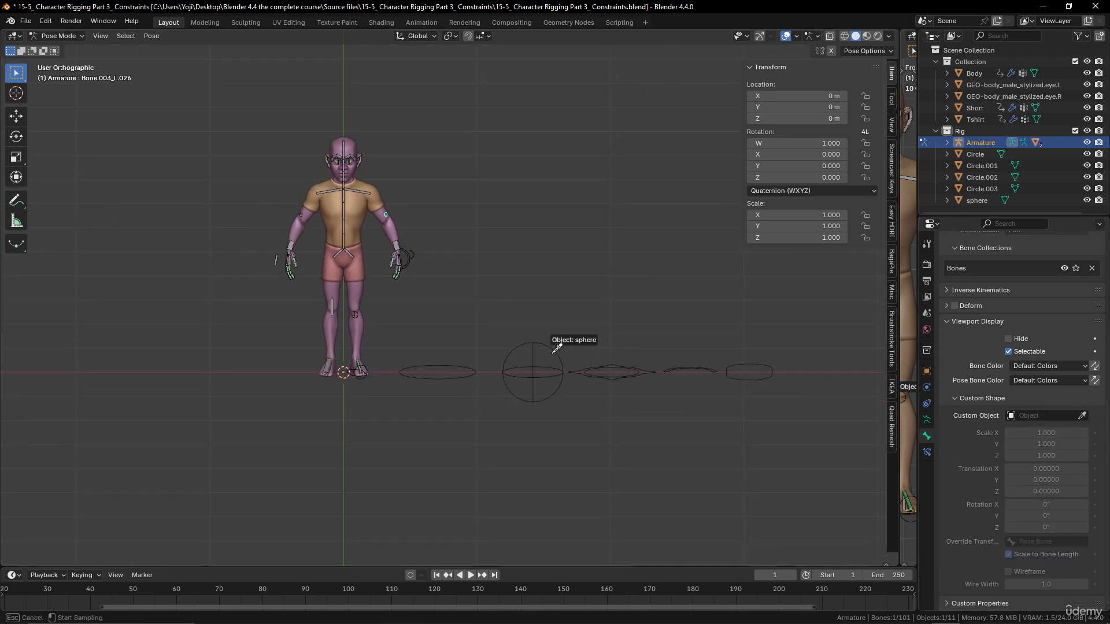
{"action": "left_click", "coordinate": [529, 402]}
Assign the Circle object as the custom shape of the lowest spine bone at the waist, with X rotation 90°.
{"action": "scroll", "coordinate": [529, 402], "scroll_direction": "up", "scroll_amount": 2}
{"action": "scroll", "coordinate": [529, 403], "scroll_direction": "up", "scroll_amount": 3}
{"action": "left_click", "coordinate": [420, 291]}
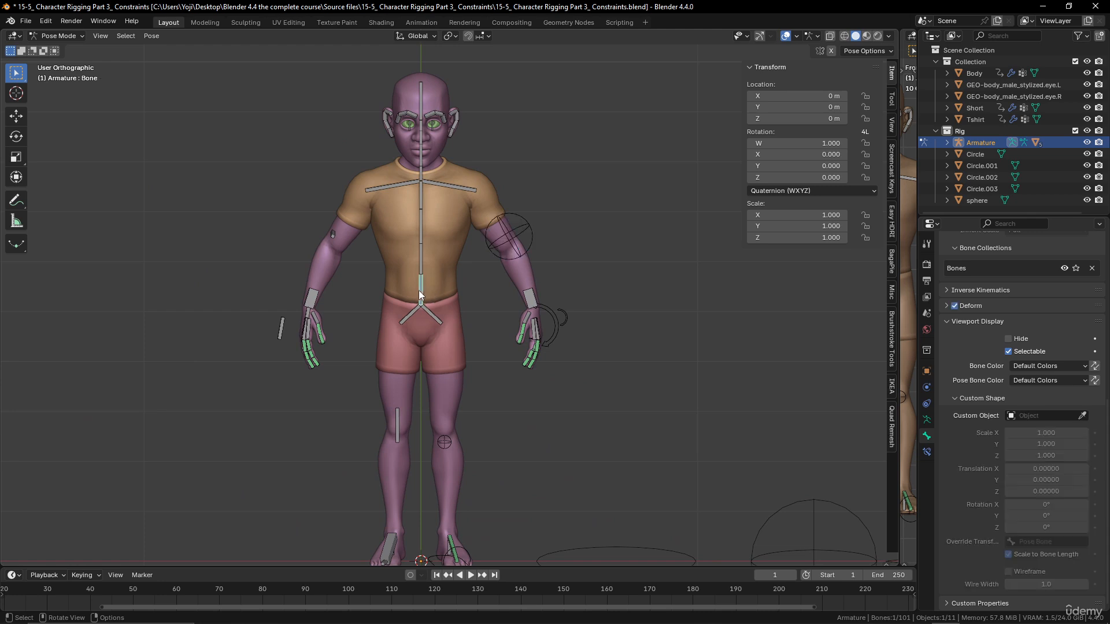
{"action": "scroll", "coordinate": [810, 480], "scroll_direction": "down", "scroll_amount": 2}
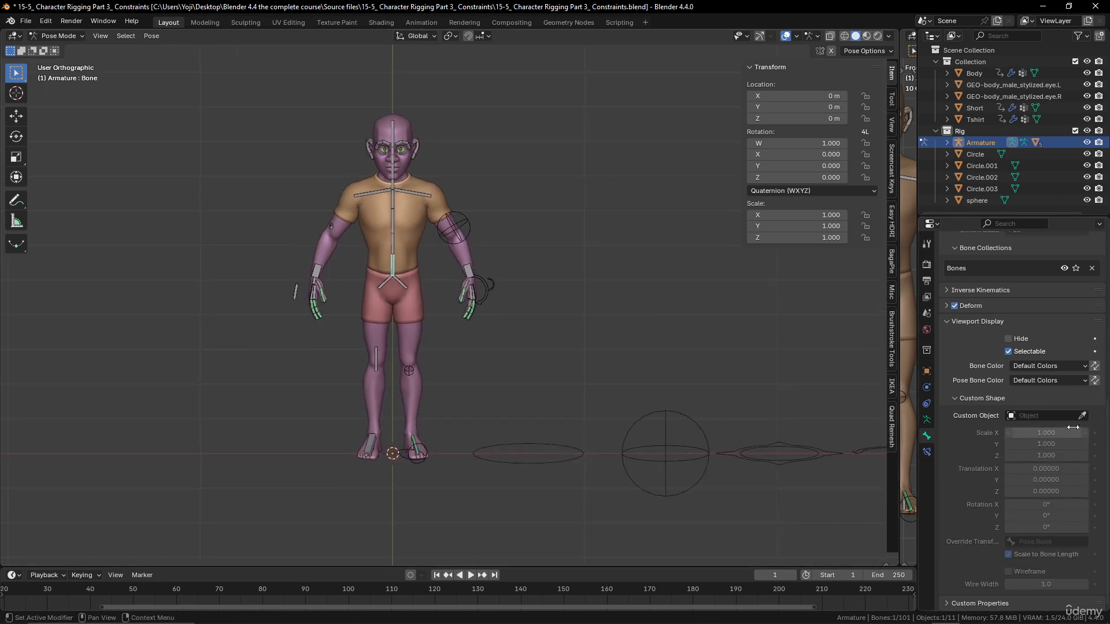
{"action": "left_click", "coordinate": [1084, 414]}
{"action": "left_click", "coordinate": [581, 454]}
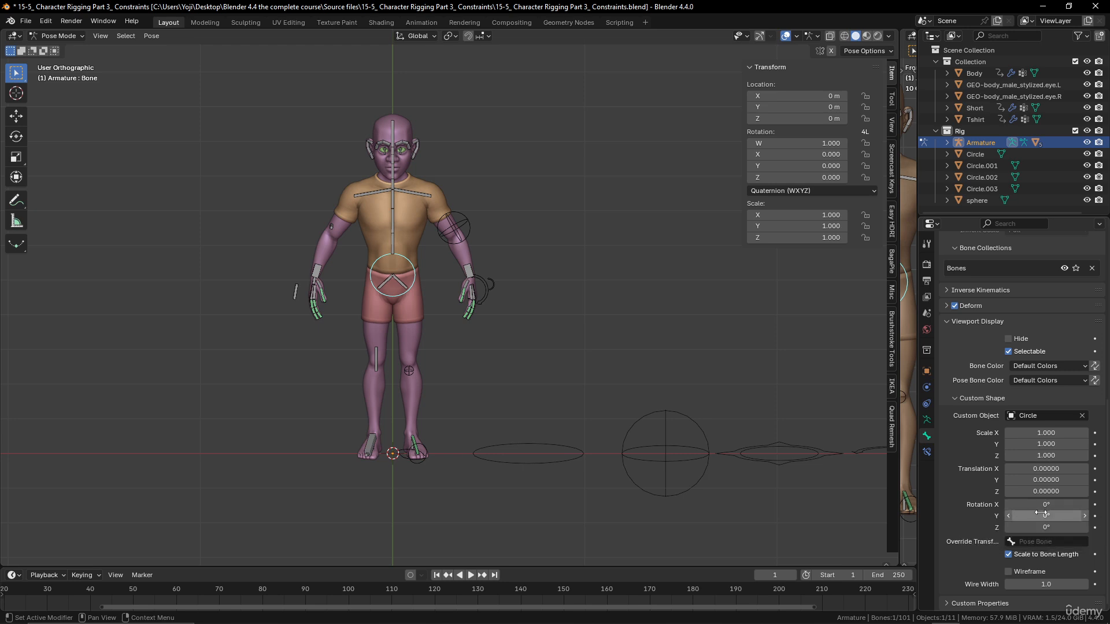
{"action": "left_click", "coordinate": [1046, 506]}
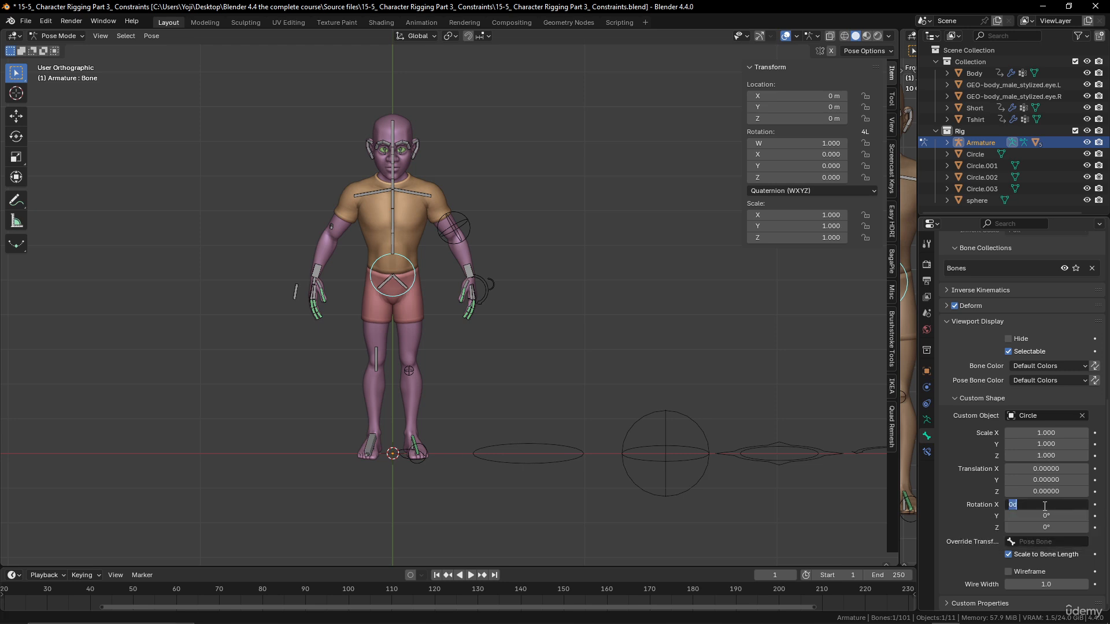
{"action": "type", "text": "90"}
{"action": "key", "text": "Return"}
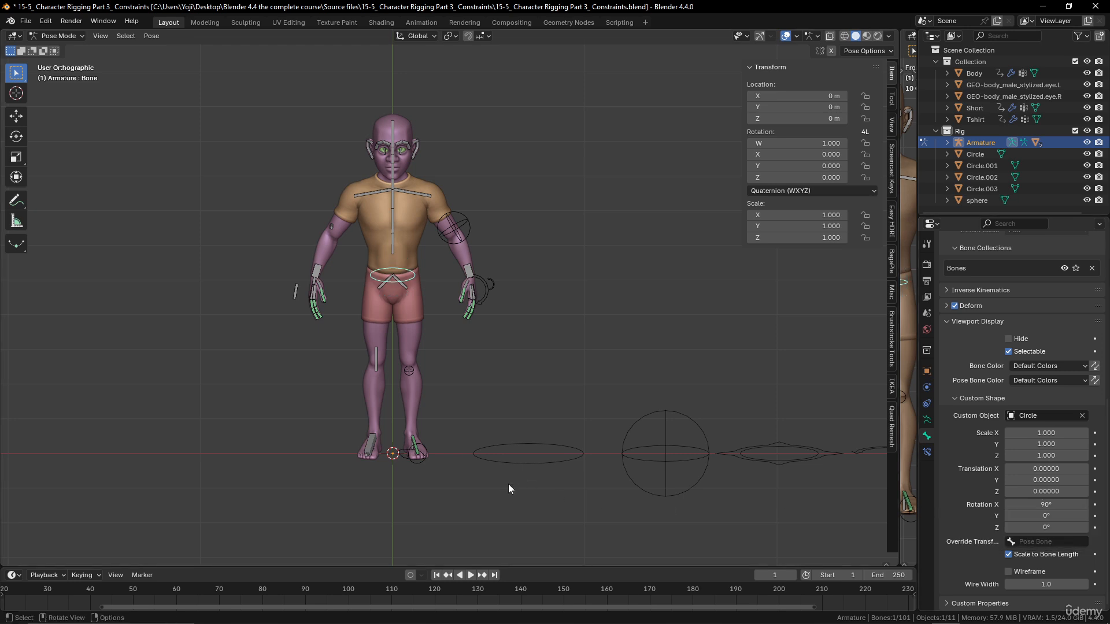
Assign the Circle object as the custom shape of the second spine bone at the abdomen, with X rotation 90°.
{"action": "left_click", "coordinate": [395, 241]}
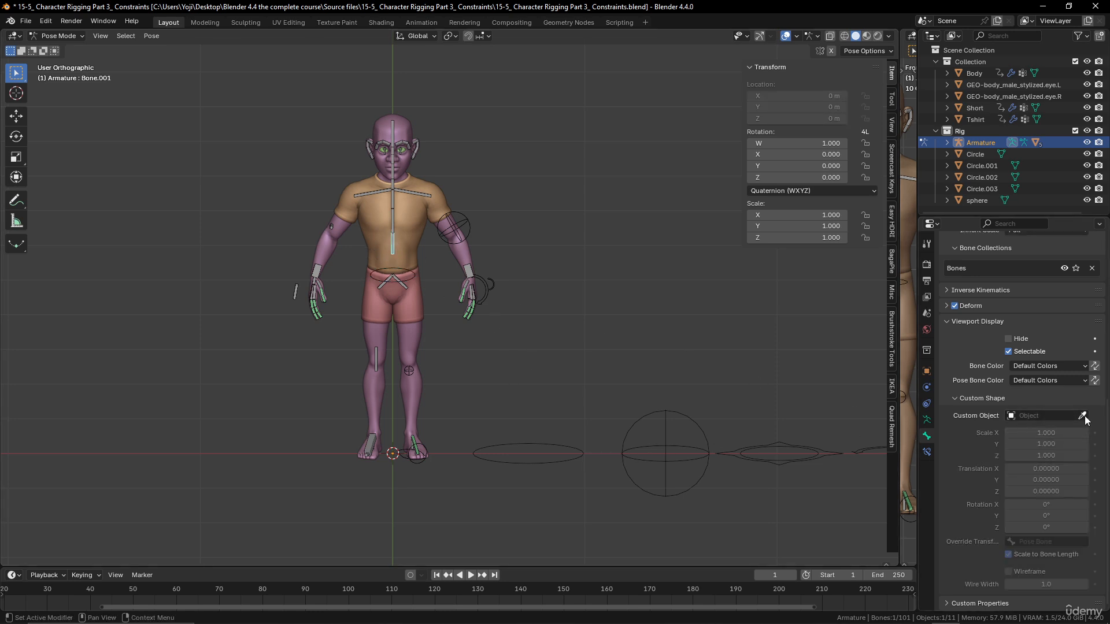
{"action": "left_click", "coordinate": [1082, 416]}
{"action": "left_click", "coordinate": [578, 458]}
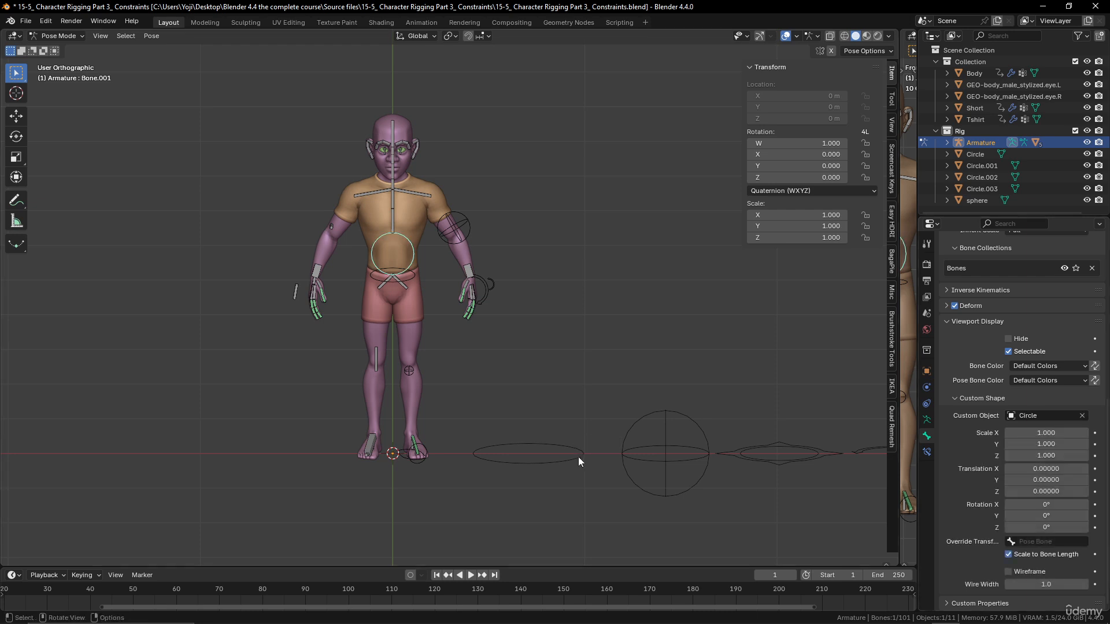
{"action": "left_click", "coordinate": [1047, 505]}
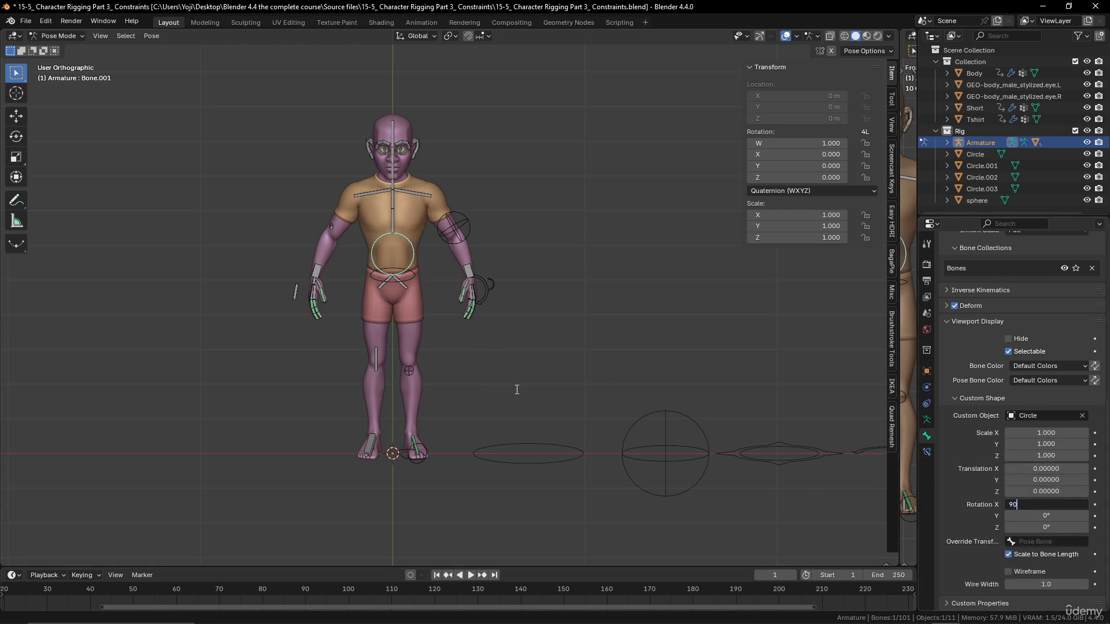
{"action": "key", "text": "Return"}
Assign the Circle object as the head bone's custom shape.
{"action": "scroll", "coordinate": [497, 334], "scroll_direction": "up", "scroll_amount": 3}
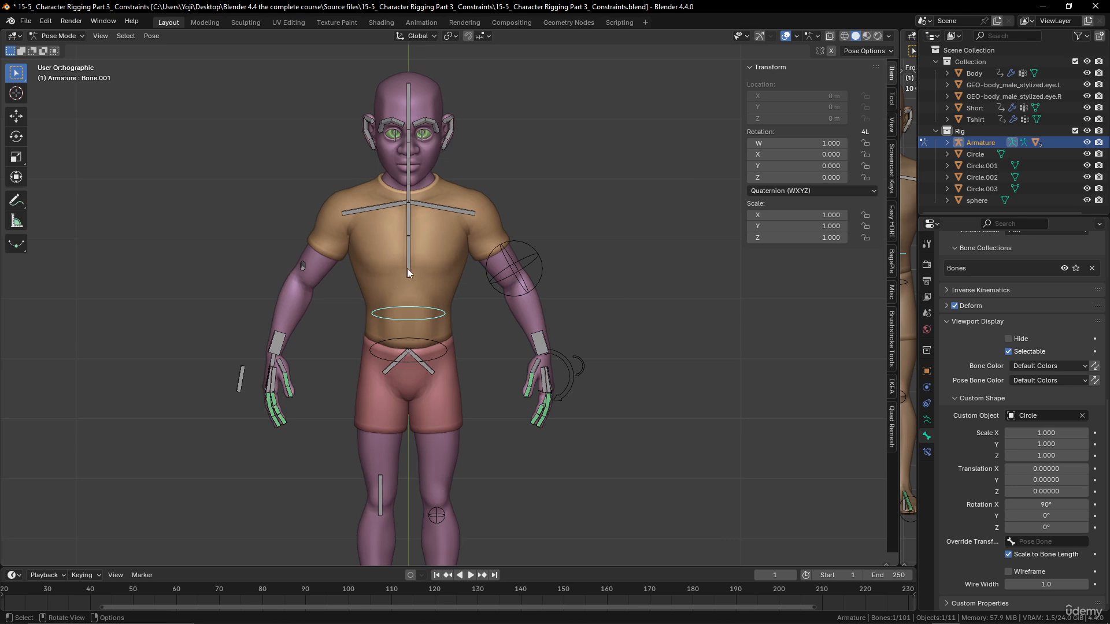
{"action": "middle_click_drag", "start_coordinate": [422, 190], "coordinate": [415, 240]}
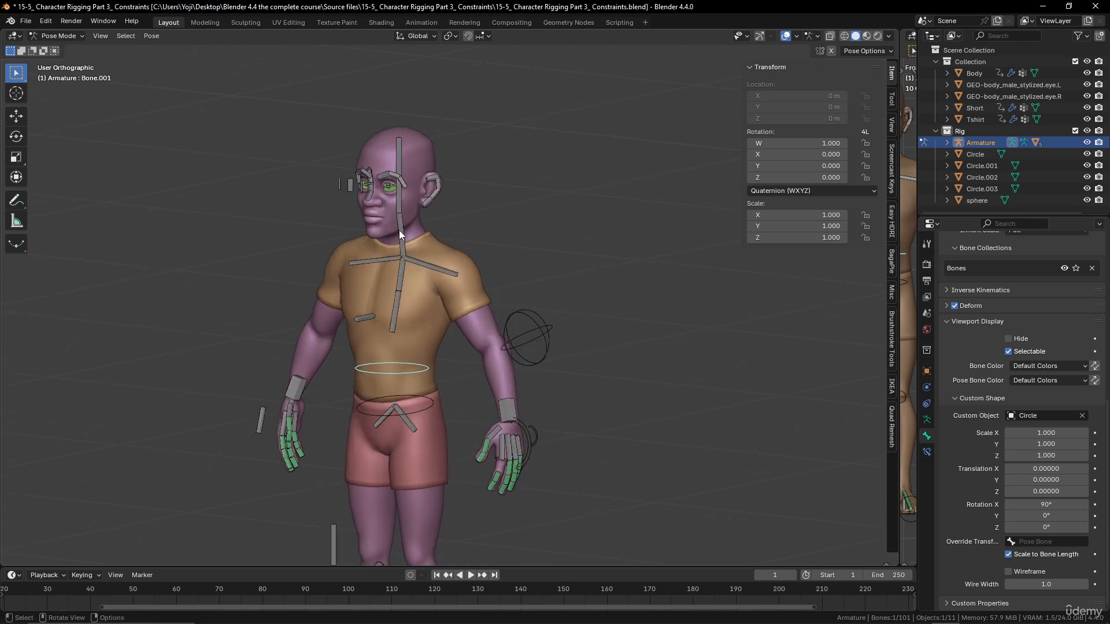
{"action": "left_click", "coordinate": [399, 230]}
{"action": "left_click", "coordinate": [402, 197]}
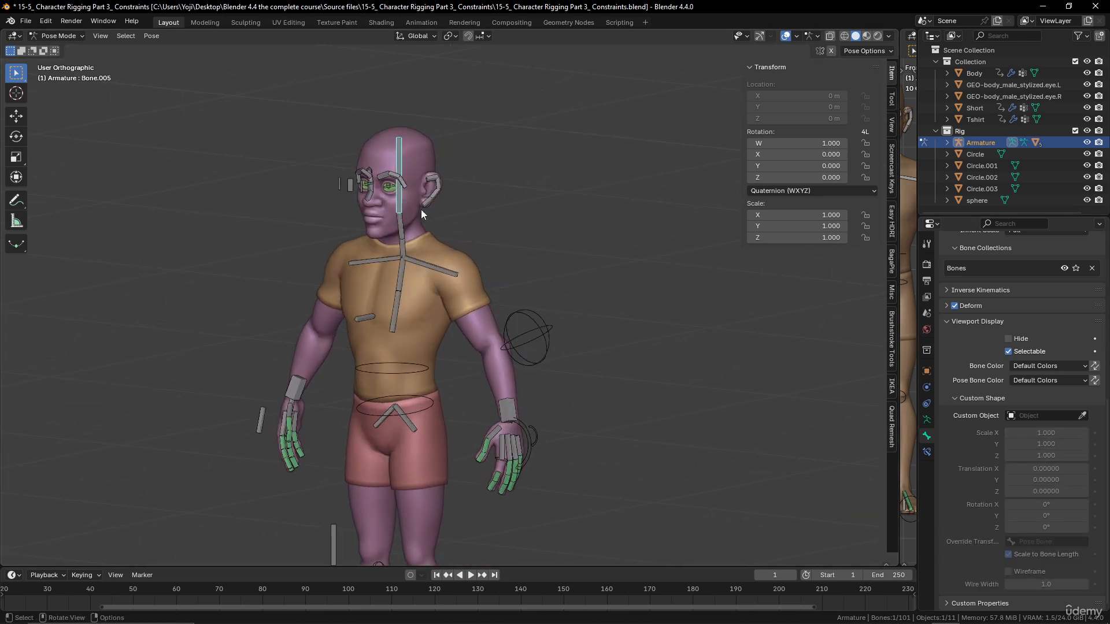
{"action": "left_click", "coordinate": [1082, 416]}
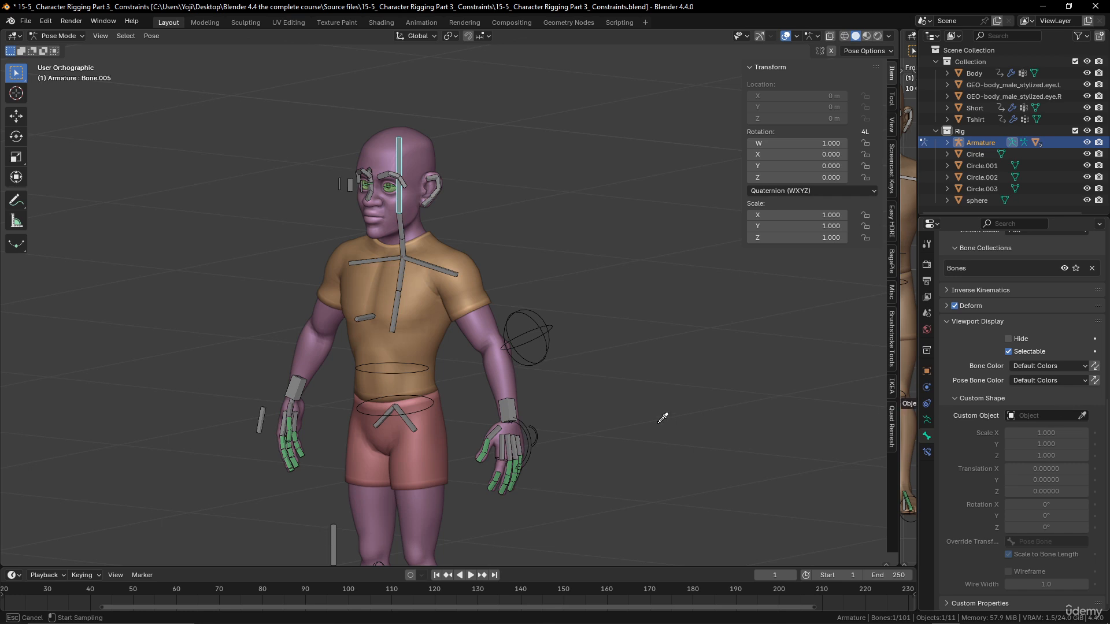
{"action": "key", "text": "Escape"}
{"action": "scroll", "coordinate": [665, 413], "scroll_direction": "down", "scroll_amount": 5}
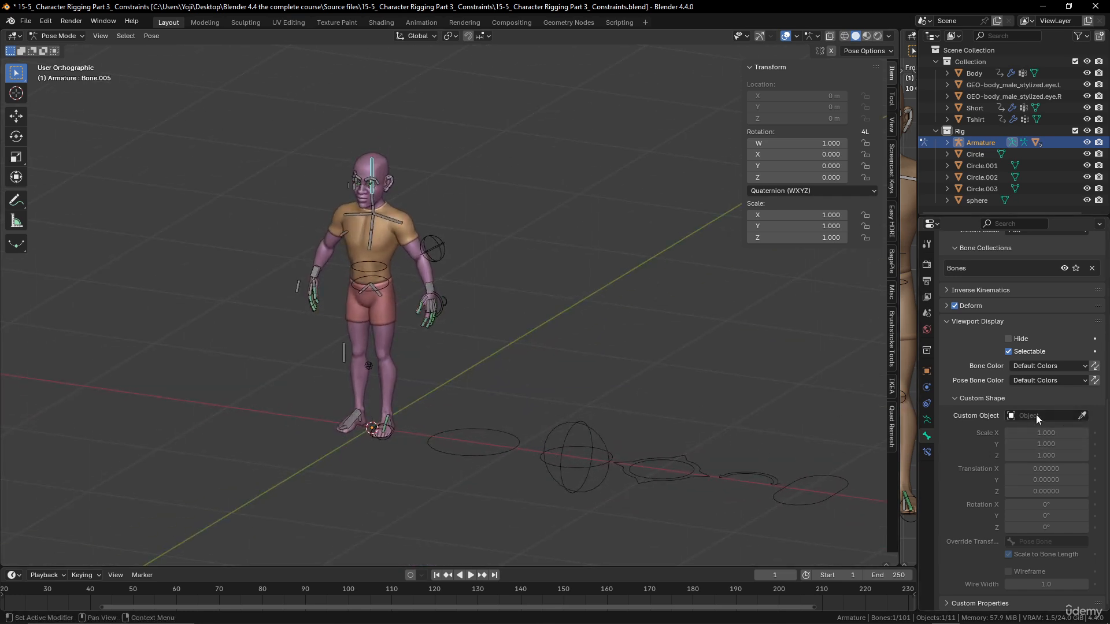
{"action": "left_click", "coordinate": [1083, 416]}
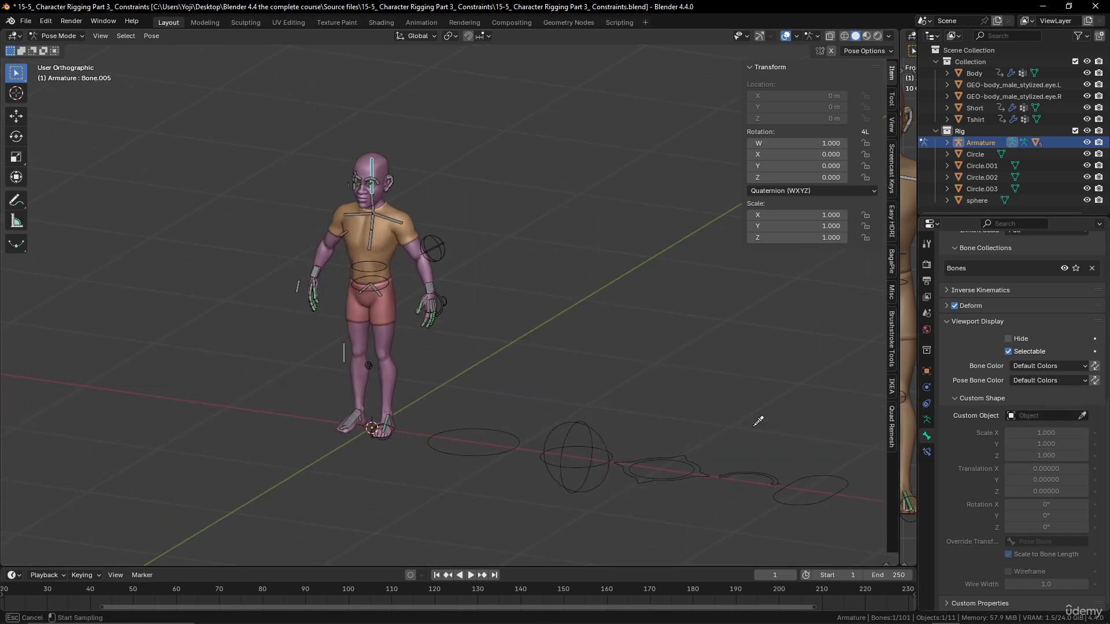
{"action": "left_click", "coordinate": [520, 434]}
Set the head bone's custom shape scale to 0.5 on X, Y and Z.
{"action": "scroll", "coordinate": [498, 418], "scroll_direction": "up", "scroll_amount": 2}
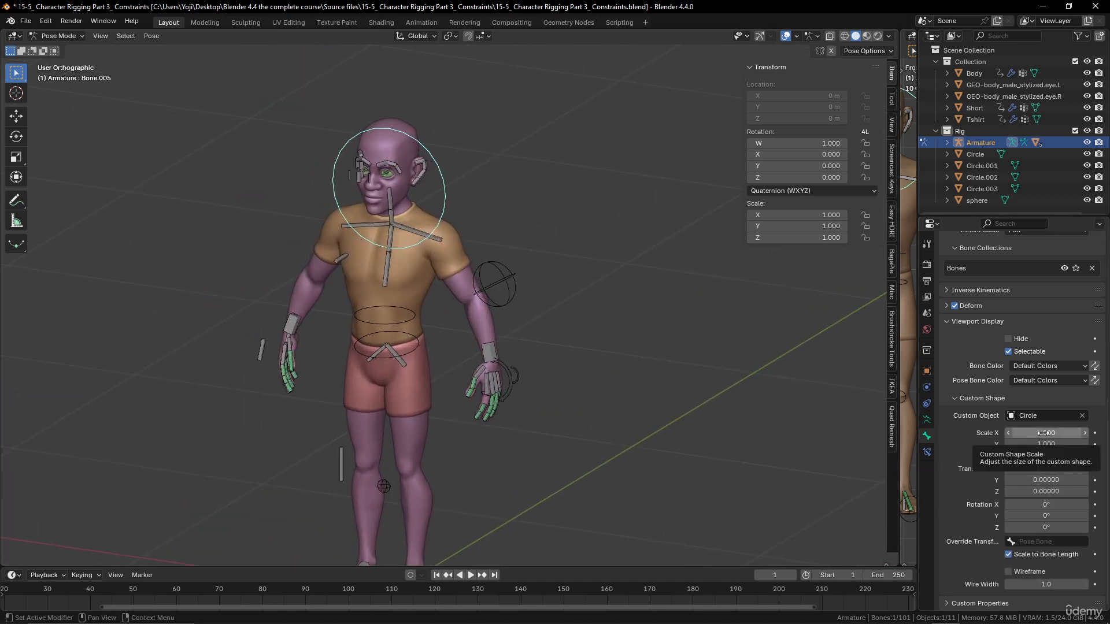
{"action": "left_click_drag", "start_coordinate": [1044, 433], "coordinate": [1044, 455]}
{"action": "type", "text": "0."}
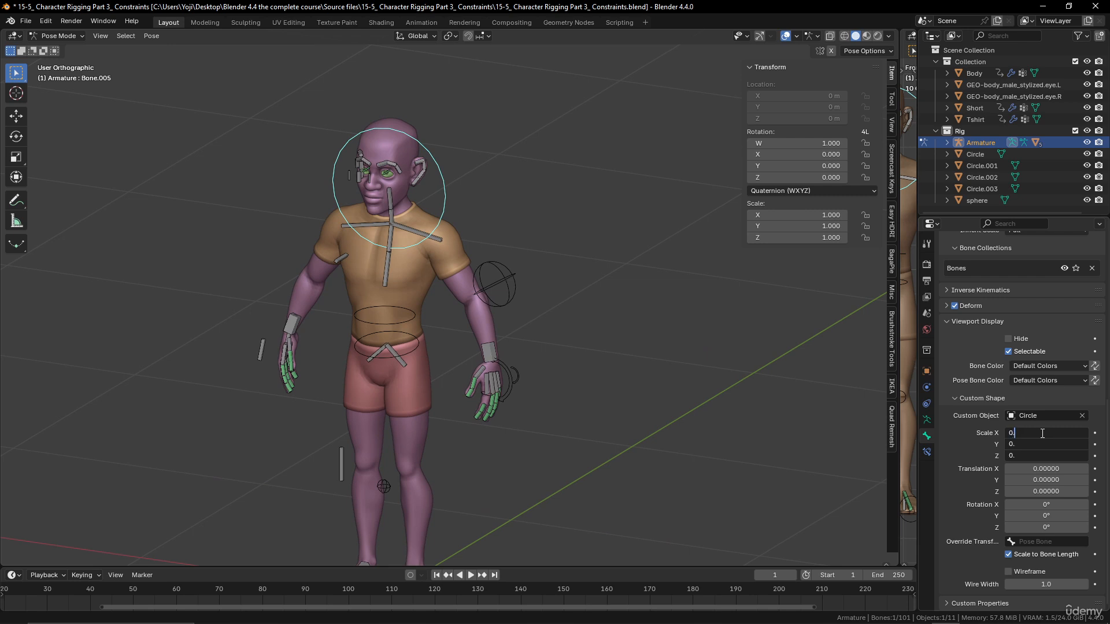
{"action": "type", "text": "5"}
{"action": "key", "text": "Return"}
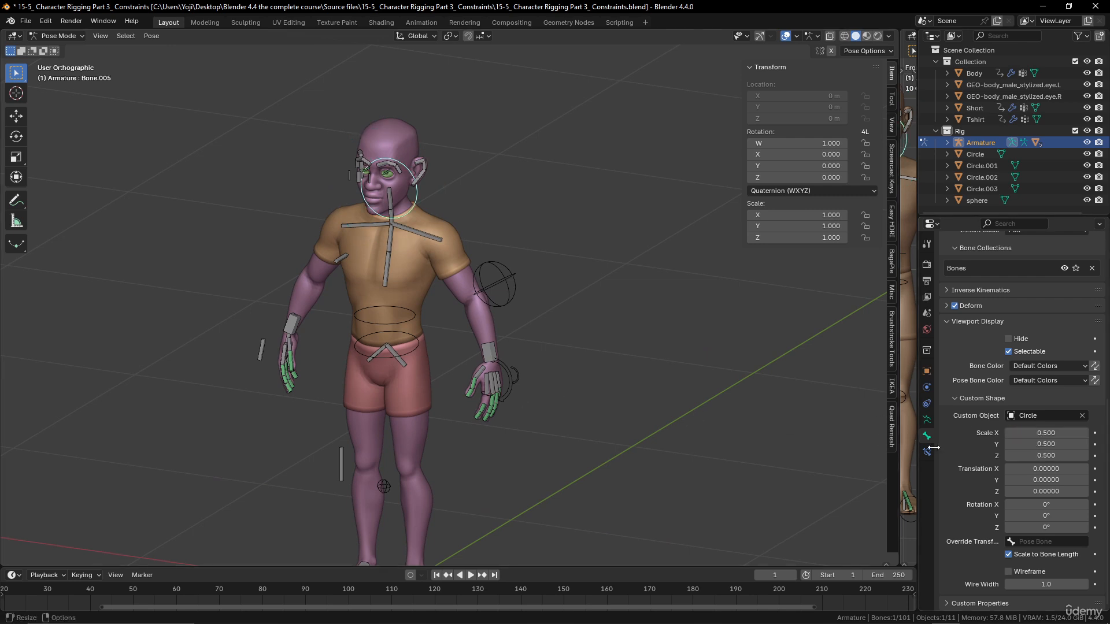
Set the head bone's custom shape X rotation to 90°, leaving the Y and Z rotations at 0°.
{"action": "left_click_drag", "start_coordinate": [1045, 505], "coordinate": [1042, 516]}
{"action": "key", "text": "Return"}
{"action": "left_click", "coordinate": [1046, 505]}
{"action": "type", "text": "0"}
{"action": "key", "text": "Return"}
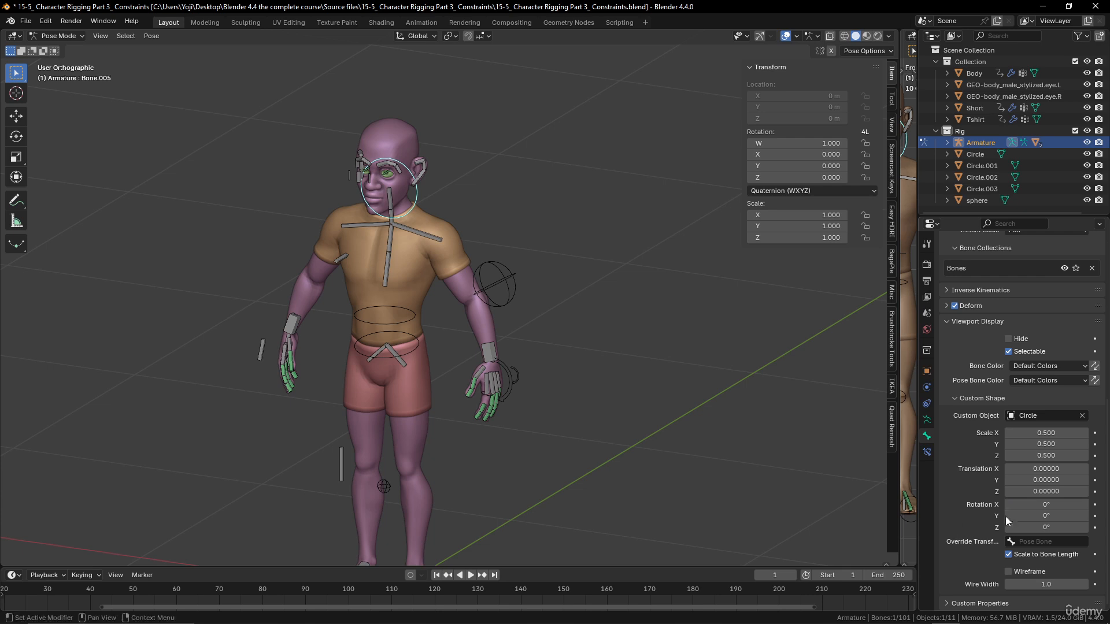
{"action": "left_click", "coordinate": [1045, 508]}
{"action": "key", "text": "Return"}
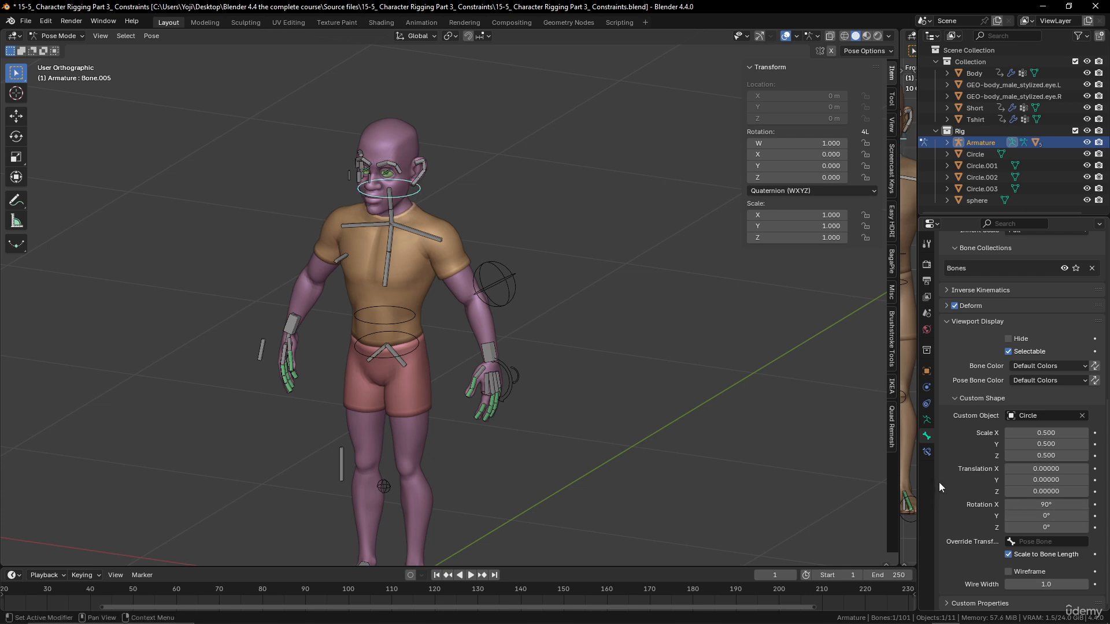
Raise the head's circle shape with translation Y 0.16 and Z 0.01, and set its scale to 0.6 on all axes.
{"action": "left_click", "coordinate": [1047, 496]}
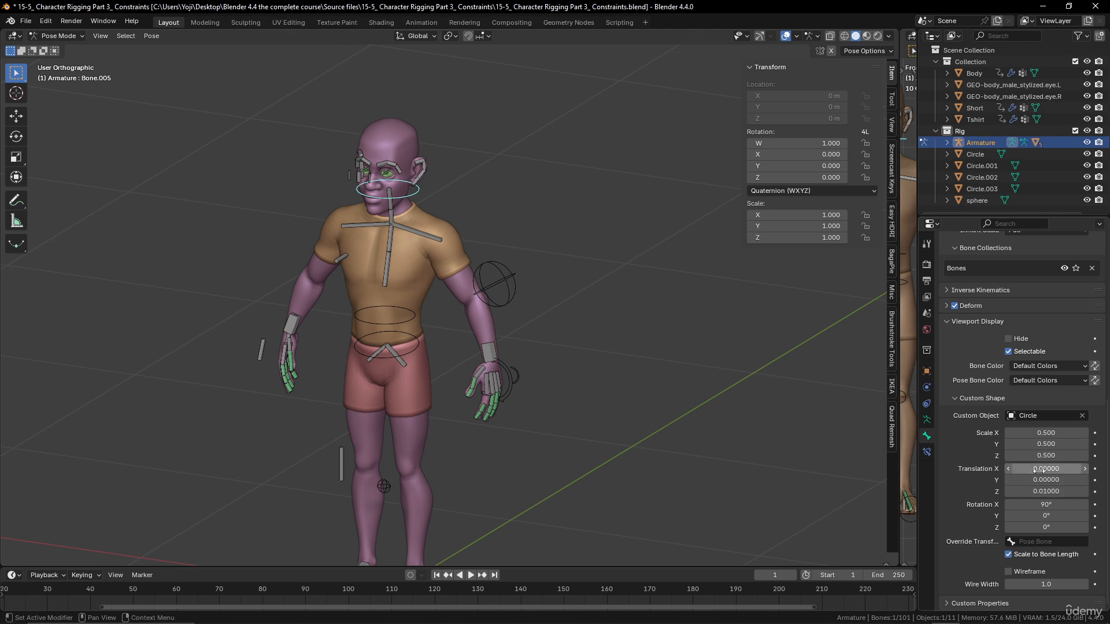
{"action": "left_click_drag", "start_coordinate": [1046, 480], "coordinate": [1087, 480]}
{"action": "middle_click_drag", "start_coordinate": [381, 272], "coordinate": [461, 307]}
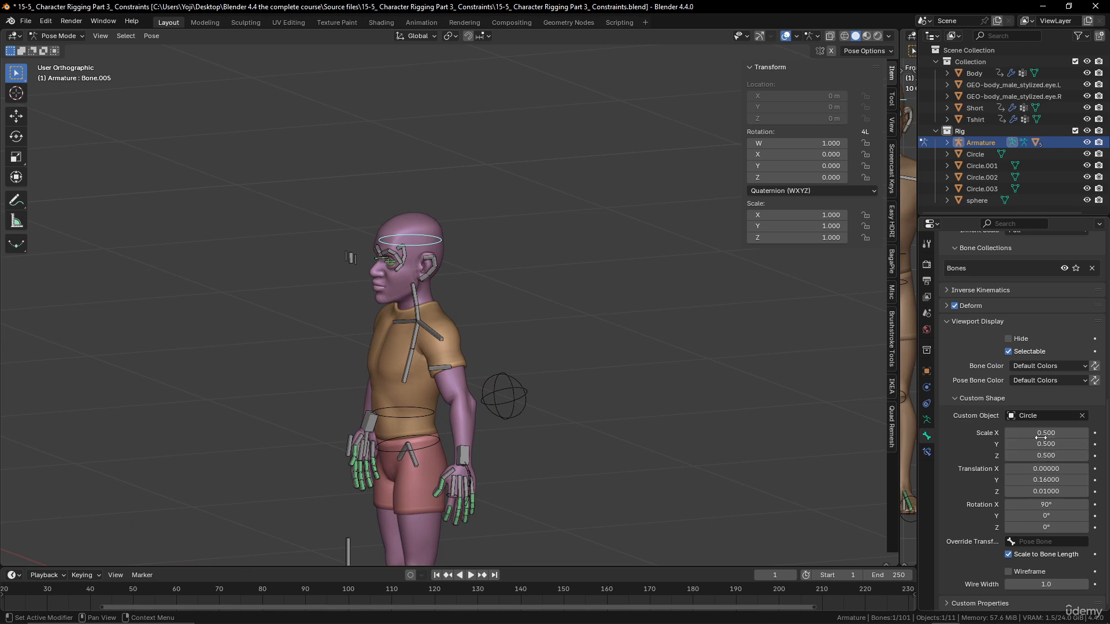
{"action": "left_click_drag", "start_coordinate": [1043, 433], "coordinate": [1042, 455]}
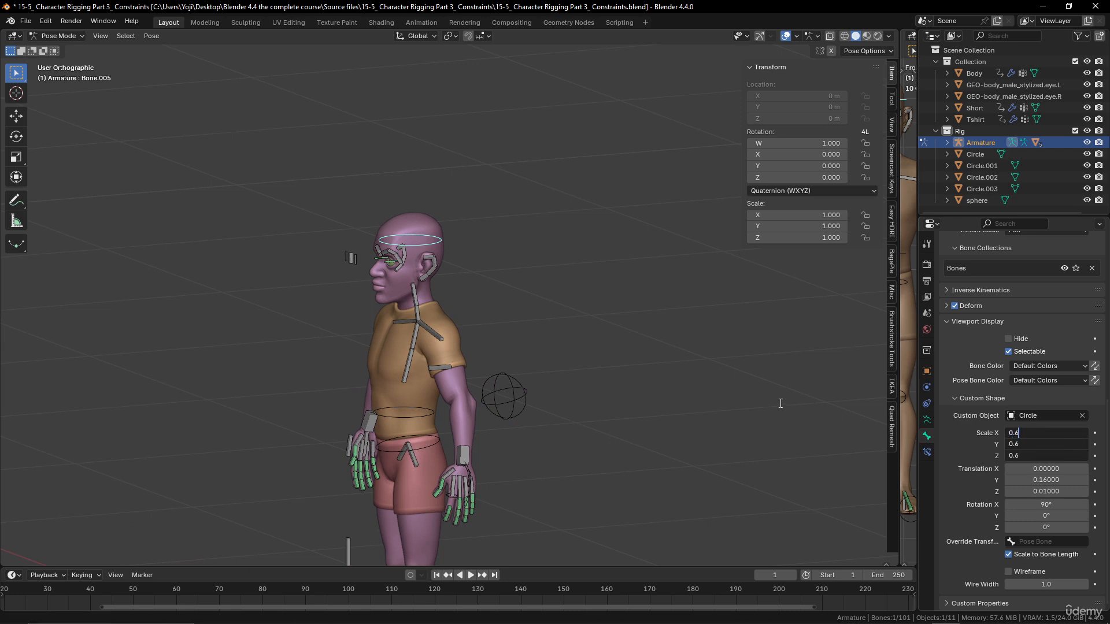
{"action": "key", "text": "Return"}
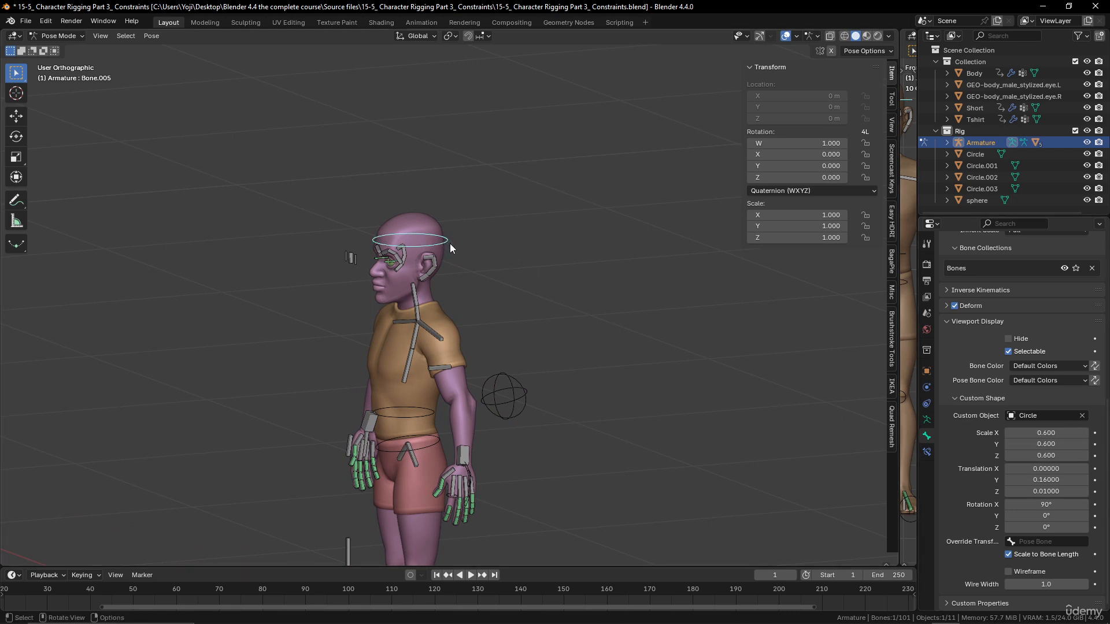
Test-rotate the head bone with its circle control, cancelling the rotation.
{"action": "key", "text": "r"}
{"action": "right_click", "coordinate": [401, 314]}
{"action": "middle_click_drag", "start_coordinate": [401, 314], "coordinate": [491, 327]}
{"action": "scroll", "coordinate": [492, 328], "scroll_direction": "up", "scroll_amount": 2}
{"action": "middle_click_drag", "start_coordinate": [563, 360], "coordinate": [436, 363], "text": "shift"}
{"action": "scroll", "coordinate": [436, 363], "scroll_direction": "up", "scroll_amount": 3}
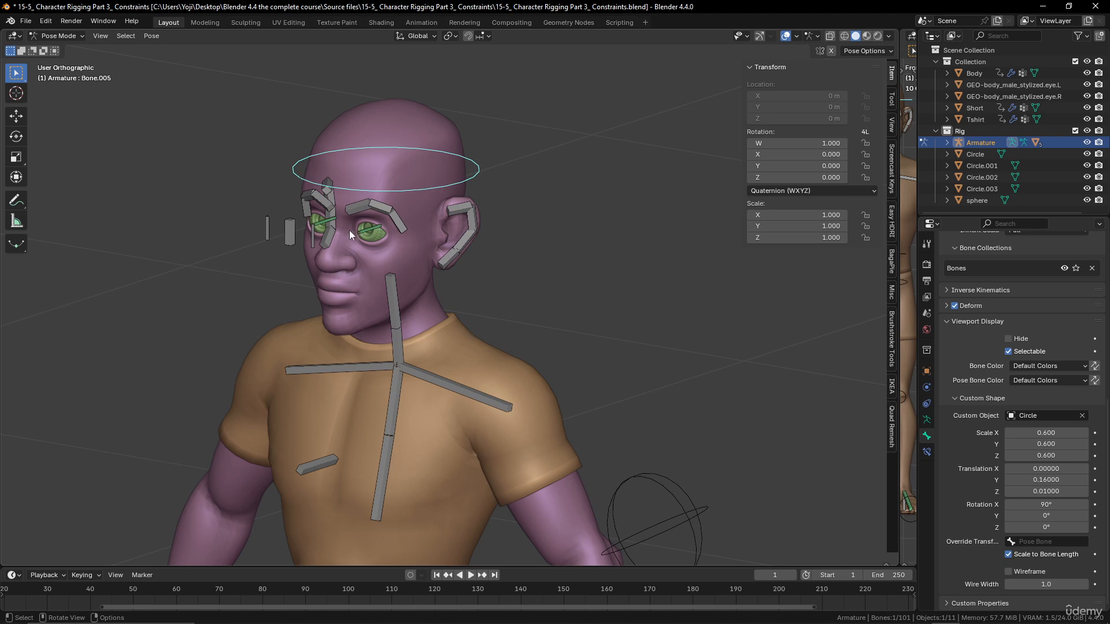
Select the left eye bone together with the left eyebrow and left ear bones.
{"action": "scroll", "coordinate": [432, 329], "scroll_direction": "down", "scroll_amount": 4}
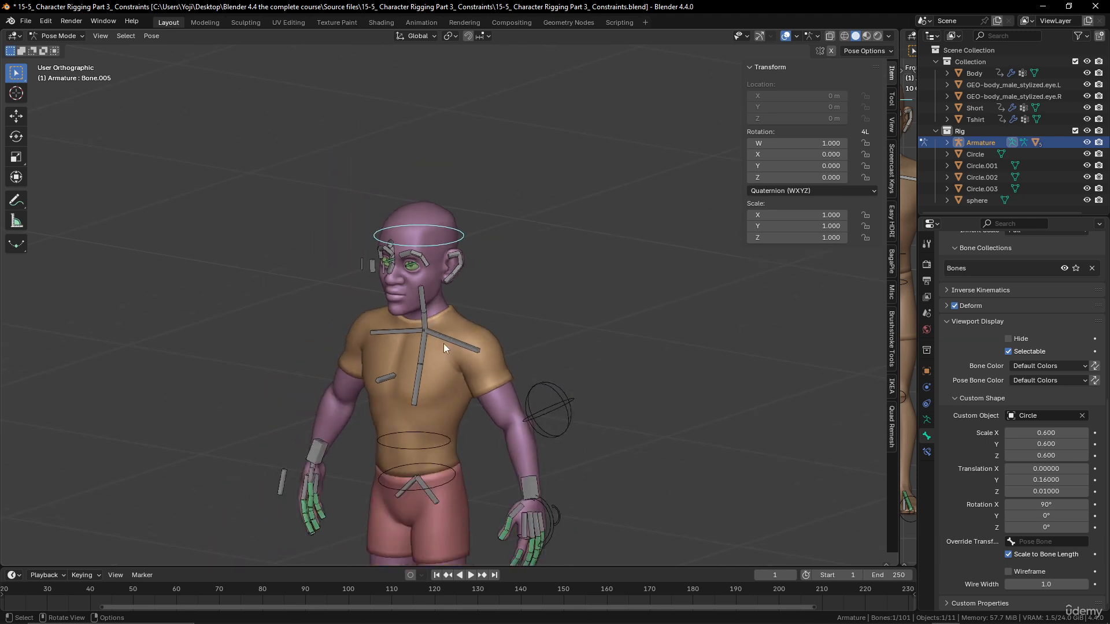
{"action": "scroll", "coordinate": [443, 344], "scroll_direction": "up", "scroll_amount": 5}
{"action": "left_click", "coordinate": [379, 248]}
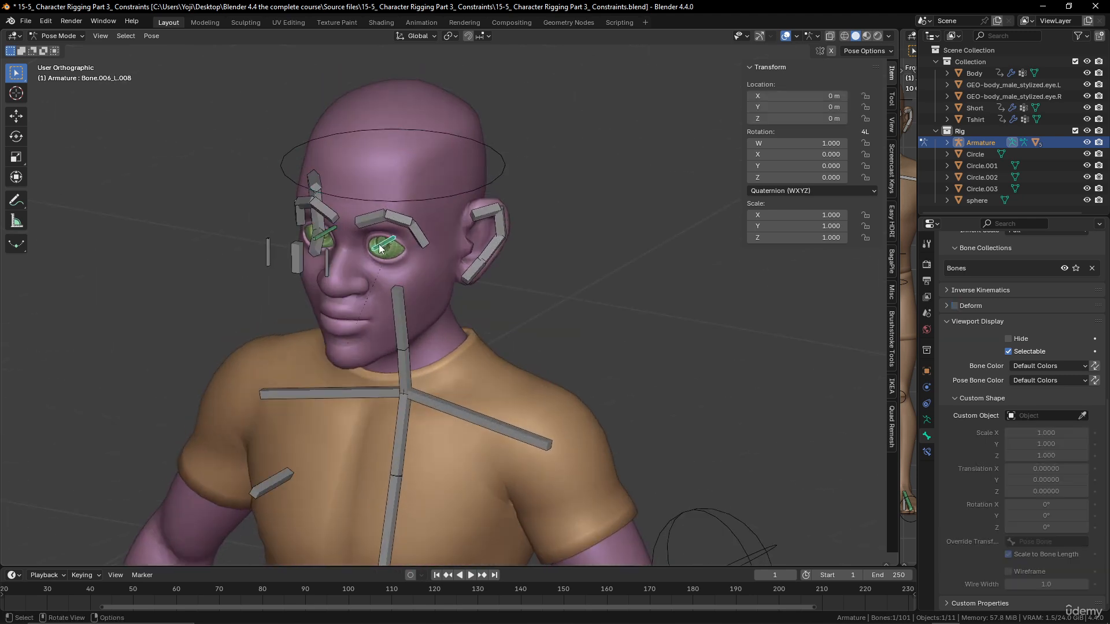
{"action": "left_click", "coordinate": [411, 227], "text": "shift"}
{"action": "left_click", "coordinate": [489, 213], "text": "shift"}
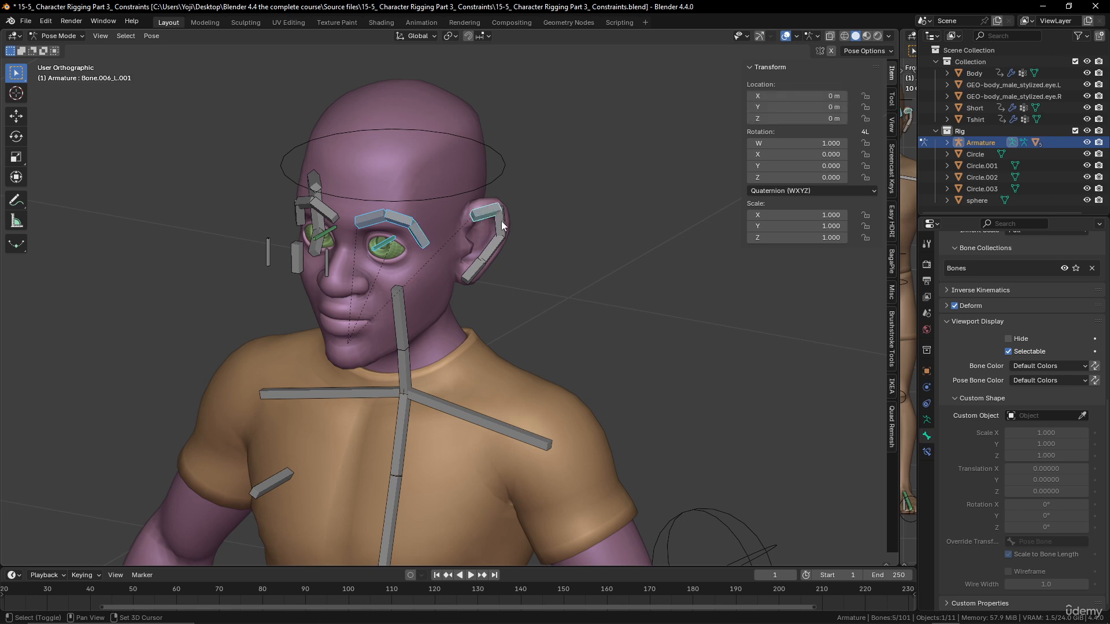
{"action": "left_click", "coordinate": [501, 222], "text": "shift"}
{"action": "left_click", "coordinate": [494, 246], "text": "shift"}
{"action": "left_click", "coordinate": [476, 269], "text": "shift"}
Add the right eye, right eyebrow and right ear bones to the selection.
{"action": "middle_click_drag", "start_coordinate": [389, 252], "coordinate": [436, 245]}
{"action": "left_click", "coordinate": [439, 252], "text": "shift"}
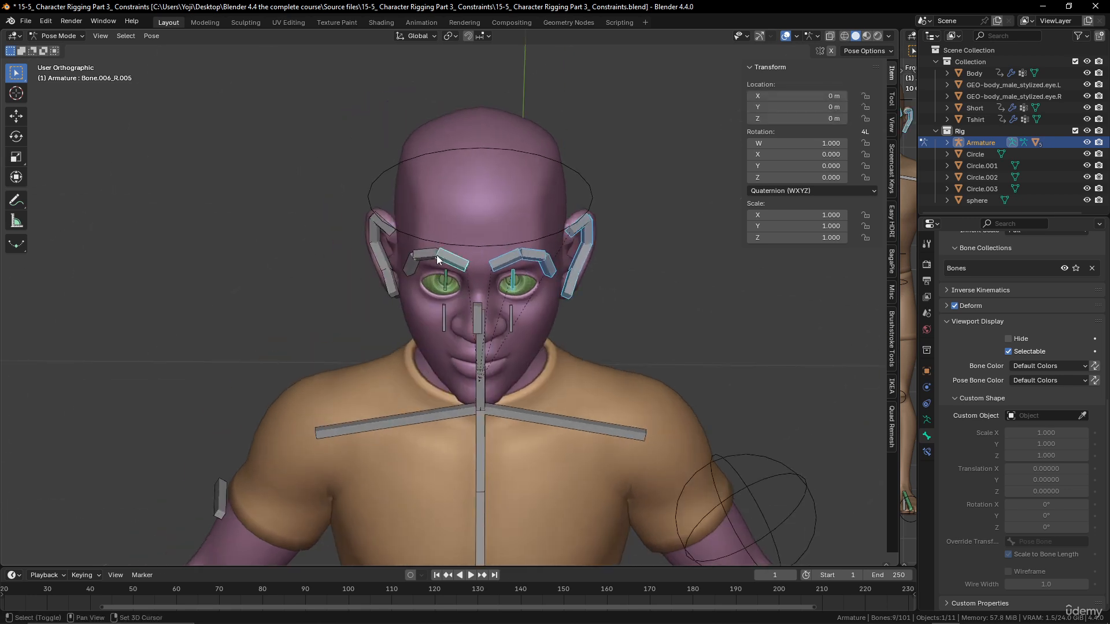
{"action": "left_click", "coordinate": [421, 254], "text": "shift"}
{"action": "left_click", "coordinate": [409, 265], "text": "shift"}
{"action": "left_click", "coordinate": [391, 289], "text": "shift"}
{"action": "left_click", "coordinate": [373, 243], "text": "shift"}
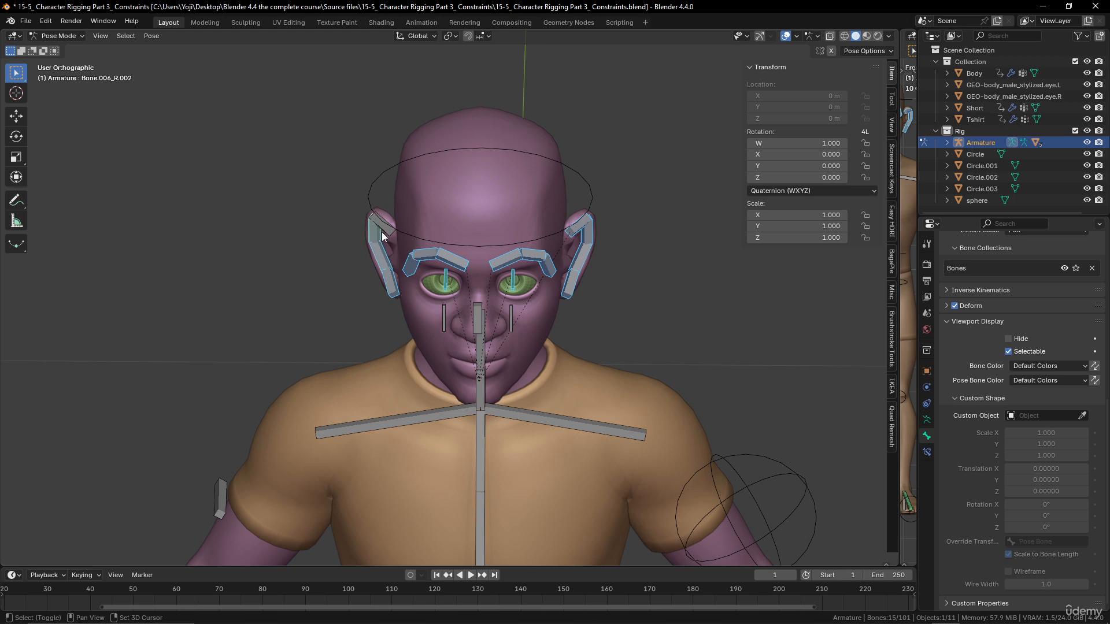
{"action": "left_click", "coordinate": [385, 234], "text": "shift"}
Assign the selected eye, eyebrow and ear bones to the "deformed hide" bone collection and remove them from "Bones".
{"action": "scroll", "coordinate": [514, 346], "scroll_direction": "down", "scroll_amount": 3}
{"action": "middle_click_drag", "start_coordinate": [514, 346], "coordinate": [564, 321]}
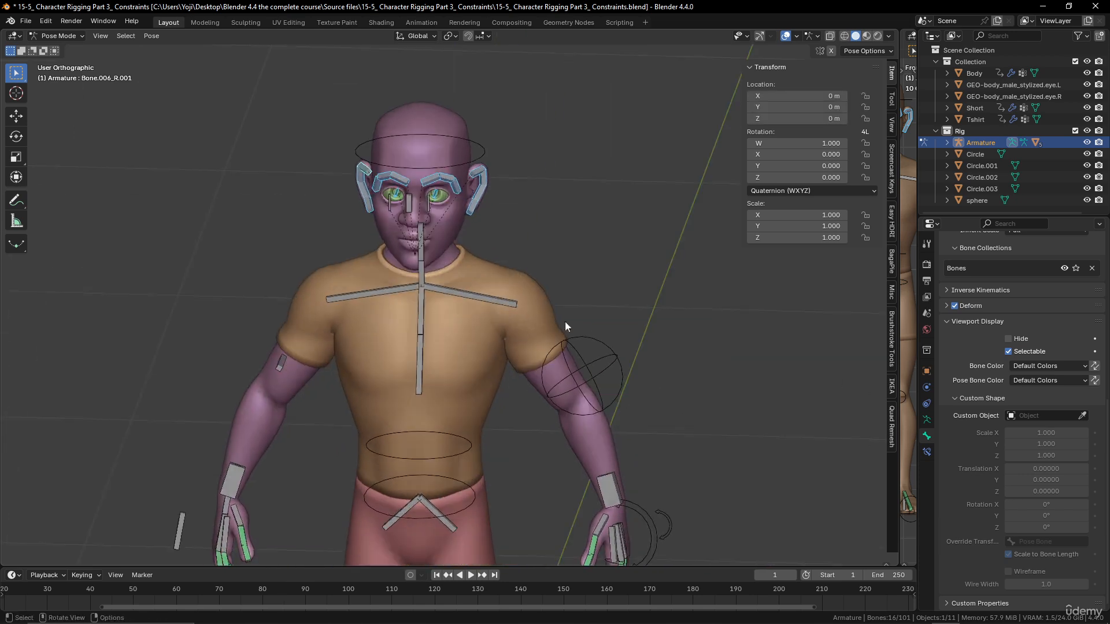
{"action": "left_click", "coordinate": [927, 420]}
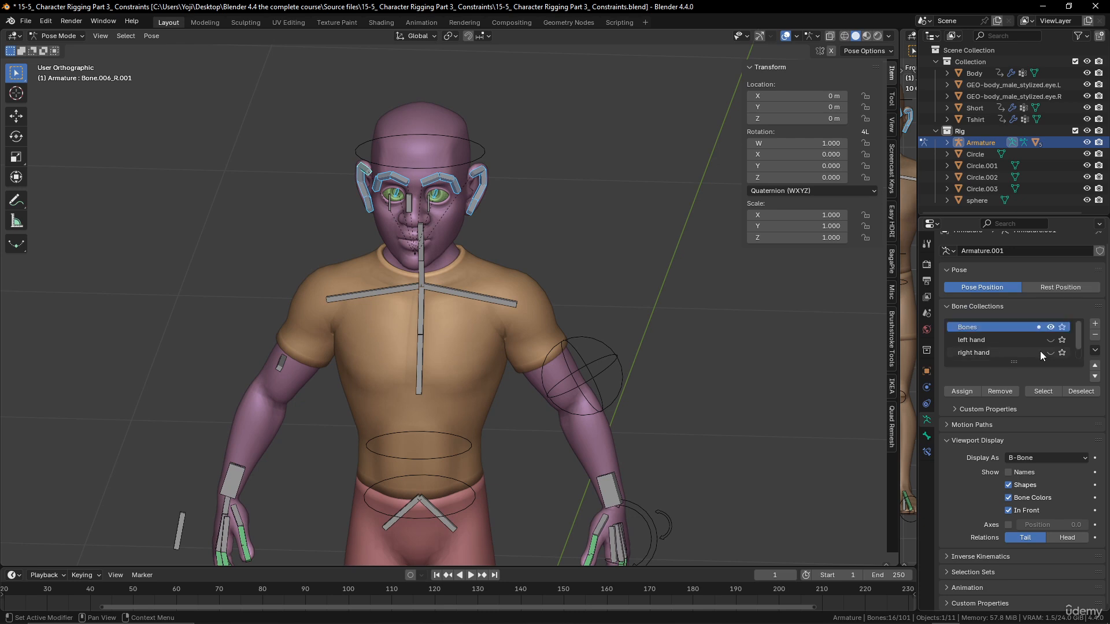
{"action": "left_click", "coordinate": [981, 351]}
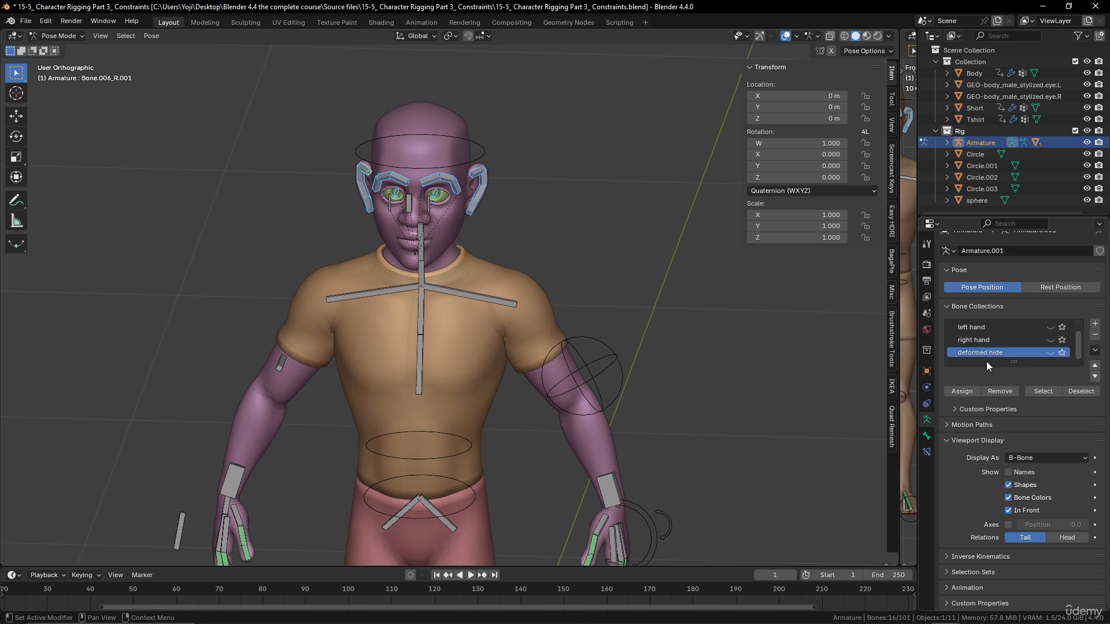
{"action": "left_click", "coordinate": [970, 393]}
{"action": "scroll", "coordinate": [1031, 352], "scroll_direction": "up", "scroll_amount": 1}
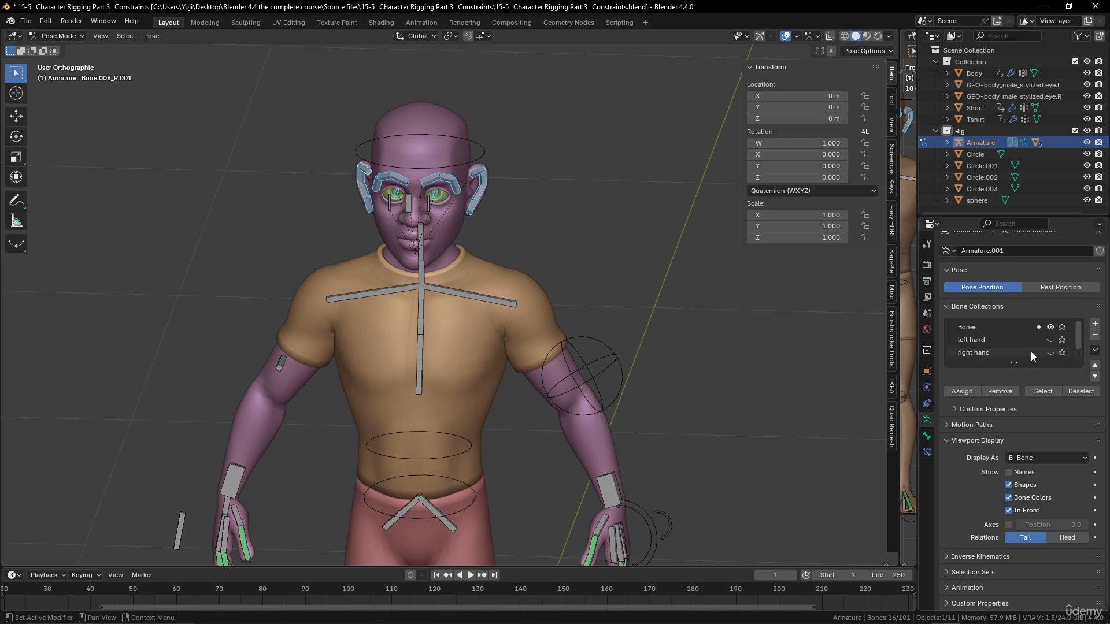
{"action": "left_click", "coordinate": [980, 327]}
{"action": "left_click", "coordinate": [1008, 394]}
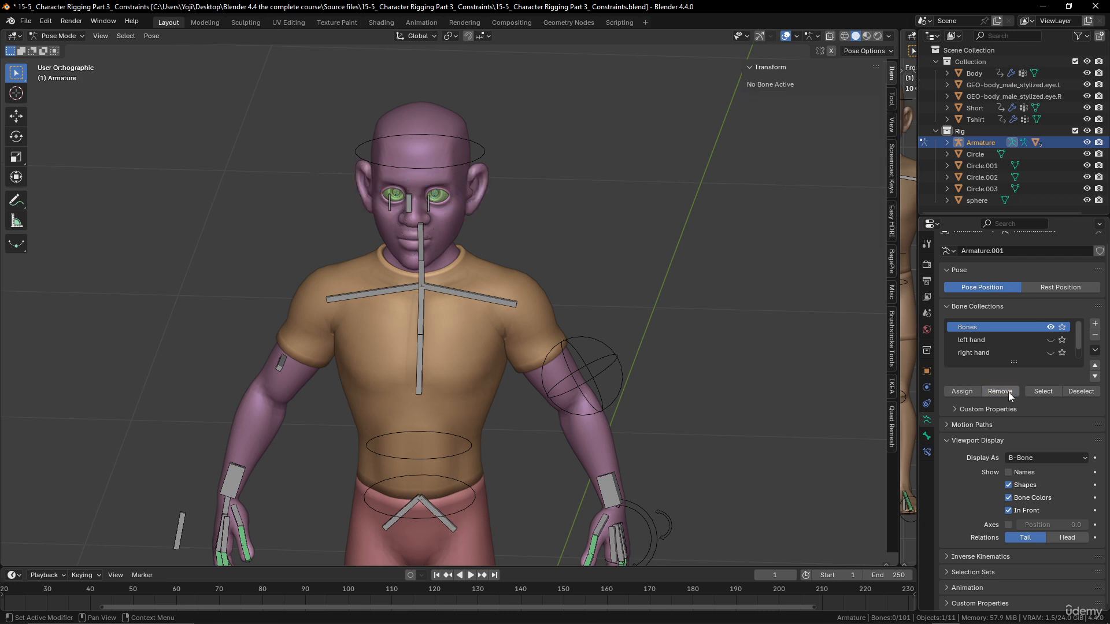
Select the grey palm bones of the left hand, including the one at the thumb base.
{"action": "scroll", "coordinate": [576, 301], "scroll_direction": "down", "scroll_amount": 3}
{"action": "middle_click_drag", "start_coordinate": [575, 301], "coordinate": [512, 342]}
{"action": "scroll", "coordinate": [581, 382], "scroll_direction": "down", "scroll_amount": 2}
{"action": "scroll", "coordinate": [569, 345], "scroll_direction": "up", "scroll_amount": 2}
{"action": "scroll", "coordinate": [587, 386], "scroll_direction": "up", "scroll_amount": 5}
{"action": "middle_click_drag", "start_coordinate": [587, 387], "coordinate": [540, 395], "text": "shift"}
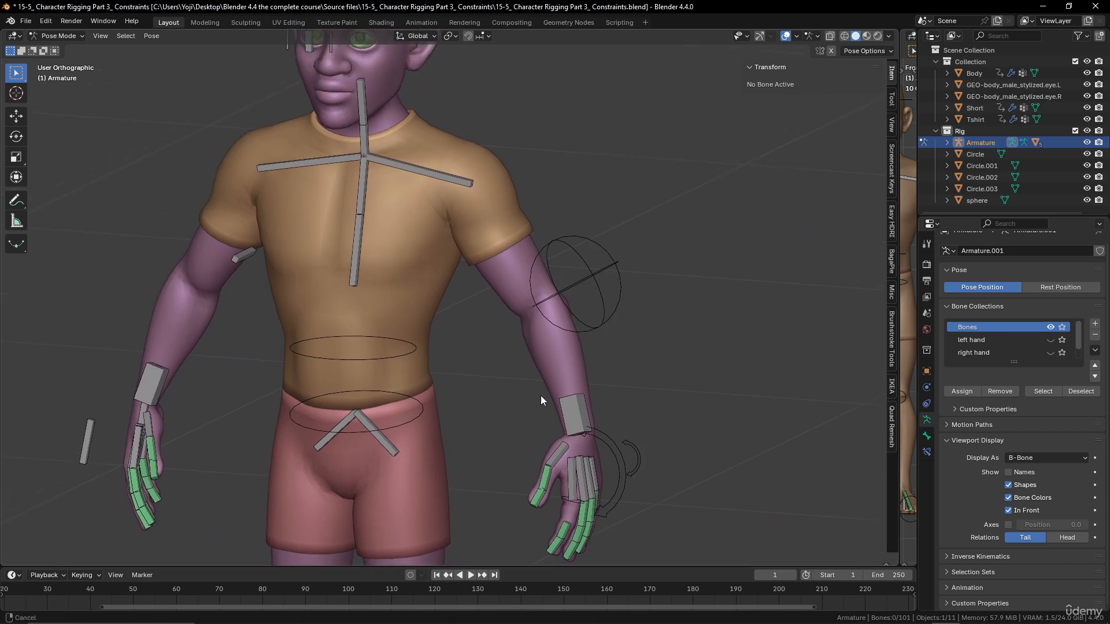
{"action": "left_click", "coordinate": [563, 455]}
{"action": "left_click", "coordinate": [576, 476], "text": "shift"}
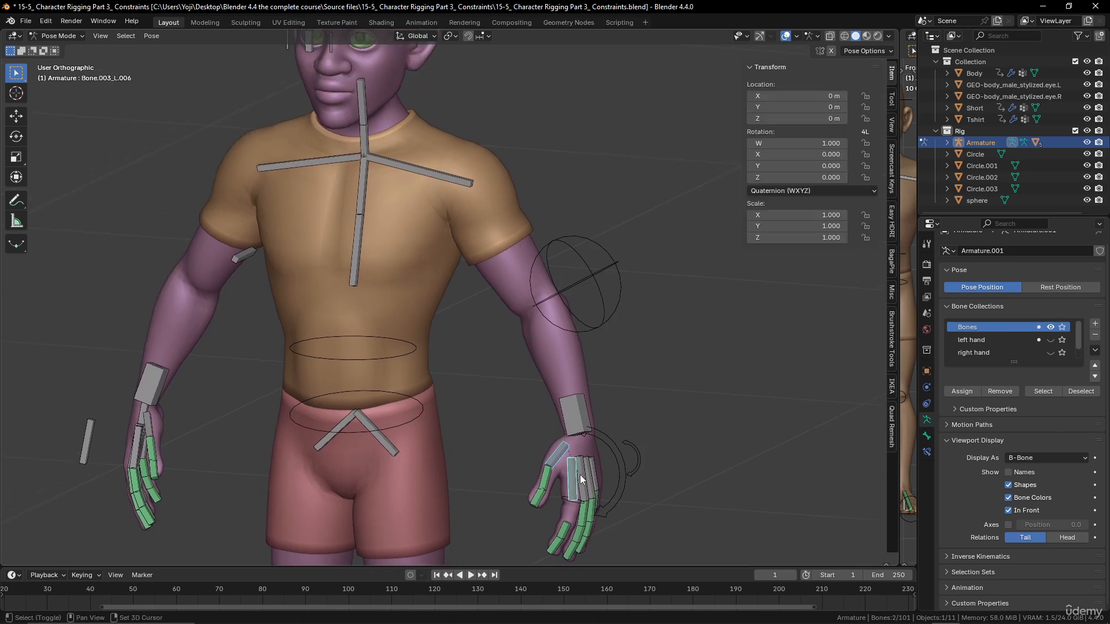
{"action": "left_click", "coordinate": [597, 479], "text": "shift"}
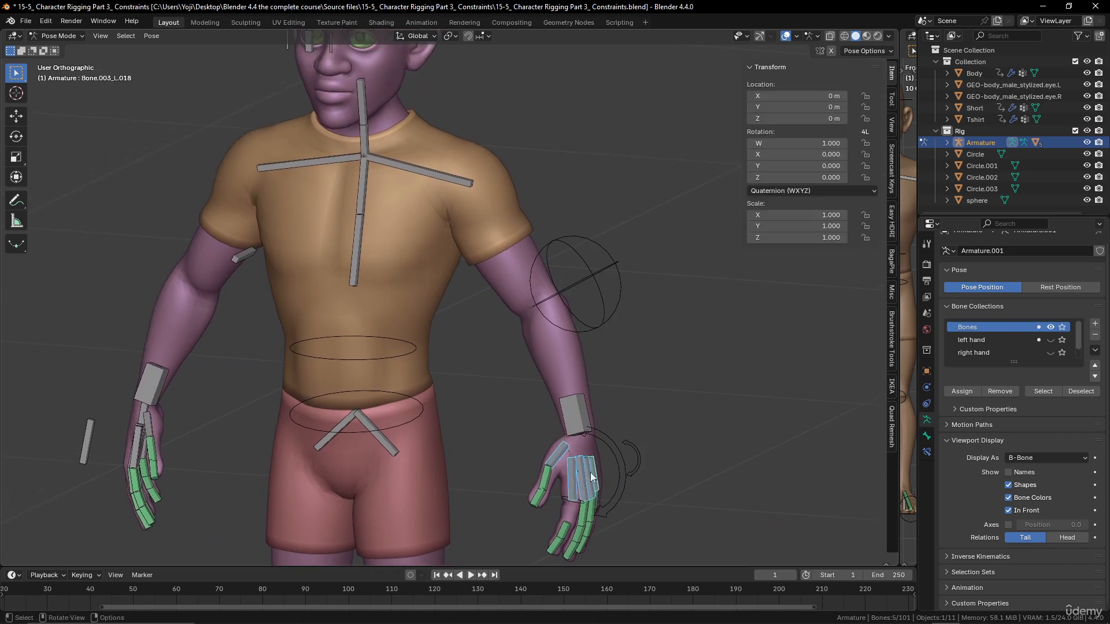
Add the right hand's palm bones, including the one at the thumb base, to the selection.
{"action": "left_click", "coordinate": [148, 429], "text": "shift"}
{"action": "middle_click_drag", "start_coordinate": [151, 427], "coordinate": [215, 432]}
{"action": "left_click", "coordinate": [576, 451], "text": "shift"}
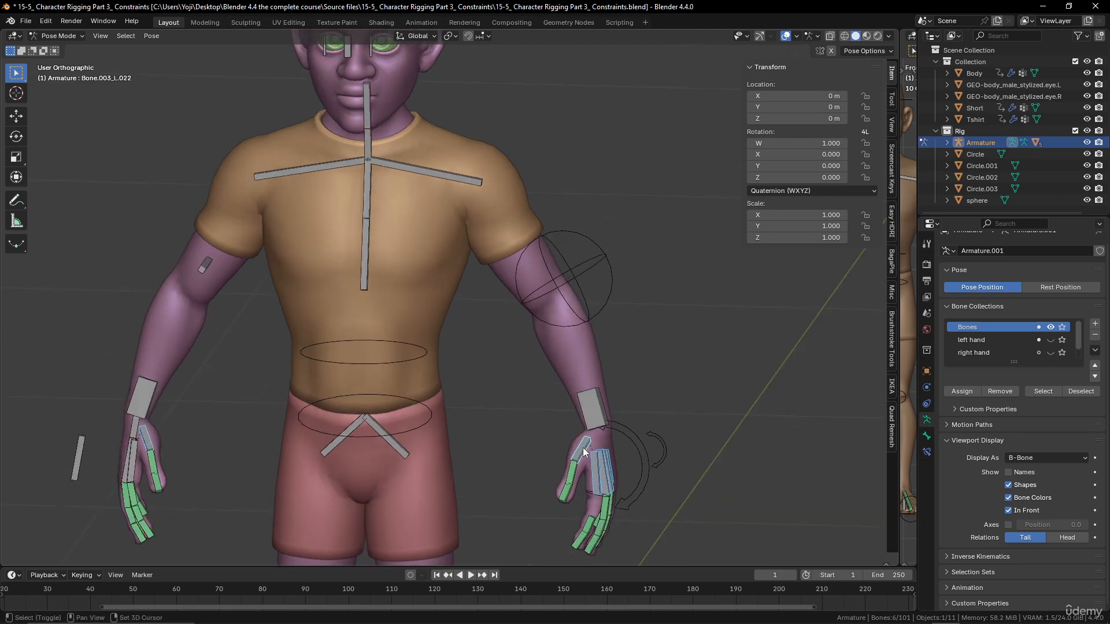
{"action": "middle_click_drag", "start_coordinate": [592, 460], "coordinate": [413, 443]}
{"action": "left_click", "coordinate": [341, 443], "text": "shift"}
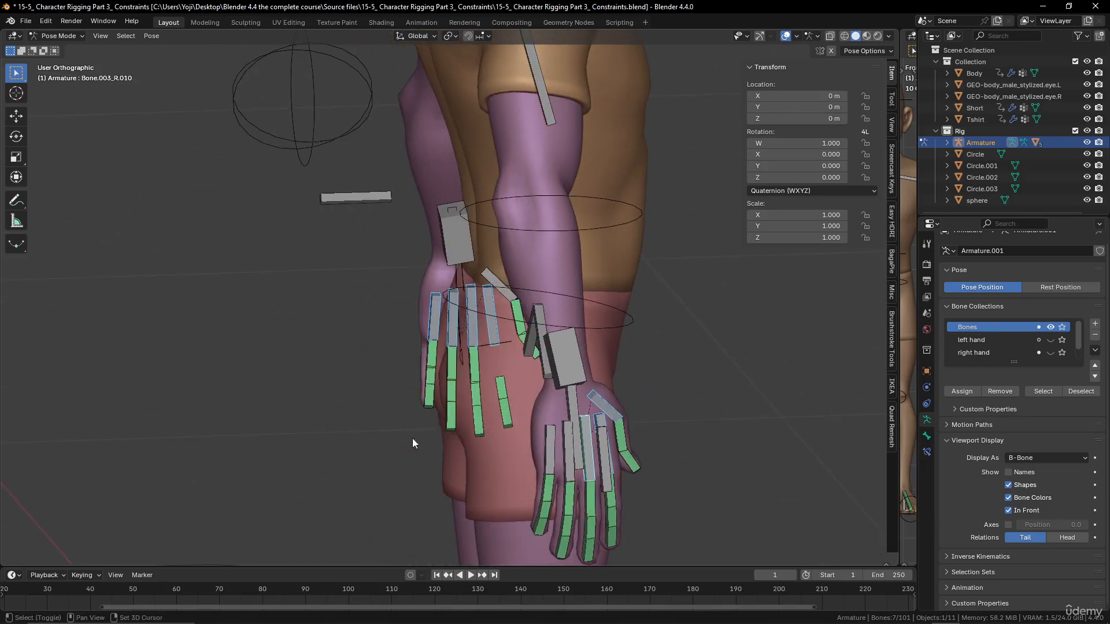
{"action": "left_click", "coordinate": [557, 441], "text": "shift"}
{"action": "middle_click_drag", "start_coordinate": [578, 421], "coordinate": [415, 398]}
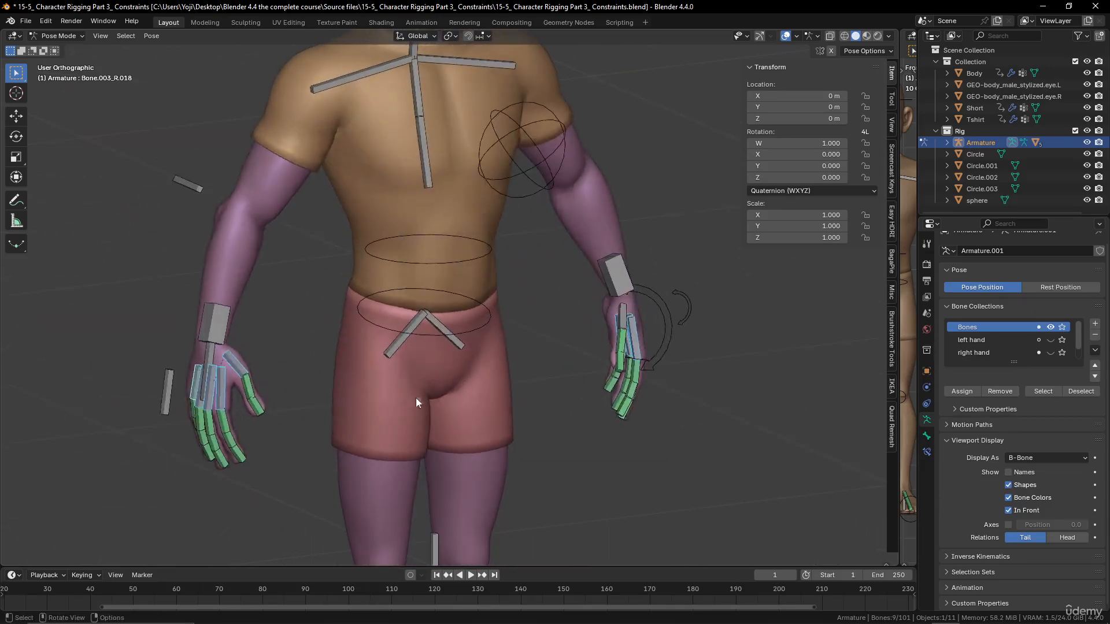
Assign the selected palm bones of both hands to the "deformed hide" bone collection and remove them from "Bones".
{"action": "scroll", "coordinate": [993, 355], "scroll_direction": "down", "scroll_amount": 1}
{"action": "left_click", "coordinate": [992, 353]}
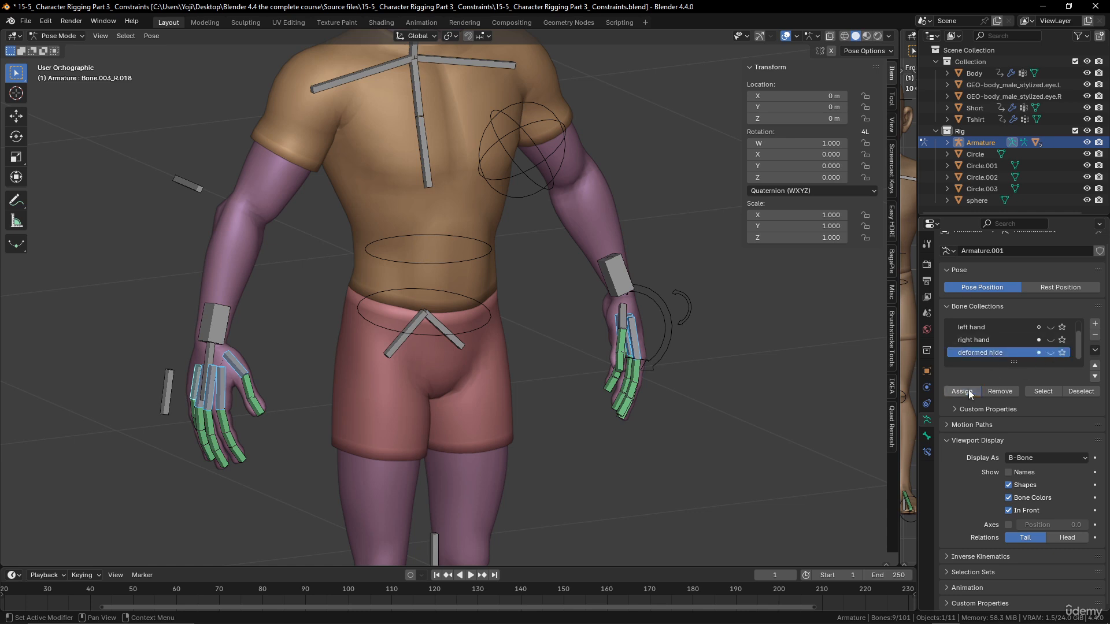
{"action": "scroll", "coordinate": [971, 394], "scroll_direction": "up", "scroll_amount": 2}
{"action": "left_click", "coordinate": [981, 340]}
{"action": "left_click", "coordinate": [1000, 402]}
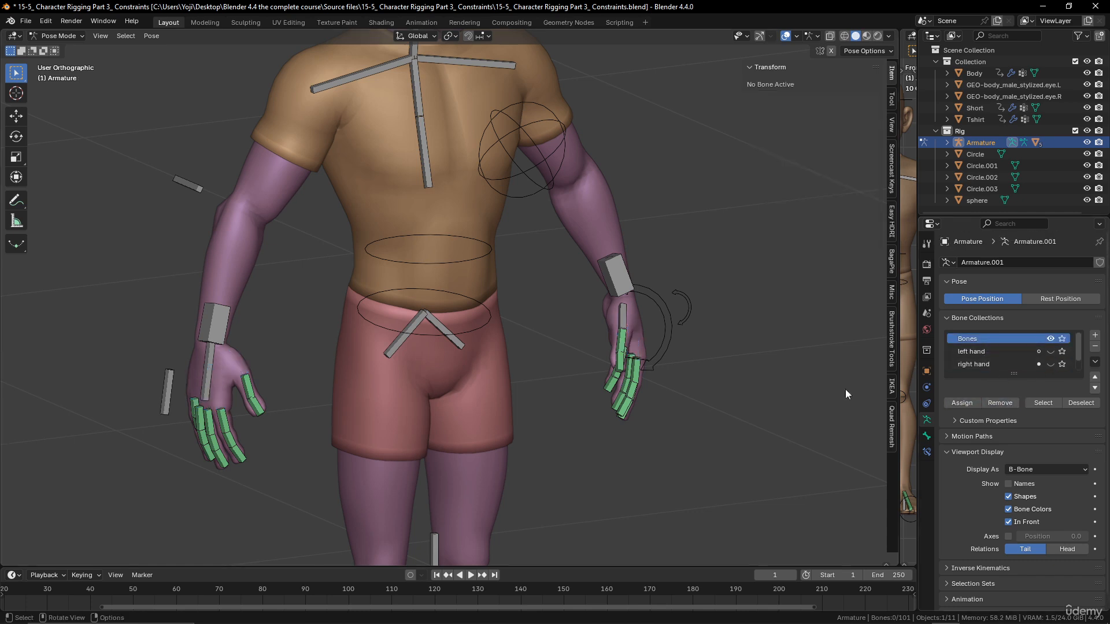
Examine the rig from head to feet for bones that still need a custom shape or hiding.
{"action": "scroll", "coordinate": [565, 339], "scroll_direction": "down", "scroll_amount": 5}
{"action": "middle_click_drag", "start_coordinate": [566, 339], "coordinate": [542, 357]}
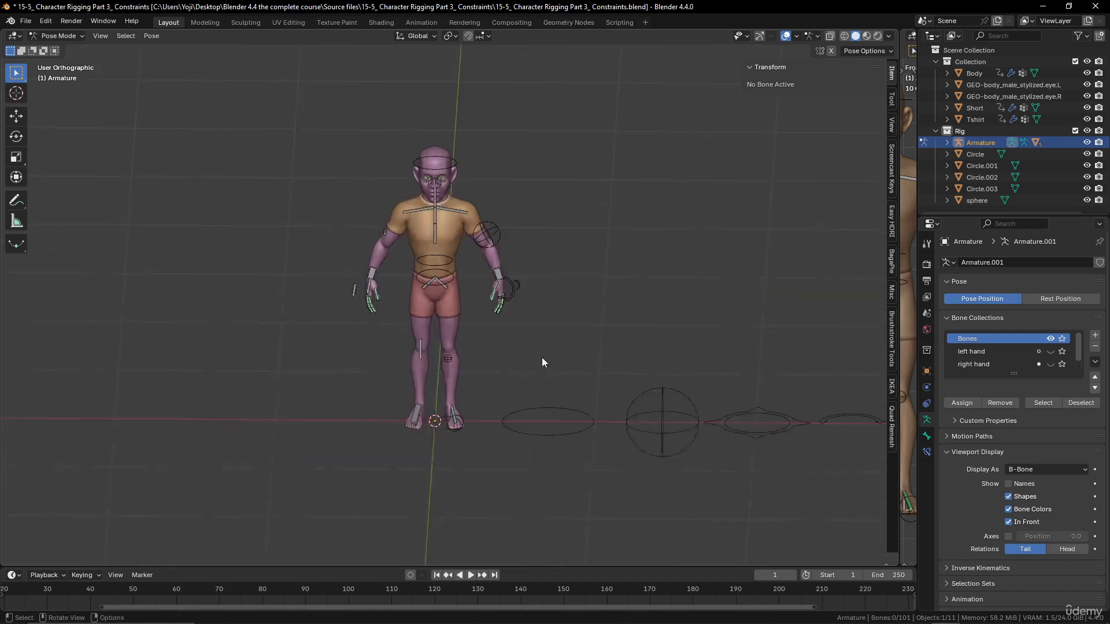
{"action": "scroll", "coordinate": [542, 358], "scroll_direction": "up", "scroll_amount": 3}
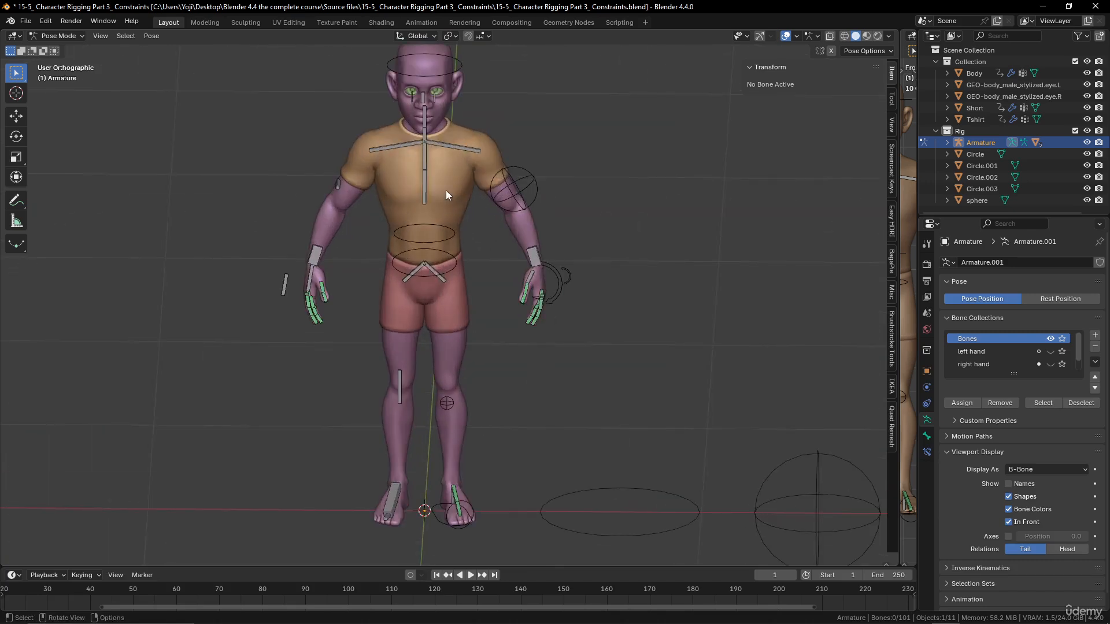
{"action": "middle_click_drag", "start_coordinate": [451, 194], "coordinate": [495, 399], "text": "shift"}
{"action": "scroll", "coordinate": [522, 393], "scroll_direction": "up", "scroll_amount": 2}
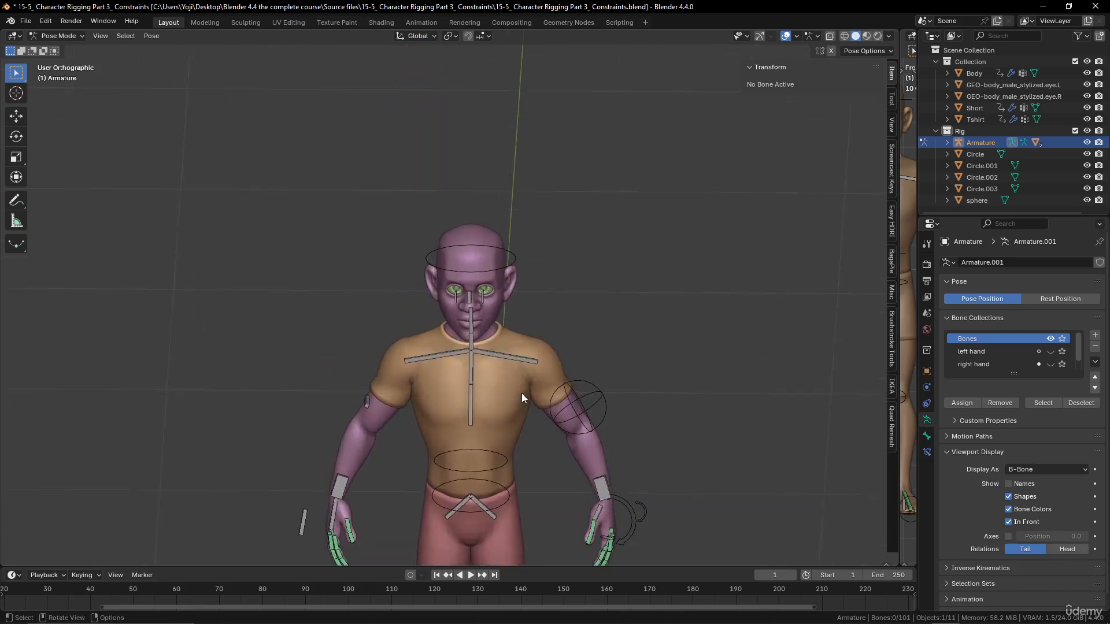
{"action": "scroll", "coordinate": [522, 393], "scroll_direction": "down", "scroll_amount": 4}
{"action": "middle_click_drag", "start_coordinate": [561, 417], "coordinate": [515, 291], "text": "shift"}
{"action": "scroll", "coordinate": [512, 304], "scroll_direction": "up", "scroll_amount": 7}
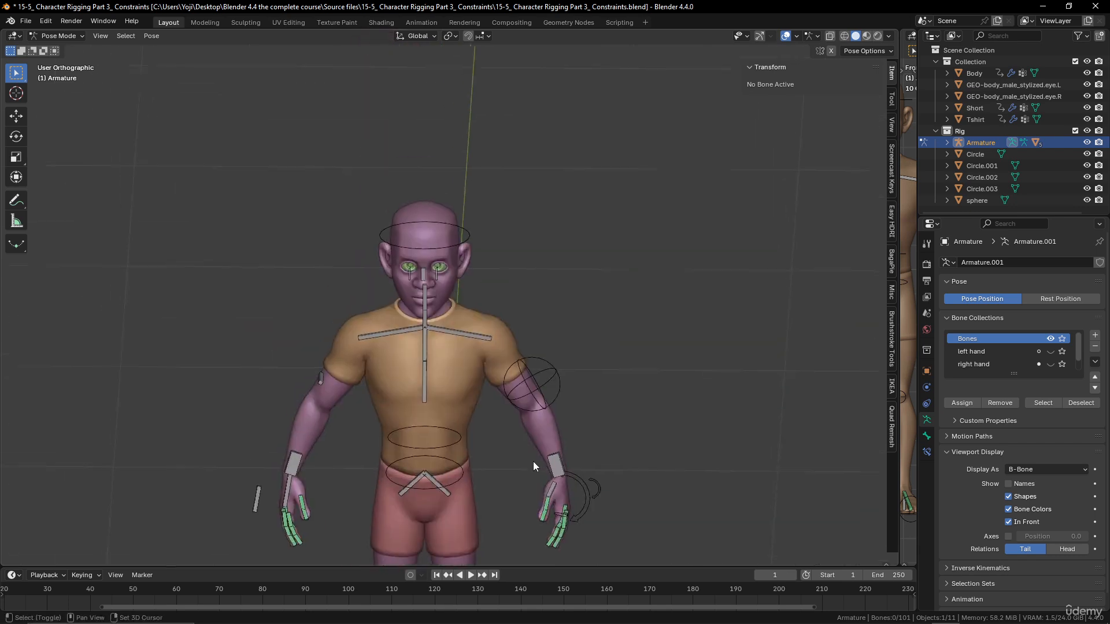
Select the central control bone in front of the face, between the two eye target bones.
{"action": "left_click", "coordinate": [397, 248]}
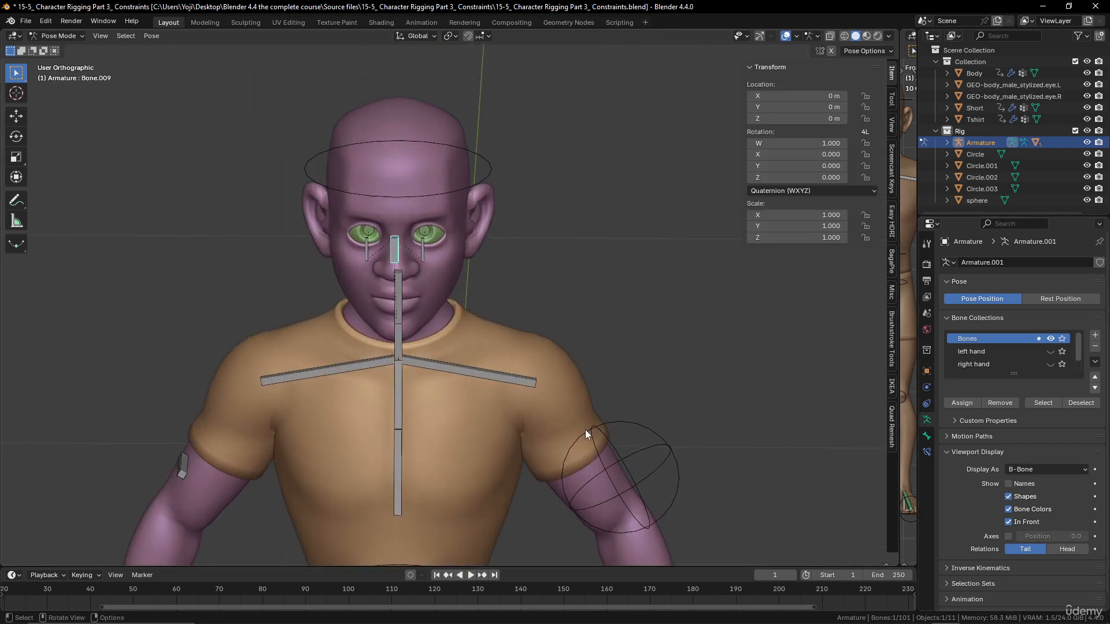
{"action": "scroll", "coordinate": [601, 418], "scroll_direction": "down", "scroll_amount": 7}
{"action": "middle_click_drag", "start_coordinate": [619, 411], "coordinate": [538, 353], "text": "shift"}
{"action": "scroll", "coordinate": [559, 345], "scroll_direction": "down", "scroll_amount": 3}
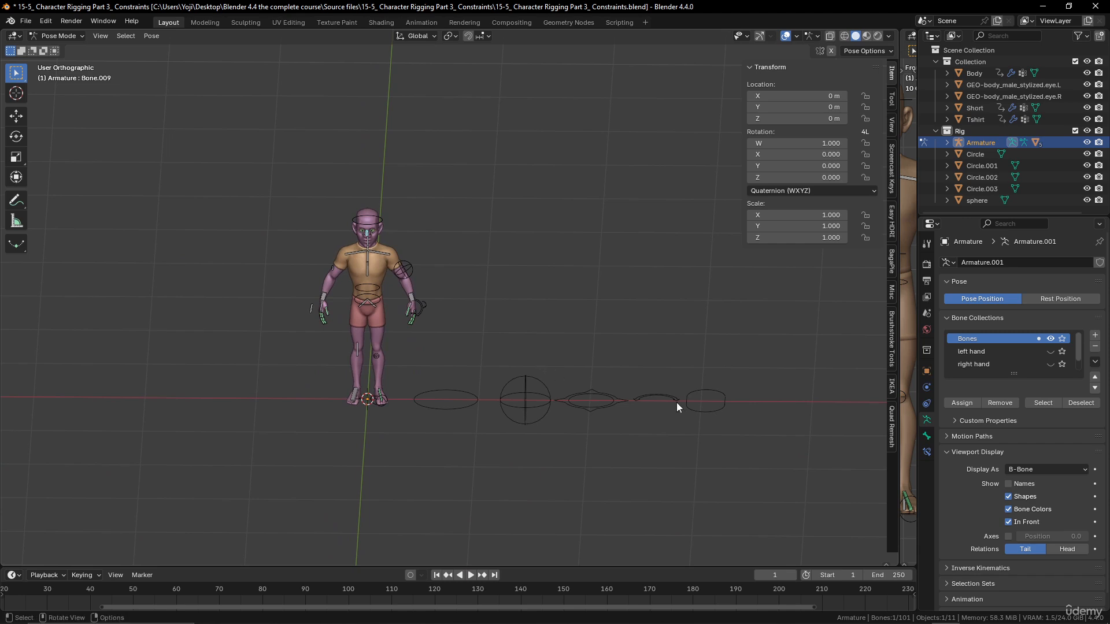
Assign Circle.003 as the custom shape of the central eye-control bone, Bone.009.
{"action": "left_click", "coordinate": [927, 436]}
{"action": "scroll", "coordinate": [1040, 486], "scroll_direction": "down", "scroll_amount": 5}
{"action": "left_click", "coordinate": [1083, 586]}
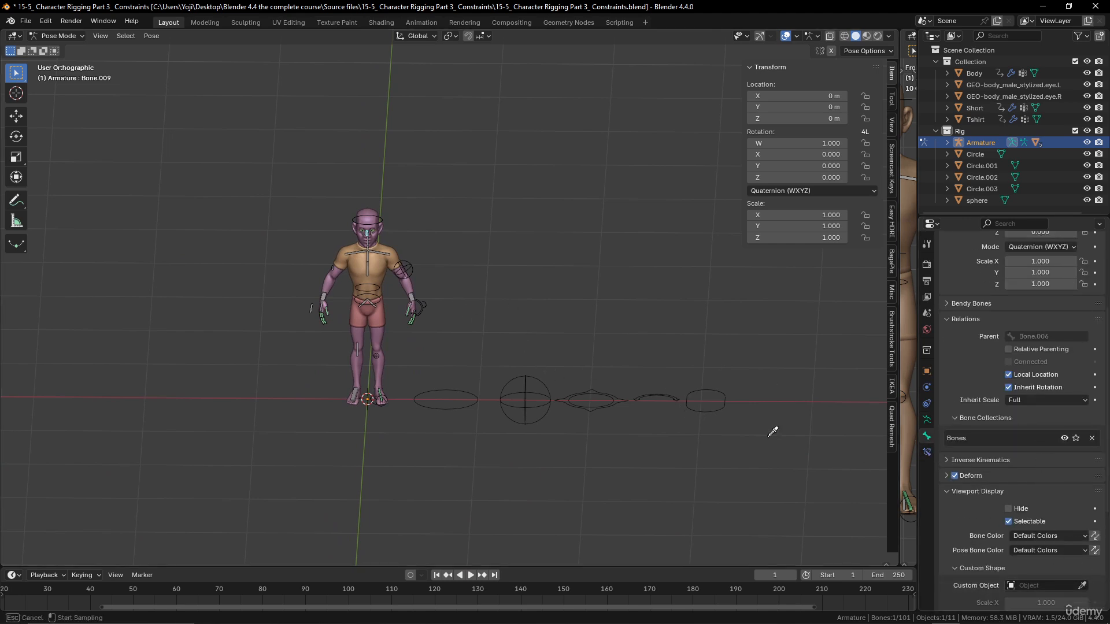
{"action": "left_click", "coordinate": [722, 406]}
Set the central eye control's custom shape rotation to 90° on Z.
{"action": "scroll", "coordinate": [526, 341], "scroll_direction": "up", "scroll_amount": 4}
{"action": "scroll", "coordinate": [509, 327], "scroll_direction": "up", "scroll_amount": 5}
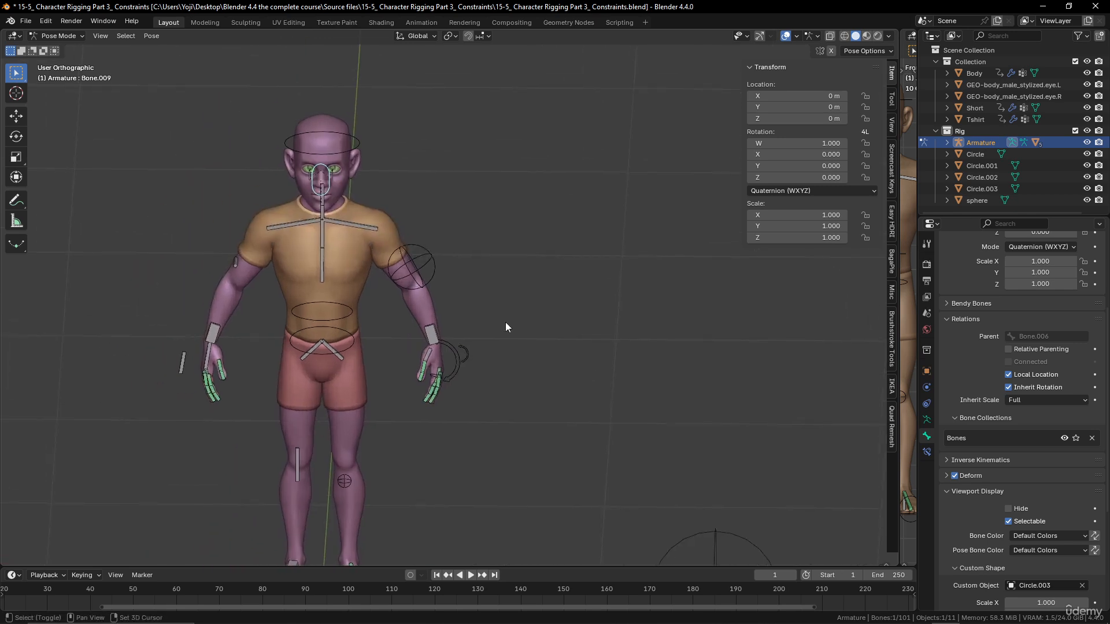
{"action": "scroll", "coordinate": [1024, 491], "scroll_direction": "down", "scroll_amount": 4}
{"action": "scroll", "coordinate": [1031, 491], "scroll_direction": "down", "scroll_amount": 1}
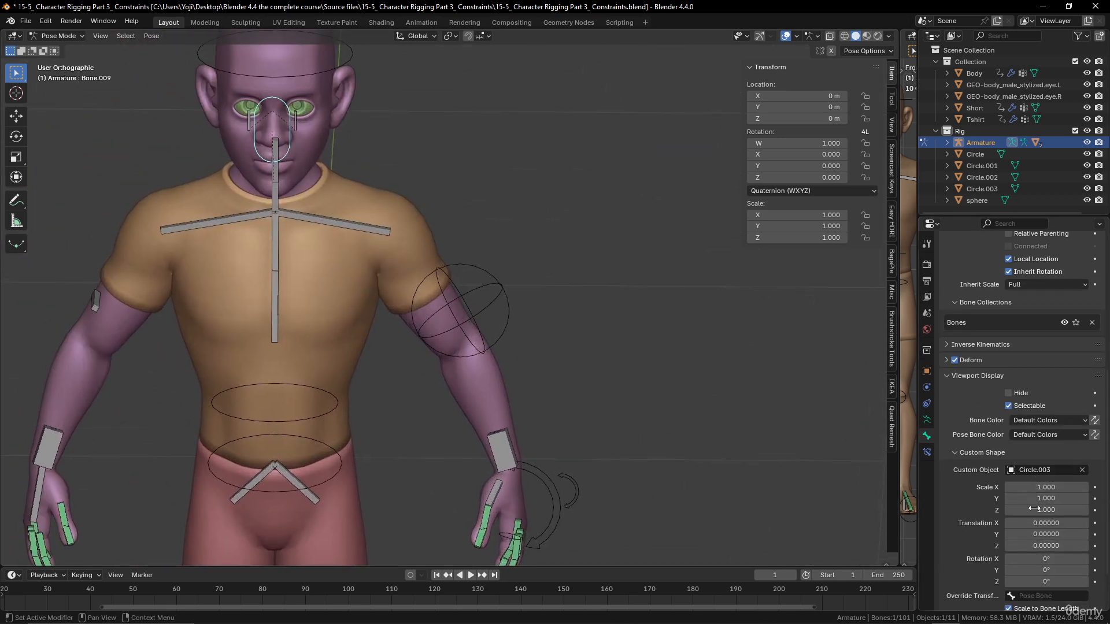
{"action": "double_click", "coordinate": [1048, 581]}
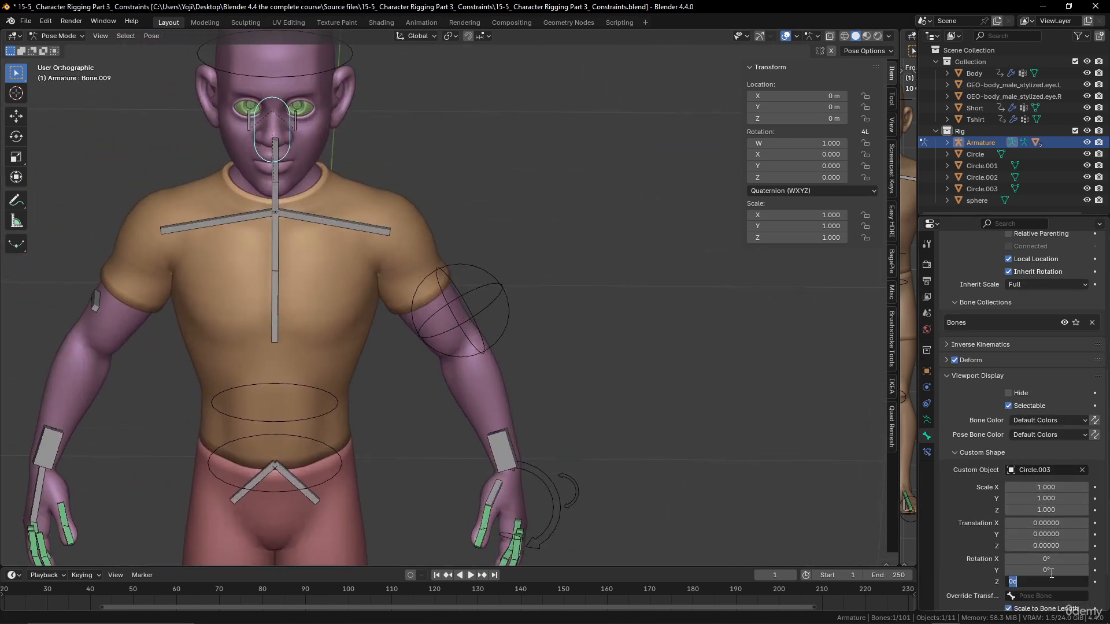
{"action": "type", "text": "90"}
{"action": "key", "text": "Return"}
Scale the central eye control's custom shape to 1.5 on all axes and set its Y translation to 0.018.
{"action": "scroll", "coordinate": [526, 288], "scroll_direction": "up", "scroll_amount": 3}
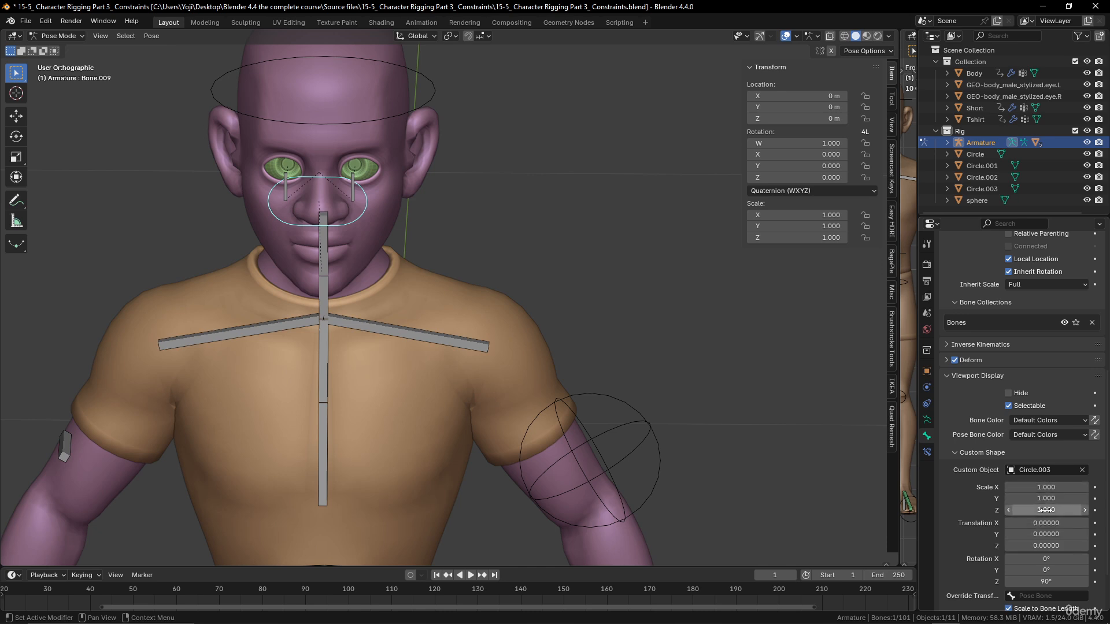
{"action": "left_click", "coordinate": [1042, 489]}
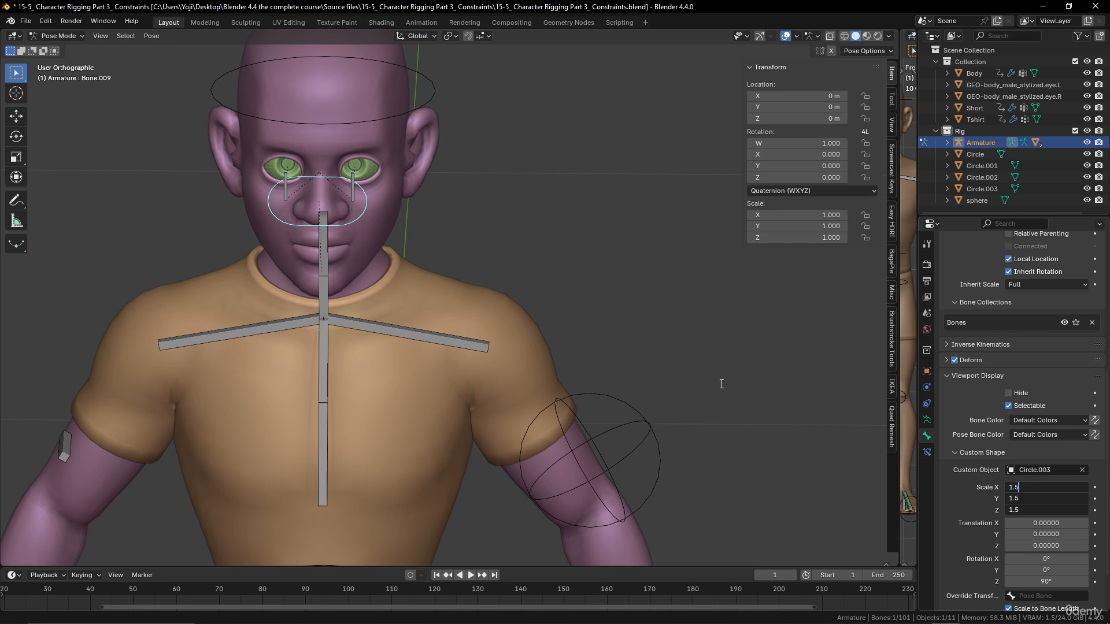
{"action": "type", "text": "1.5"}
{"action": "key", "text": "Return"}
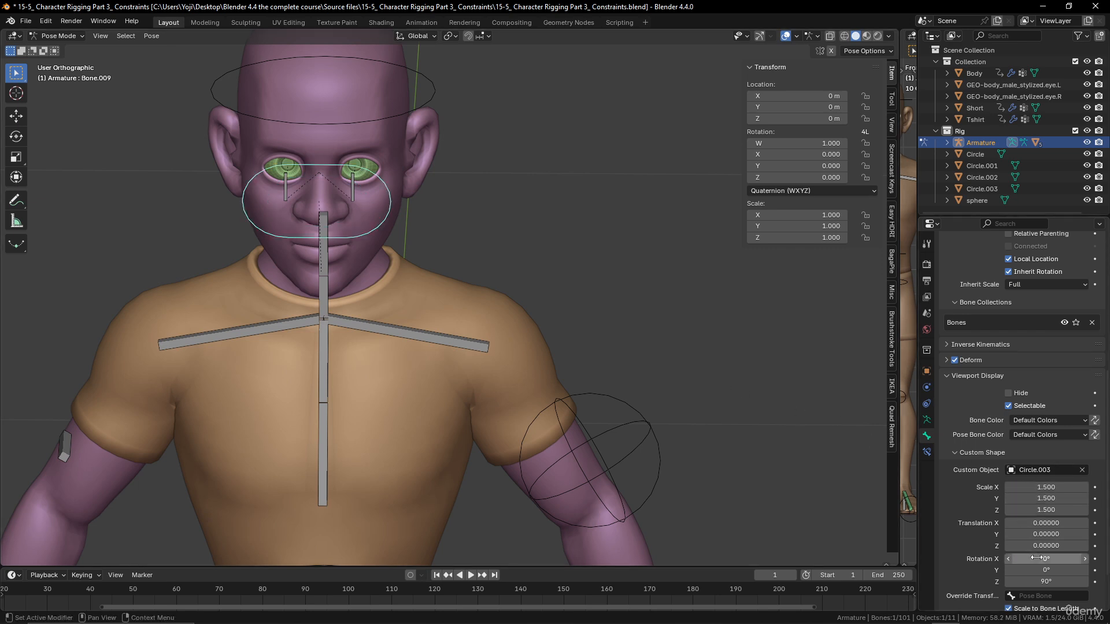
{"action": "left_click_drag", "start_coordinate": [1021, 534], "coordinate": [1043, 534]}
Assign Circle as the custom shape of the left eye's target bone, Bone.006_L.010.
{"action": "left_click", "coordinate": [353, 188]}
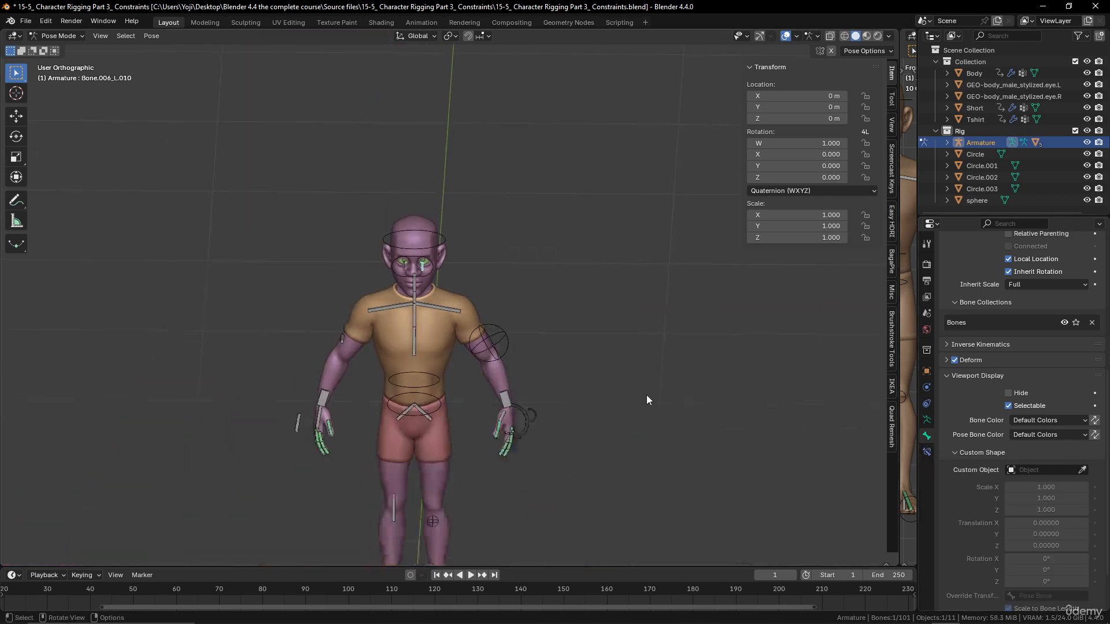
{"action": "key", "text": "Home"}
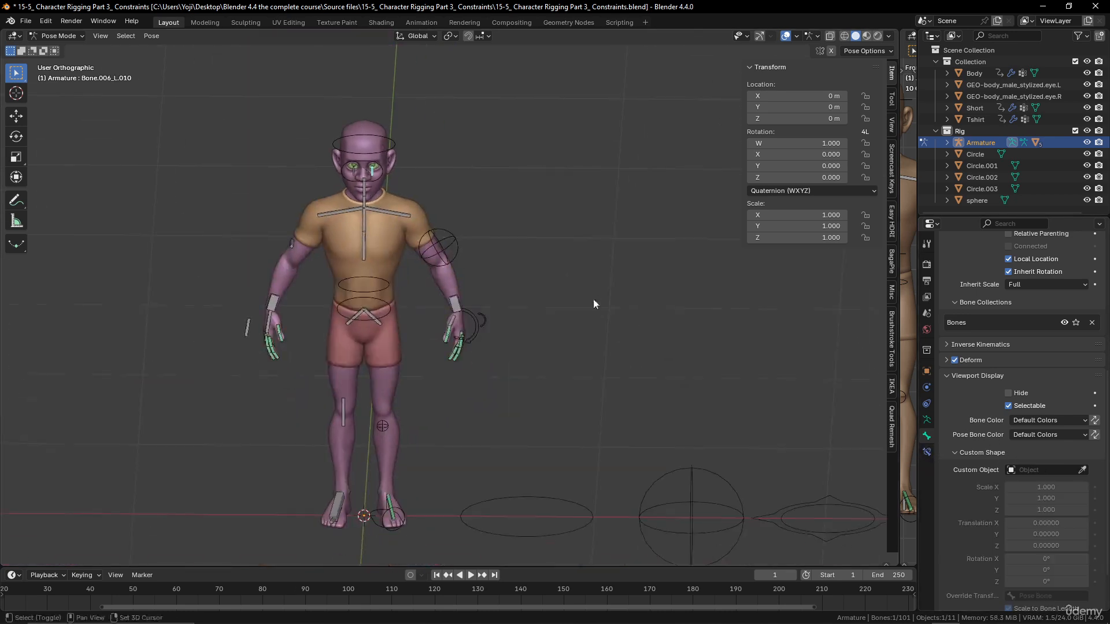
{"action": "left_click", "coordinate": [1083, 471]}
{"action": "left_click", "coordinate": [587, 511]}
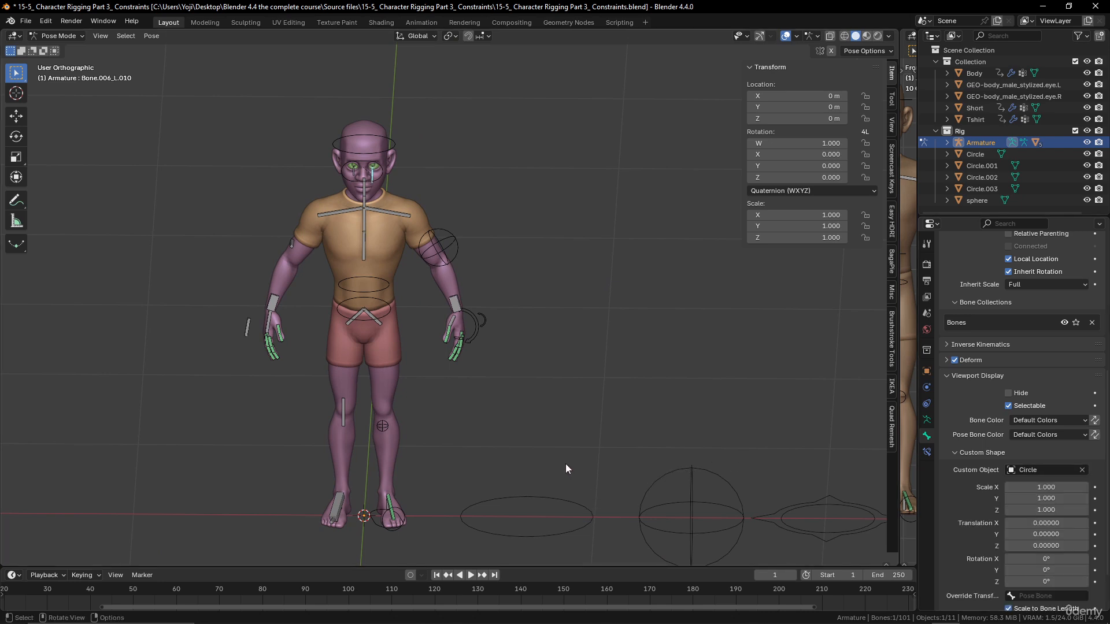
{"action": "scroll", "coordinate": [561, 451], "scroll_direction": "up", "scroll_amount": 4}
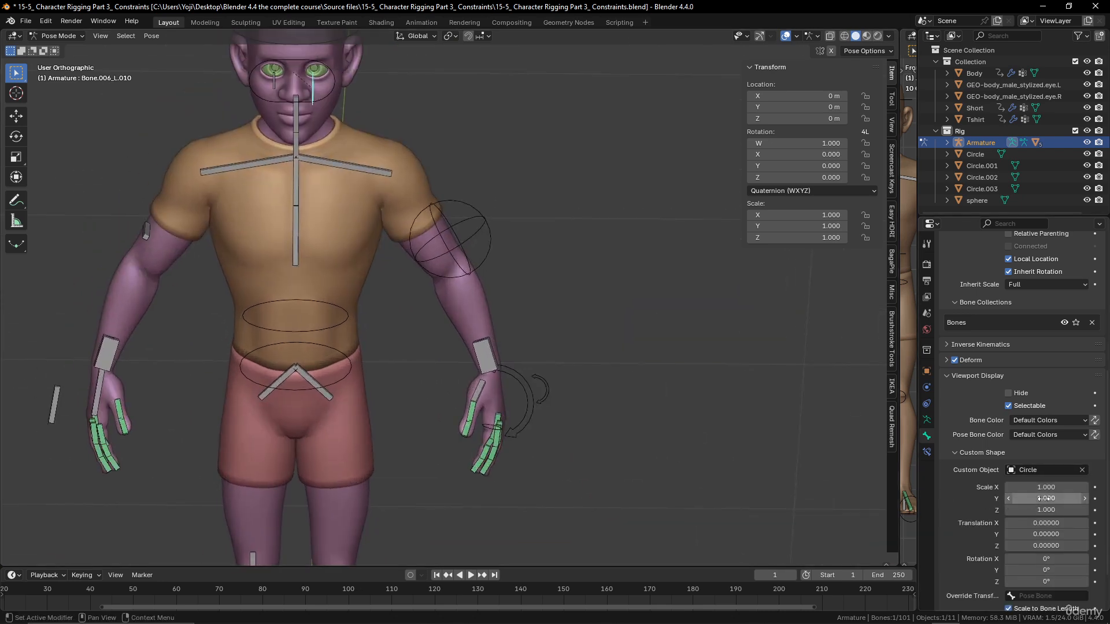
Try a 90° X rotation on the left eye control's custom shape and reset it to 0°.
{"action": "left_click", "coordinate": [1045, 559]}
{"action": "key", "text": "Return"}
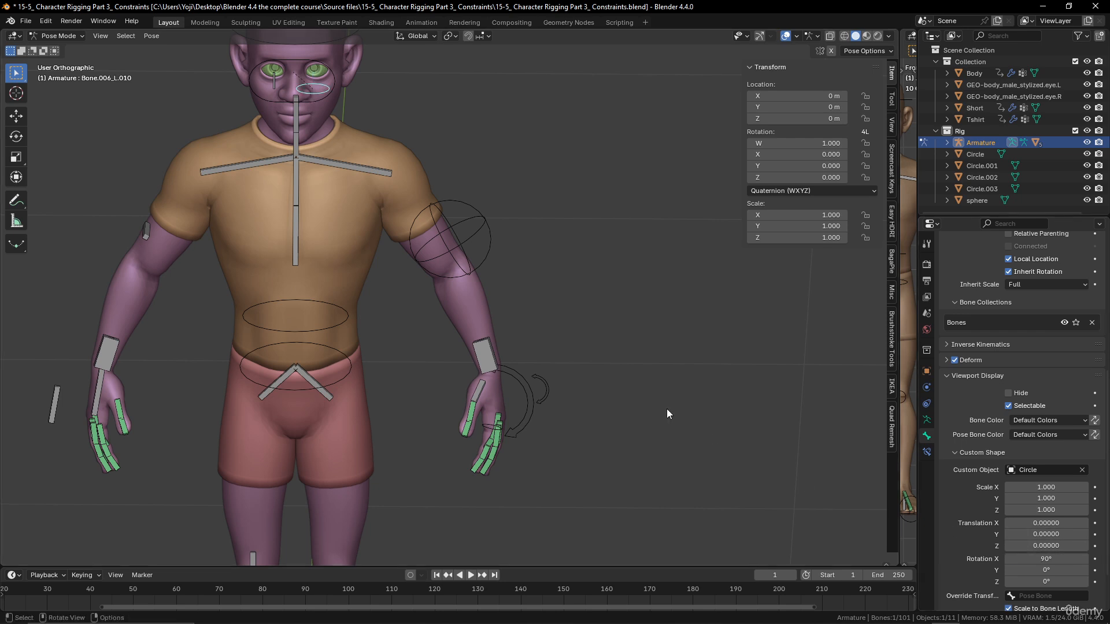
{"action": "left_click", "coordinate": [1017, 559]}
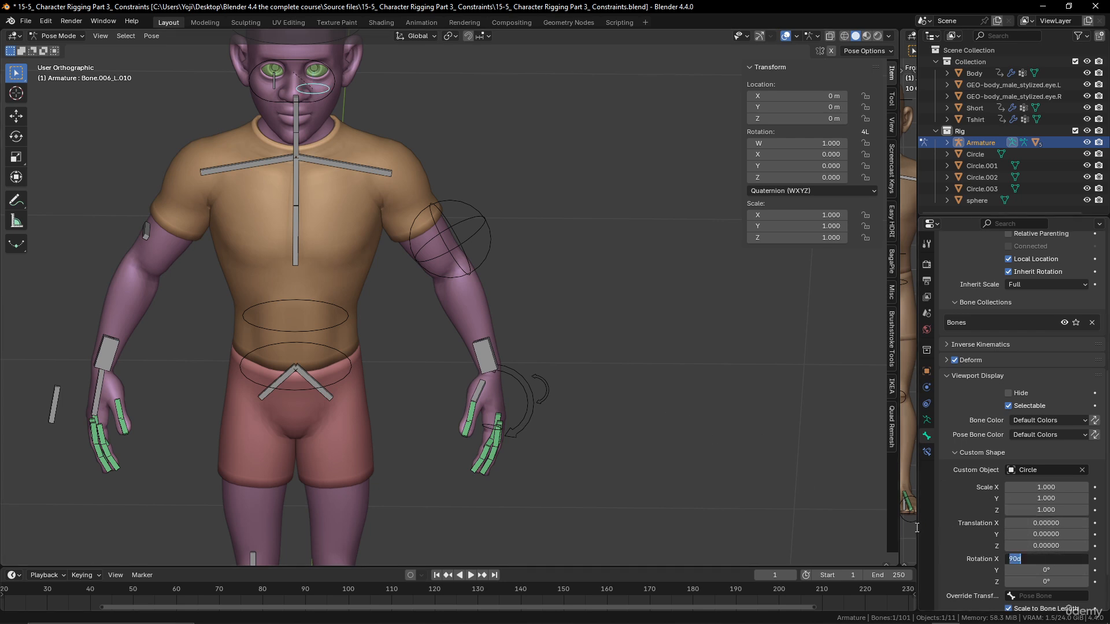
{"action": "type", "text": "0"}
{"action": "key", "text": "Return"}
Set the left eye control's custom shape to a 90° Y rotation and a 0.019 Y translation.
{"action": "left_click", "coordinate": [1045, 570]}
{"action": "type", "text": "9"}
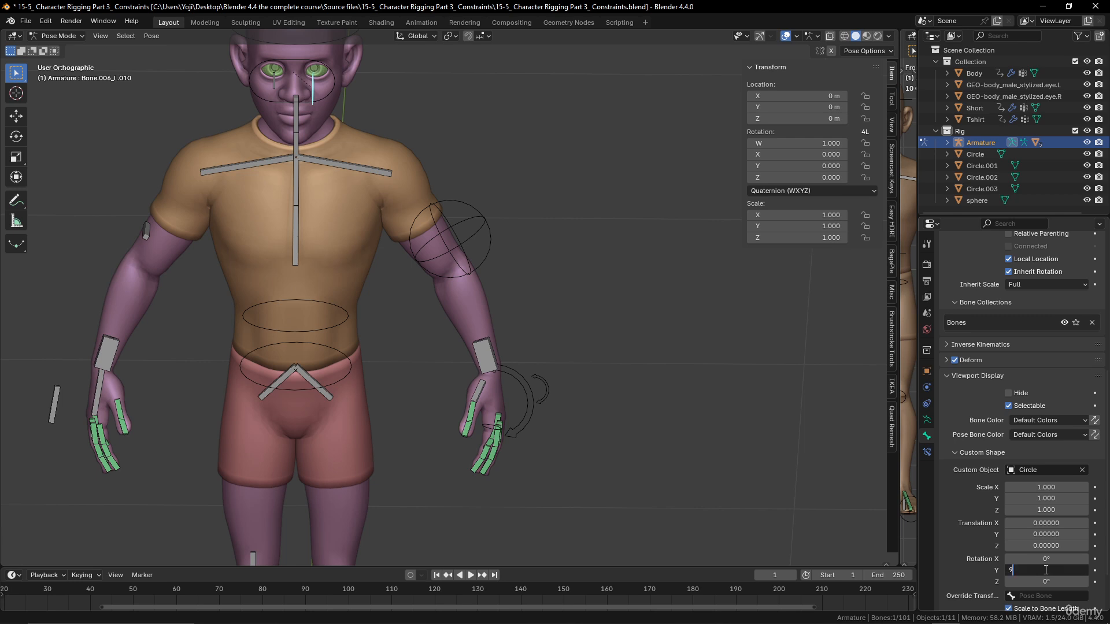
{"action": "type", "text": "0"}
{"action": "key", "text": "Return"}
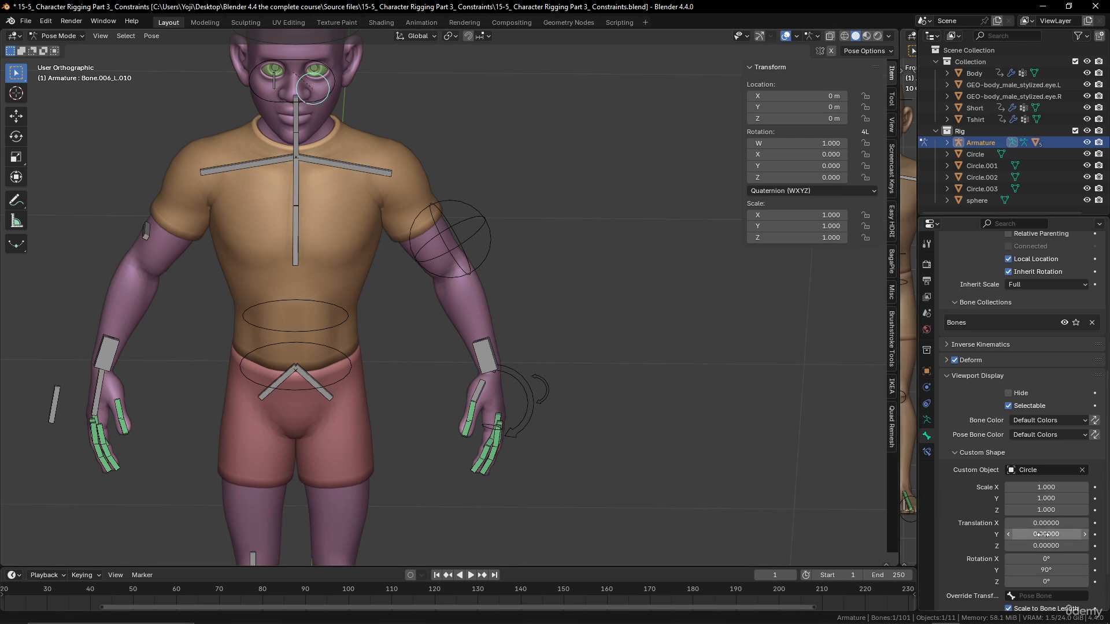
{"action": "left_click_drag", "start_coordinate": [1043, 535], "coordinate": [1044, 535]}
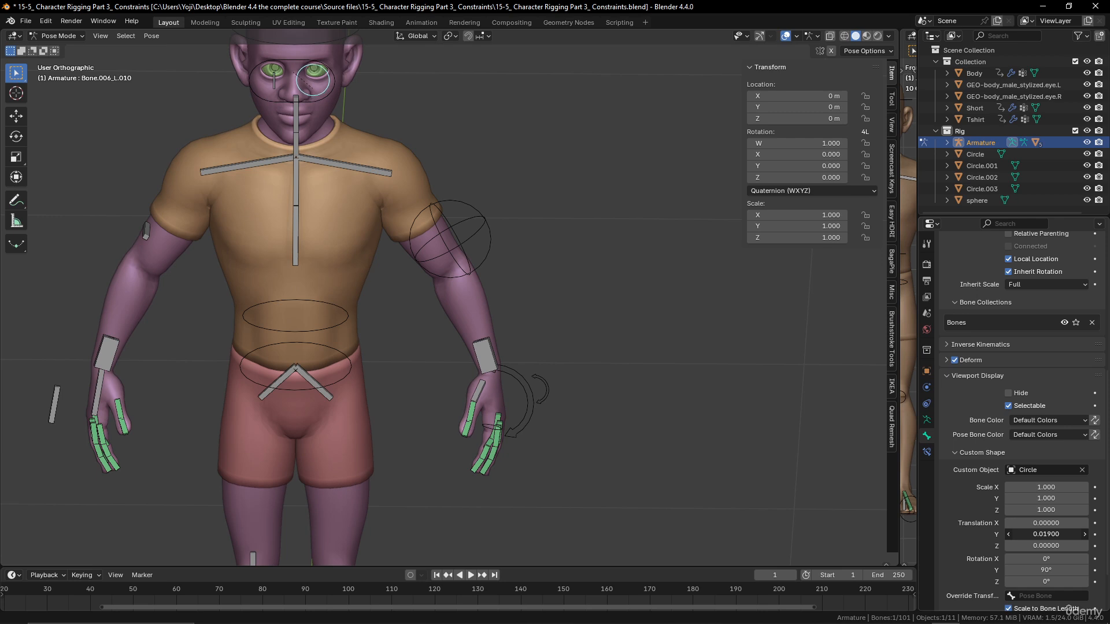
Assign Circle as the custom shape of the right eye's target bone, Bone.006_R.010.
{"action": "left_click", "coordinate": [273, 82]}
{"action": "scroll", "coordinate": [712, 380], "scroll_direction": "down", "scroll_amount": 6}
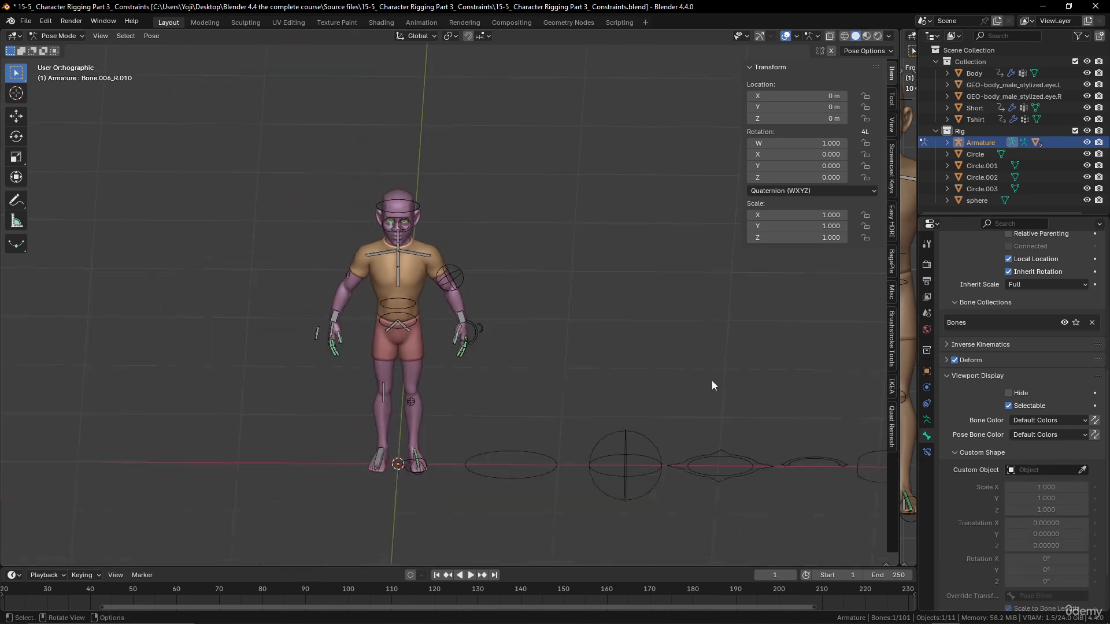
{"action": "left_click", "coordinate": [1081, 471]}
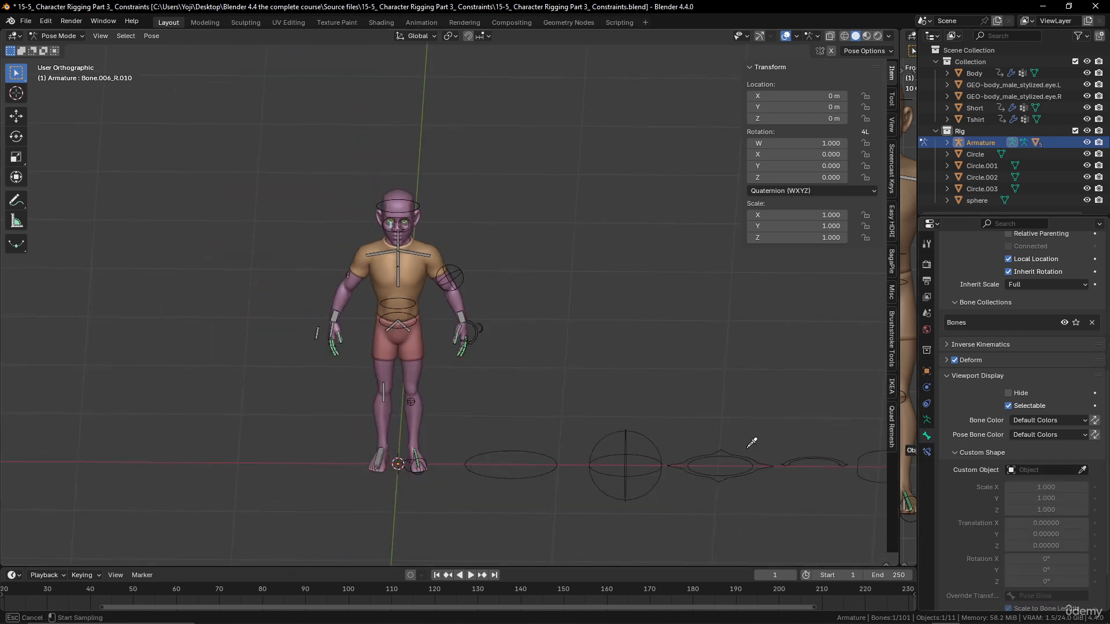
{"action": "left_click", "coordinate": [557, 457]}
Set the right eye control's custom shape to a 90° Y rotation and a 0.017 Y translation.
{"action": "scroll", "coordinate": [460, 354], "scroll_direction": "up", "scroll_amount": 4}
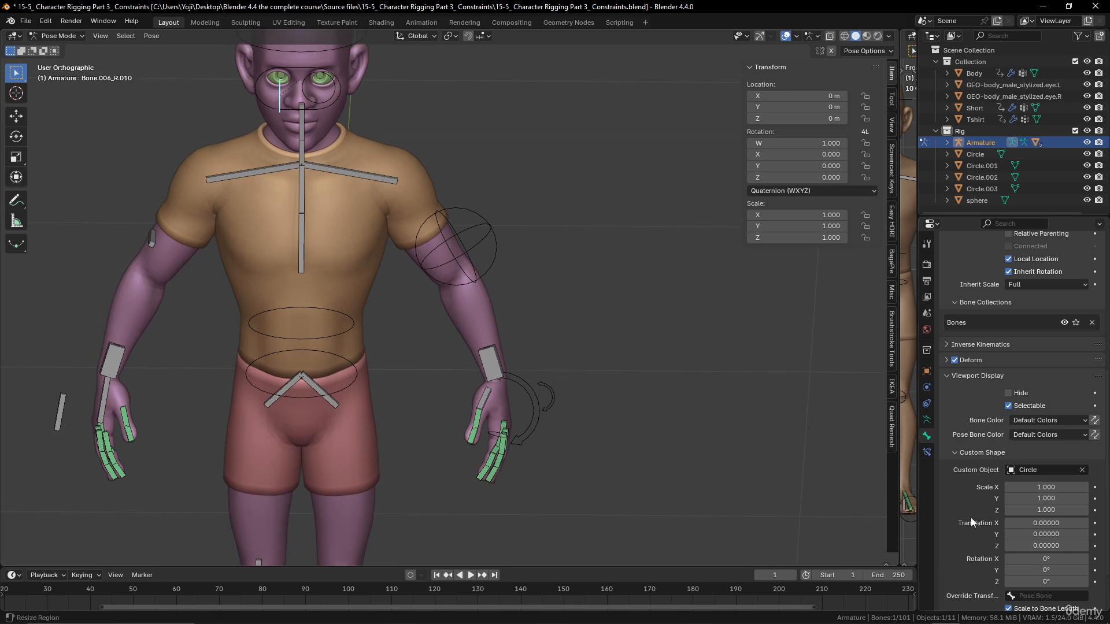
{"action": "scroll", "coordinate": [970, 518], "scroll_direction": "down", "scroll_amount": 2}
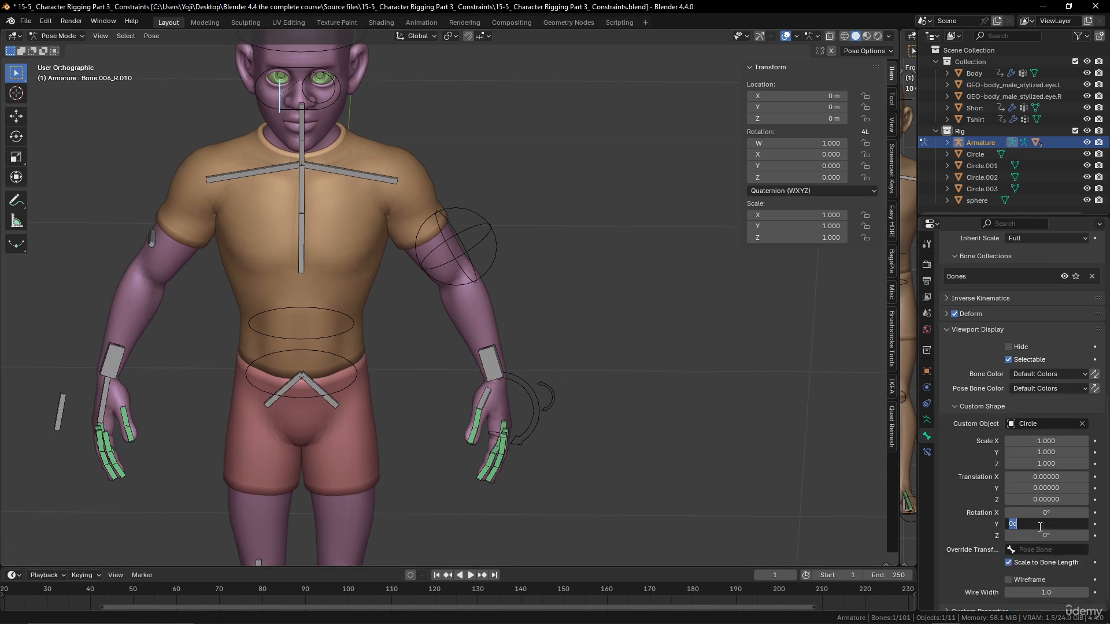
{"action": "type", "text": "0"}
{"action": "key", "text": "Return"}
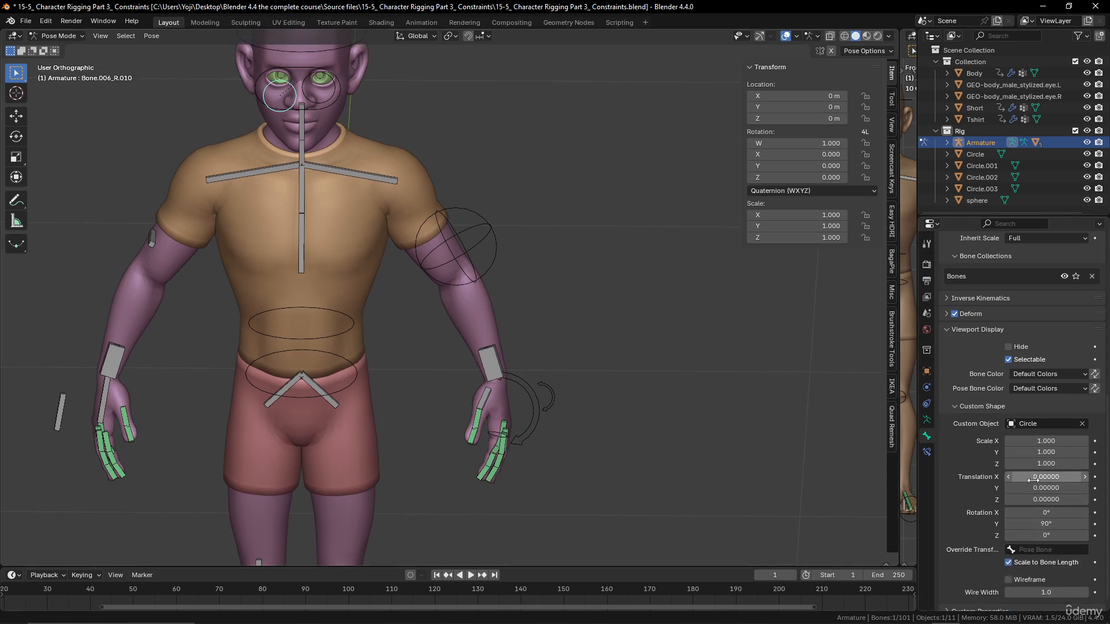
{"action": "left_click_drag", "start_coordinate": [1035, 488], "coordinate": [1049, 488]}
Test-move the central eye control and the left eye control, cancelling both moves.
{"action": "middle_click_drag", "start_coordinate": [424, 213], "coordinate": [483, 375], "text": "shift"}
{"action": "scroll", "coordinate": [462, 324], "scroll_direction": "up", "scroll_amount": 2}
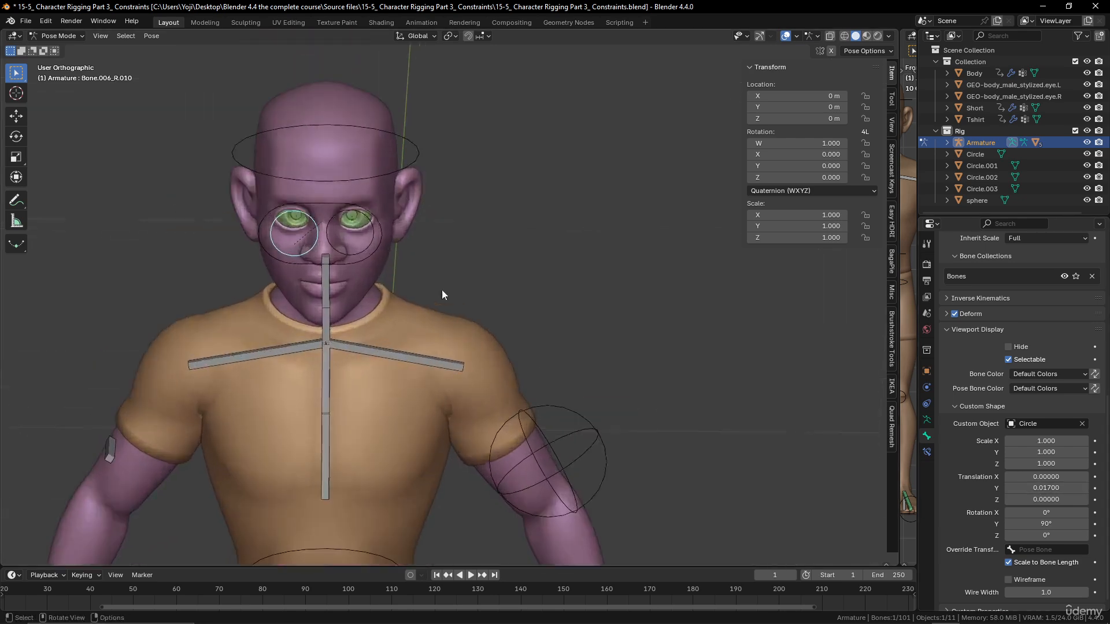
{"action": "mouse_move", "coordinate": [442, 290]}
{"action": "middle_mouse_down"}
{"action": "mouse_move", "coordinate": [314, 285]}
{"action": "mouse_move", "coordinate": [452, 296]}
{"action": "middle_mouse_up"}
{"action": "left_click", "coordinate": [429, 252]}
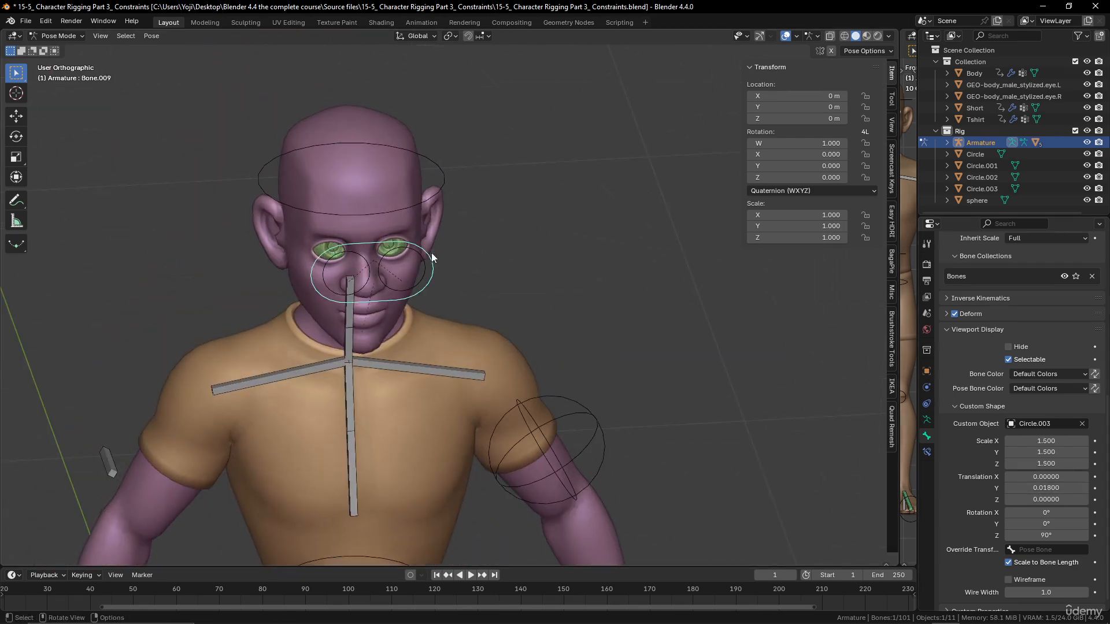
{"action": "key", "text": "g"}
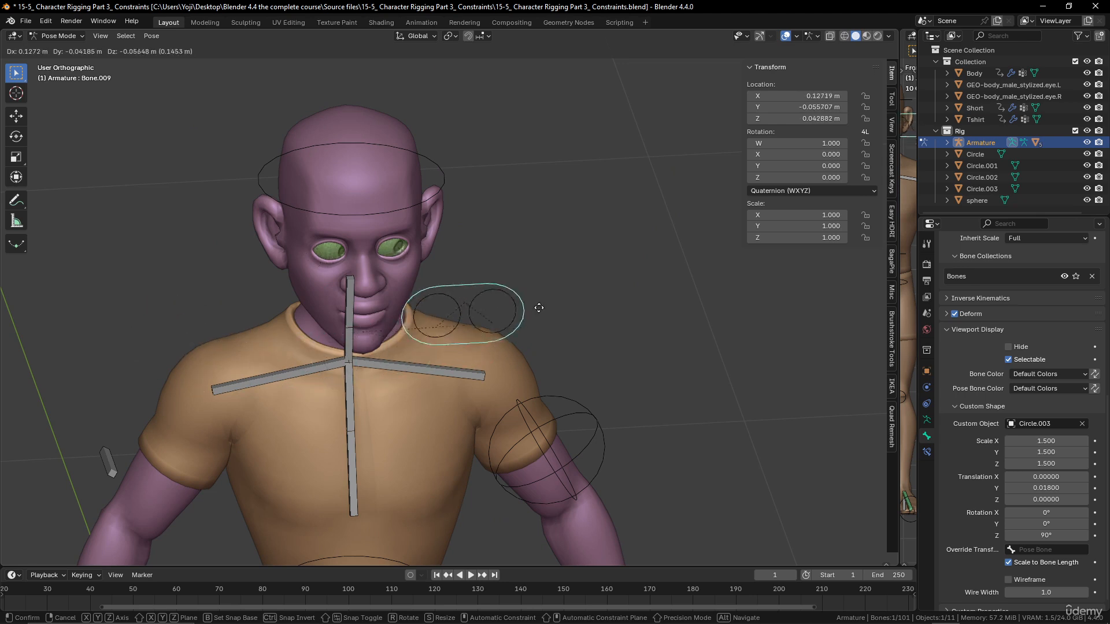
{"action": "right_click", "coordinate": [452, 265]}
{"action": "left_click", "coordinate": [423, 259]}
{"action": "key", "text": "g"}
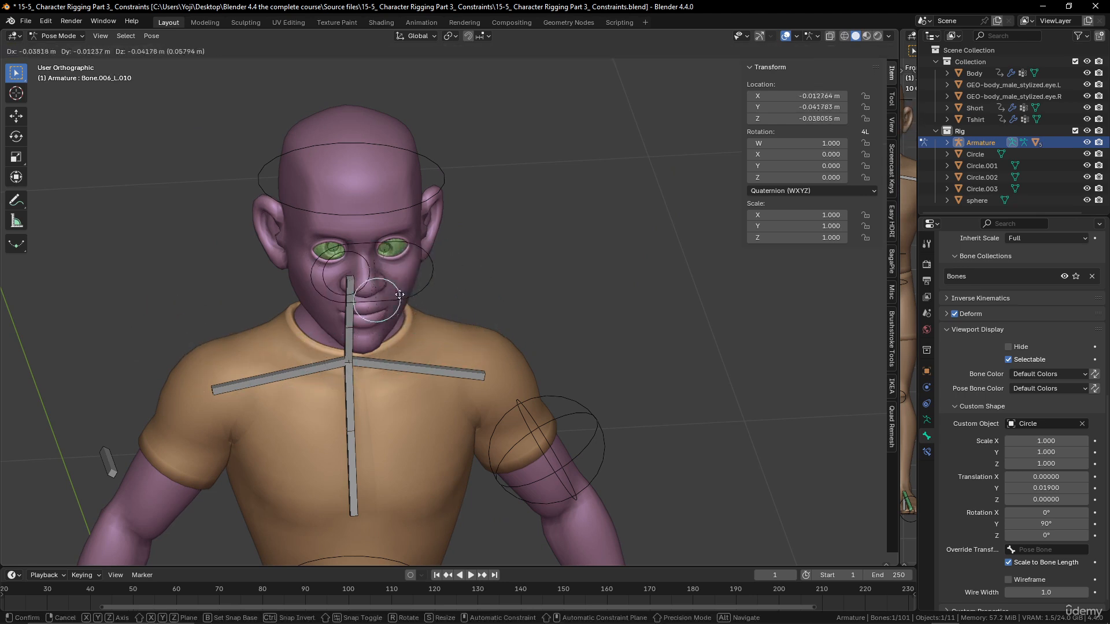
{"action": "right_click", "coordinate": [428, 268]}
Select the character's left shoulder bone, Bone.003_L, keeping the custom shape objects within view.
{"action": "middle_click_drag", "start_coordinate": [491, 286], "coordinate": [482, 328]}
{"action": "left_click", "coordinate": [441, 366]}
{"action": "scroll", "coordinate": [584, 363], "scroll_direction": "down", "scroll_amount": 5}
{"action": "middle_click_drag", "start_coordinate": [656, 359], "coordinate": [642, 306], "text": "shift"}
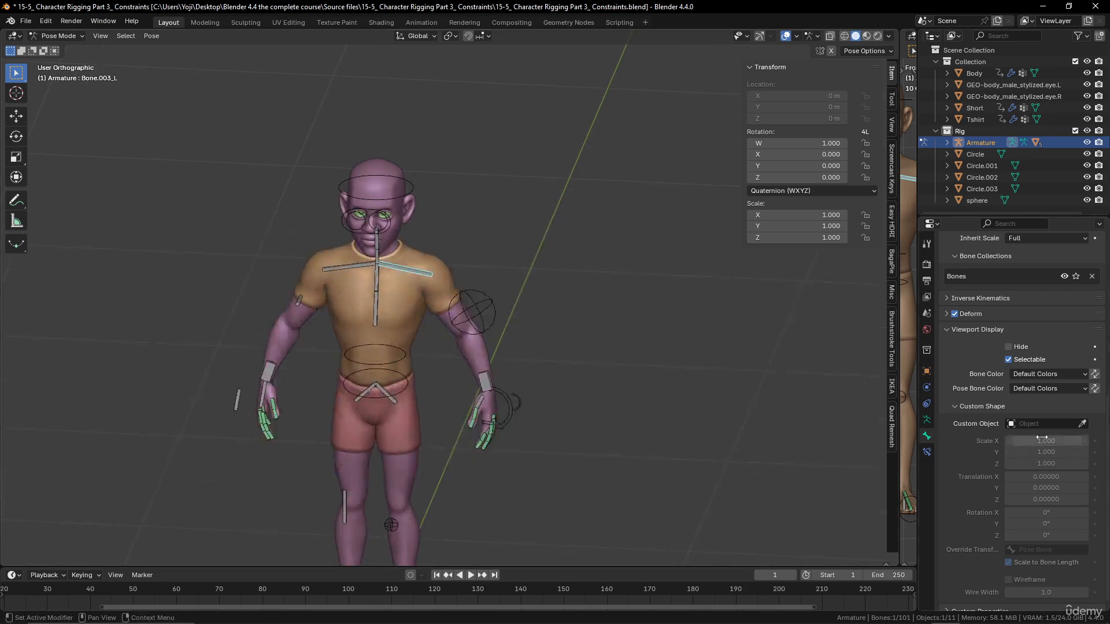
{"action": "scroll", "coordinate": [678, 445], "scroll_direction": "down", "scroll_amount": 4}
{"action": "middle_click_drag", "start_coordinate": [648, 436], "coordinate": [639, 416], "text": "shift"}
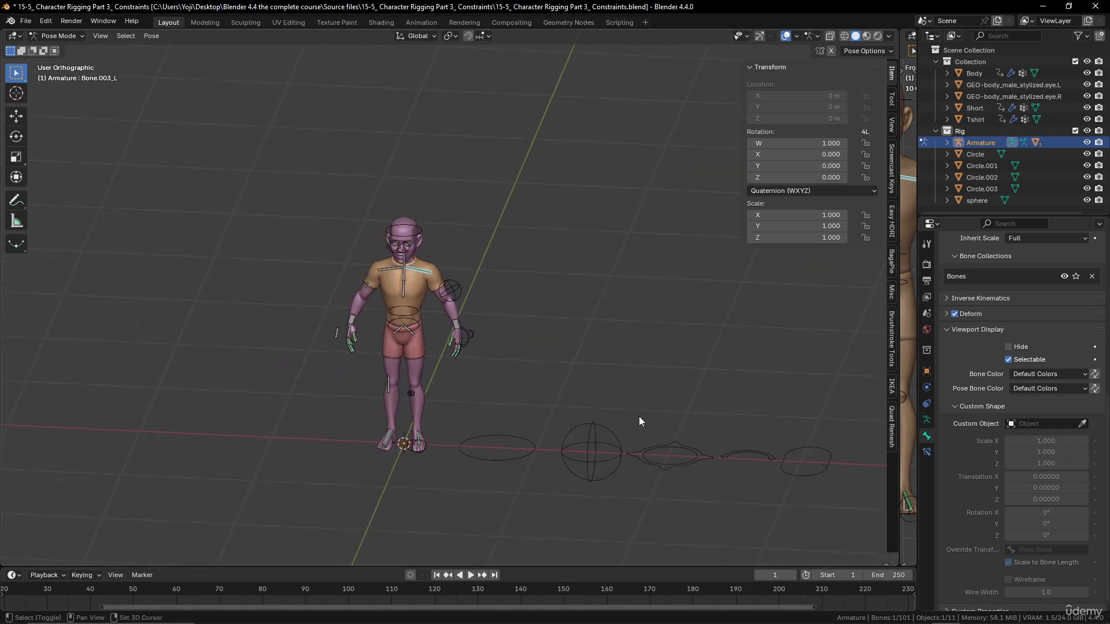
Try Circle as the custom shape of the left shoulder bone and undo the assignment.
{"action": "left_click", "coordinate": [1081, 424]}
{"action": "left_click", "coordinate": [528, 453]}
{"action": "scroll", "coordinate": [490, 411], "scroll_direction": "up", "scroll_amount": 3}
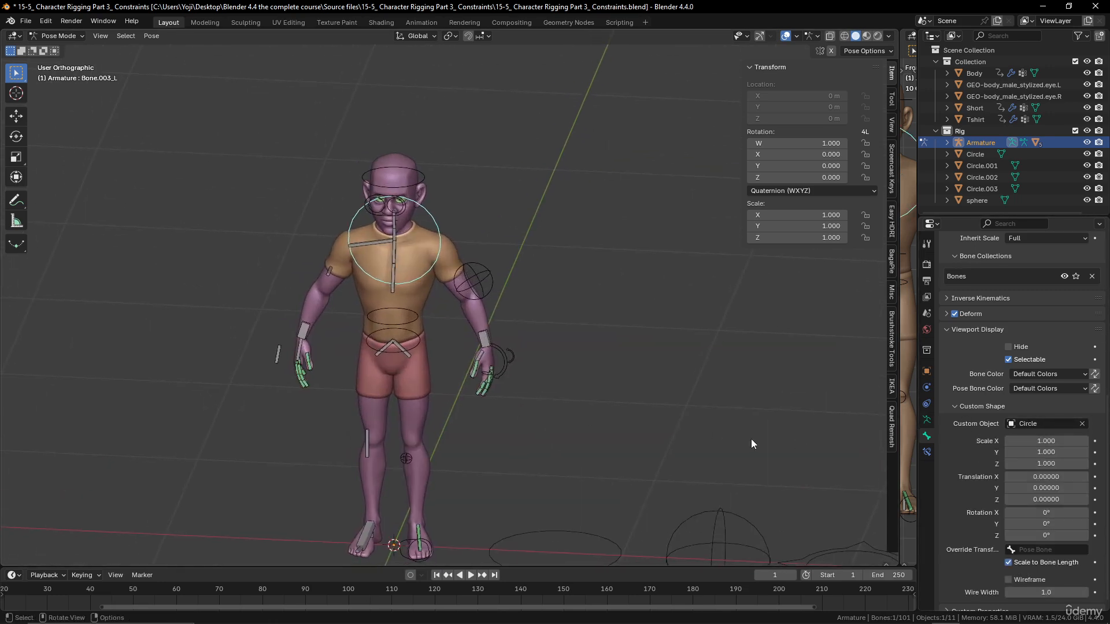
{"action": "scroll", "coordinate": [725, 438], "scroll_direction": "down", "scroll_amount": 3}
{"action": "scroll", "coordinate": [725, 438], "scroll_direction": "up", "scroll_amount": 2}
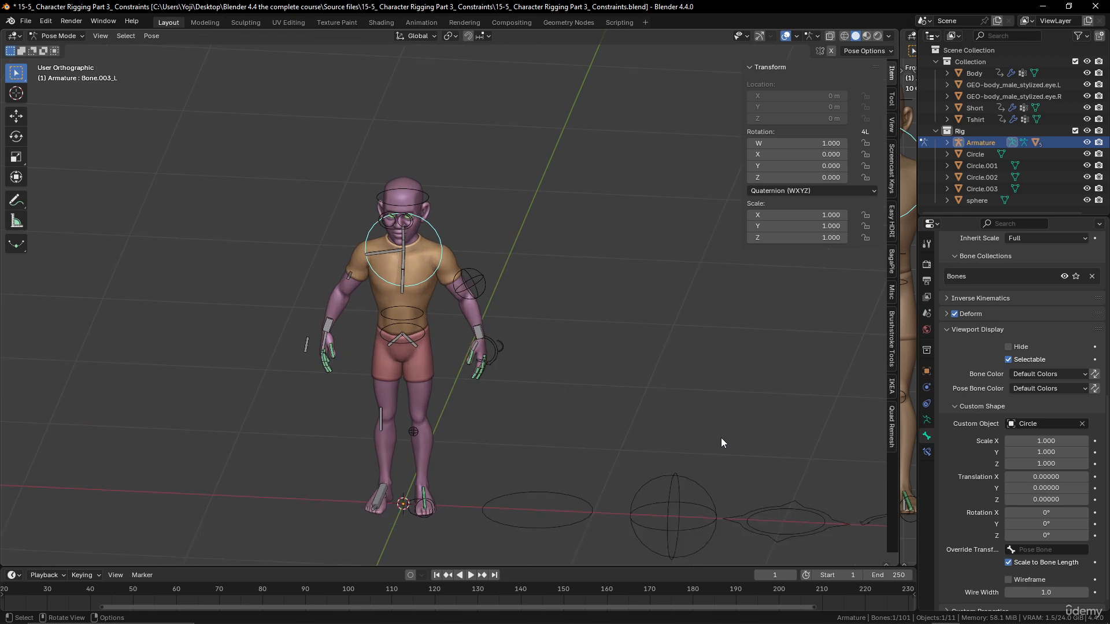
{"action": "key", "text": "ctrl+z"}
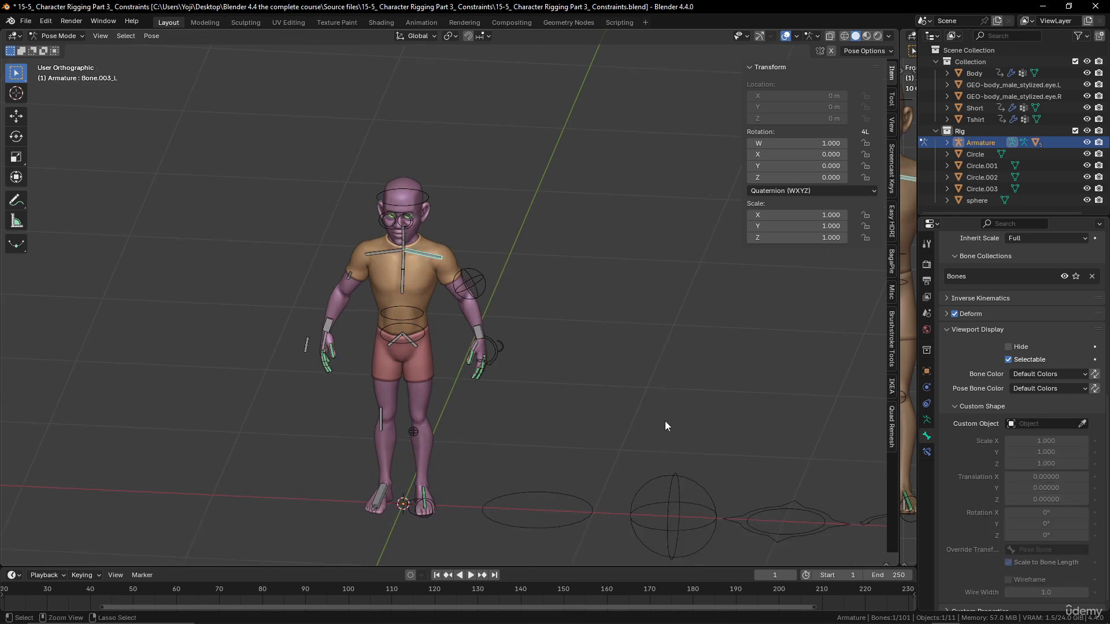
Assign the curved-arrow object Circle.002 as the custom shape of the left shoulder bone.
{"action": "scroll", "coordinate": [653, 422], "scroll_direction": "down", "scroll_amount": 2}
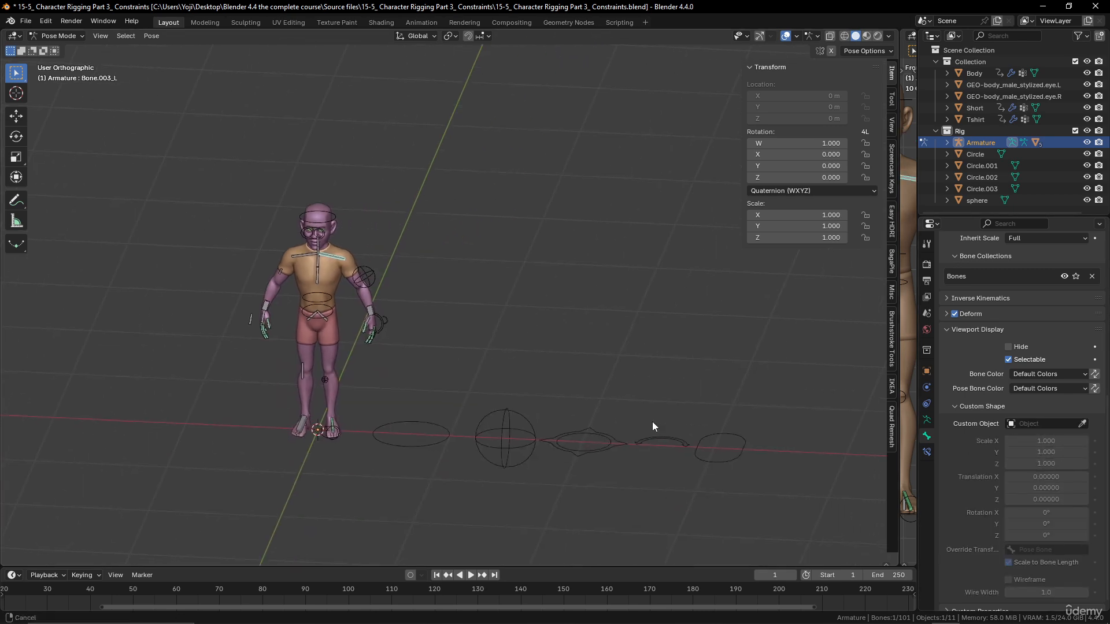
{"action": "left_click", "coordinate": [1082, 424]}
{"action": "left_click", "coordinate": [681, 440]}
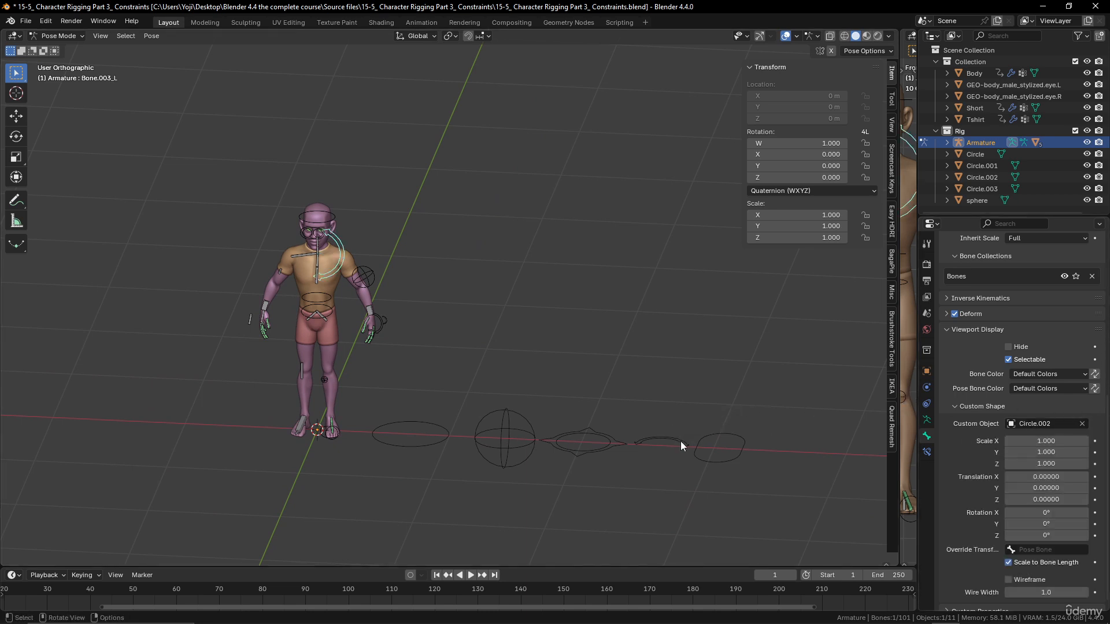
Try a Z translation of -0.55 on the left shoulder's custom shape and undo it.
{"action": "scroll", "coordinate": [404, 318], "scroll_direction": "up", "scroll_amount": 4}
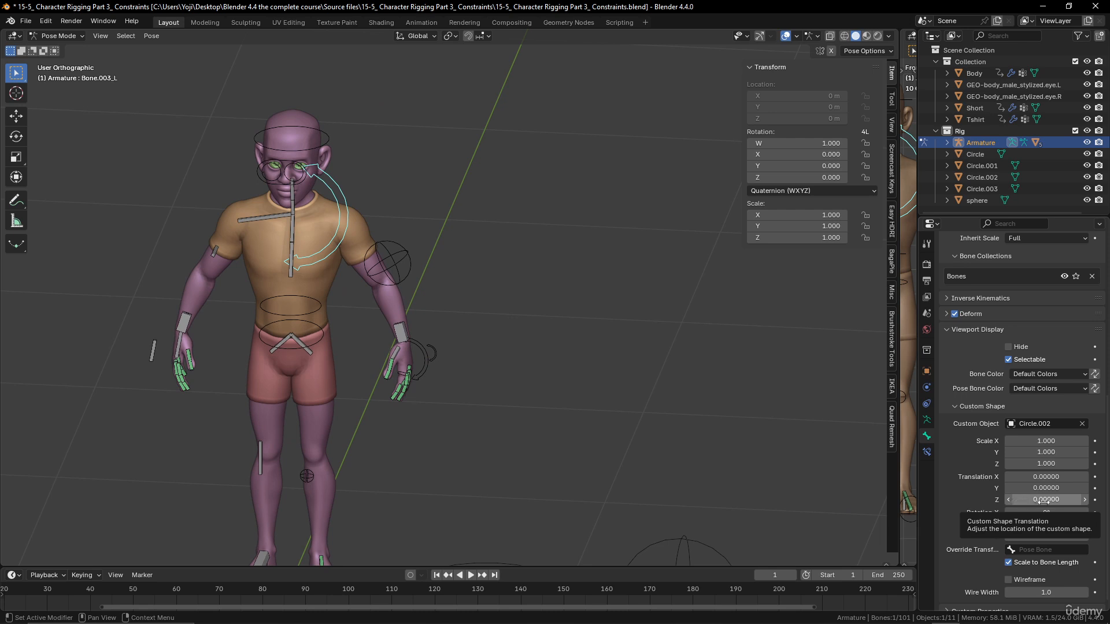
{"action": "left_click_drag", "start_coordinate": [1044, 500], "coordinate": [1012, 501]}
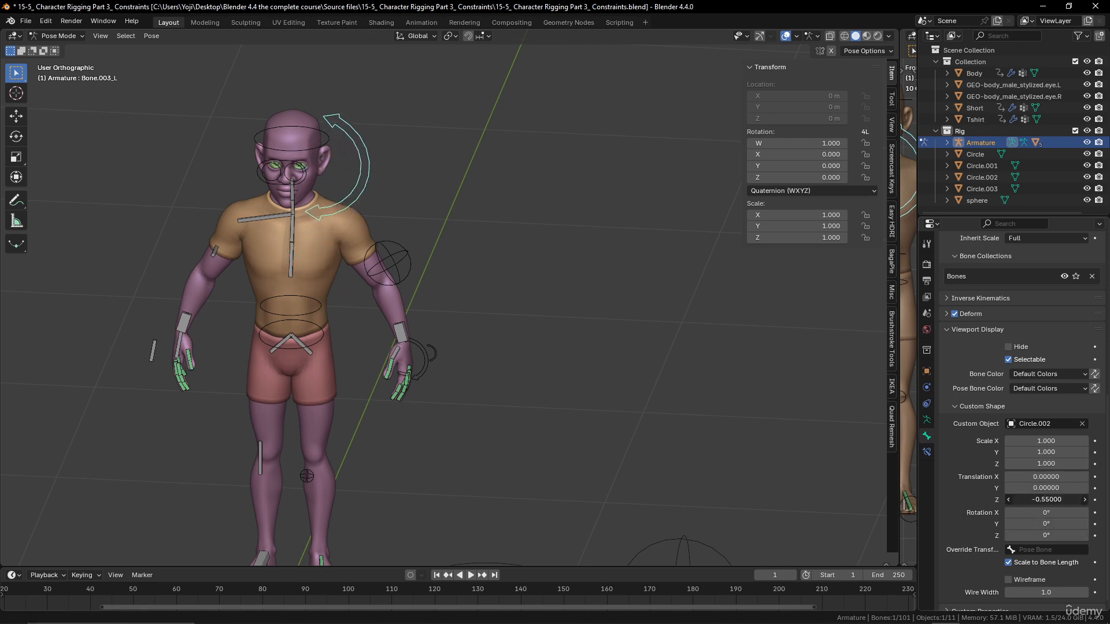
{"action": "key", "text": "ctrl+z"}
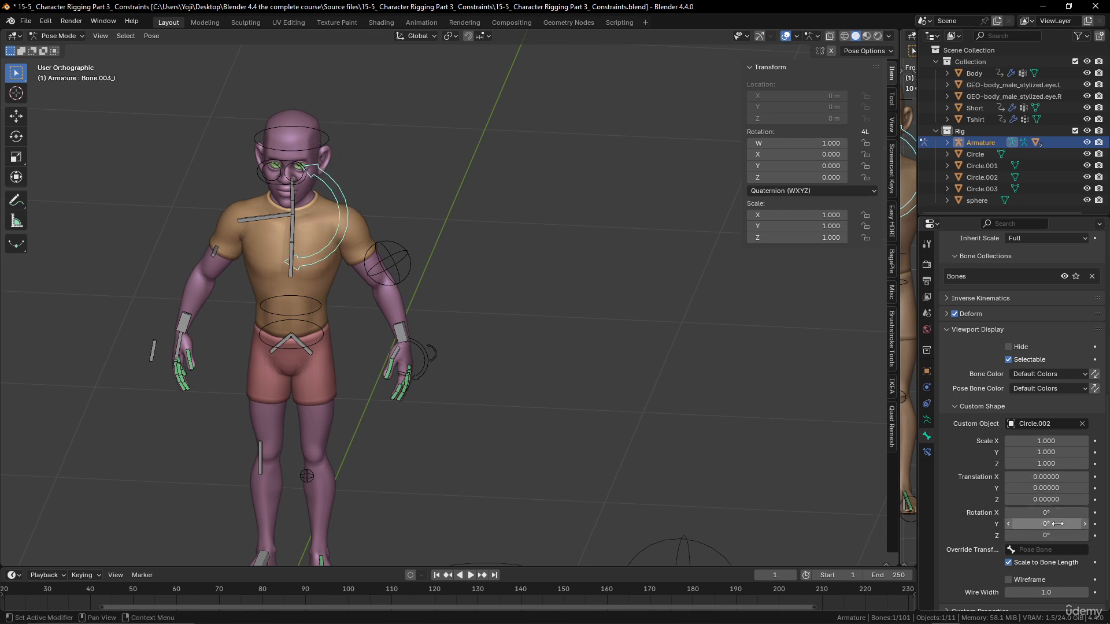
Set the left shoulder custom shape's rotation to 90° on Z and 90° on Y.
{"action": "mouse_move", "coordinate": [1046, 535]}
{"action": "left_mouse_down"}
{"action": "mouse_move", "coordinate": [1075, 535]}
{"action": "mouse_move", "coordinate": [1046, 536]}
{"action": "left_mouse_up"}
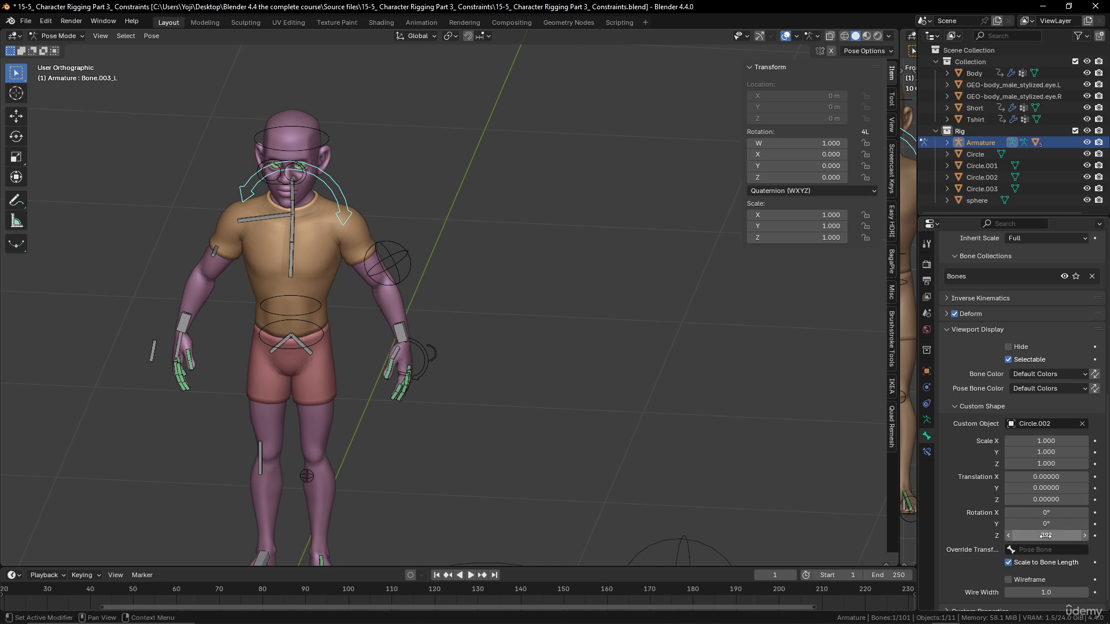
{"action": "left_click", "coordinate": [1045, 536]}
{"action": "type", "text": "90"}
{"action": "key", "text": "Return"}
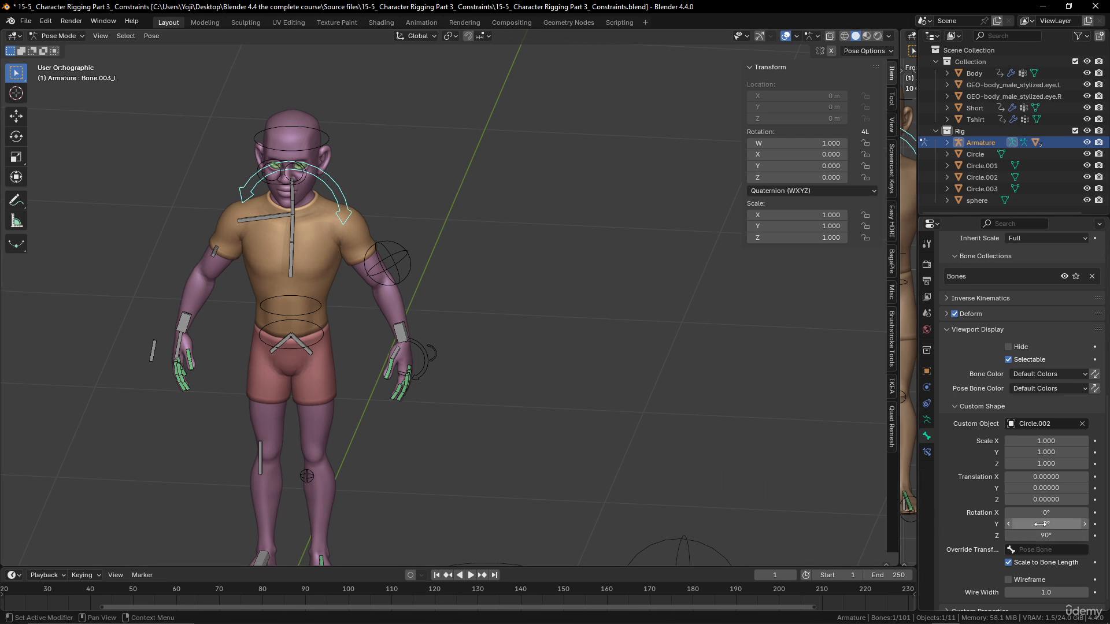
{"action": "left_click_drag", "start_coordinate": [1040, 525], "coordinate": [1076, 524]}
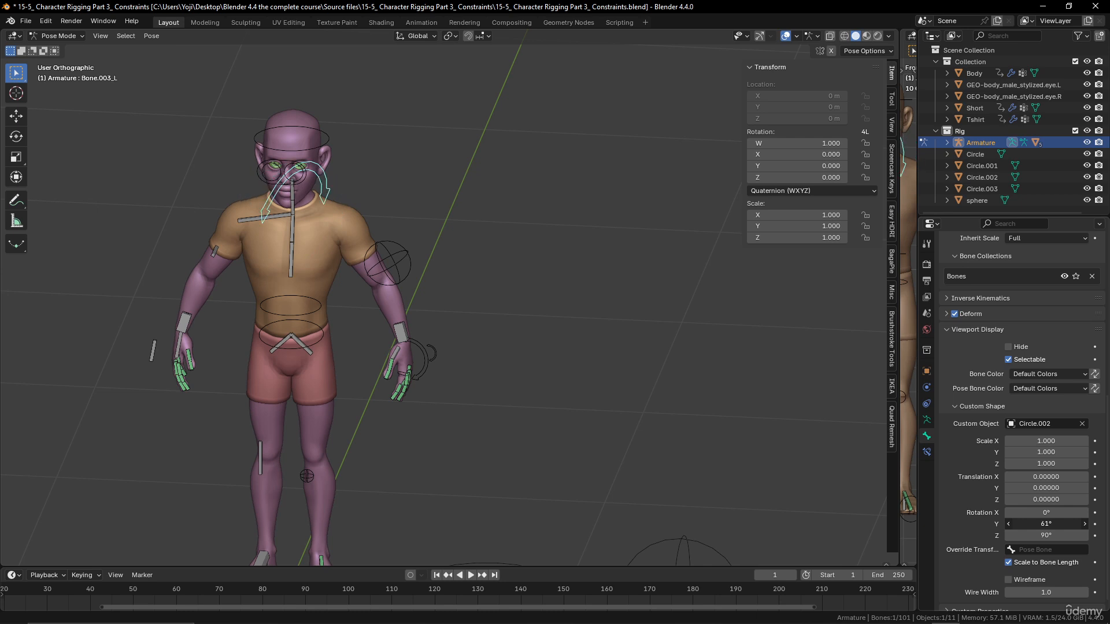
{"action": "type", "text": "0"}
{"action": "key", "text": "Return"}
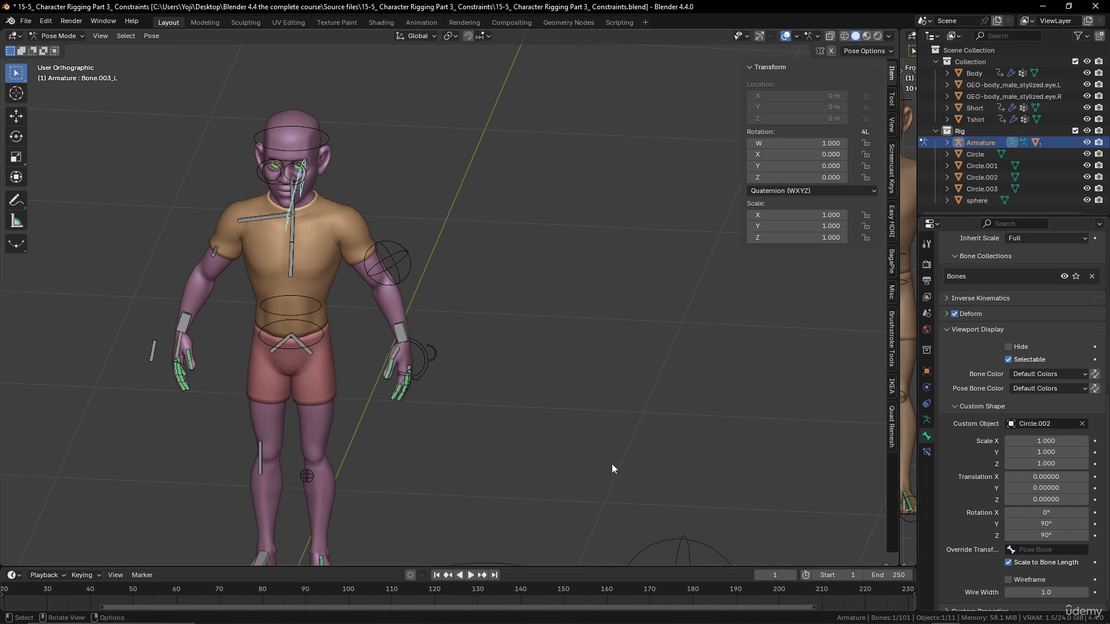
Set the shoulder custom shape's Y translation to 0.14 and its scale to 0.5 on all axes.
{"action": "middle_click_drag", "start_coordinate": [612, 464], "coordinate": [584, 451]}
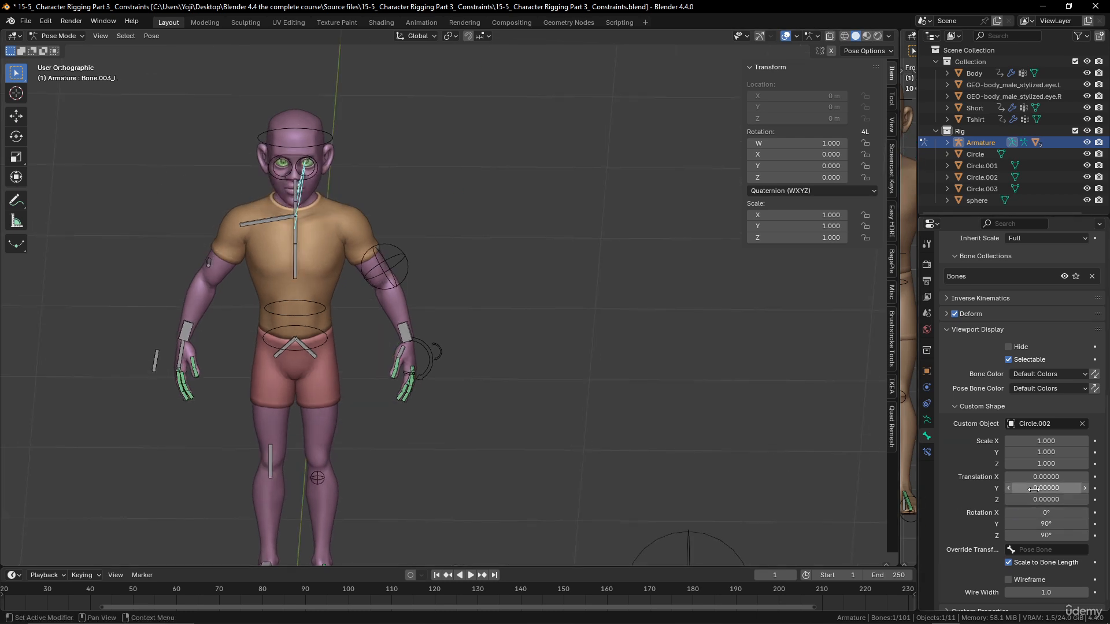
{"action": "left_click_drag", "start_coordinate": [1034, 488], "coordinate": [1048, 487]}
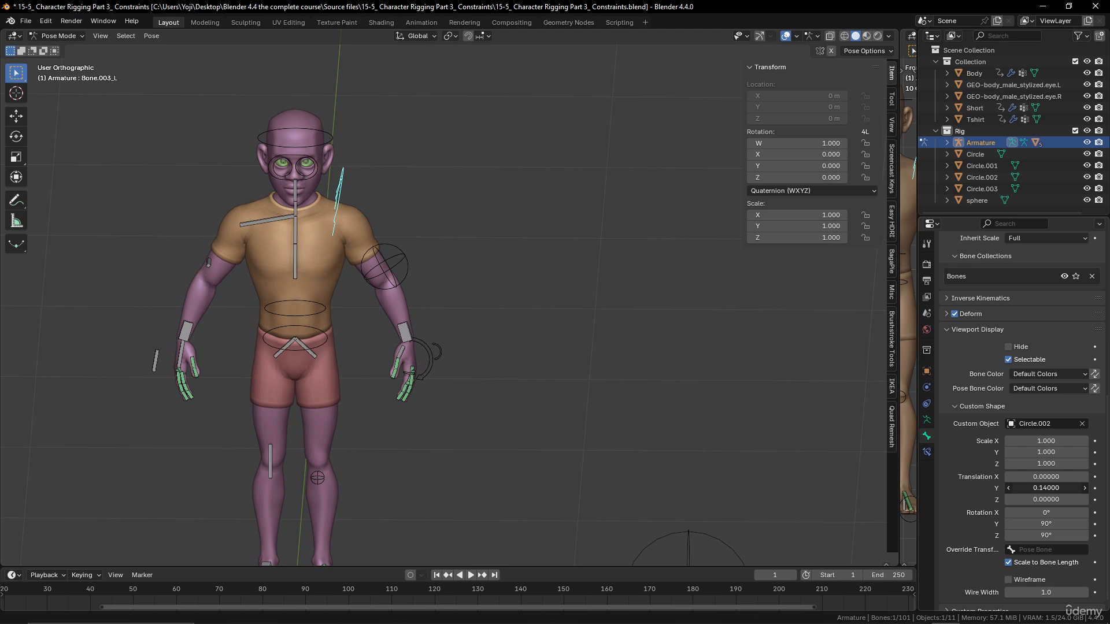
{"action": "left_click_drag", "start_coordinate": [1047, 441], "coordinate": [1048, 464]}
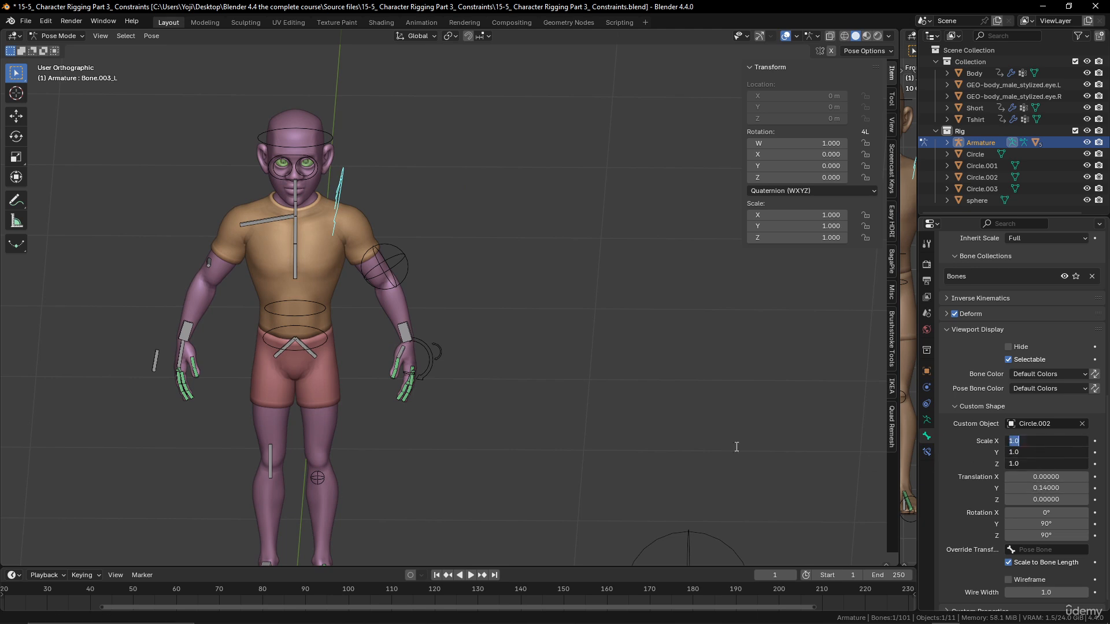
{"action": "key", "text": "Return"}
Try rotating the left shoulder bone with its new control shape and cancel the rotation.
{"action": "middle_click_drag", "start_coordinate": [559, 410], "coordinate": [580, 435]}
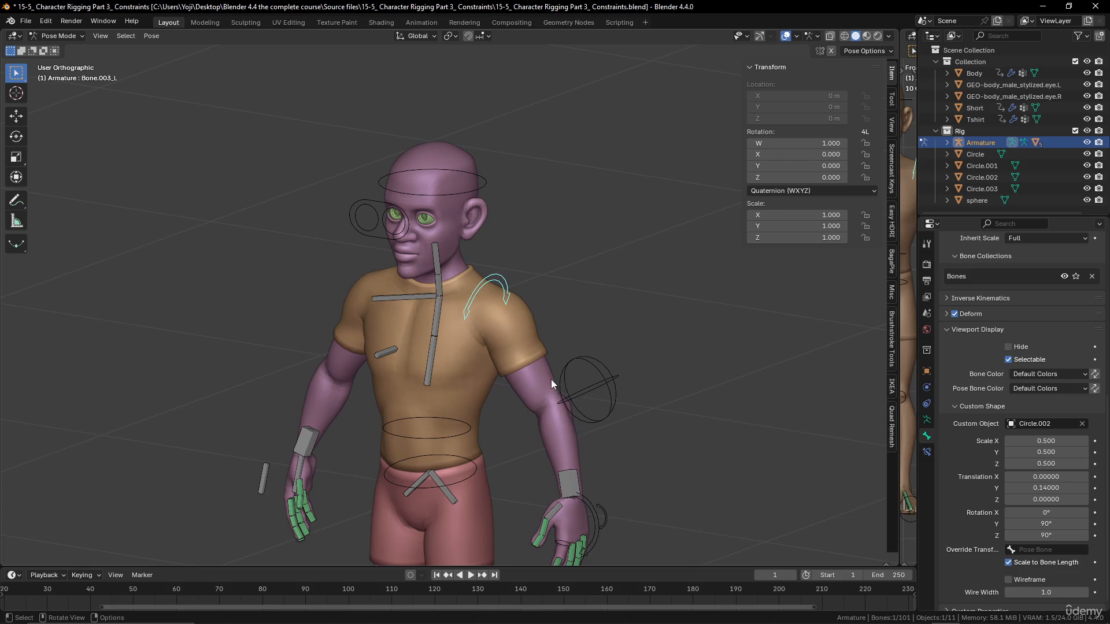
{"action": "key", "text": "r"}
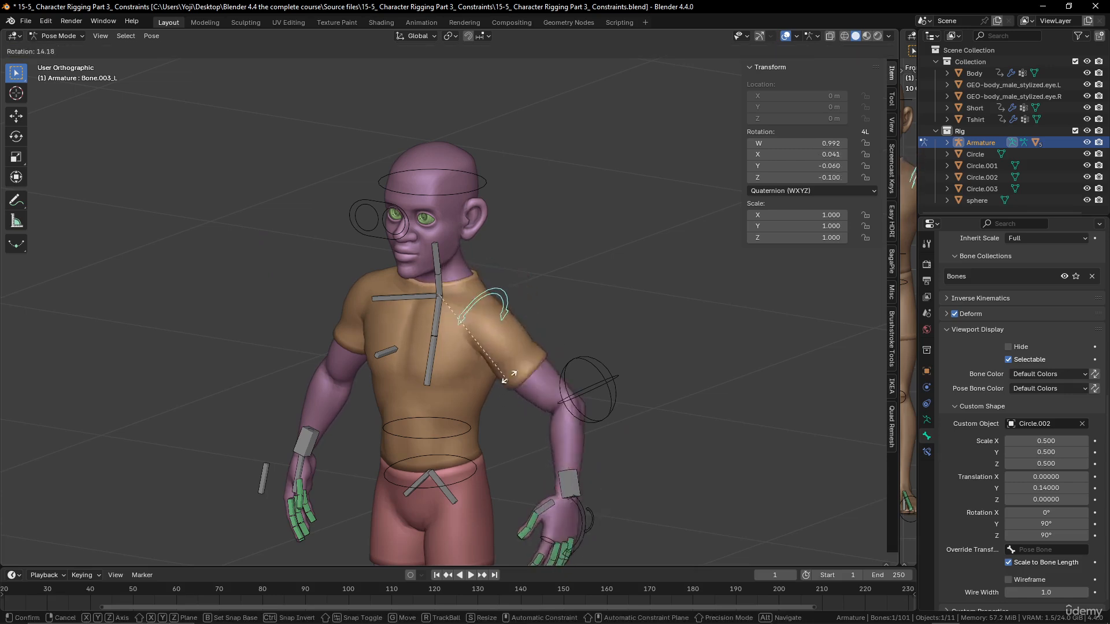
{"action": "right_click", "coordinate": [529, 335]}
Select the left wrist control bone, Bone.003_L.005, and assign Circle as its custom shape.
{"action": "middle_click_drag", "start_coordinate": [523, 387], "coordinate": [572, 427]}
{"action": "middle_click_drag", "start_coordinate": [572, 427], "coordinate": [578, 312], "text": "shift"}
{"action": "left_click", "coordinate": [557, 351]}
{"action": "scroll", "coordinate": [616, 400], "scroll_direction": "up", "scroll_amount": 2}
{"action": "middle_click_drag", "start_coordinate": [617, 400], "coordinate": [629, 390]}
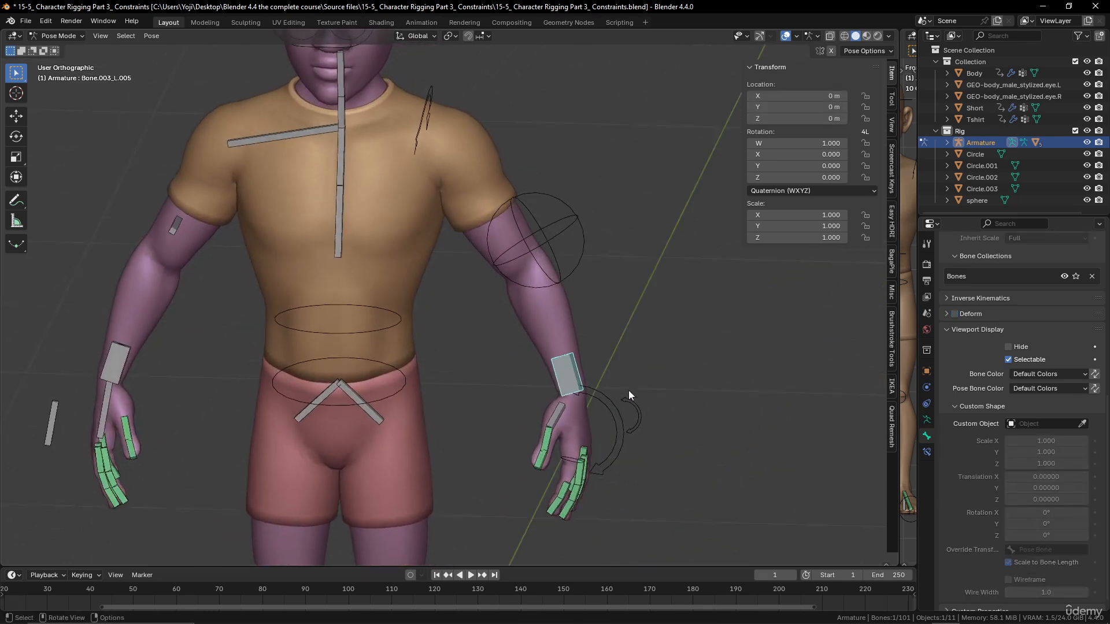
{"action": "scroll", "coordinate": [629, 390], "scroll_direction": "down", "scroll_amount": 2}
{"action": "scroll", "coordinate": [661, 442], "scroll_direction": "down", "scroll_amount": 4}
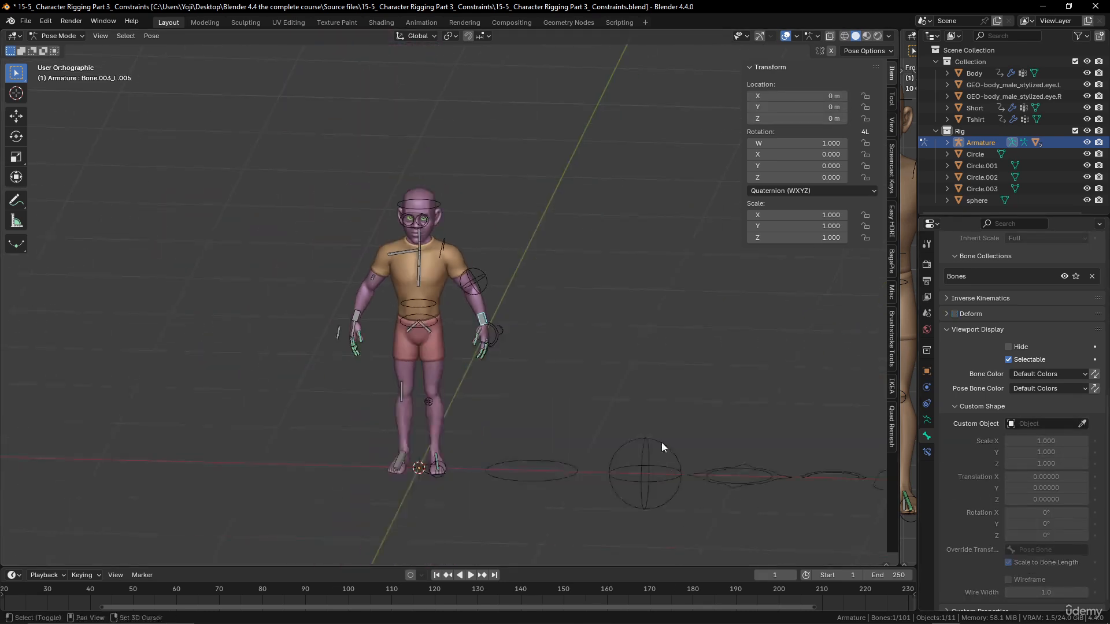
{"action": "left_click", "coordinate": [1082, 424]}
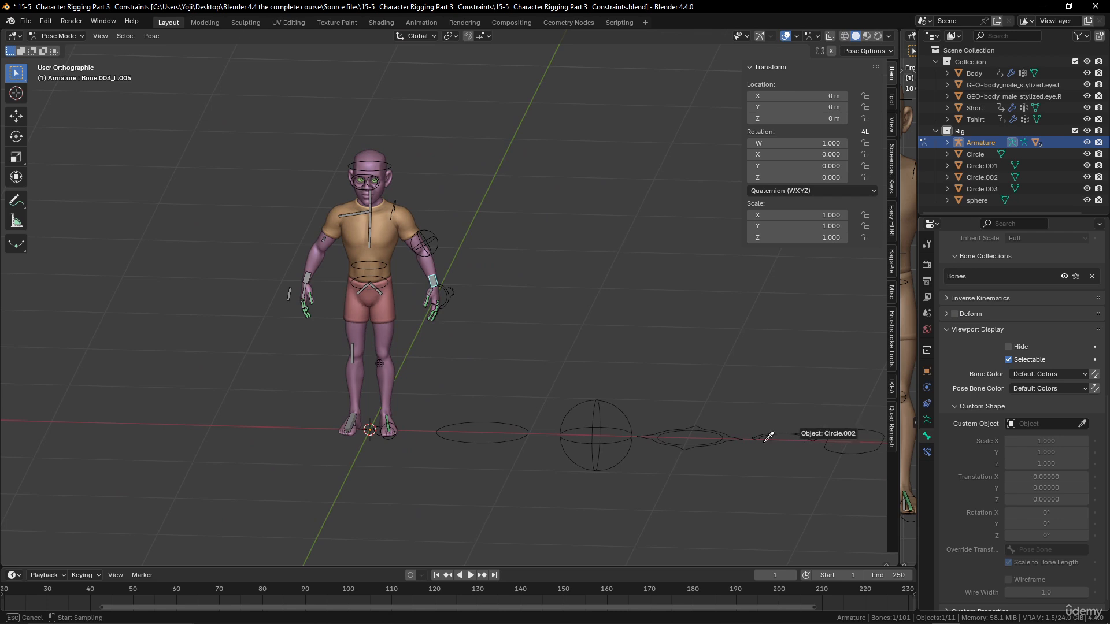
{"action": "left_click", "coordinate": [526, 435]}
{"action": "scroll", "coordinate": [526, 436], "scroll_direction": "up", "scroll_amount": 6}
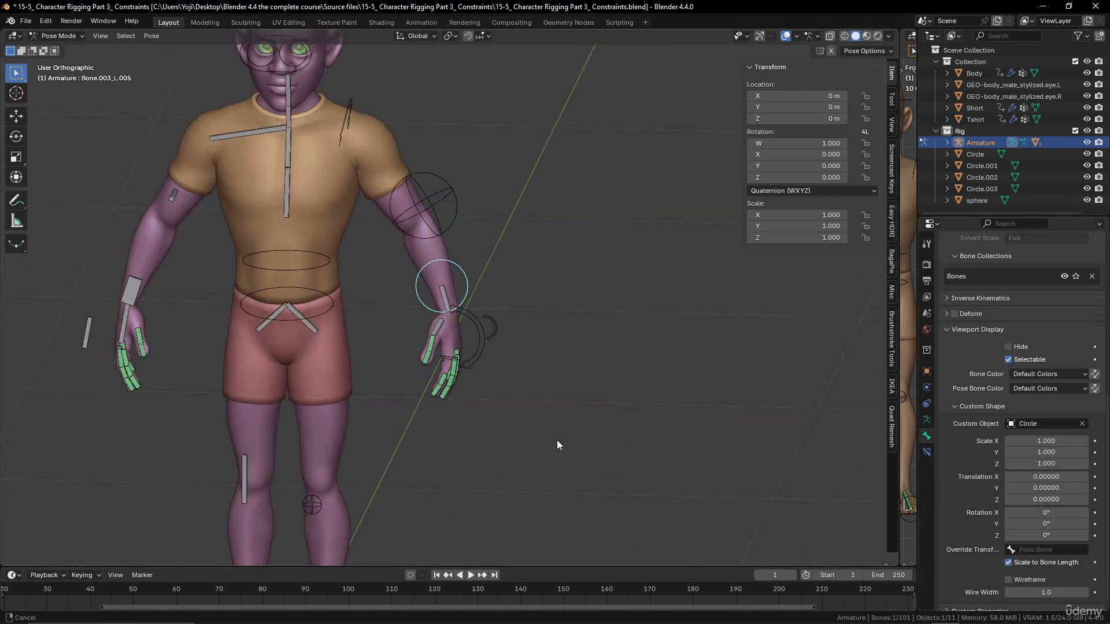
Try a Y rotation of about -81° on the left wrist's custom shape and reset it to 0°.
{"action": "middle_click_drag", "start_coordinate": [508, 449], "coordinate": [537, 352]}
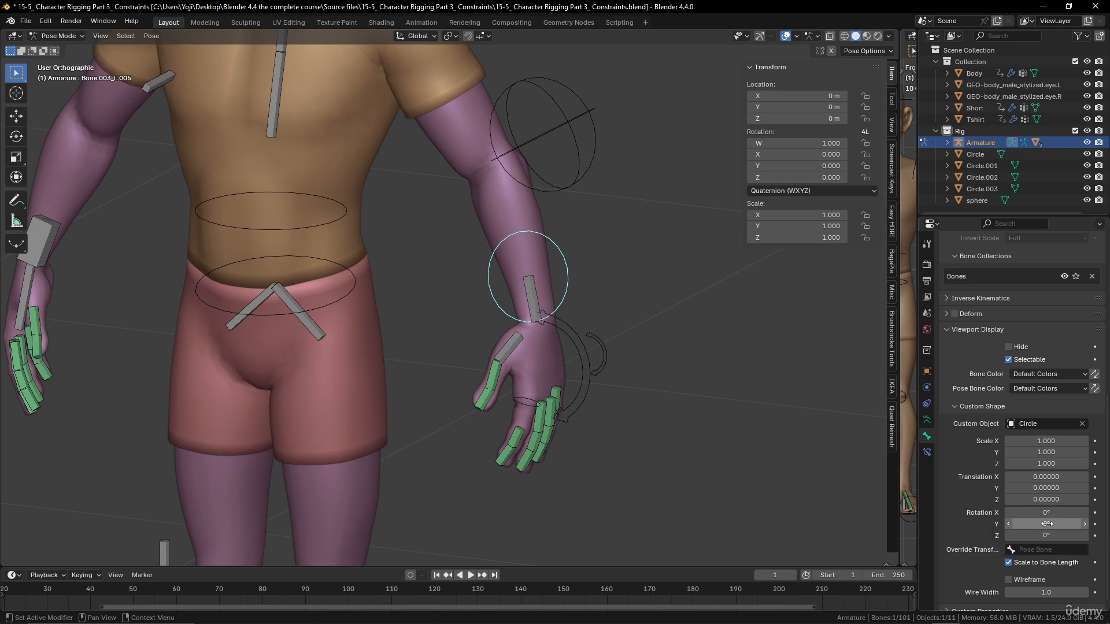
{"action": "left_click_drag", "start_coordinate": [1047, 524], "coordinate": [1018, 523]}
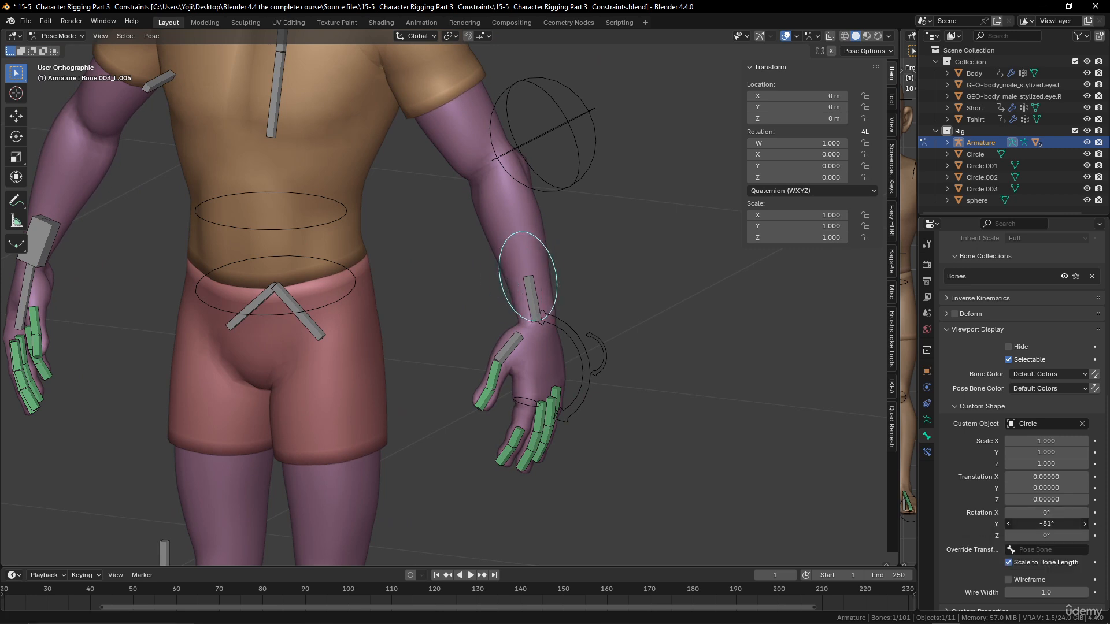
{"action": "left_click", "coordinate": [1048, 524]}
{"action": "type", "text": "0"}
{"action": "key", "text": "Return"}
Set the left wrist custom shape's X rotation to 90° and its Y translation to 0.06.
{"action": "left_click_drag", "start_coordinate": [1046, 512], "coordinate": [1020, 513]}
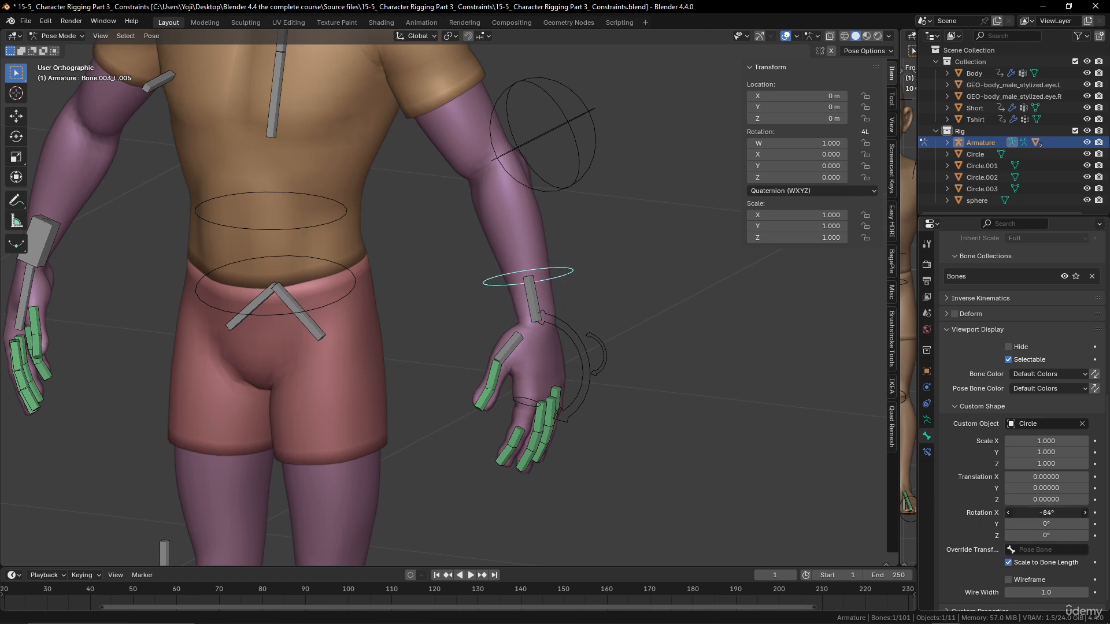
{"action": "left_click", "coordinate": [1023, 513]}
{"action": "key", "text": "Return"}
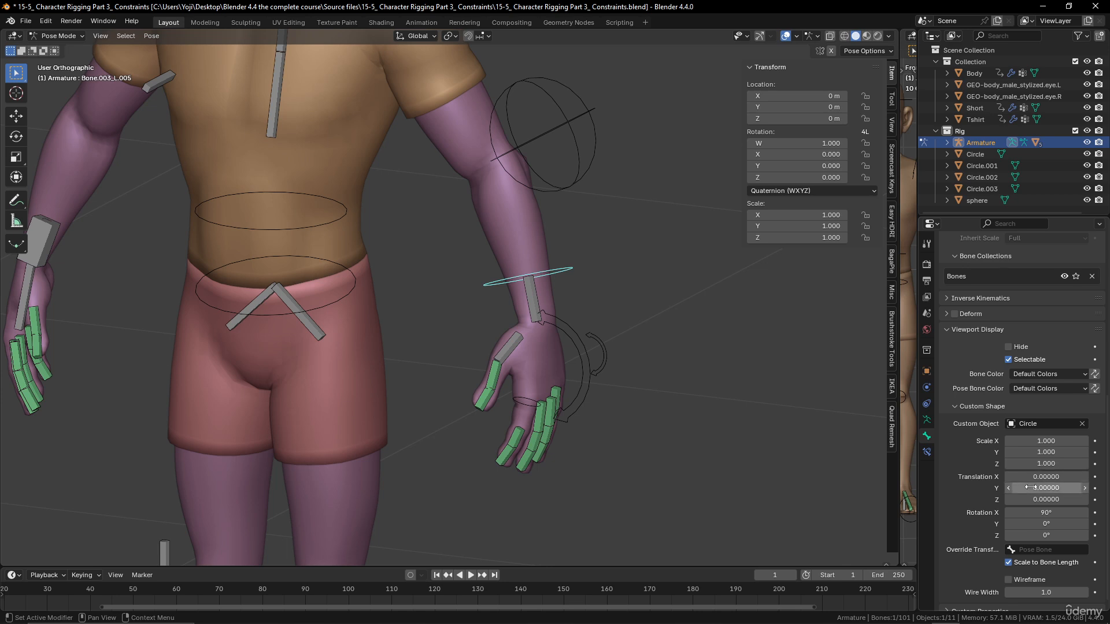
{"action": "left_click_drag", "start_coordinate": [1029, 488], "coordinate": [1035, 488]}
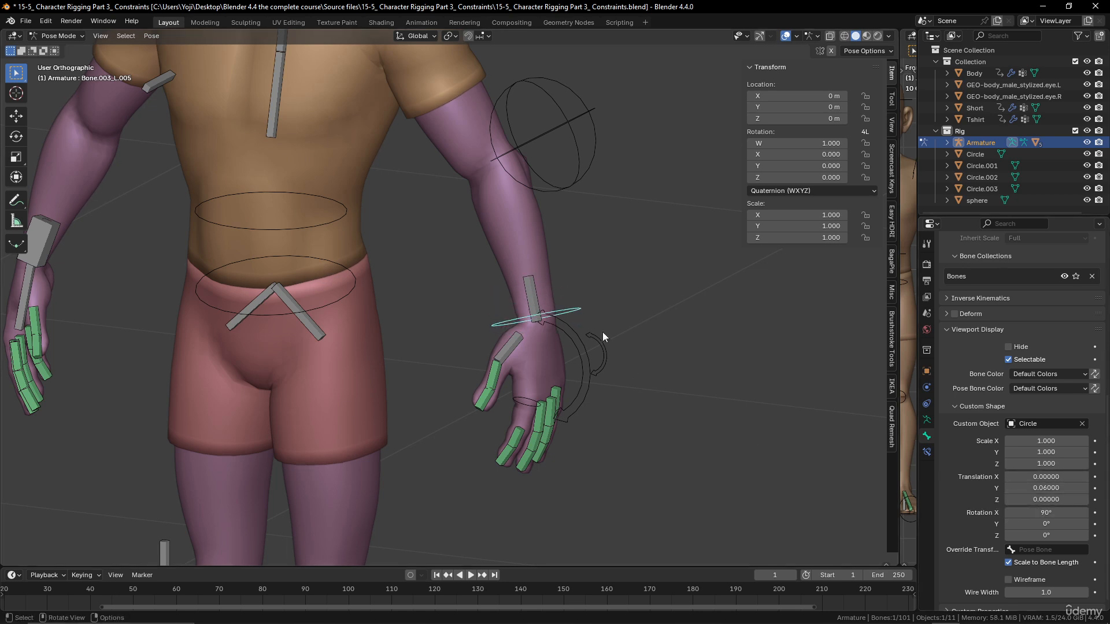
Select the two left foot bones together with the left forearm bone near the wrist, Bone.003_L.003.
{"action": "scroll", "coordinate": [536, 305], "scroll_direction": "down", "scroll_amount": 2}
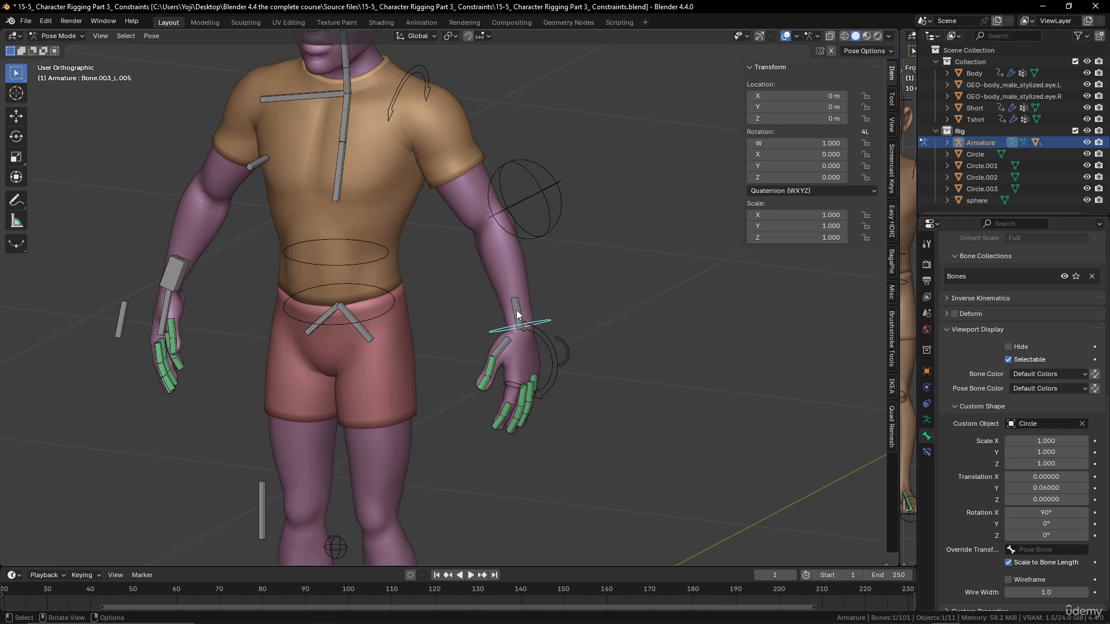
{"action": "left_click", "coordinate": [516, 309]}
{"action": "middle_click_drag", "start_coordinate": [629, 398], "coordinate": [564, 406]}
{"action": "scroll", "coordinate": [564, 406], "scroll_direction": "down", "scroll_amount": 6}
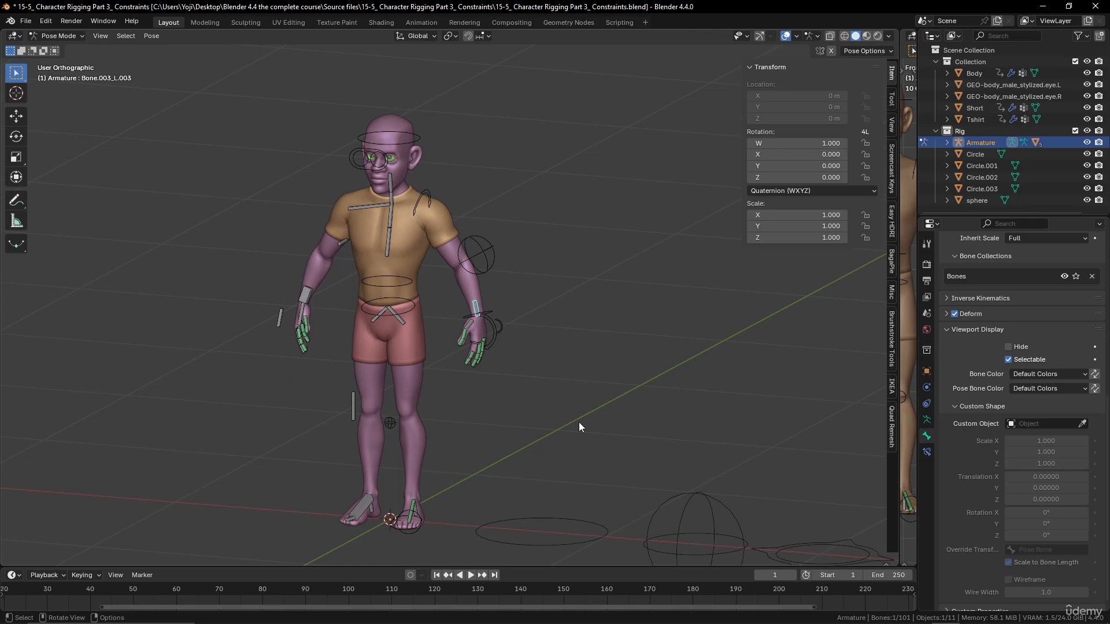
{"action": "middle_click_drag", "start_coordinate": [578, 425], "coordinate": [498, 396]}
{"action": "scroll", "coordinate": [532, 412], "scroll_direction": "up", "scroll_amount": 4}
{"action": "middle_click_drag", "start_coordinate": [570, 402], "coordinate": [572, 437], "text": "shift"}
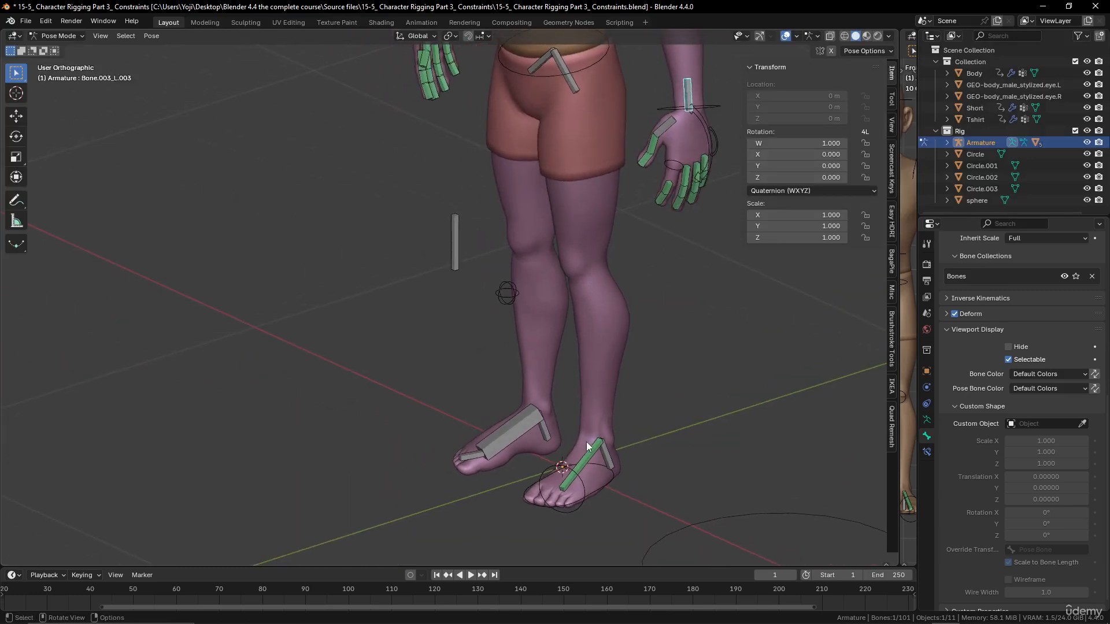
{"action": "left_click", "coordinate": [603, 451], "text": "shift"}
{"action": "scroll", "coordinate": [636, 388], "scroll_direction": "down", "scroll_amount": 3}
{"action": "middle_click_drag", "start_coordinate": [665, 325], "coordinate": [644, 357], "text": "shift"}
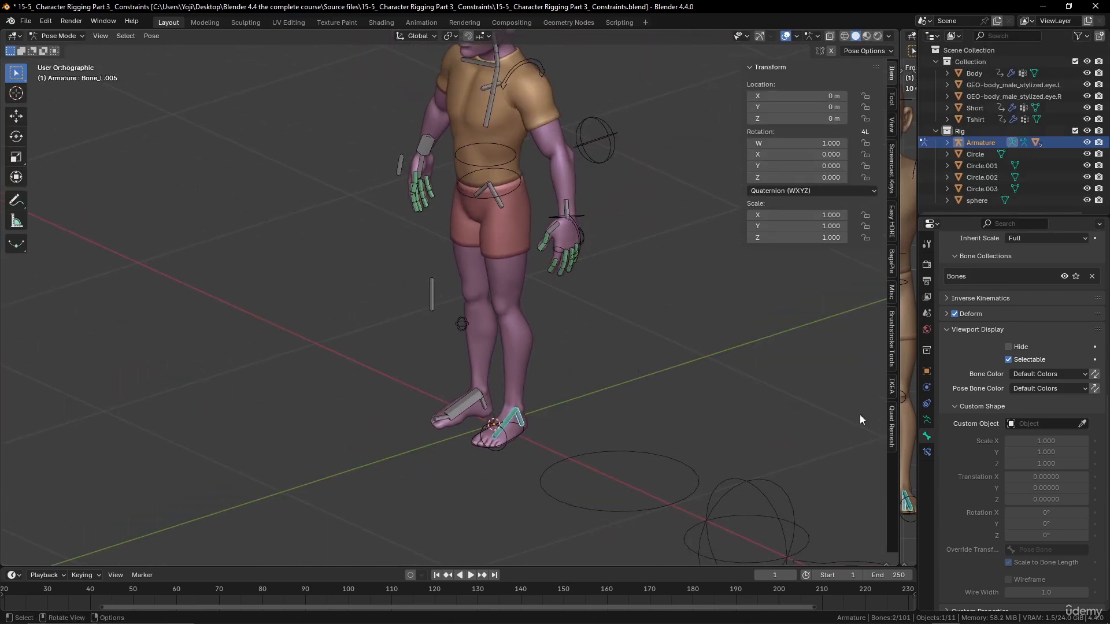
{"action": "middle_click_drag", "start_coordinate": [577, 330], "coordinate": [583, 433], "text": "shift"}
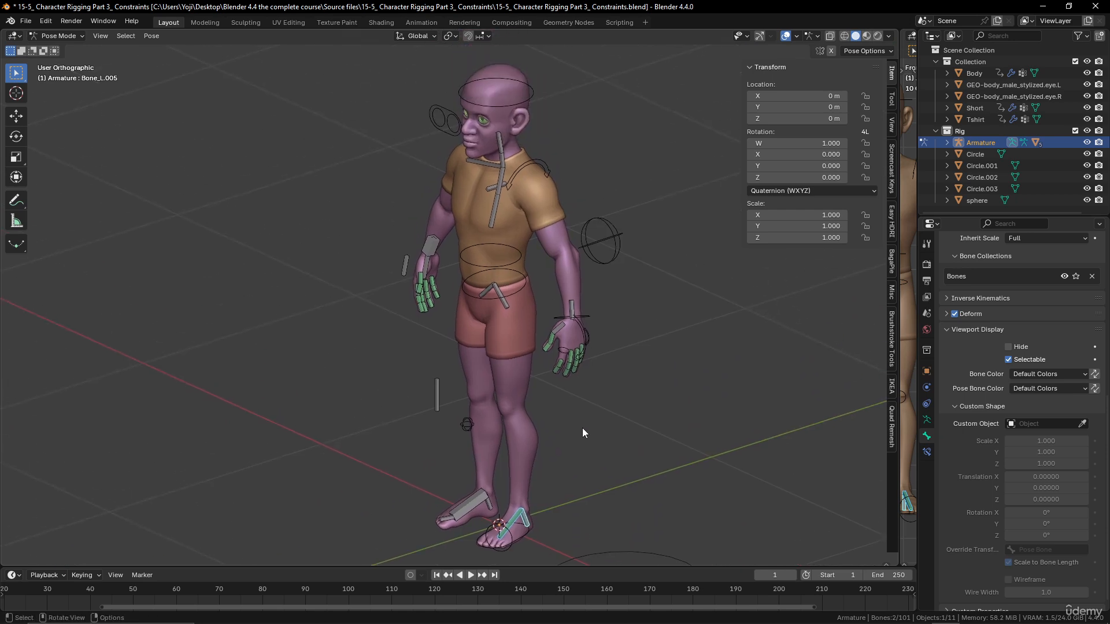
{"action": "scroll", "coordinate": [583, 433], "scroll_direction": "up", "scroll_amount": 2}
{"action": "left_click", "coordinate": [627, 312], "text": "shift"}
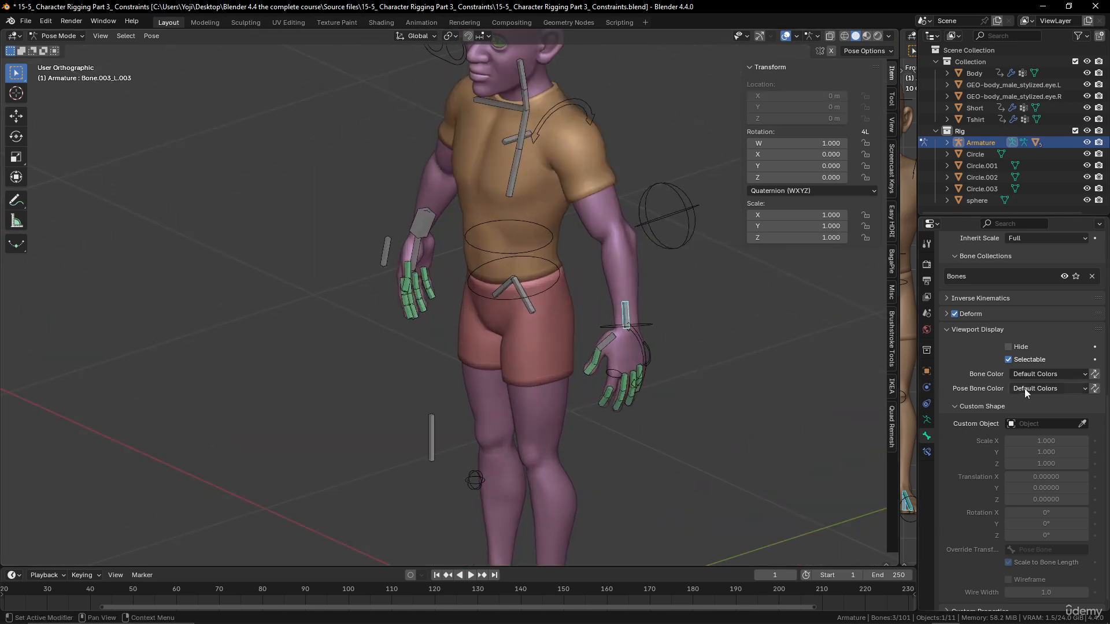
Assign the three selected bones to the deformed hide bone collection and remove them from the Bones collection.
{"action": "left_click", "coordinate": [927, 421]}
{"action": "scroll", "coordinate": [1029, 351], "scroll_direction": "down", "scroll_amount": 1}
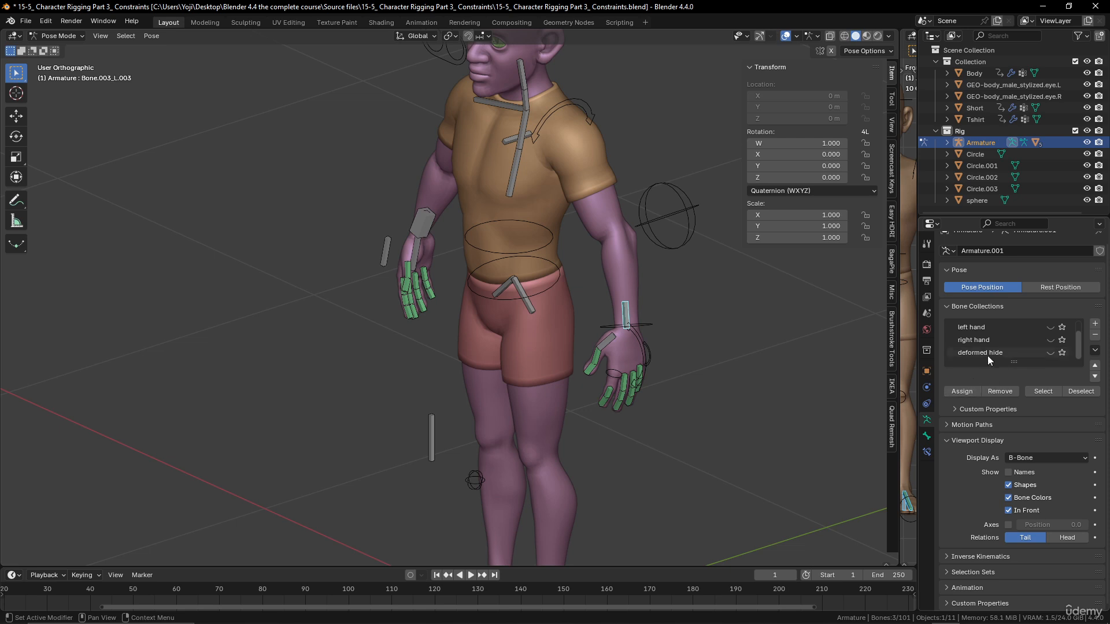
{"action": "left_click", "coordinate": [987, 353]}
{"action": "left_click", "coordinate": [962, 392]}
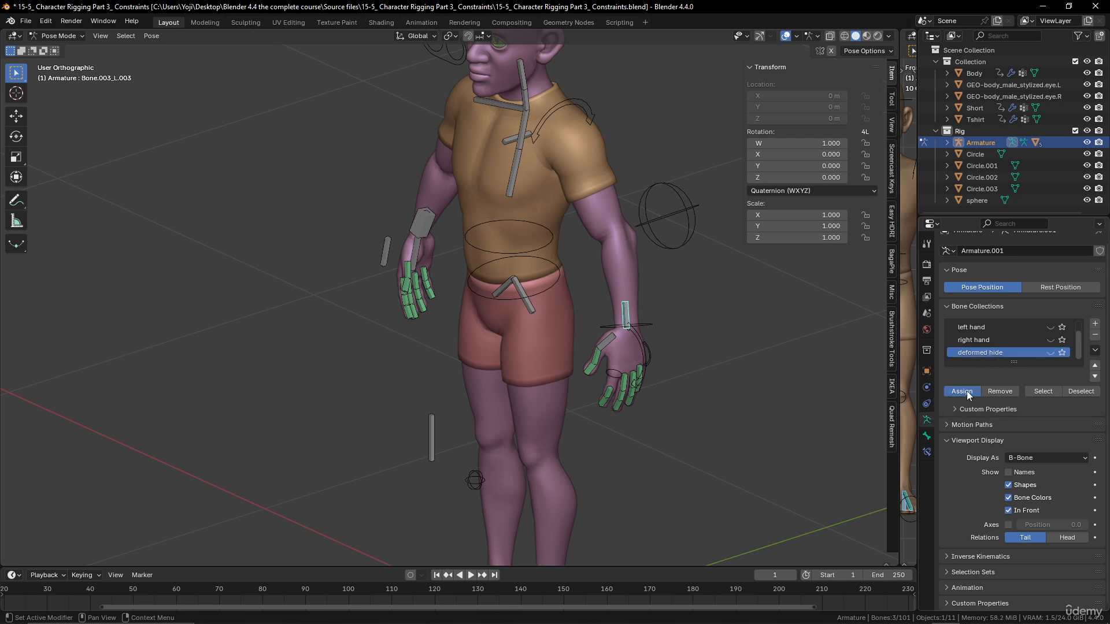
{"action": "scroll", "coordinate": [996, 341], "scroll_direction": "up", "scroll_amount": 1}
{"action": "left_click", "coordinate": [973, 330]}
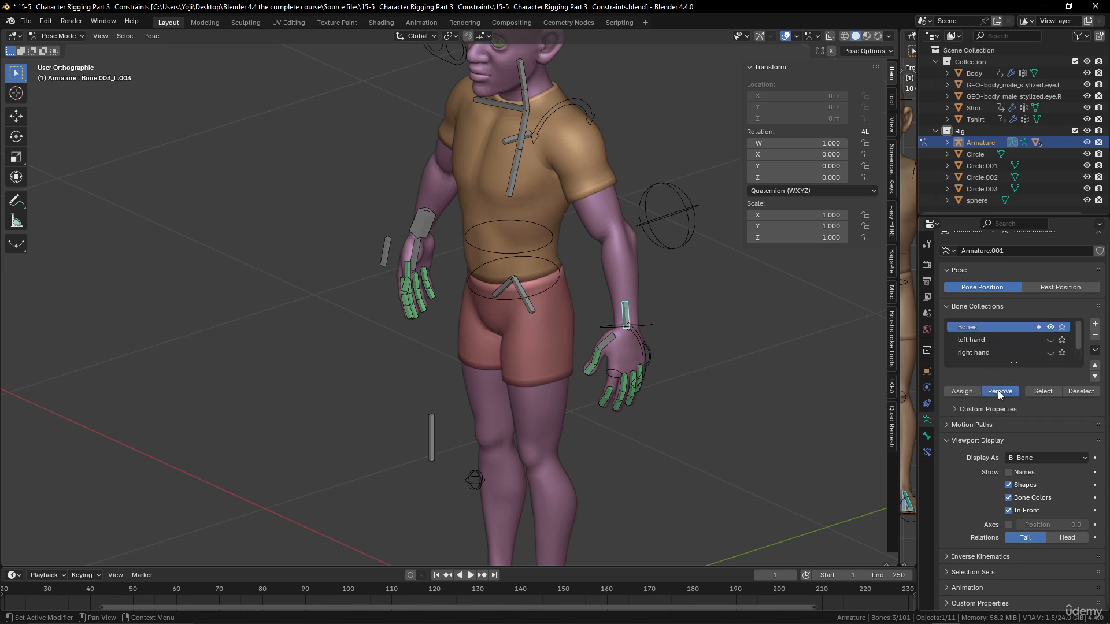
{"action": "left_click", "coordinate": [997, 390]}
Examine the rig from head to feet for bones still without custom control shapes.
{"action": "scroll", "coordinate": [740, 375], "scroll_direction": "down", "scroll_amount": 4}
{"action": "middle_click_drag", "start_coordinate": [630, 368], "coordinate": [699, 380]}
{"action": "scroll", "coordinate": [543, 414], "scroll_direction": "up", "scroll_amount": 1}
{"action": "middle_click_drag", "start_coordinate": [461, 418], "coordinate": [541, 397], "text": "shift"}
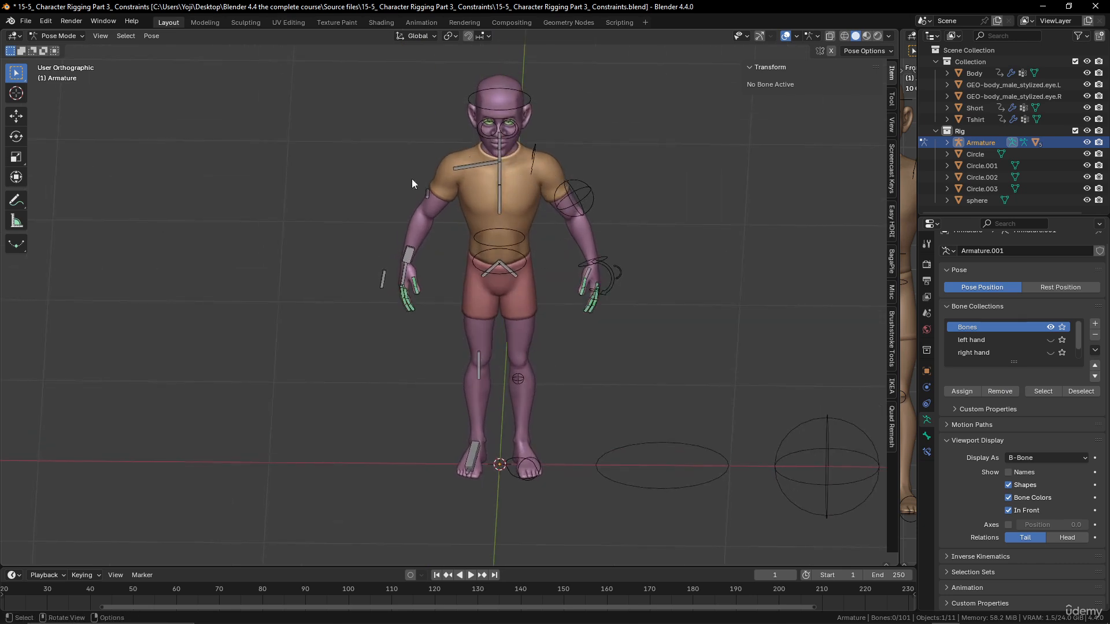
{"action": "middle_click_drag", "start_coordinate": [578, 260], "coordinate": [547, 332], "text": "shift"}
{"action": "scroll", "coordinate": [588, 386], "scroll_direction": "up", "scroll_amount": 3}
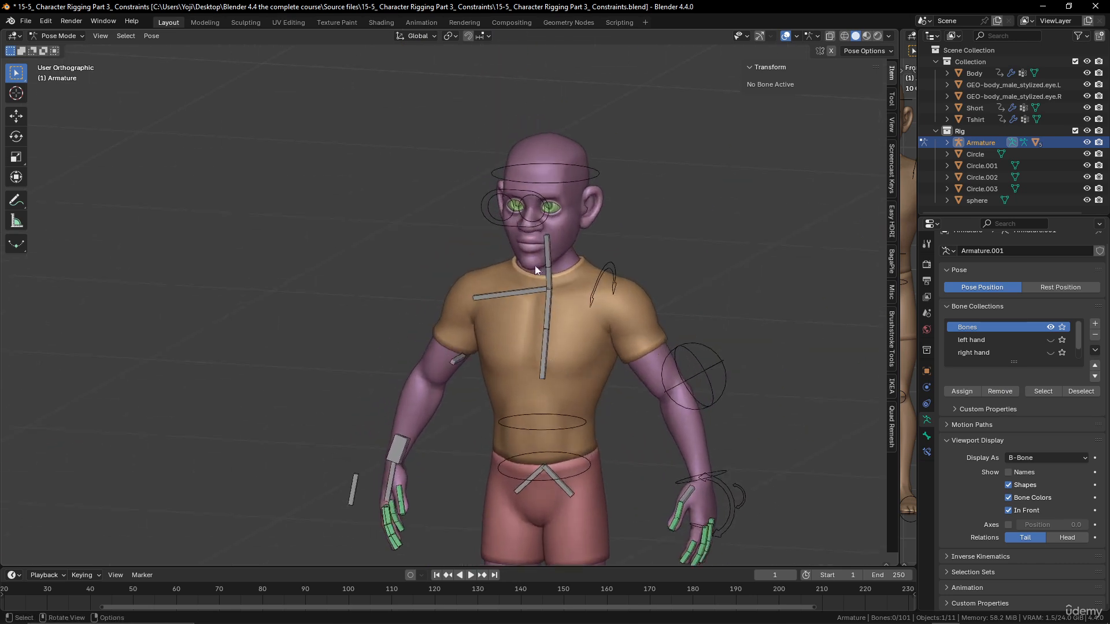
{"action": "scroll", "coordinate": [547, 321], "scroll_direction": "down", "scroll_amount": 3}
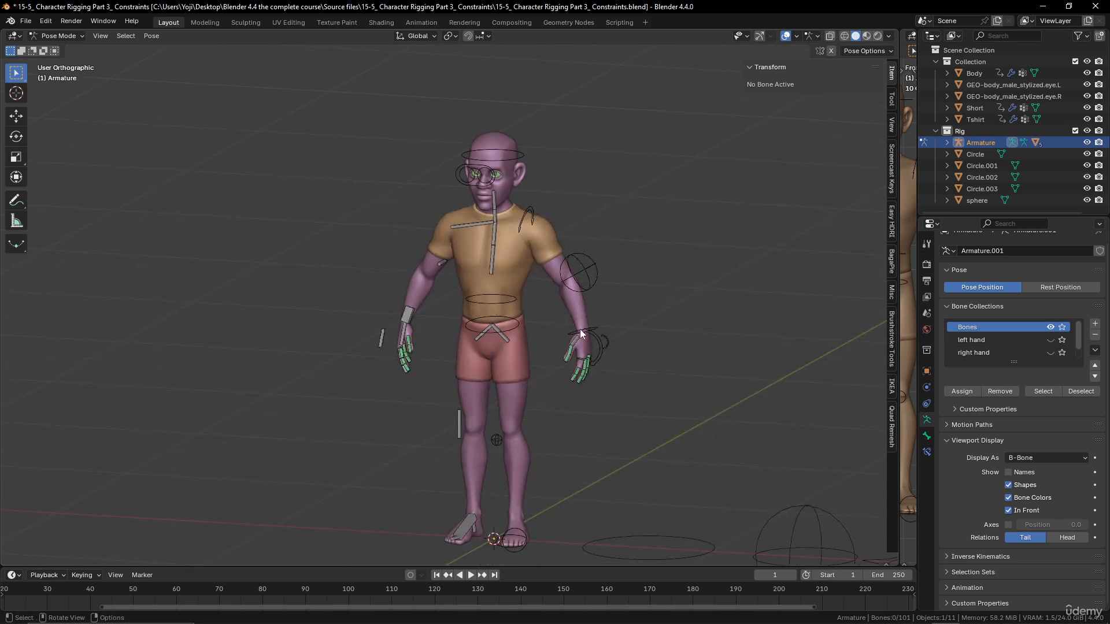
{"action": "scroll", "coordinate": [627, 374], "scroll_direction": "up", "scroll_amount": 3}
{"action": "middle_click_drag", "start_coordinate": [633, 356], "coordinate": [568, 328], "text": "shift"}
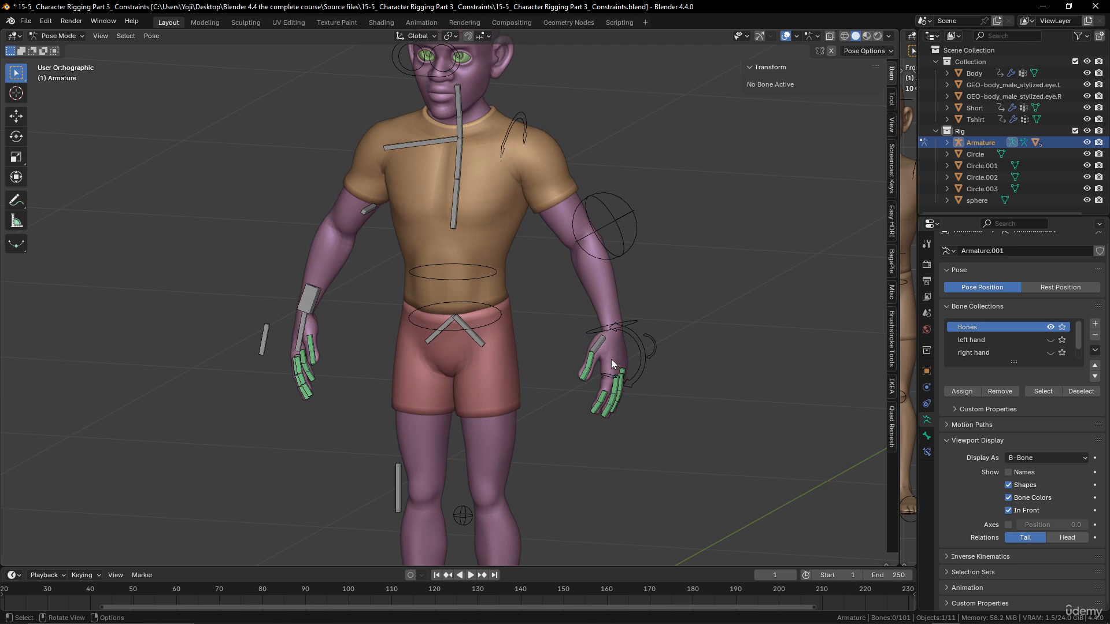
{"action": "scroll", "coordinate": [609, 356], "scroll_direction": "down", "scroll_amount": 3}
{"action": "scroll", "coordinate": [612, 380], "scroll_direction": "up", "scroll_amount": 3}
{"action": "middle_click_drag", "start_coordinate": [611, 380], "coordinate": [602, 301], "text": "shift"}
{"action": "scroll", "coordinate": [604, 324], "scroll_direction": "down", "scroll_amount": 2}
{"action": "middle_click_drag", "start_coordinate": [611, 355], "coordinate": [576, 234], "text": "shift"}
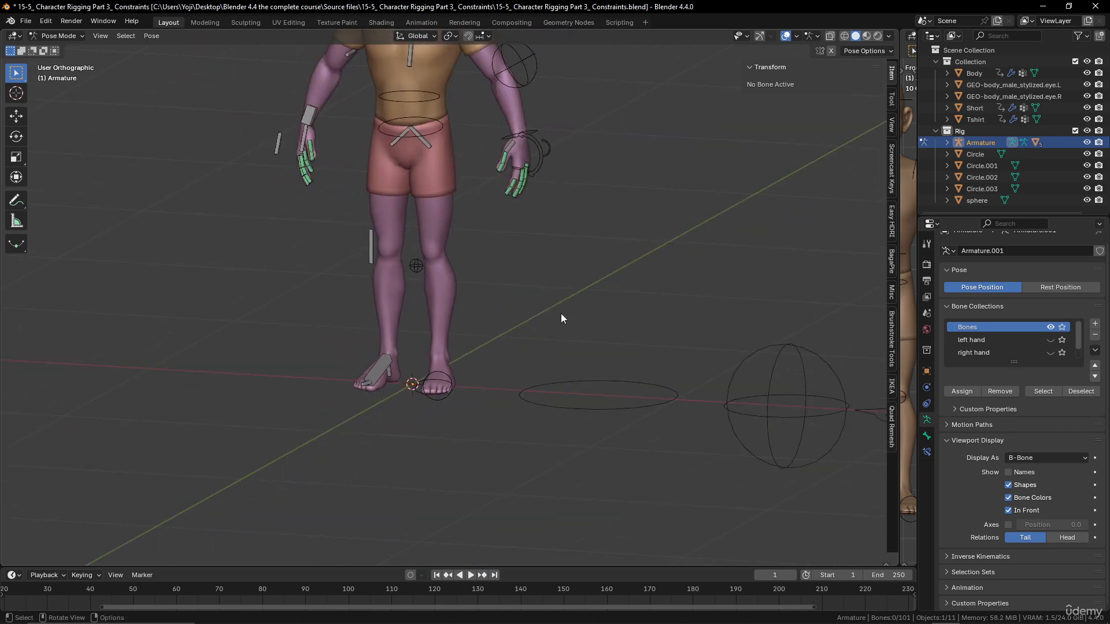
{"action": "middle_click_drag", "start_coordinate": [540, 254], "coordinate": [540, 377], "text": "shift"}
{"action": "scroll", "coordinate": [566, 334], "scroll_direction": "up", "scroll_amount": 3}
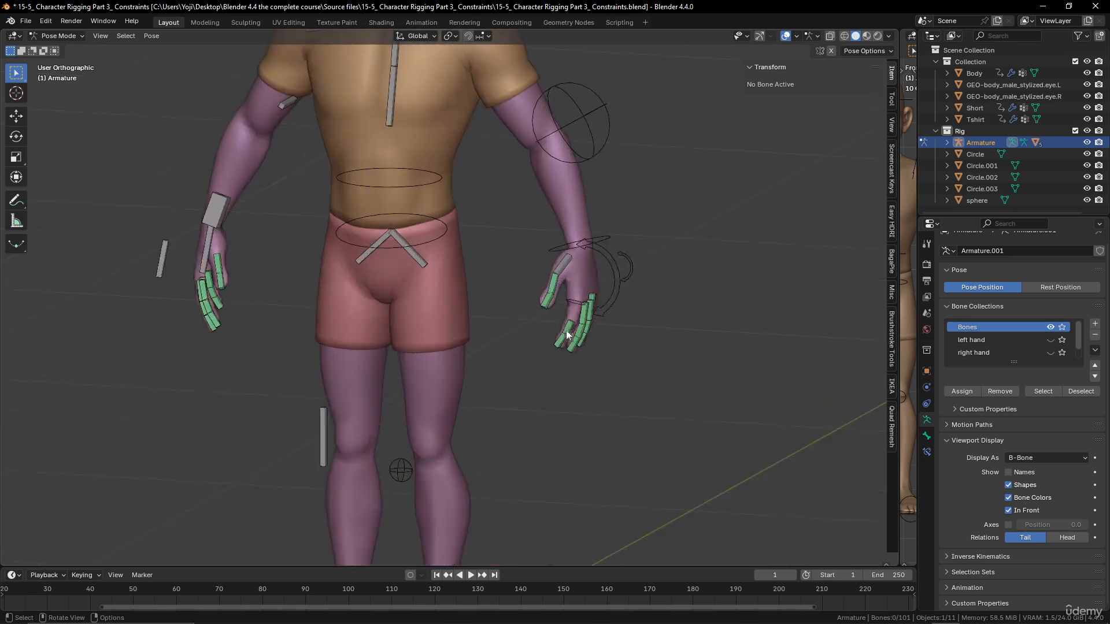
{"action": "left_click", "coordinate": [572, 330]}
{"action": "scroll", "coordinate": [595, 336], "scroll_direction": "down", "scroll_amount": 5}
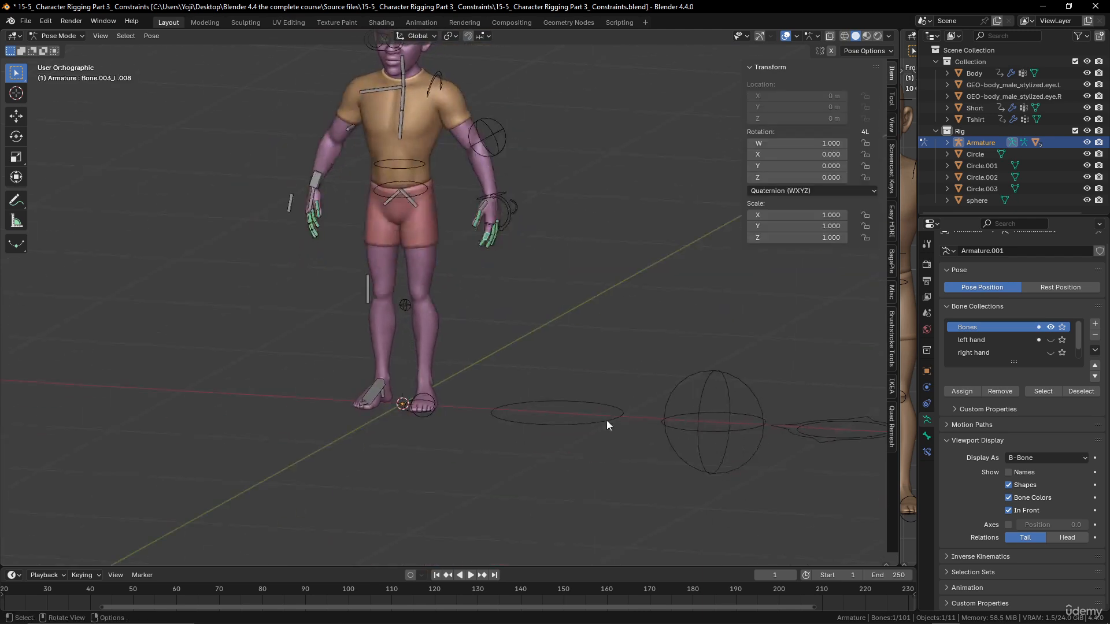
{"action": "key", "text": "ctrl+Tab"}
{"action": "left_click", "coordinate": [595, 422]}
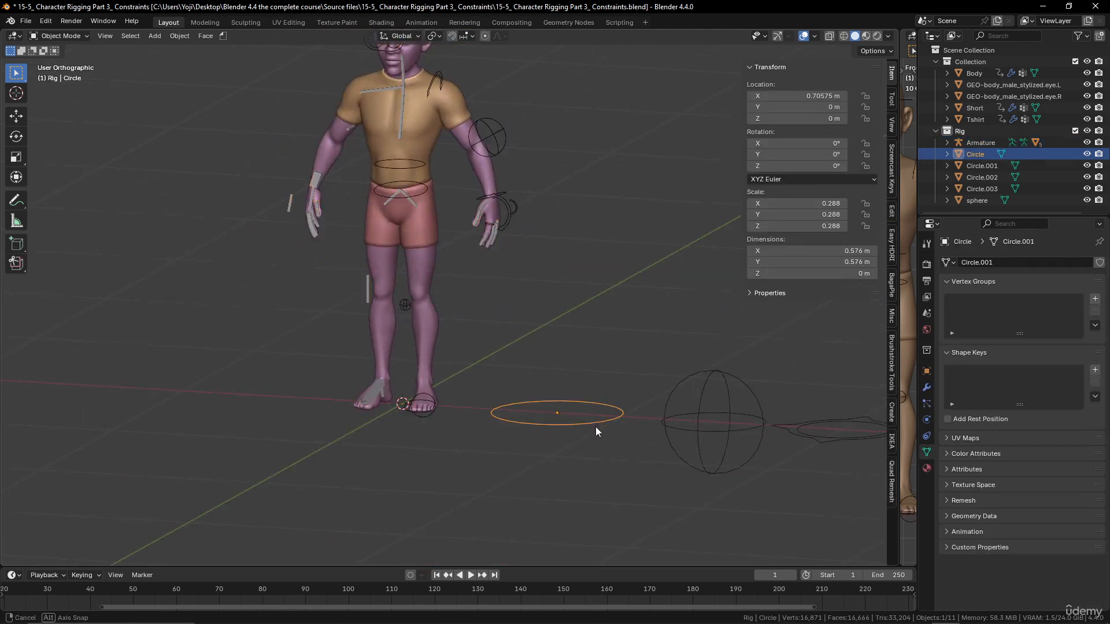
{"action": "middle_click_drag", "start_coordinate": [596, 426], "coordinate": [589, 438]}
{"action": "scroll", "coordinate": [553, 286], "scroll_direction": "up", "scroll_amount": 5}
{"action": "key", "text": "ctrl+Tab"}
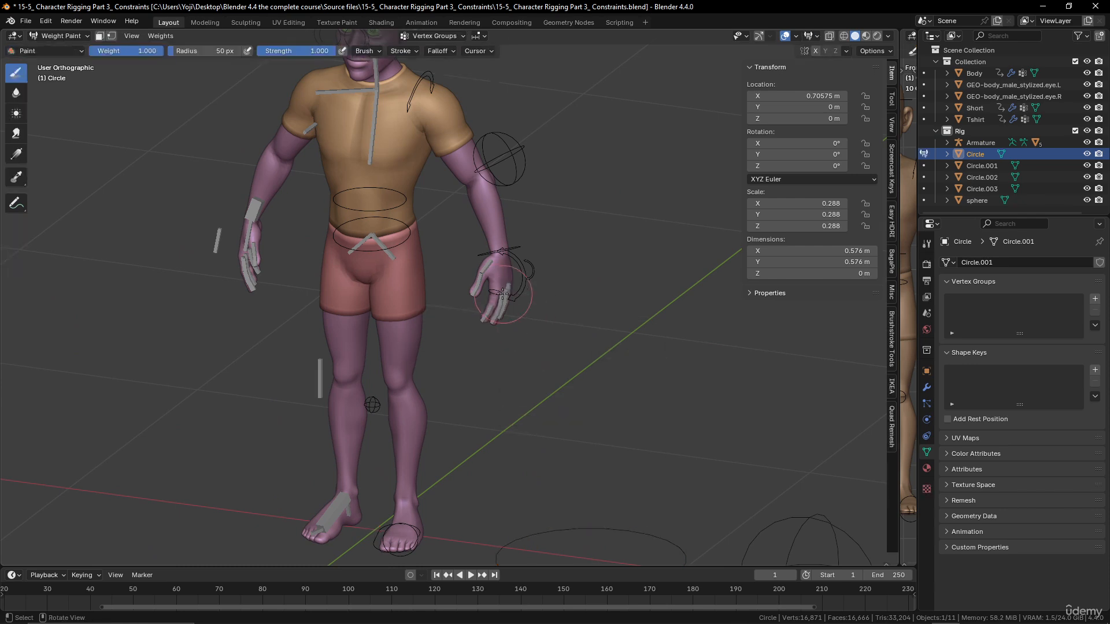
{"action": "left_click", "coordinate": [60, 36]}
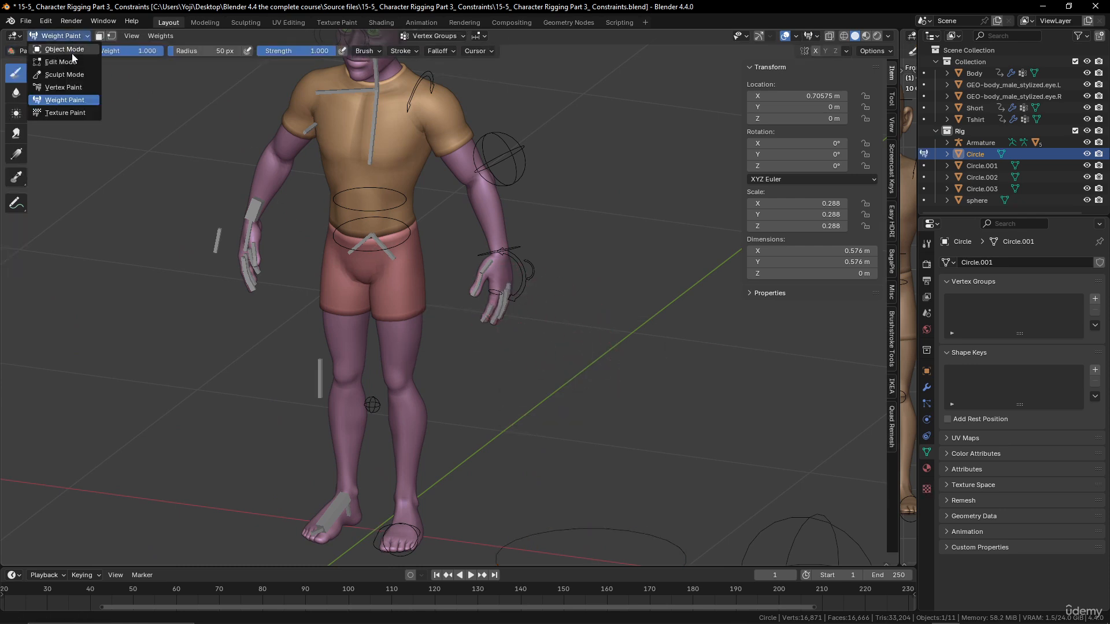
{"action": "left_click", "coordinate": [55, 48]}
Inspect the custom shape settings of the left index finger's base bone, Bone.003_L.007, in Pose Mode.
{"action": "left_click", "coordinate": [502, 297]}
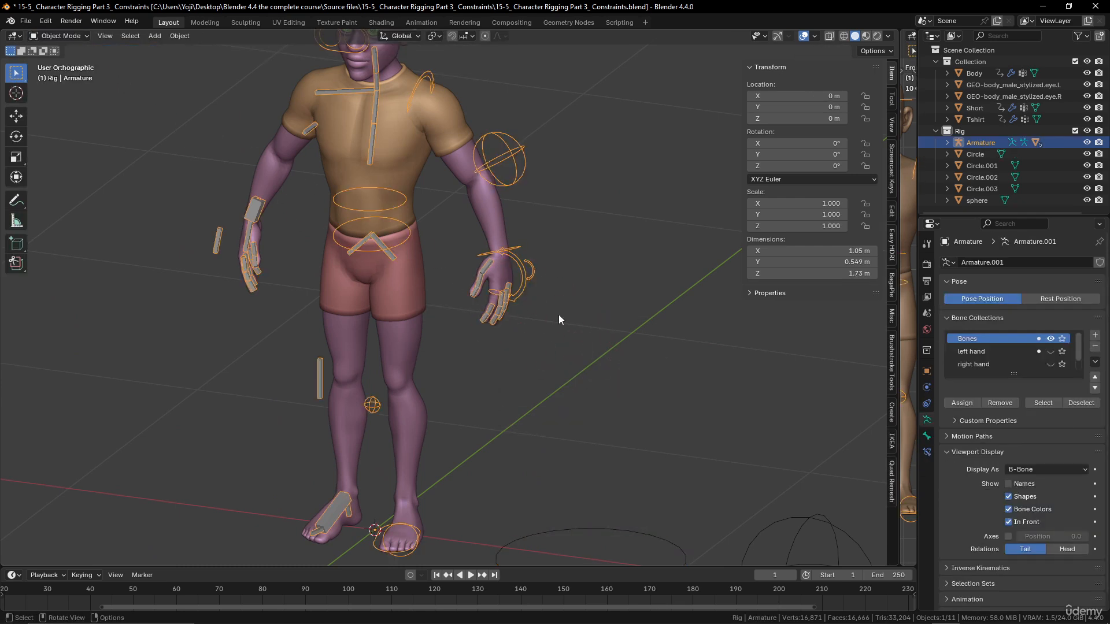
{"action": "key", "text": "ctrl+Tab"}
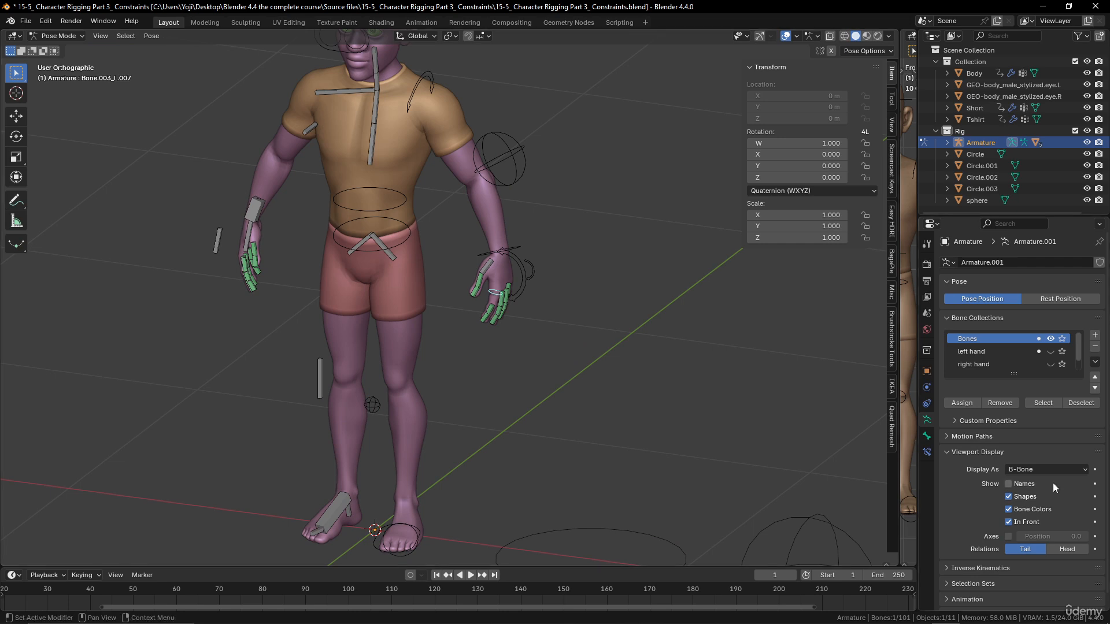
{"action": "scroll", "coordinate": [1052, 483], "scroll_direction": "down", "scroll_amount": 1}
{"action": "left_click", "coordinate": [927, 436]}
{"action": "scroll", "coordinate": [1046, 488], "scroll_direction": "down", "scroll_amount": 10}
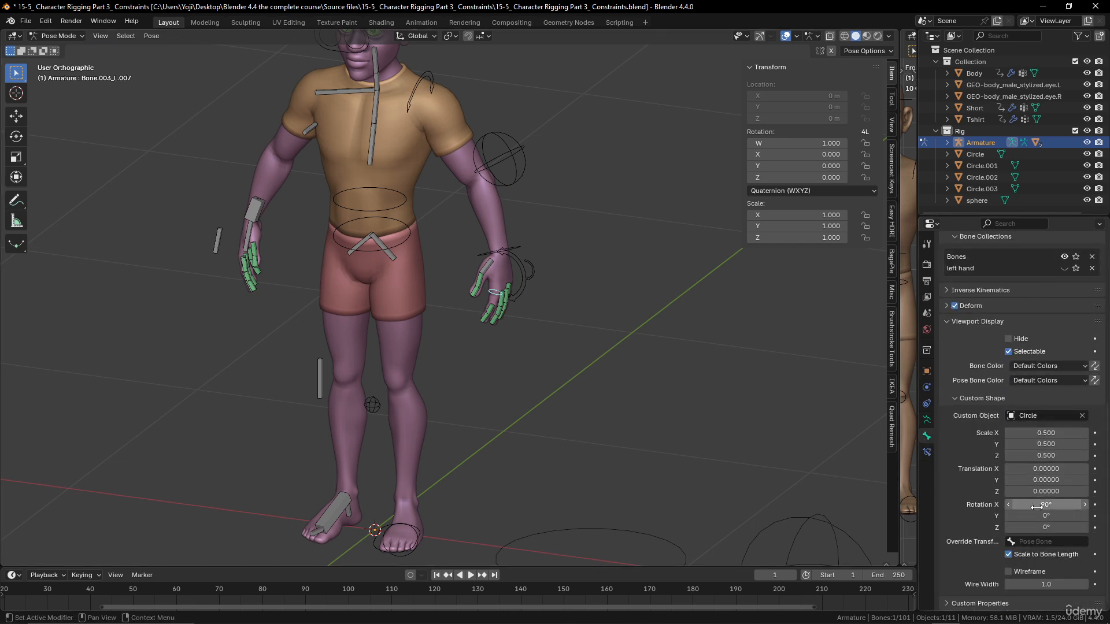
Duplicate the flat Circle control object in Object Mode and move the copy about 0.67 m along the Y axis.
{"action": "middle_click_drag", "start_coordinate": [620, 425], "coordinate": [519, 406]}
{"action": "key", "text": "Tab"}
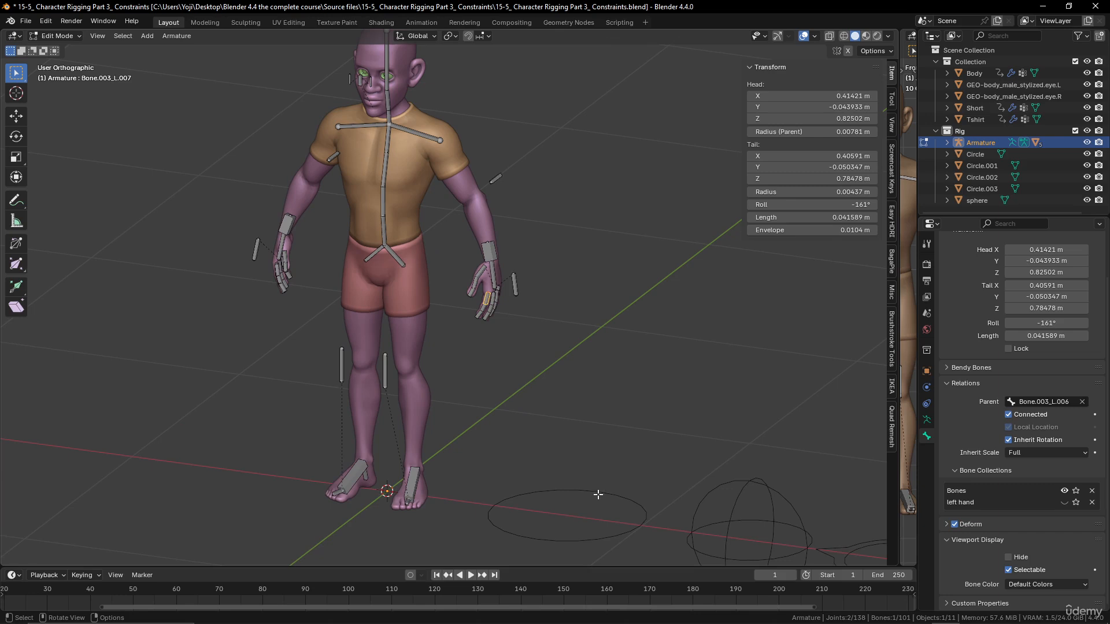
{"action": "key", "text": "ctrl+Tab"}
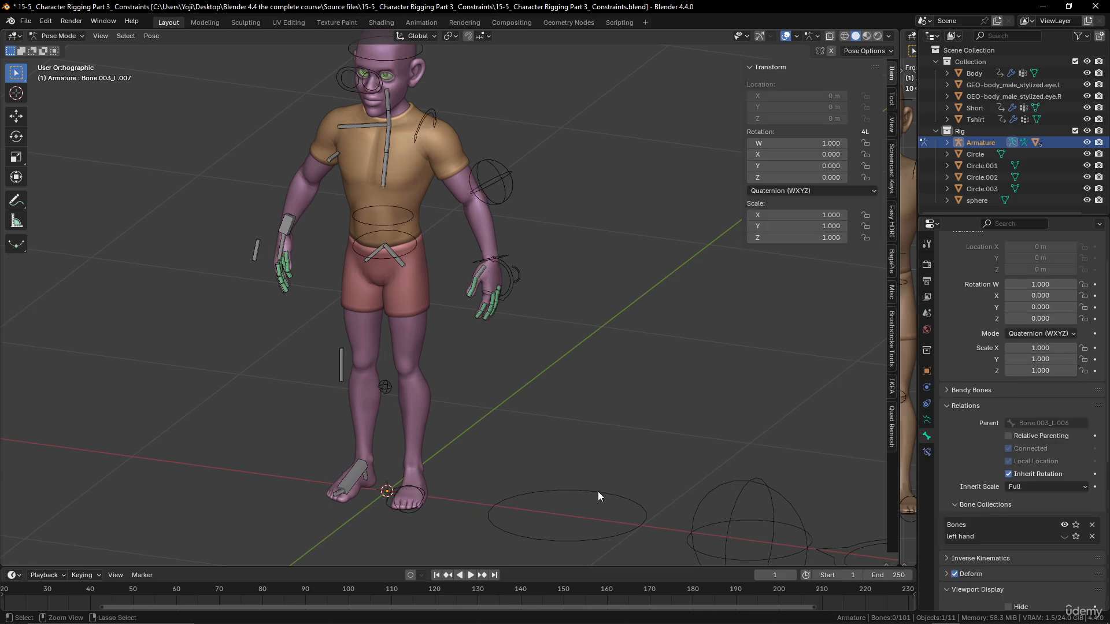
{"action": "key", "text": "ctrl+Tab"}
{"action": "left_click", "coordinate": [597, 491]}
{"action": "key", "text": "shift+d"}
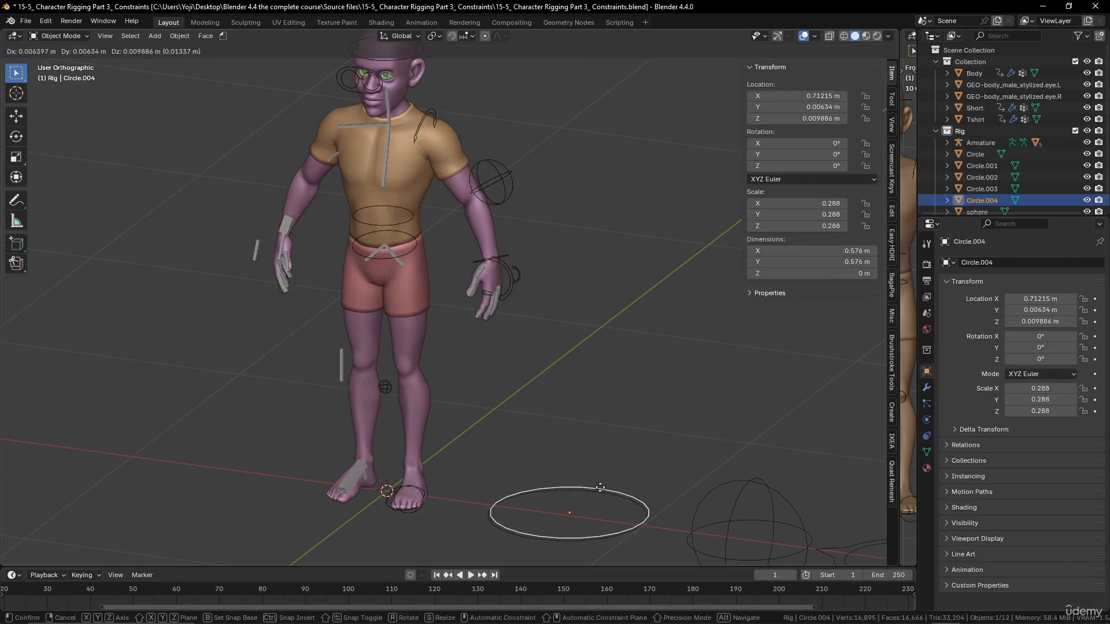
{"action": "key", "text": "y"}
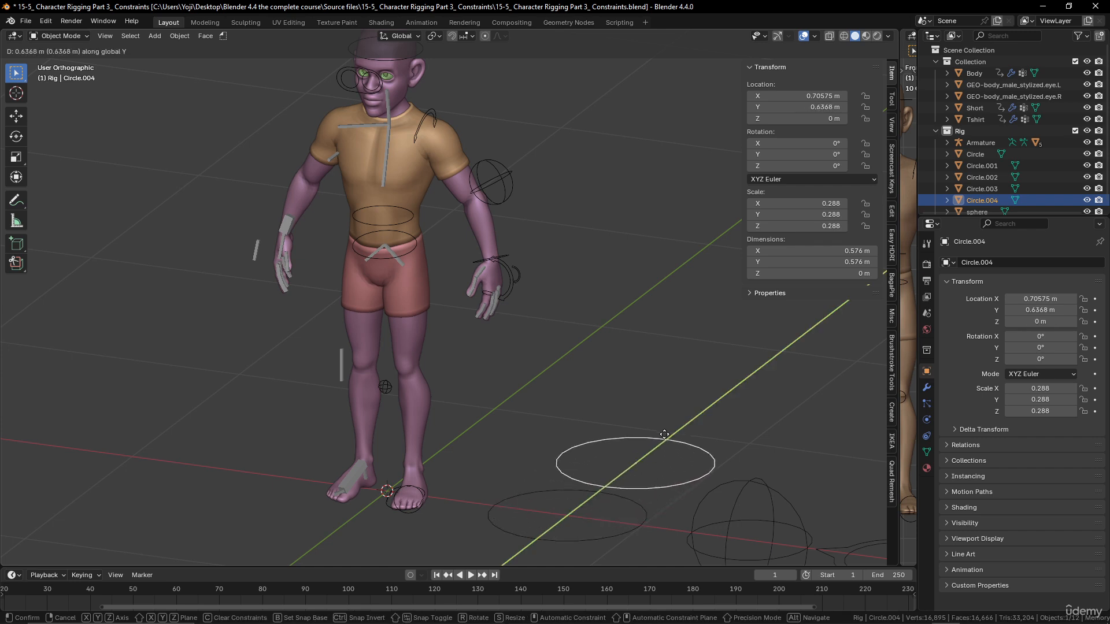
{"action": "left_click", "coordinate": [669, 437]}
Rotate the duplicated circle's mesh 90° about the X axis in Edit Mode and return to Object Mode.
{"action": "key", "text": "Tab"}
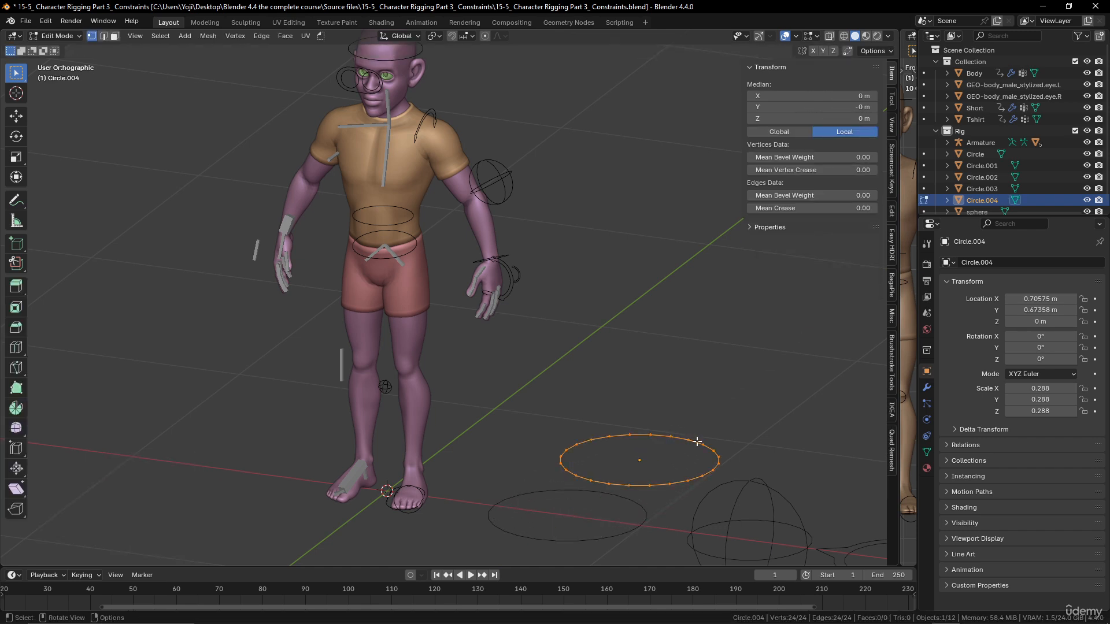
{"action": "type", "text": "r90"}
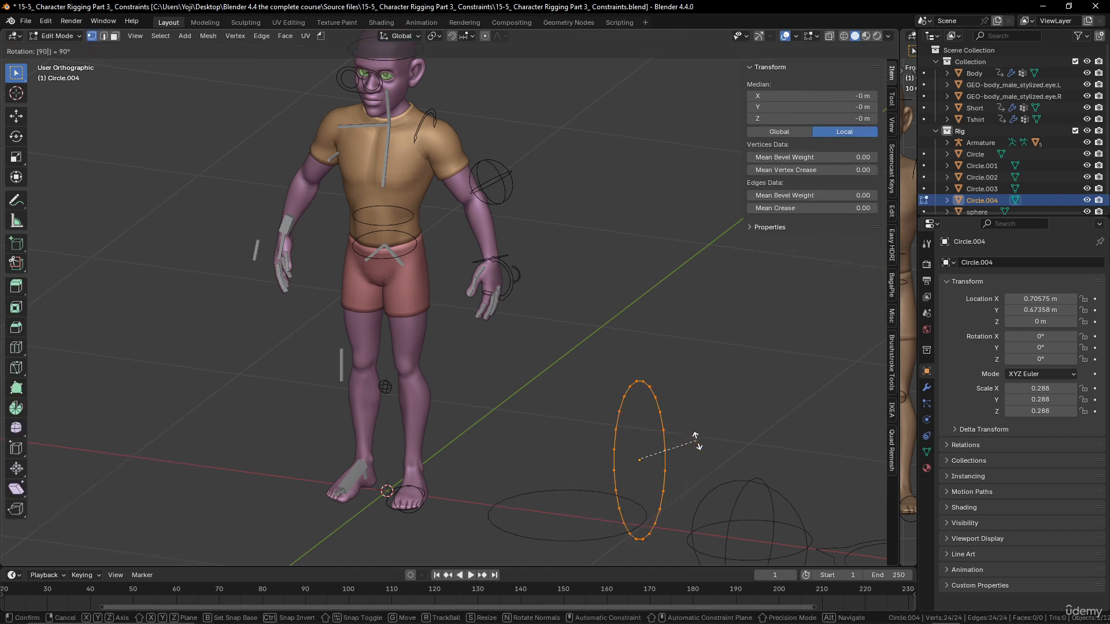
{"action": "type", "text": "x"}
{"action": "key", "text": "Return"}
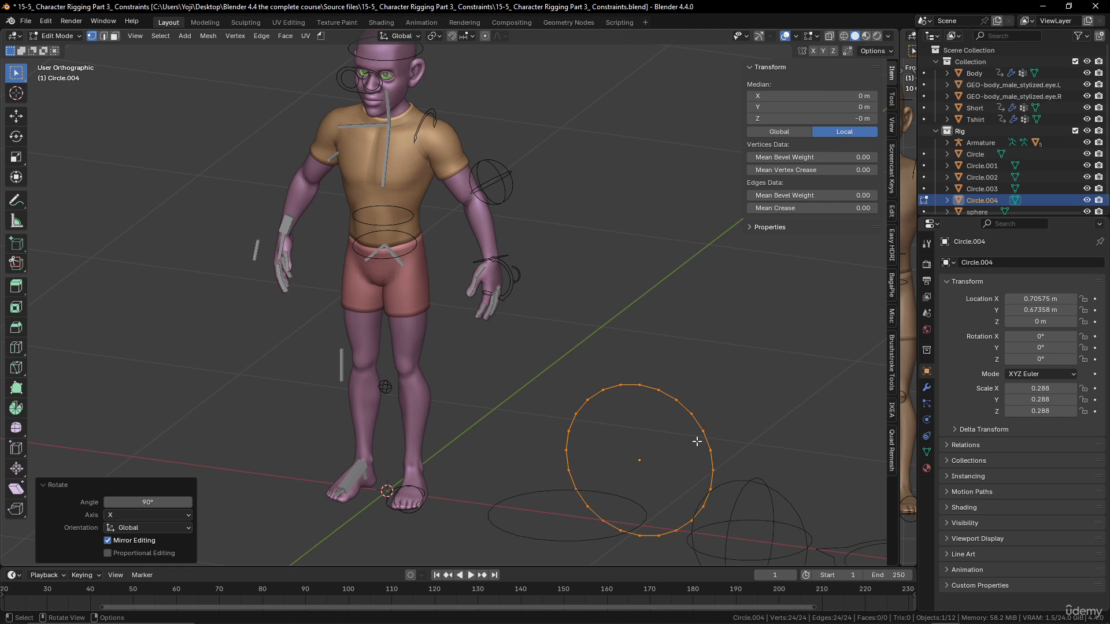
{"action": "key", "text": "Tab"}
Set Circle.004 as the custom shape of the left index finger's middle bone, Bone.003_L.008.
{"action": "scroll", "coordinate": [522, 333], "scroll_direction": "up", "scroll_amount": 5}
{"action": "left_click", "coordinate": [536, 322]}
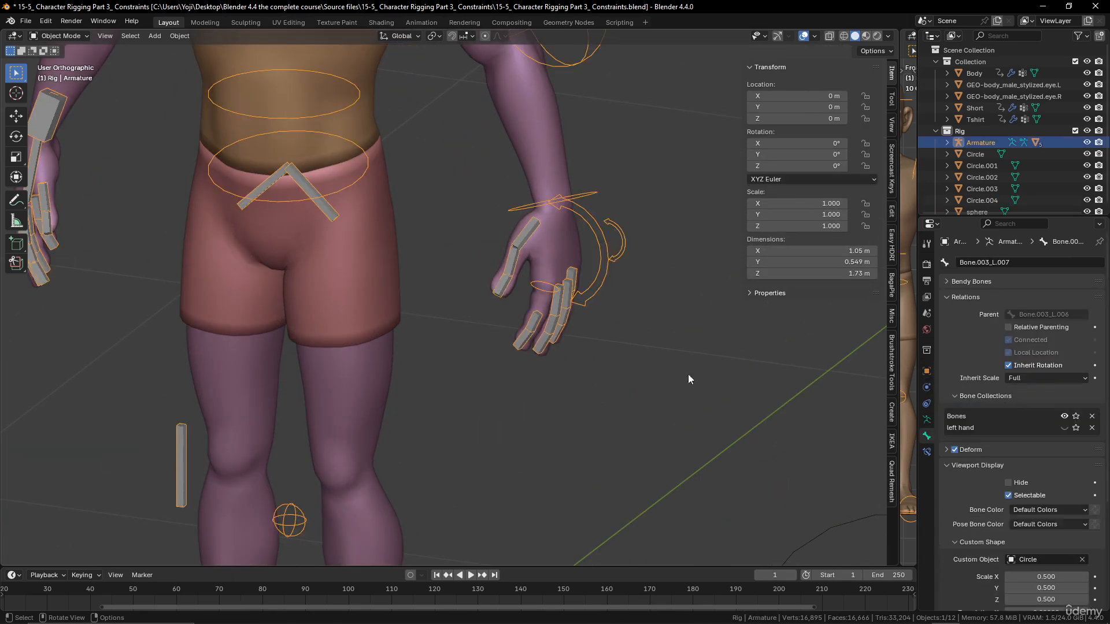
{"action": "key", "text": "ctrl+Tab"}
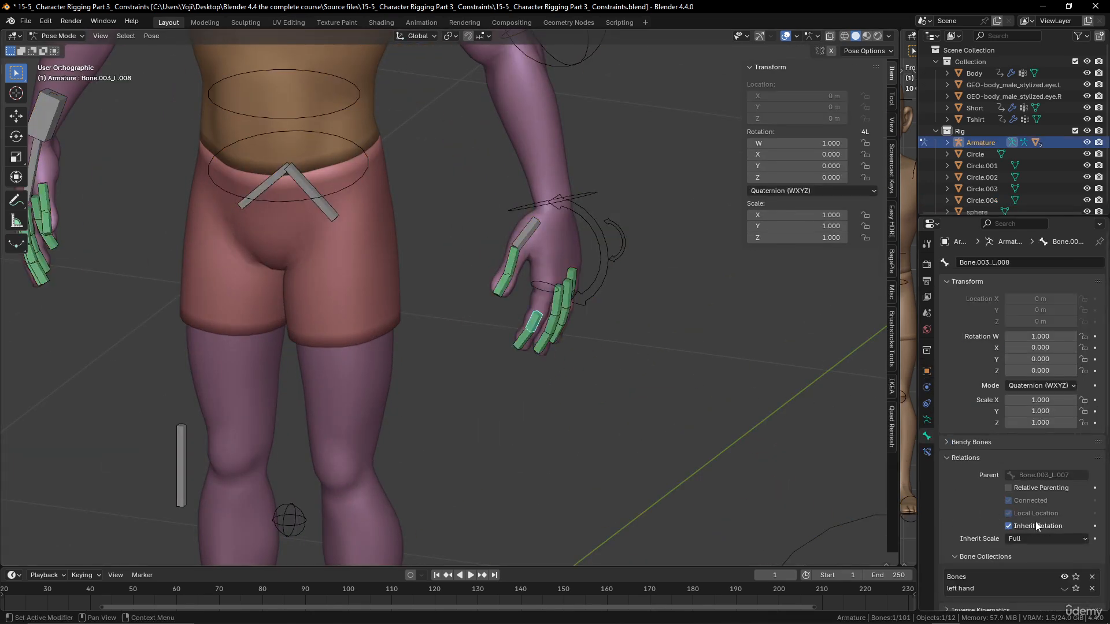
{"action": "scroll", "coordinate": [1038, 522], "scroll_direction": "down", "scroll_amount": 10}
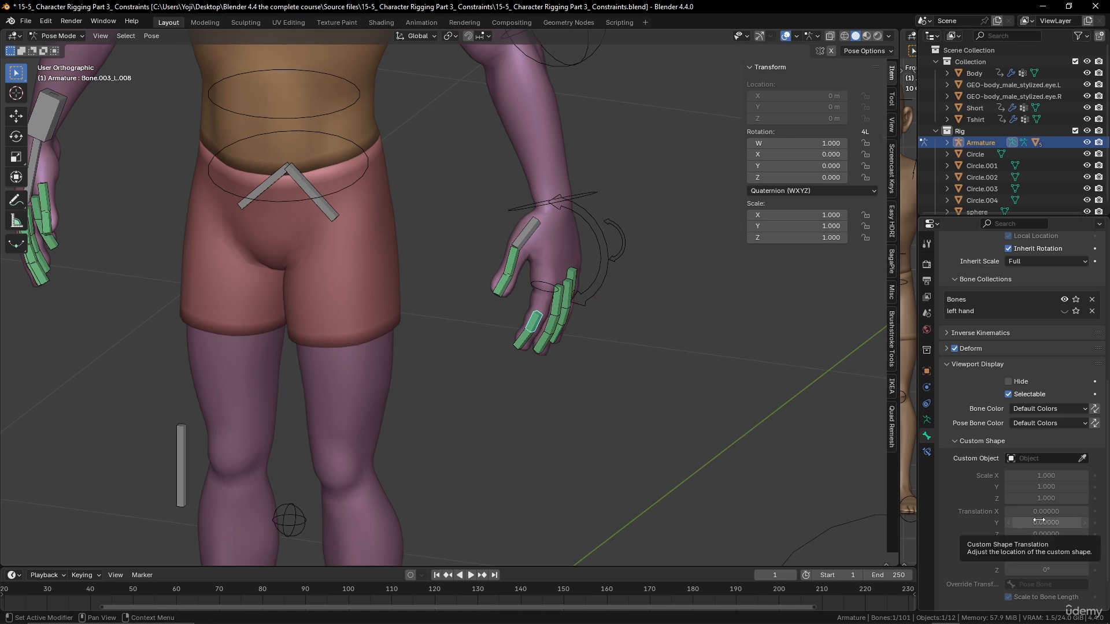
{"action": "scroll", "coordinate": [1040, 510], "scroll_direction": "down", "scroll_amount": 2}
{"action": "scroll", "coordinate": [715, 446], "scroll_direction": "down", "scroll_amount": 3}
{"action": "middle_click_drag", "start_coordinate": [713, 447], "coordinate": [616, 393], "text": "shift"}
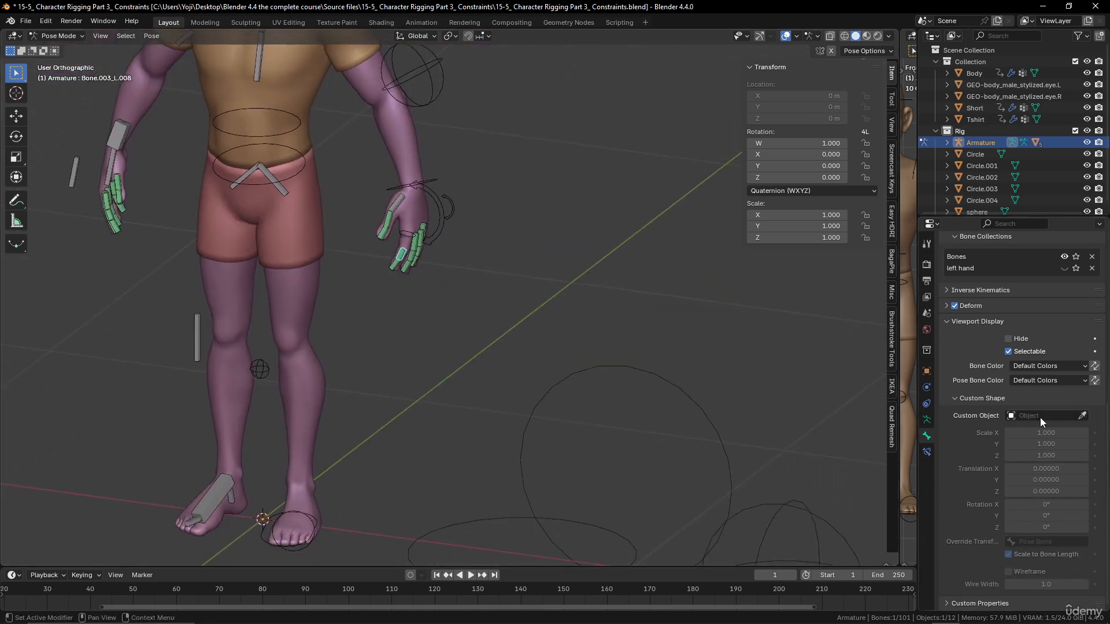
{"action": "left_click", "coordinate": [1083, 416]}
{"action": "left_click", "coordinate": [727, 377]}
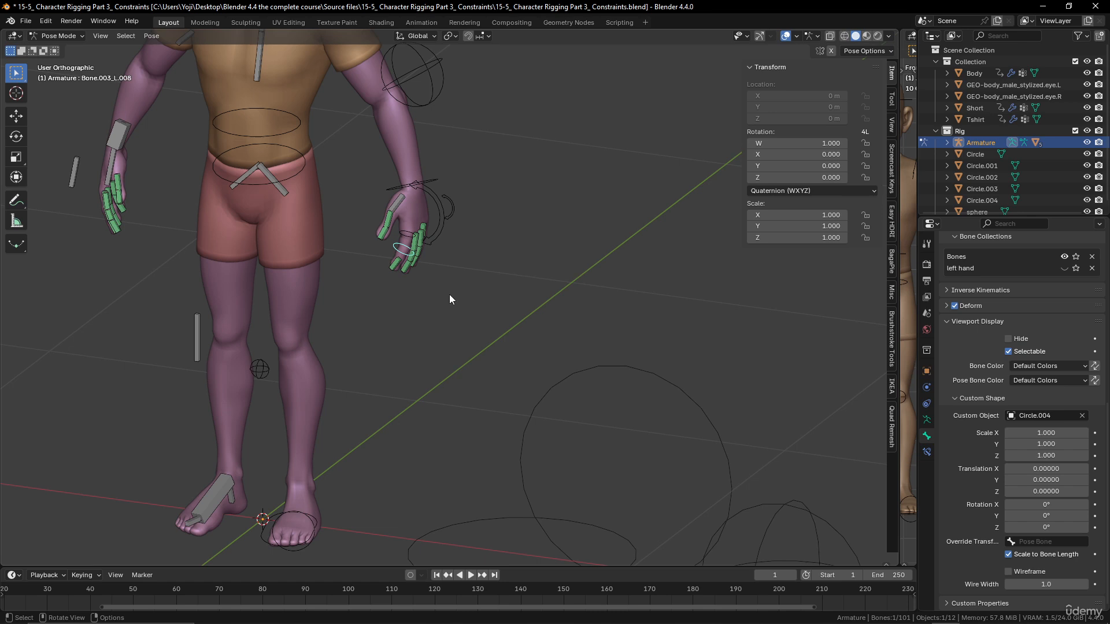
Scale the mesh of Circle.004 down in Edit Mode to about 0.41 m across.
{"action": "left_click", "coordinate": [396, 264]}
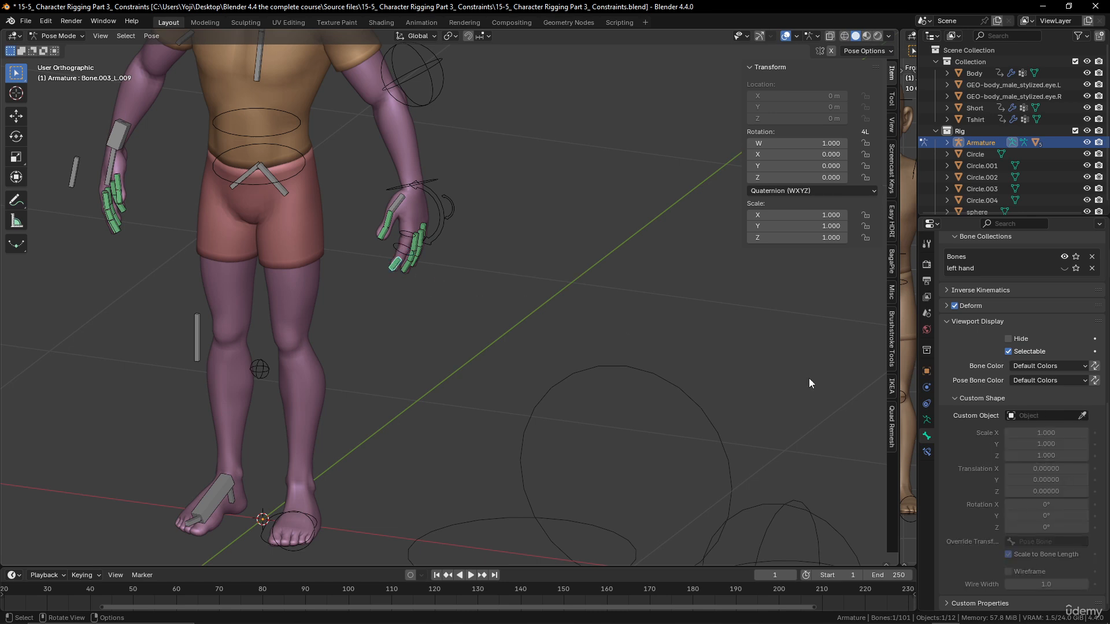
{"action": "key", "text": "ctrl+Tab"}
{"action": "left_click", "coordinate": [677, 386]}
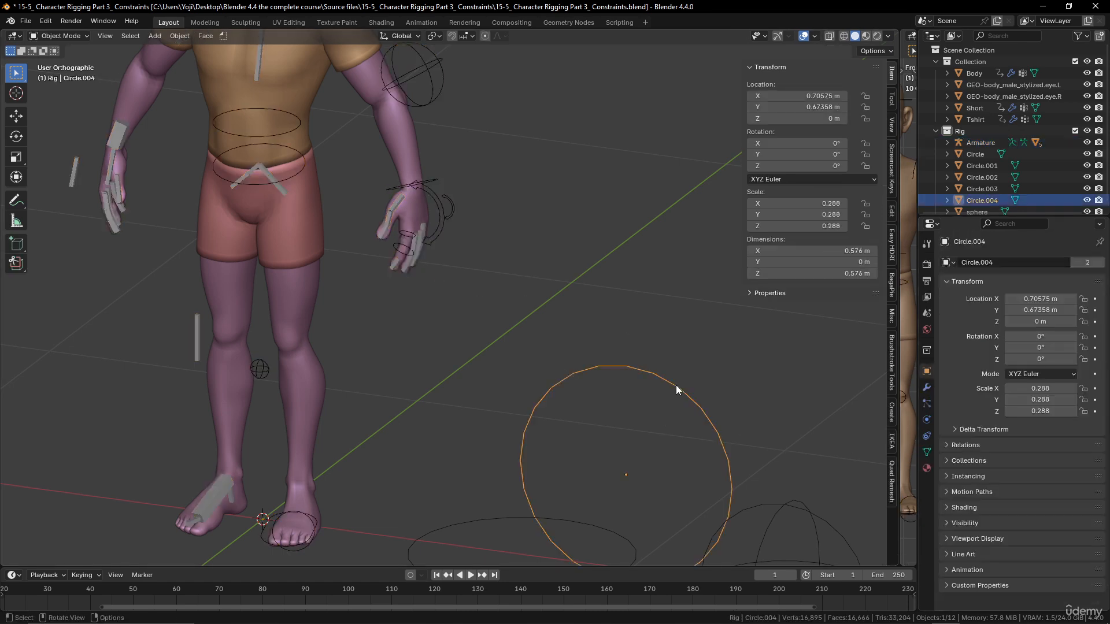
{"action": "key", "text": "Tab"}
{"action": "key", "text": "s"}
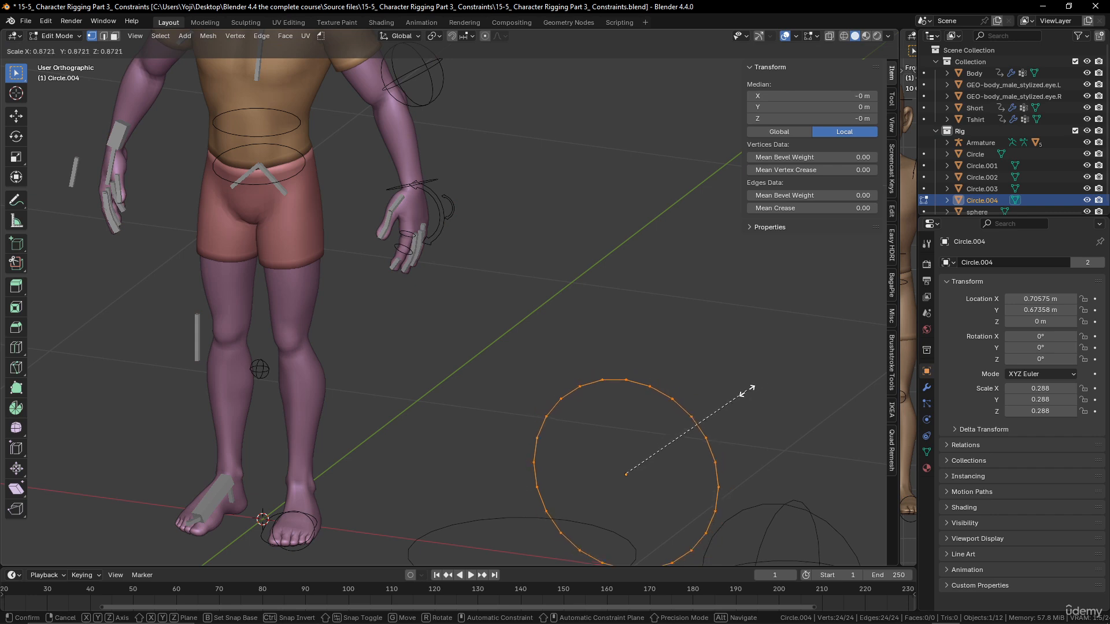
{"action": "left_click", "coordinate": [720, 403]}
{"action": "key", "text": "Tab"}
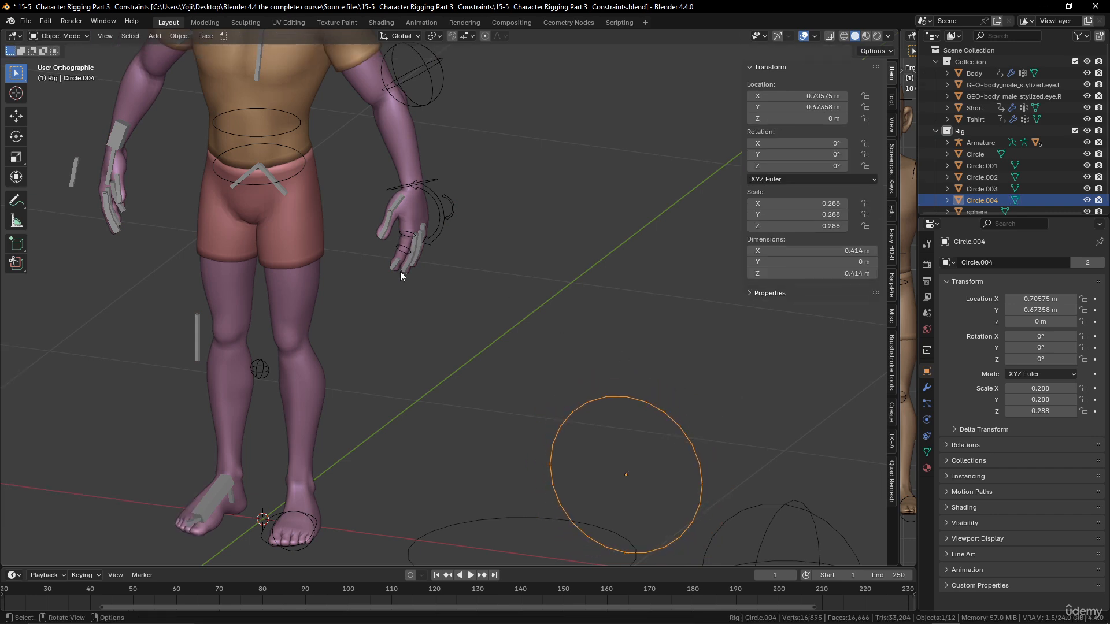
Set Circle.004 as the custom shape of the left index fingertip bone, Bone.003_L.009, in Pose Mode.
{"action": "left_click", "coordinate": [393, 263]}
{"action": "key", "text": "ctrl+Tab"}
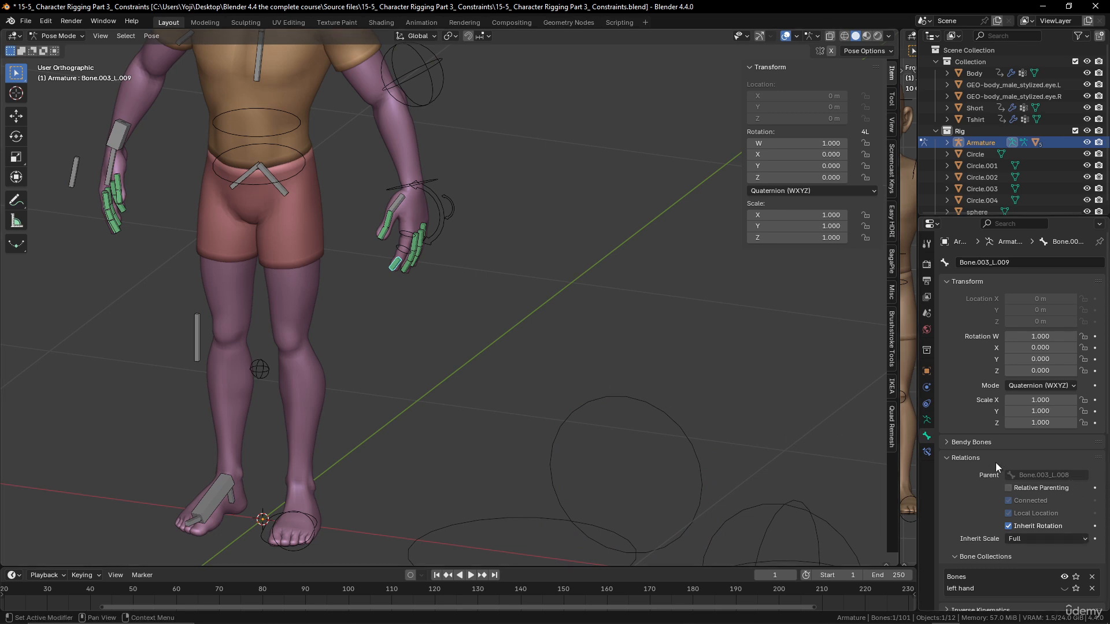
{"action": "scroll", "coordinate": [995, 463], "scroll_direction": "down", "scroll_amount": 6}
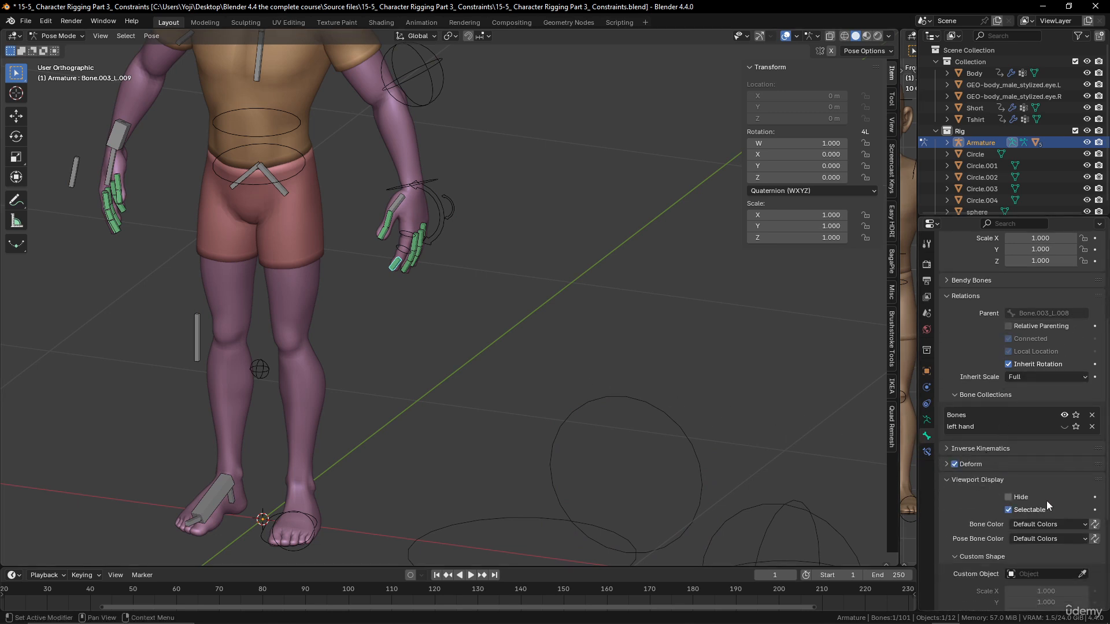
{"action": "scroll", "coordinate": [1064, 515], "scroll_direction": "down", "scroll_amount": 2}
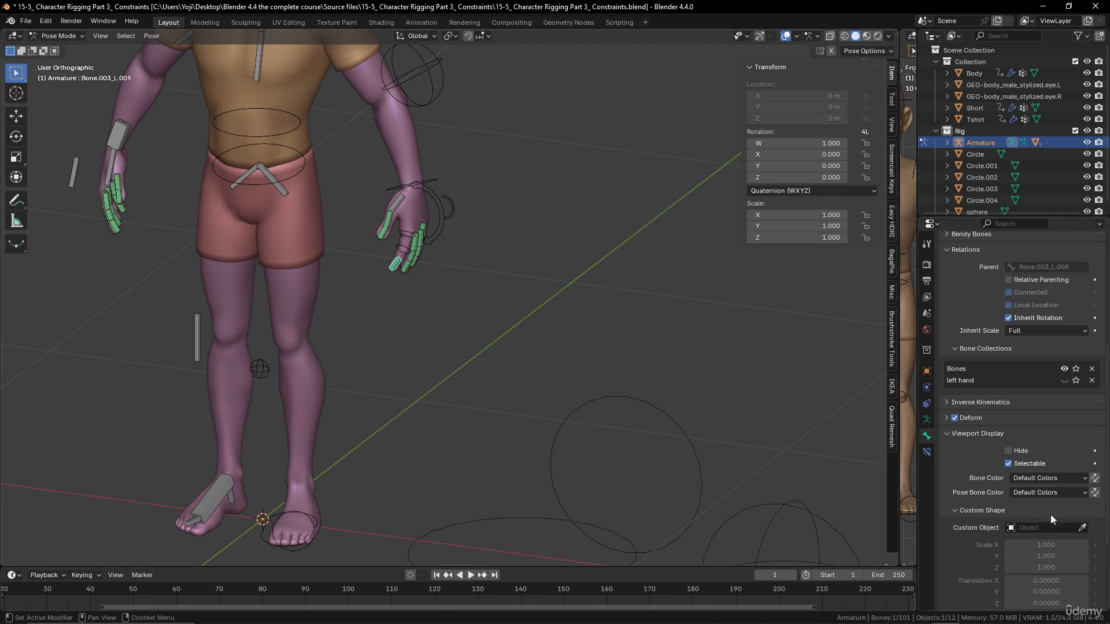
{"action": "left_click", "coordinate": [1083, 529]}
{"action": "left_click", "coordinate": [673, 406]}
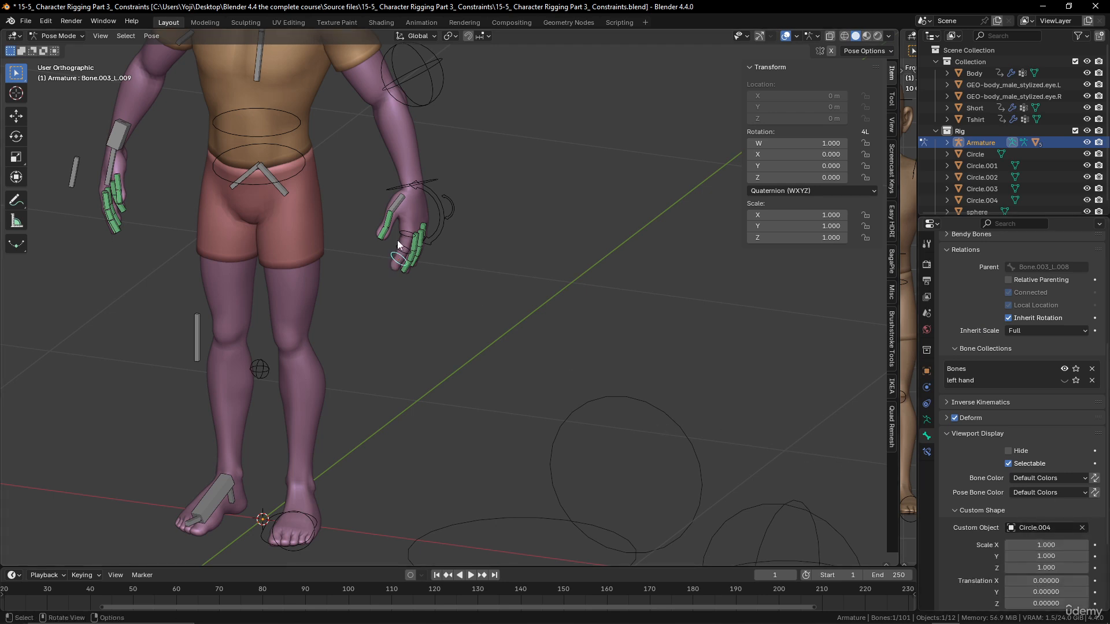
Set Circle.004 as the custom shape of the left thumb's base bone, Bone.003_L.022.
{"action": "scroll", "coordinate": [395, 238], "scroll_direction": "up", "scroll_amount": 3}
{"action": "scroll", "coordinate": [454, 343], "scroll_direction": "up", "scroll_amount": 2}
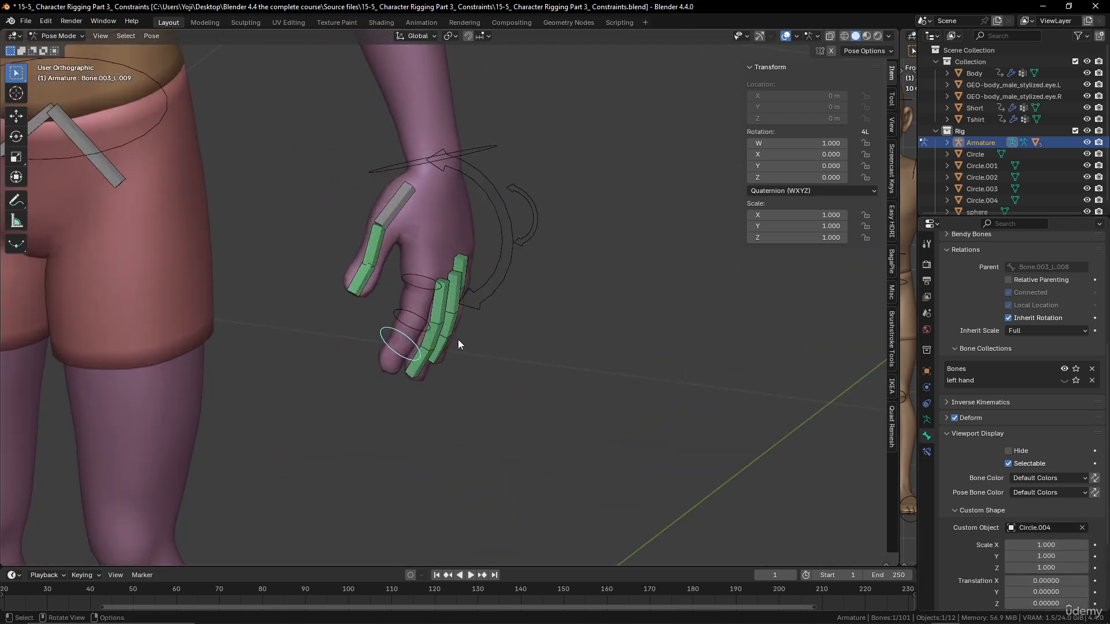
{"action": "left_click", "coordinate": [392, 212]}
{"action": "scroll", "coordinate": [839, 430], "scroll_direction": "down", "scroll_amount": 2}
{"action": "scroll", "coordinate": [711, 469], "scroll_direction": "down", "scroll_amount": 3}
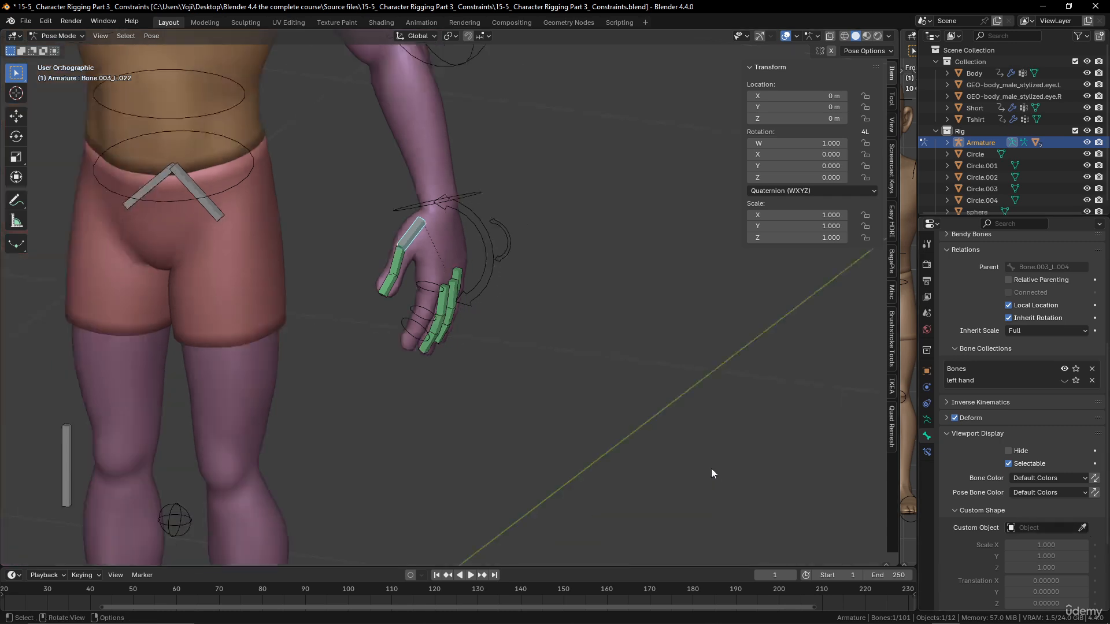
{"action": "middle_click_drag", "start_coordinate": [711, 468], "coordinate": [560, 318], "text": "shift"}
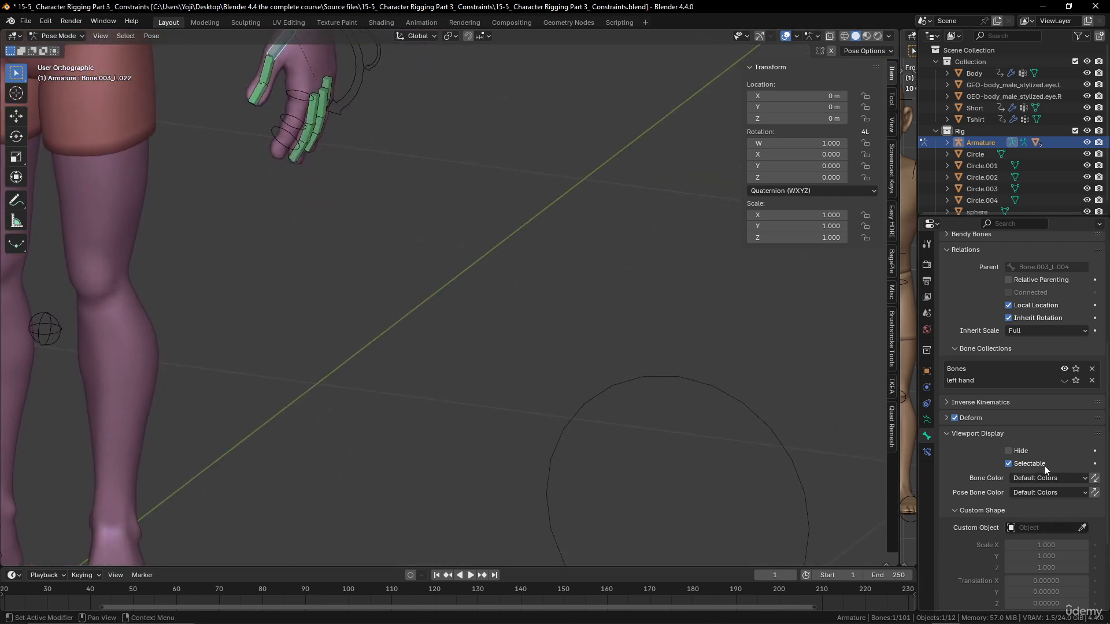
{"action": "left_click", "coordinate": [1079, 526]}
{"action": "left_click", "coordinate": [787, 428]}
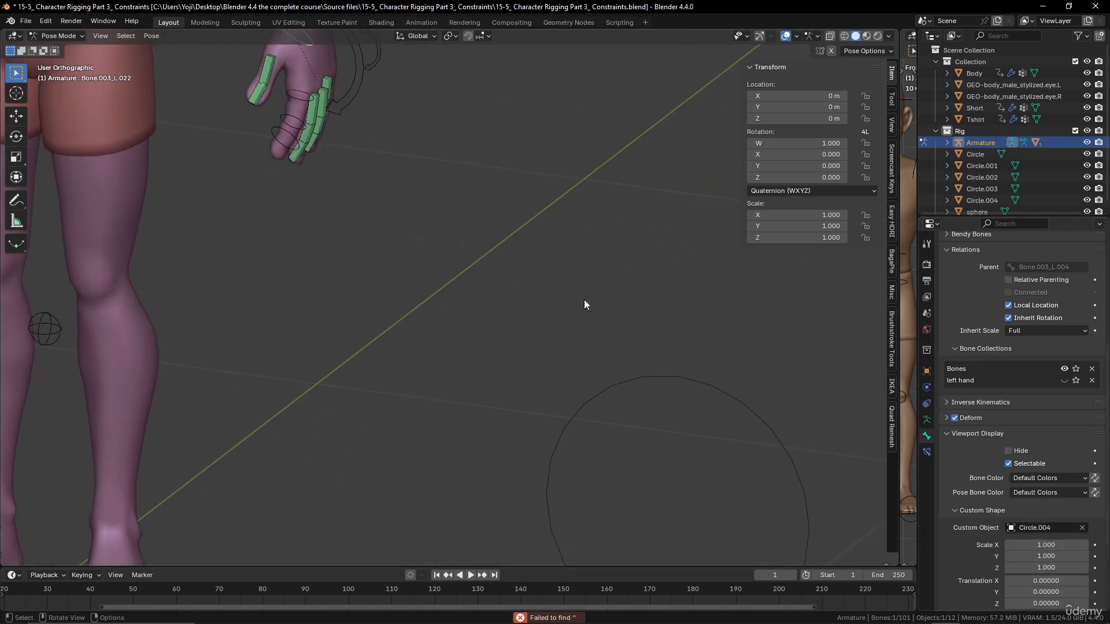
Set Circle.004 as the custom shape of the left thumb's middle and tip bones, Bone.003_L.023 and Bone.003_L.024.
{"action": "left_click", "coordinate": [273, 76]}
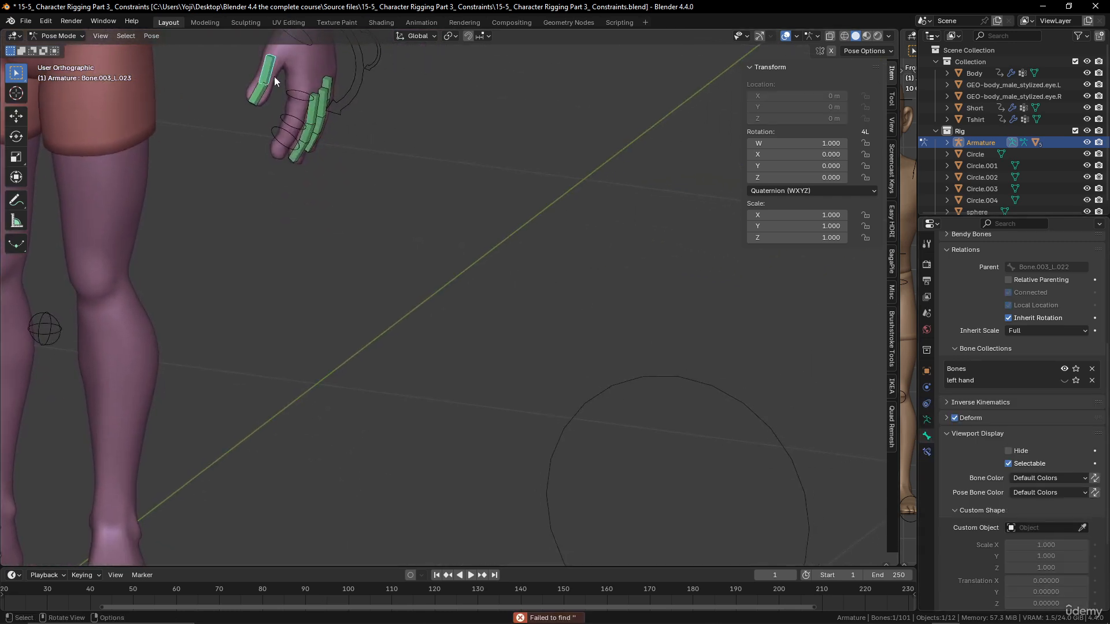
{"action": "left_click", "coordinate": [1082, 527]}
{"action": "left_click", "coordinate": [783, 417]}
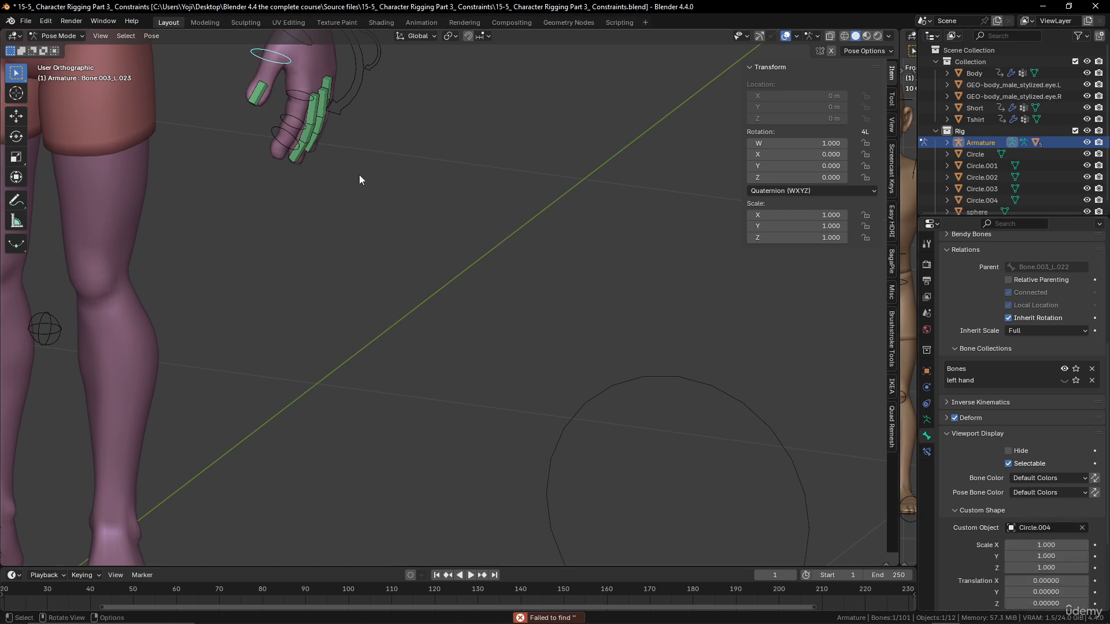
{"action": "left_click", "coordinate": [261, 86]}
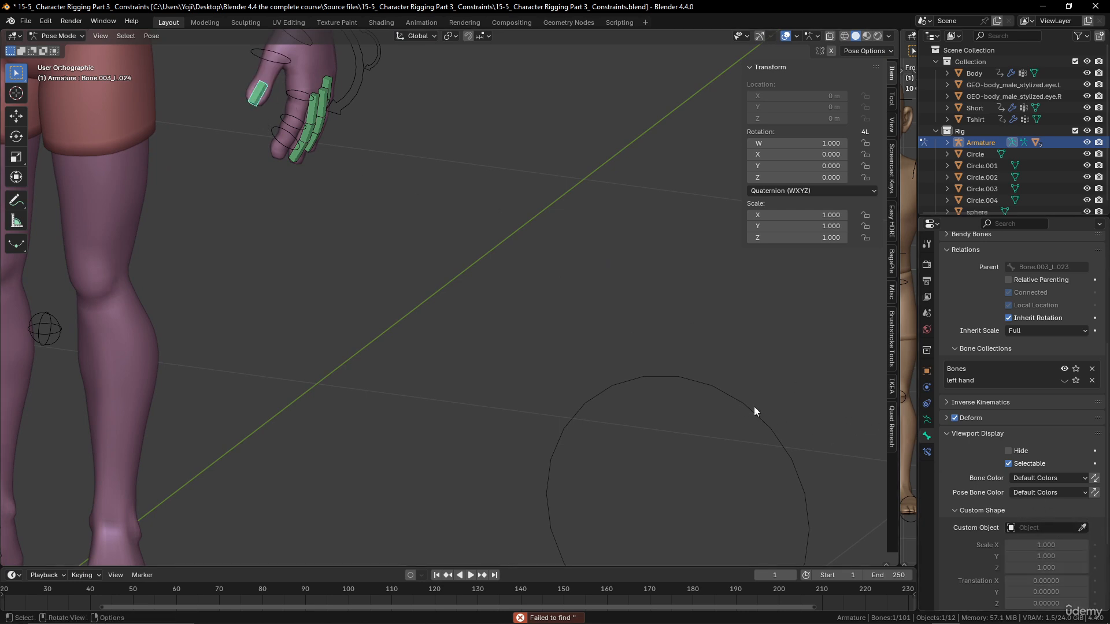
{"action": "left_click", "coordinate": [1082, 527]}
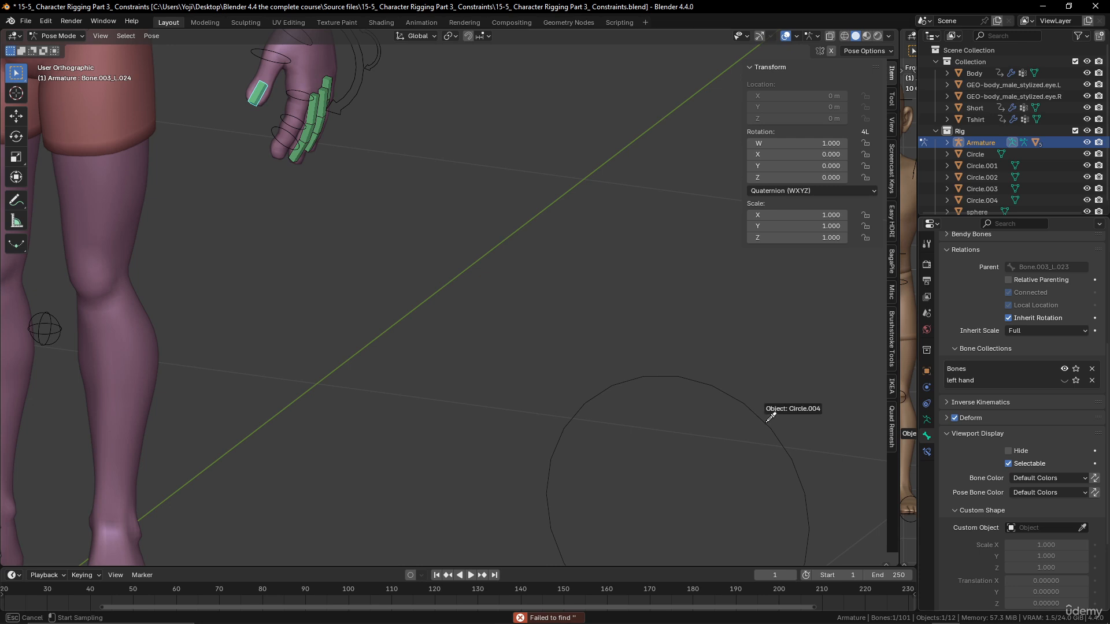
{"action": "left_click", "coordinate": [771, 404]}
Set Circle.004 as the custom shape of the left middle finger's three bones, Bone.003_L.011, Bone.003_L.012 and Bone.003_L.013.
{"action": "middle_click_drag", "start_coordinate": [486, 245], "coordinate": [463, 275]}
{"action": "left_click", "coordinate": [338, 172]}
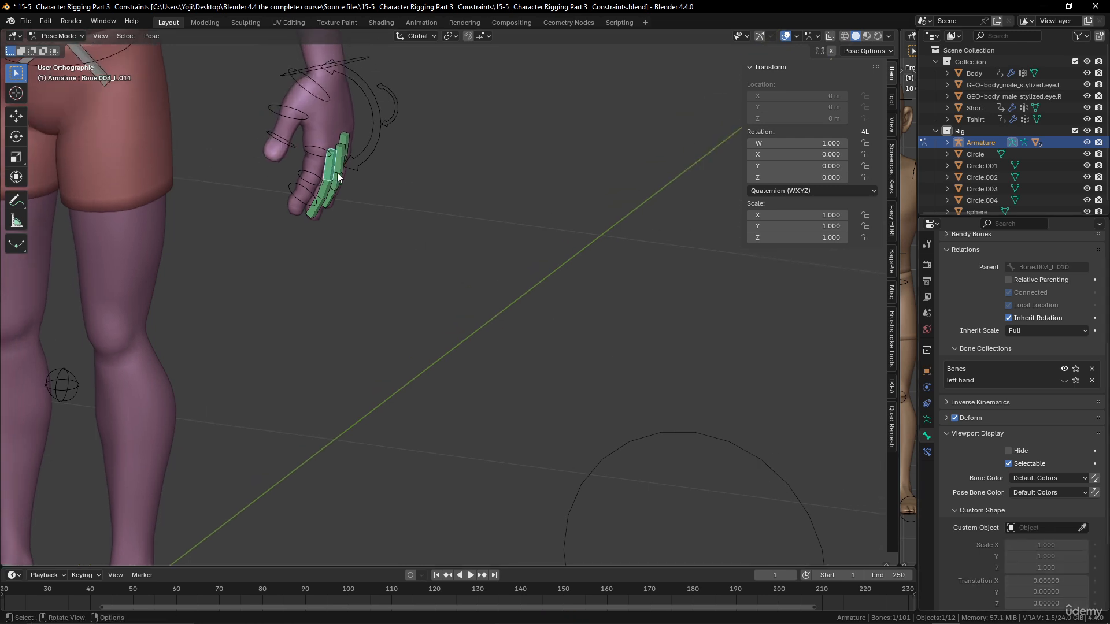
{"action": "left_click", "coordinate": [1082, 528]}
{"action": "left_click", "coordinate": [772, 460]}
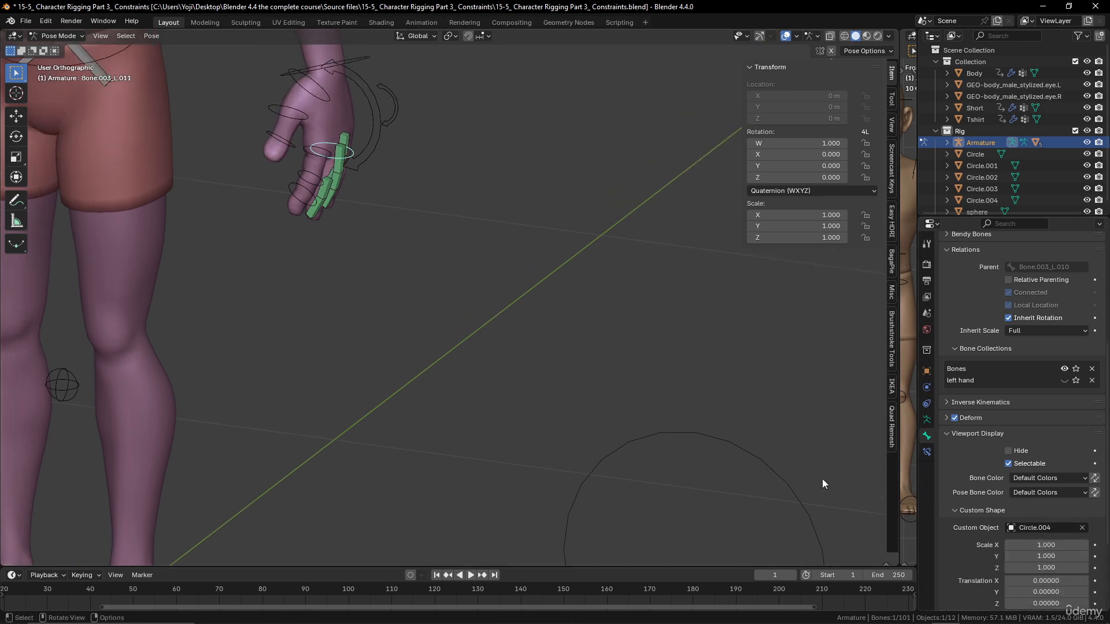
{"action": "left_click", "coordinate": [331, 189]}
{"action": "middle_click_drag", "start_coordinate": [337, 194], "coordinate": [342, 193]}
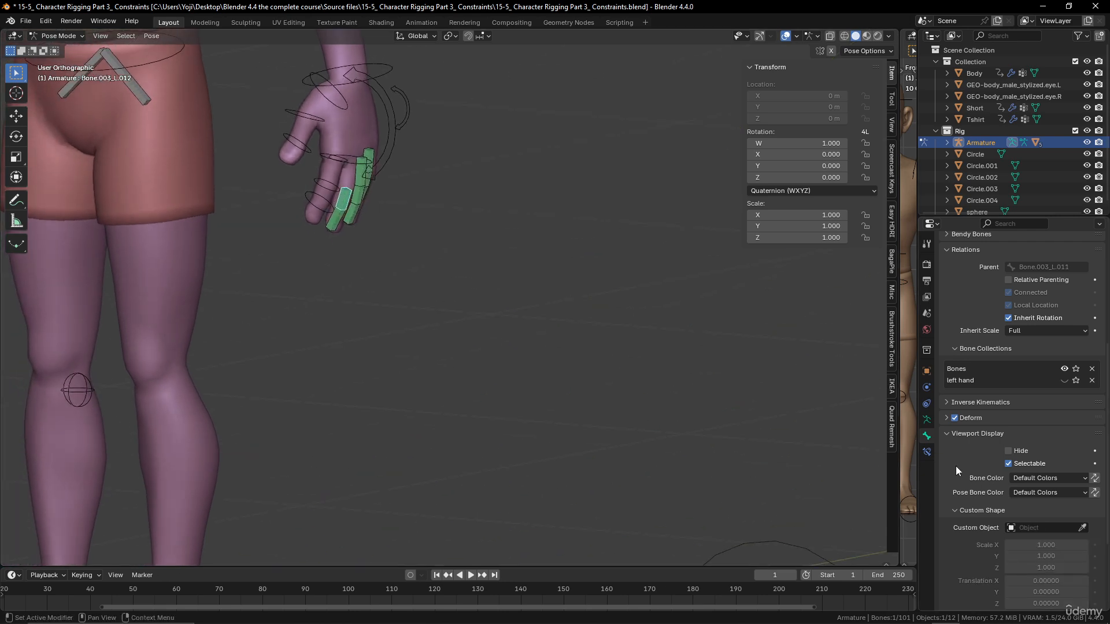
{"action": "left_click", "coordinate": [1082, 528]}
{"action": "left_click", "coordinate": [815, 548]}
{"action": "middle_click_drag", "start_coordinate": [416, 277], "coordinate": [355, 185], "text": "shift"}
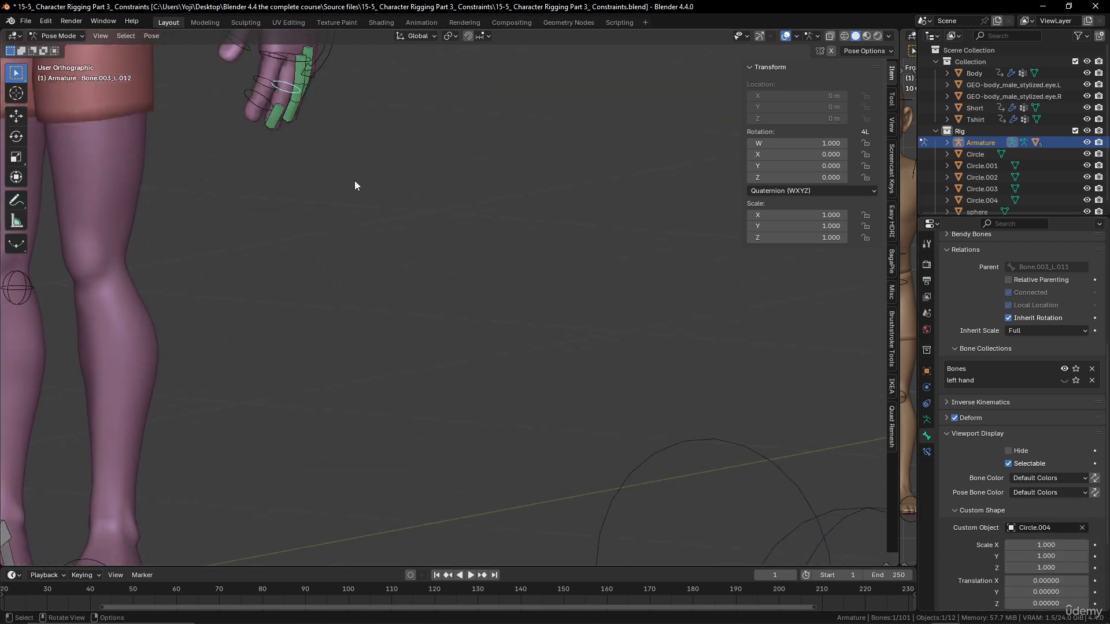
{"action": "left_click", "coordinate": [280, 117]}
{"action": "left_click", "coordinate": [1082, 528]}
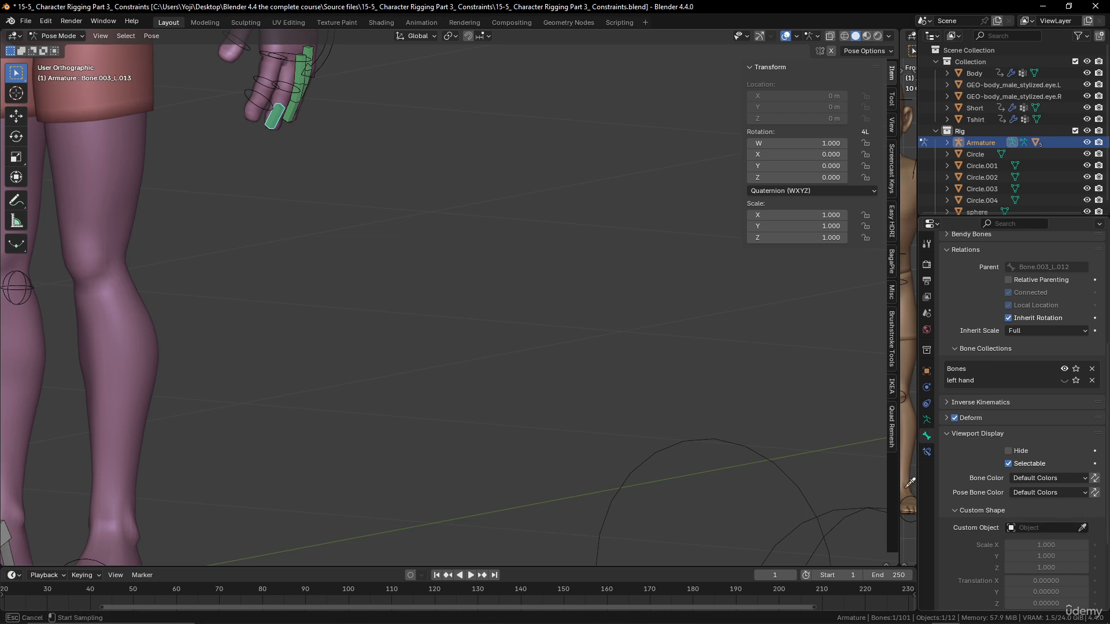
{"action": "left_click", "coordinate": [765, 447]}
Set Circle.004 as the custom shape of the left ring finger's three bones, ending with Bone.003_L.016 and Bone.003_L.017.
{"action": "middle_click_drag", "start_coordinate": [369, 166], "coordinate": [342, 150]}
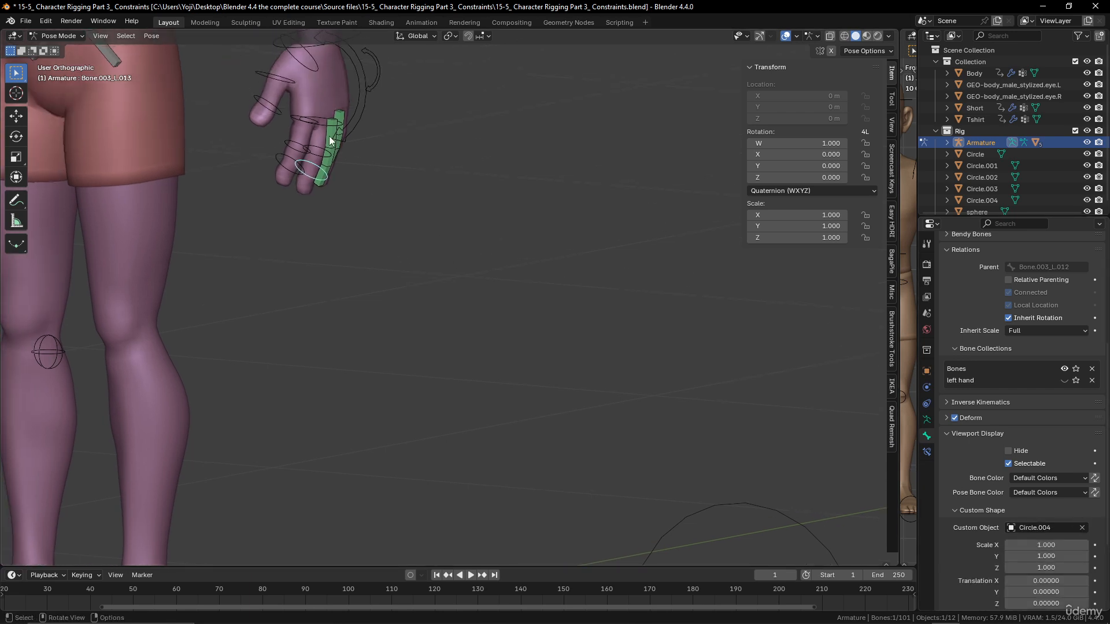
{"action": "left_click", "coordinate": [329, 137]}
{"action": "left_click", "coordinate": [1083, 528]}
{"action": "left_click", "coordinate": [795, 522]}
{"action": "left_click", "coordinate": [331, 156]}
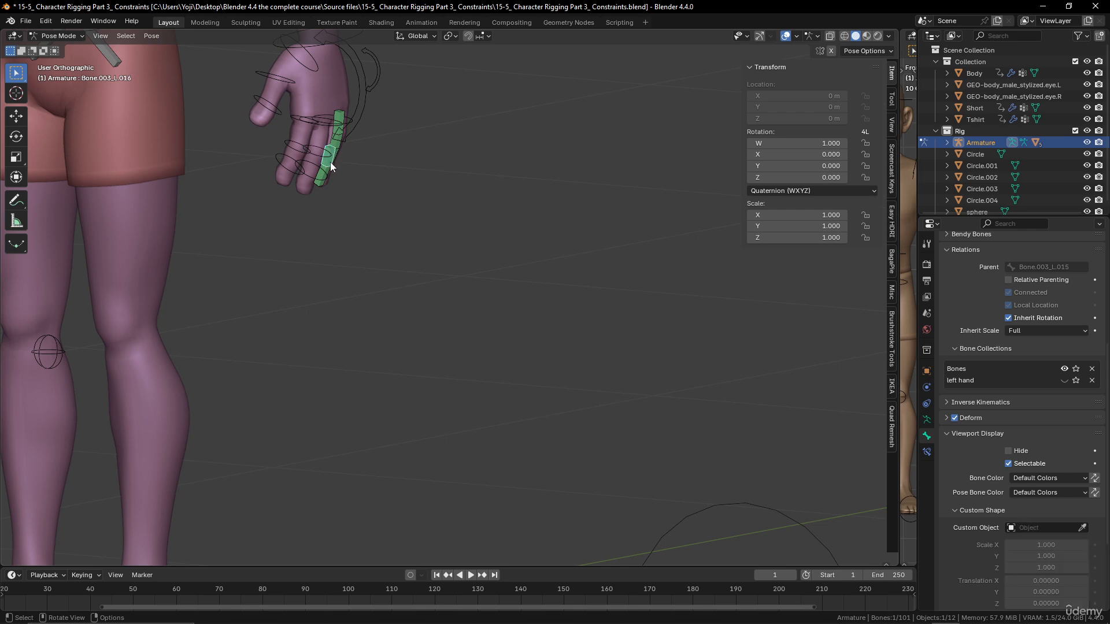
{"action": "left_click", "coordinate": [1082, 528]}
{"action": "left_click", "coordinate": [799, 519]}
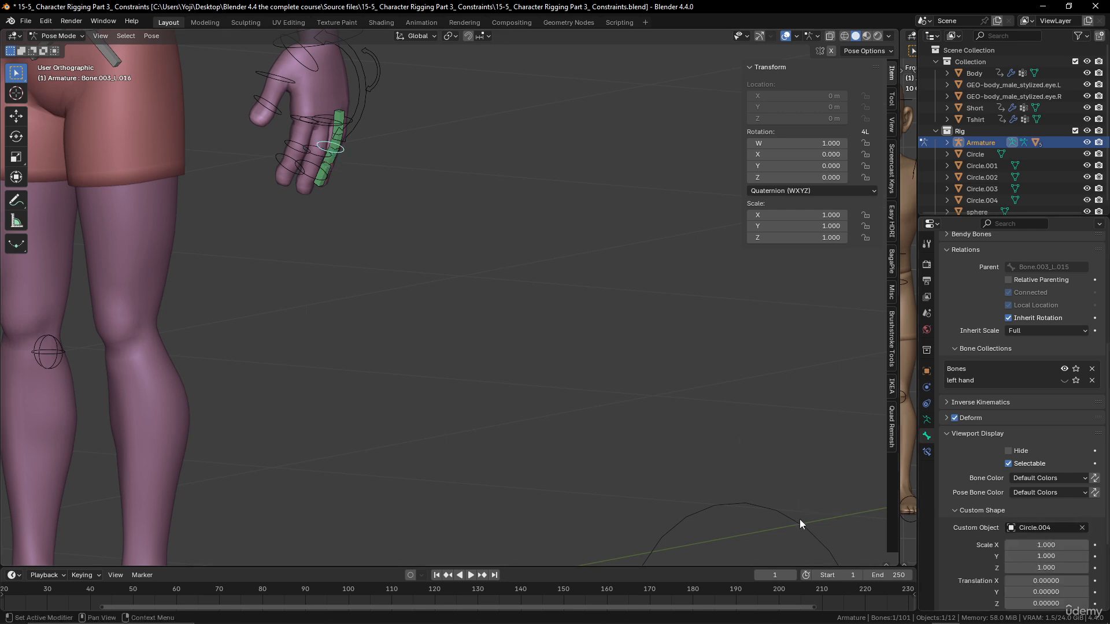
{"action": "middle_click_drag", "start_coordinate": [800, 519], "coordinate": [700, 365]}
{"action": "middle_click_drag", "start_coordinate": [339, 145], "coordinate": [468, 215]}
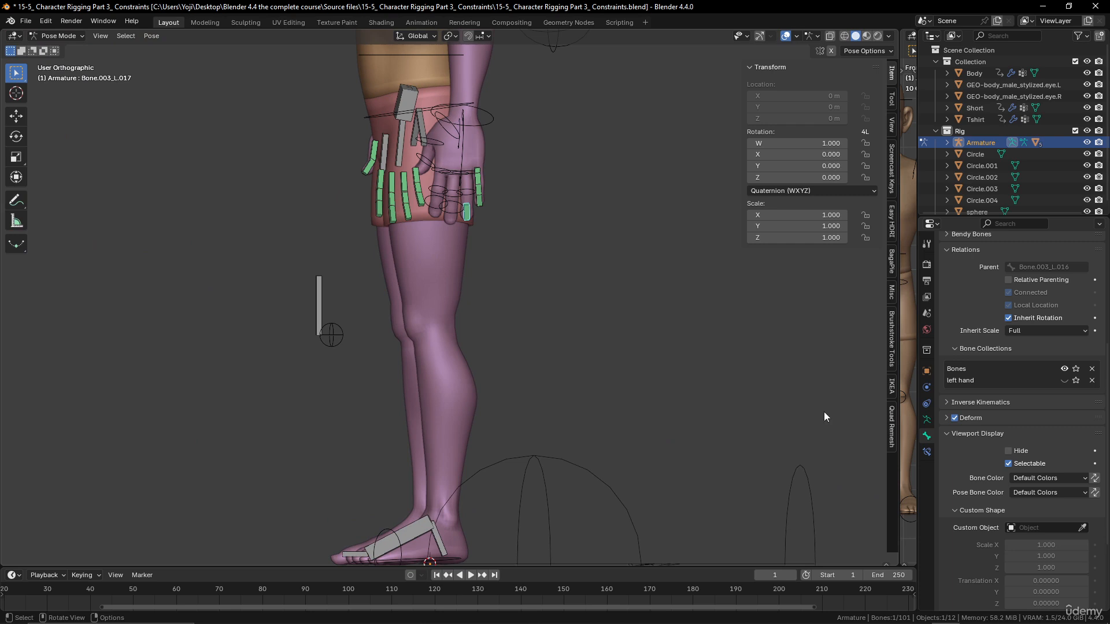
{"action": "left_click", "coordinate": [1082, 528]}
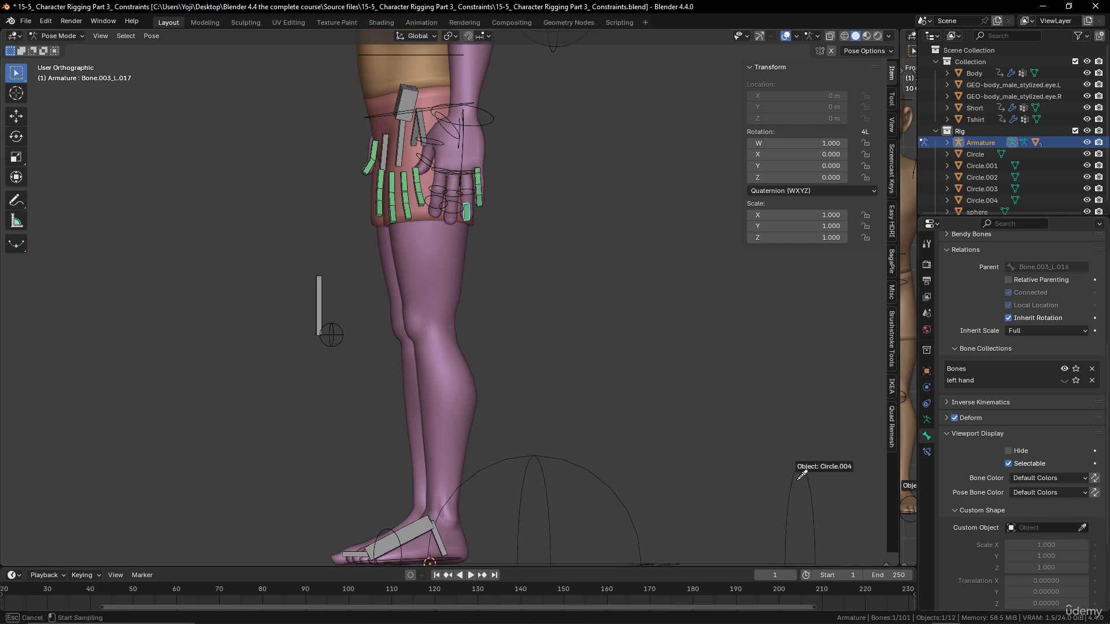
{"action": "left_click", "coordinate": [760, 469]}
Set Circle.004 as the custom shape of the left little finger's three bones, Bone.003_L.019, Bone.003_L.020 and Bone.003_L.021.
{"action": "left_click", "coordinate": [478, 178]}
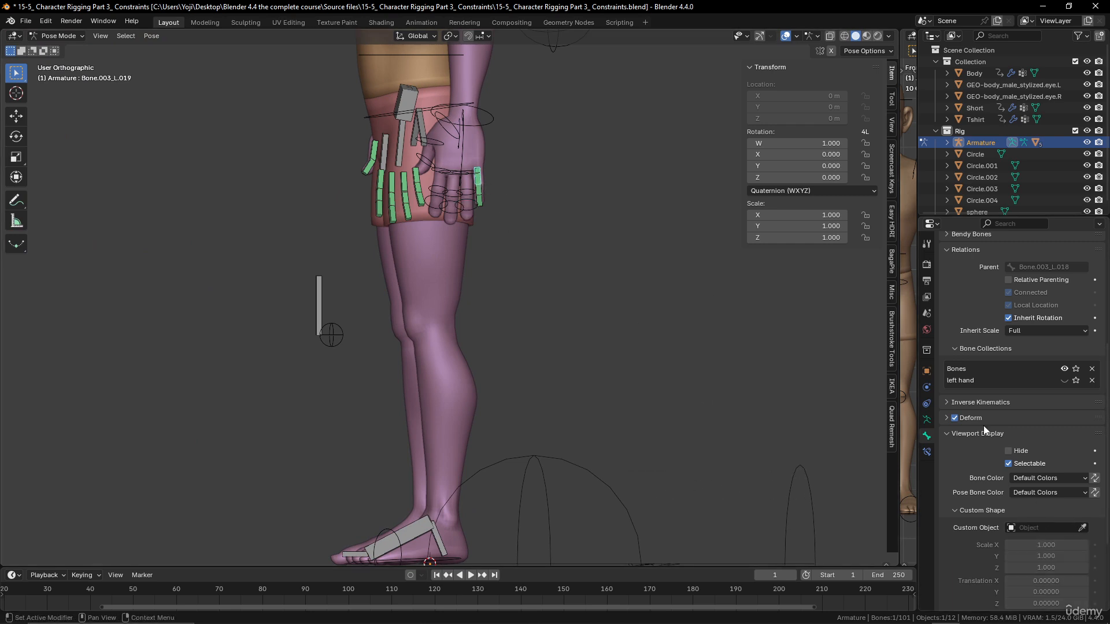
{"action": "left_click", "coordinate": [1082, 528]}
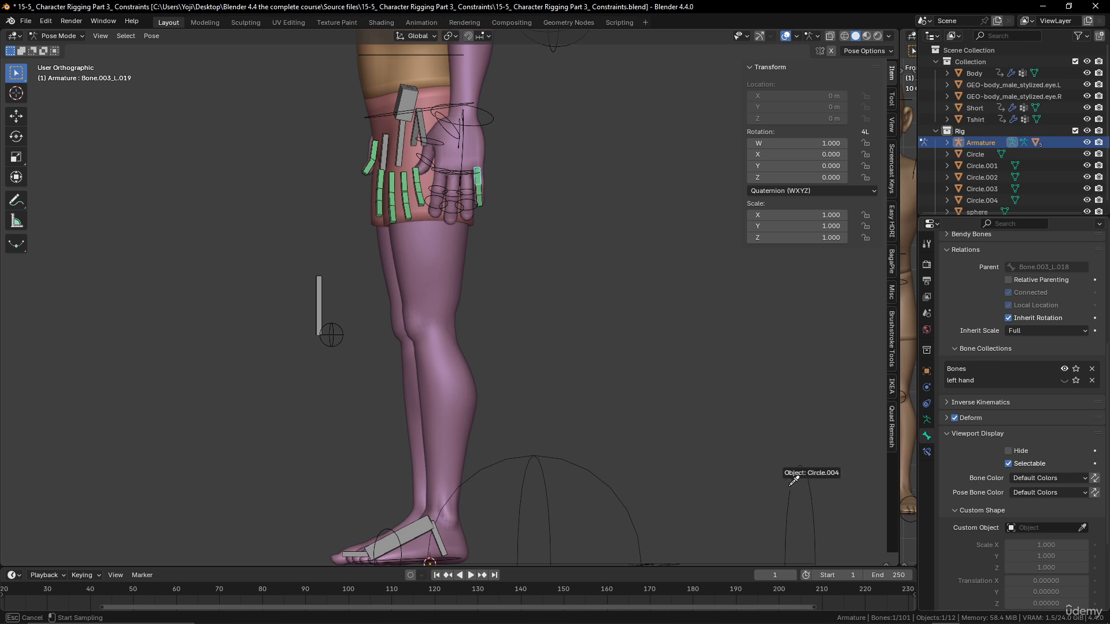
{"action": "left_click", "coordinate": [778, 463]}
{"action": "left_click", "coordinate": [480, 185]}
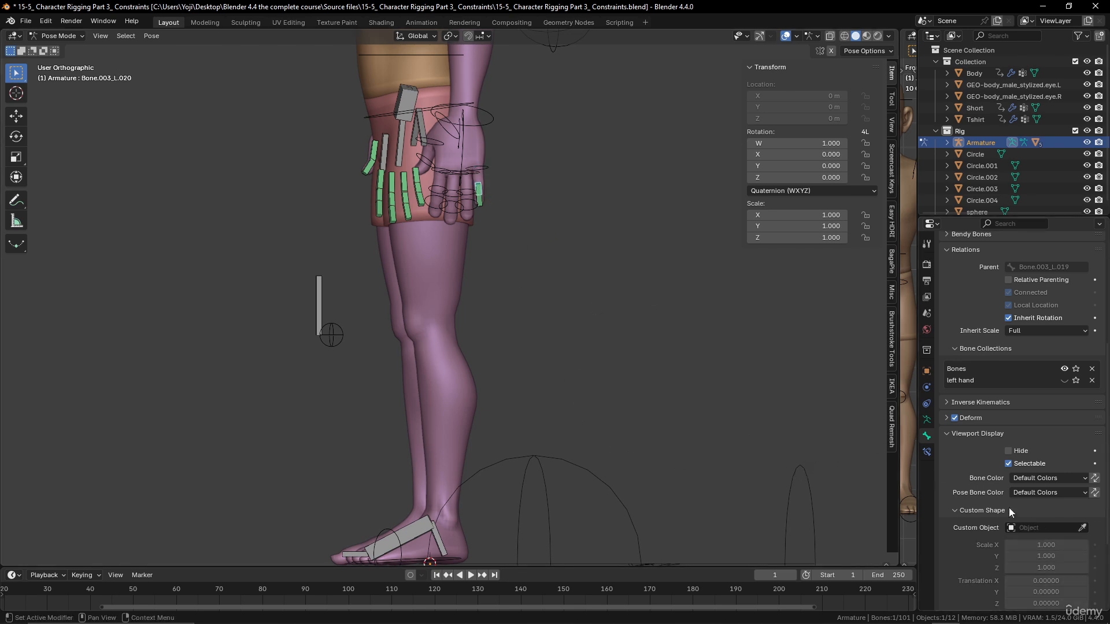
{"action": "left_click", "coordinate": [1082, 528]}
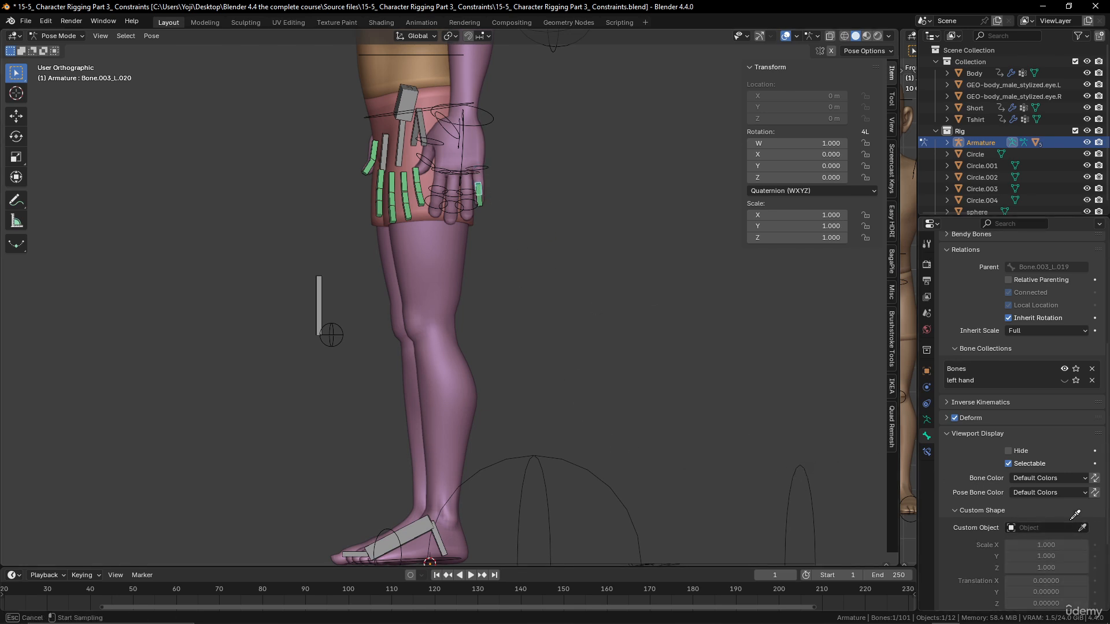
{"action": "left_click", "coordinate": [813, 481]}
{"action": "left_click", "coordinate": [482, 199]}
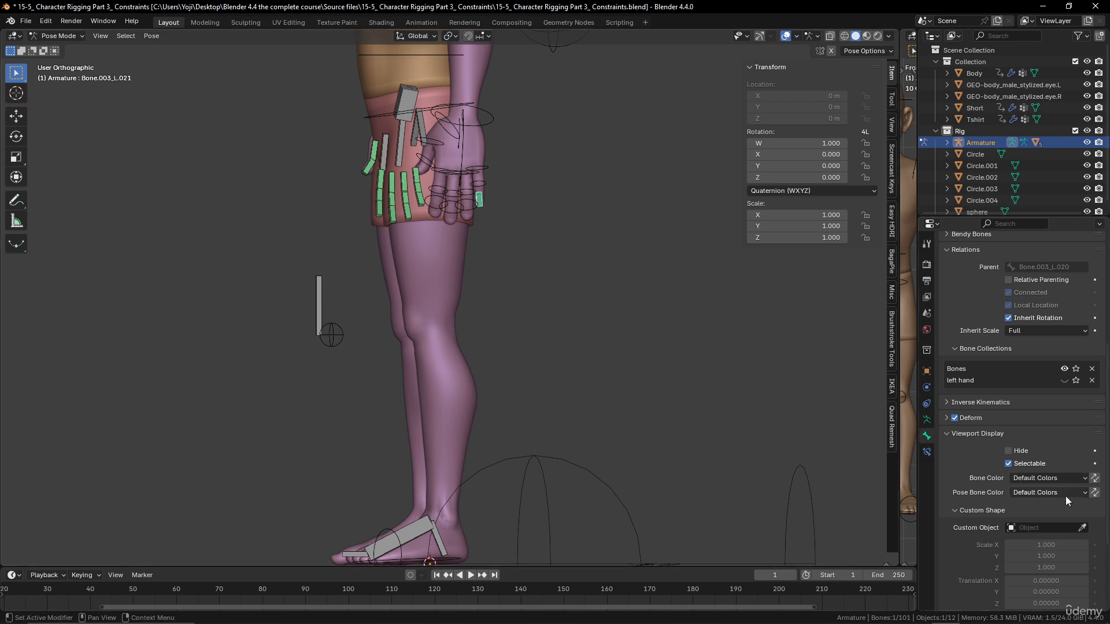
{"action": "left_click", "coordinate": [1082, 527]}
{"action": "left_click", "coordinate": [812, 494]}
Give the spine bone Bone.002 the custom shape Circle.004 and set the shape's X, Y and Z scale to 1.5.
{"action": "middle_click_drag", "start_coordinate": [811, 498], "coordinate": [582, 394]}
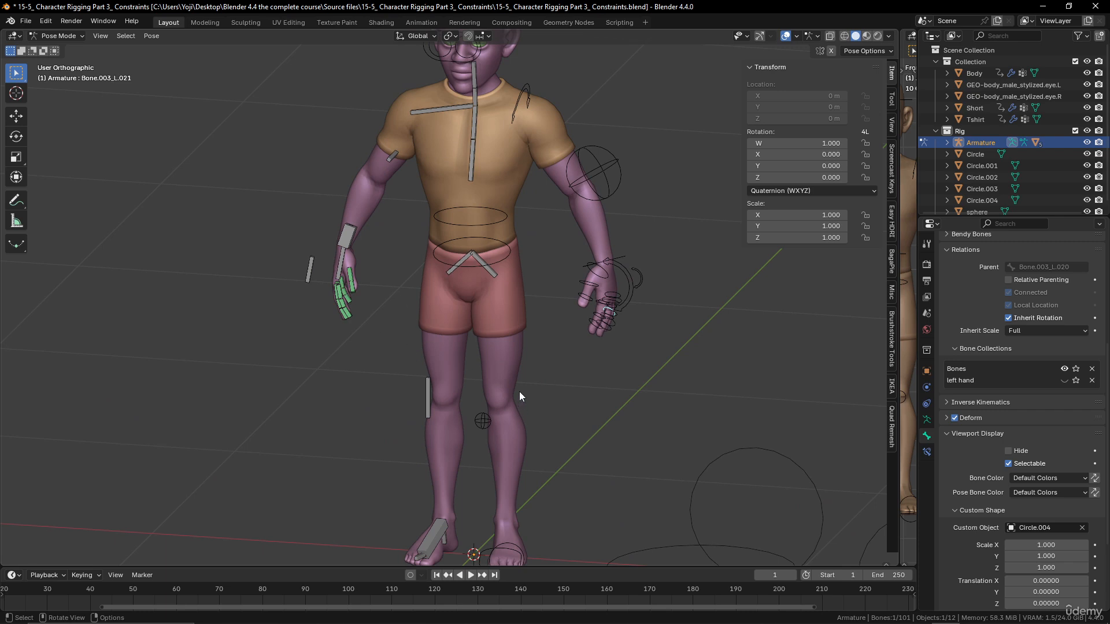
{"action": "middle_click_drag", "start_coordinate": [476, 198], "coordinate": [497, 280], "text": "shift"}
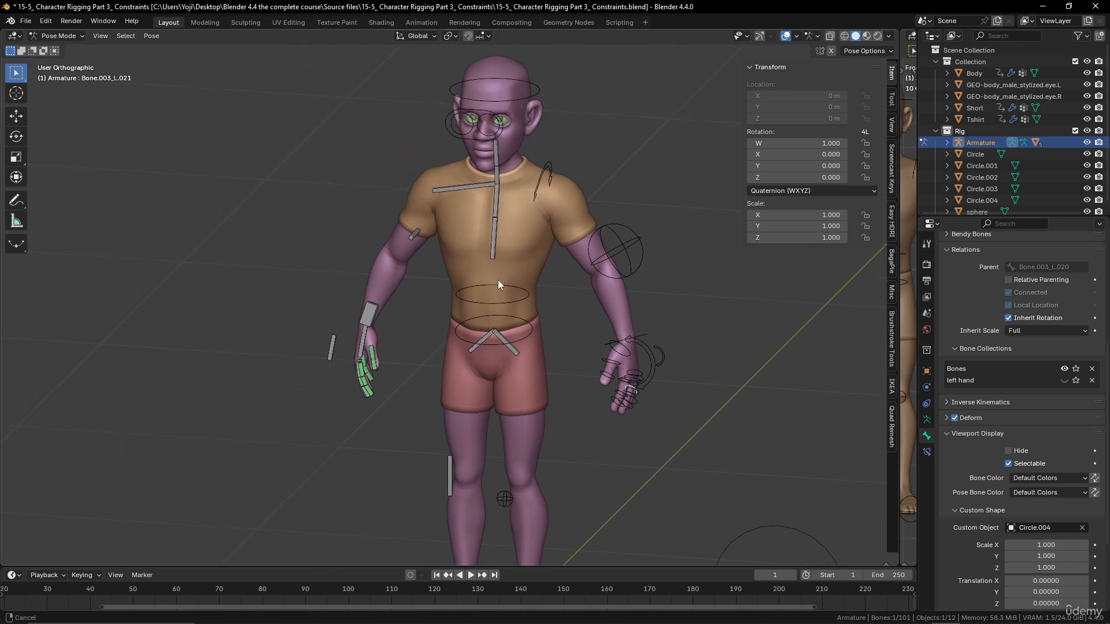
{"action": "left_click", "coordinate": [493, 238]}
{"action": "scroll", "coordinate": [717, 411], "scroll_direction": "down", "scroll_amount": 3}
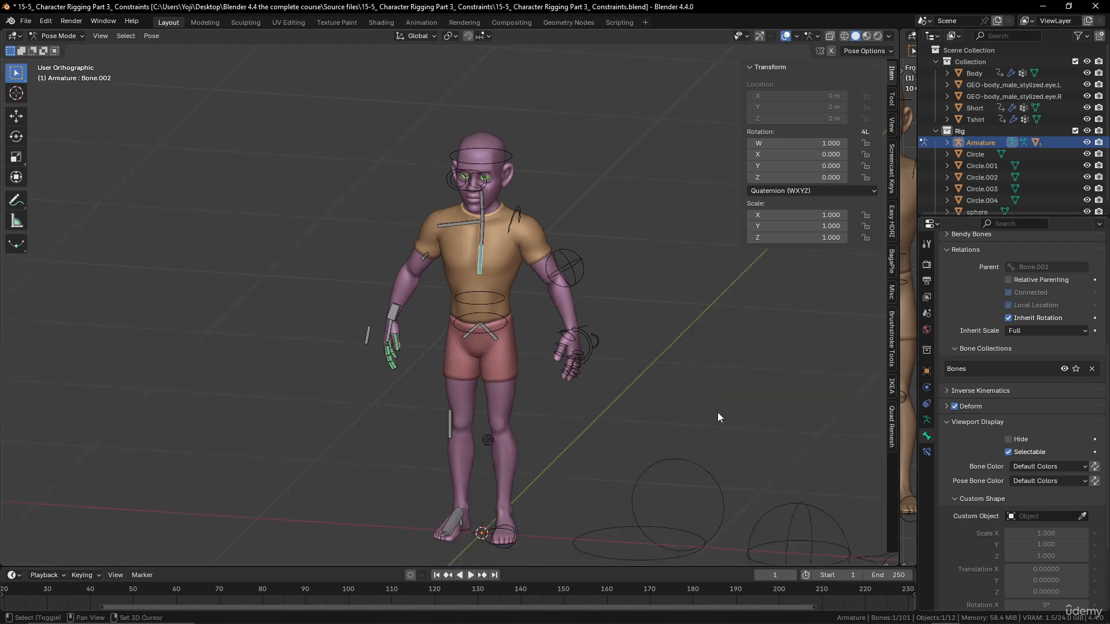
{"action": "left_click", "coordinate": [1081, 516]}
{"action": "left_click", "coordinate": [690, 456]}
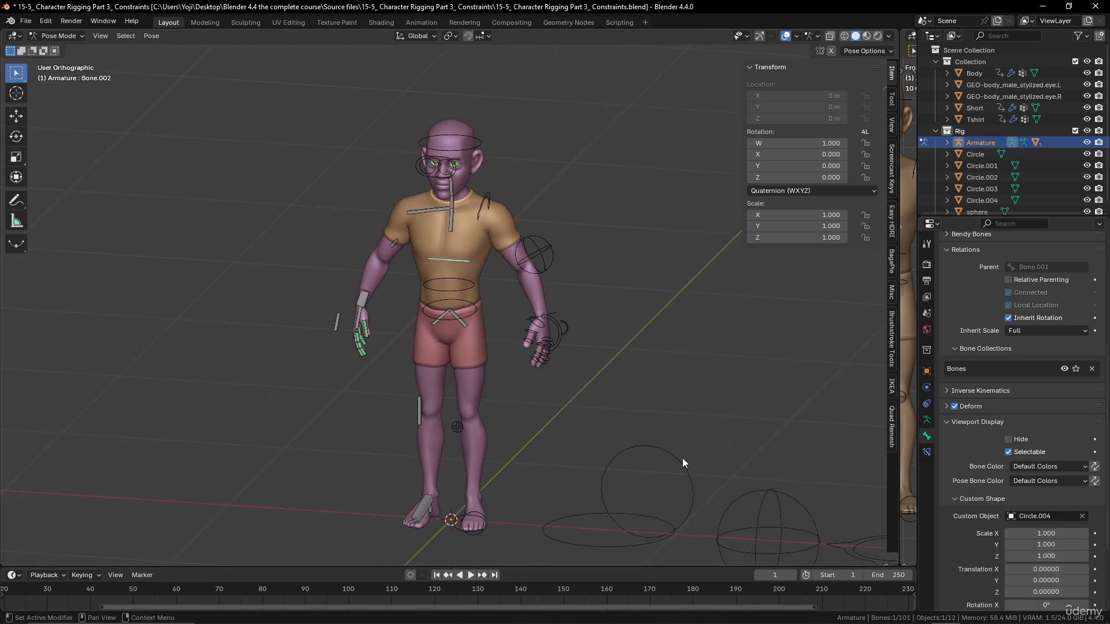
{"action": "middle_click_drag", "start_coordinate": [522, 322], "coordinate": [494, 256]}
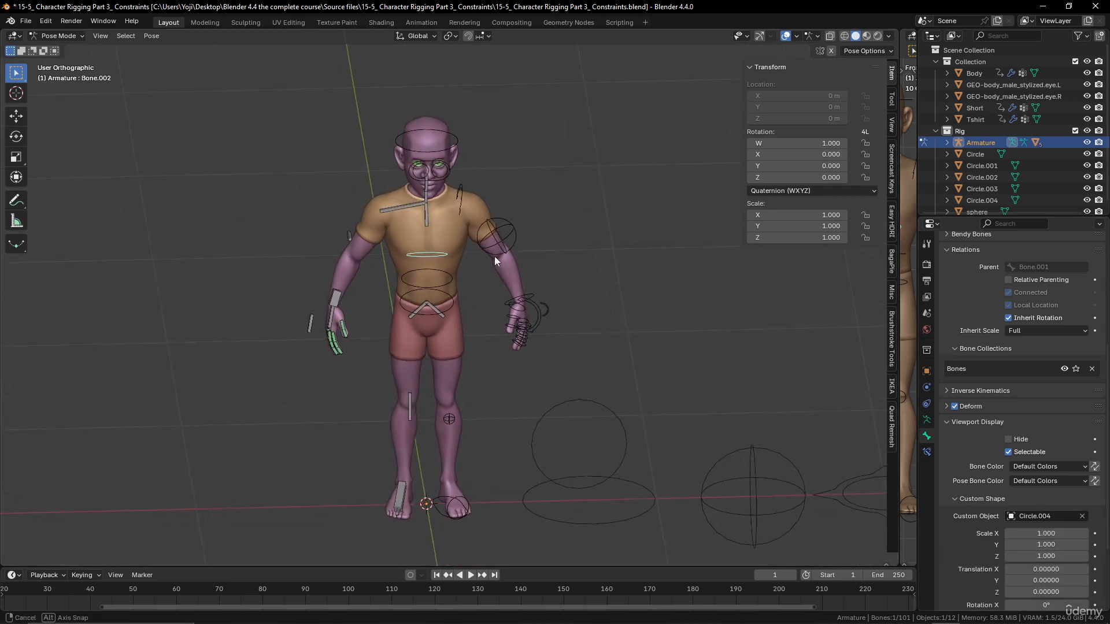
{"action": "left_click", "coordinate": [1044, 528]}
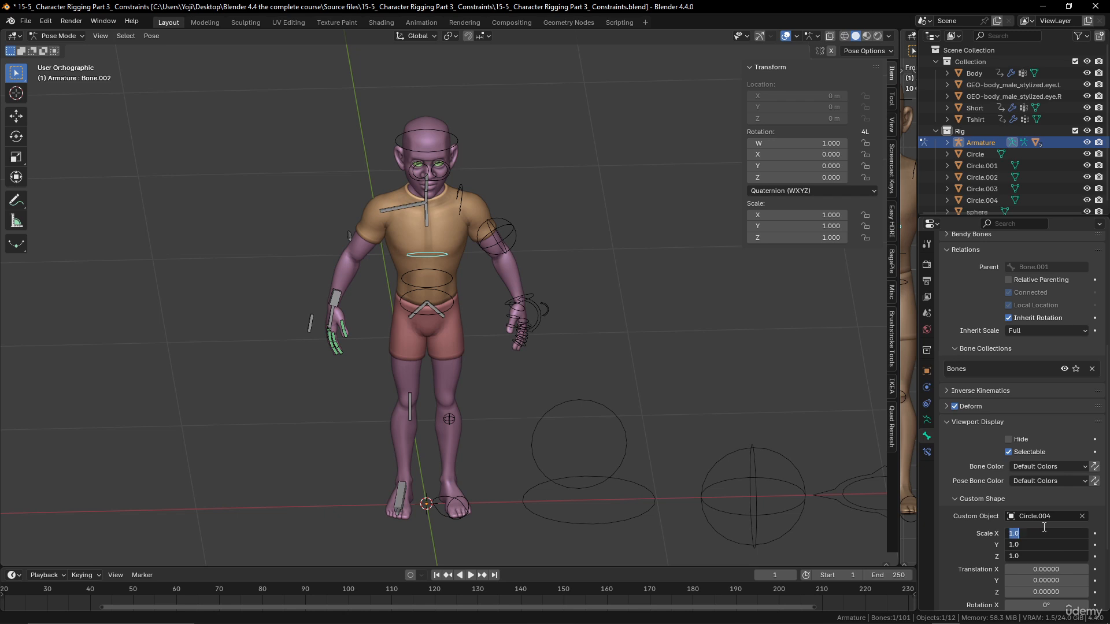
{"action": "type", "text": "1.5"}
{"action": "key", "text": "Return"}
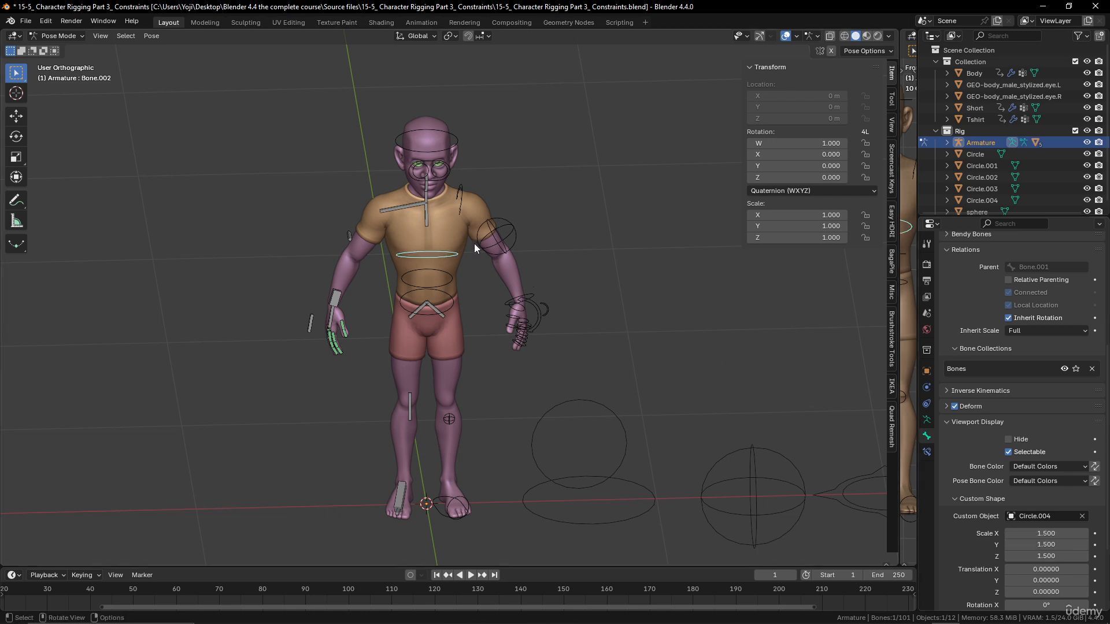
Give the chest bone Bone.003 the custom shape Circle.004 and set the shape's X, Y and Z scale to 2.
{"action": "left_click", "coordinate": [428, 213]}
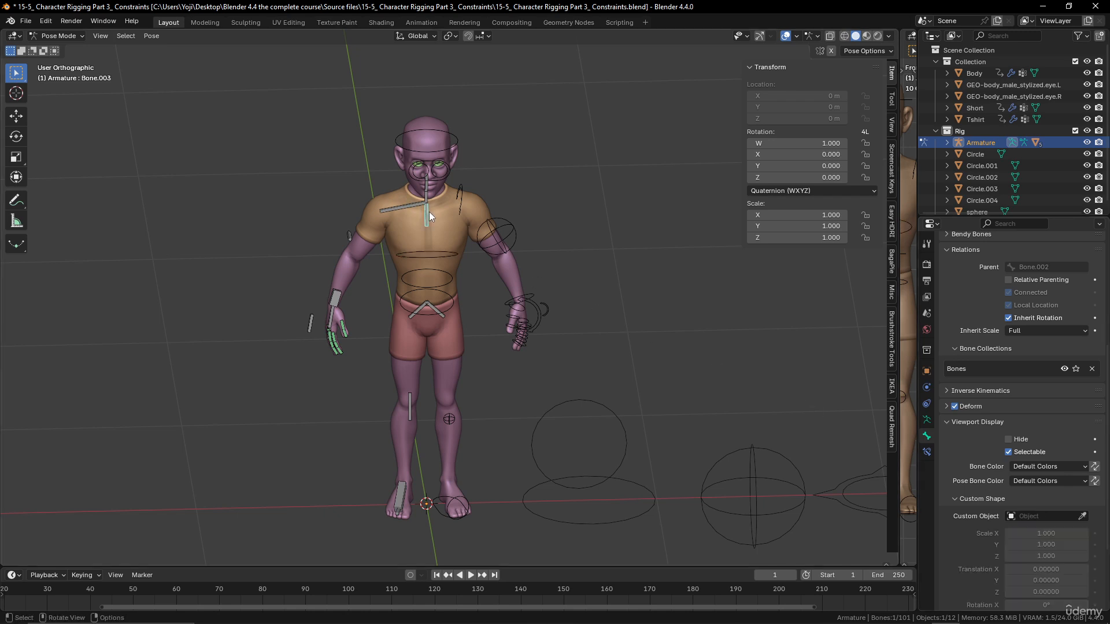
{"action": "left_click", "coordinate": [1082, 516]}
{"action": "left_click", "coordinate": [620, 427]}
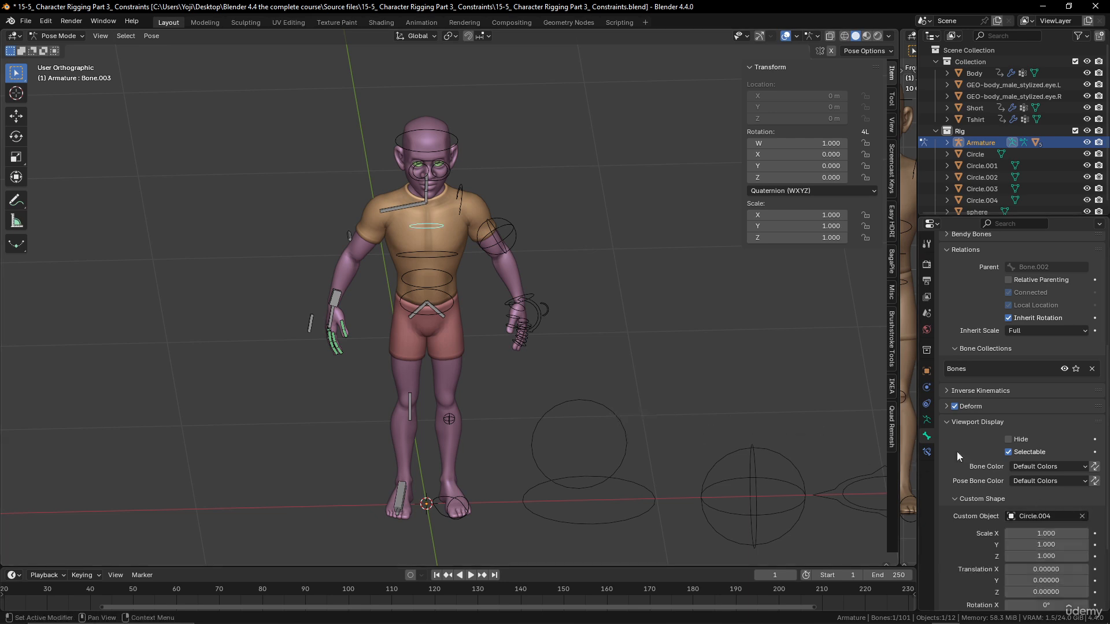
{"action": "left_click_drag", "start_coordinate": [1047, 533], "coordinate": [1047, 556]}
{"action": "type", "text": "2"}
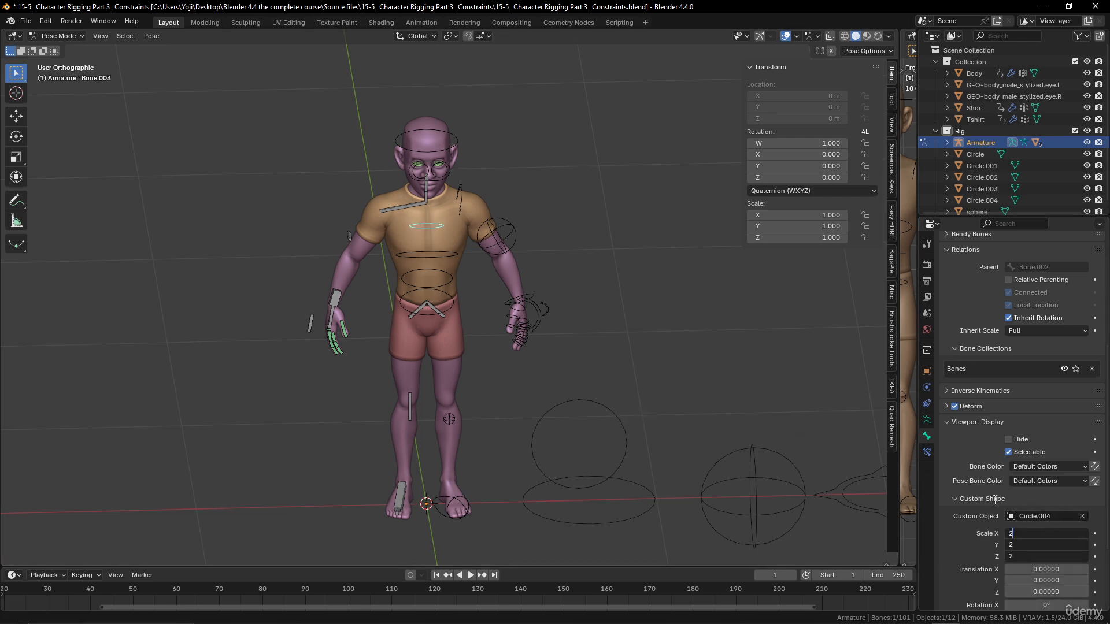
{"action": "key", "text": "Return"}
Give the upper neck bone Bone.007 the custom shape Circle.004 and set the shape's X, Y and Z scale to 1.2.
{"action": "left_click", "coordinate": [426, 194]}
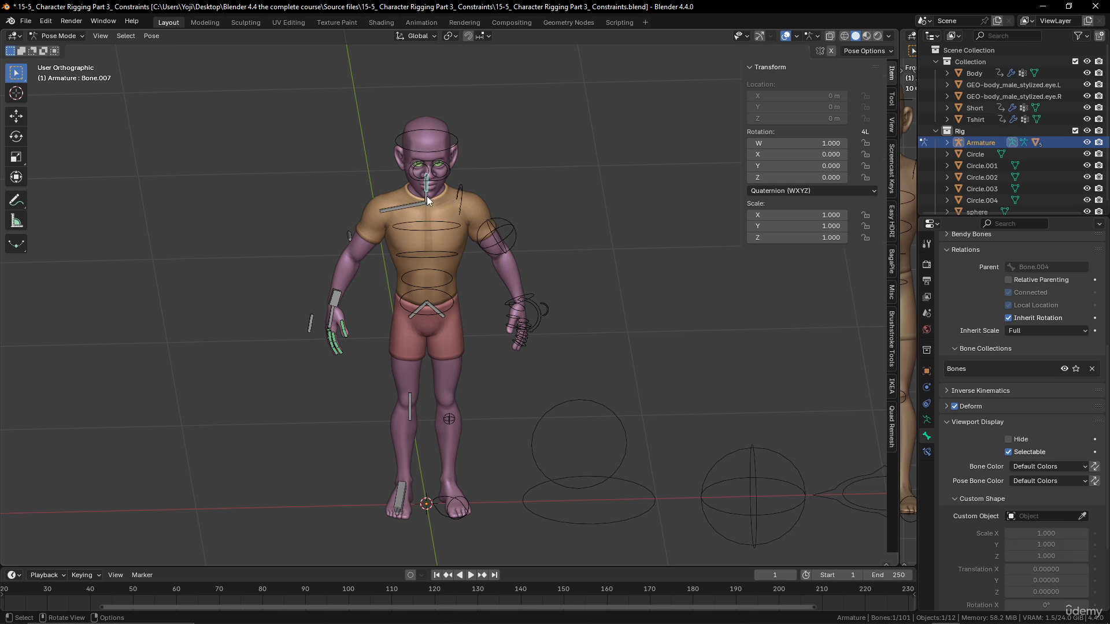
{"action": "middle_click_drag", "start_coordinate": [428, 197], "coordinate": [400, 172]}
{"action": "scroll", "coordinate": [479, 186], "scroll_direction": "up", "scroll_amount": 2}
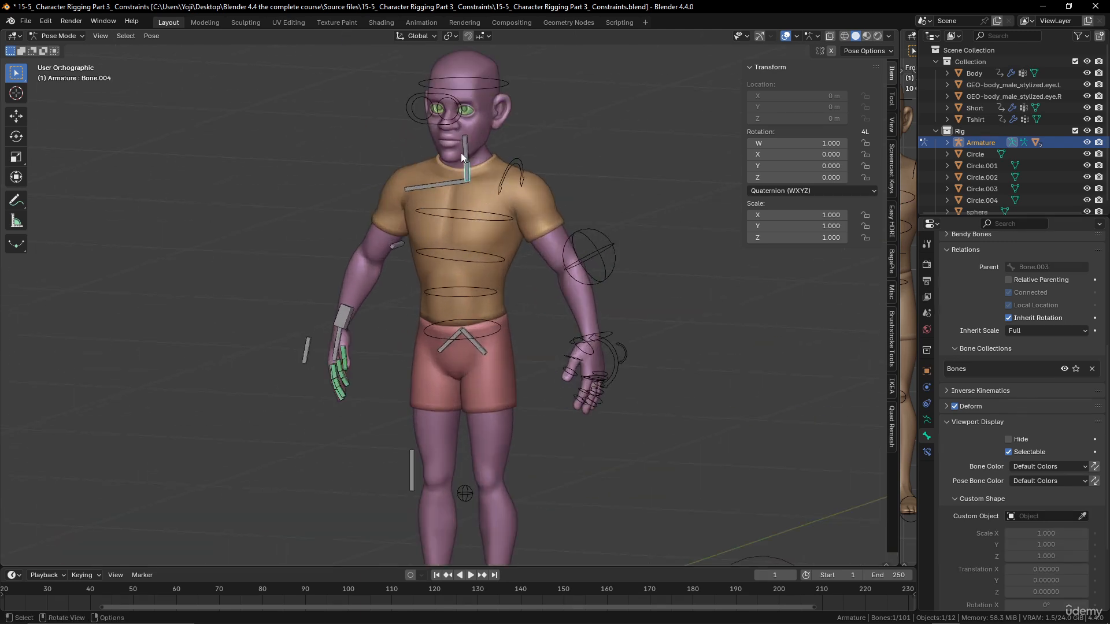
{"action": "left_click", "coordinate": [1083, 516]}
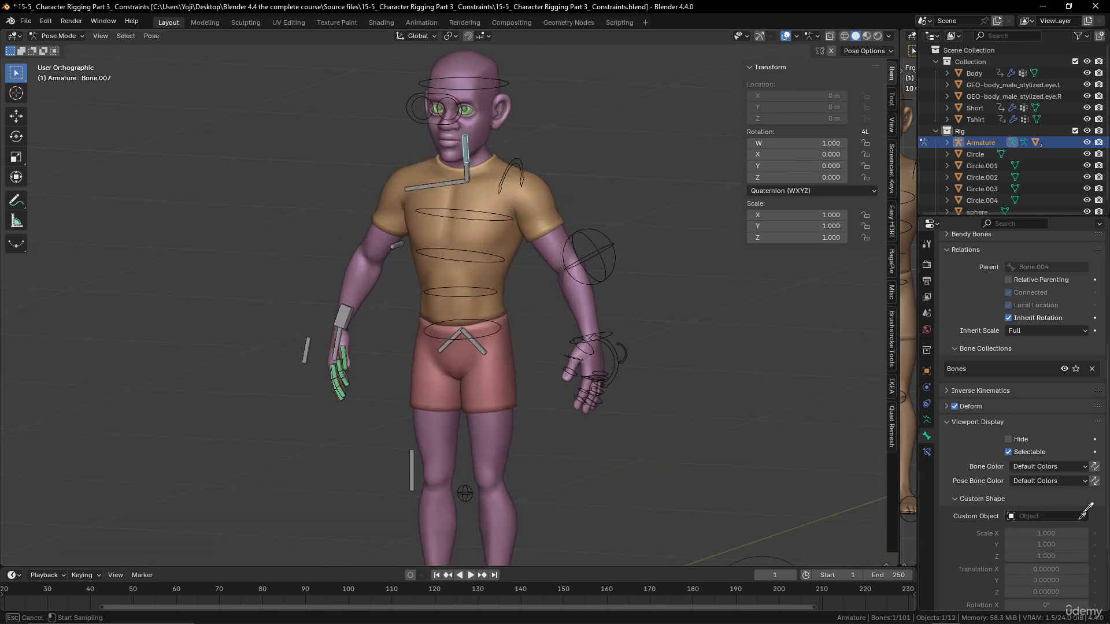
{"action": "left_click", "coordinate": [786, 553]}
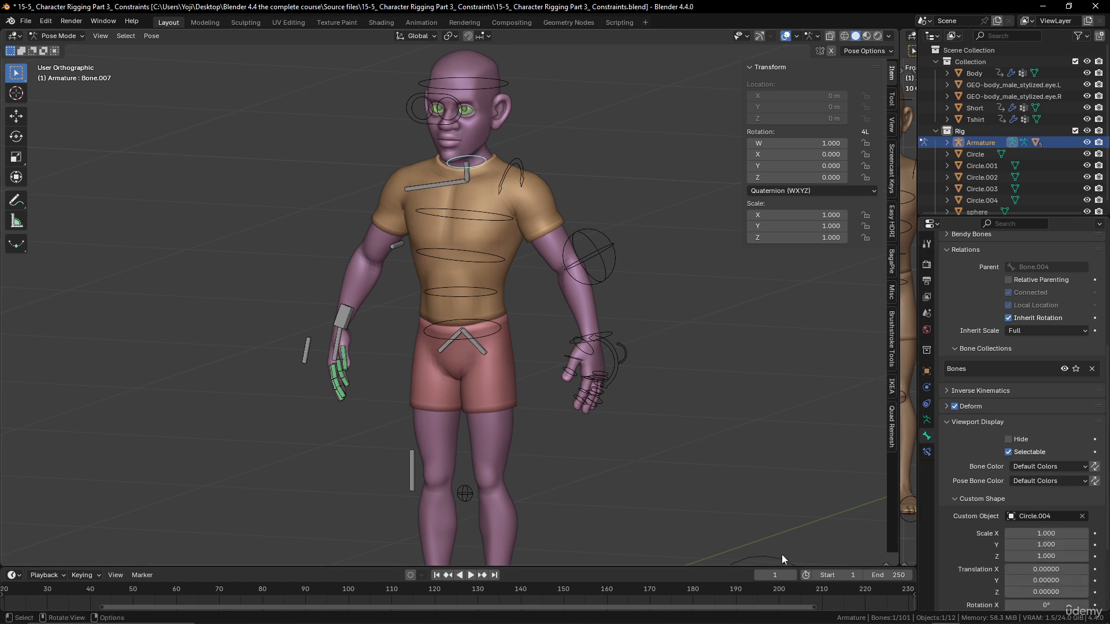
{"action": "left_click_drag", "start_coordinate": [1049, 535], "coordinate": [1050, 558]}
{"action": "type", "text": "1.2"}
{"action": "key", "text": "Return"}
Give the upper spine bone Bone.004 the custom shape Circle.004 and set the shape's X, Y and Z scale to 1.8.
{"action": "left_click", "coordinate": [469, 175]}
{"action": "scroll", "coordinate": [665, 405], "scroll_direction": "down", "scroll_amount": 3}
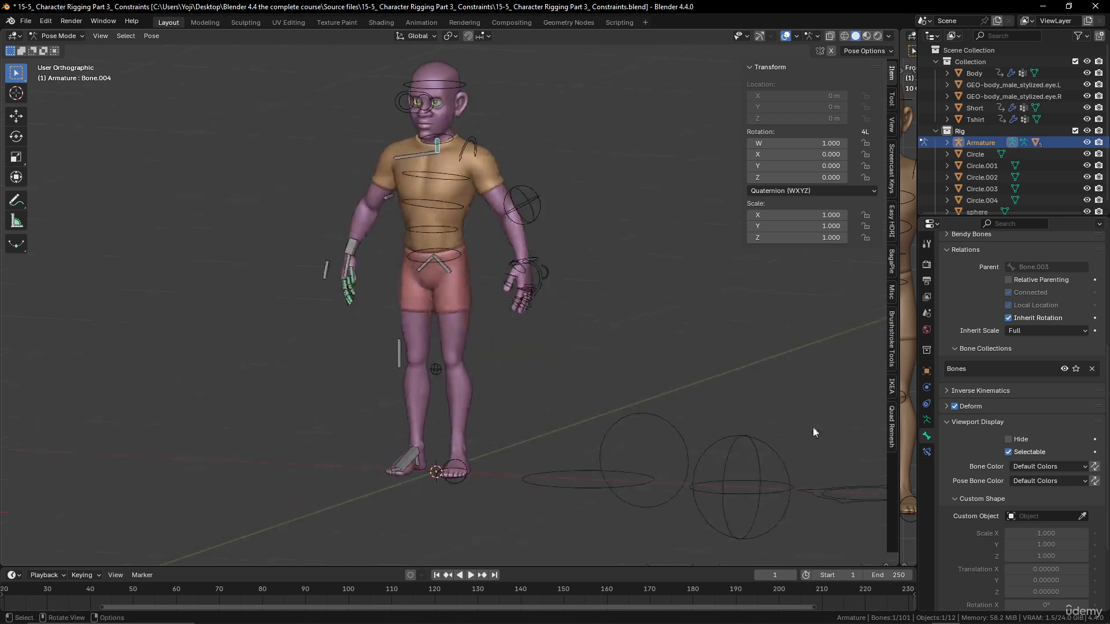
{"action": "left_click", "coordinate": [1082, 516]}
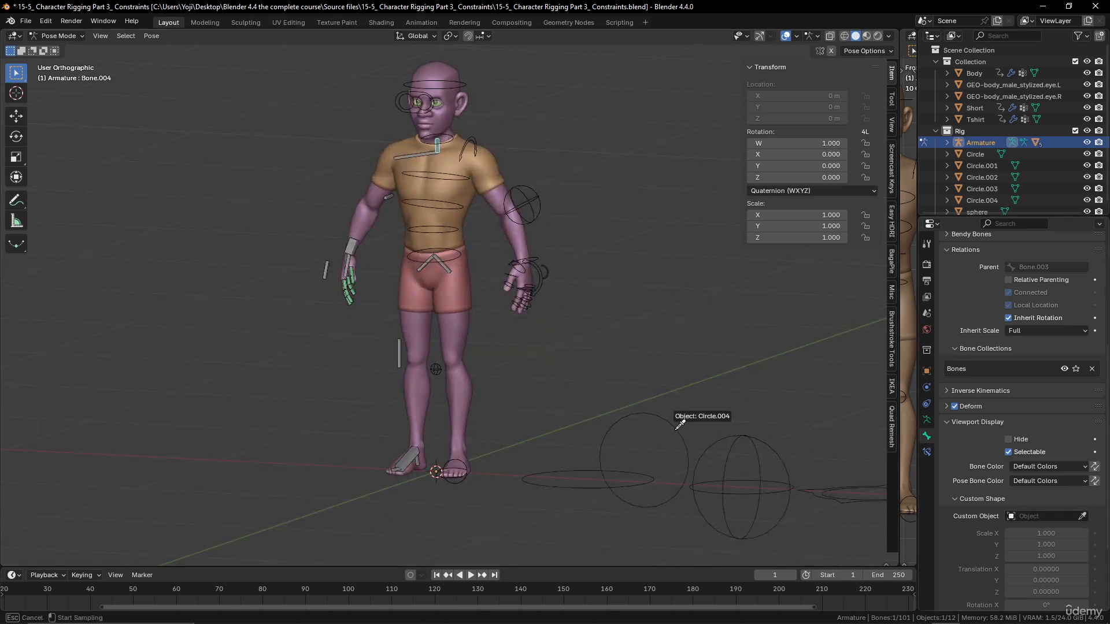
{"action": "left_click", "coordinate": [679, 426]}
{"action": "left_click_drag", "start_coordinate": [1048, 533], "coordinate": [1048, 556]}
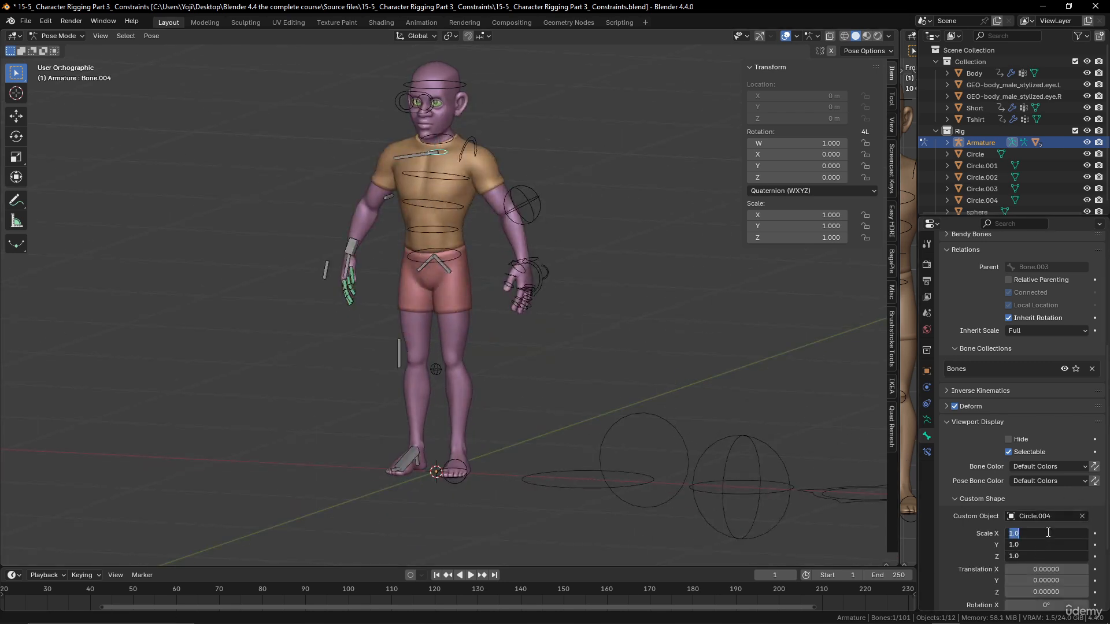
{"action": "key", "text": "Return"}
{"action": "middle_click_drag", "start_coordinate": [504, 276], "coordinate": [550, 283]}
{"action": "scroll", "coordinate": [580, 339], "scroll_direction": "up", "scroll_amount": 2}
{"action": "middle_click_drag", "start_coordinate": [595, 363], "coordinate": [590, 366]}
{"action": "scroll", "coordinate": [590, 367], "scroll_direction": "down", "scroll_amount": 4}
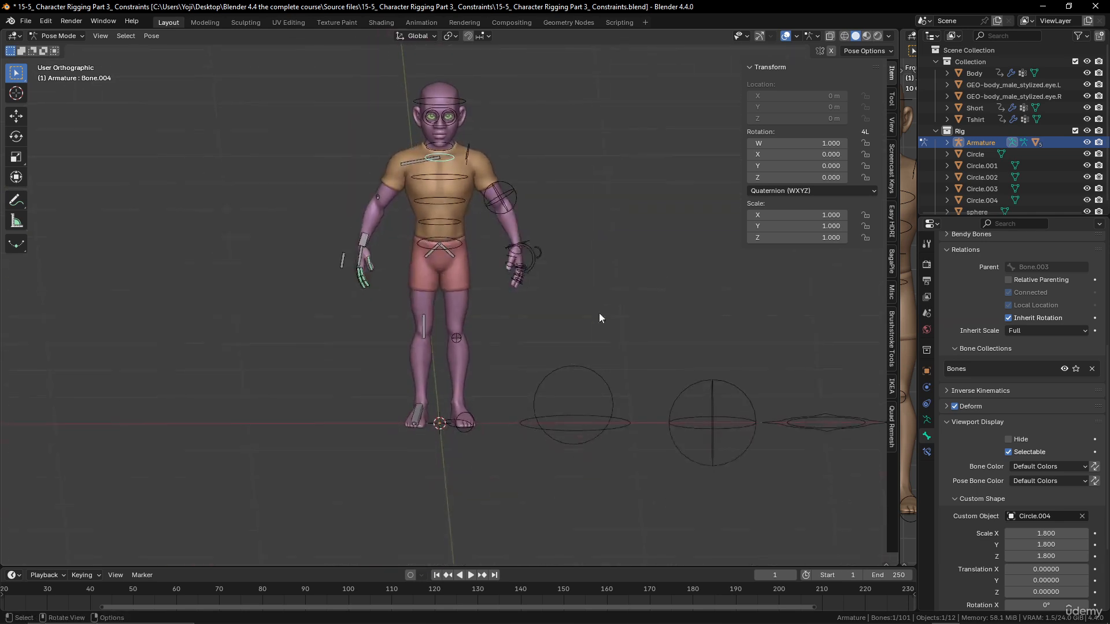
{"action": "scroll", "coordinate": [671, 341], "scroll_direction": "up", "scroll_amount": 3}
{"action": "middle_click_drag", "start_coordinate": [608, 288], "coordinate": [652, 351], "text": "shift"}
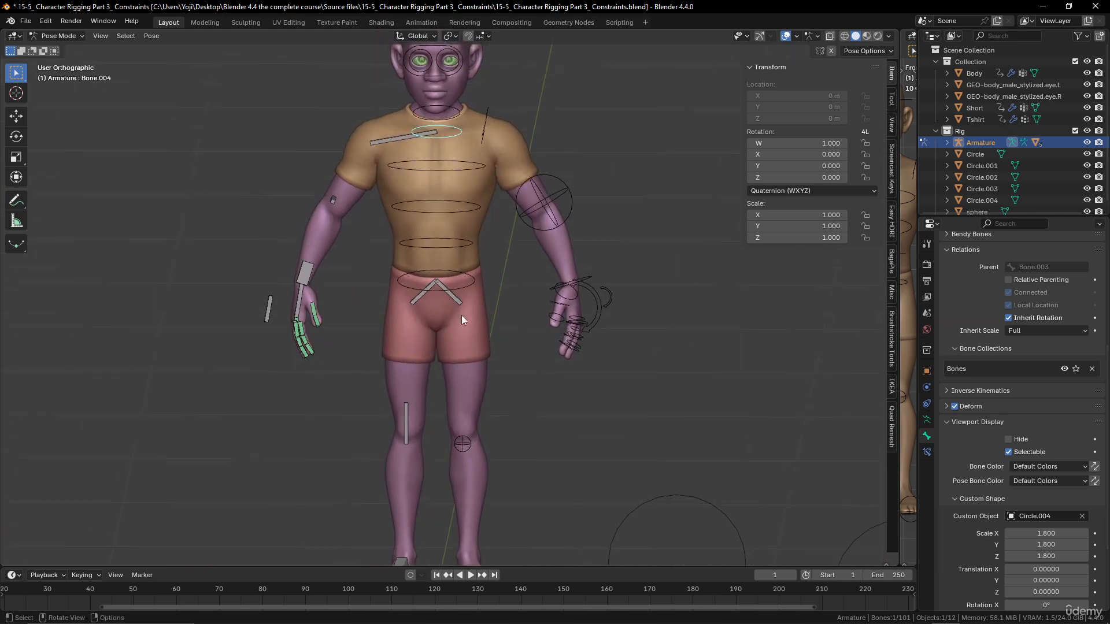
Try moving the hip control bone Bone on its own.
{"action": "left_click", "coordinate": [457, 300]}
{"action": "left_click", "coordinate": [472, 284]}
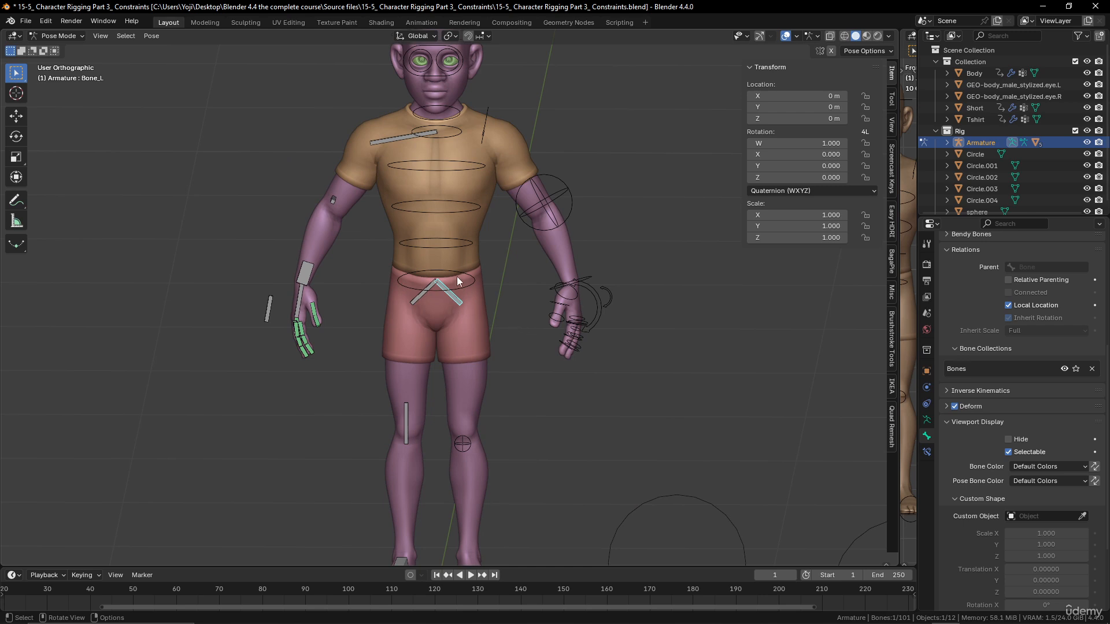
{"action": "scroll", "coordinate": [473, 286], "scroll_direction": "down", "scroll_amount": 2}
{"action": "scroll", "coordinate": [472, 286], "scroll_direction": "down", "scroll_amount": 2}
{"action": "key", "text": "g"}
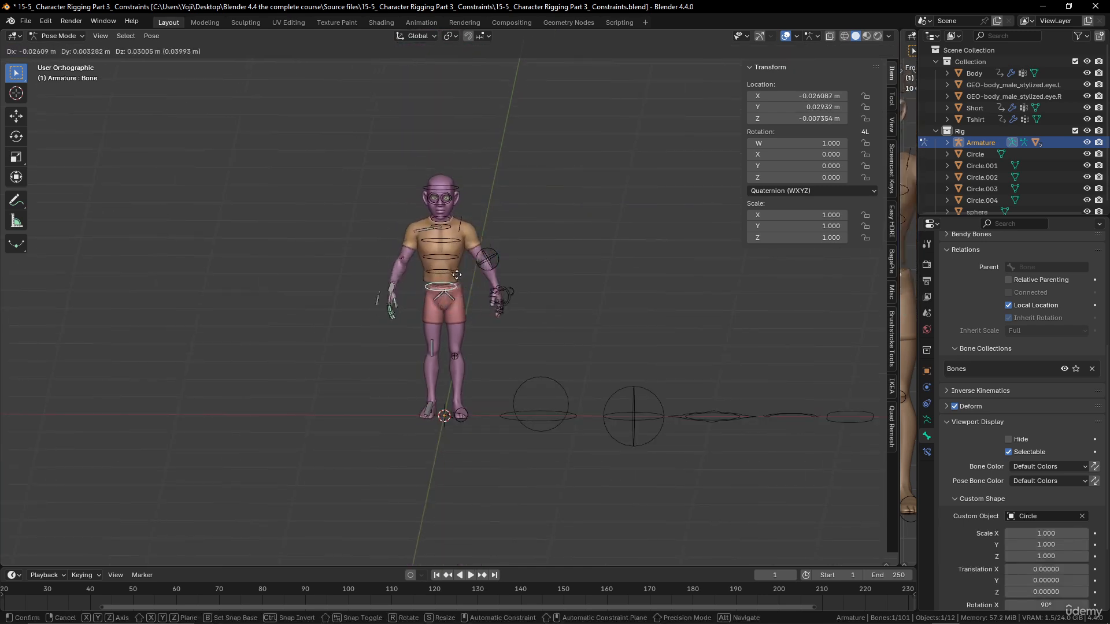
{"action": "key", "text": "Escape"}
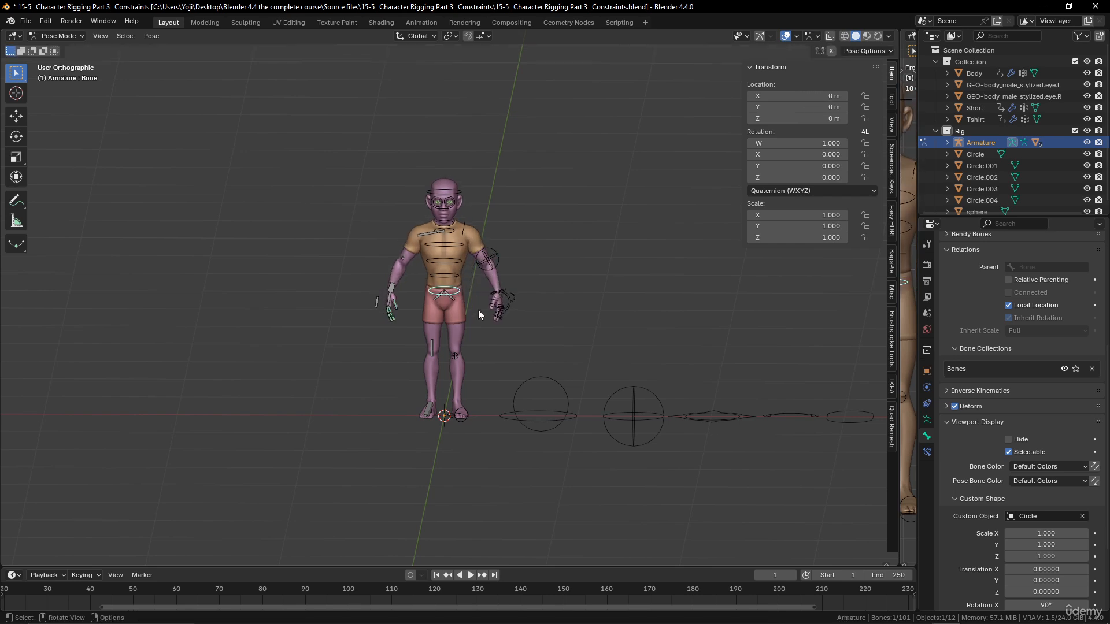
Try moving the hip control bone together with Bone_L and Bone_R, and again by itself.
{"action": "scroll", "coordinate": [471, 304], "scroll_direction": "up", "scroll_amount": 3}
{"action": "left_click", "coordinate": [456, 297], "text": "shift"}
{"action": "left_click", "coordinate": [428, 297], "text": "shift"}
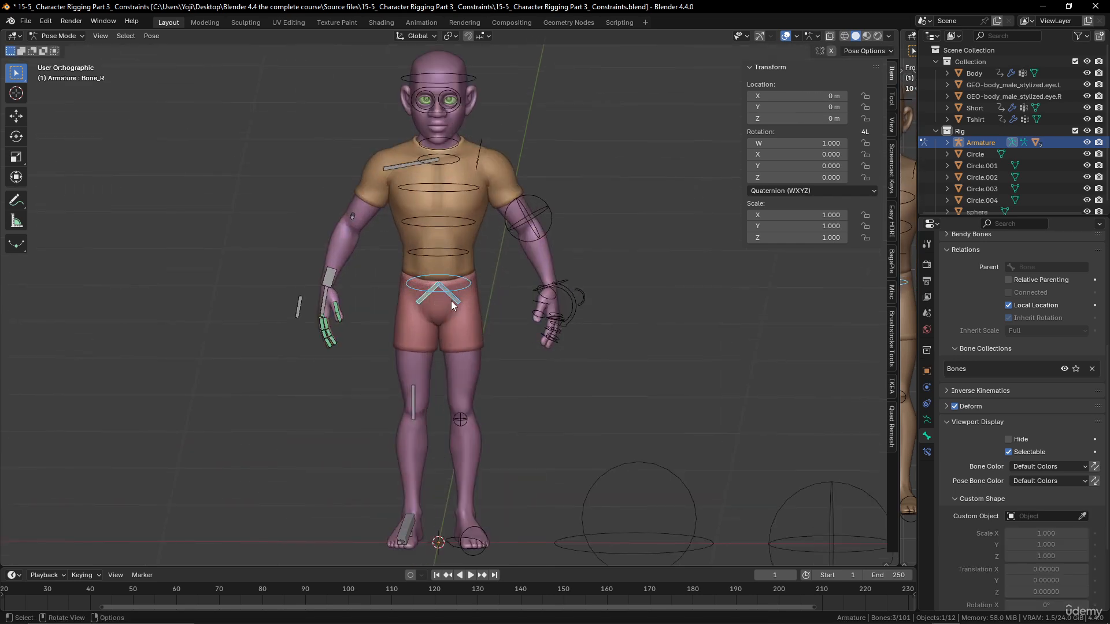
{"action": "key", "text": "g"}
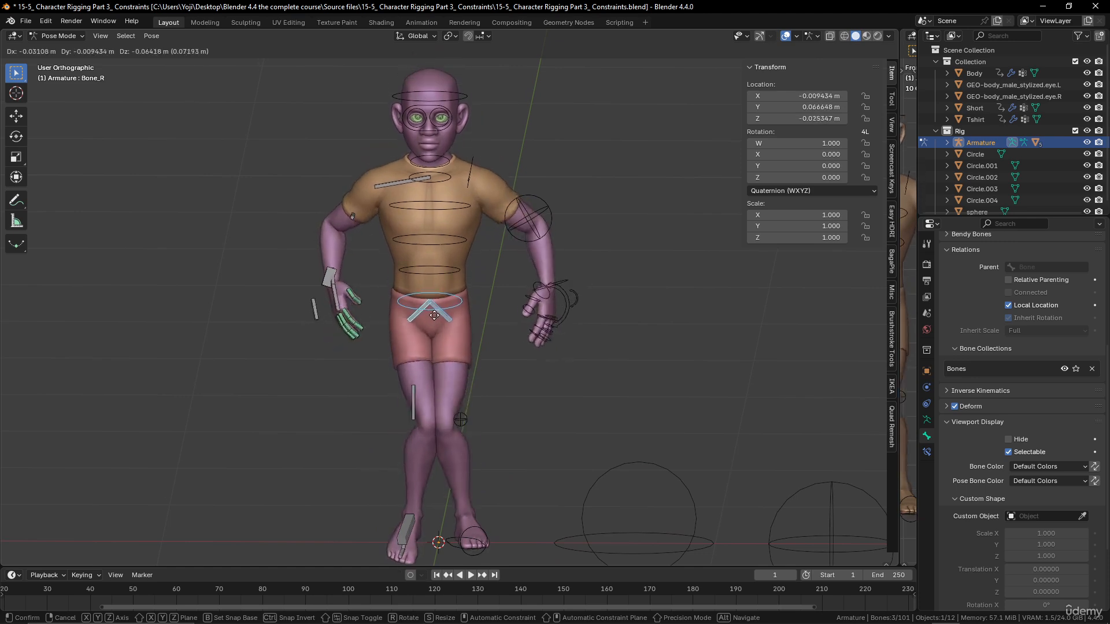
{"action": "right_click", "coordinate": [435, 327]}
{"action": "left_click", "coordinate": [461, 420]}
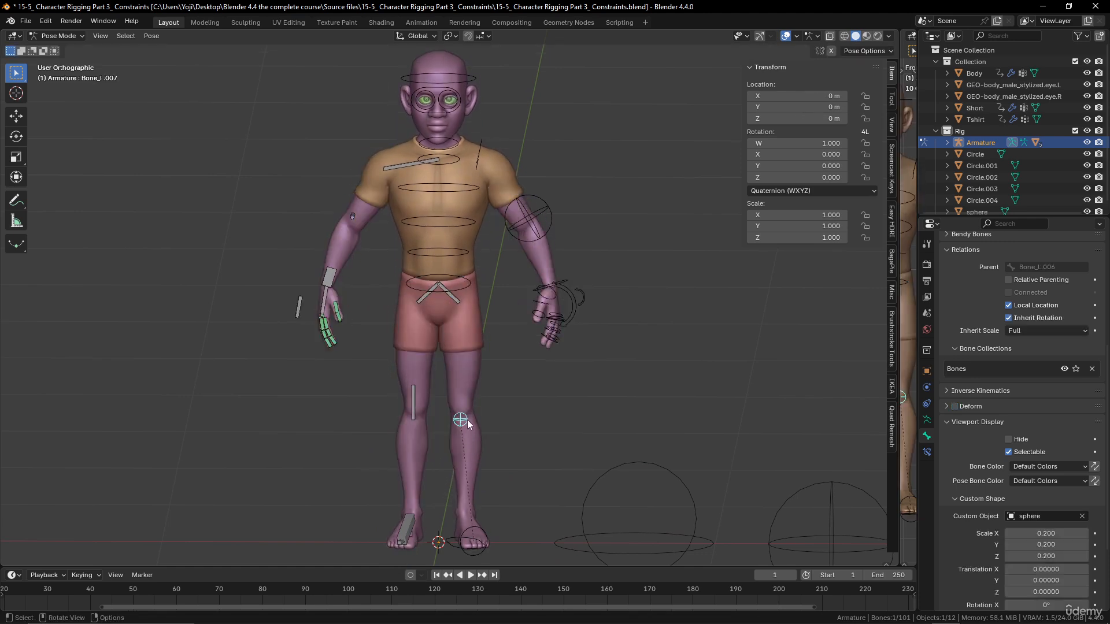
{"action": "left_click", "coordinate": [459, 289]}
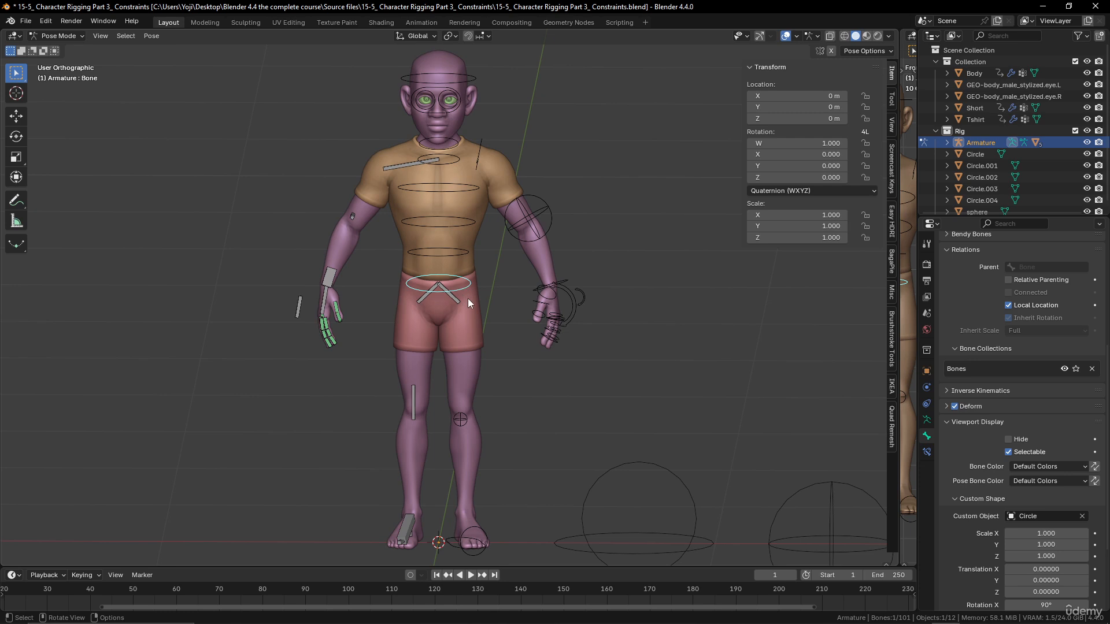
{"action": "key", "text": "g"}
{"action": "right_click", "coordinate": [460, 299]}
Lower the hip control bone together with Bone_L and Bone_R by about 0.093 m along global Z.
{"action": "left_click", "coordinate": [461, 301], "text": "shift"}
{"action": "left_click", "coordinate": [442, 300], "text": "shift"}
{"action": "key", "text": "g"}
{"action": "key", "text": "z"}
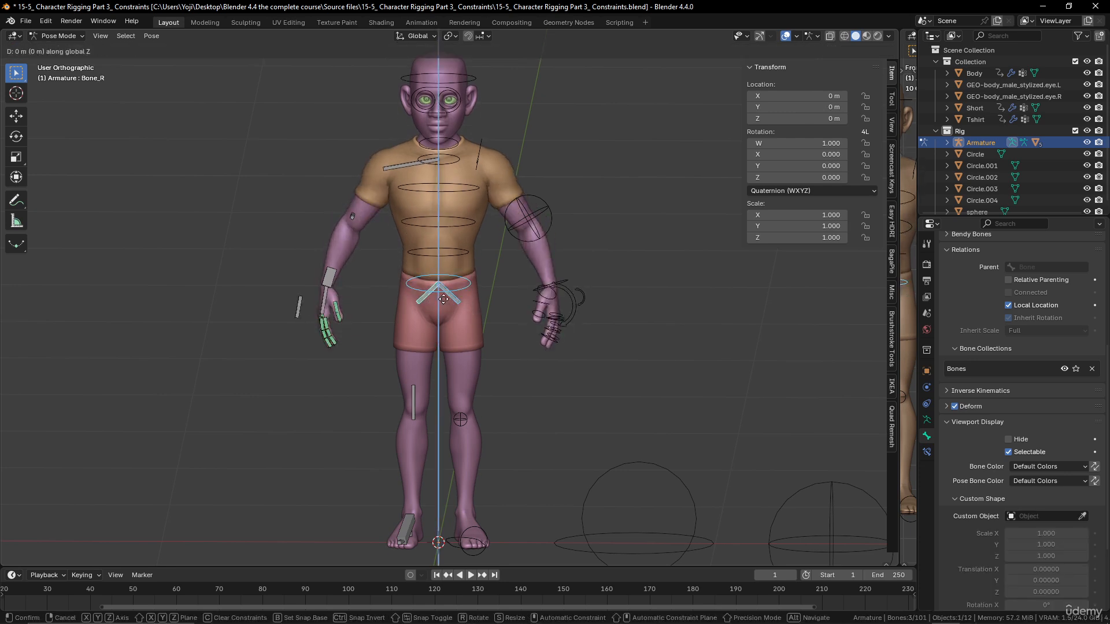
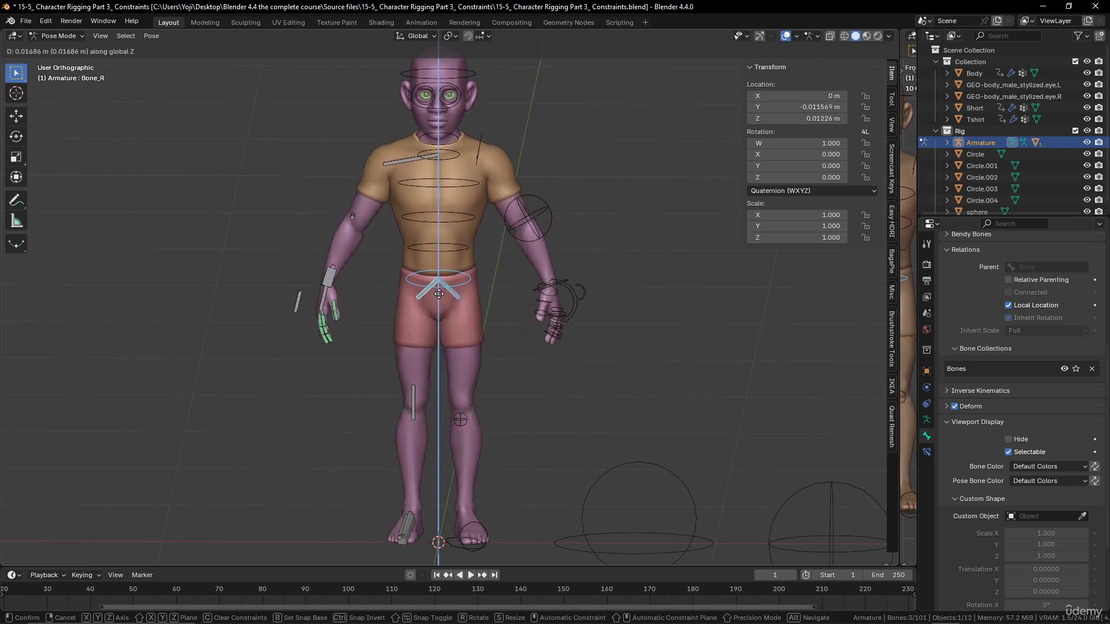
{"action": "key", "text": "Escape"}
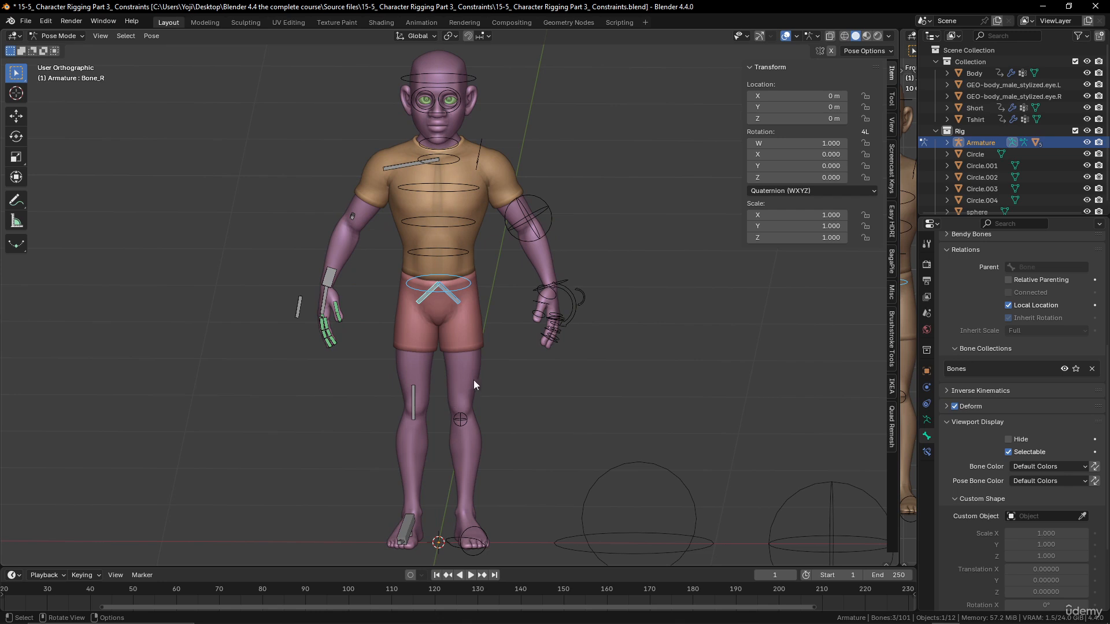
{"action": "key", "text": "g"}
{"action": "key", "text": "z"}
{"action": "left_click", "coordinate": [488, 412]}
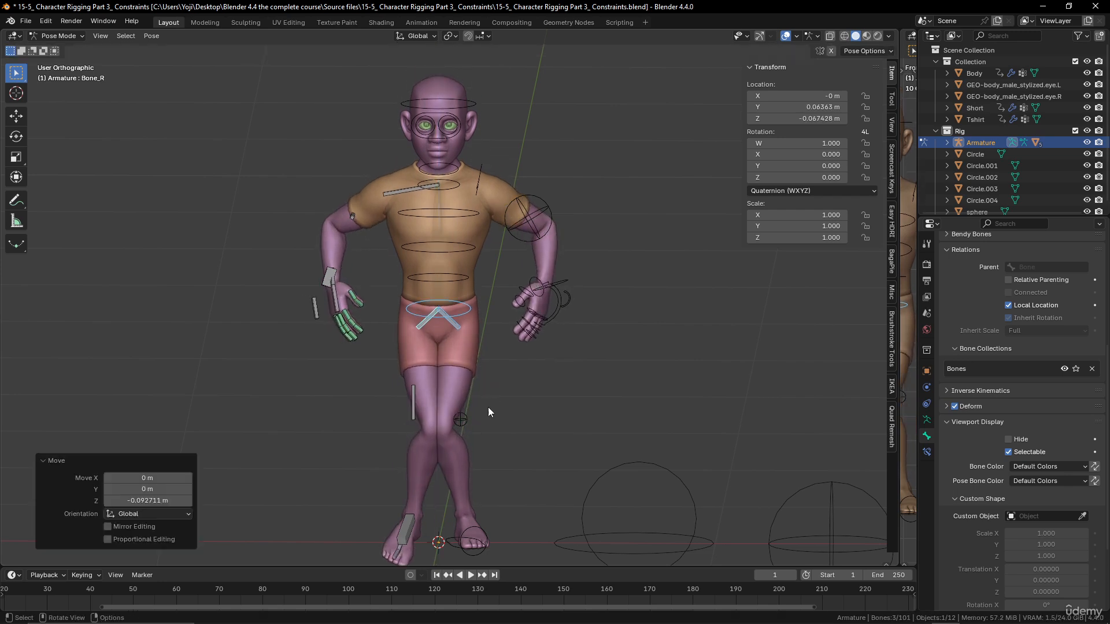
Make the armature's deformed hide bone collection visible.
{"action": "scroll", "coordinate": [511, 472], "scroll_direction": "up", "scroll_amount": 3}
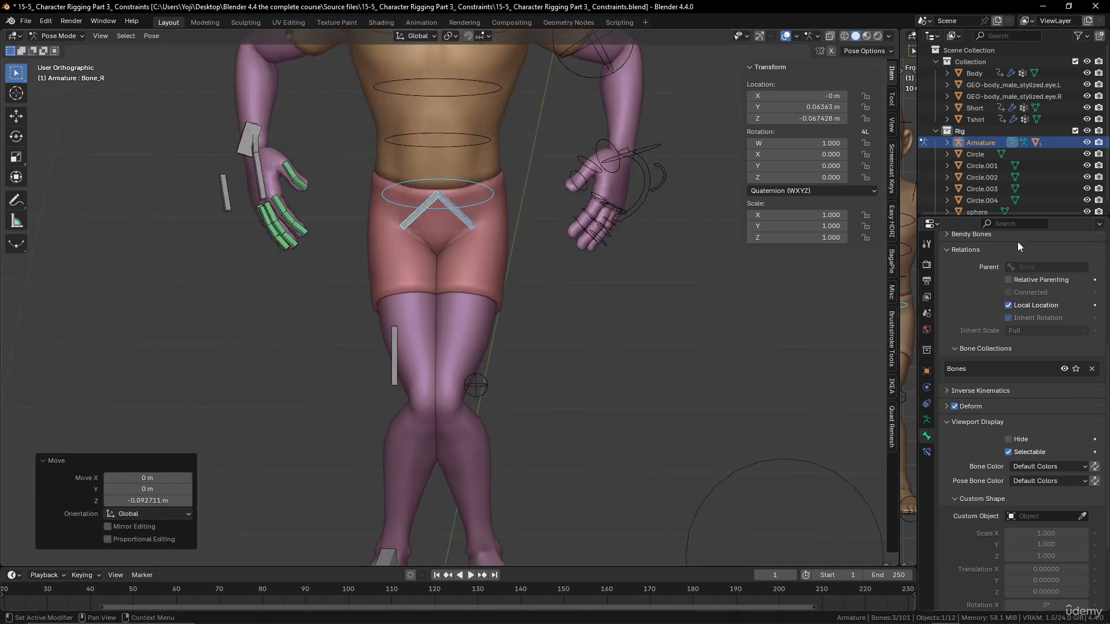
{"action": "scroll", "coordinate": [1018, 246], "scroll_direction": "up", "scroll_amount": 4}
{"action": "left_click", "coordinate": [926, 420]}
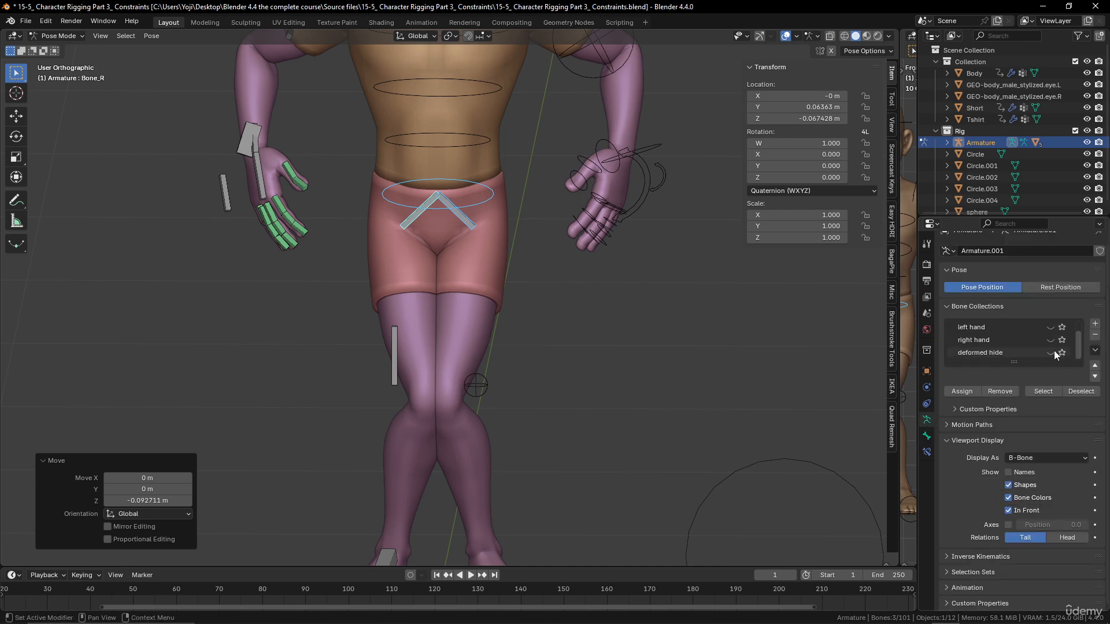
{"action": "left_click", "coordinate": [1051, 353]}
Set the IK constraint's pole angle on the left shin bone Bone_L.002 to -22.6°.
{"action": "scroll", "coordinate": [639, 382], "scroll_direction": "down", "scroll_amount": 2}
{"action": "left_click", "coordinate": [460, 373]}
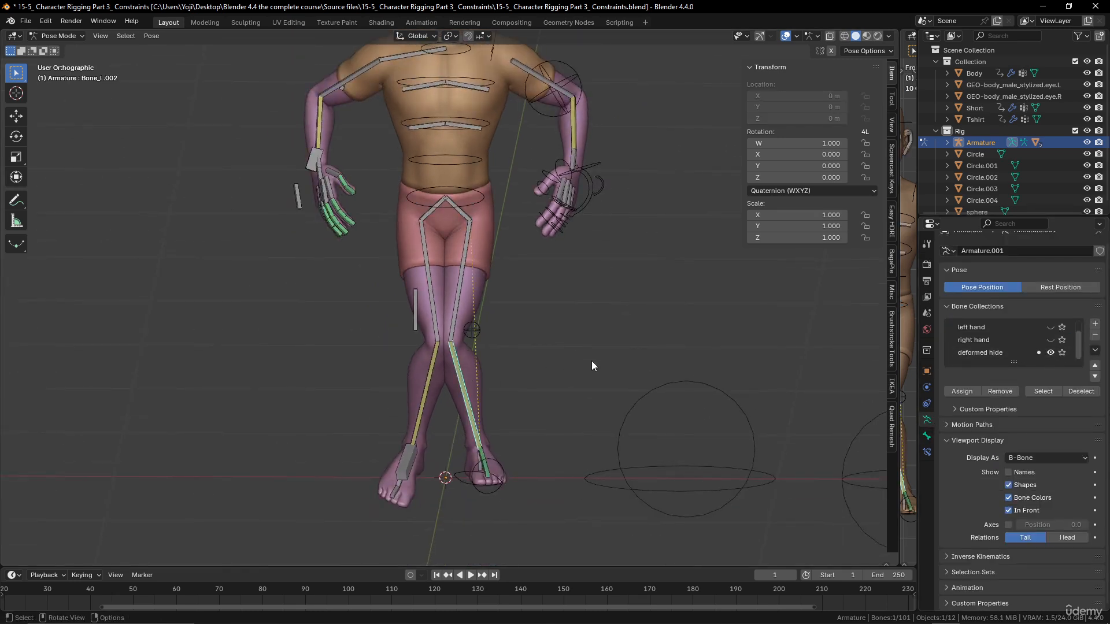
{"action": "left_click", "coordinate": [927, 436]}
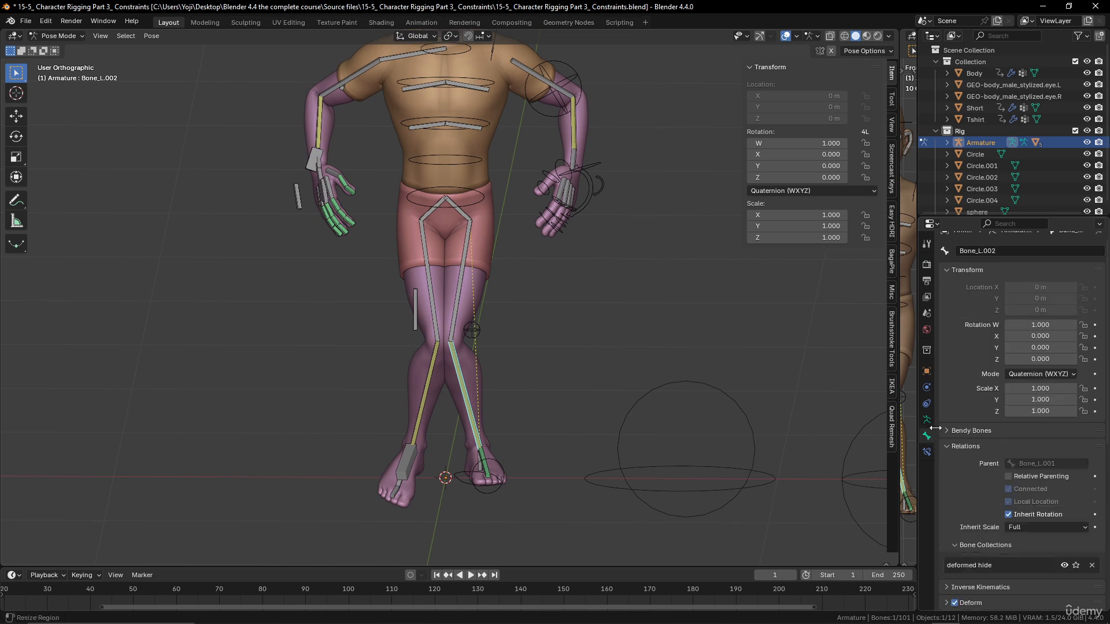
{"action": "left_click", "coordinate": [927, 451]}
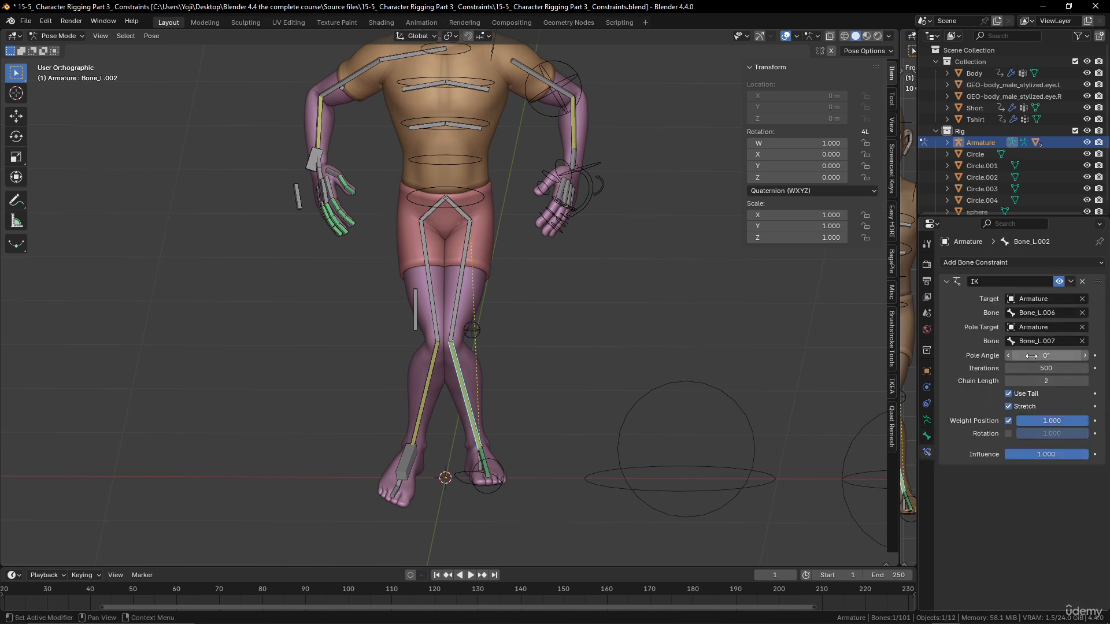
{"action": "left_click_drag", "start_coordinate": [1031, 355], "coordinate": [1020, 356]}
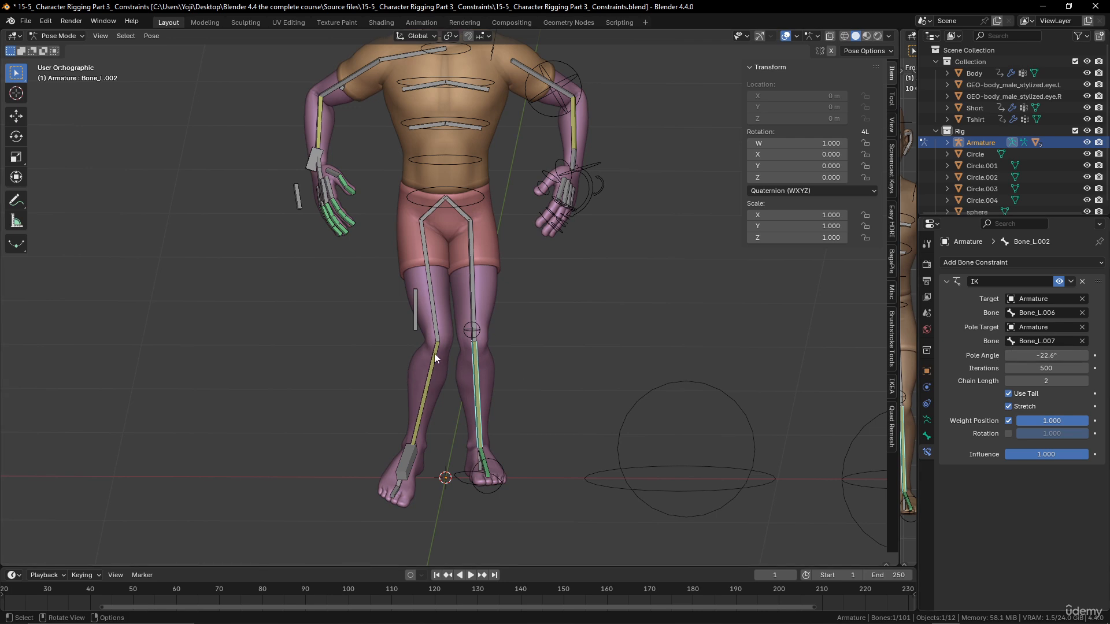
{"action": "left_click", "coordinate": [1026, 355]}
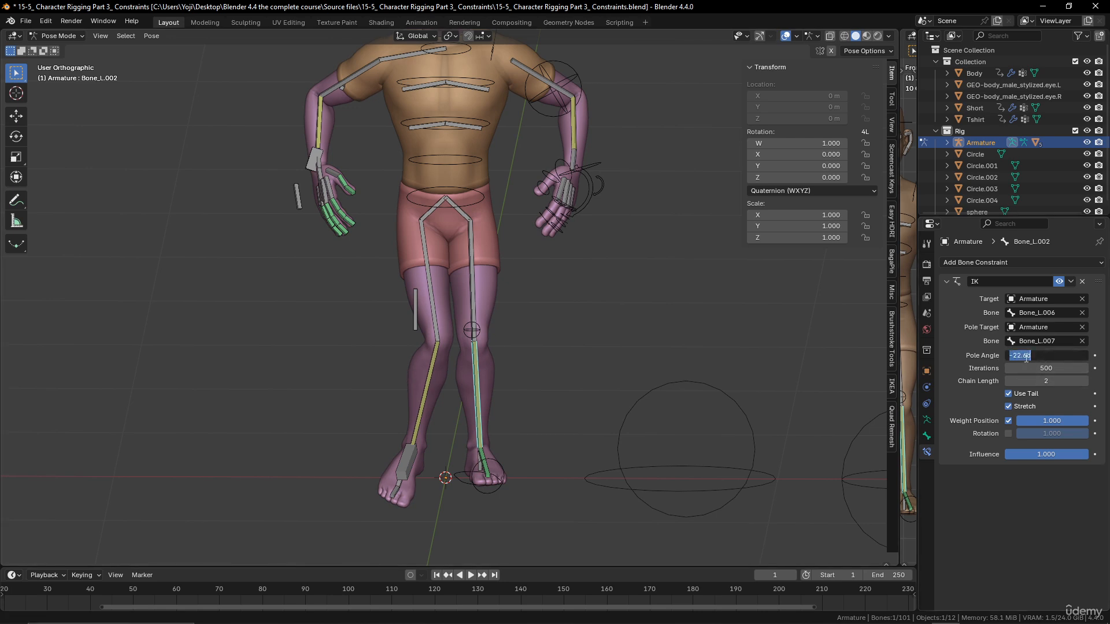
{"action": "left_click", "coordinate": [1041, 356]}
{"action": "key", "text": "Return"}
Set the IK constraint's pole angle on the right shin bone Bone_R.002 to -157.6°.
{"action": "left_click", "coordinate": [433, 324]}
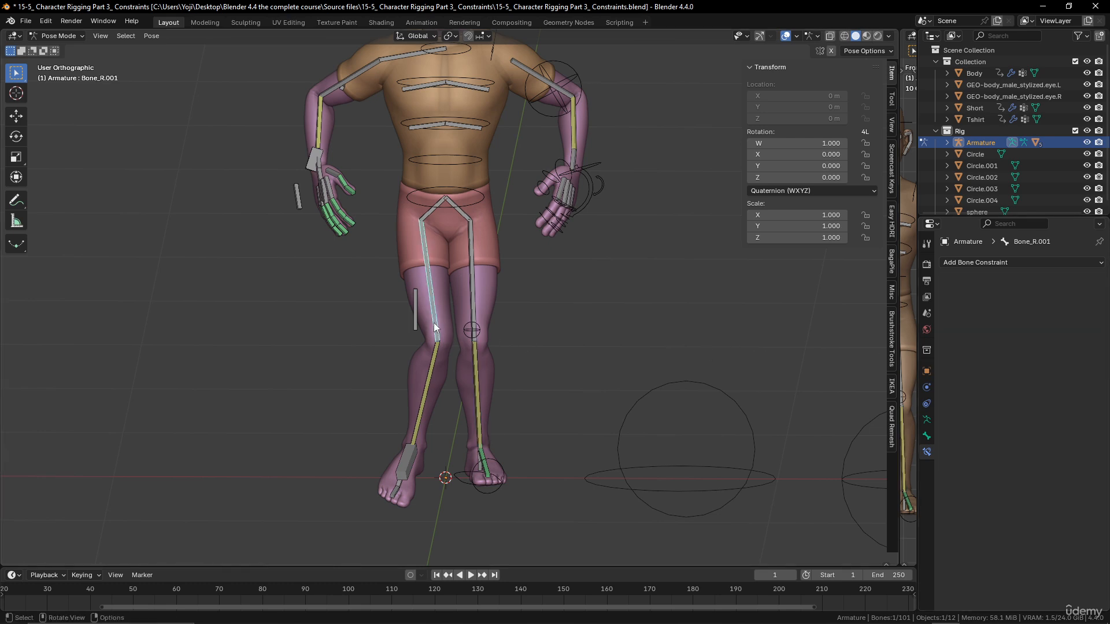
{"action": "left_click", "coordinate": [435, 355]}
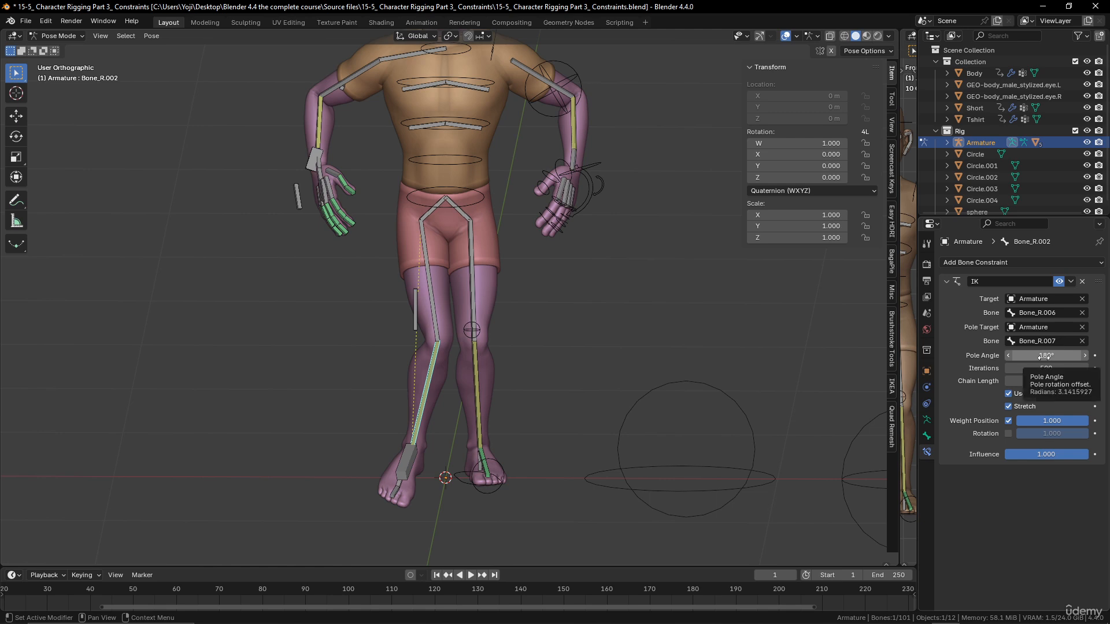
{"action": "left_click", "coordinate": [1040, 355]}
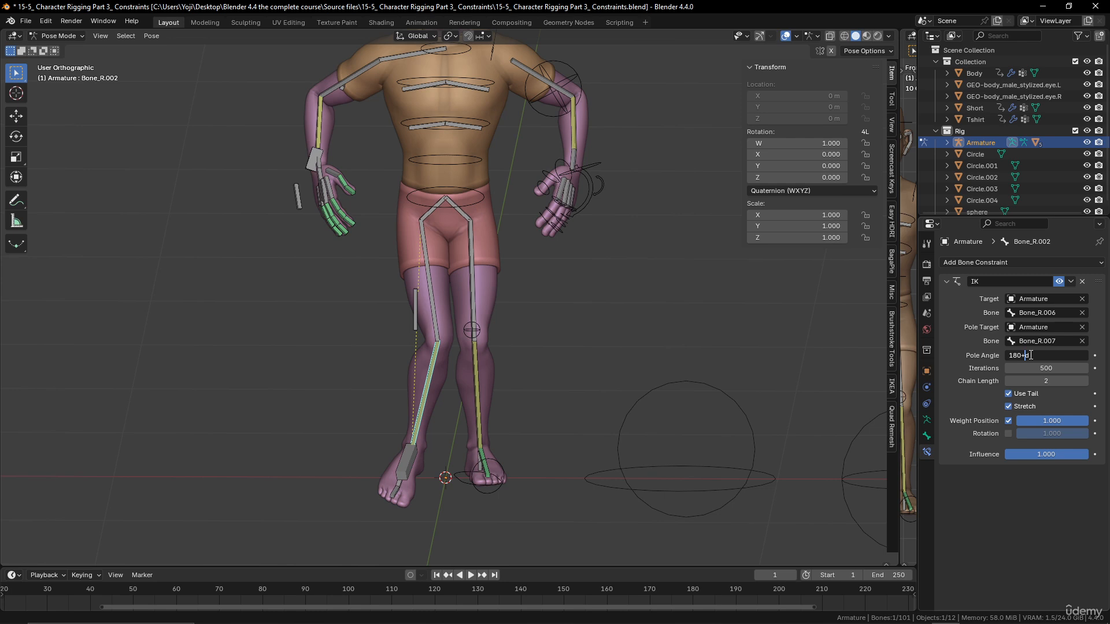
{"action": "key", "text": "Escape"}
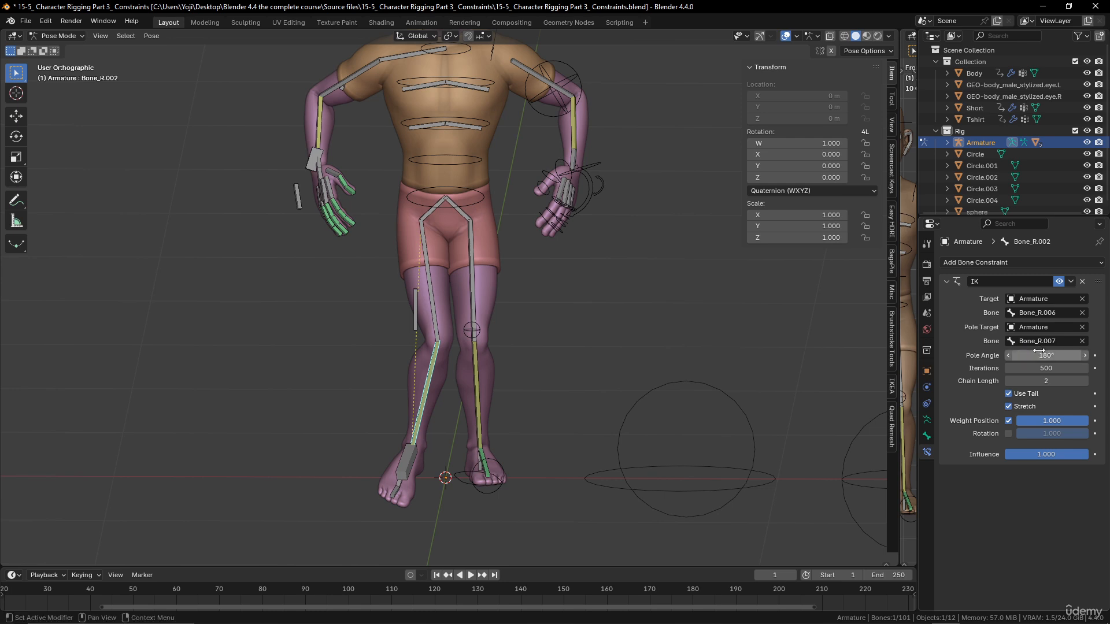
{"action": "left_click_drag", "start_coordinate": [1044, 356], "coordinate": [992, 355]}
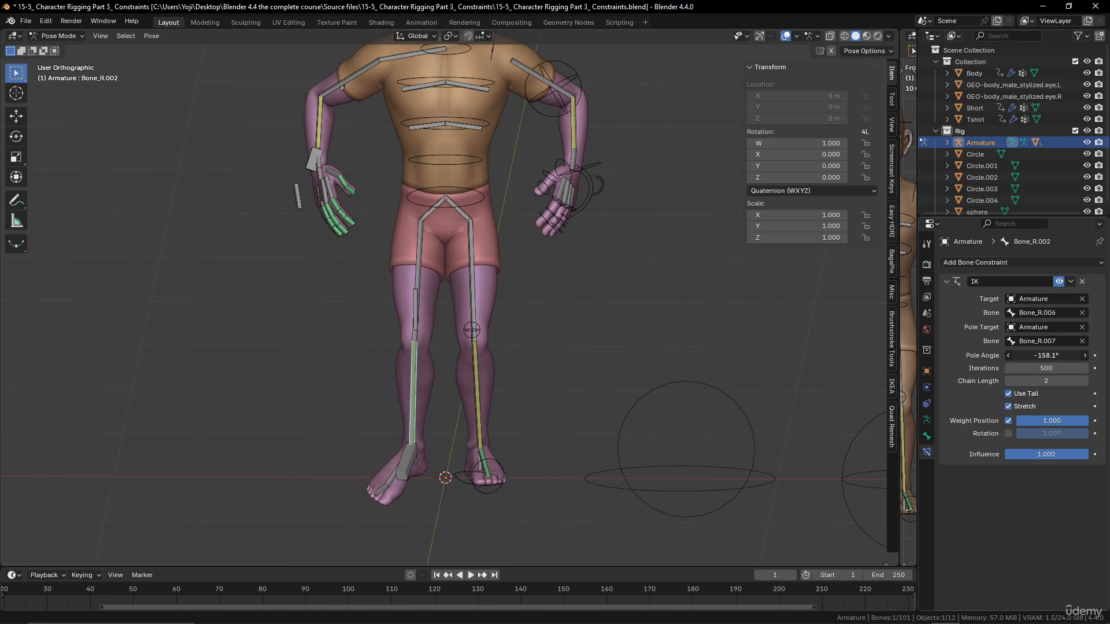
{"action": "left_click_drag", "start_coordinate": [992, 355], "coordinate": [993, 356]}
Add a Copy Rotation constraint to the right foot bone Bone_R.003 with Bone_R.006 as its target.
{"action": "scroll", "coordinate": [450, 425], "scroll_direction": "down", "scroll_amount": 4}
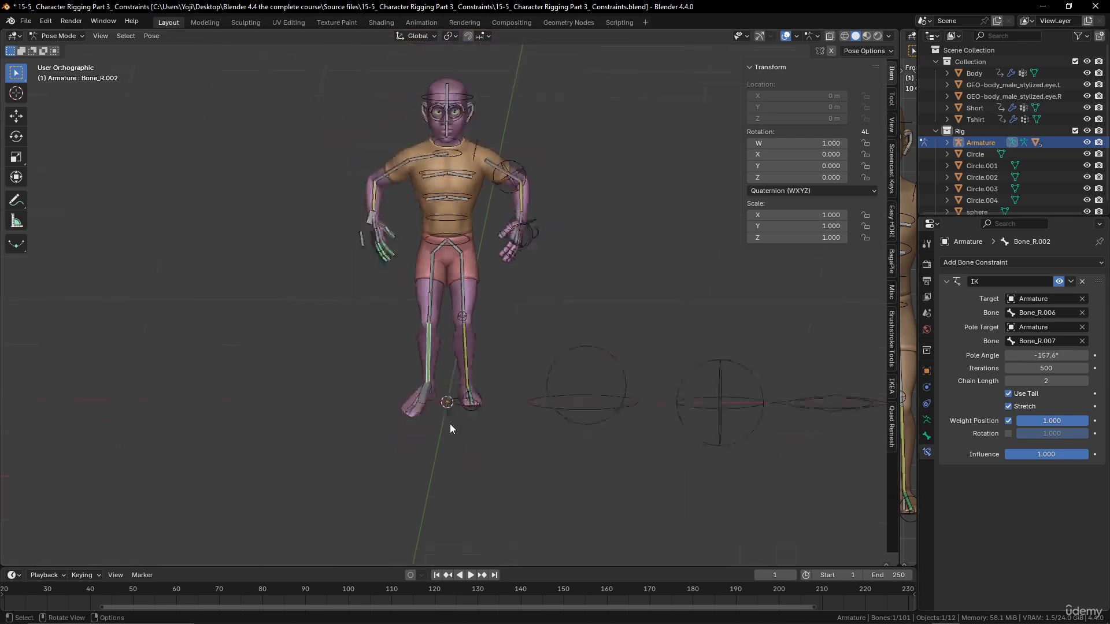
{"action": "scroll", "coordinate": [456, 436], "scroll_direction": "up", "scroll_amount": 7}
{"action": "middle_click_drag", "start_coordinate": [457, 436], "coordinate": [459, 351]}
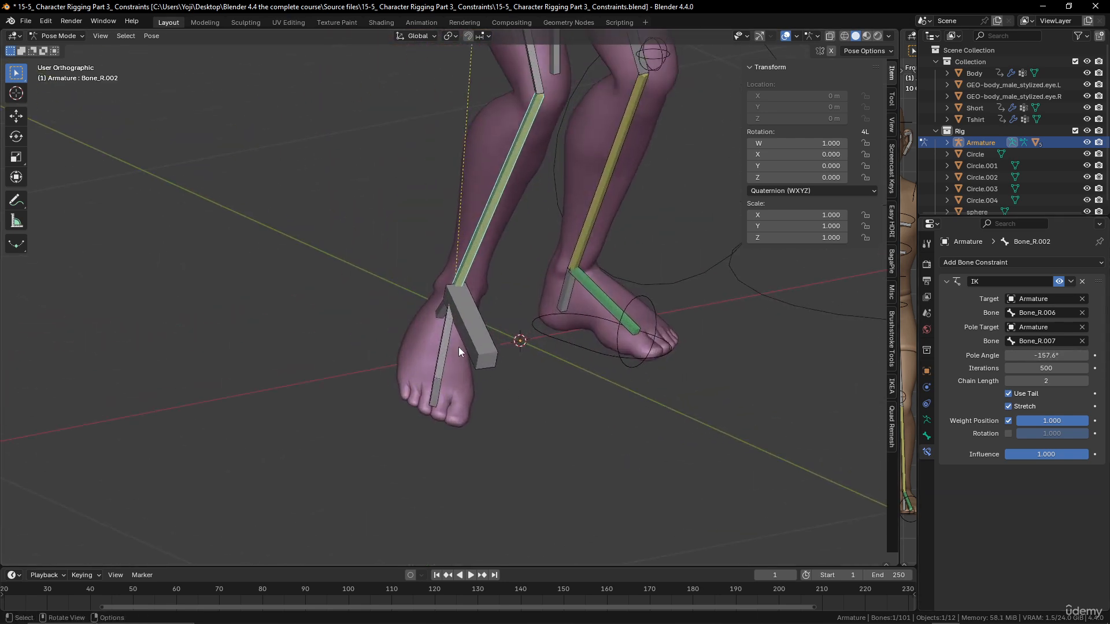
{"action": "left_click", "coordinate": [444, 338]}
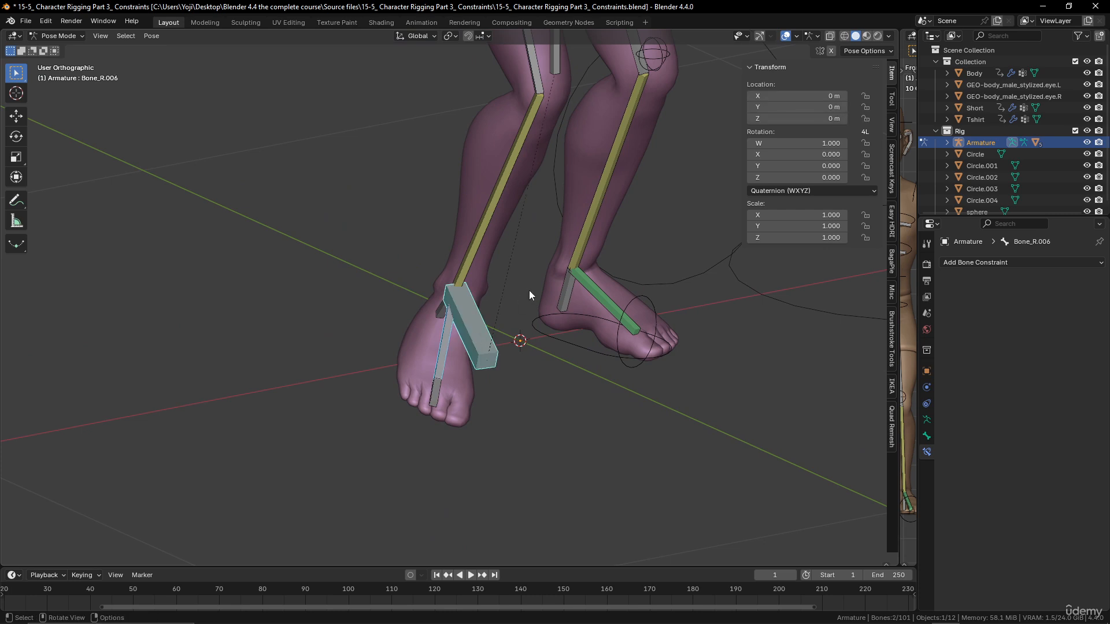
{"action": "left_click", "coordinate": [444, 341], "text": "shift"}
{"action": "key", "text": "ctrl+shift+c"}
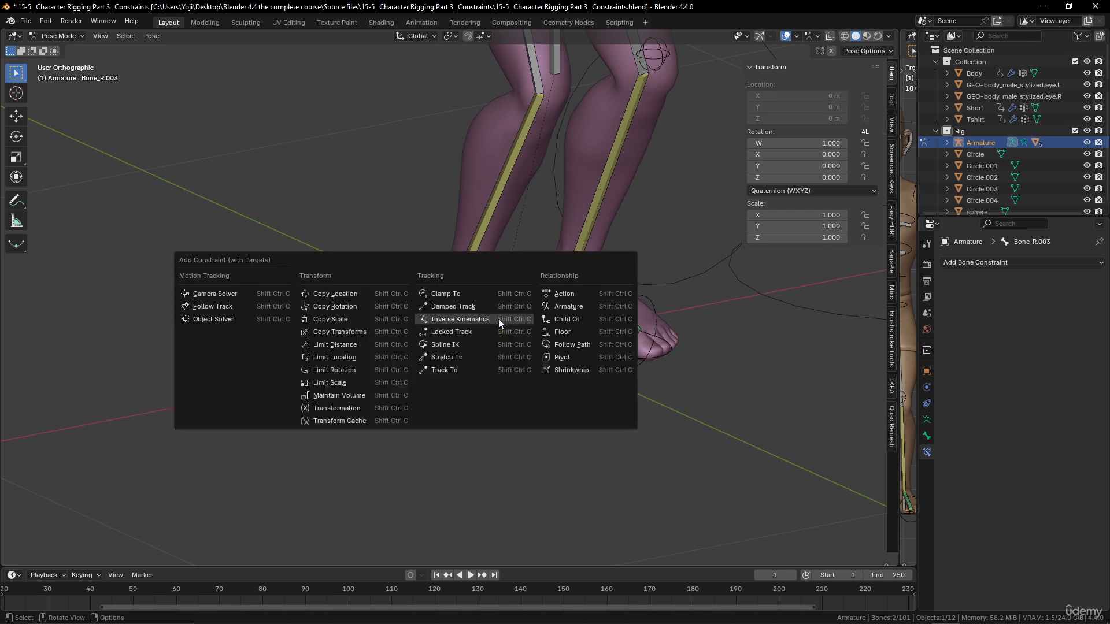
{"action": "left_click", "coordinate": [340, 306]}
{"action": "middle_click_drag", "start_coordinate": [340, 310], "coordinate": [595, 373]}
{"action": "scroll", "coordinate": [595, 379], "scroll_direction": "up", "scroll_amount": 5}
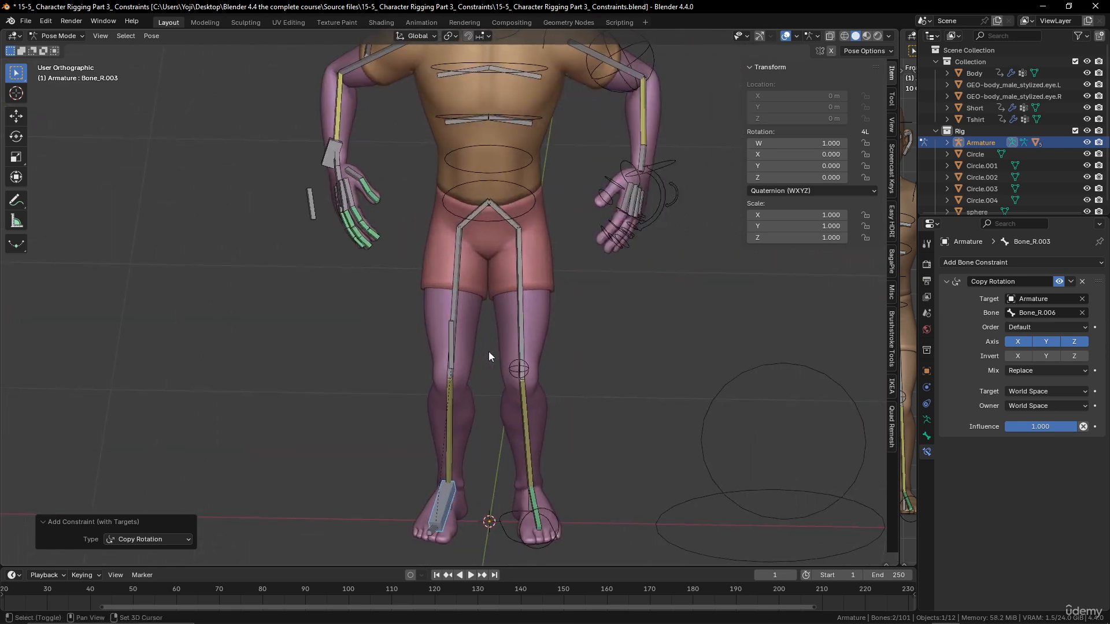
Test moving the hip control Bone on its own and together with the pelvis bones Bone_L and Bone_R.
{"action": "left_click", "coordinate": [533, 207]}
{"action": "scroll", "coordinate": [538, 210], "scroll_direction": "down", "scroll_amount": 3}
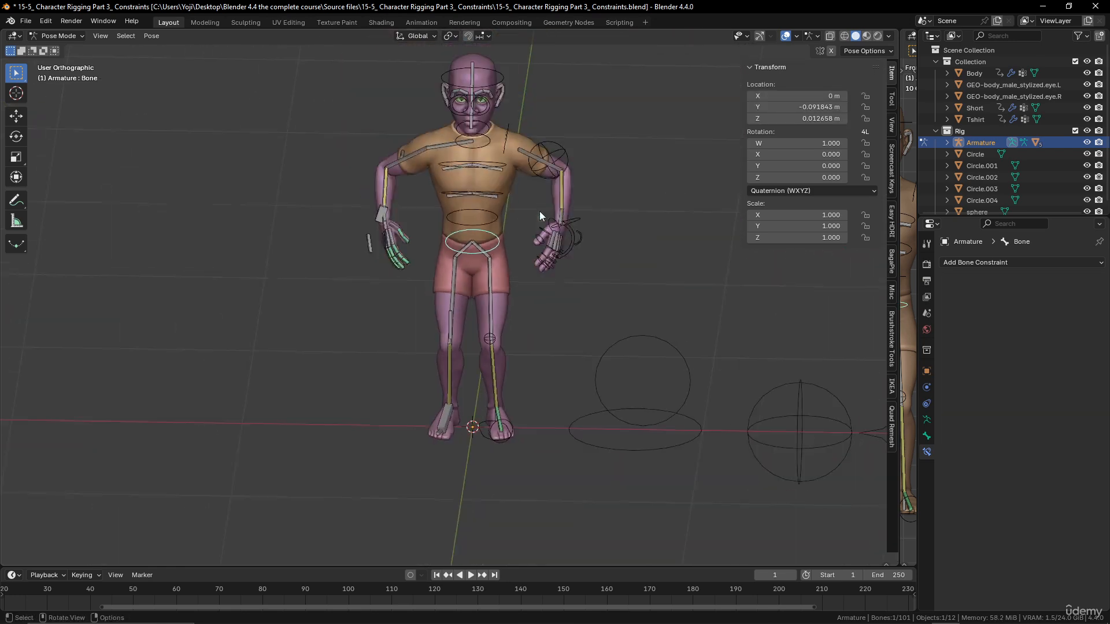
{"action": "key", "text": "g"}
{"action": "right_click", "coordinate": [518, 234]}
{"action": "left_click", "coordinate": [484, 249], "text": "shift"}
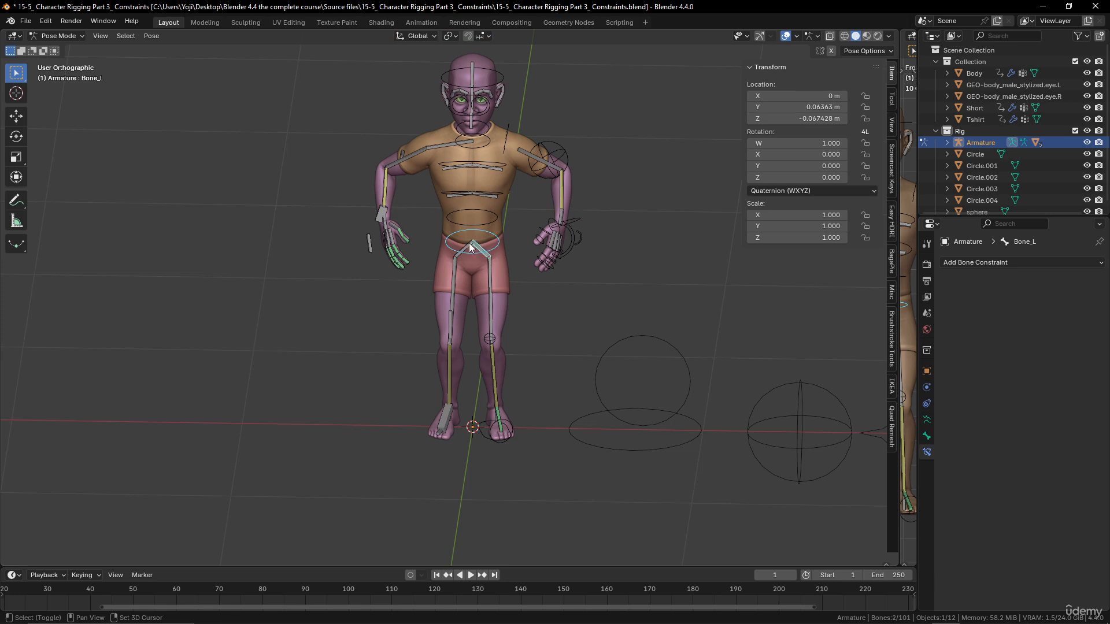
{"action": "key", "text": "g"}
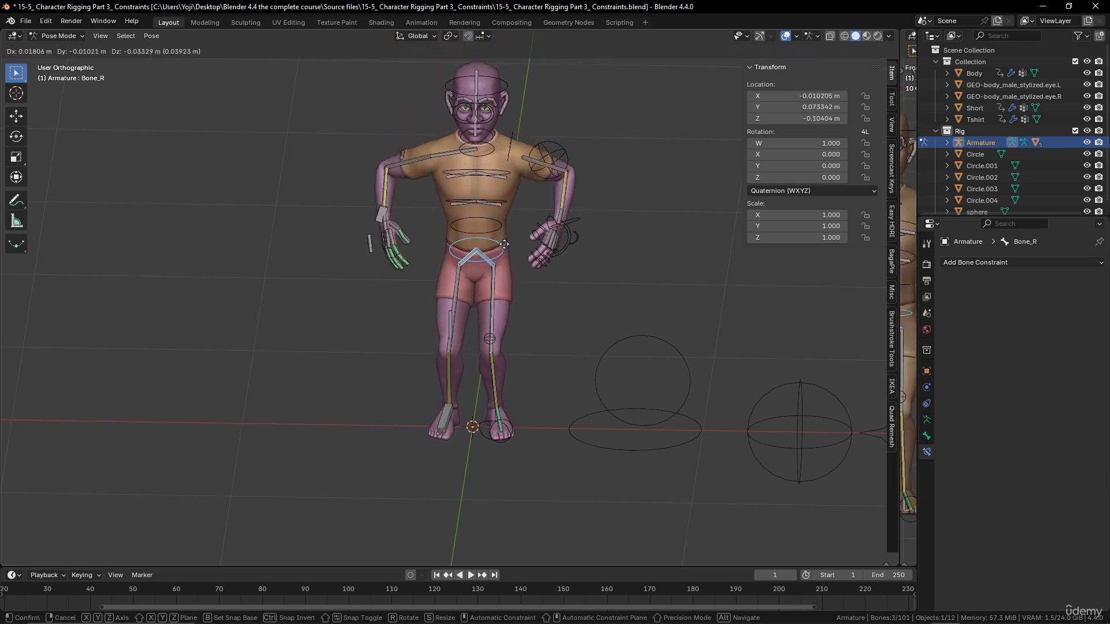
{"action": "left_click", "coordinate": [504, 235]}
Parent the pelvis bones Bone_L and Bone_R to the hip bone Bone in Edit Mode with Keep Offset.
{"action": "scroll", "coordinate": [547, 314], "scroll_direction": "up", "scroll_amount": 4}
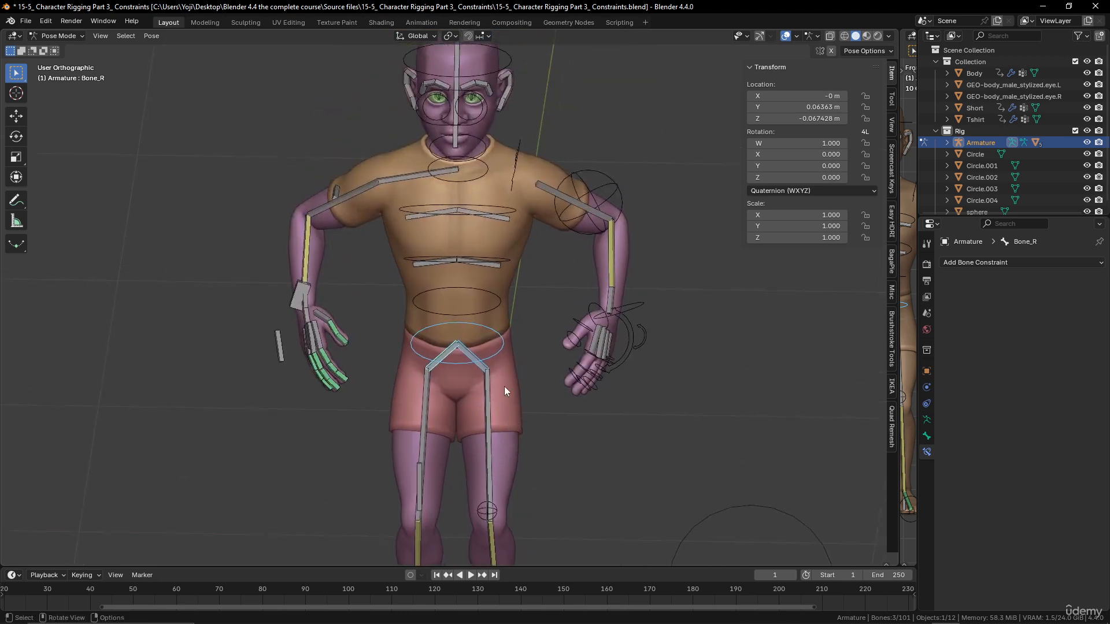
{"action": "scroll", "coordinate": [518, 363], "scroll_direction": "up", "scroll_amount": 2}
{"action": "middle_click_drag", "start_coordinate": [518, 364], "coordinate": [511, 367]}
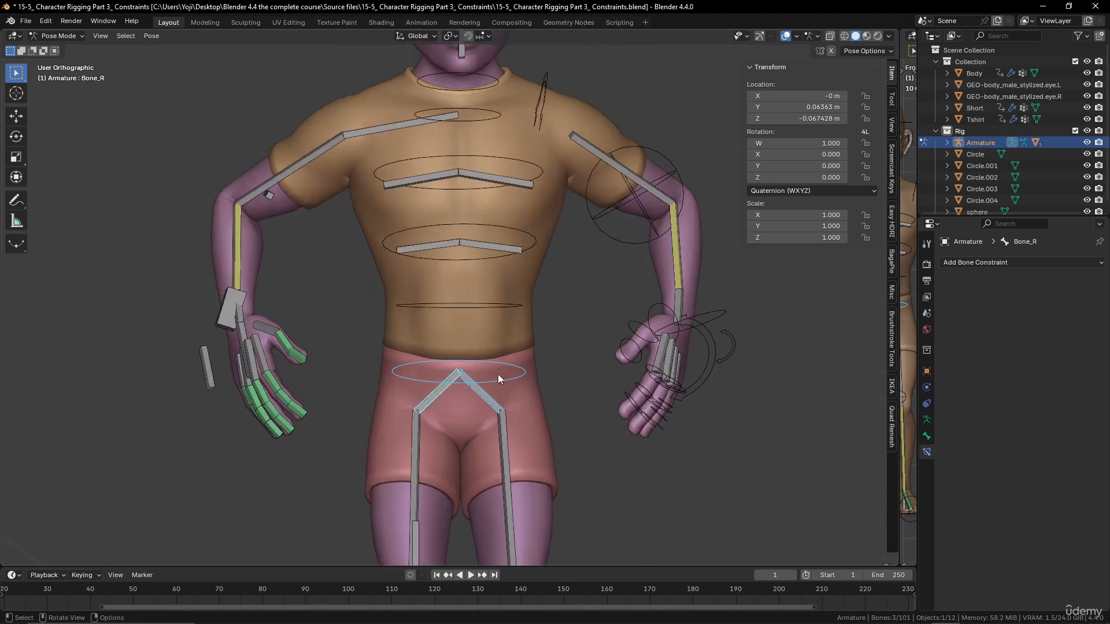
{"action": "left_click", "coordinate": [495, 402]}
{"action": "left_click", "coordinate": [431, 394], "text": "shift"}
{"action": "left_click", "coordinate": [504, 379], "text": "shift"}
{"action": "key", "text": "ctrl+p"}
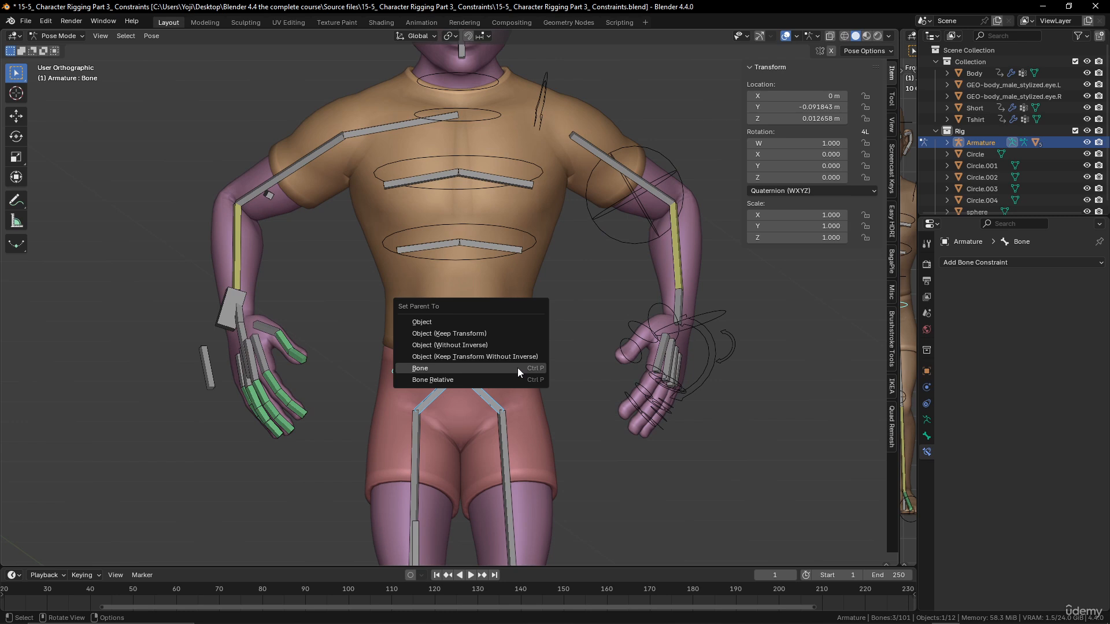
{"action": "left_click", "coordinate": [518, 368]}
{"action": "key", "text": "ctrl+Tab"}
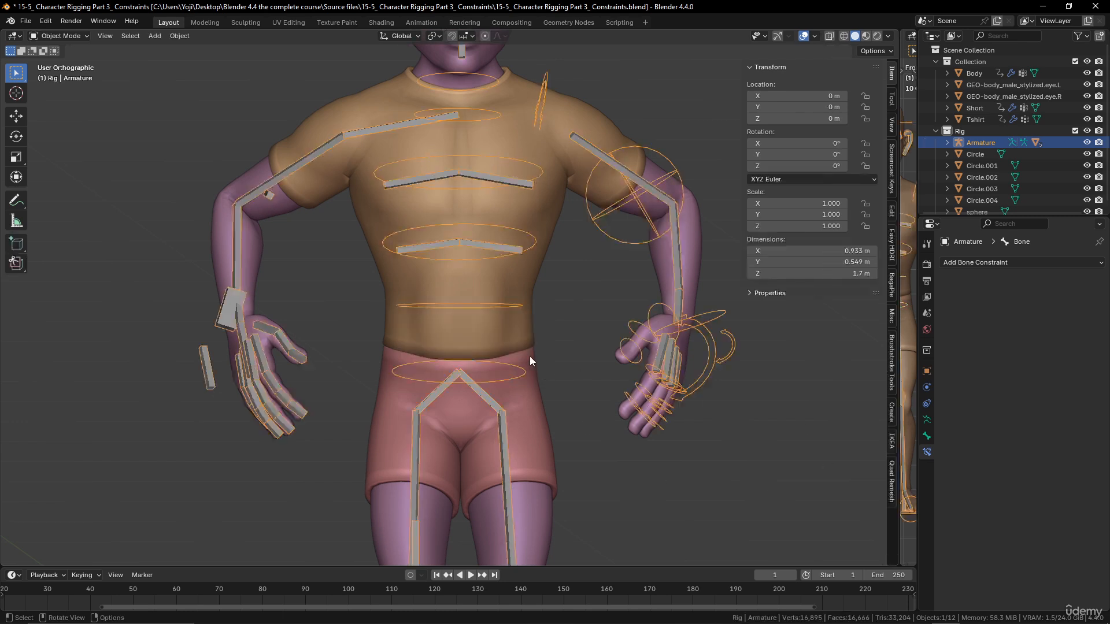
{"action": "key", "text": "Tab"}
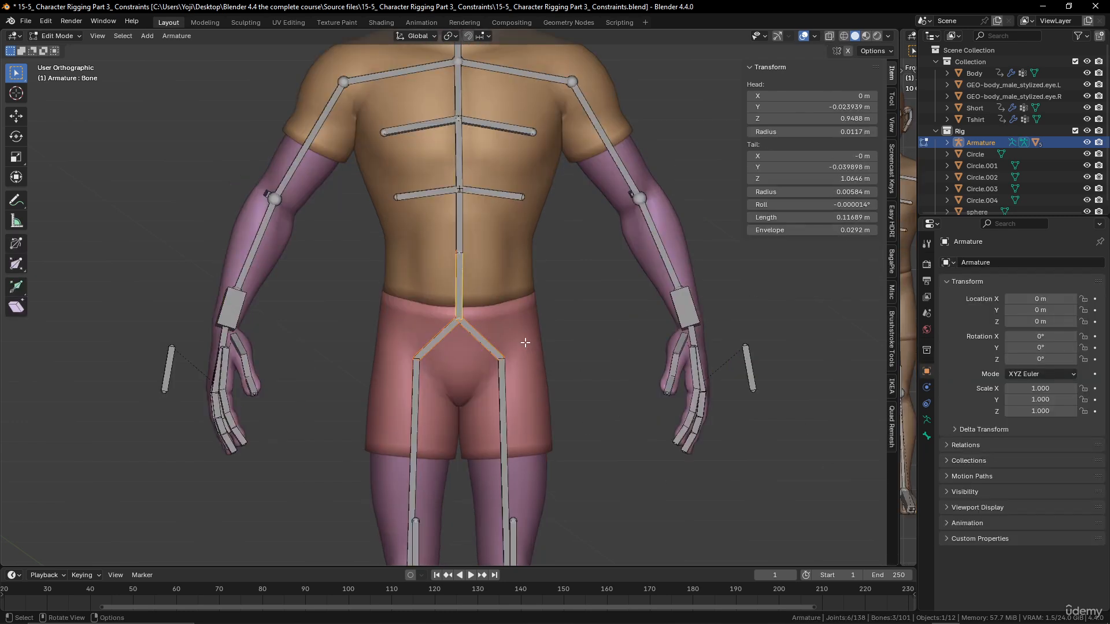
{"action": "key", "text": "ctrl+p"}
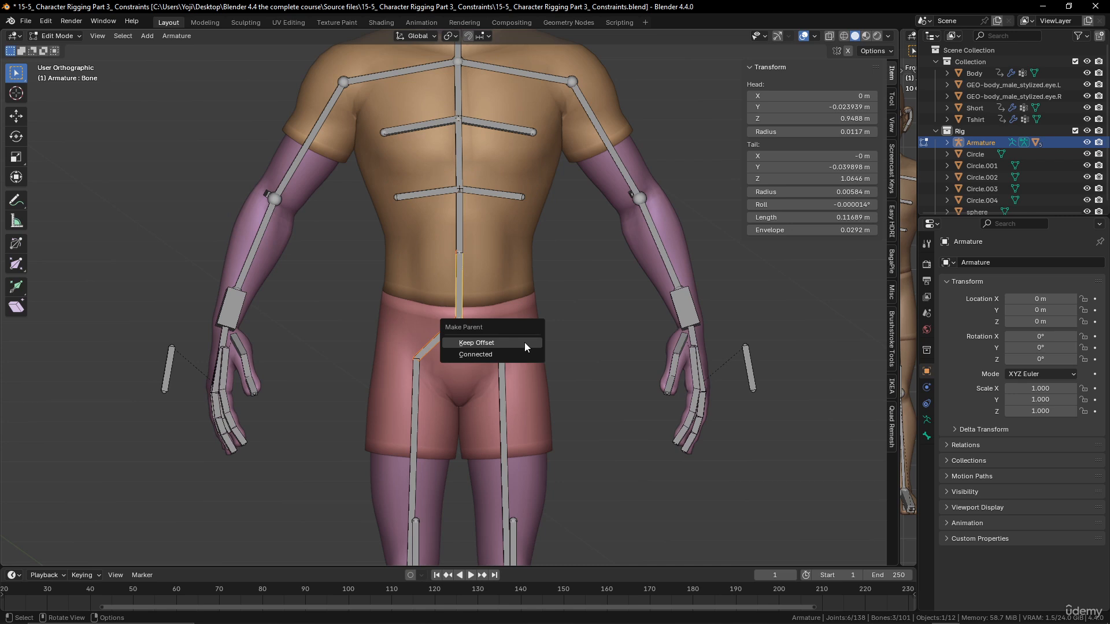
{"action": "left_click", "coordinate": [523, 342]}
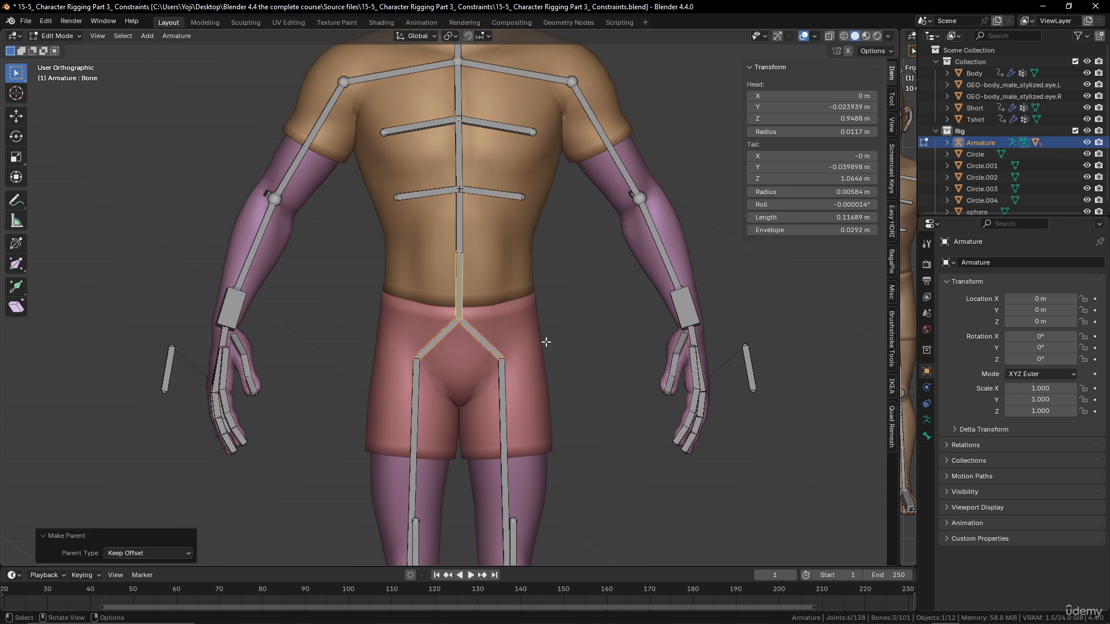
Return the armature to Pose Mode and test moving and rotating the hip control Bone.
{"action": "key", "text": "ctrl+Tab"}
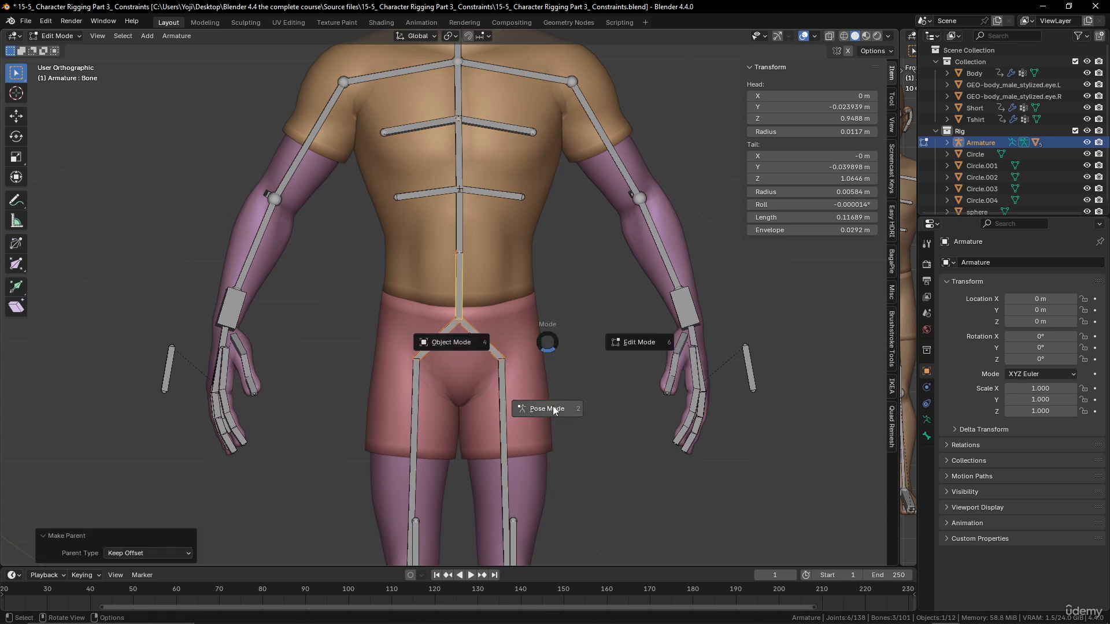
{"action": "left_click", "coordinate": [532, 405]}
{"action": "left_click", "coordinate": [495, 389]}
{"action": "scroll", "coordinate": [507, 383], "scroll_direction": "down", "scroll_amount": 4}
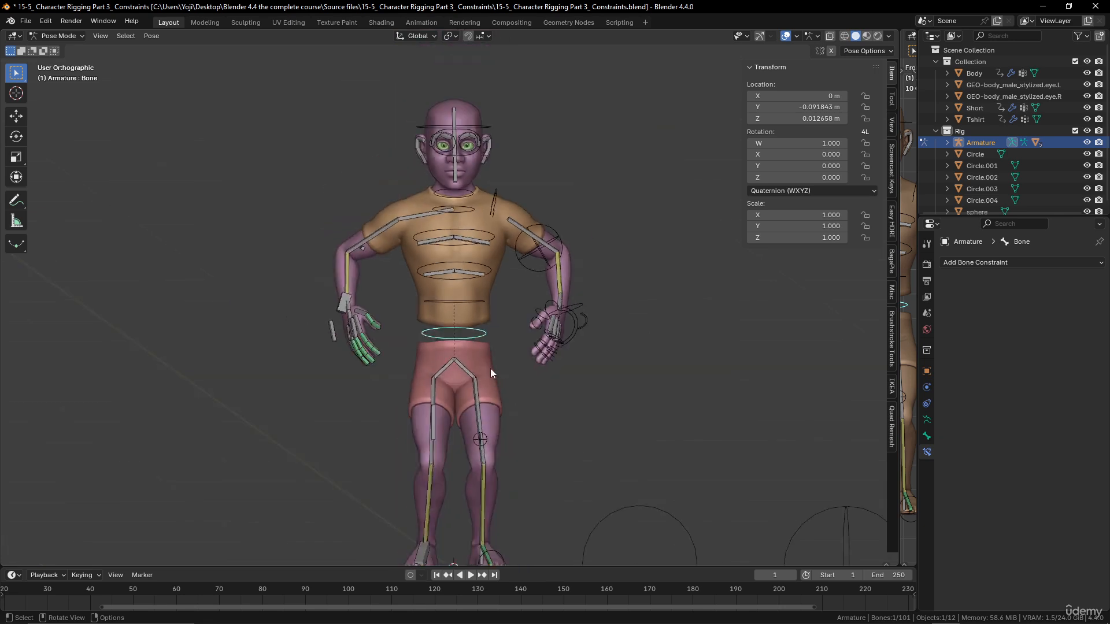
{"action": "key", "text": "g"}
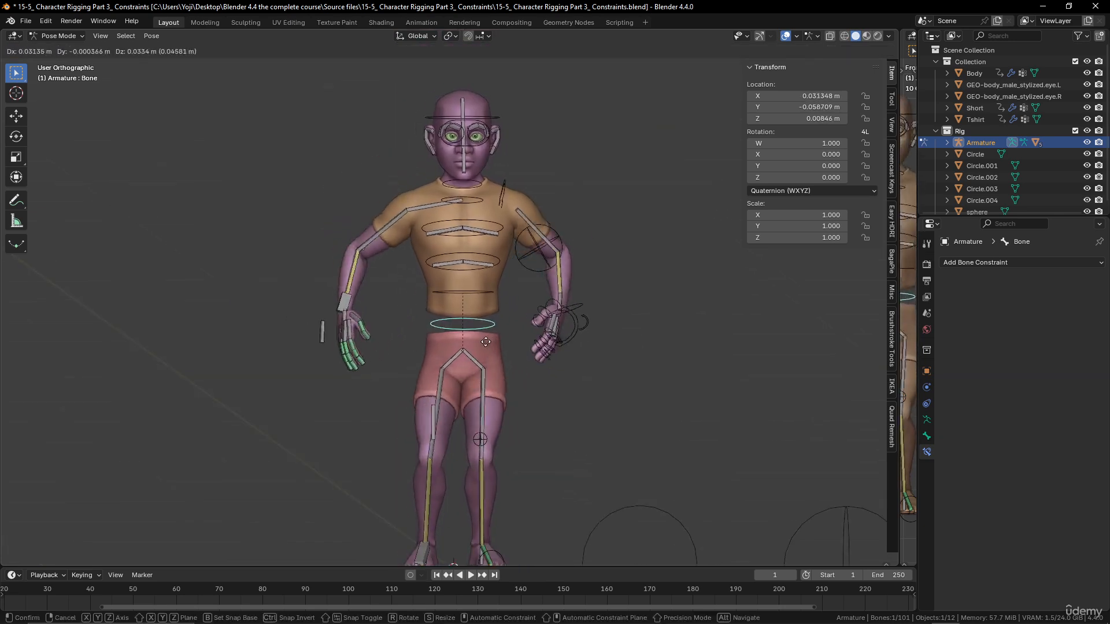
{"action": "left_click", "coordinate": [481, 348]}
{"action": "key", "text": "r"}
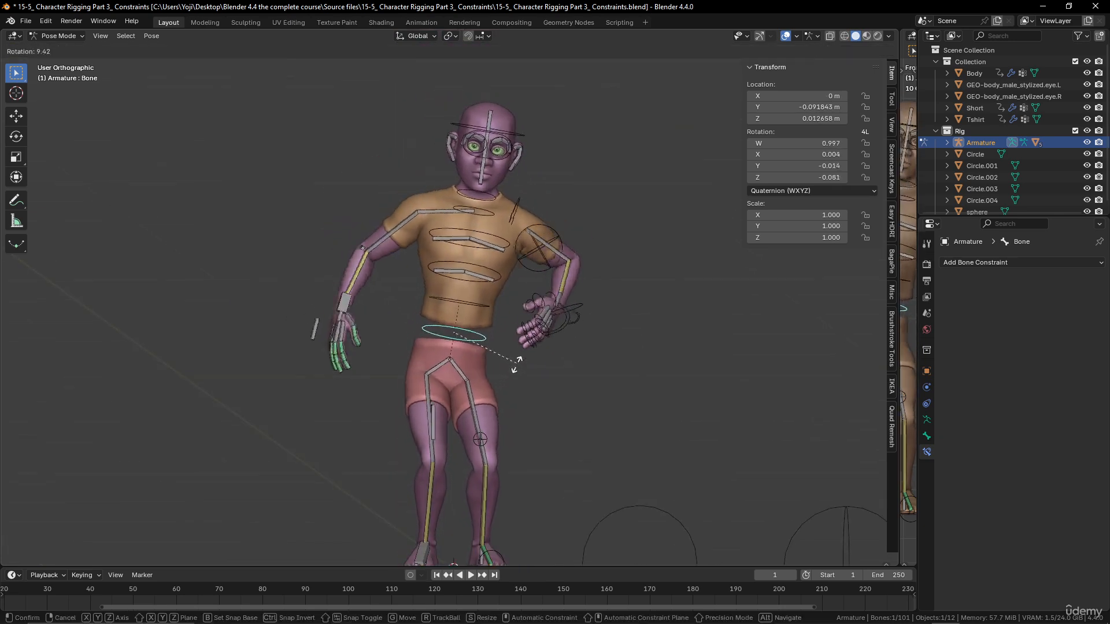
{"action": "key", "text": "Escape"}
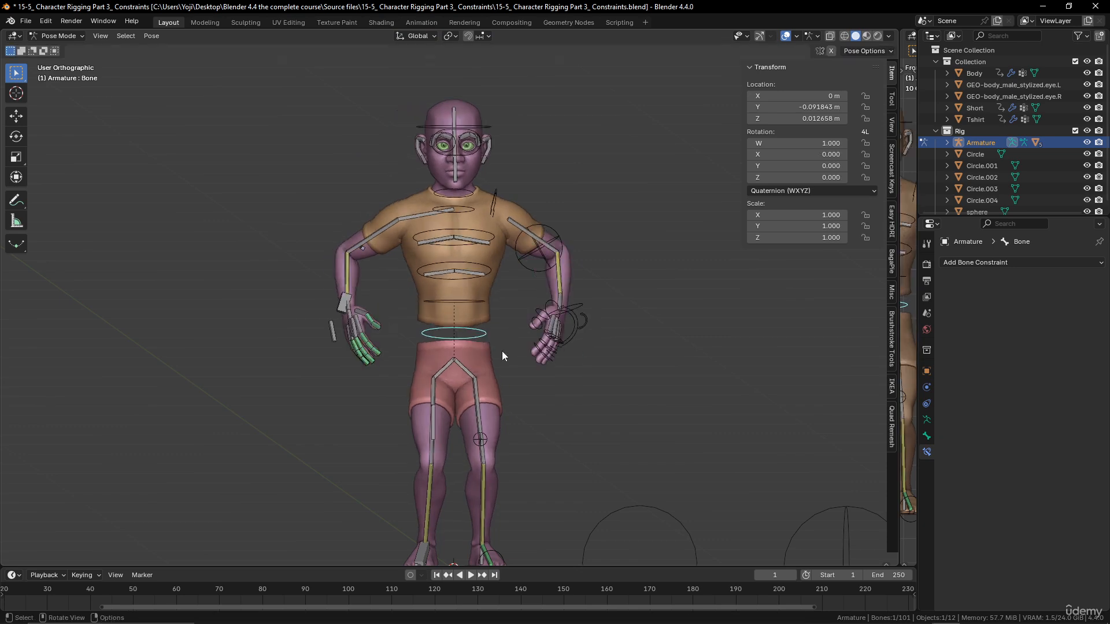
Test rotating the pelvis bones Bone_L and Bone_R together without keeping the rotation.
{"action": "left_click", "coordinate": [472, 369], "text": "shift"}
{"action": "key", "text": "r"}
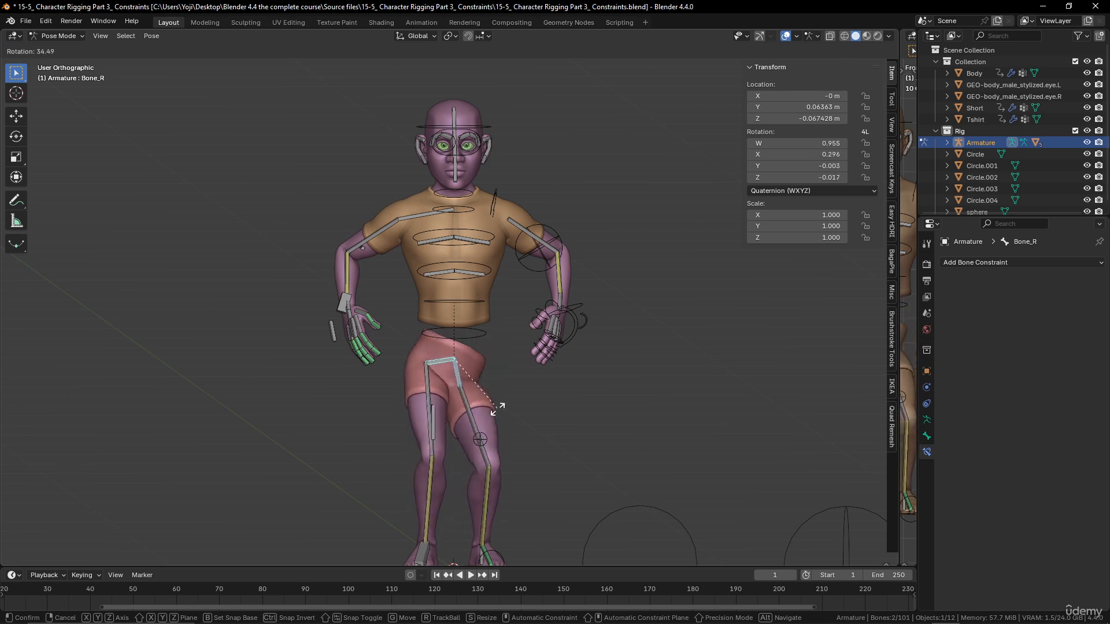
{"action": "right_click", "coordinate": [500, 358]}
{"action": "scroll", "coordinate": [501, 411], "scroll_direction": "up", "scroll_amount": 2}
{"action": "scroll", "coordinate": [505, 389], "scroll_direction": "down", "scroll_amount": 4}
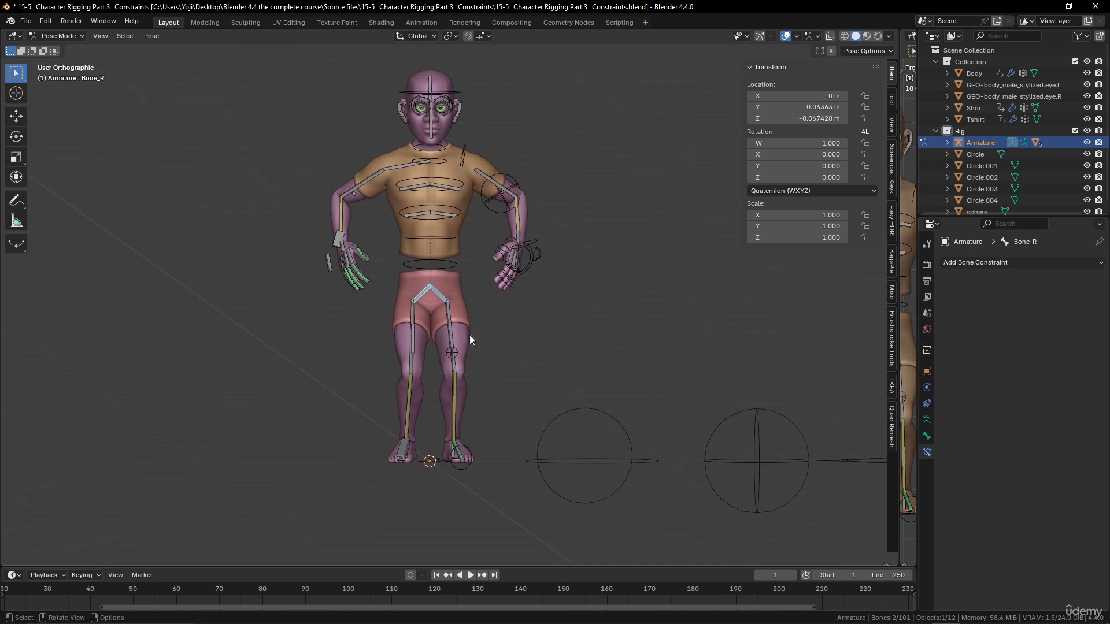
Give the pelvis bone Bone_L the custom shape Circle.004 and shift the shape 0.069 along Y.
{"action": "left_click", "coordinate": [927, 439]}
{"action": "scroll", "coordinate": [1035, 472], "scroll_direction": "down", "scroll_amount": 10}
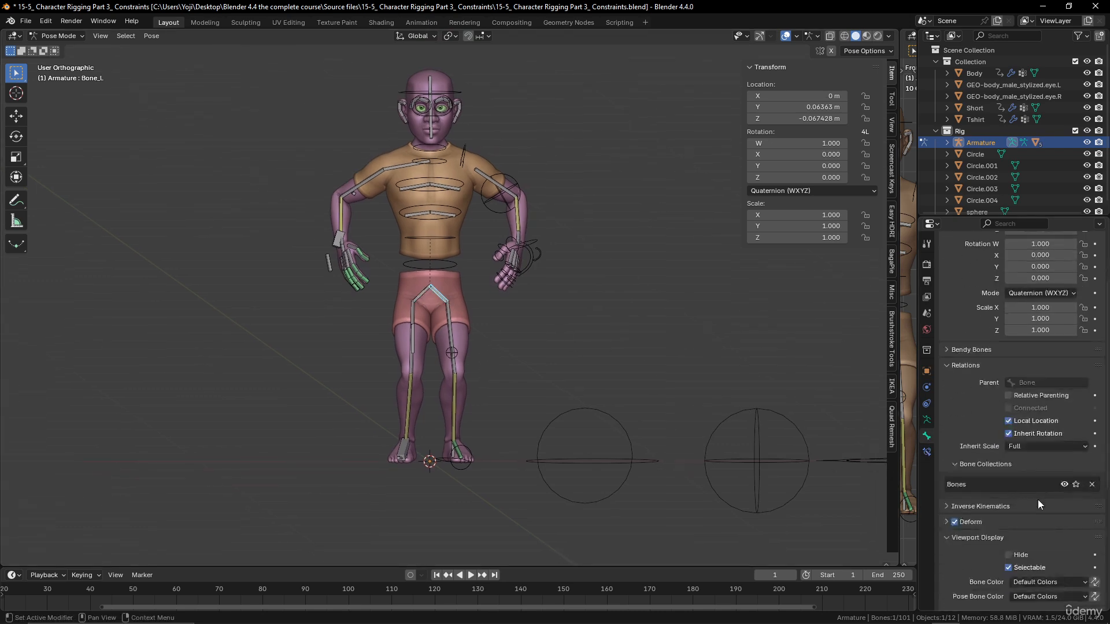
{"action": "left_click", "coordinate": [1082, 470]}
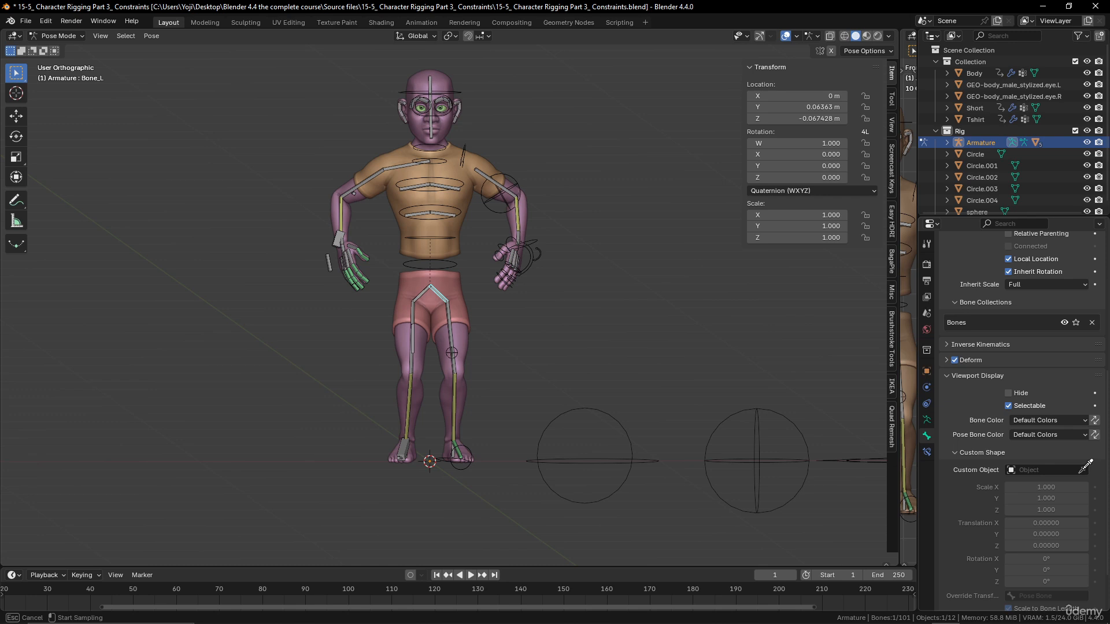
{"action": "left_click", "coordinate": [620, 416]}
{"action": "scroll", "coordinate": [474, 298], "scroll_direction": "up", "scroll_amount": 4}
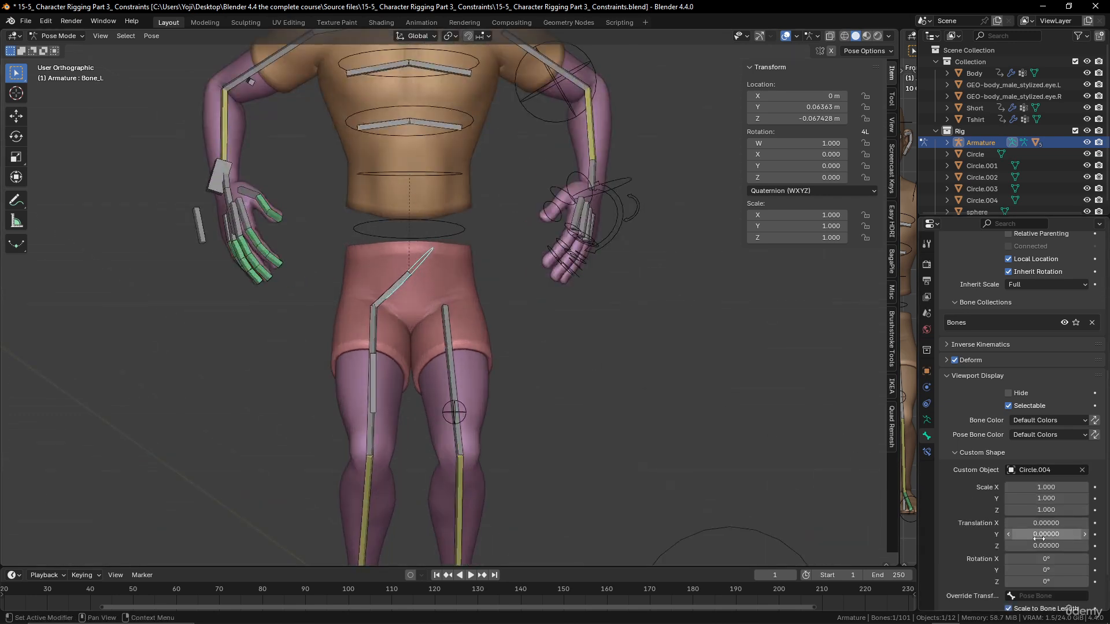
{"action": "left_click_drag", "start_coordinate": [1039, 536], "coordinate": [1063, 536]}
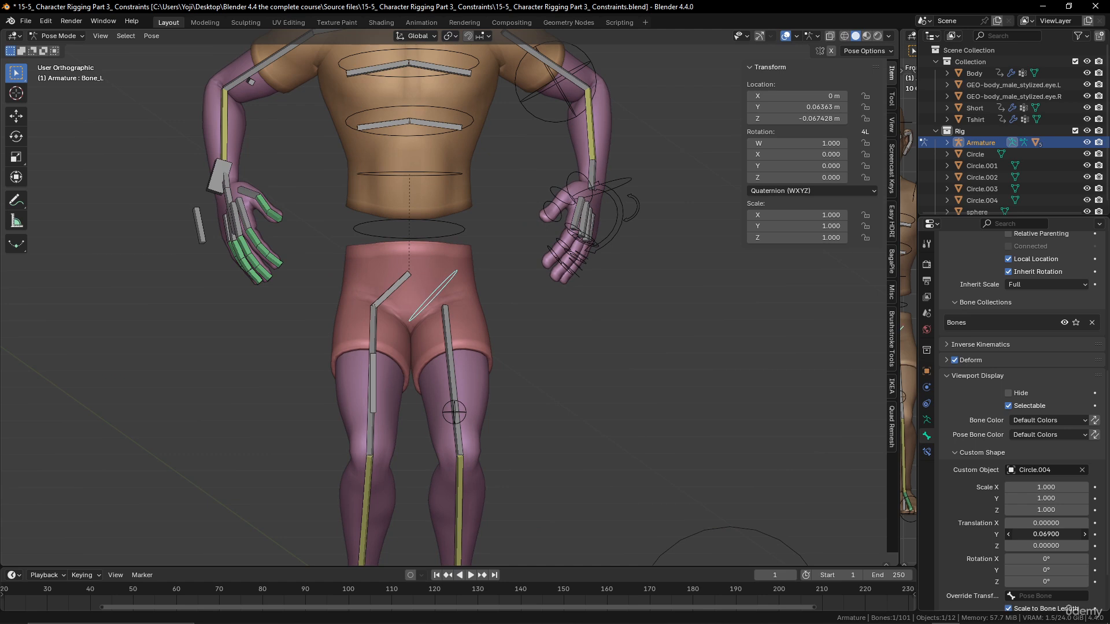
Assign Circle.004 as the custom shape of the pelvis bone Bone_R.
{"action": "left_click", "coordinate": [387, 290]}
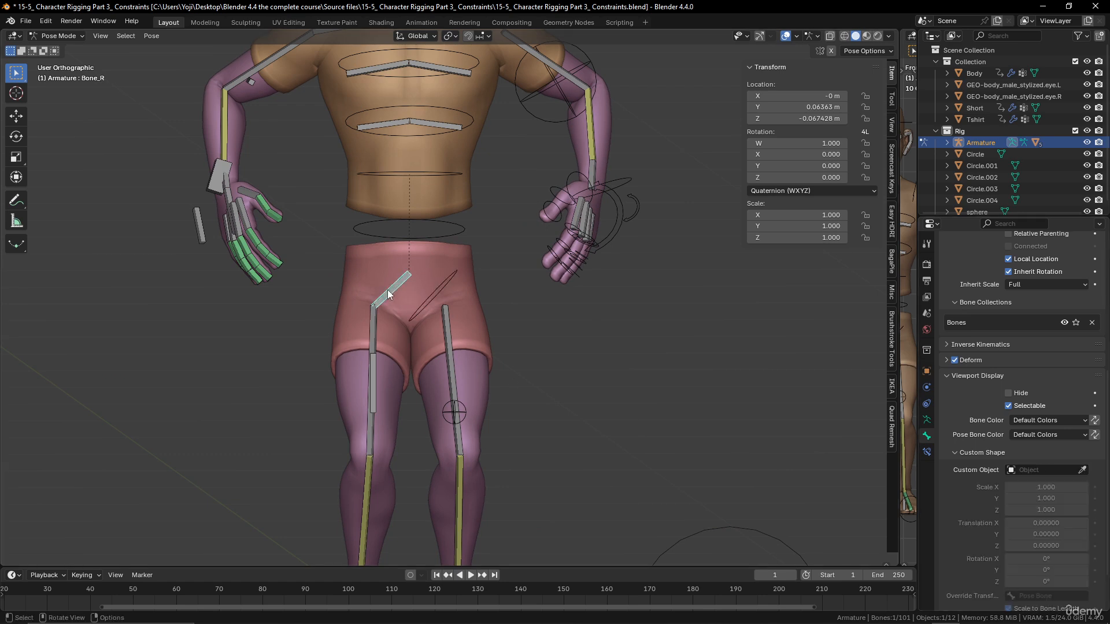
{"action": "scroll", "coordinate": [835, 460], "scroll_direction": "down", "scroll_amount": 2}
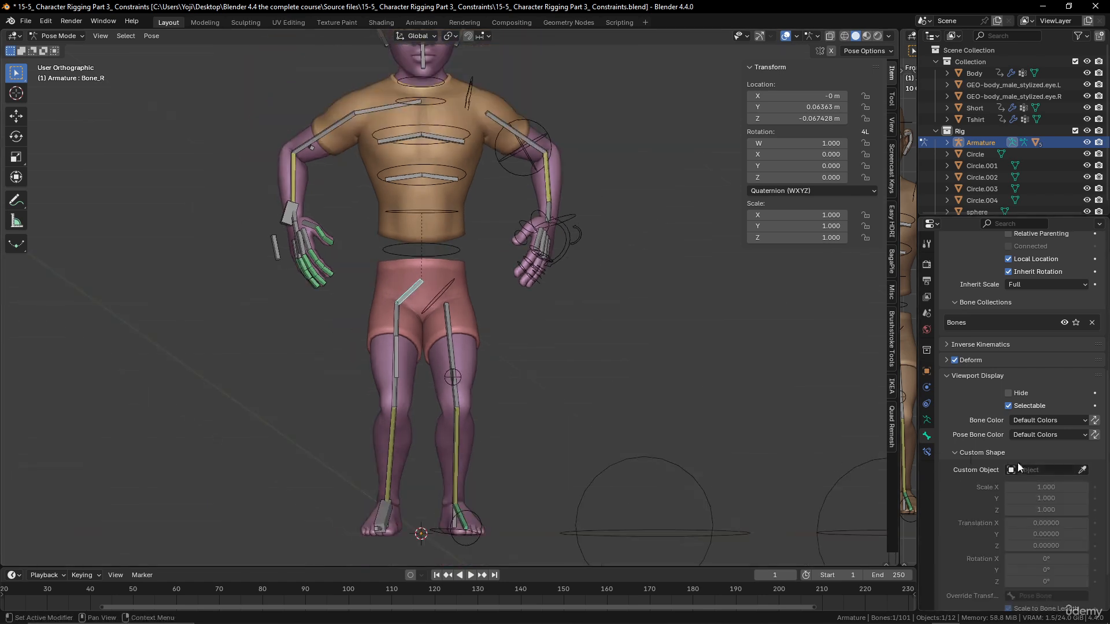
{"action": "left_click", "coordinate": [1081, 470]}
{"action": "left_click", "coordinate": [688, 473]}
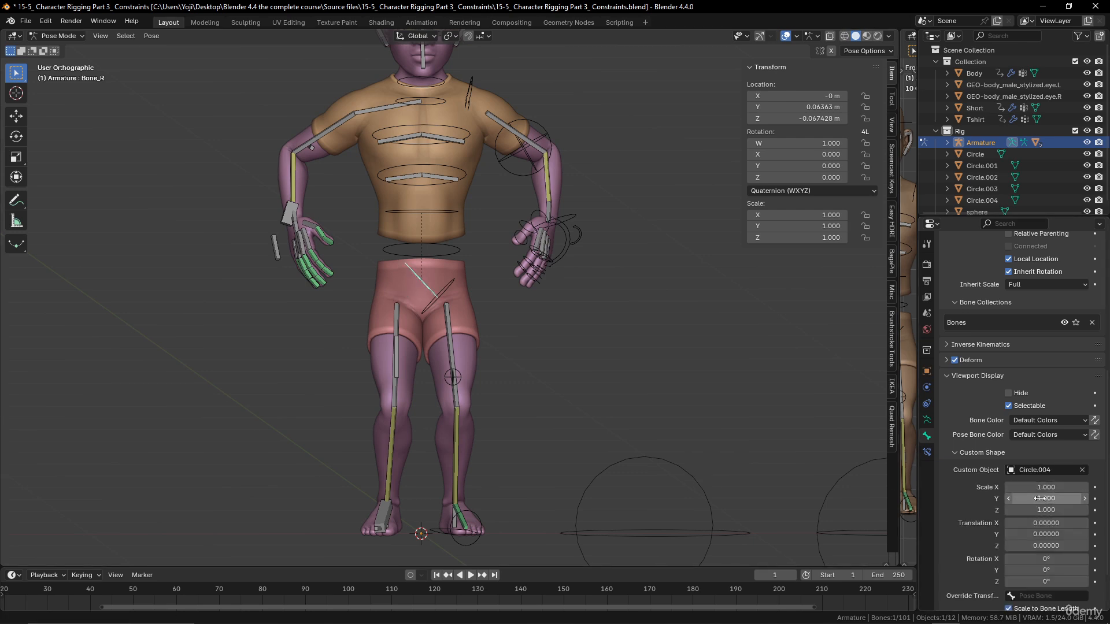
Restore the Y scale of Bone_R's custom shape to 1 and set its Y translation to 0.07.
{"action": "left_click_drag", "start_coordinate": [1039, 498], "coordinate": [1046, 498]}
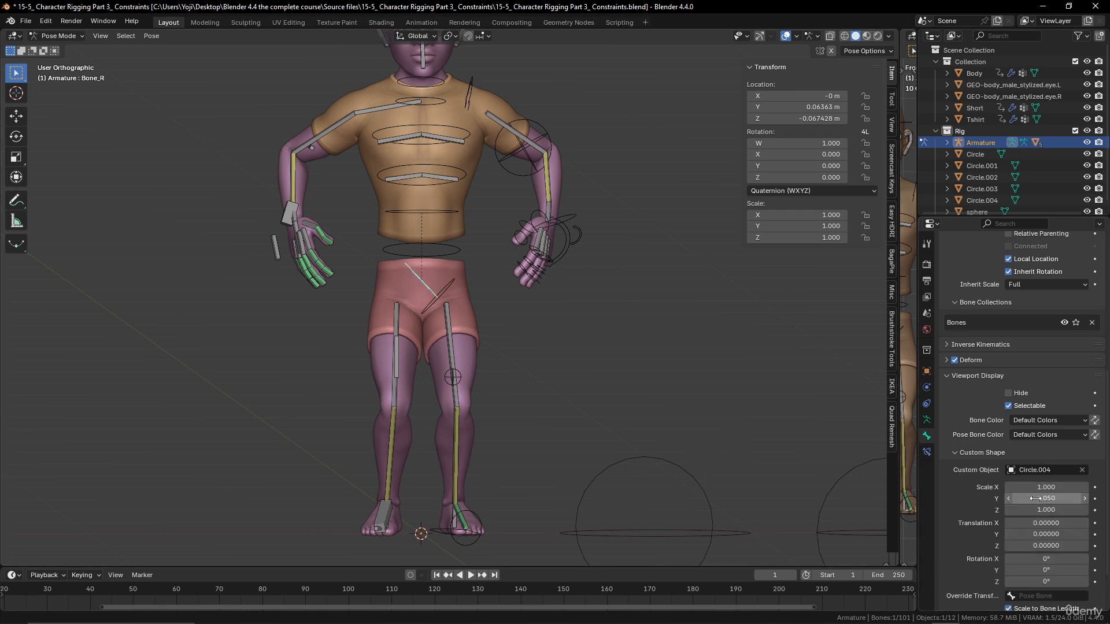
{"action": "left_click", "coordinate": [1036, 501]}
{"action": "type", "text": "0"}
{"action": "key", "text": "Return"}
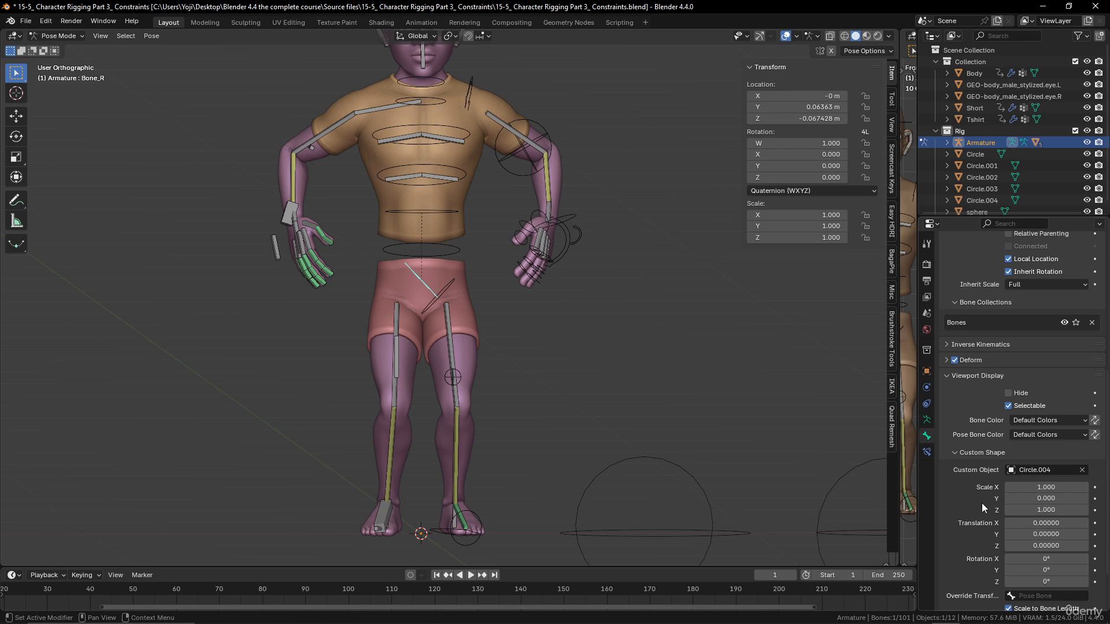
{"action": "left_click", "coordinate": [1042, 500]}
{"action": "type", "text": "1"}
{"action": "key", "text": "Return"}
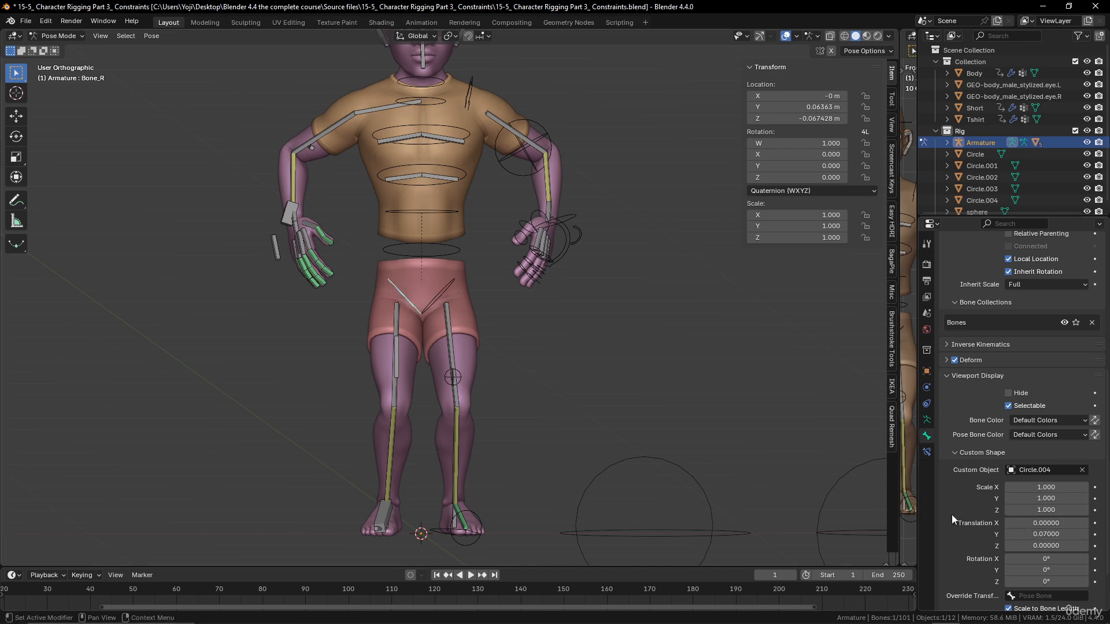
Hide the armature's deformed hide bone collection.
{"action": "scroll", "coordinate": [573, 432], "scroll_direction": "down", "scroll_amount": 3}
{"action": "scroll", "coordinate": [571, 436], "scroll_direction": "up", "scroll_amount": 3}
{"action": "mouse_move", "coordinate": [539, 408]}
{"action": "middle_mouse_down"}
{"action": "mouse_move", "coordinate": [474, 389]}
{"action": "mouse_move", "coordinate": [556, 390]}
{"action": "mouse_move", "coordinate": [539, 404]}
{"action": "middle_mouse_up"}
{"action": "scroll", "coordinate": [1012, 314], "scroll_direction": "up", "scroll_amount": 10}
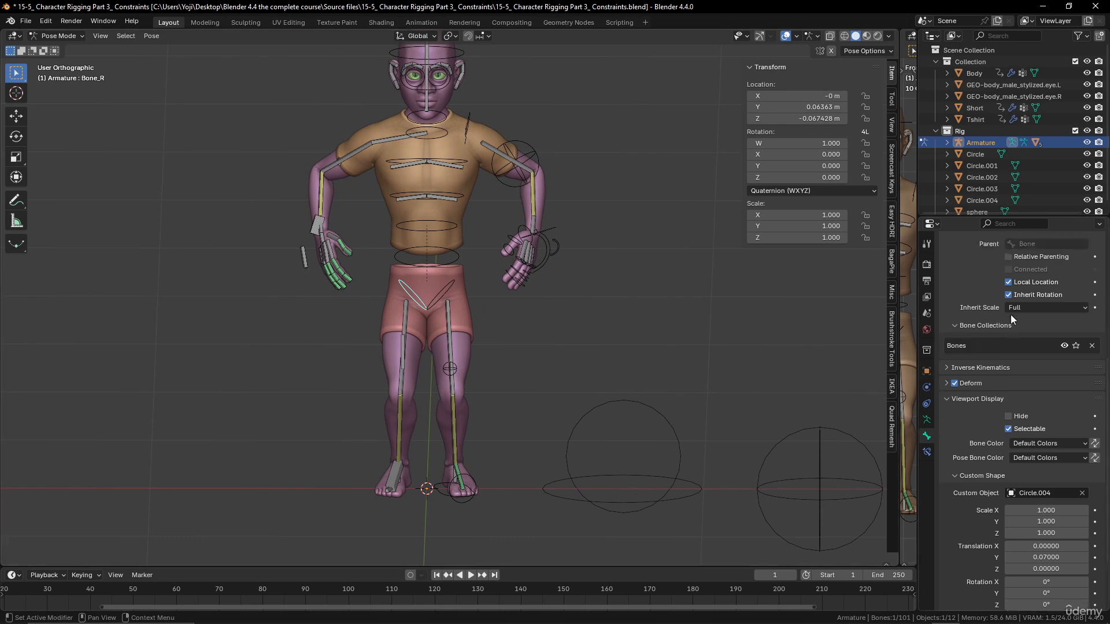
{"action": "left_click", "coordinate": [926, 420]}
{"action": "left_click", "coordinate": [1051, 365]}
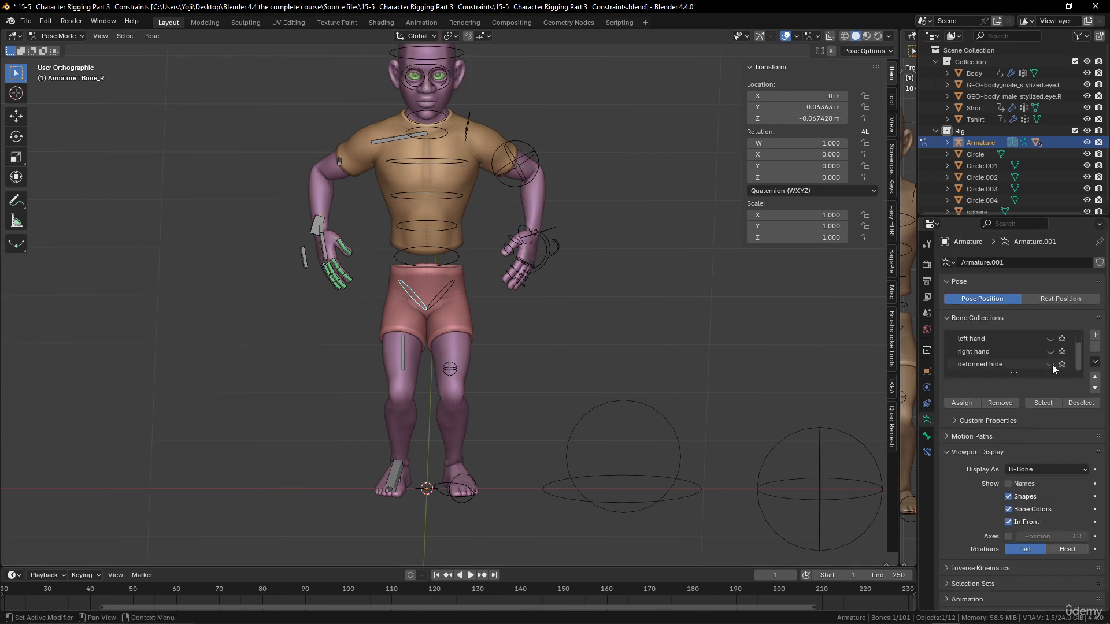
Clear the pose location of the hip control Bone and both pelvis controls, Bone_L and Bone_R.
{"action": "middle_click_drag", "start_coordinate": [679, 346], "coordinate": [648, 339]}
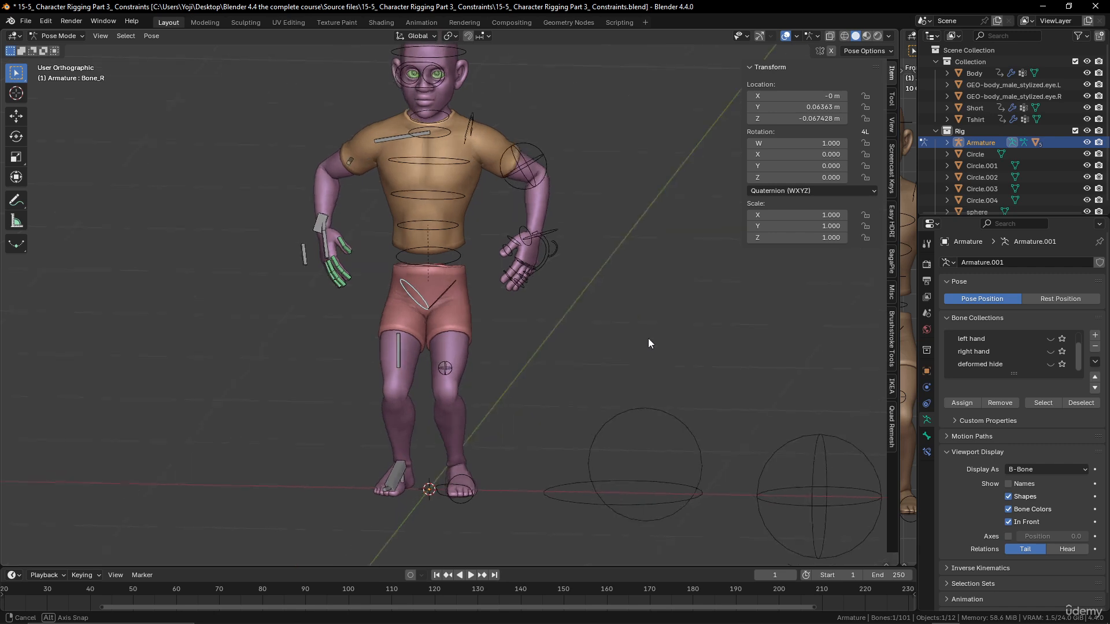
{"action": "left_click", "coordinate": [446, 272], "text": "shift"}
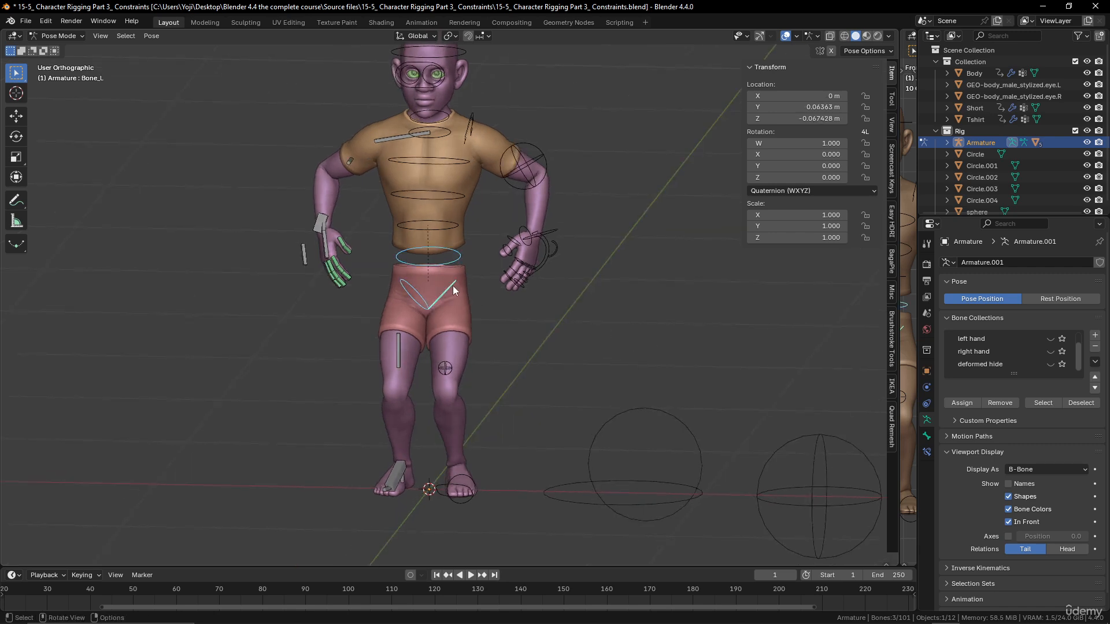
{"action": "key", "text": "alt+g"}
{"action": "scroll", "coordinate": [468, 306], "scroll_direction": "down", "scroll_amount": 3}
{"action": "scroll", "coordinate": [514, 368], "scroll_direction": "up", "scroll_amount": 4}
{"action": "middle_click_drag", "start_coordinate": [484, 339], "coordinate": [542, 360], "text": "shift"}
{"action": "scroll", "coordinate": [544, 396], "scroll_direction": "down", "scroll_amount": 1}
{"action": "scroll", "coordinate": [495, 358], "scroll_direction": "up", "scroll_amount": 2}
{"action": "scroll", "coordinate": [495, 358], "scroll_direction": "up", "scroll_amount": 2}
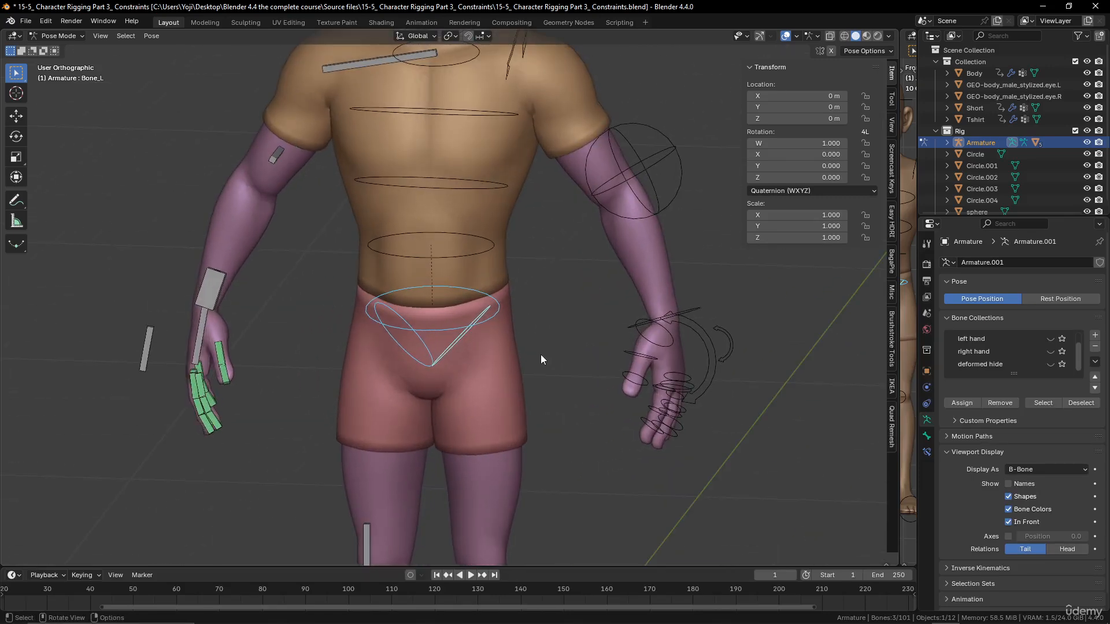
Test rotating the hip control Bone in the cleared pose.
{"action": "left_click", "coordinate": [491, 315]}
{"action": "scroll", "coordinate": [516, 279], "scroll_direction": "down", "scroll_amount": 5}
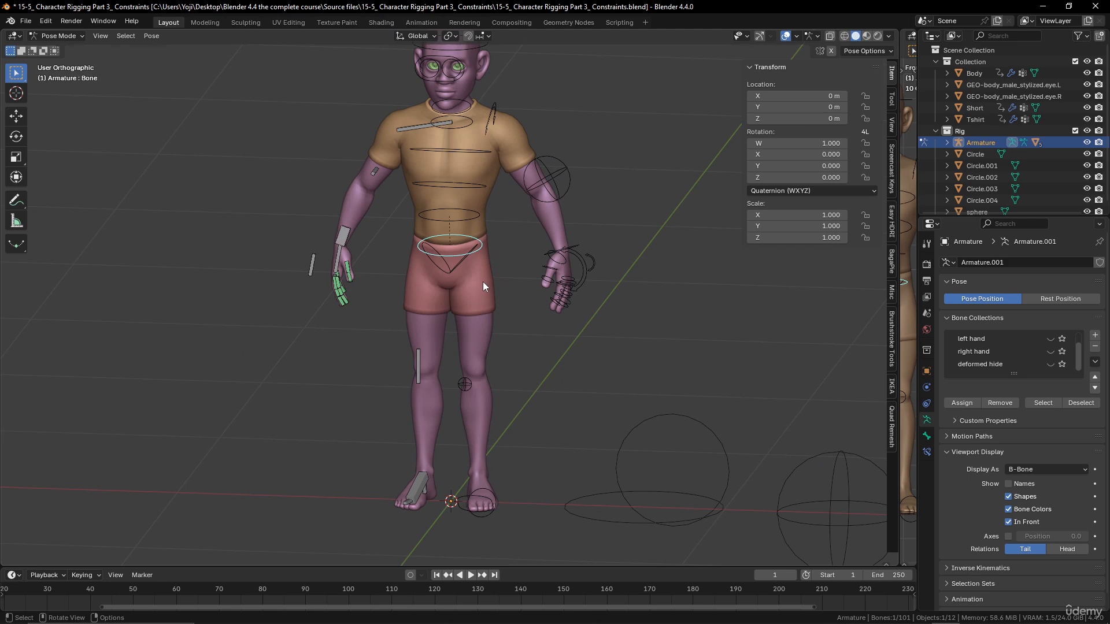
{"action": "key", "text": "r"}
{"action": "right_click", "coordinate": [533, 274]}
Select the hip control with both hand and both foot controls and test moving the whole character.
{"action": "scroll", "coordinate": [564, 261], "scroll_direction": "up", "scroll_amount": 3}
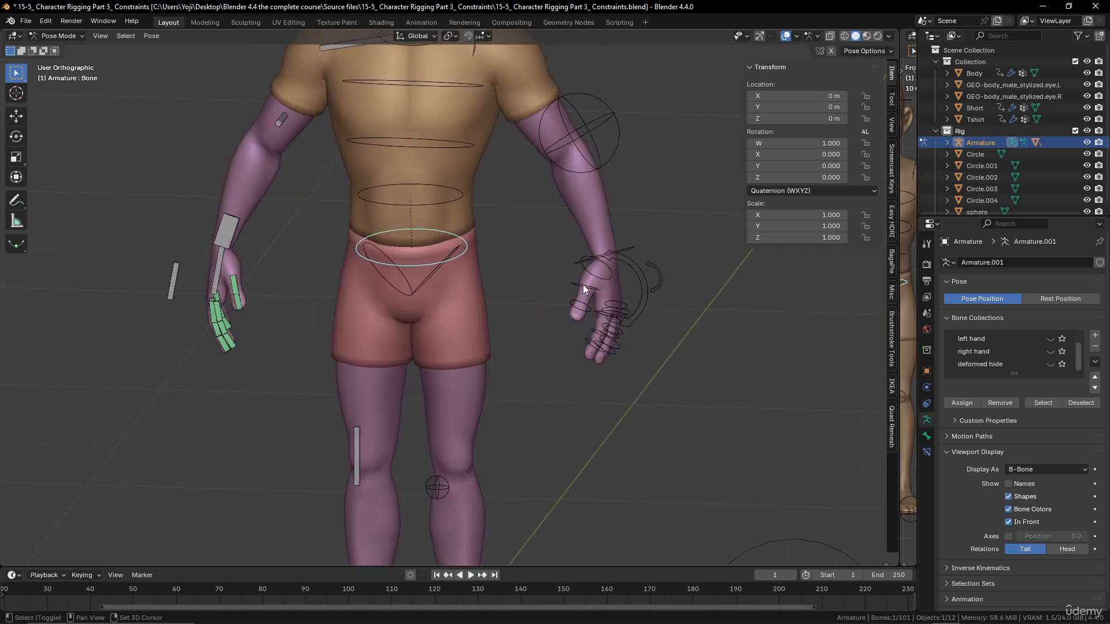
{"action": "left_click", "coordinate": [633, 248], "text": "shift"}
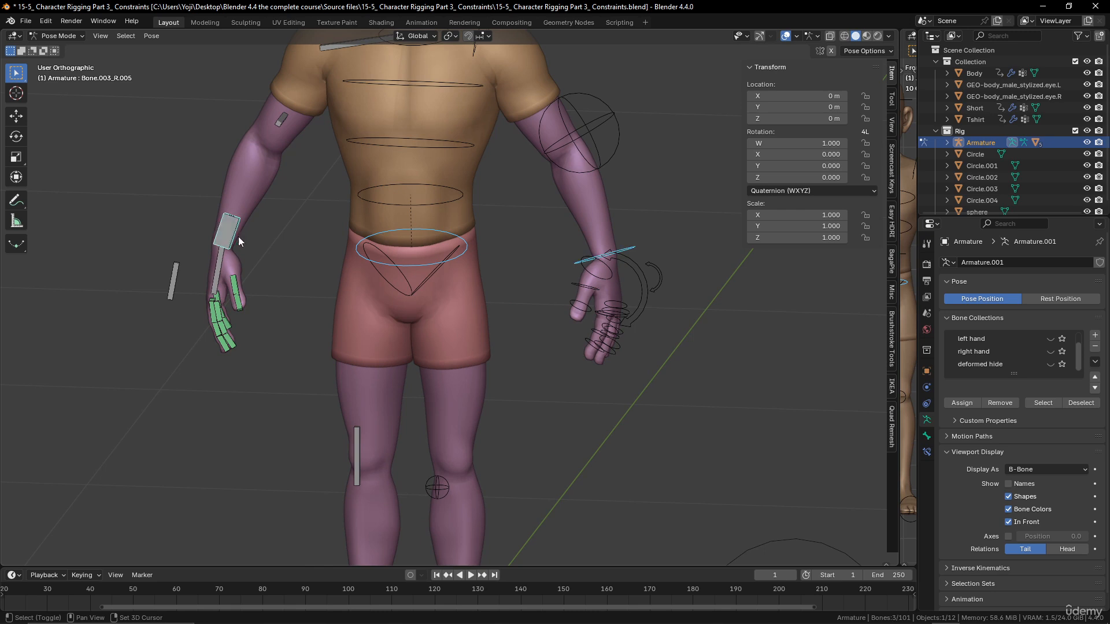
{"action": "scroll", "coordinate": [390, 317], "scroll_direction": "down", "scroll_amount": 2}
{"action": "middle_click_drag", "start_coordinate": [390, 317], "coordinate": [377, 244], "text": "shift"}
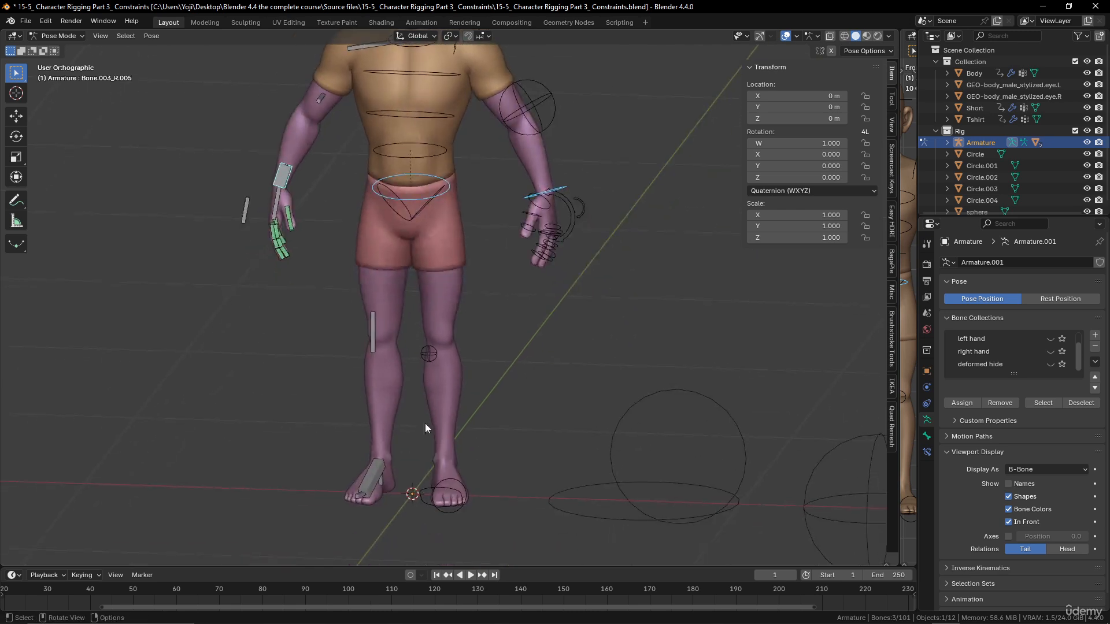
{"action": "left_click", "coordinate": [422, 501], "text": "shift"}
{"action": "left_click", "coordinate": [379, 474], "text": "shift"}
{"action": "scroll", "coordinate": [479, 408], "scroll_direction": "down", "scroll_amount": 5}
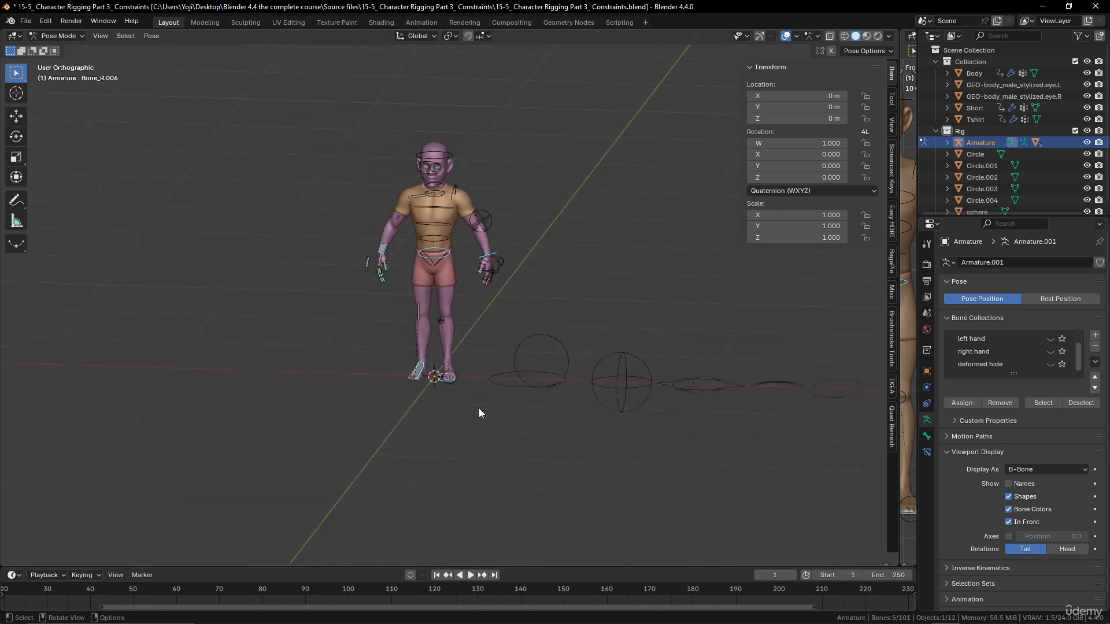
{"action": "scroll", "coordinate": [477, 400], "scroll_direction": "up", "scroll_amount": 5}
{"action": "middle_click_drag", "start_coordinate": [478, 402], "coordinate": [488, 359]}
{"action": "key", "text": "g"}
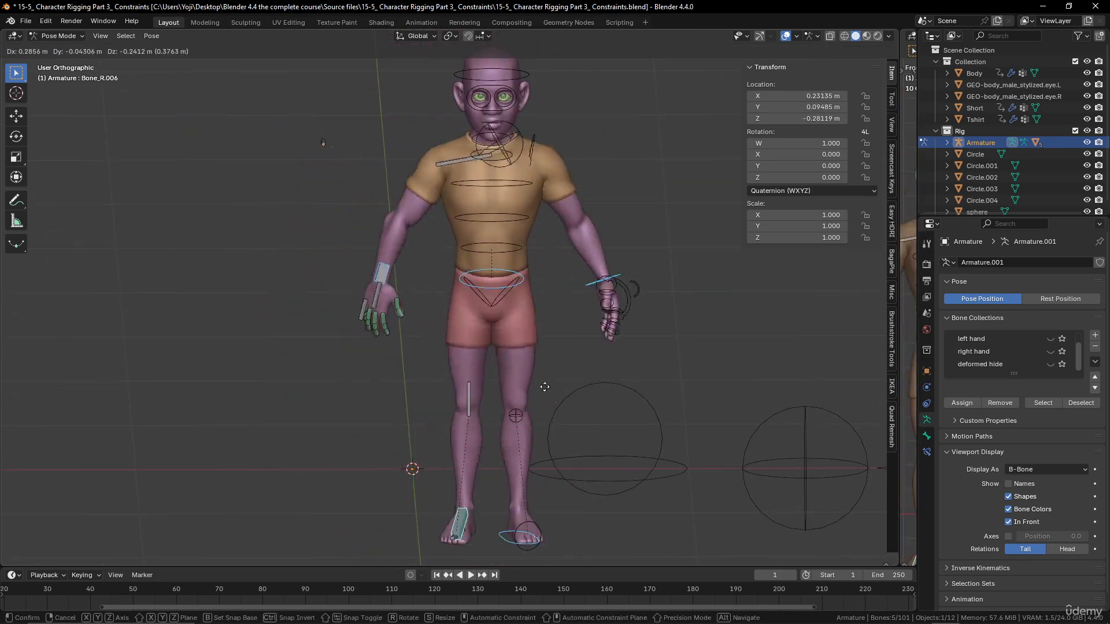
{"action": "key", "text": "Escape"}
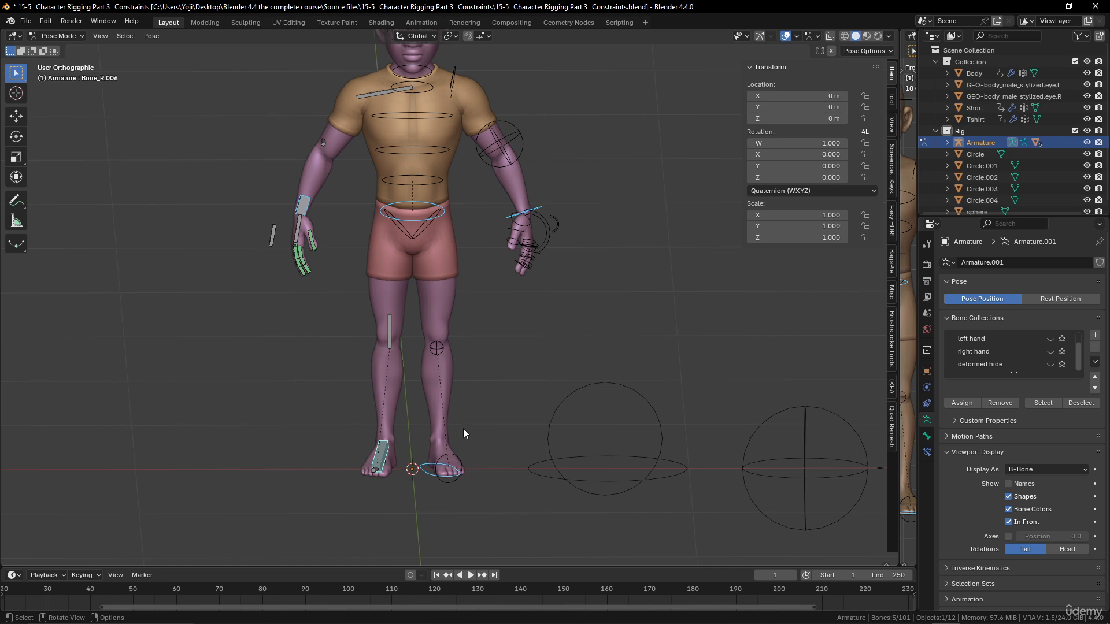
Add a new bone to the armature at the world origin and rotate it 90° in the right side view.
{"action": "key", "text": "Tab"}
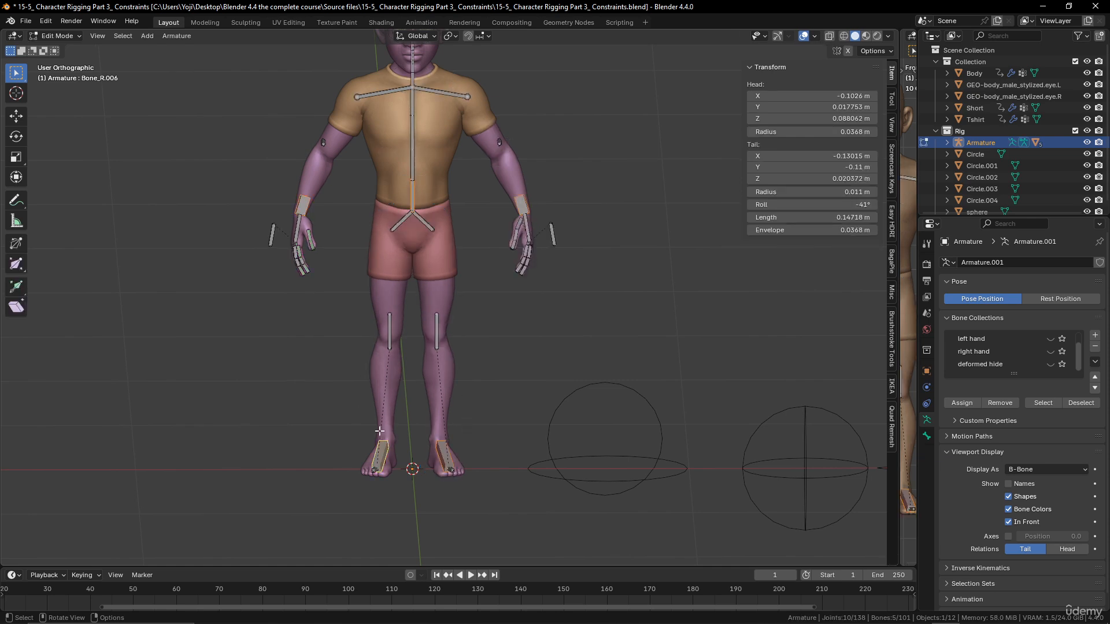
{"action": "key", "text": "shift+a"}
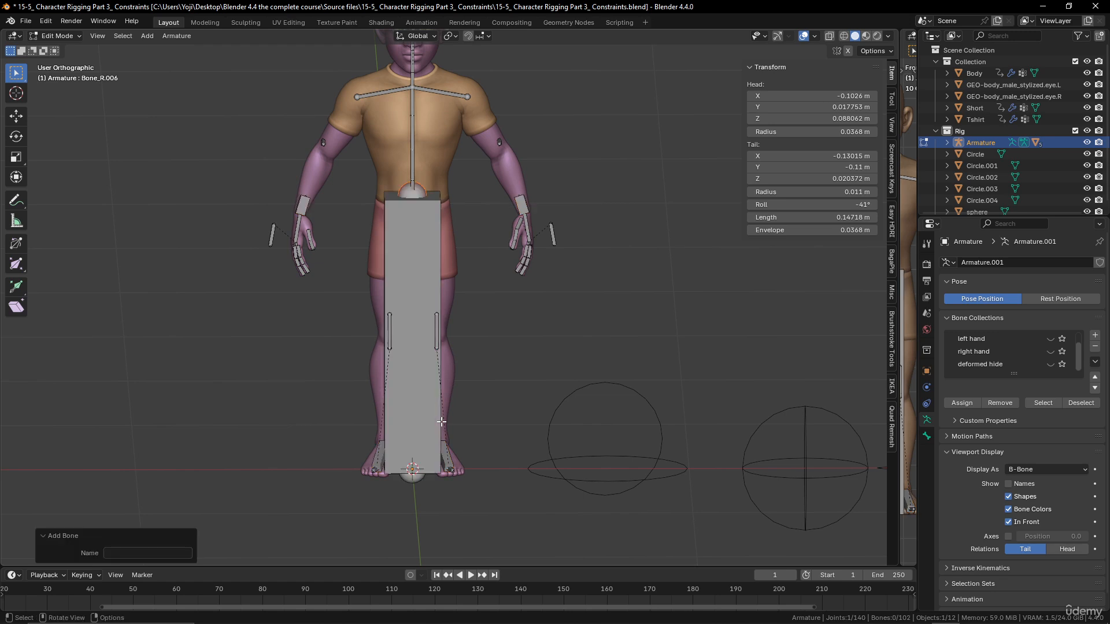
{"action": "middle_click_drag", "start_coordinate": [586, 374], "coordinate": [449, 365]}
{"action": "left_click", "coordinate": [449, 327]}
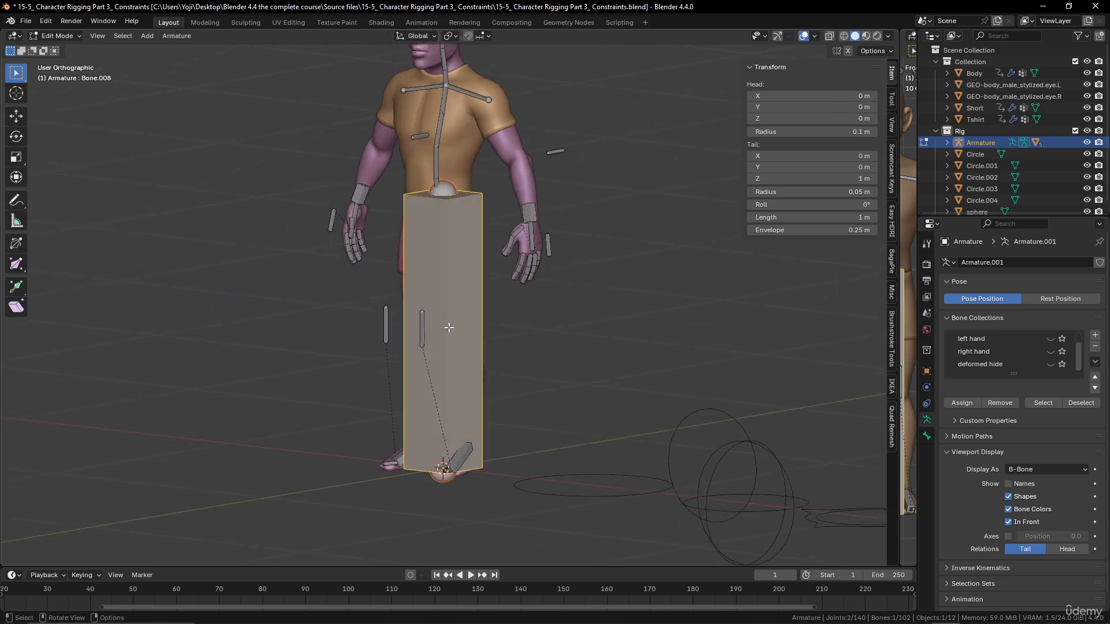
{"action": "key", "text": "KP_3"}
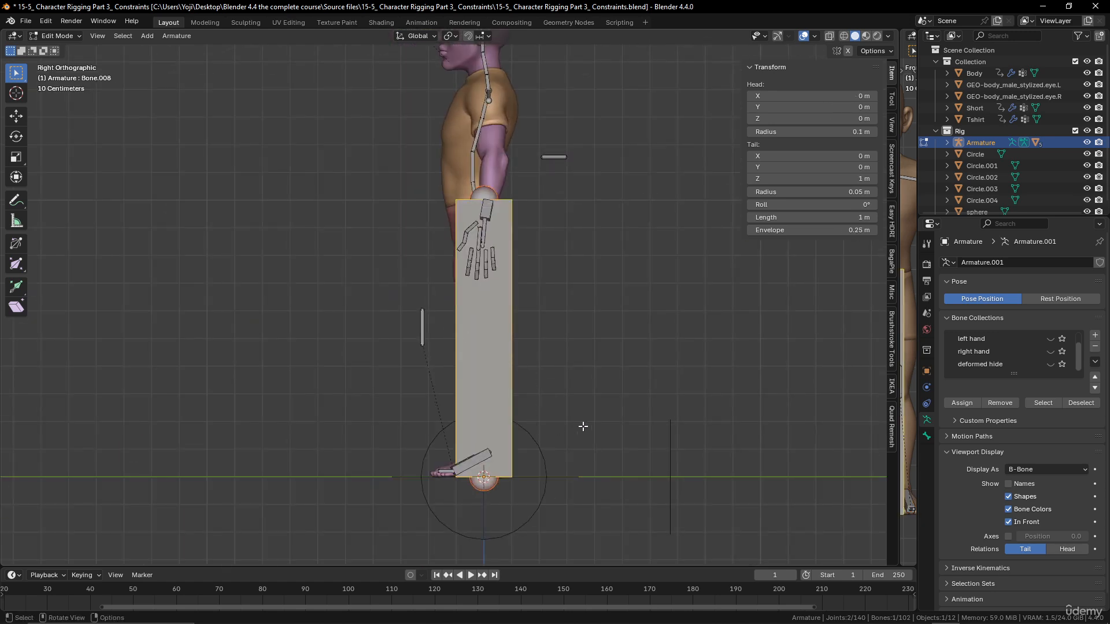
{"action": "type", "text": "r90"}
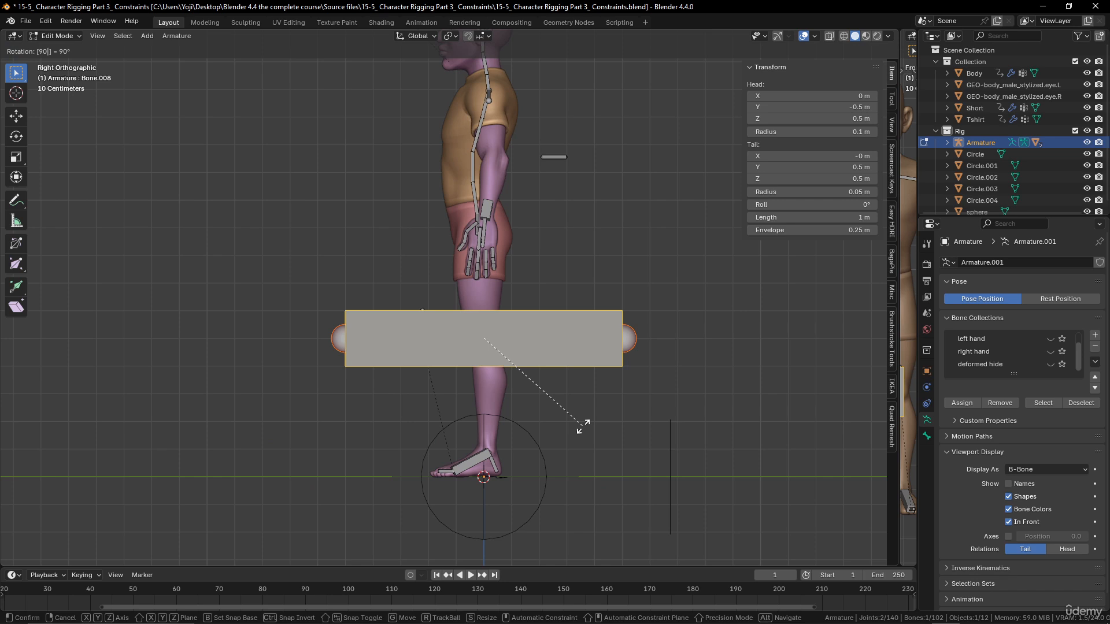
{"action": "key", "text": "Return"}
Move the new bone down about 0.5 m to ground level at the feet and scale it to about 0.8.
{"action": "key", "text": "g"}
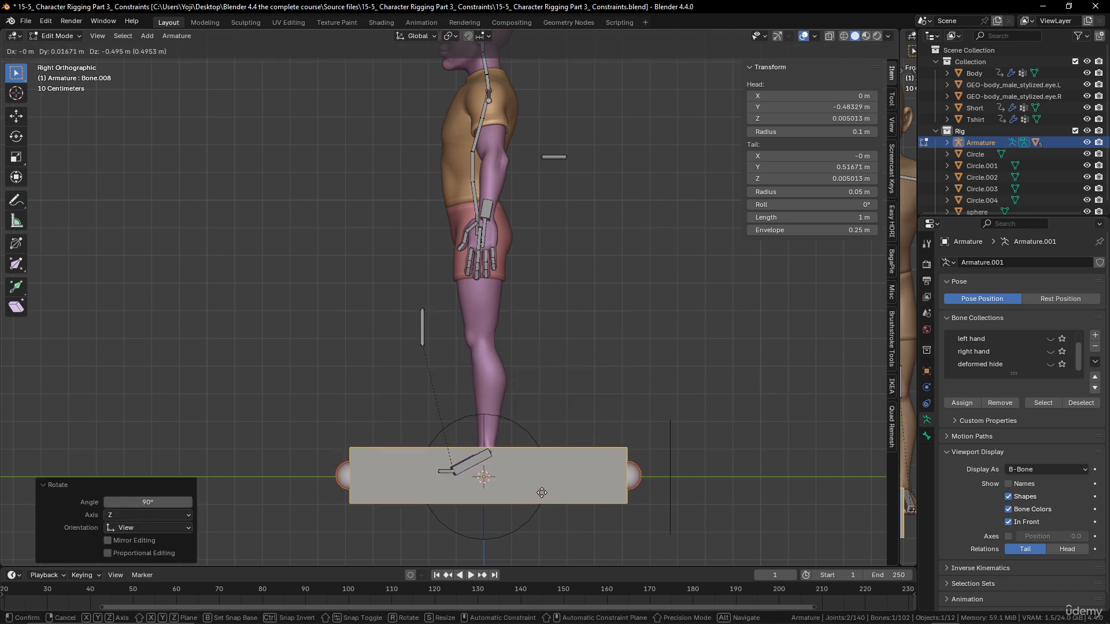
{"action": "left_click", "coordinate": [542, 492]}
{"action": "key", "text": "s"}
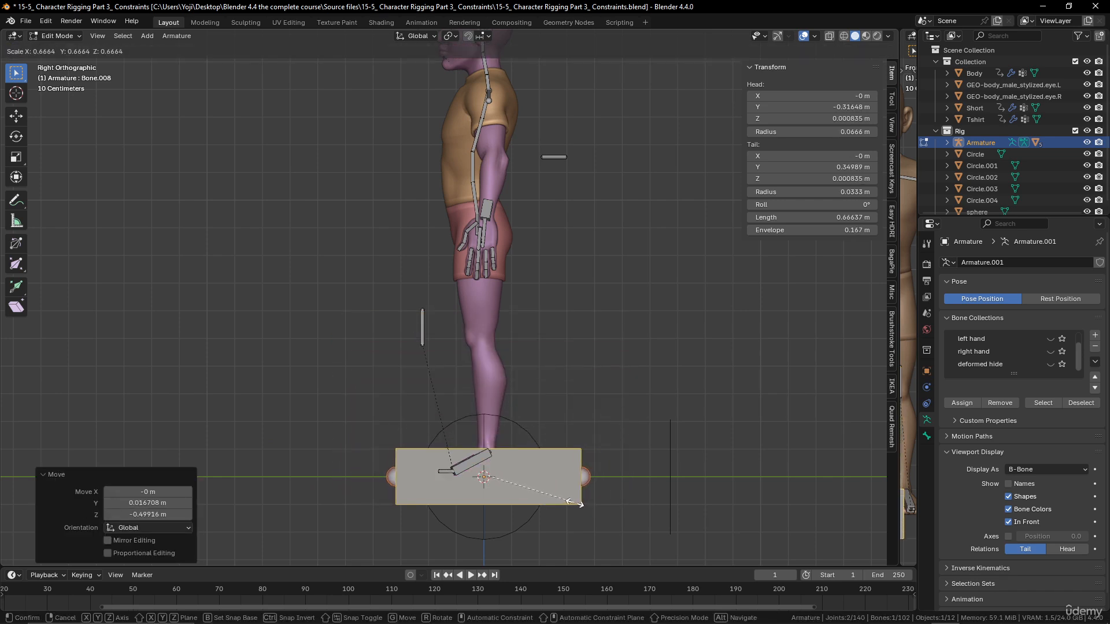
{"action": "left_click", "coordinate": [593, 506]}
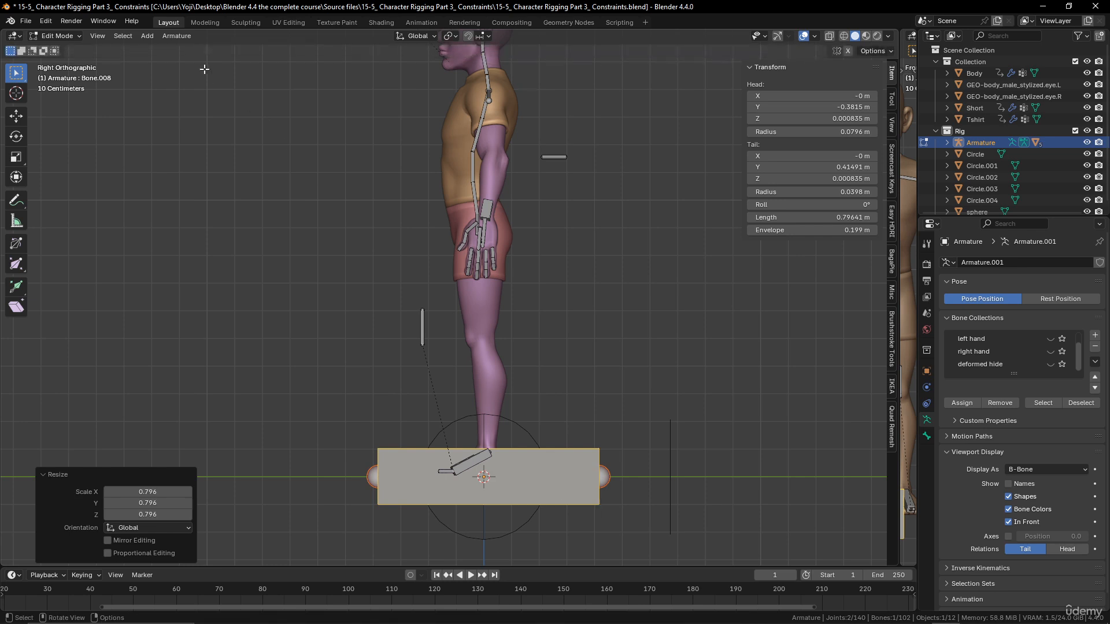
Thin the new ground bone with Scale BBone to about 0.345 and check it in Pose Mode.
{"action": "left_click", "coordinate": [179, 38]}
{"action": "mouse_move", "coordinate": [198, 84]}
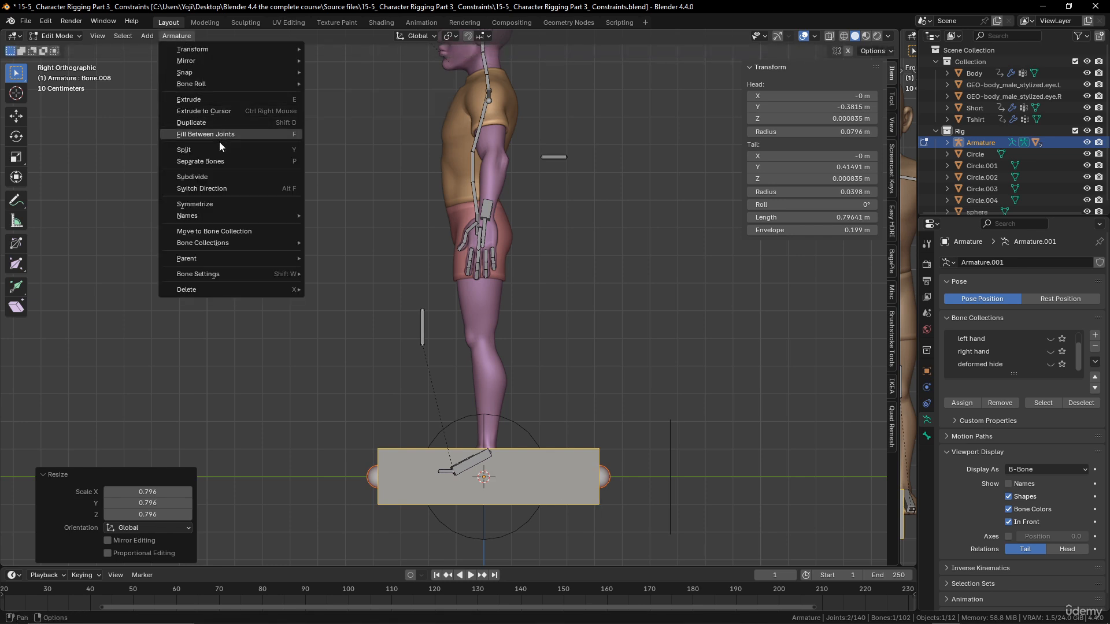
{"action": "mouse_move", "coordinate": [221, 47]}
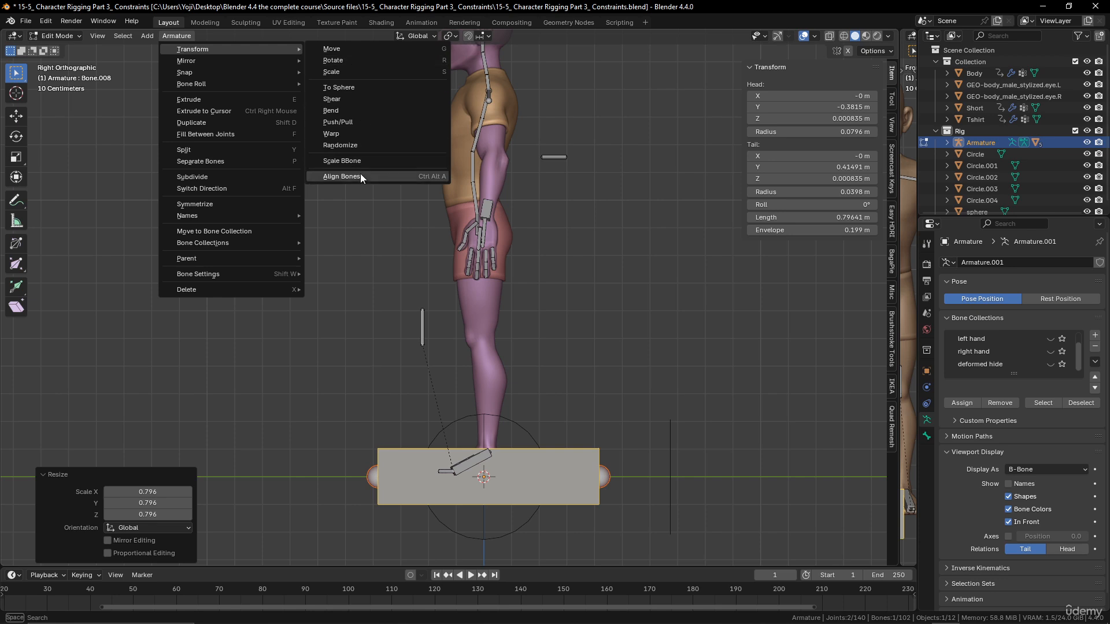
{"action": "left_click", "coordinate": [341, 161]}
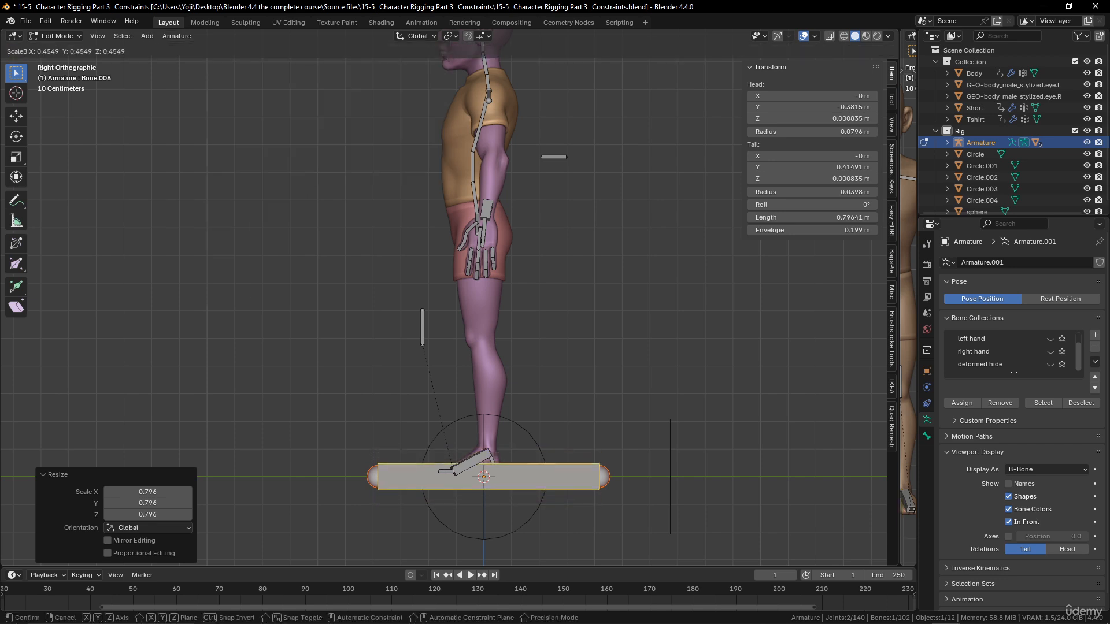
{"action": "left_click", "coordinate": [463, 445]}
{"action": "middle_click_drag", "start_coordinate": [461, 508], "coordinate": [514, 425]}
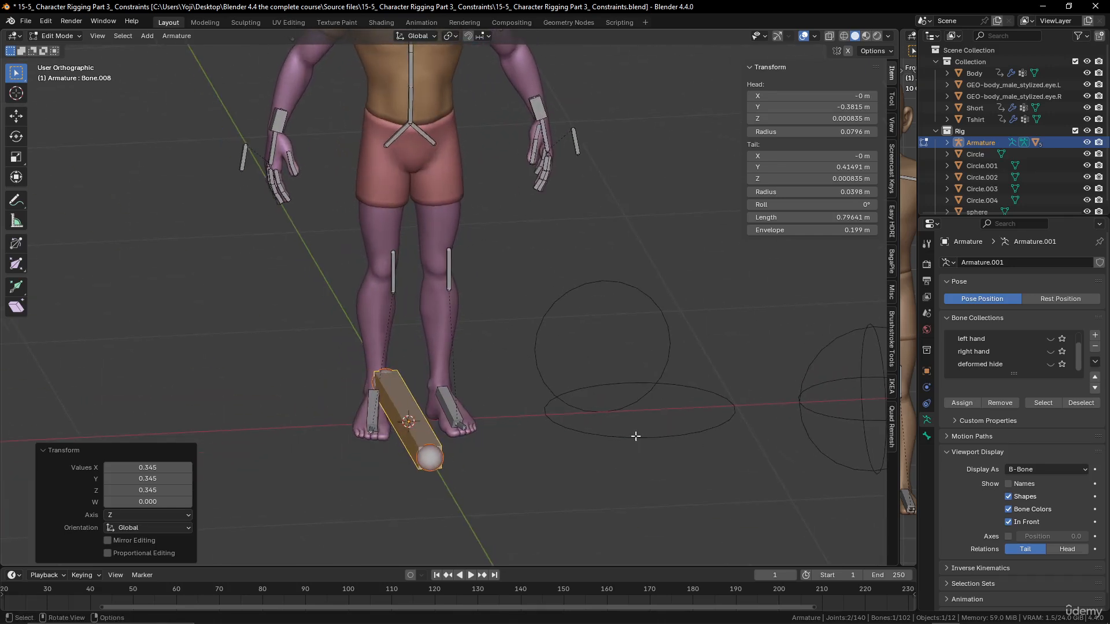
{"action": "scroll", "coordinate": [520, 402], "scroll_direction": "down", "scroll_amount": 3}
{"action": "scroll", "coordinate": [521, 402], "scroll_direction": "up", "scroll_amount": 2}
{"action": "key", "text": "ctrl+Tab"}
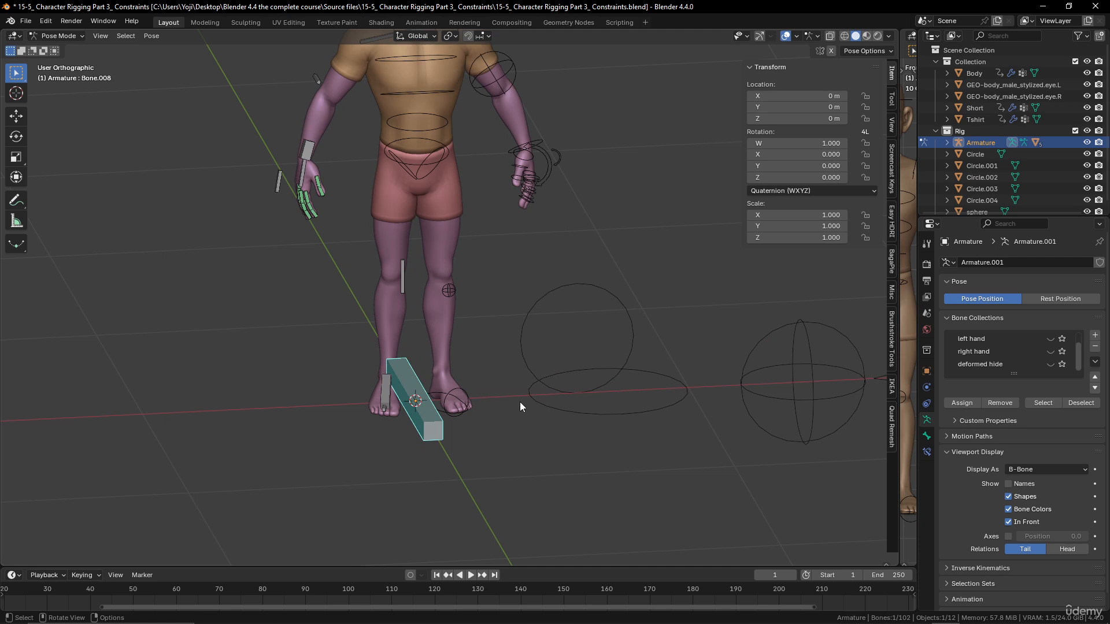
{"action": "key", "text": "ctrl+Tab"}
{"action": "scroll", "coordinate": [493, 385], "scroll_direction": "up", "scroll_amount": 3}
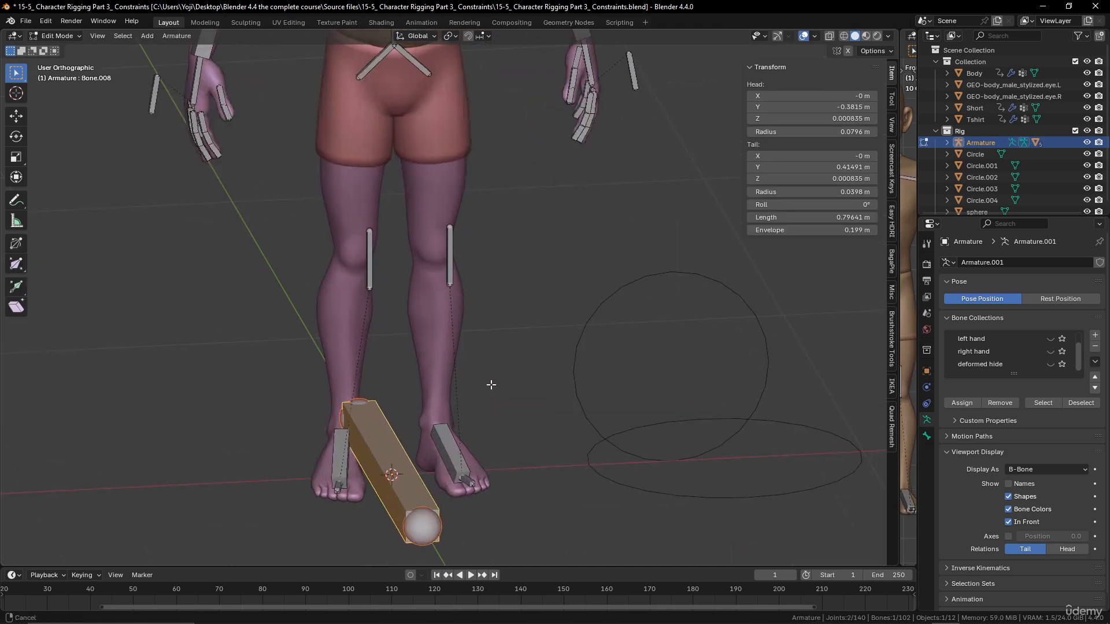
{"action": "left_click", "coordinate": [446, 439]}
{"action": "left_click", "coordinate": [340, 454], "text": "shift"}
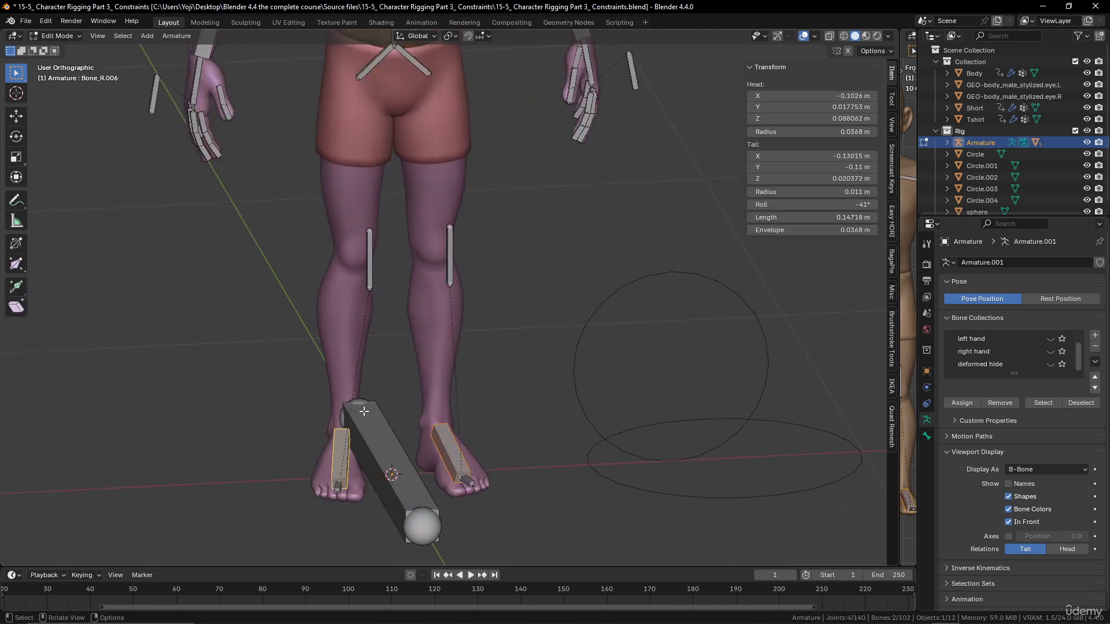
{"action": "middle_click_drag", "start_coordinate": [408, 305], "coordinate": [420, 412], "text": "shift"}
{"action": "left_click", "coordinate": [436, 172], "text": "shift"}
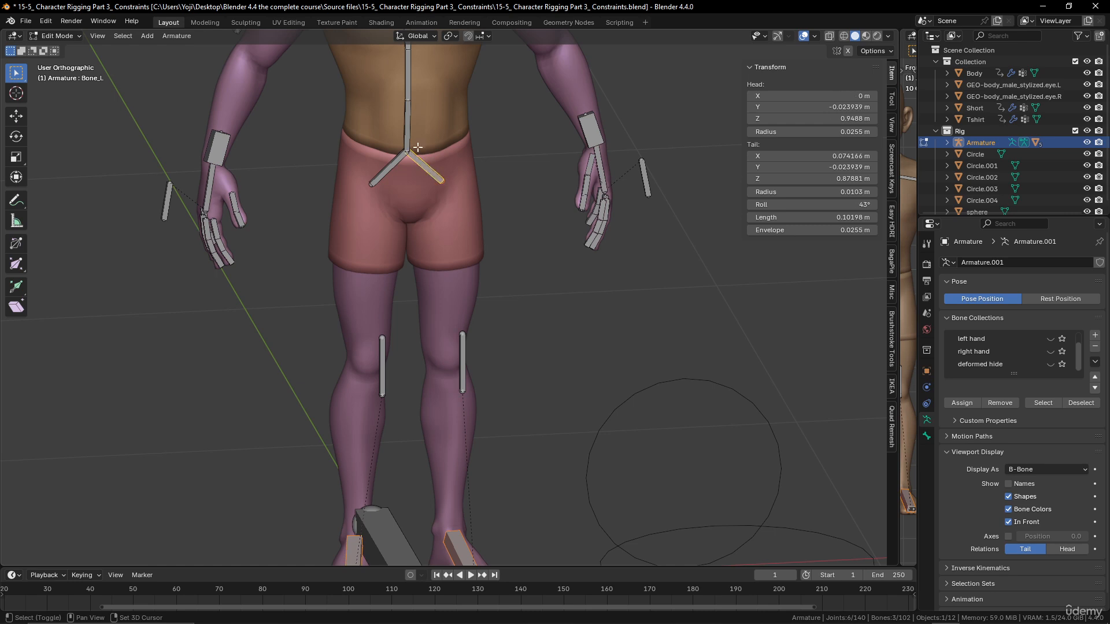
Parent the hip bone, both hand control bones and both foot control bones to the new ground bone with Keep Offset.
{"action": "left_click", "coordinate": [407, 133]}
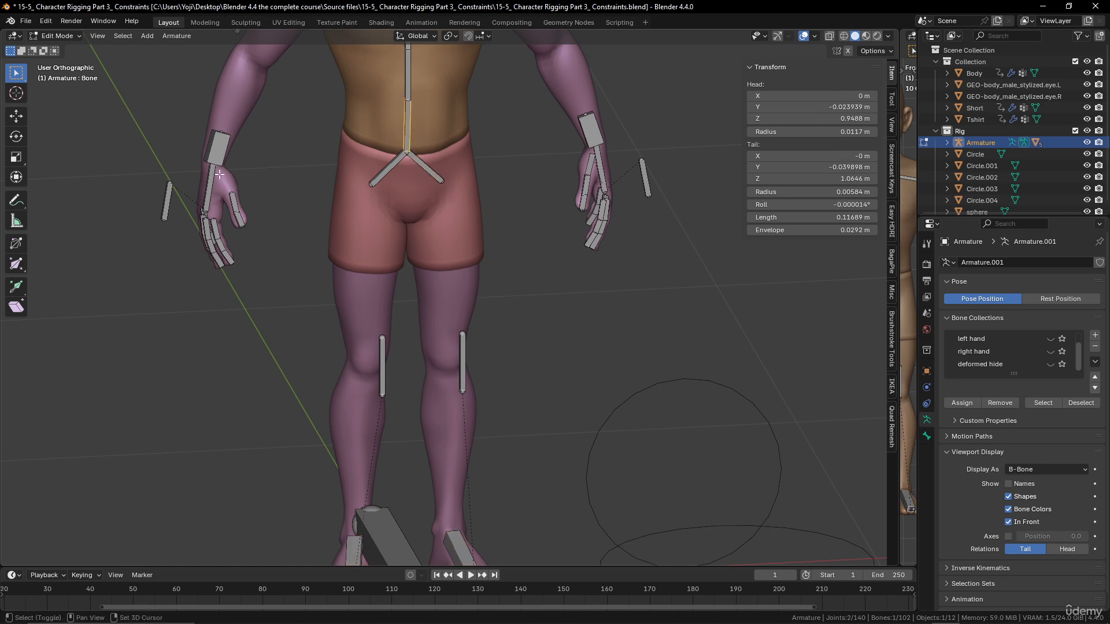
{"action": "left_click", "coordinate": [218, 152], "text": "shift"}
{"action": "left_click", "coordinate": [586, 131], "text": "shift"}
{"action": "scroll", "coordinate": [475, 416], "scroll_direction": "down", "scroll_amount": 3}
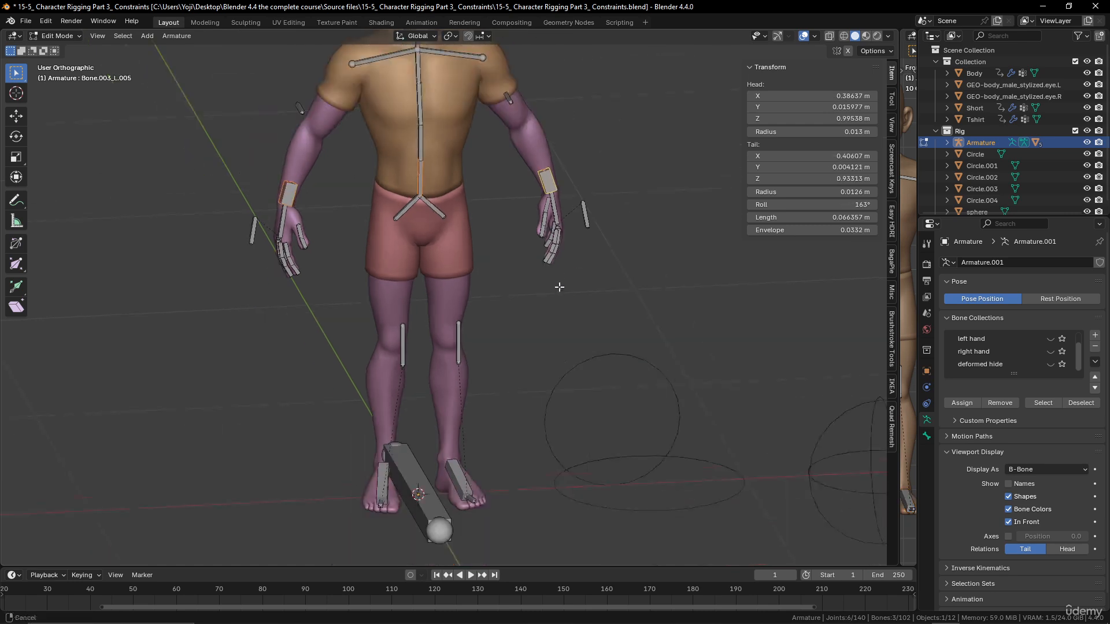
{"action": "scroll", "coordinate": [474, 417], "scroll_direction": "up", "scroll_amount": 1}
{"action": "left_click", "coordinate": [454, 415], "text": "shift"}
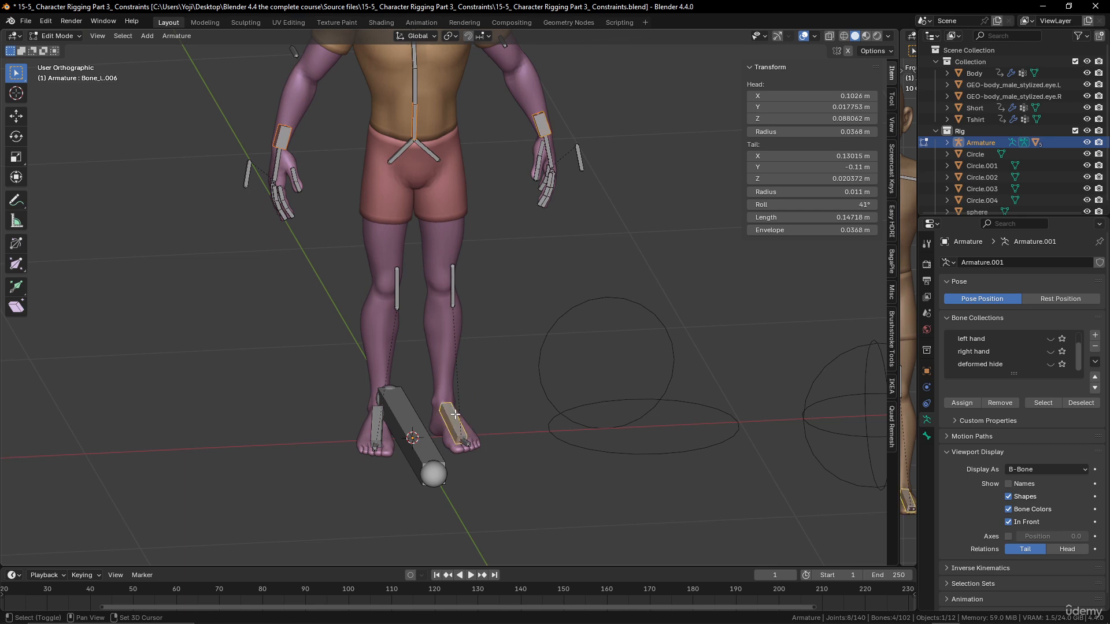
{"action": "left_click", "coordinate": [375, 427], "text": "shift"}
{"action": "left_click", "coordinate": [398, 419], "text": "shift"}
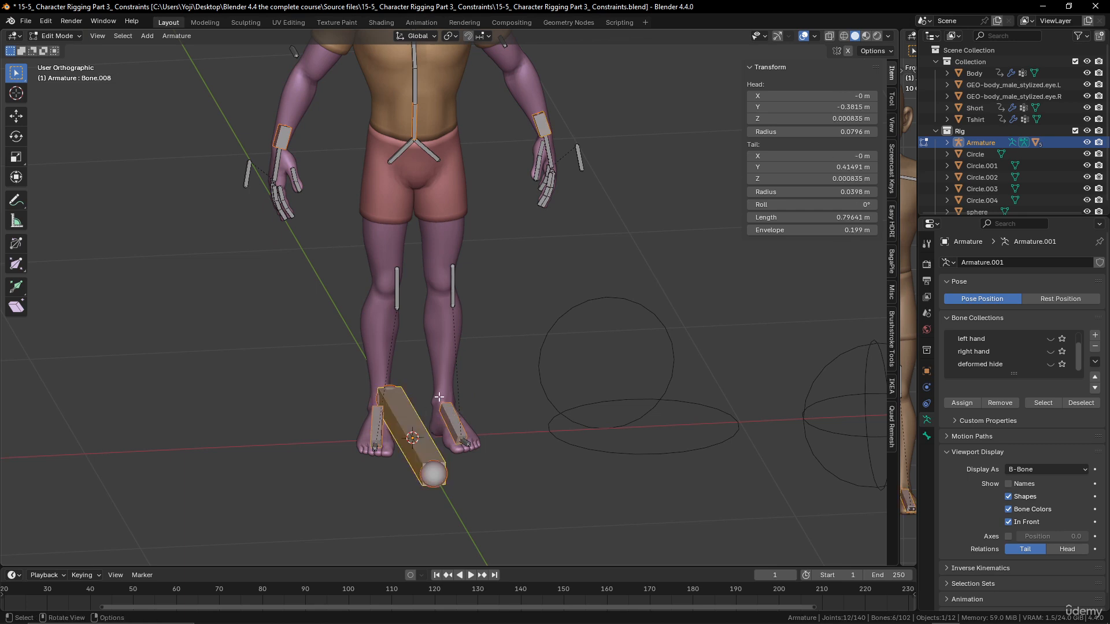
{"action": "key", "text": "ctrl+p"}
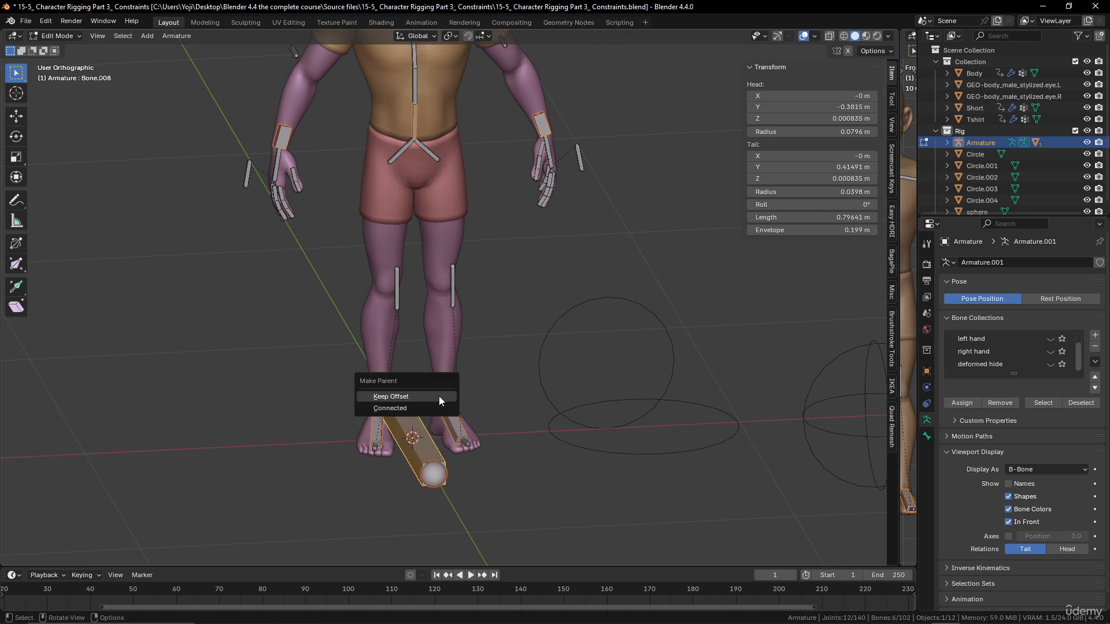
{"action": "left_click", "coordinate": [439, 396]}
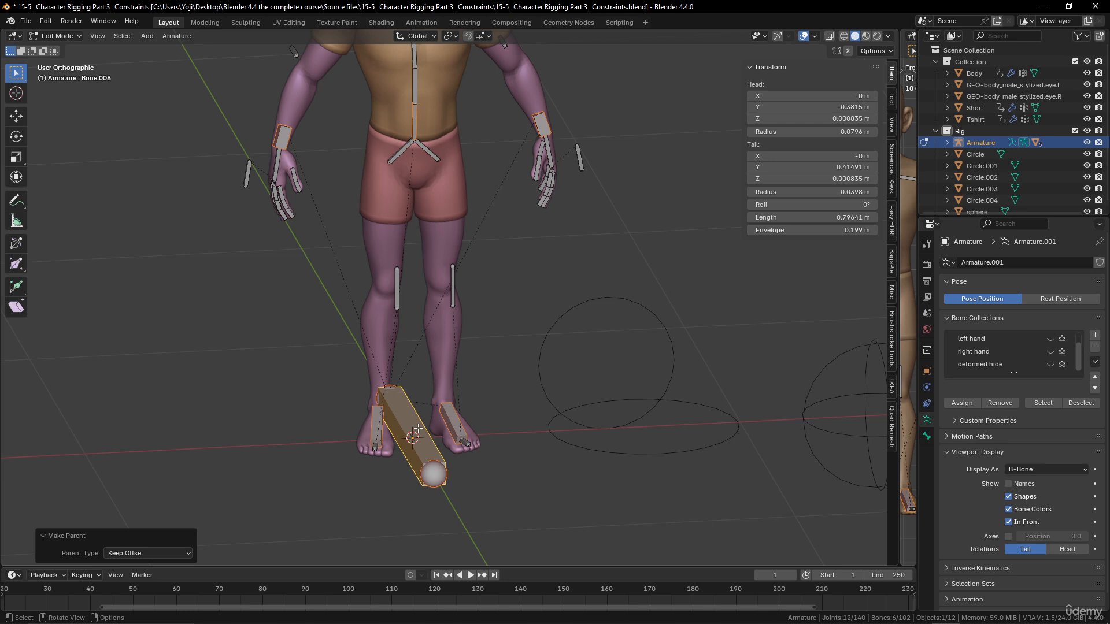
Switch to Pose Mode and test moving the ground bone with its parented controls.
{"action": "key", "text": "ctrl+Tab"}
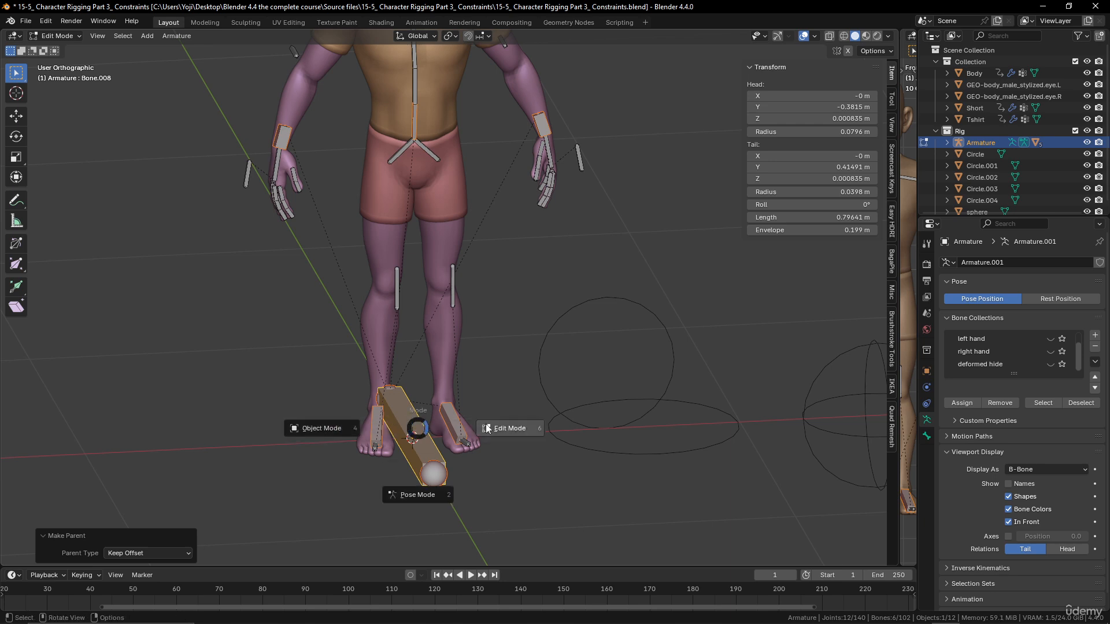
{"action": "left_click", "coordinate": [418, 495]}
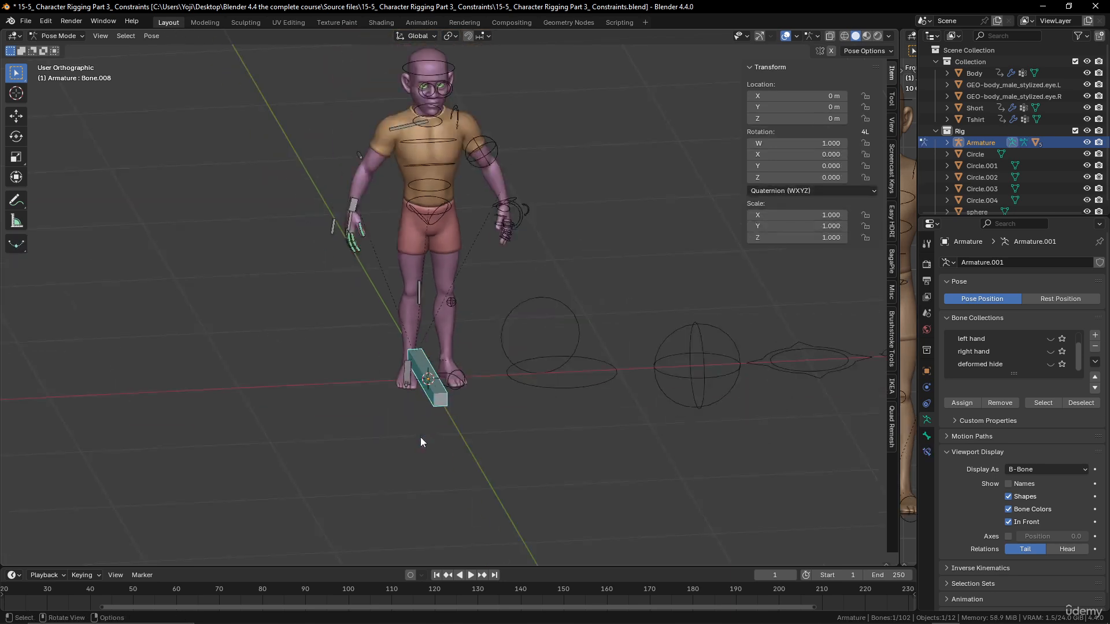
{"action": "key", "text": "g"}
{"action": "right_click", "coordinate": [484, 459]}
{"action": "middle_click_drag", "start_coordinate": [486, 463], "coordinate": [633, 434]}
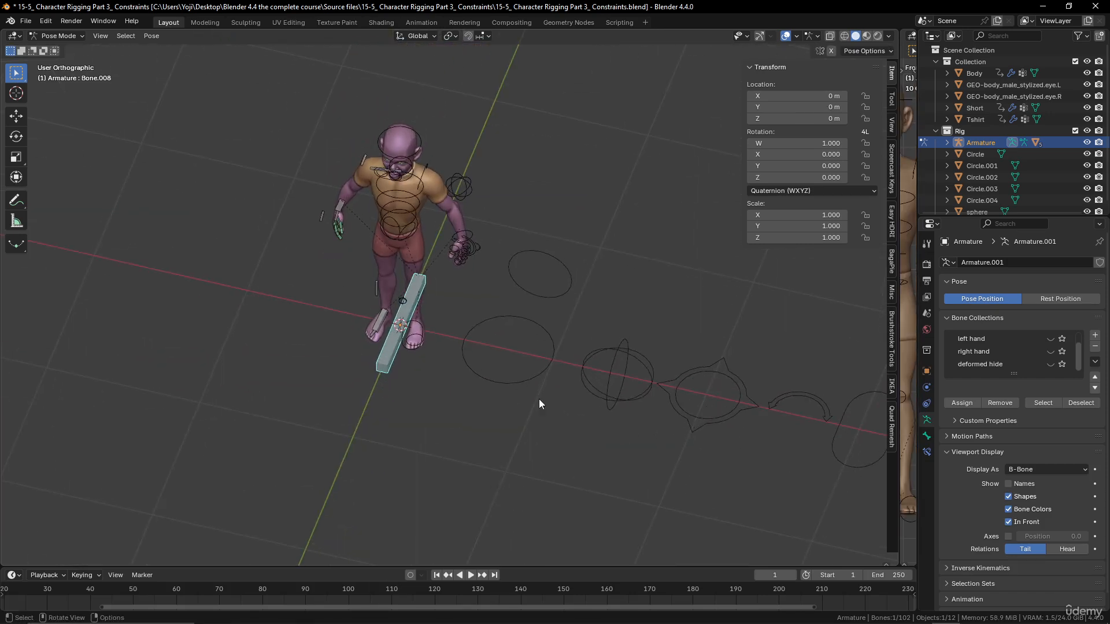
Assign the four-pointed ring object Circle.001 as the ground bone's custom shape.
{"action": "left_click", "coordinate": [927, 436]}
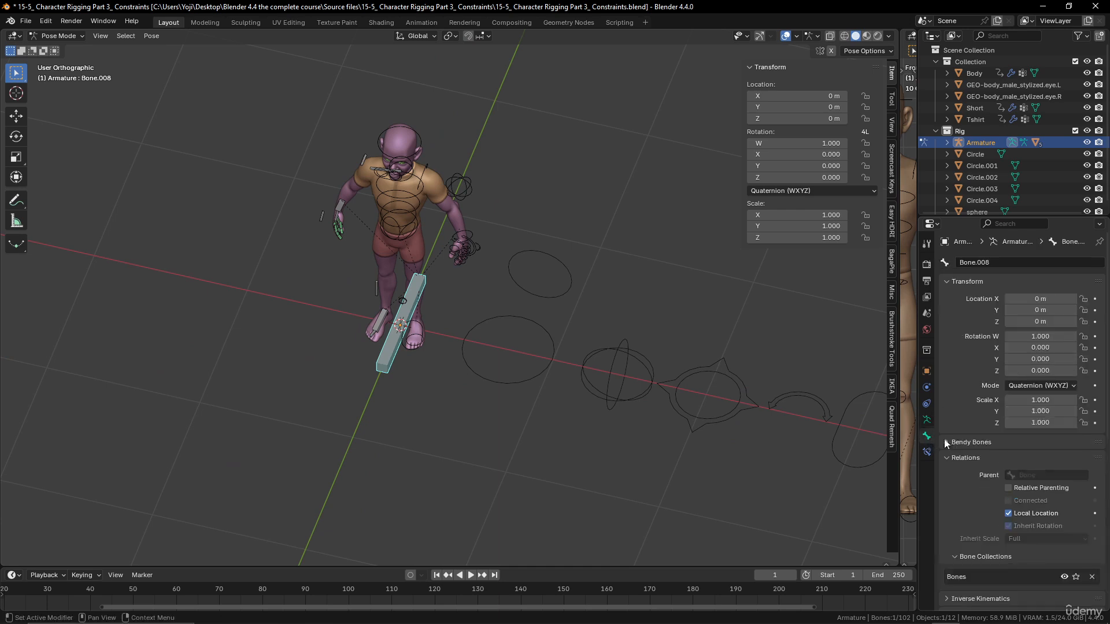
{"action": "scroll", "coordinate": [1027, 476], "scroll_direction": "down", "scroll_amount": 10}
{"action": "left_click", "coordinate": [1084, 493]}
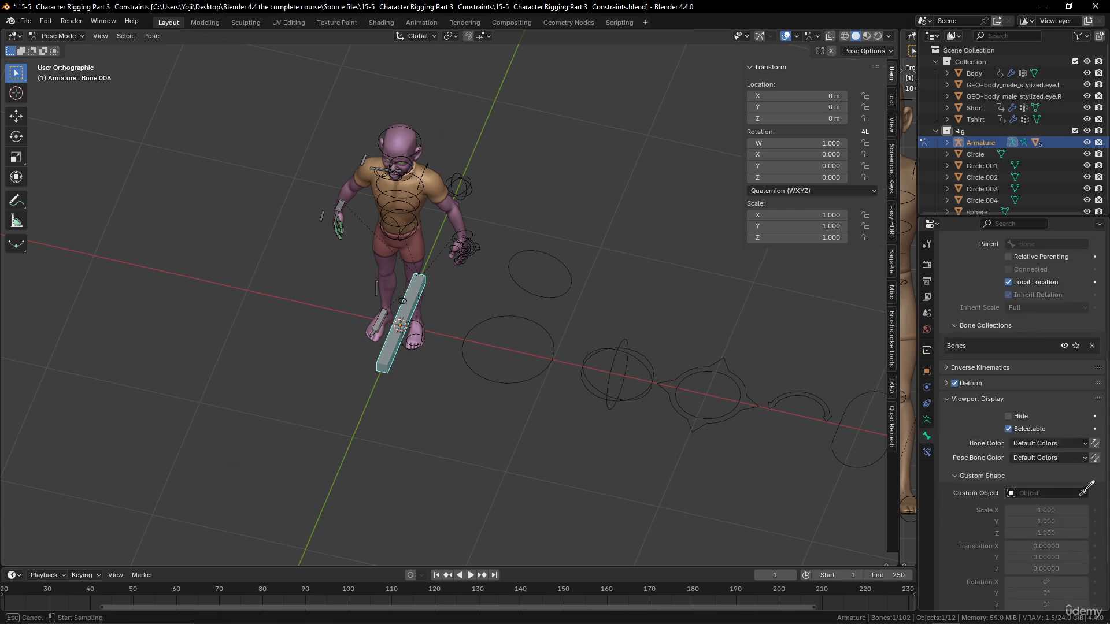
{"action": "left_click", "coordinate": [741, 386]}
{"action": "middle_click_drag", "start_coordinate": [611, 471], "coordinate": [498, 429]}
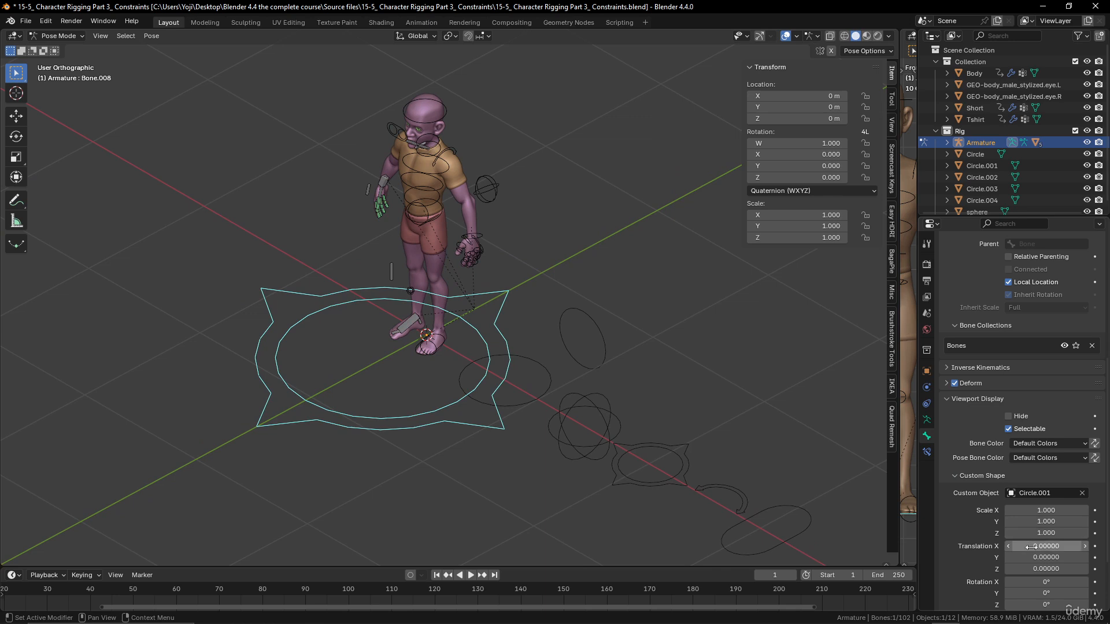
Set the ground bone's custom shape scale to 0.6 on all axes, with translation X at 0 and Y at 0.379.
{"action": "mouse_move", "coordinate": [1032, 556]}
{"action": "left_mouse_down"}
{"action": "mouse_move", "coordinate": [1055, 555]}
{"action": "mouse_move", "coordinate": [1034, 550]}
{"action": "left_mouse_up"}
{"action": "left_click_drag", "start_coordinate": [1041, 510], "coordinate": [1040, 533]}
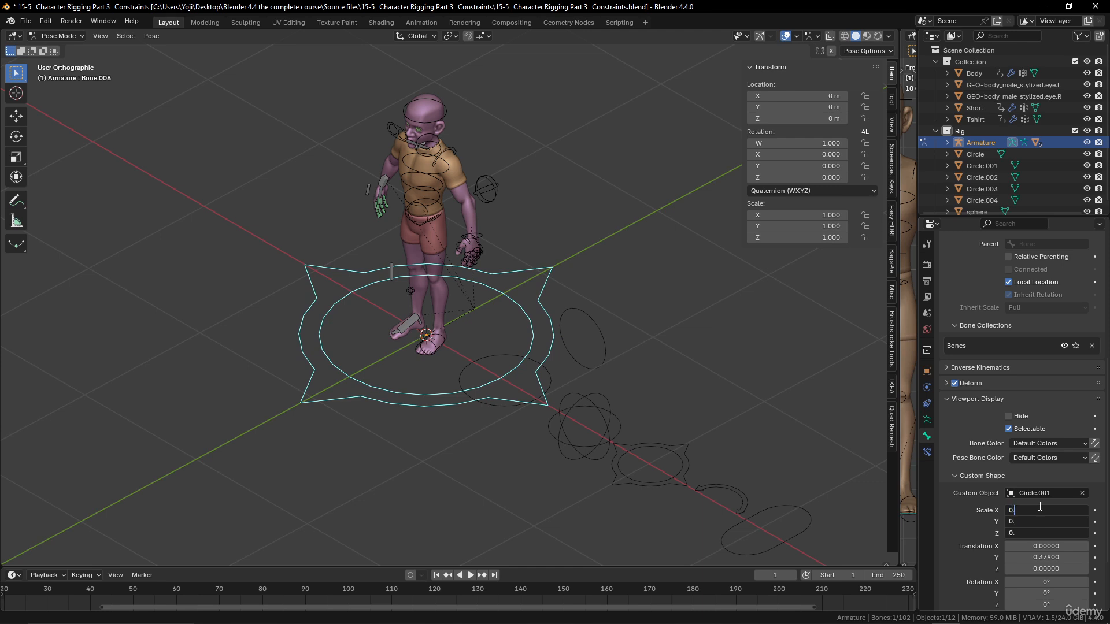
{"action": "key", "text": "Return"}
{"action": "left_click_drag", "start_coordinate": [1041, 512], "coordinate": [1041, 546]}
{"action": "type", "text": "0.6"}
{"action": "key", "text": "Return"}
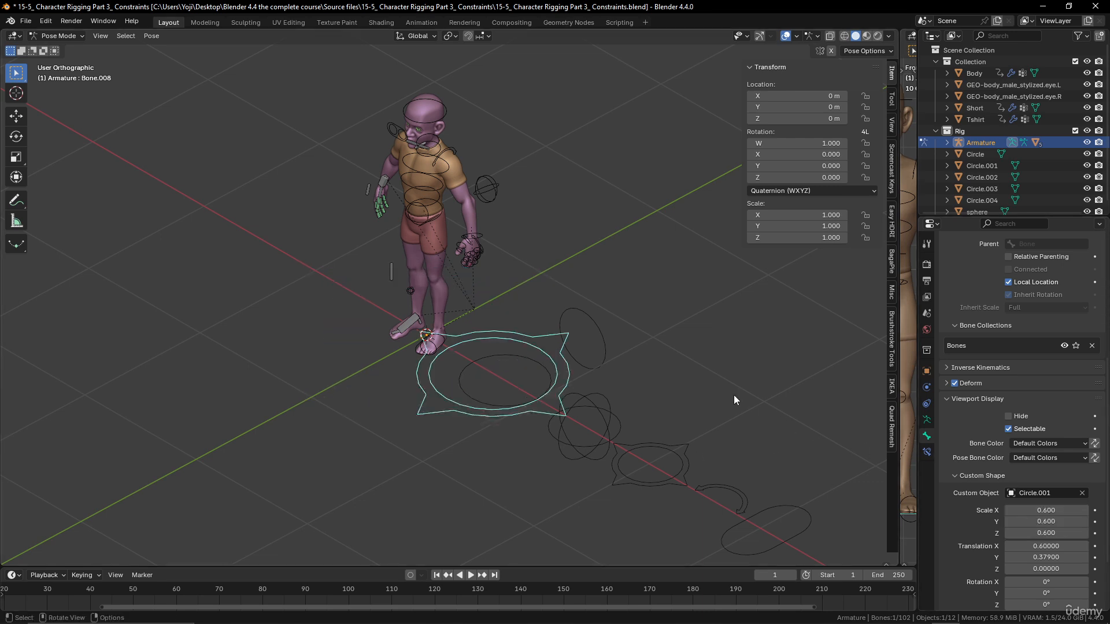
{"action": "left_click", "coordinate": [1049, 546]}
{"action": "type", "text": "0"}
{"action": "key", "text": "Return"}
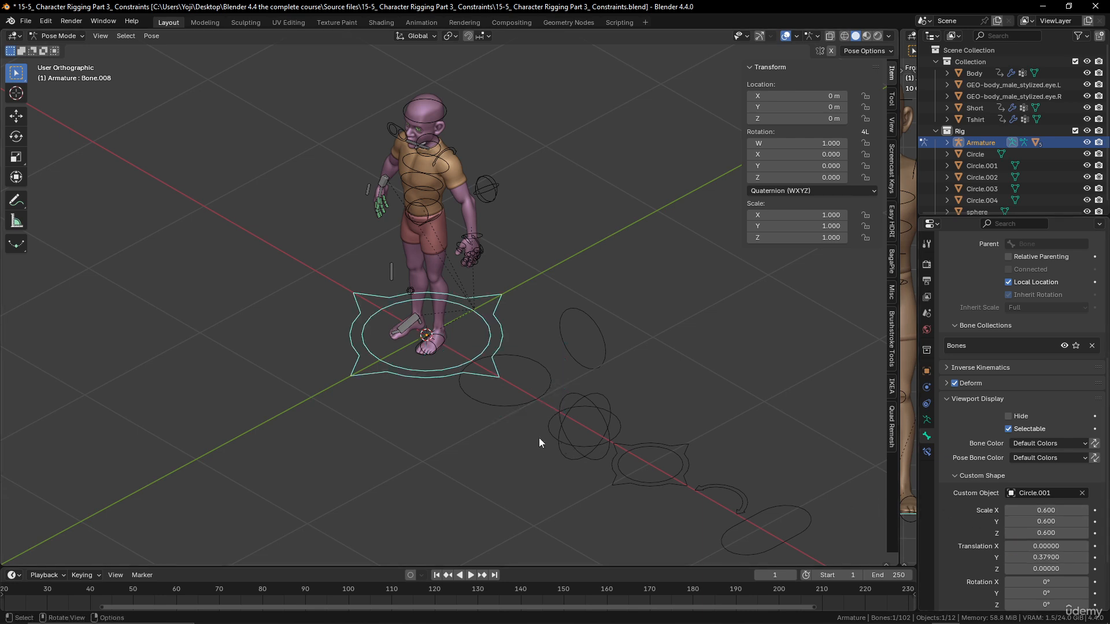
{"action": "middle_click_drag", "start_coordinate": [538, 438], "coordinate": [515, 404]}
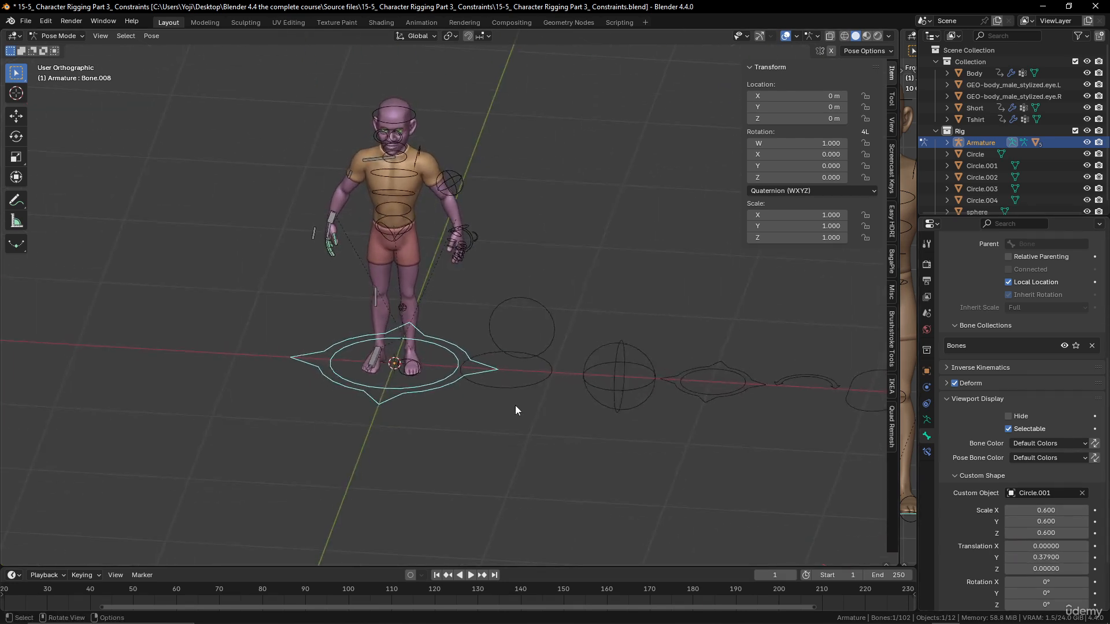
In Object Mode, move the six control shape objects beside the character into a new collection named Shapes and hide that collection.
{"action": "left_click", "coordinate": [524, 361]}
{"action": "left_click_drag", "start_coordinate": [517, 296], "coordinate": [801, 419]}
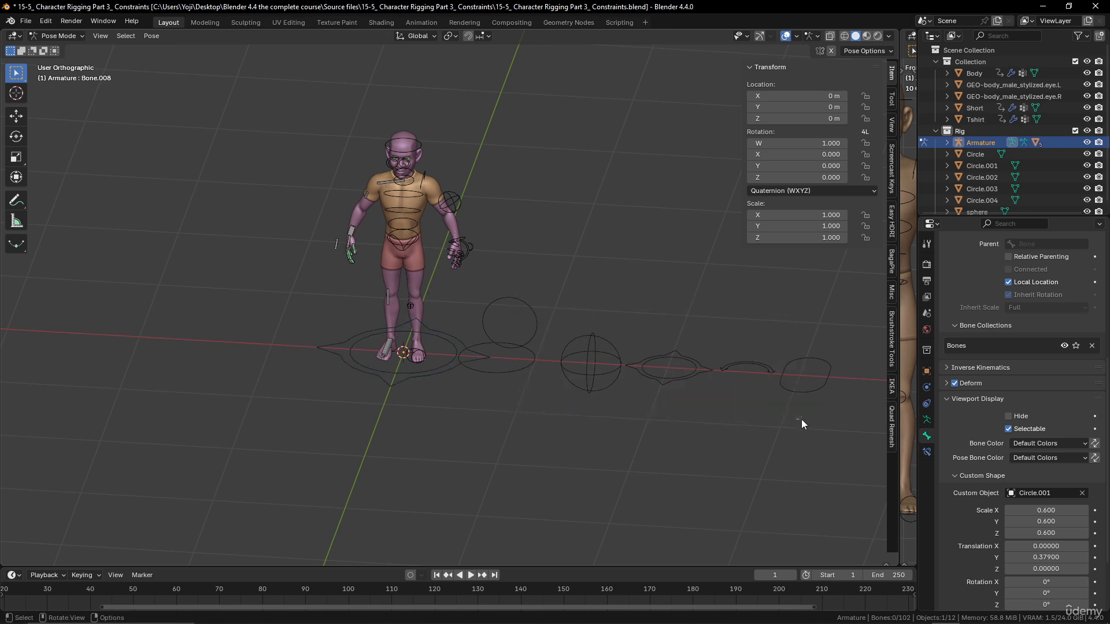
{"action": "key", "text": "ctrl+Tab"}
{"action": "left_click", "coordinate": [530, 340]}
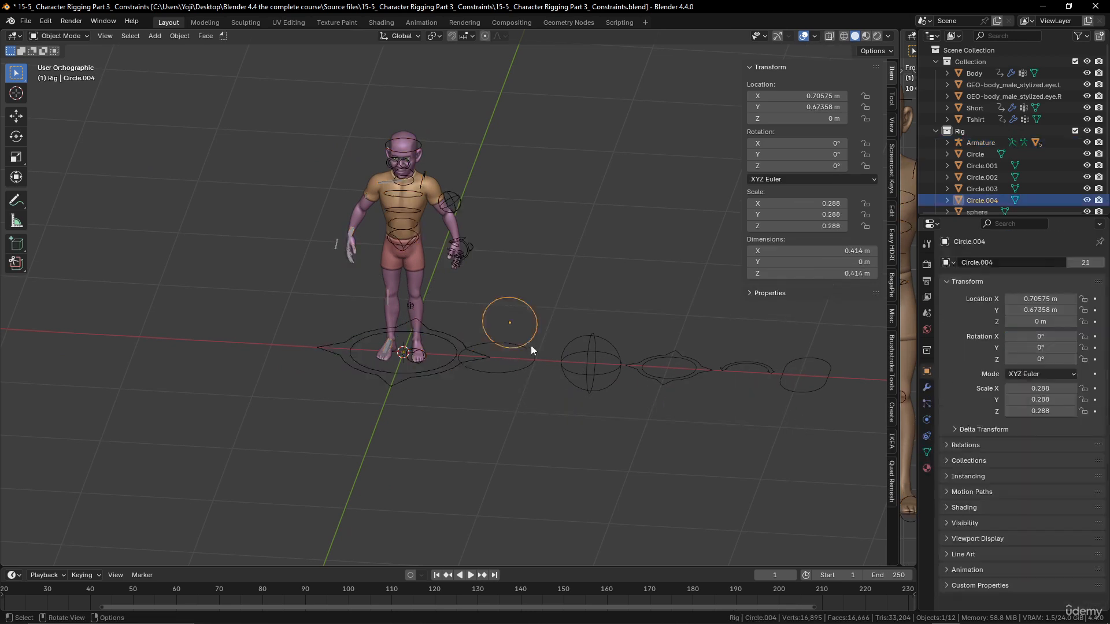
{"action": "left_click", "coordinate": [532, 353], "text": "shift"}
{"action": "left_click_drag", "start_coordinate": [518, 302], "coordinate": [806, 418]}
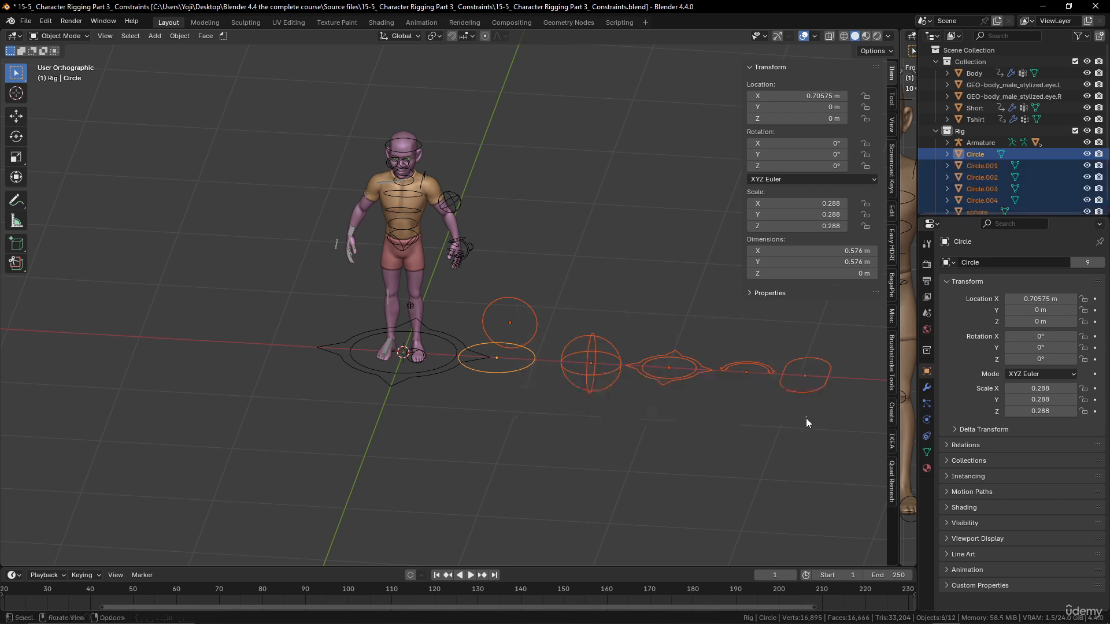
{"action": "key", "text": "m"}
{"action": "left_click", "coordinate": [574, 325]}
{"action": "left_click_drag", "start_coordinate": [622, 331], "coordinate": [562, 332]}
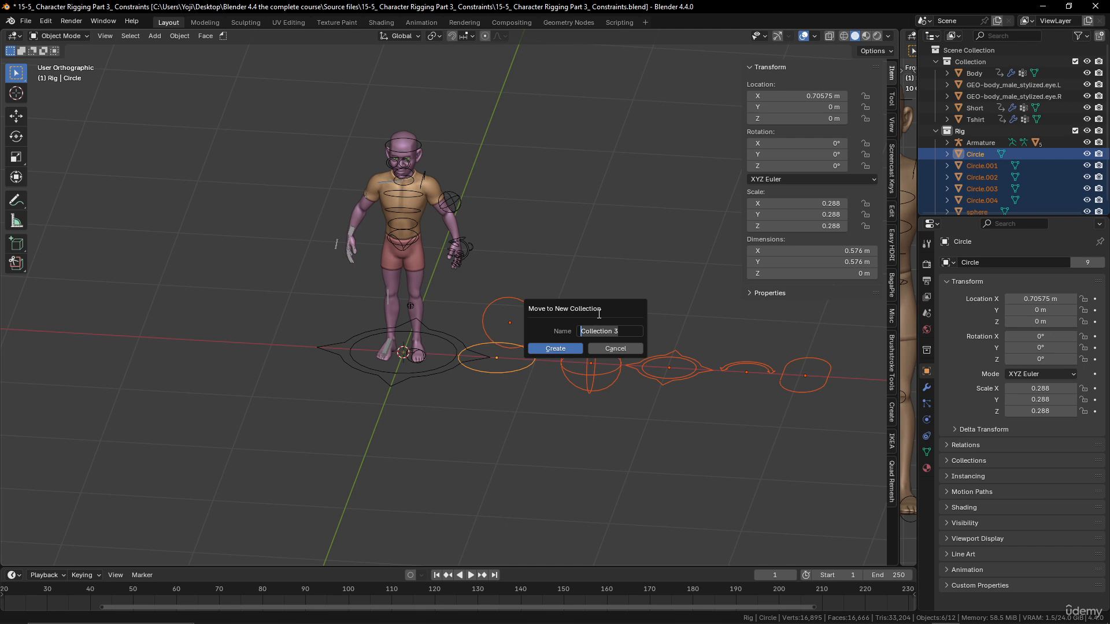
{"action": "type", "text": "Shapes"}
{"action": "key", "text": "Return"}
{"action": "left_click", "coordinate": [570, 348]}
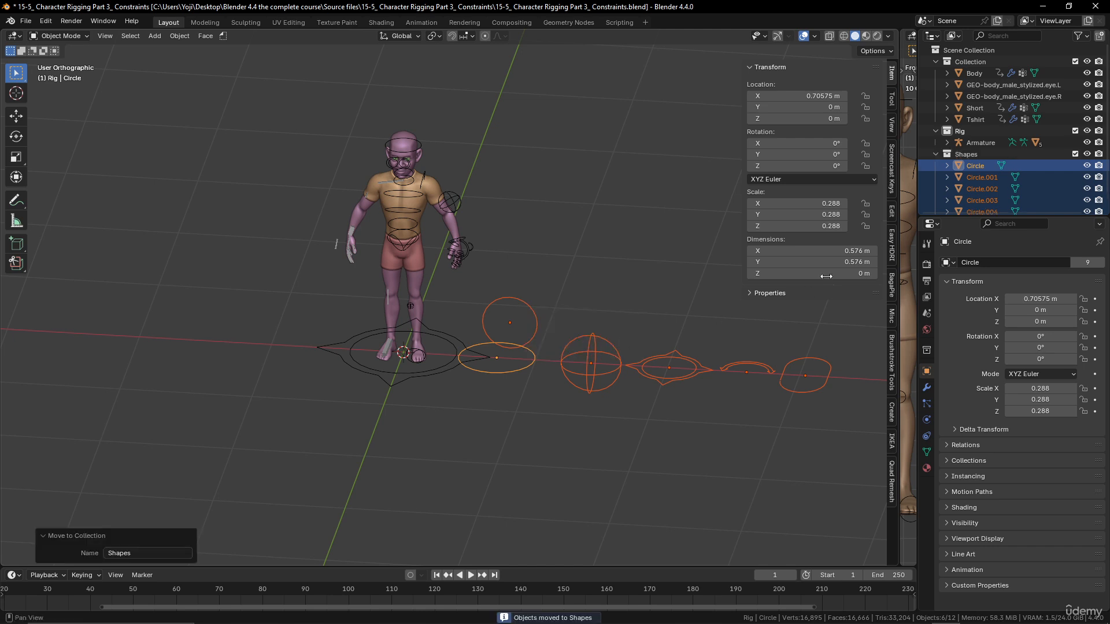
{"action": "left_click", "coordinate": [1087, 154]}
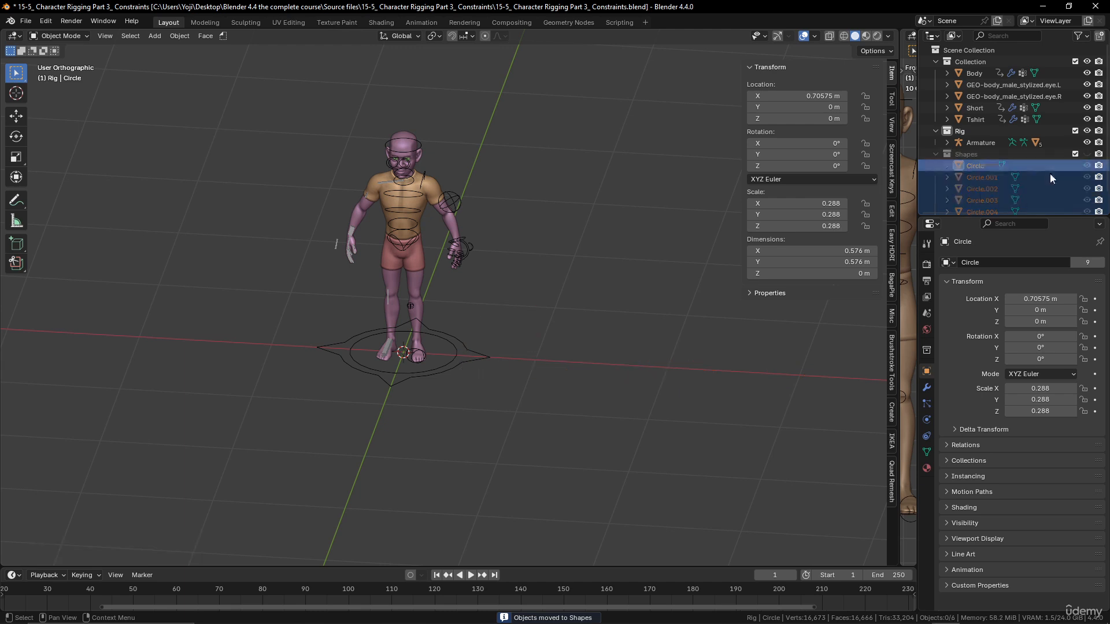
{"action": "scroll", "coordinate": [474, 274], "scroll_direction": "up", "scroll_amount": 4}
{"action": "middle_click_drag", "start_coordinate": [474, 274], "coordinate": [380, 222]}
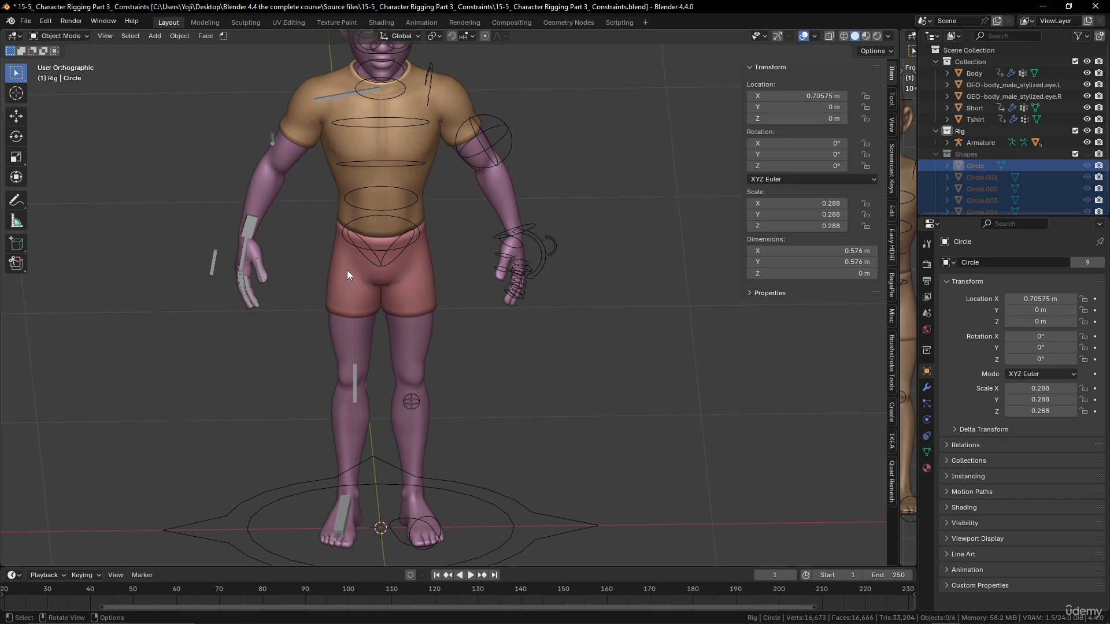
{"action": "mouse_move", "coordinate": [334, 313]}
{"action": "middle_mouse_down"}
{"action": "mouse_move", "coordinate": [551, 298]}
{"action": "mouse_move", "coordinate": [335, 313]}
{"action": "middle_mouse_up"}
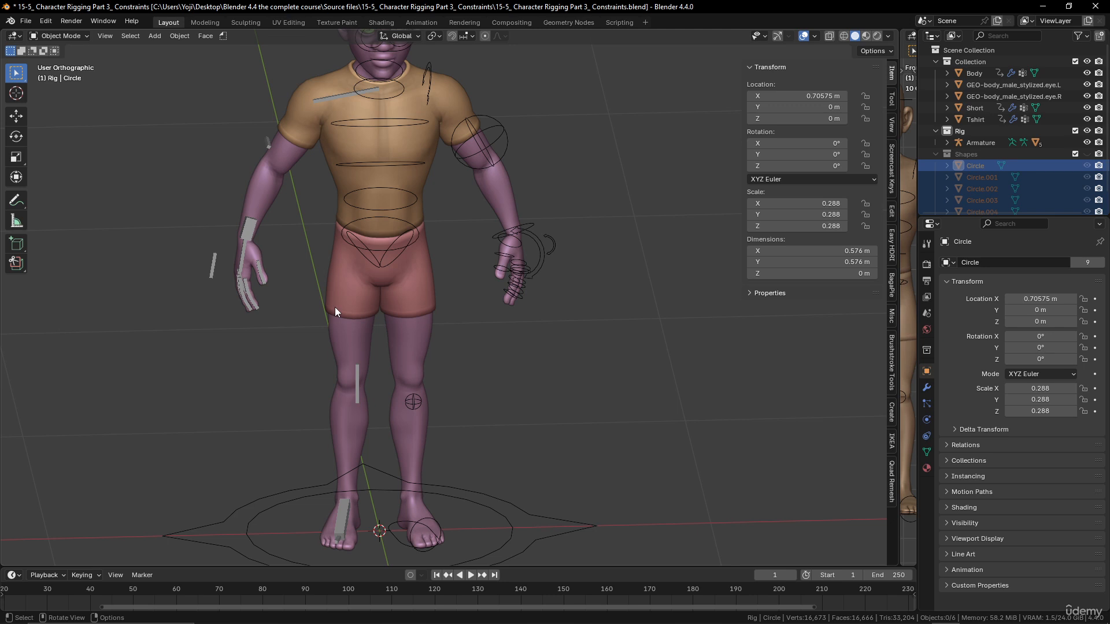
Find the Rigify add-on among the installed add-ons in the Preferences and enable it.
{"action": "left_click", "coordinate": [47, 20]}
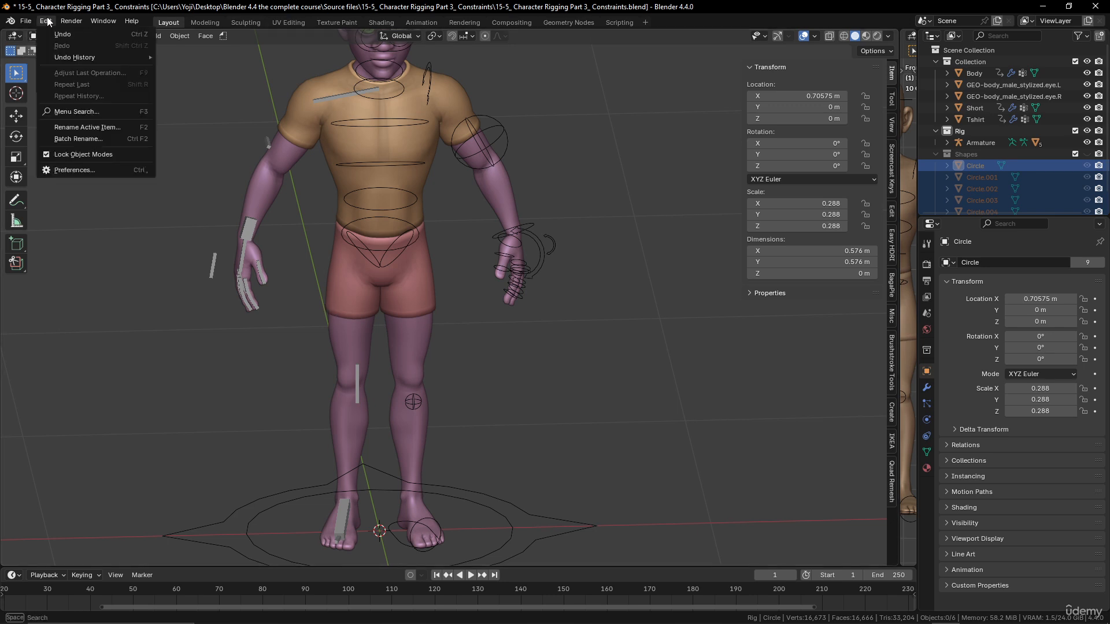
{"action": "left_click", "coordinate": [104, 169]}
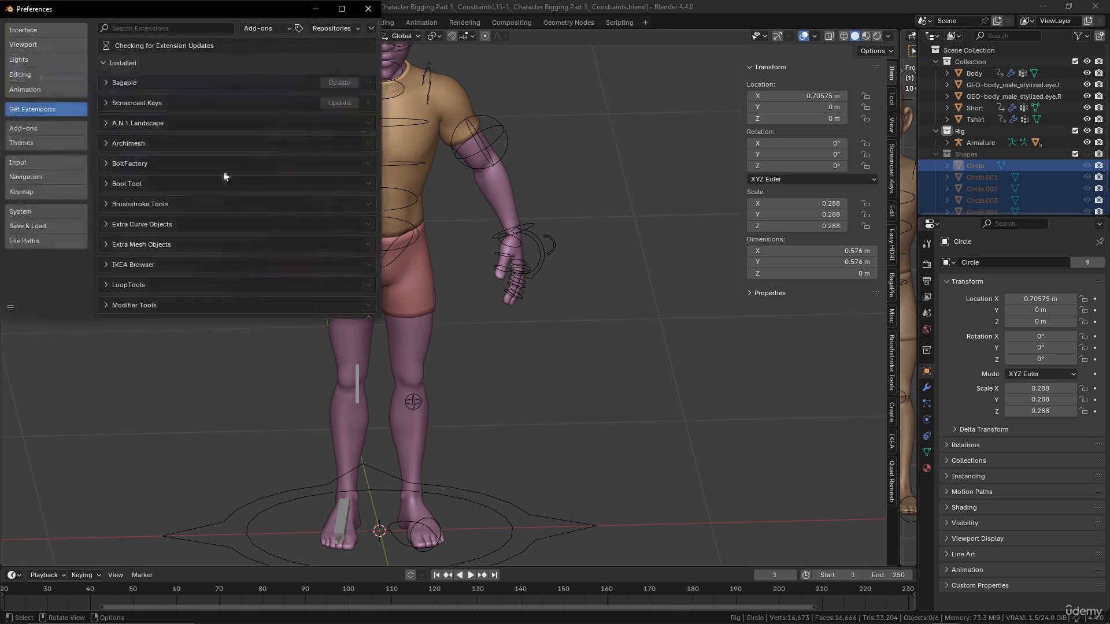
{"action": "left_click", "coordinate": [193, 27]}
{"action": "type", "text": "rigi"}
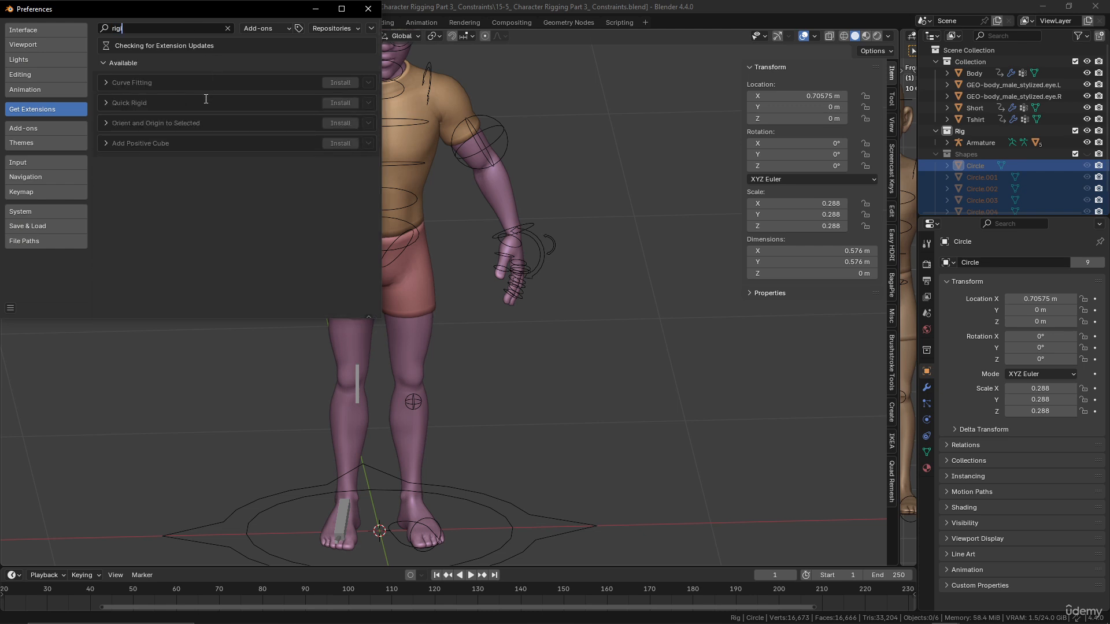
{"action": "left_click", "coordinate": [48, 129]}
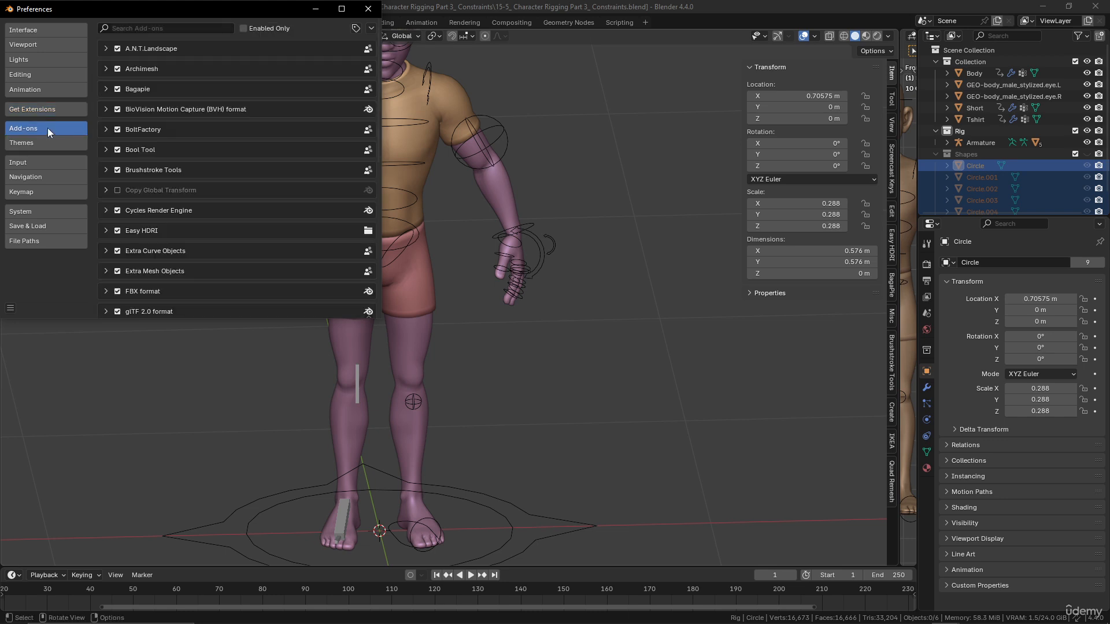
{"action": "left_click", "coordinate": [177, 29]}
{"action": "type", "text": "rigi"}
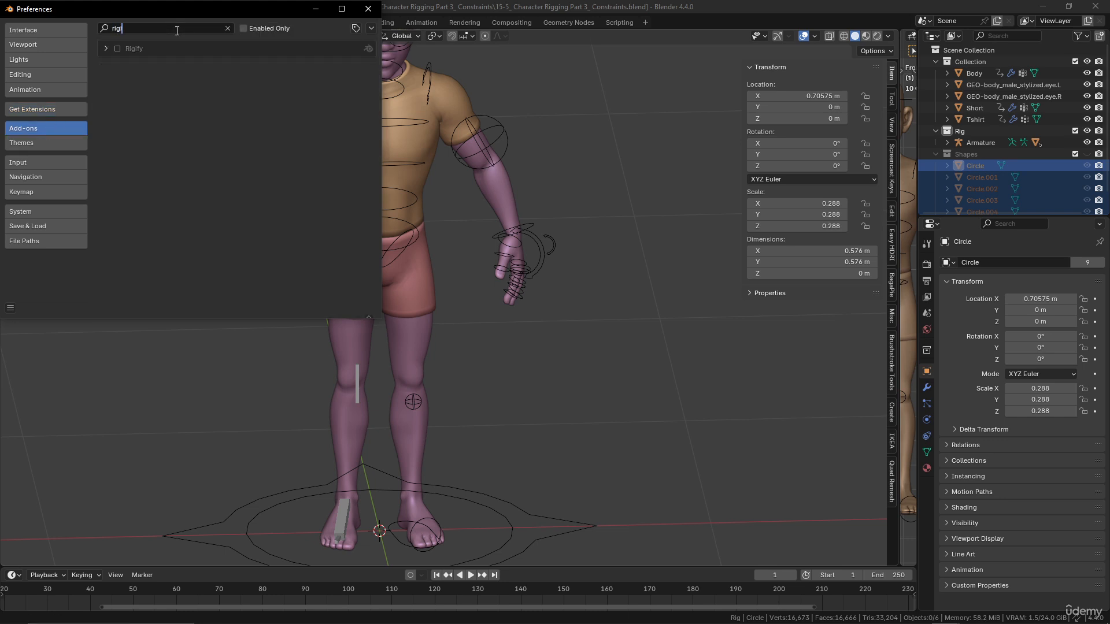
{"action": "key", "text": "Return"}
{"action": "left_click", "coordinate": [118, 48]}
{"action": "left_click", "coordinate": [368, 8]}
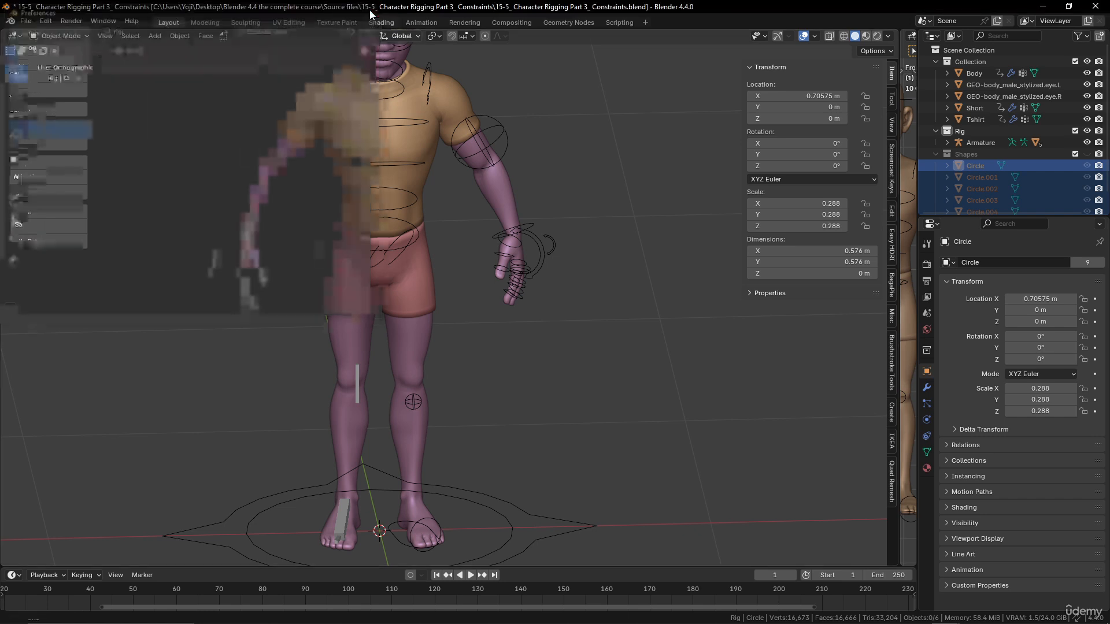
Add a Human Rigify meta-rig to the scene.
{"action": "scroll", "coordinate": [519, 315], "scroll_direction": "down", "scroll_amount": 1}
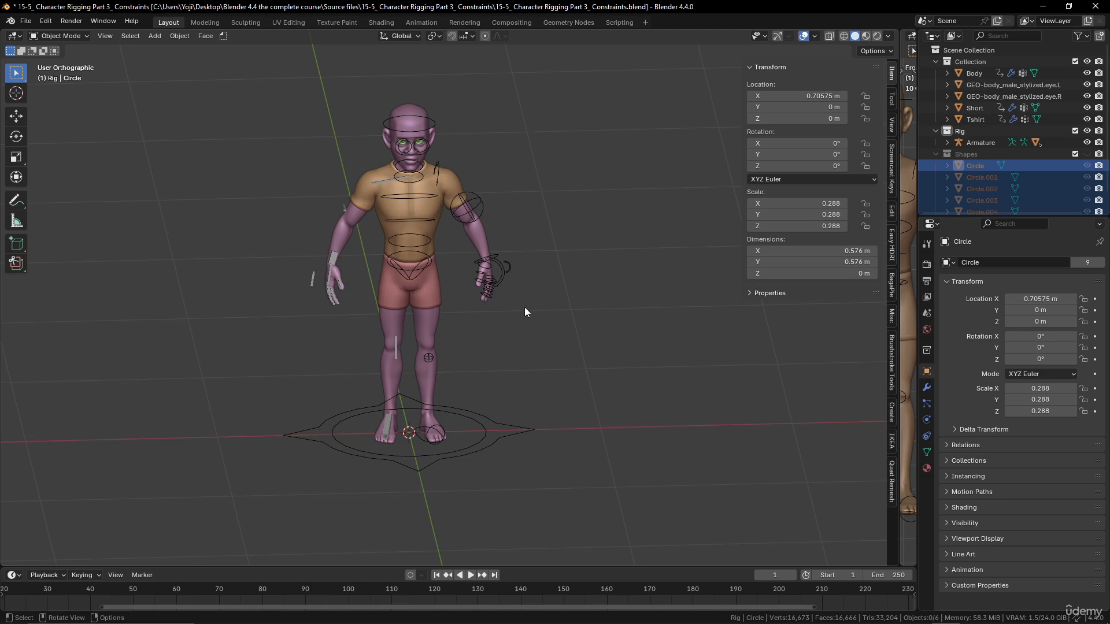
{"action": "key", "text": "shift+a"}
{"action": "mouse_move", "coordinate": [525, 308]}
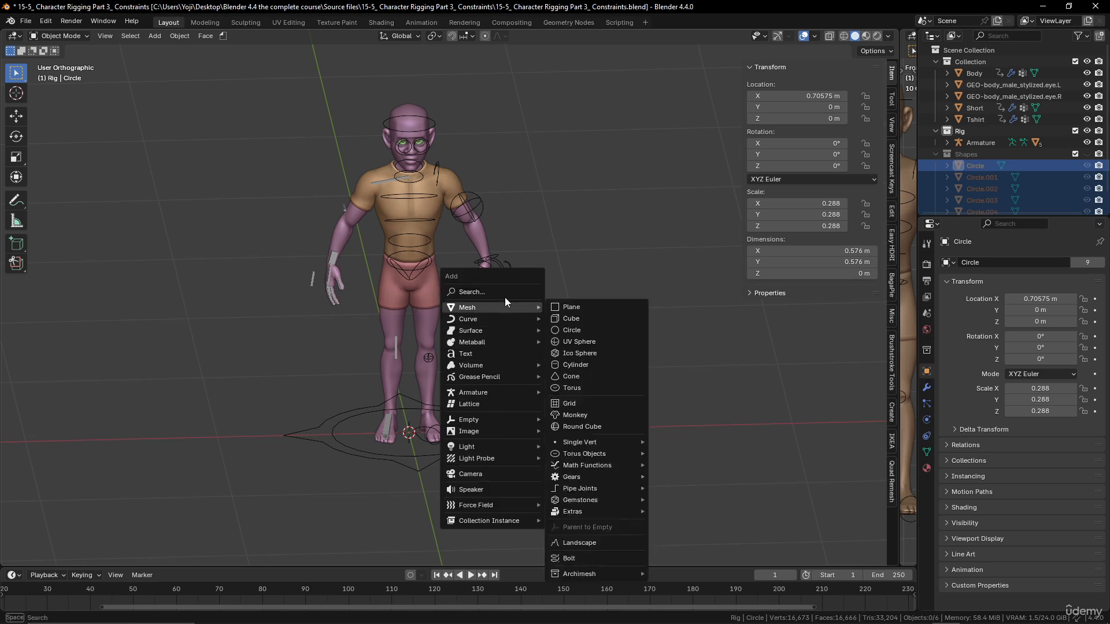
{"action": "mouse_move", "coordinate": [495, 392]}
{"action": "mouse_move", "coordinate": [577, 408]}
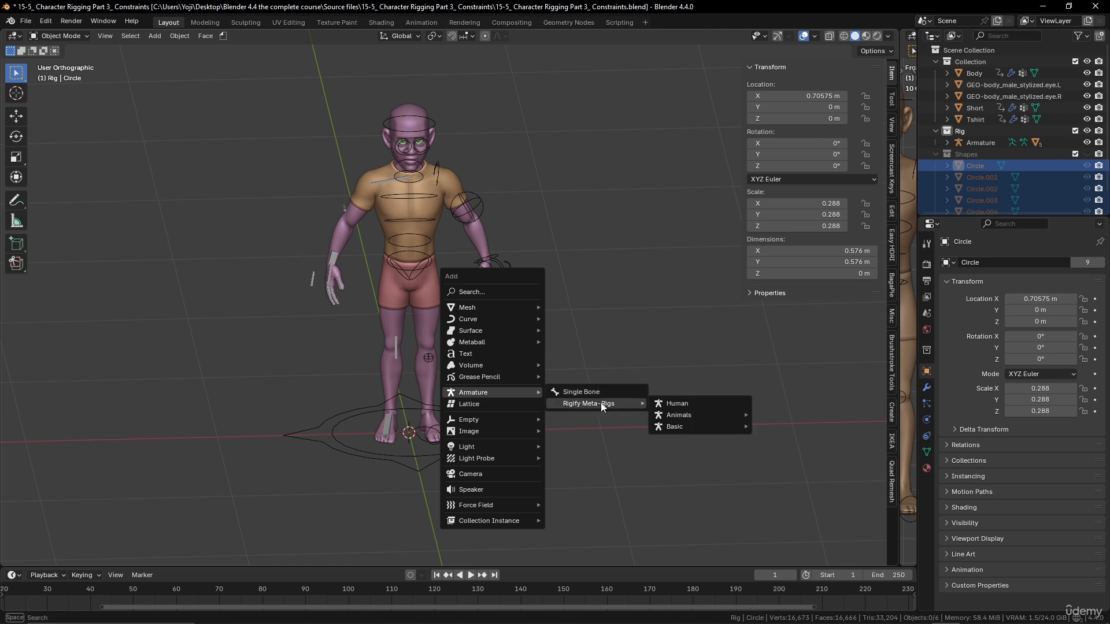
{"action": "left_click", "coordinate": [688, 408]}
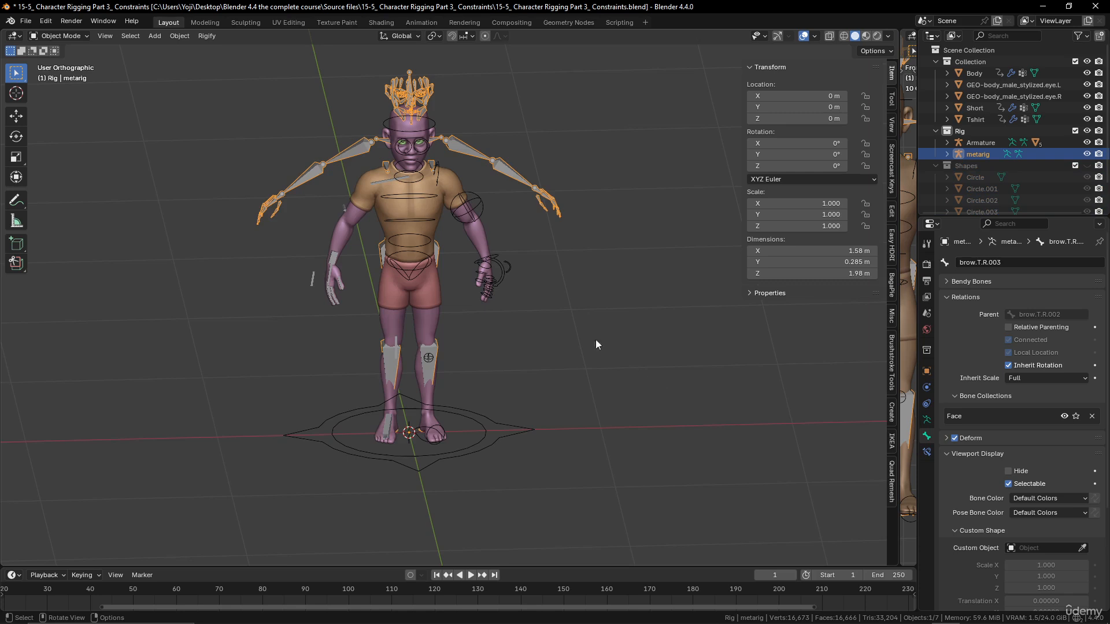
Hide the original Armature and the character's mesh Collection, and briefly check the metarig's bones in Edit Mode.
{"action": "middle_click_drag", "start_coordinate": [595, 339], "coordinate": [526, 188]}
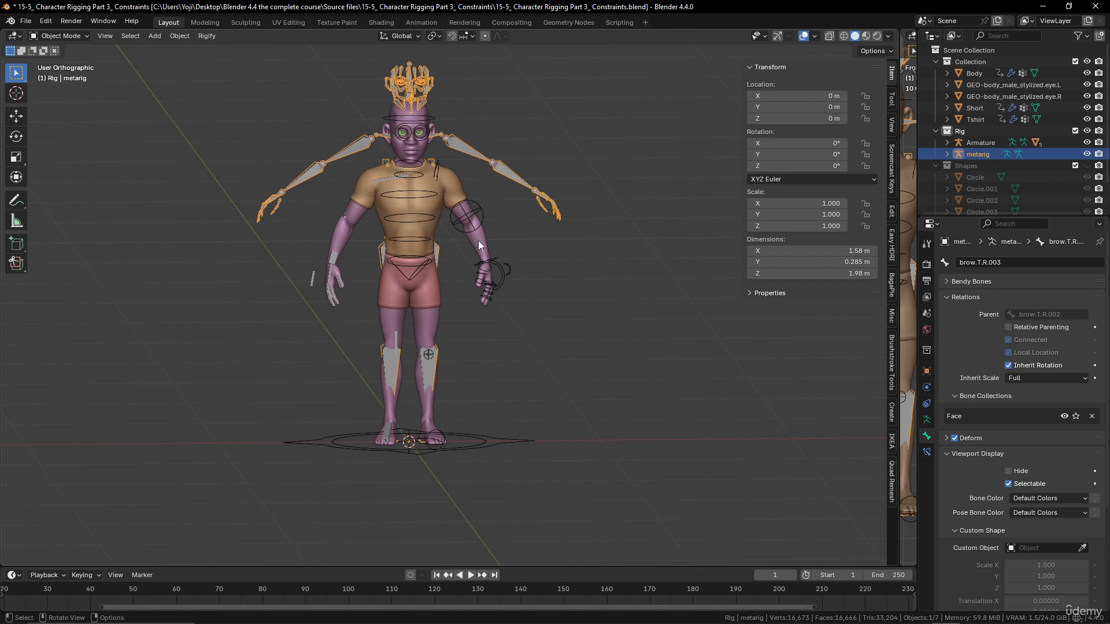
{"action": "middle_click_drag", "start_coordinate": [590, 244], "coordinate": [561, 241]}
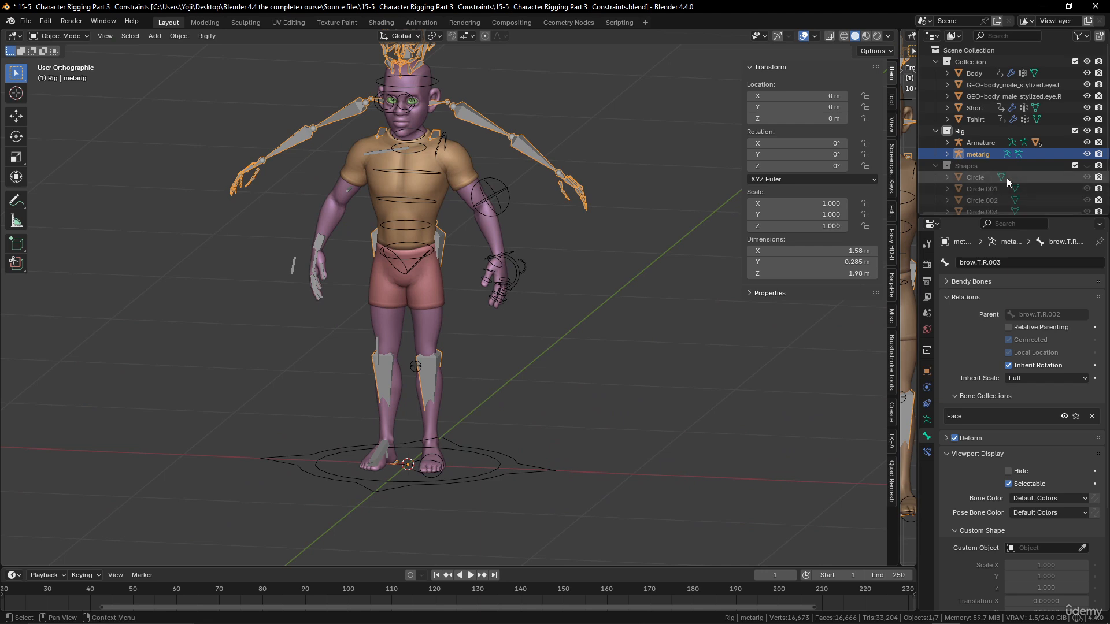
{"action": "left_click", "coordinate": [1087, 142]}
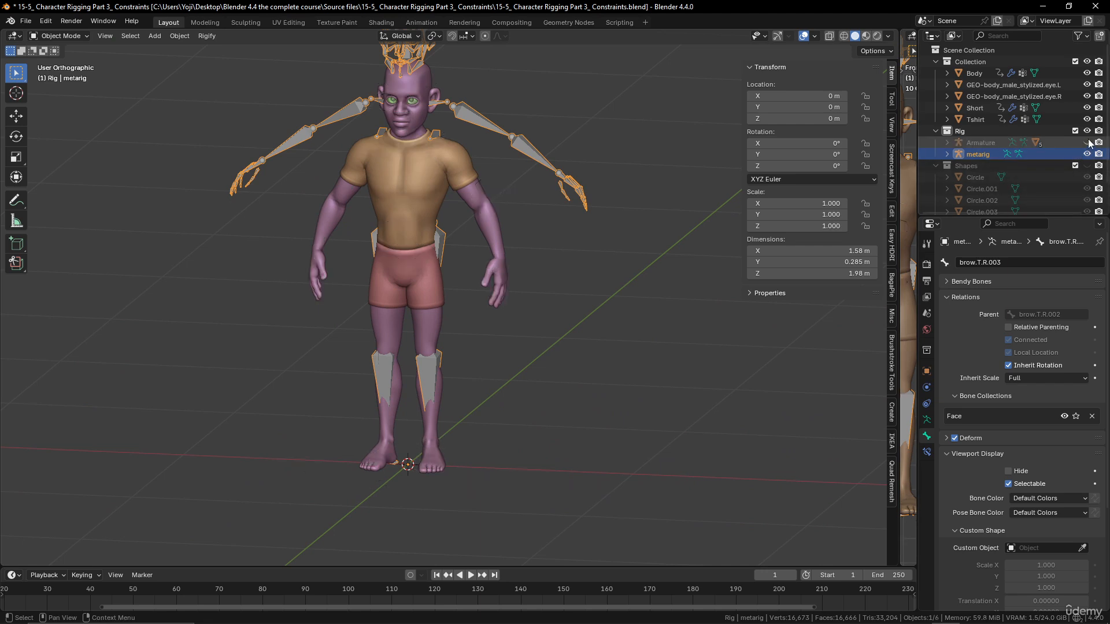
{"action": "left_click", "coordinate": [1086, 61]}
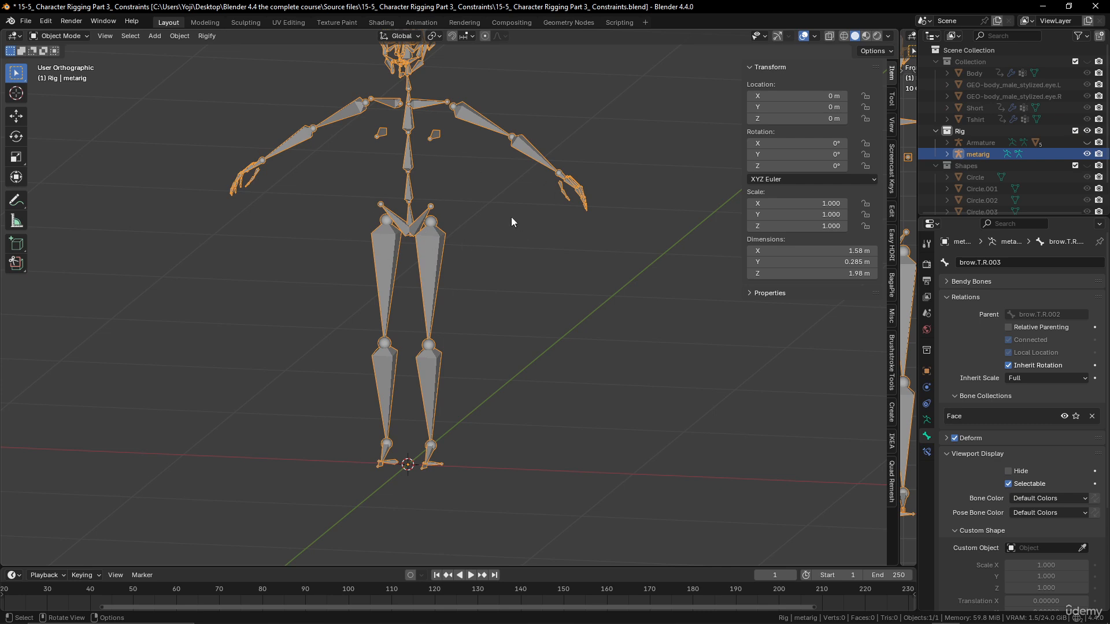
{"action": "key", "text": "Tab"}
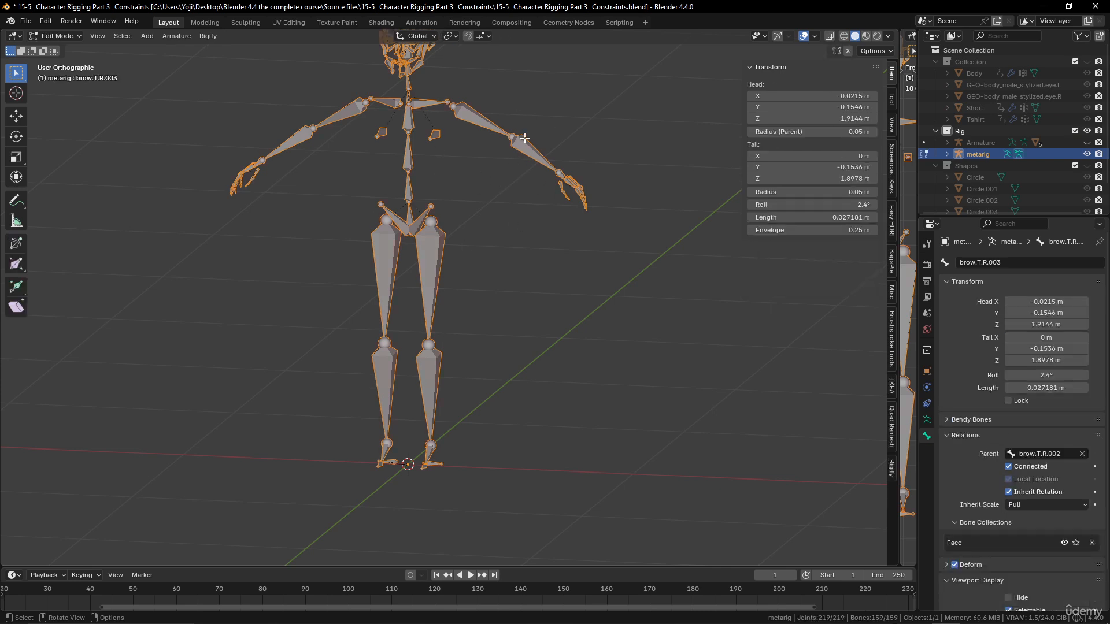
{"action": "key", "text": "Tab"}
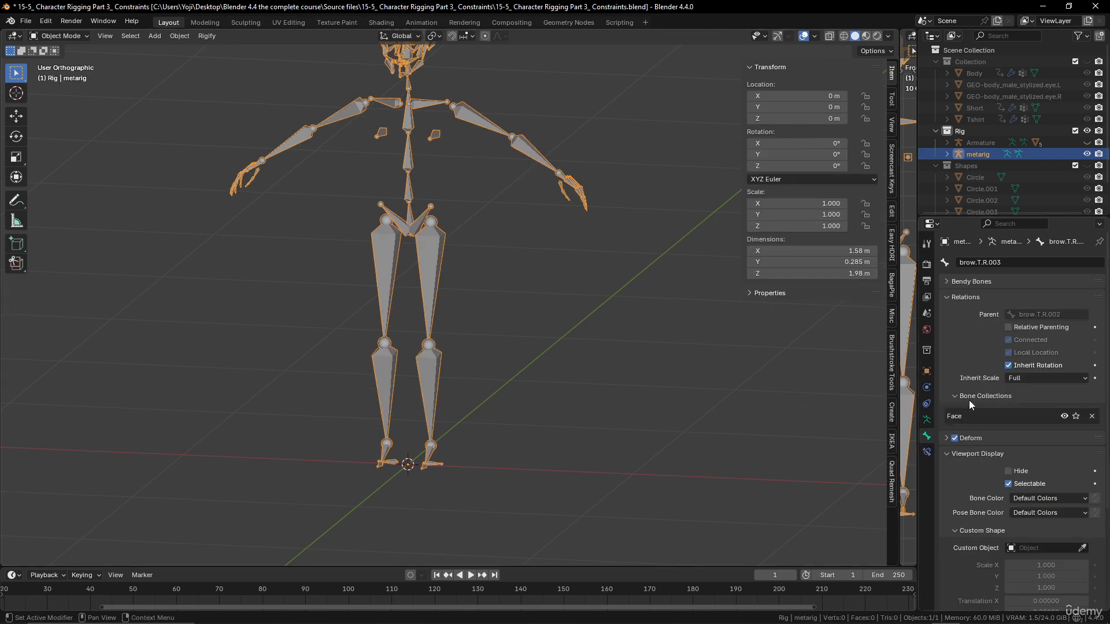
Generate the Rigify control rig from the human metarig and hide the metarig.
{"action": "left_click", "coordinate": [926, 420]}
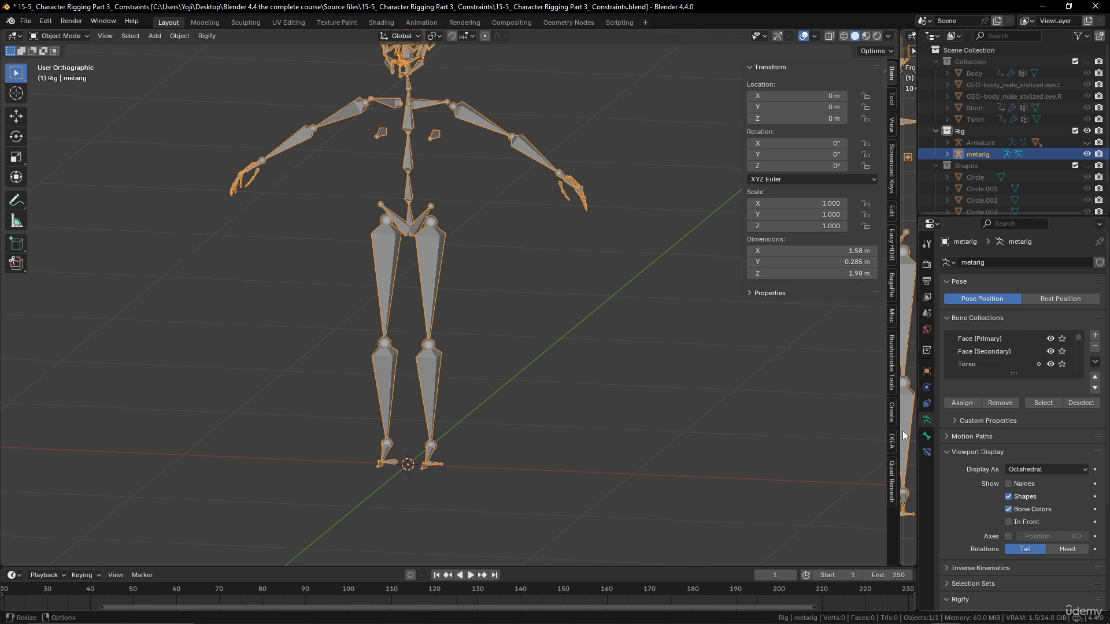
{"action": "scroll", "coordinate": [1021, 401], "scroll_direction": "down", "scroll_amount": 5}
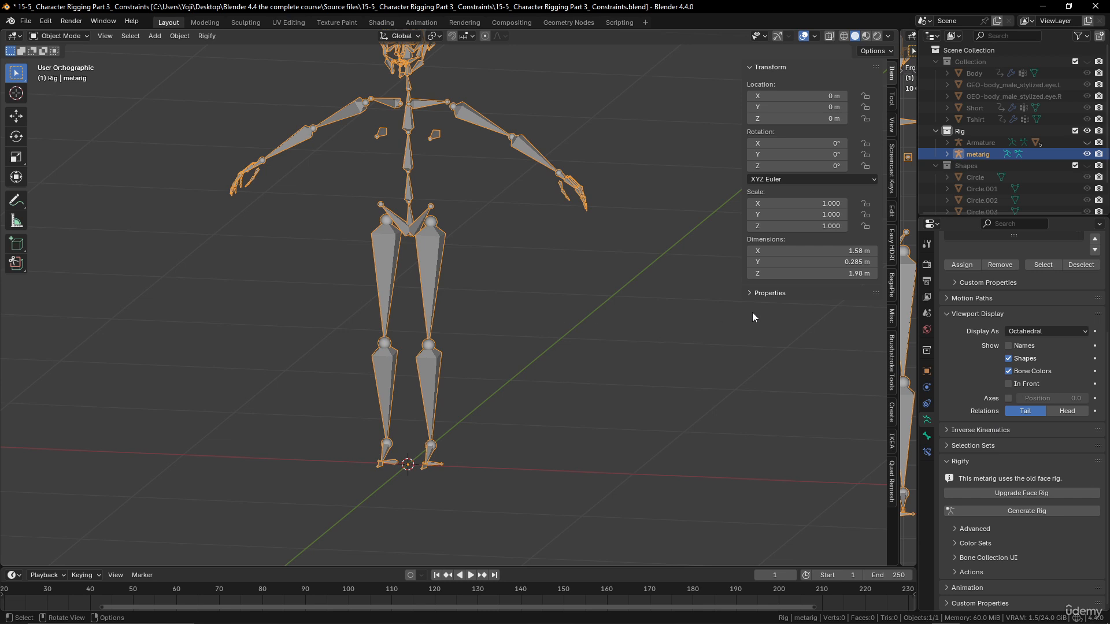
{"action": "left_click", "coordinate": [1017, 511]}
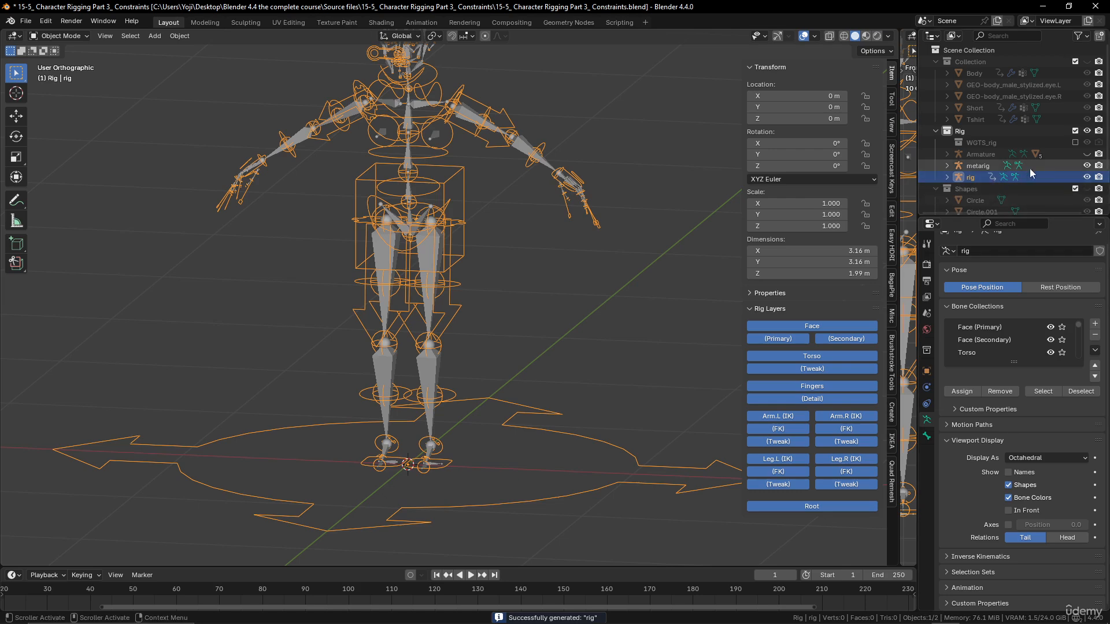
{"action": "left_click", "coordinate": [1087, 166]}
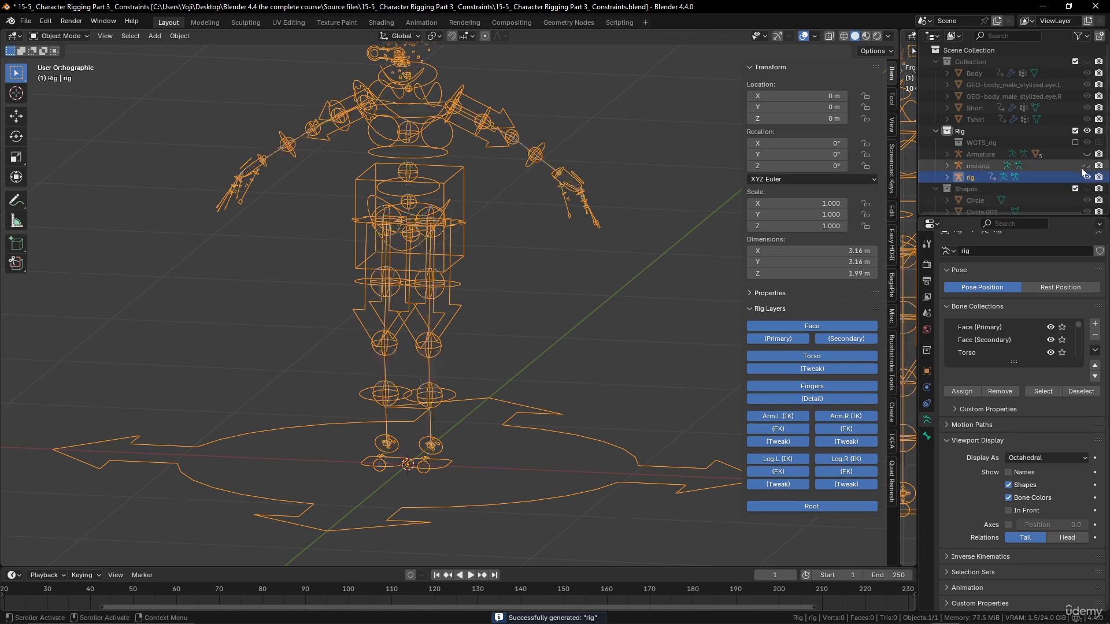
Switch the generated Rigify rig to Pose Mode and try moving its left hand IK control.
{"action": "middle_click_drag", "start_coordinate": [525, 245], "coordinate": [546, 244]}
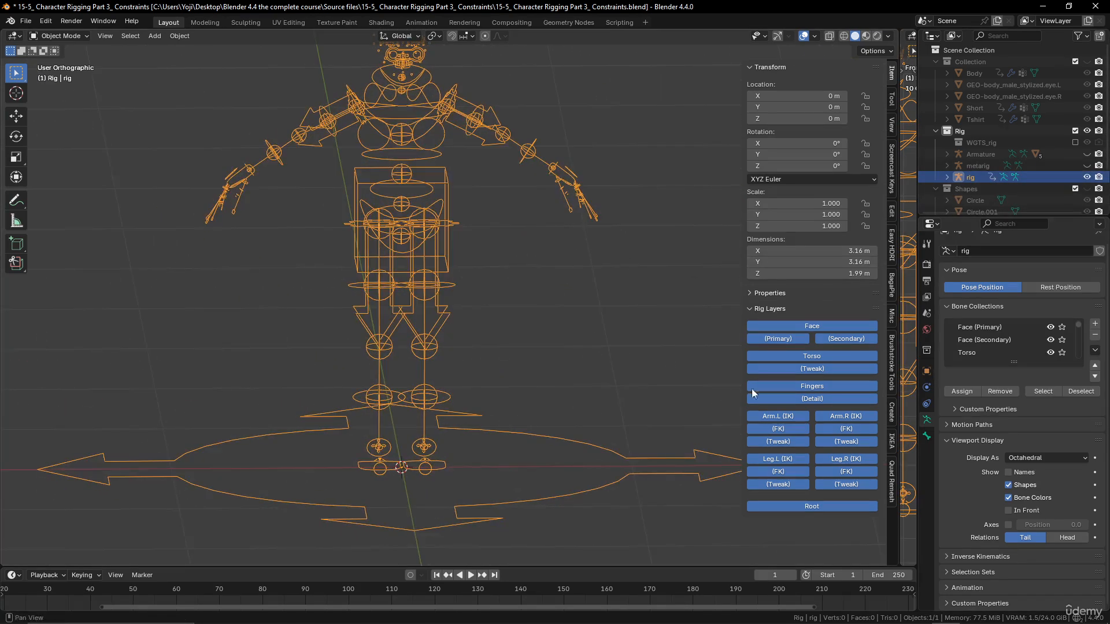
{"action": "middle_click_drag", "start_coordinate": [599, 338], "coordinate": [575, 345]}
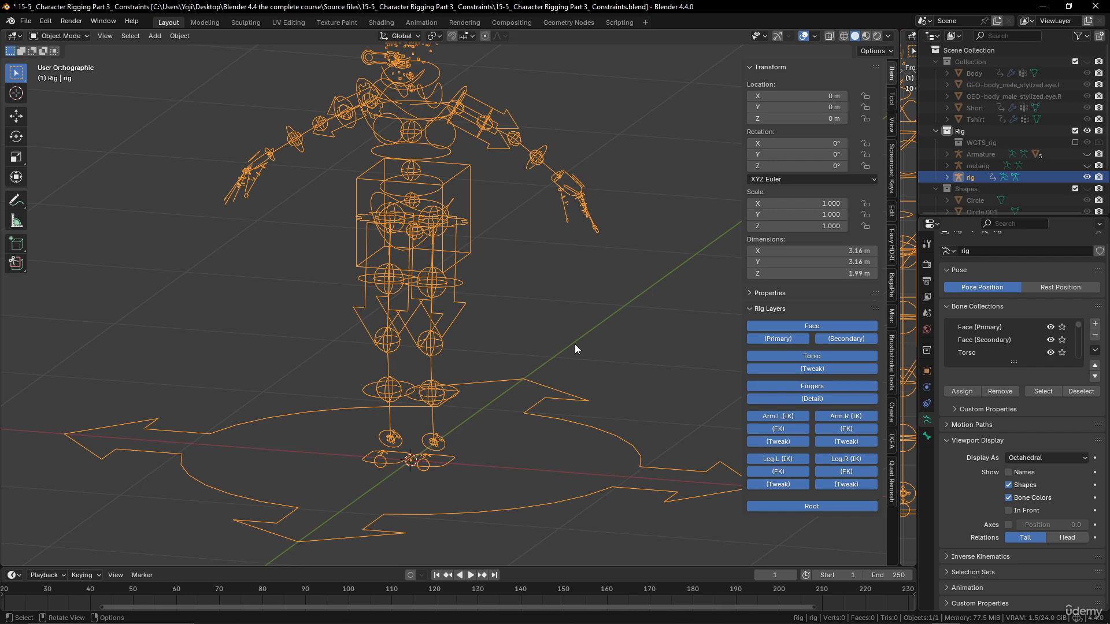
{"action": "mouse_move", "coordinate": [473, 292]}
{"action": "middle_mouse_down"}
{"action": "mouse_move", "coordinate": [301, 283]}
{"action": "mouse_move", "coordinate": [487, 291]}
{"action": "middle_mouse_up"}
{"action": "key", "text": "ctrl+Tab"}
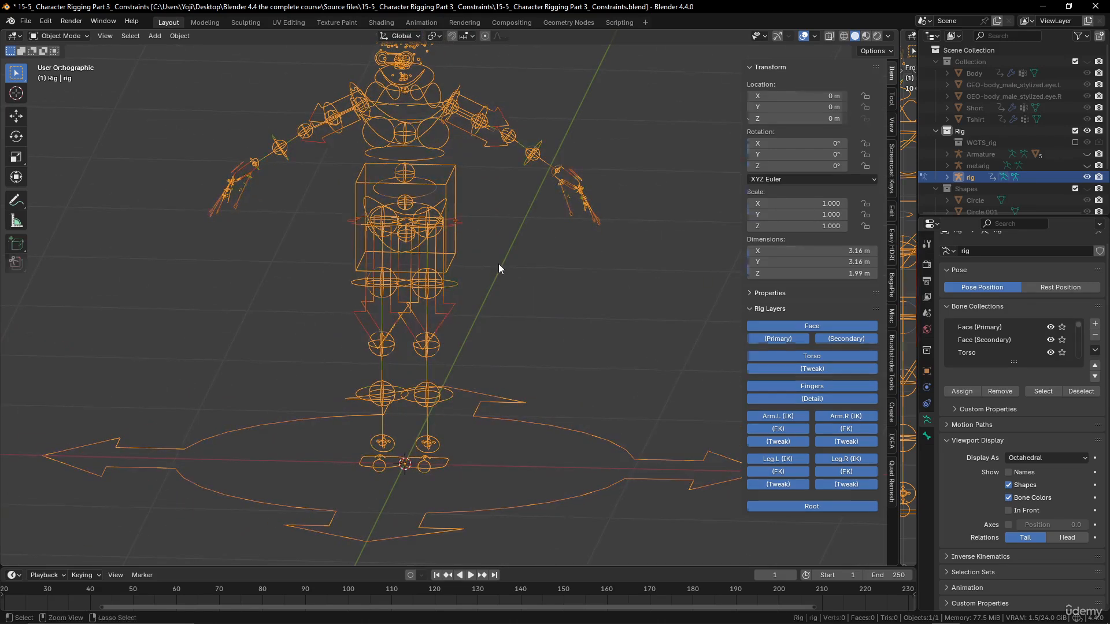
{"action": "left_click", "coordinate": [564, 184]}
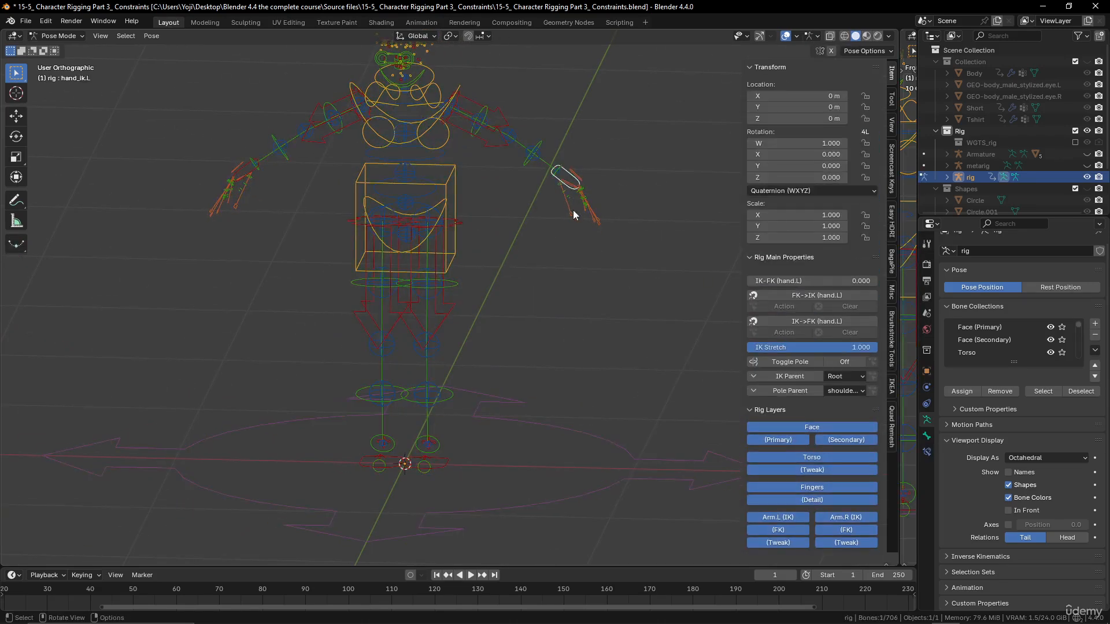
{"action": "key", "text": "g"}
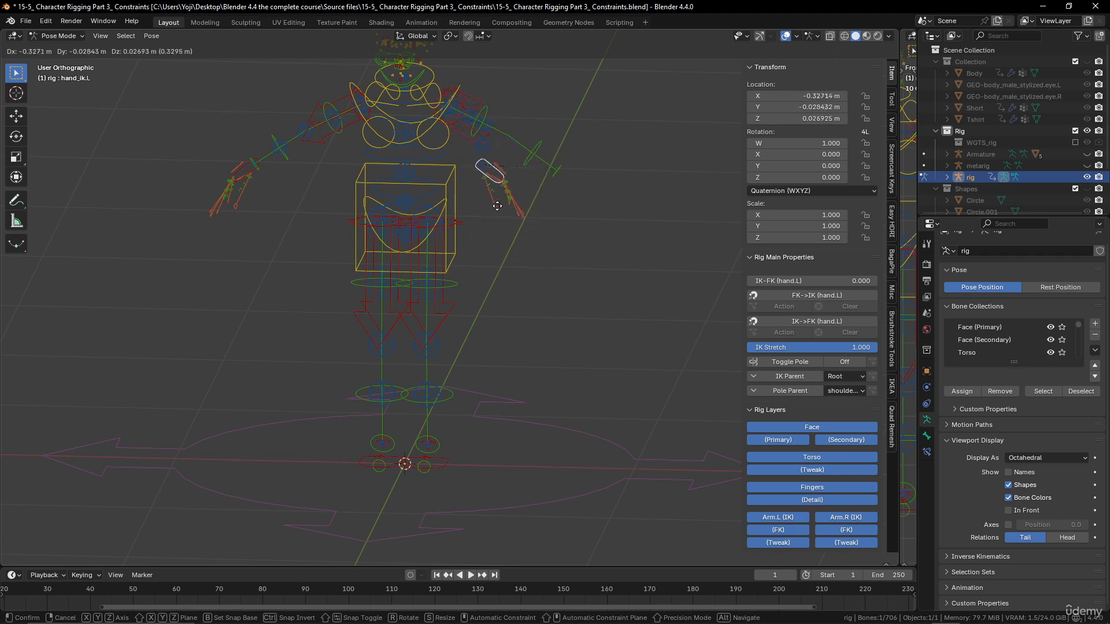
{"action": "key", "text": "Escape"}
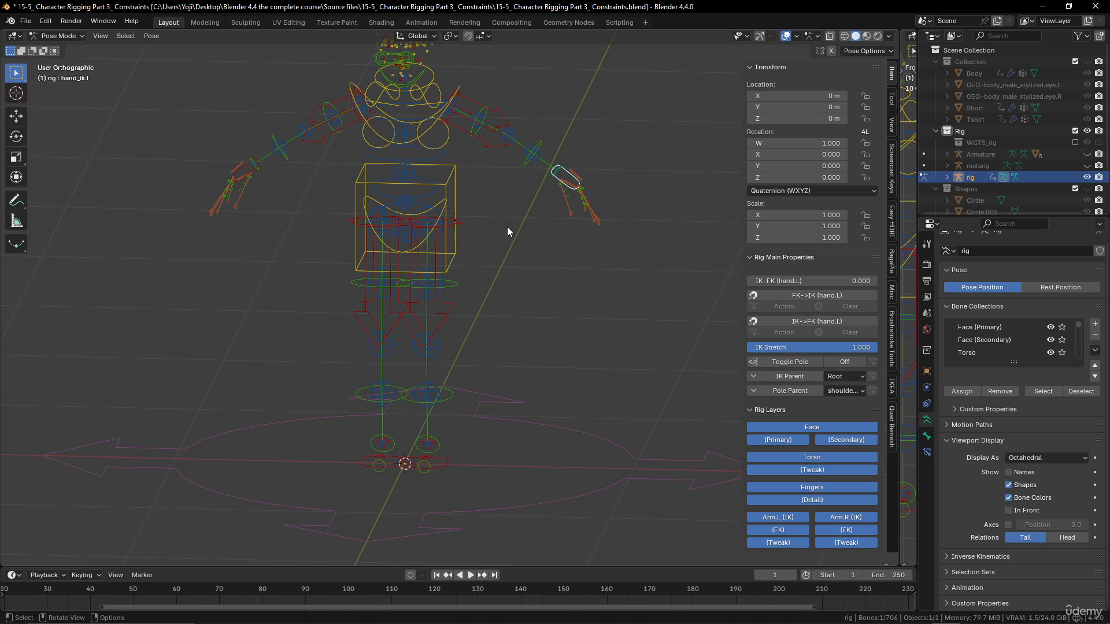
{"action": "scroll", "coordinate": [505, 229], "scroll_direction": "down", "scroll_amount": 1}
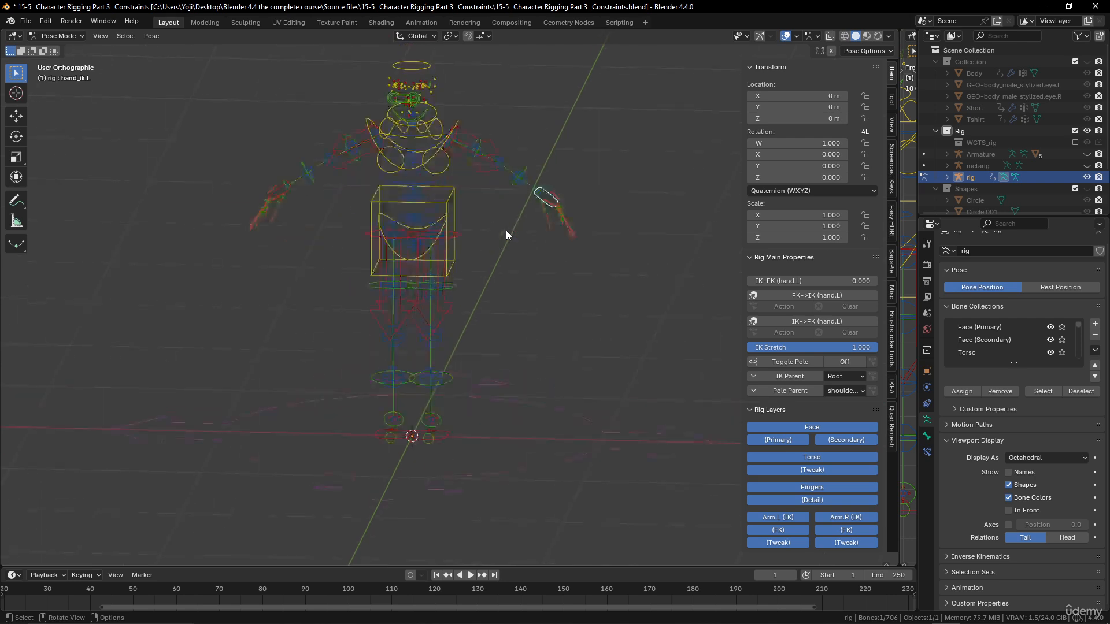
Return the generated Rigify rig to Object Mode and delete it.
{"action": "key", "text": "Tab"}
{"action": "key", "text": "Tab"}
{"action": "key", "text": "ctrl+Tab"}
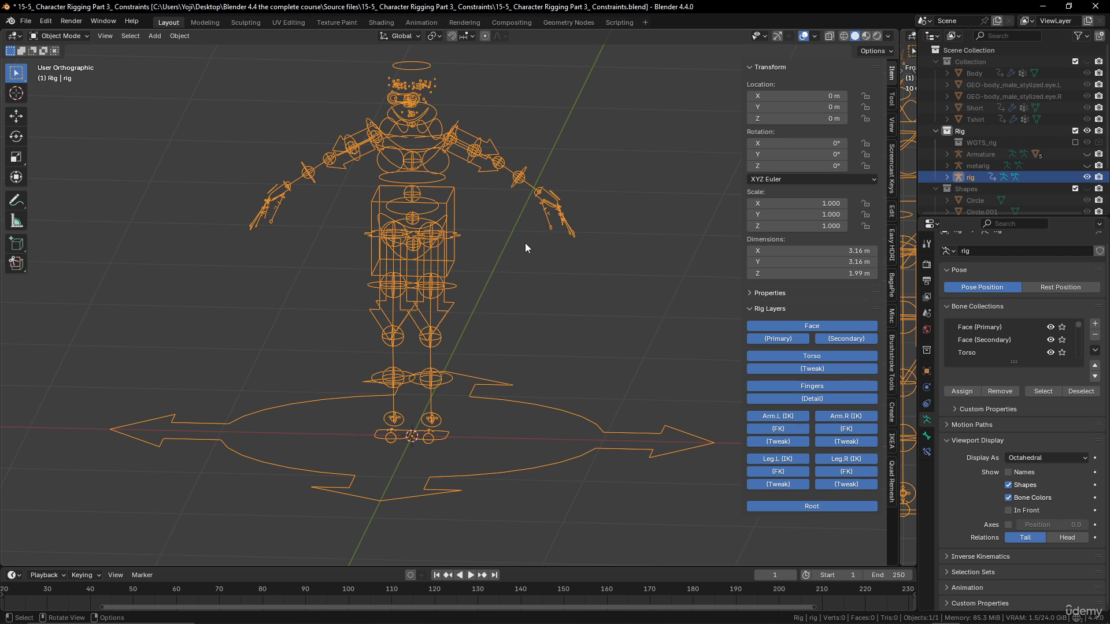
{"action": "key", "text": "Delete"}
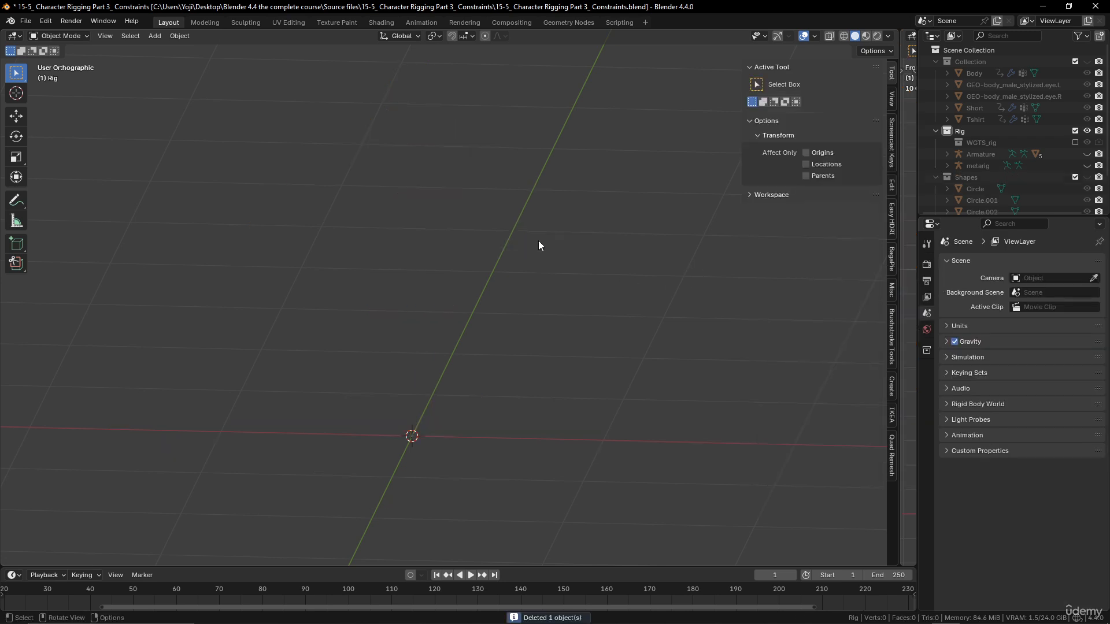
Unhide the human metarig and delete it from the scene.
{"action": "left_click", "coordinate": [985, 166]}
{"action": "left_click", "coordinate": [1087, 166]}
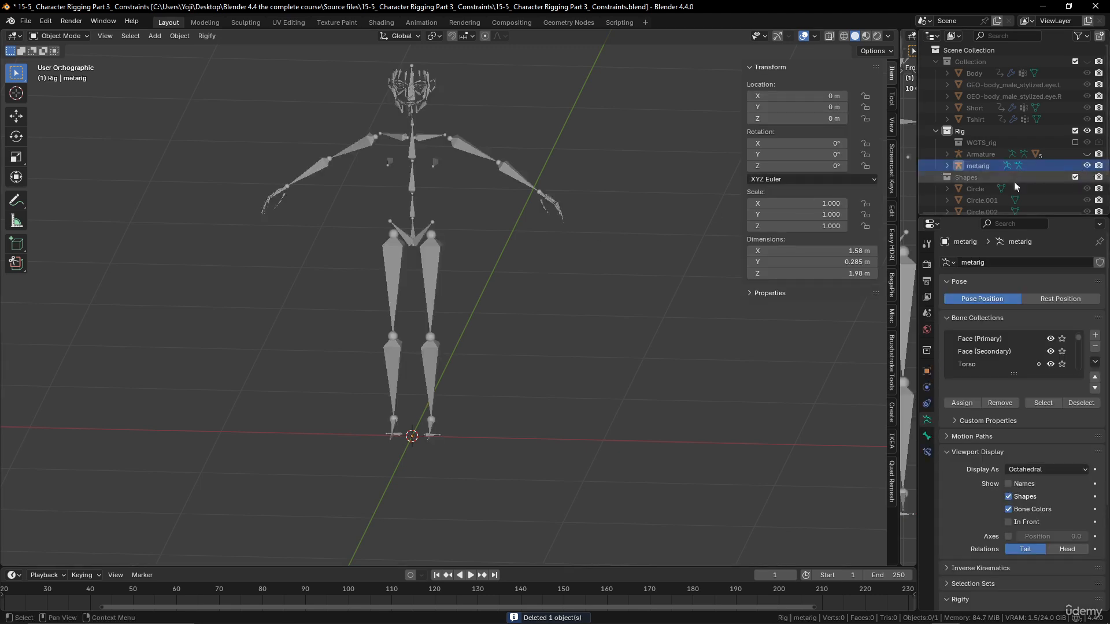
{"action": "key", "text": "x"}
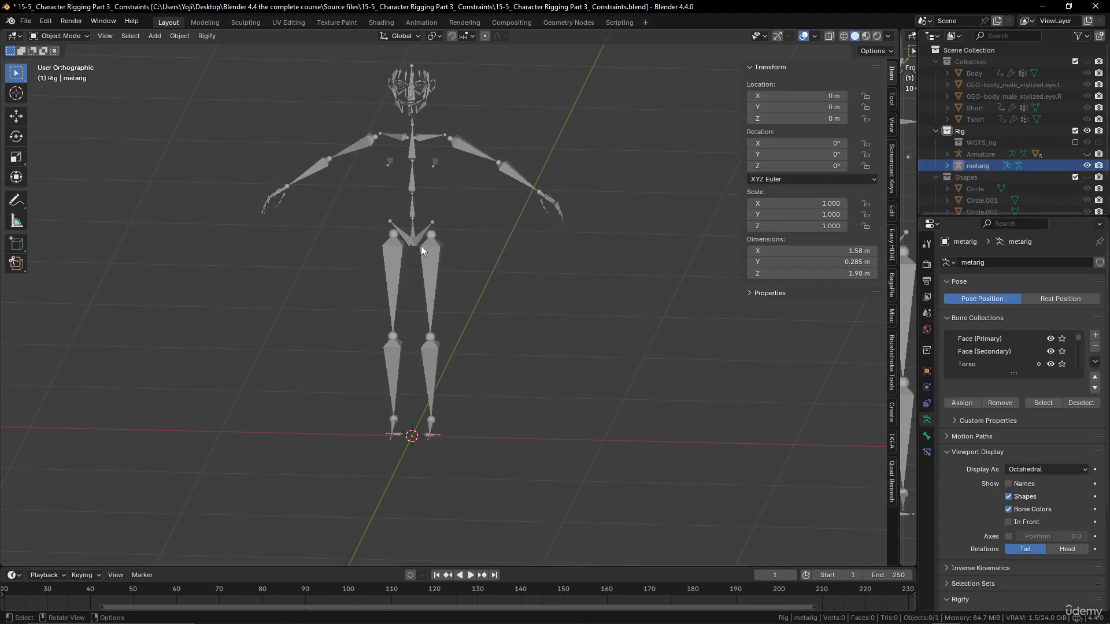
{"action": "left_click", "coordinate": [420, 246]}
{"action": "key", "text": "x"}
{"action": "left_click", "coordinate": [420, 247]}
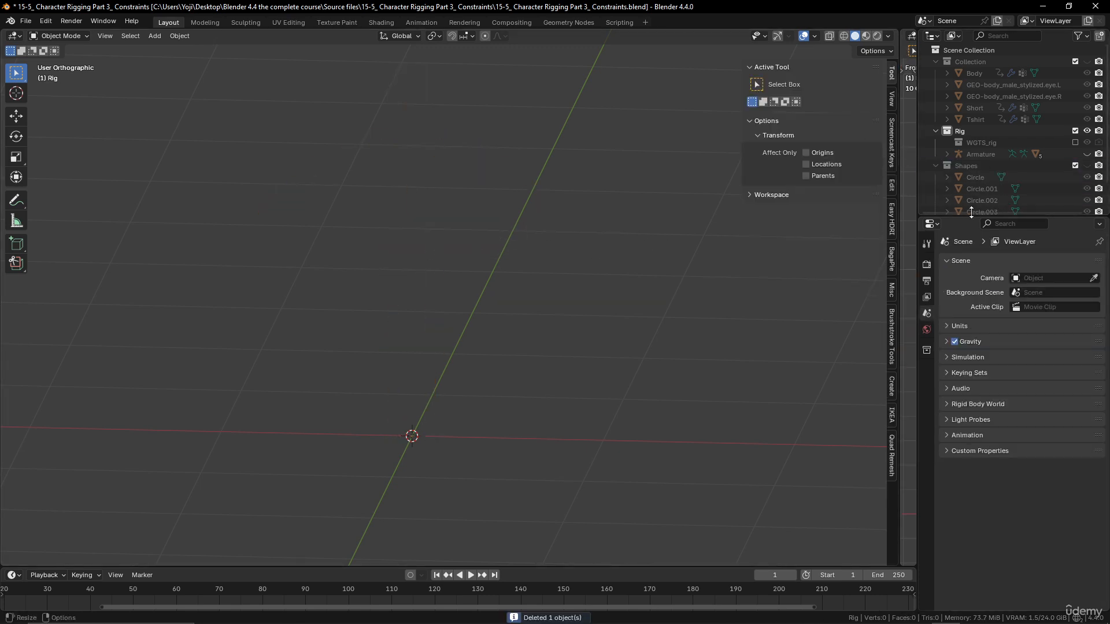
Unhide the original Armature and the character's mesh Collection, and look over the custom control shapes on the body and hands.
{"action": "left_click", "coordinate": [1086, 154]}
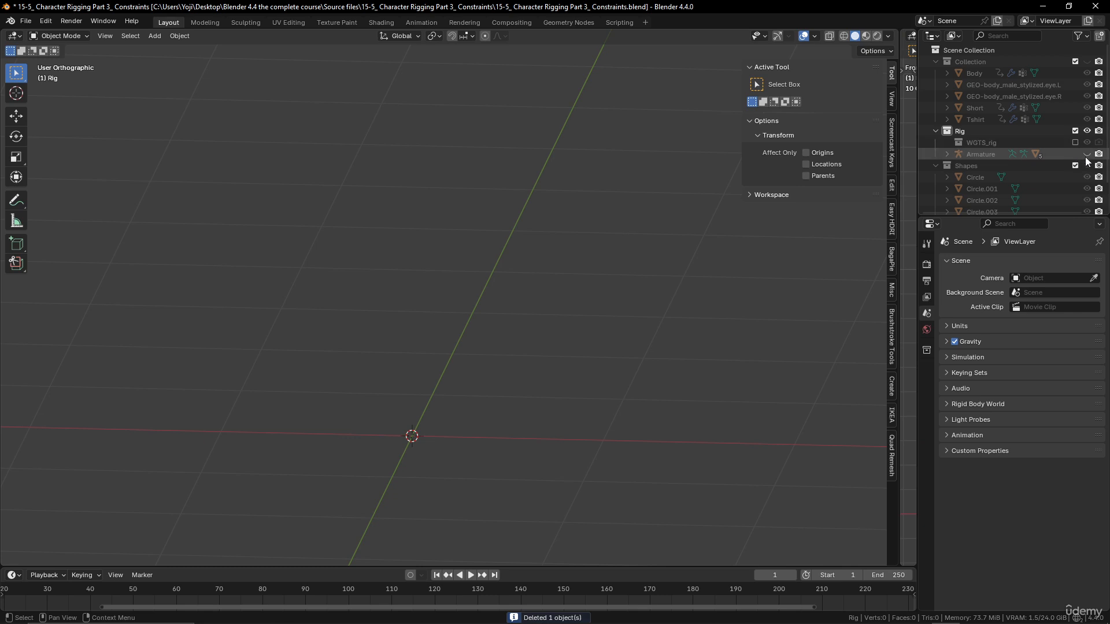
{"action": "left_click", "coordinate": [1088, 62]}
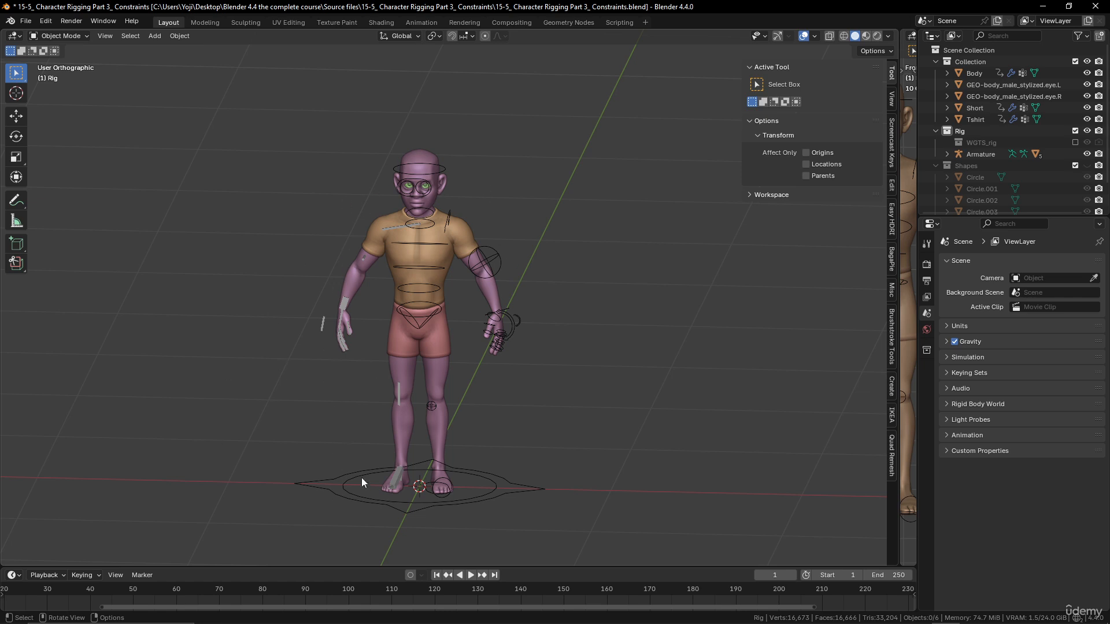
{"action": "scroll", "coordinate": [410, 372], "scroll_direction": "up", "scroll_amount": 4}
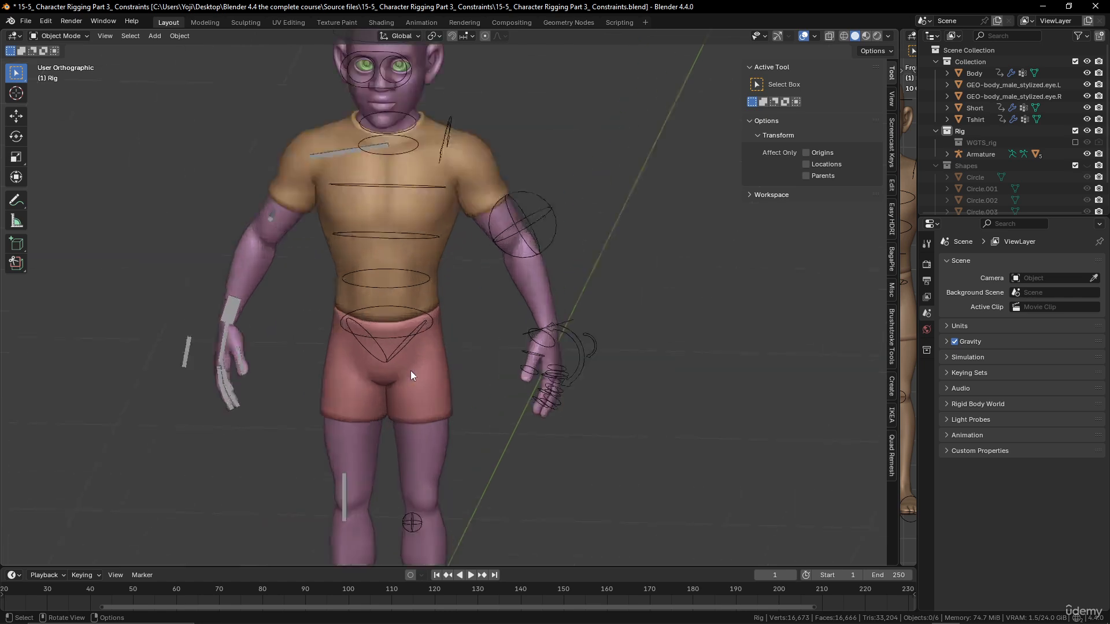
{"action": "scroll", "coordinate": [410, 370], "scroll_direction": "down", "scroll_amount": 2}
{"action": "middle_click_drag", "start_coordinate": [409, 370], "coordinate": [359, 355]}
{"action": "scroll", "coordinate": [289, 331], "scroll_direction": "up", "scroll_amount": 5}
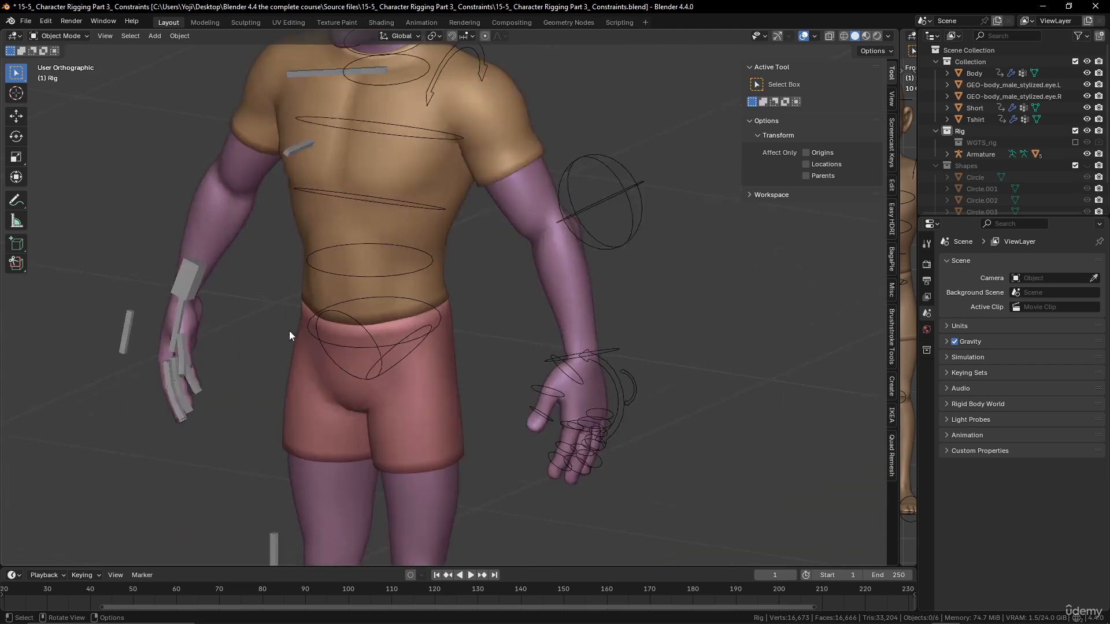
{"action": "scroll", "coordinate": [300, 339], "scroll_direction": "down", "scroll_amount": 4}
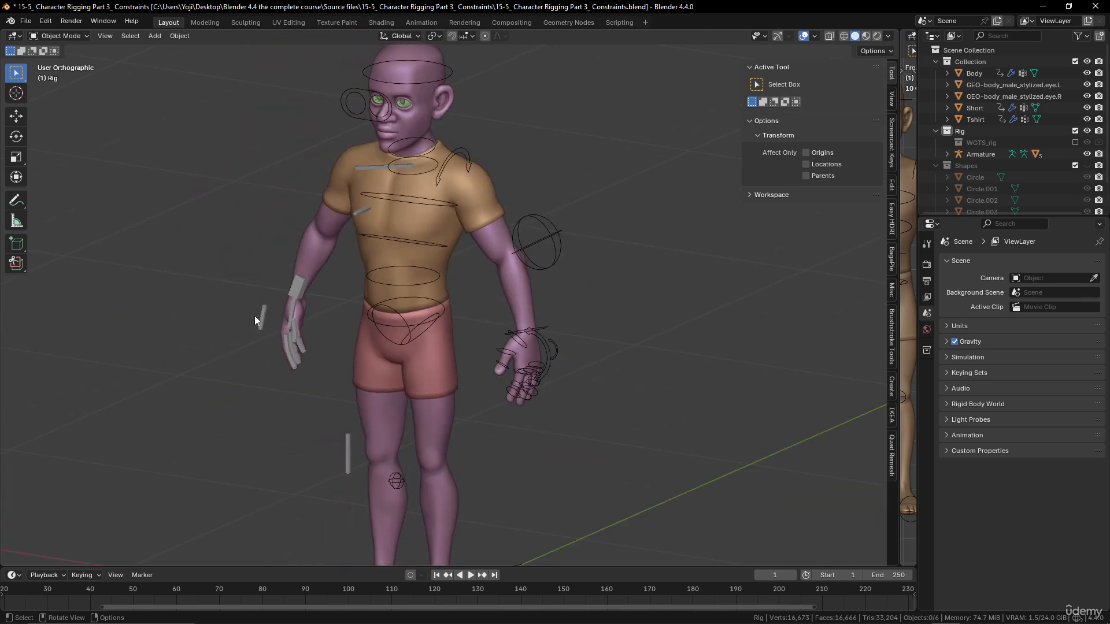
{"action": "scroll", "coordinate": [437, 360], "scroll_direction": "down", "scroll_amount": 4}
{"action": "middle_click_drag", "start_coordinate": [438, 359], "coordinate": [497, 299]}
{"action": "scroll", "coordinate": [489, 370], "scroll_direction": "up", "scroll_amount": 2}
Put the character's Armature into Pose Mode, select the deformed hide bone collection and check its custom properties.
{"action": "left_click", "coordinate": [449, 177]}
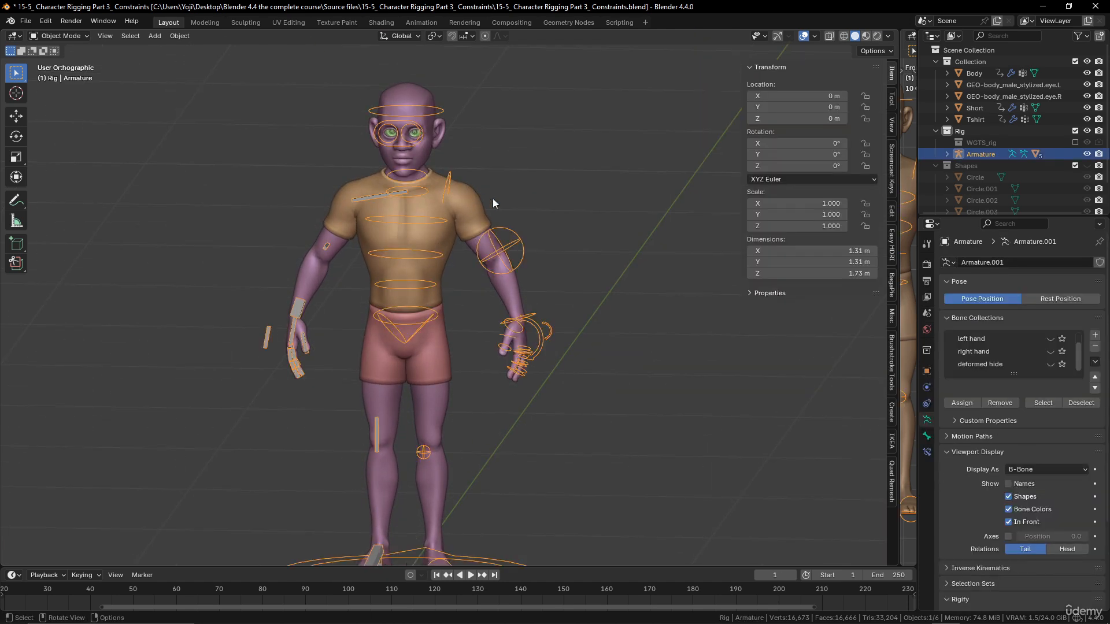
{"action": "key", "text": "ctrl+Tab"}
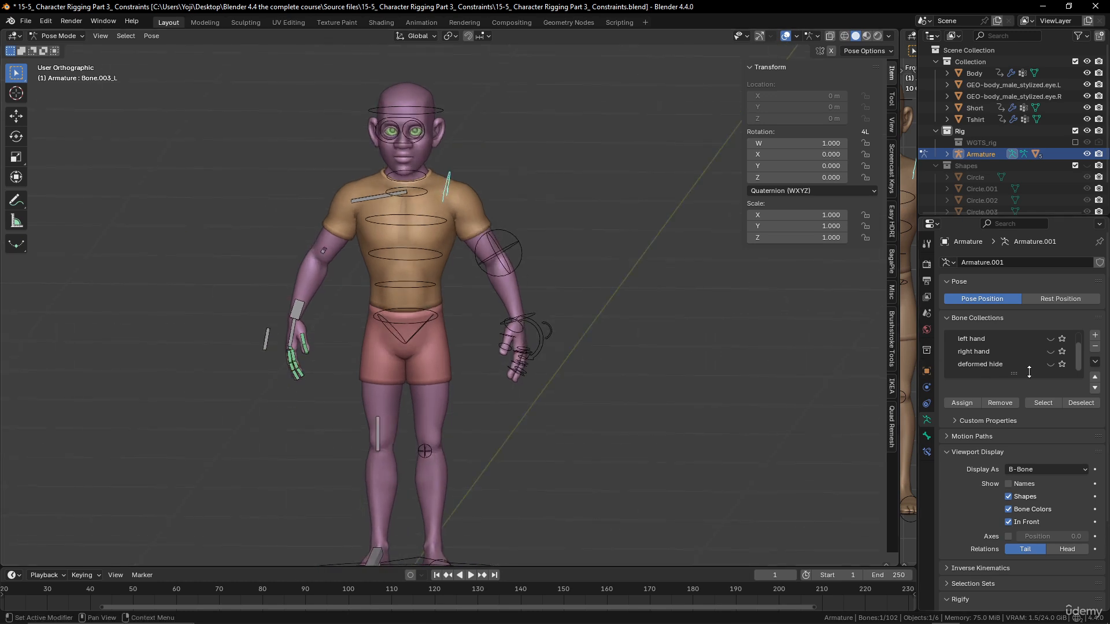
{"action": "left_click", "coordinate": [992, 364]}
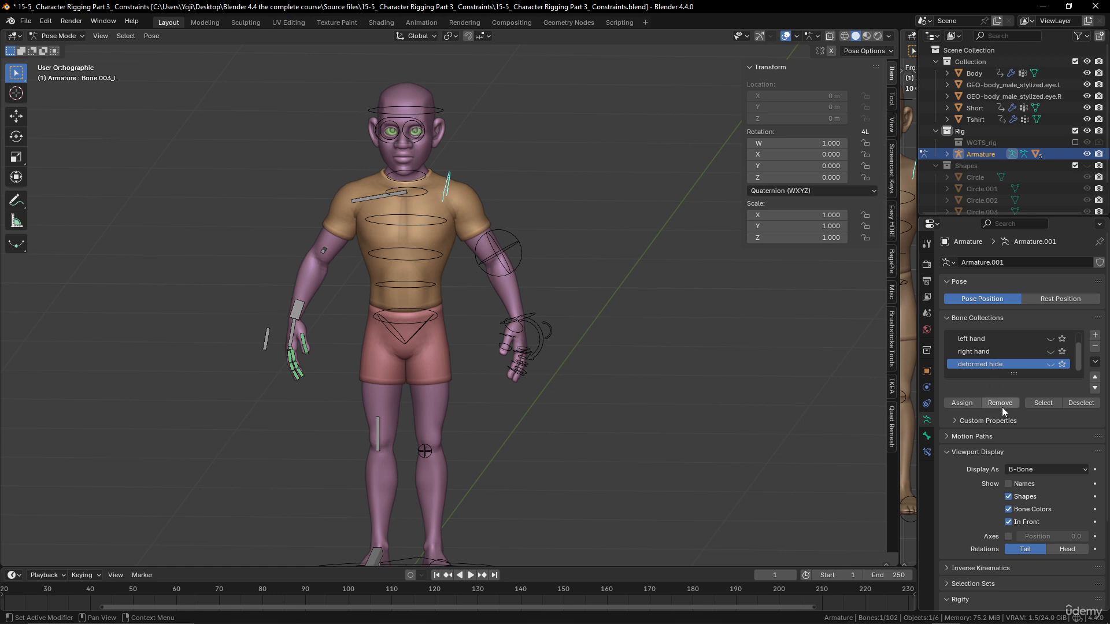
{"action": "scroll", "coordinate": [1036, 414], "scroll_direction": "down", "scroll_amount": 2}
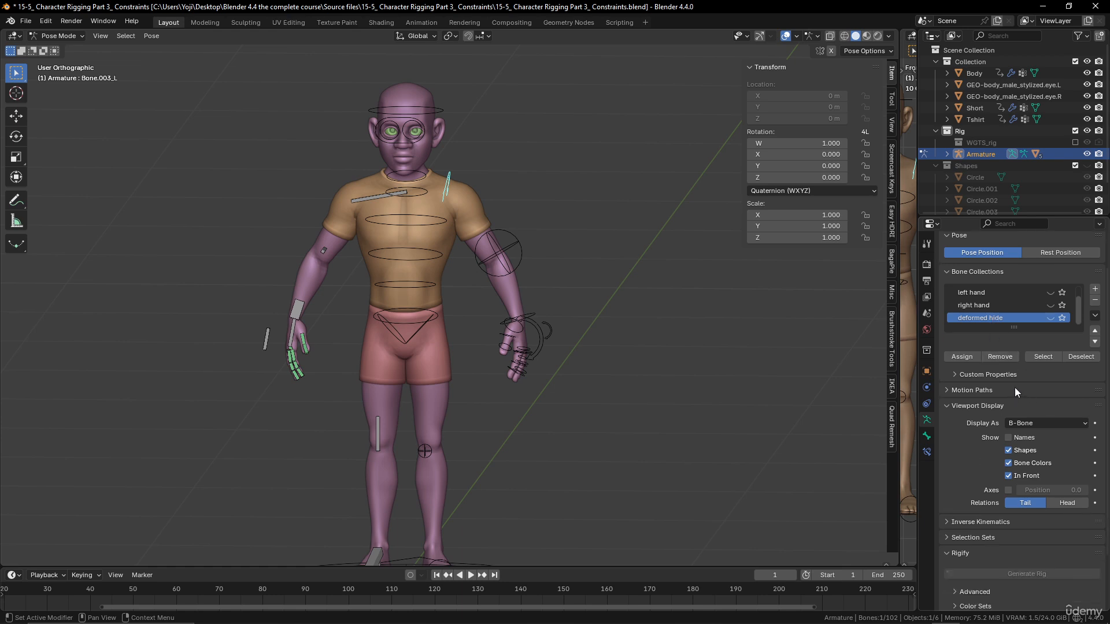
{"action": "left_click", "coordinate": [958, 374]}
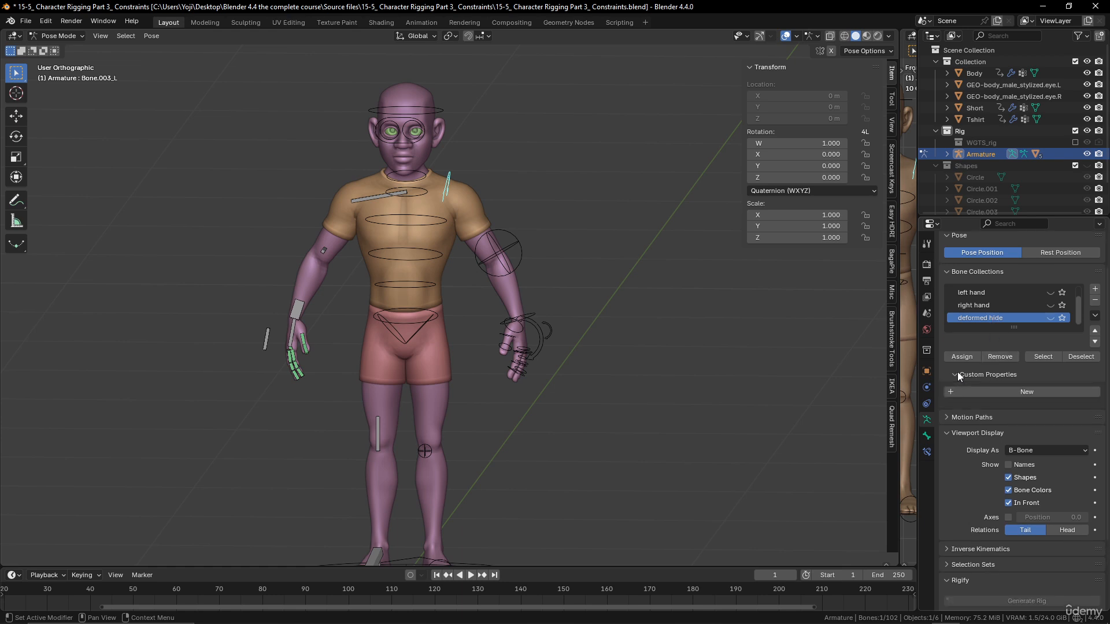
{"action": "left_click", "coordinate": [958, 373]}
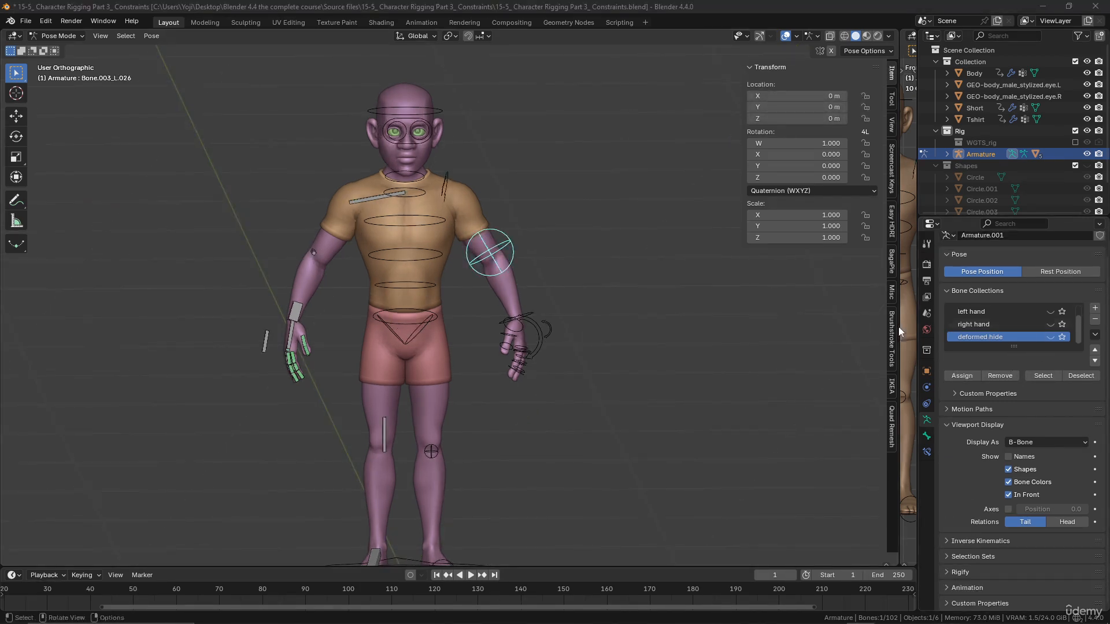
Set the Bone Color of the left shoulder control to 01 - Theme Color Set in the bone's viewport display settings.
{"action": "left_click", "coordinate": [927, 436]}
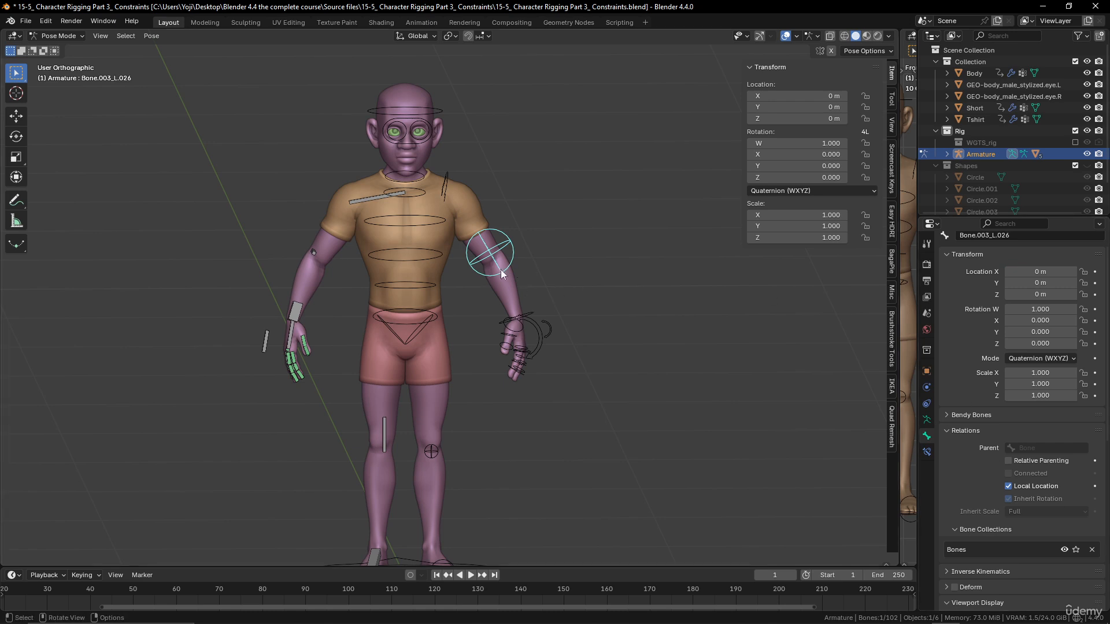
{"action": "scroll", "coordinate": [954, 433], "scroll_direction": "down", "scroll_amount": 8}
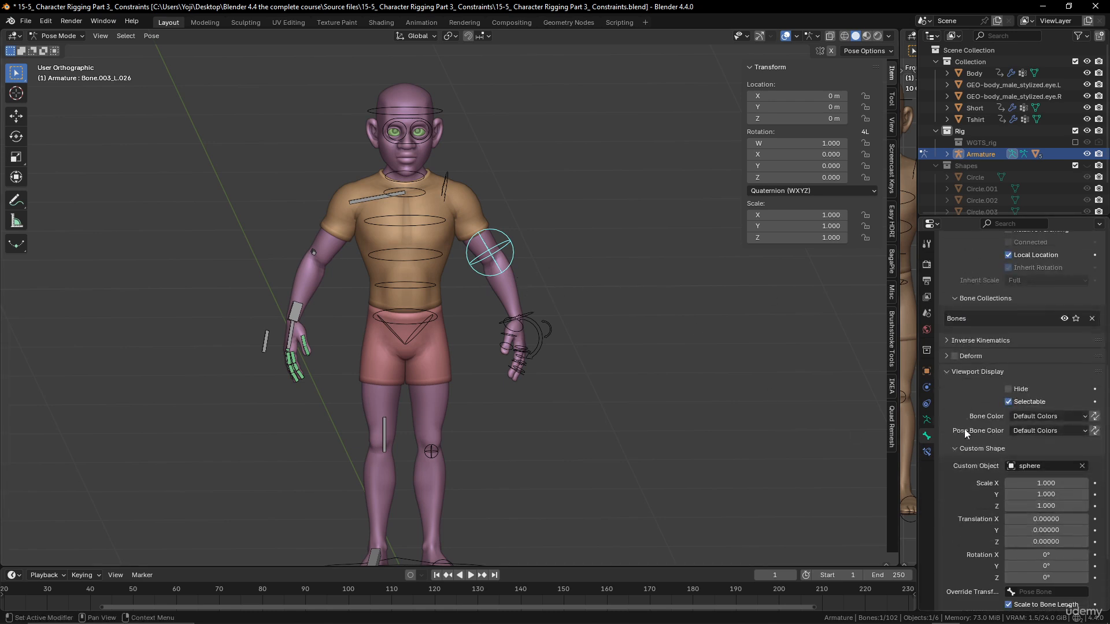
{"action": "left_click", "coordinate": [1058, 417]}
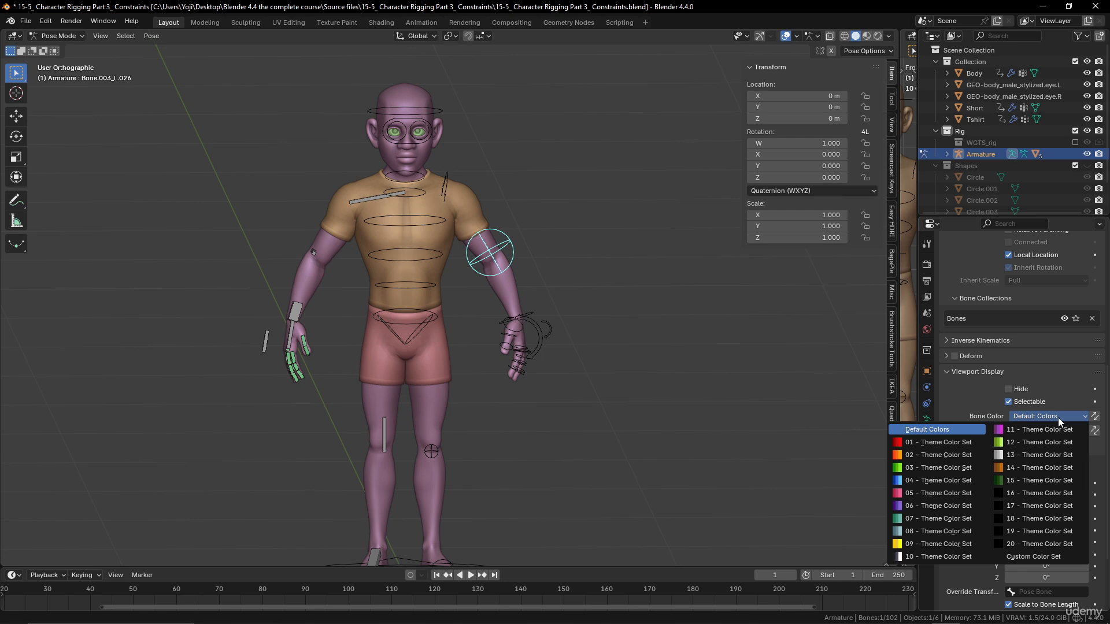
{"action": "left_click", "coordinate": [1050, 417]}
{"action": "left_click", "coordinate": [448, 172]}
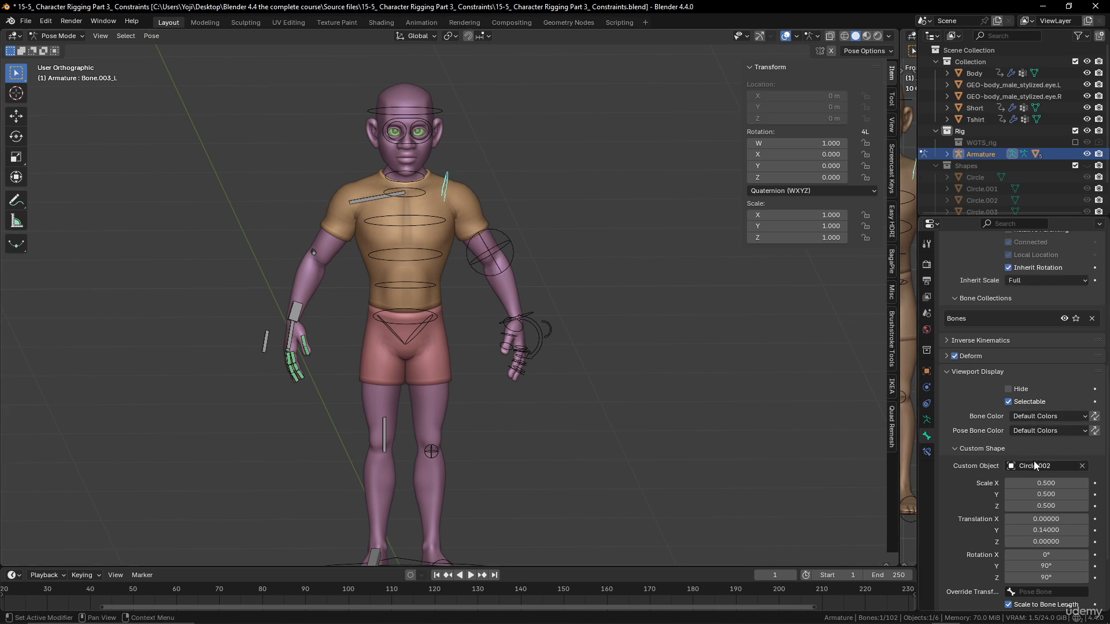
{"action": "left_click", "coordinate": [1043, 417]}
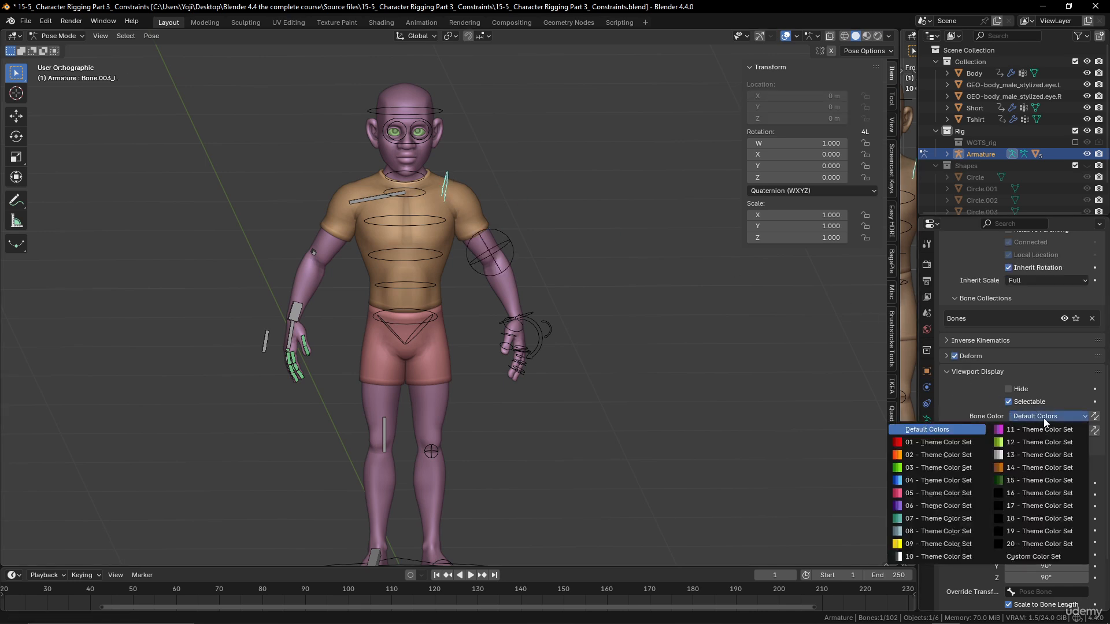
{"action": "left_click", "coordinate": [946, 443]}
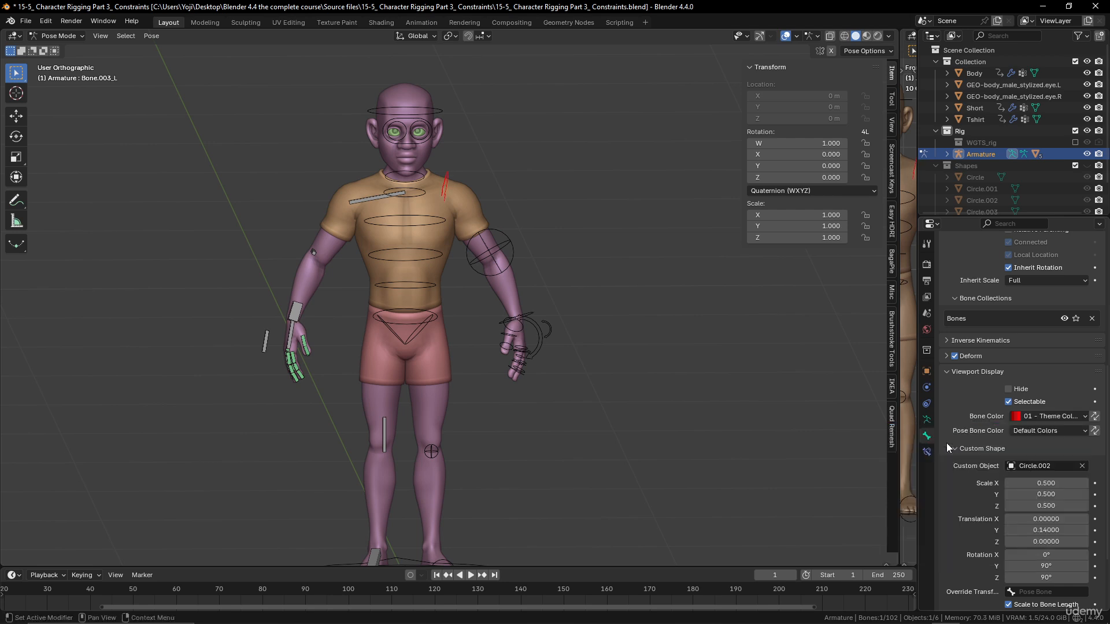
Give the sphere-shaped control at the left elbow the 01 - Theme Color Set bone color.
{"action": "left_click", "coordinate": [510, 248]}
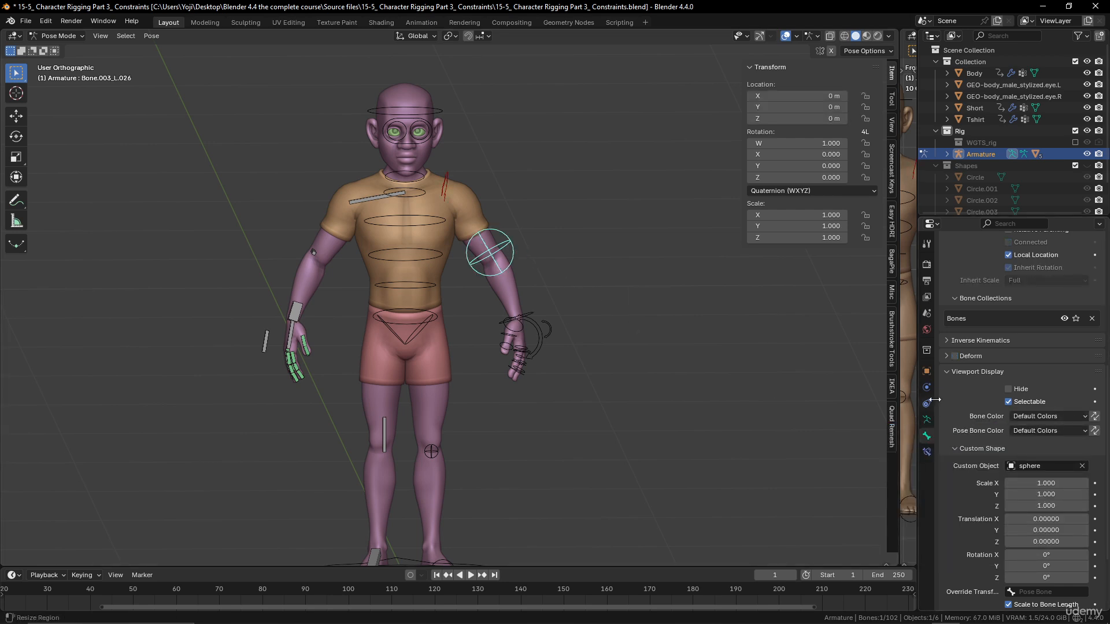
{"action": "left_click", "coordinate": [1056, 417]}
{"action": "left_click", "coordinate": [946, 443]}
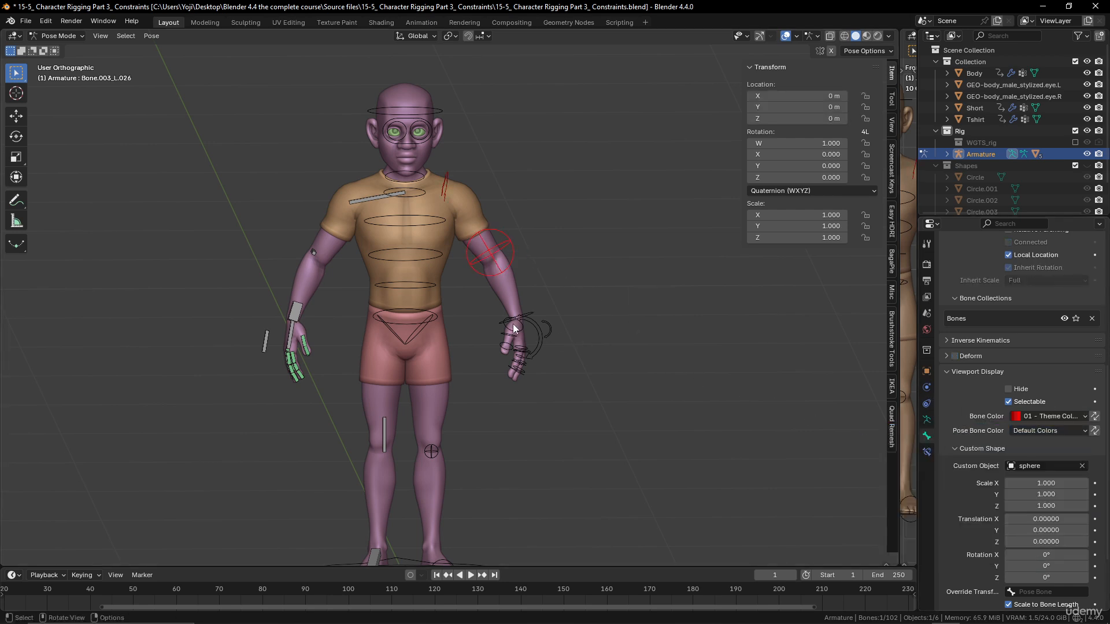
Set the left wrist's circle control to the 01 - Theme Color Set bone color.
{"action": "left_click_drag", "start_coordinate": [477, 303], "coordinate": [577, 394]}
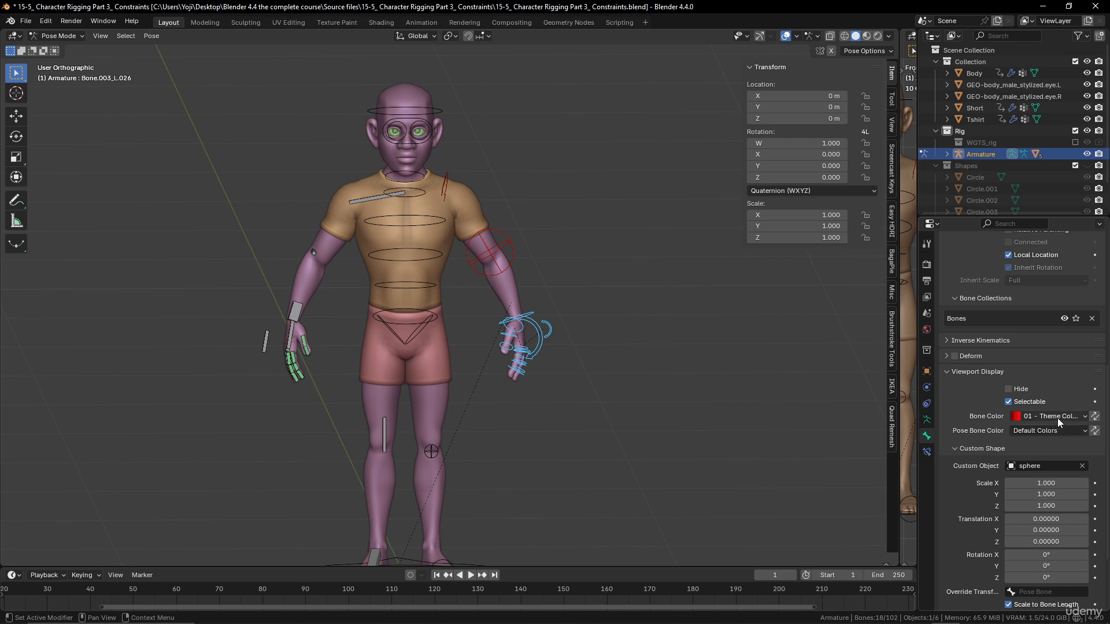
{"action": "left_click", "coordinate": [530, 315]}
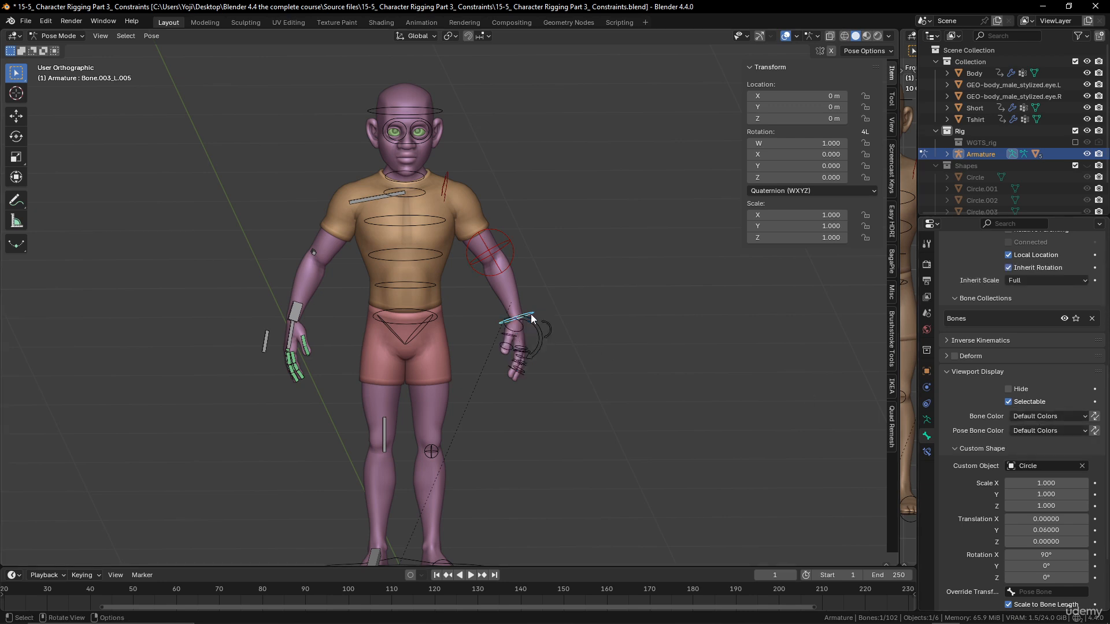
{"action": "left_click", "coordinate": [1055, 415]}
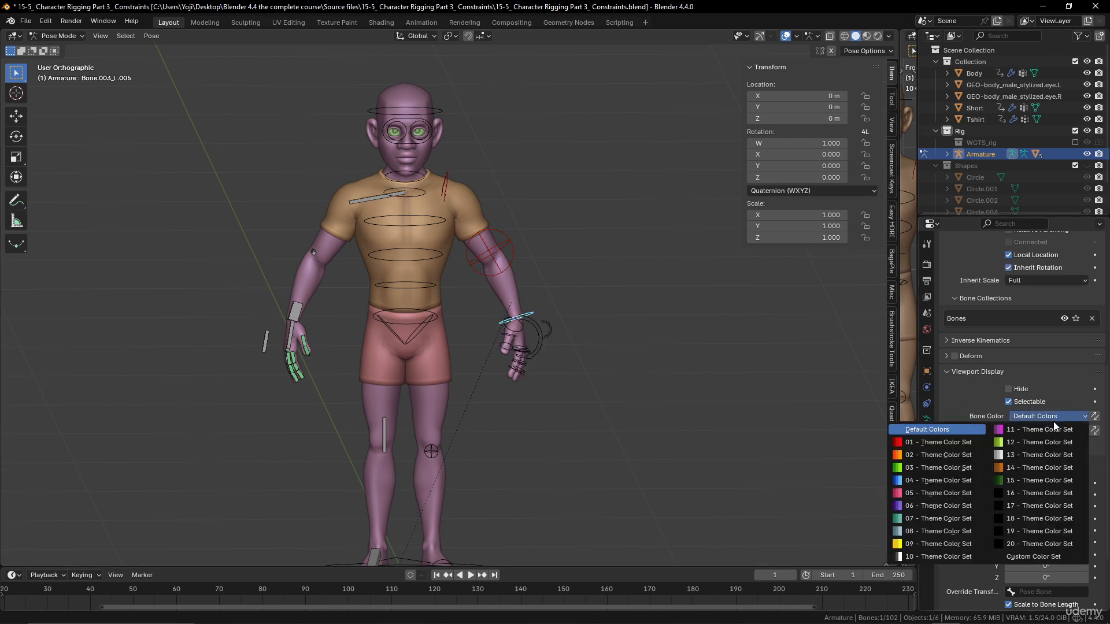
{"action": "left_click", "coordinate": [957, 443]}
{"action": "scroll", "coordinate": [656, 395], "scroll_direction": "up", "scroll_amount": 4}
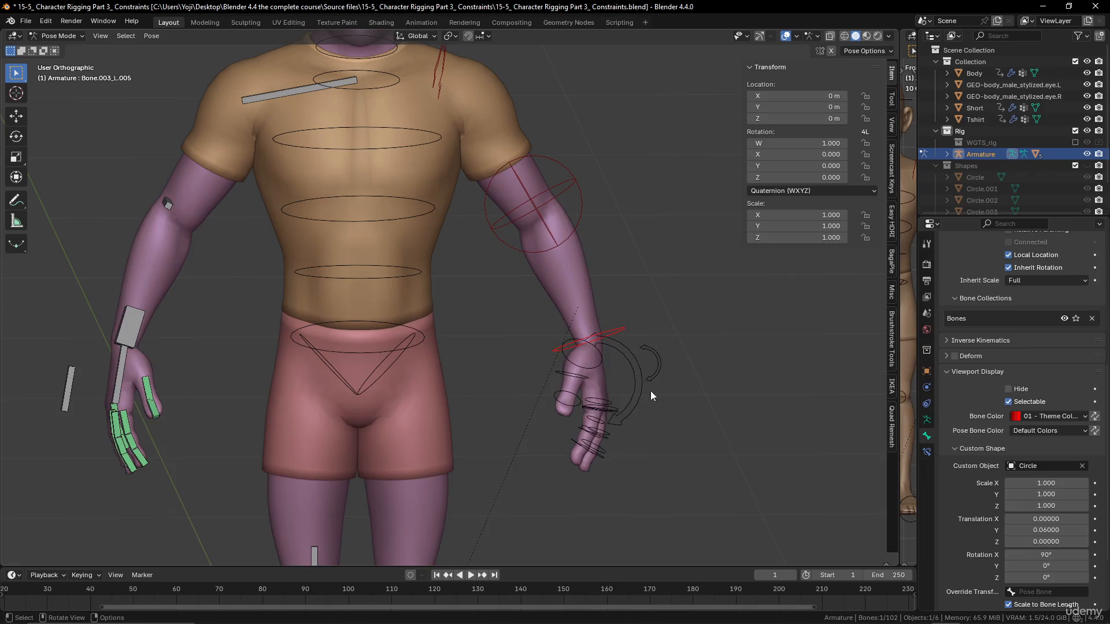
Set the large and small curved arrow-shaped controls beside the left hand to the 01 - Theme Color Set bone color.
{"action": "left_click", "coordinate": [636, 360]}
{"action": "left_click", "coordinate": [1044, 417]}
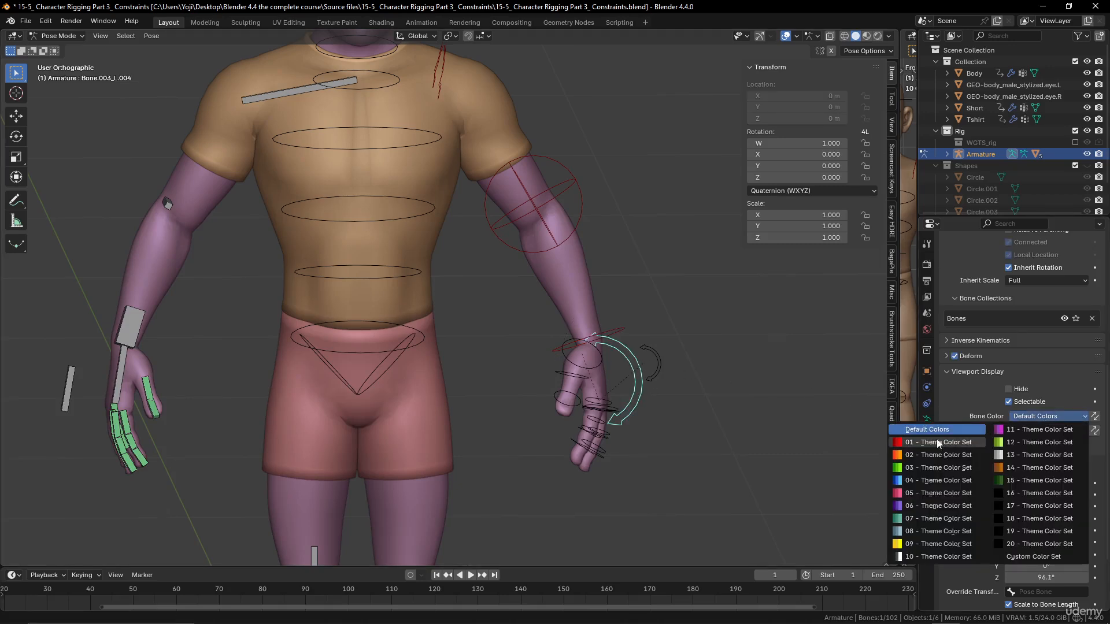
{"action": "left_click", "coordinate": [938, 442]}
{"action": "left_click", "coordinate": [653, 363]}
{"action": "left_click", "coordinate": [1043, 428]}
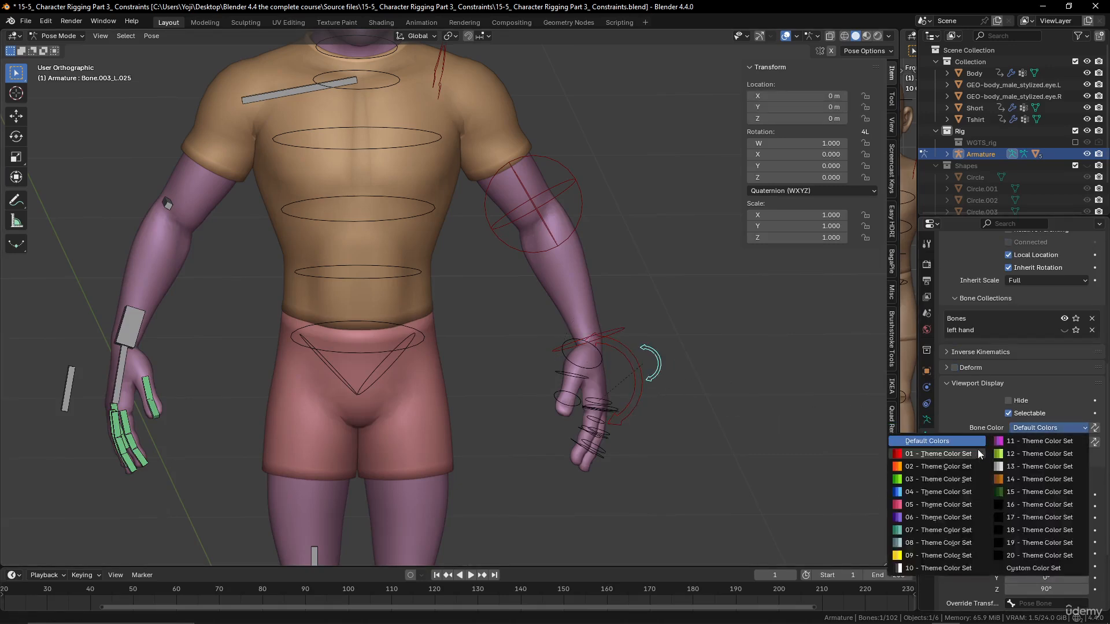
{"action": "left_click", "coordinate": [980, 454]}
Give the oval control around the upper part of the left hand the 01 - Theme Color Set bone color.
{"action": "left_click", "coordinate": [597, 364]}
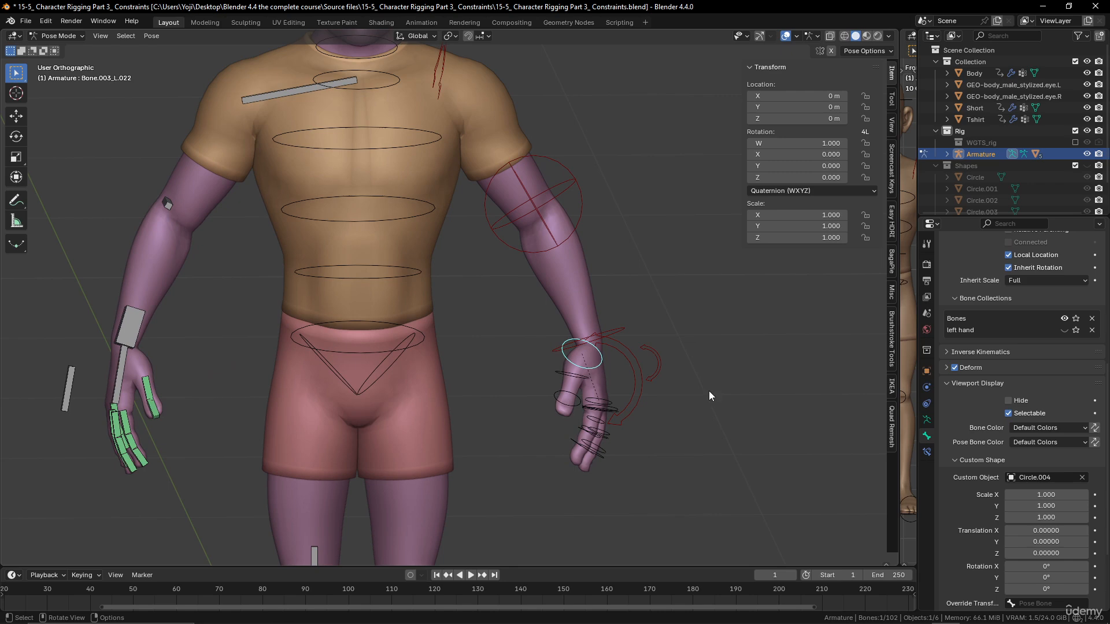
{"action": "left_click", "coordinate": [1048, 427]}
{"action": "left_click", "coordinate": [951, 457]}
{"action": "scroll", "coordinate": [611, 395], "scroll_direction": "down", "scroll_amount": 4}
{"action": "middle_click_drag", "start_coordinate": [612, 350], "coordinate": [594, 363]}
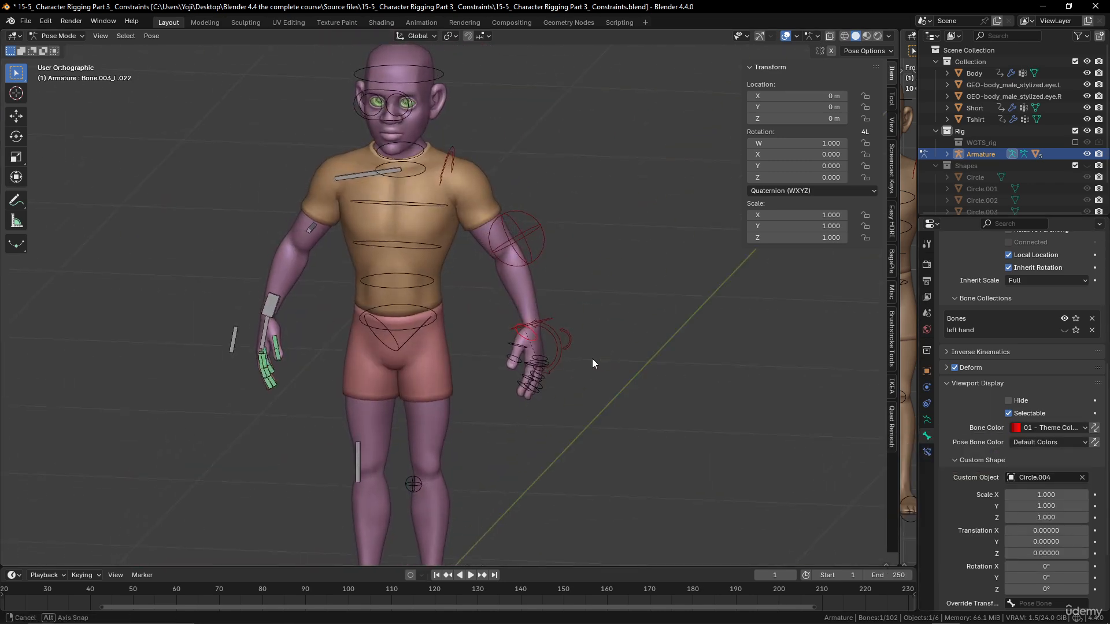
{"action": "middle_click_drag", "start_coordinate": [550, 238], "coordinate": [535, 206]}
{"action": "scroll", "coordinate": [525, 245], "scroll_direction": "down", "scroll_amount": 3}
{"action": "middle_click_drag", "start_coordinate": [525, 245], "coordinate": [544, 277]}
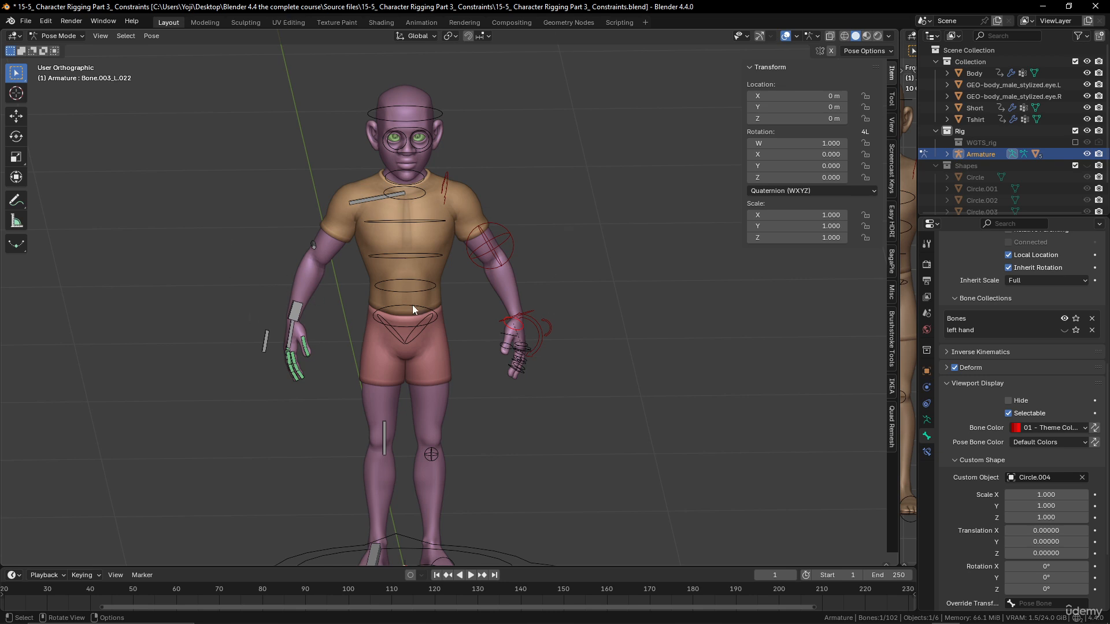
{"action": "mouse_move", "coordinate": [413, 309]}
{"action": "middle_mouse_down"}
{"action": "mouse_move", "coordinate": [229, 298]}
{"action": "mouse_move", "coordinate": [400, 297]}
{"action": "middle_mouse_up"}
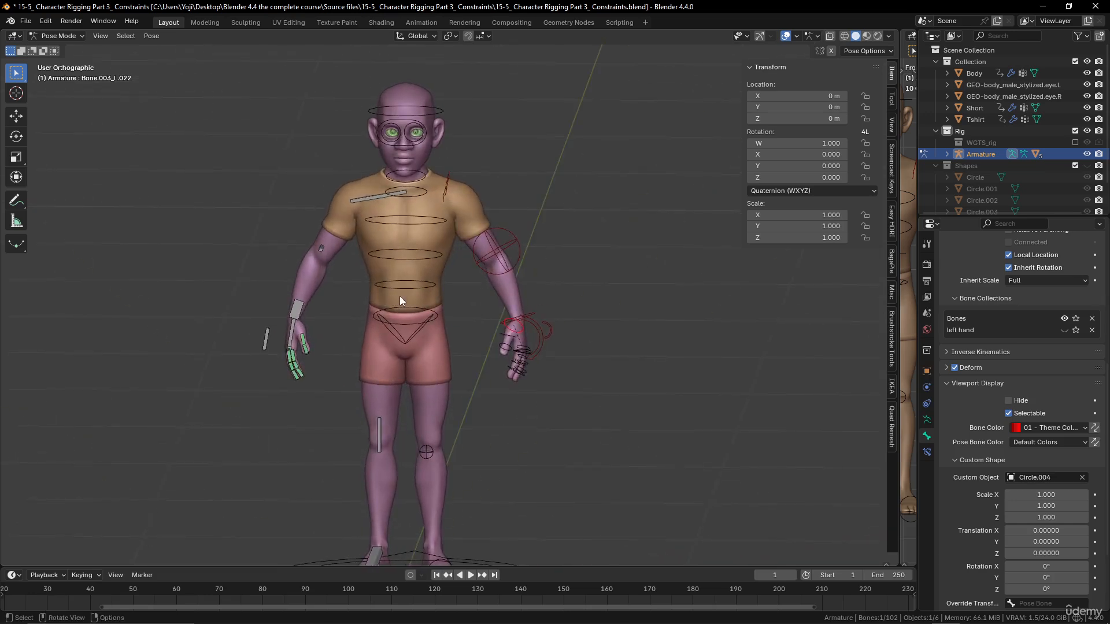